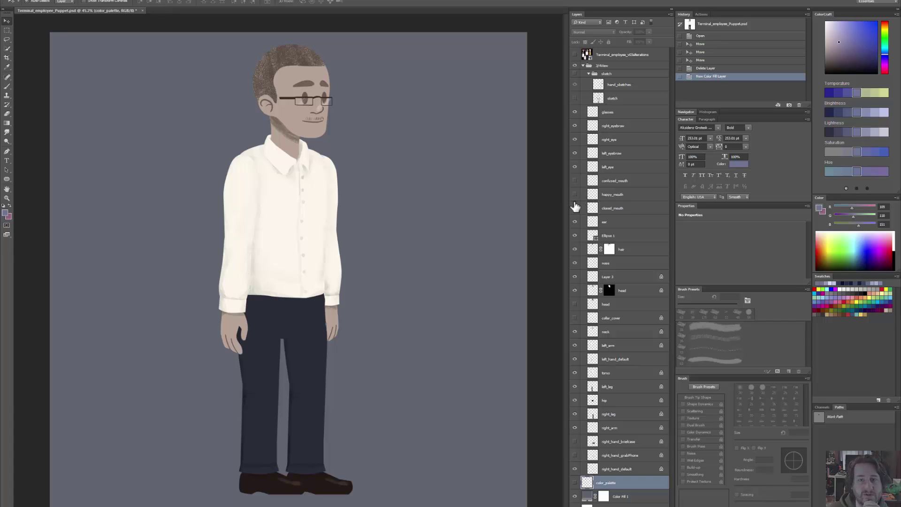
Step: Make the sketch layers visible over the painted character and view them around the head
key(z)
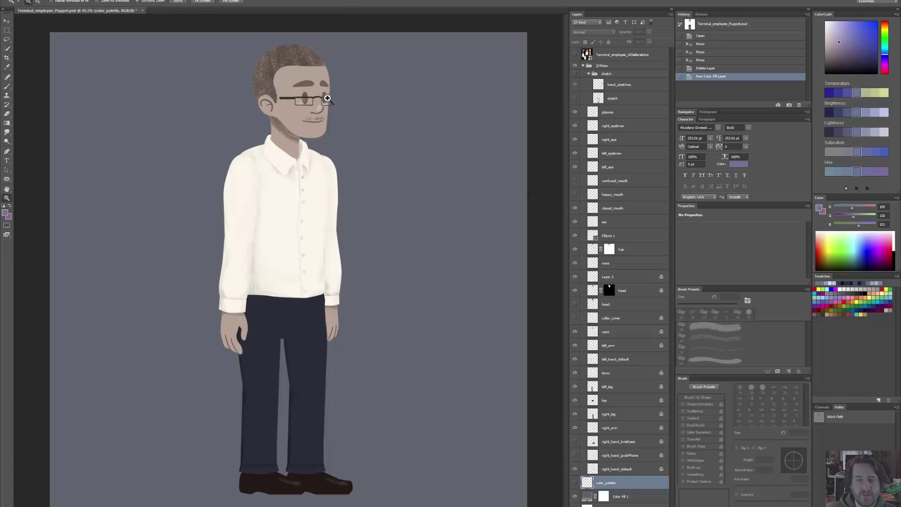
drag(327, 98, 365, 188)
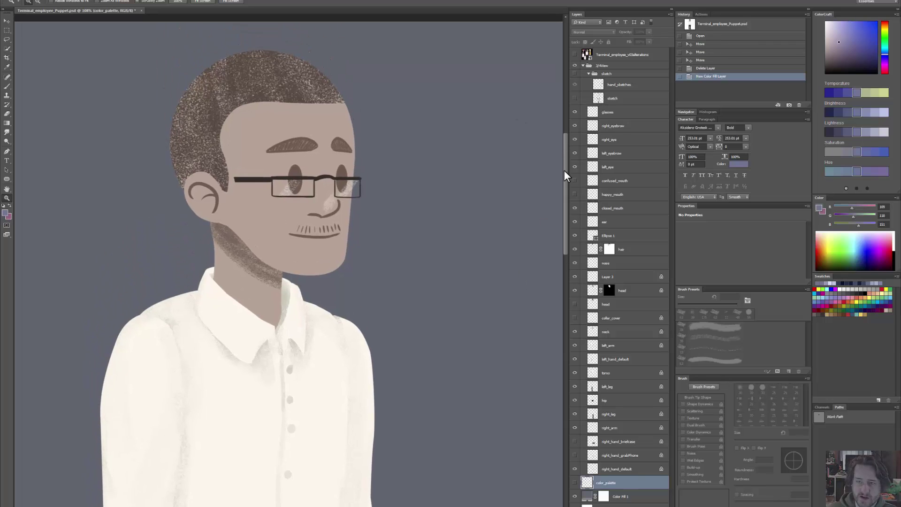
click(574, 98)
mouse_move(402, 247)
mouse_down()
mouse_move(361, 252)
mouse_move(463, 233)
mouse_up()
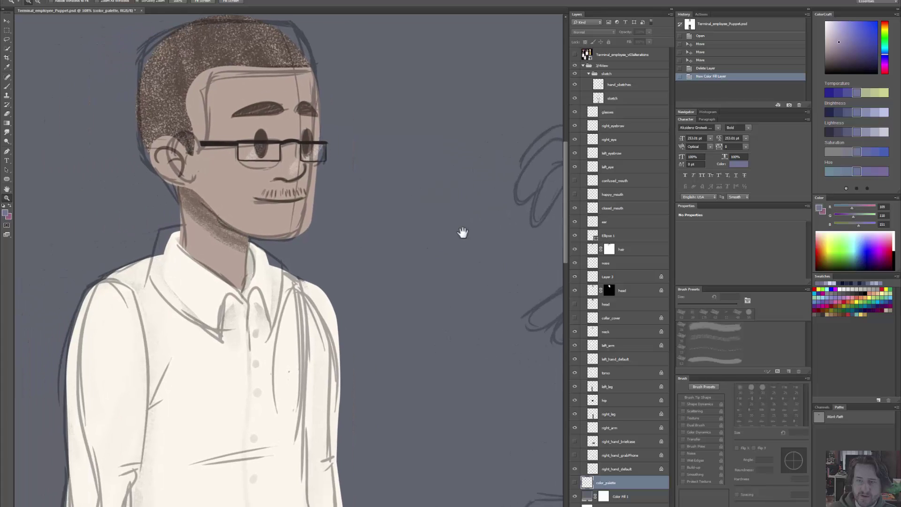
Step: Move the Color Fill 1 layer directly beneath the sketch group, above the glasses layer, to cover the painted character
click(600, 102)
drag(590, 498, 593, 107)
drag(436, 270, 442, 341)
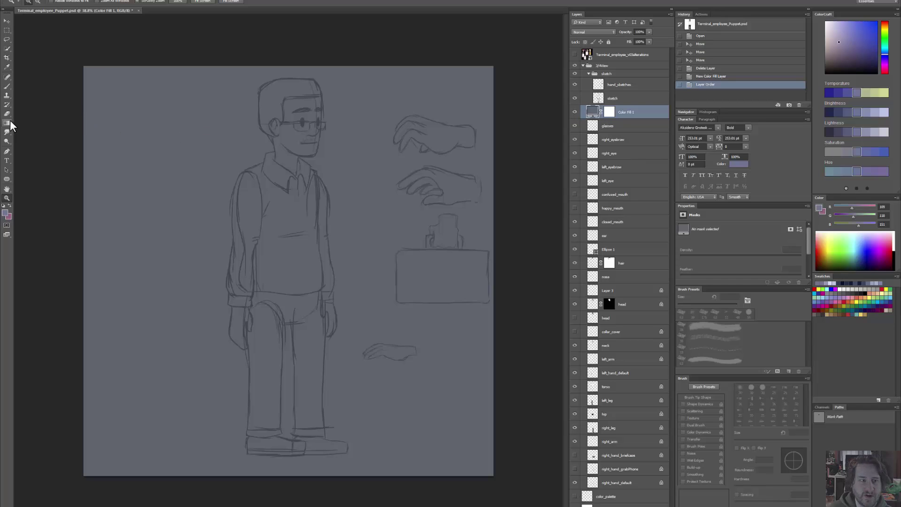
Step: Draw a closed, slanted elongated oval path beside the character's shoulder with the Pen tool
click(7, 153)
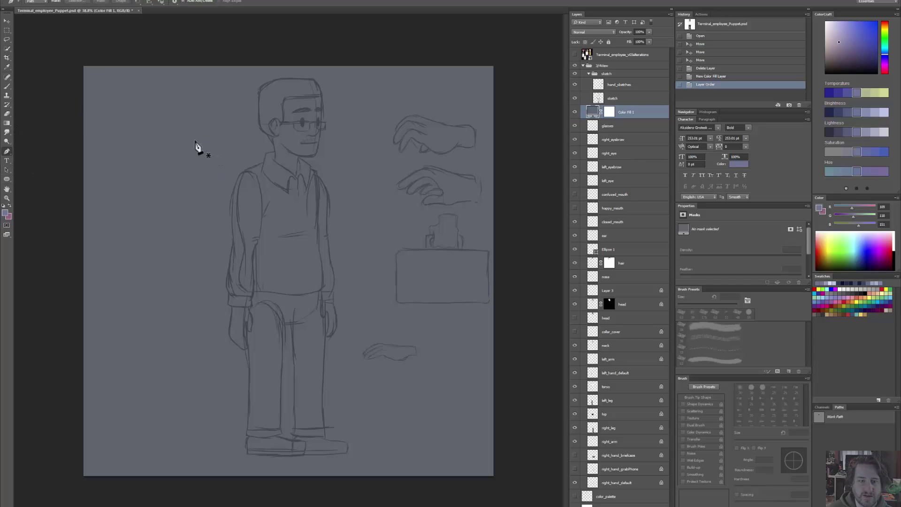
drag(205, 139, 205, 140)
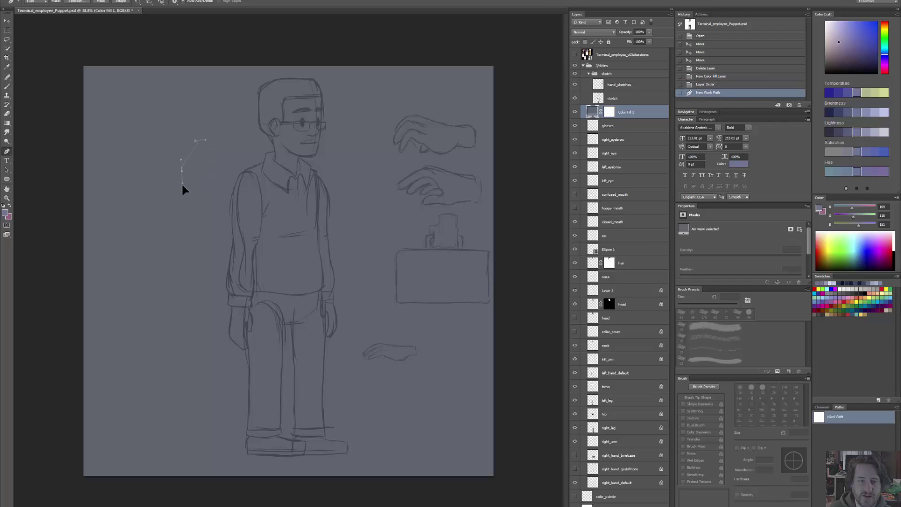
key(ctrl+z)
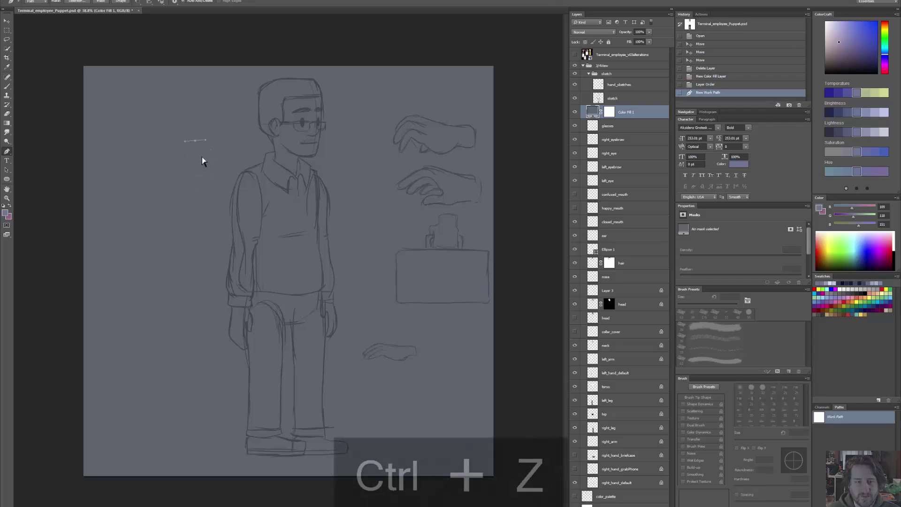
click(217, 182)
drag(206, 216, 206, 215)
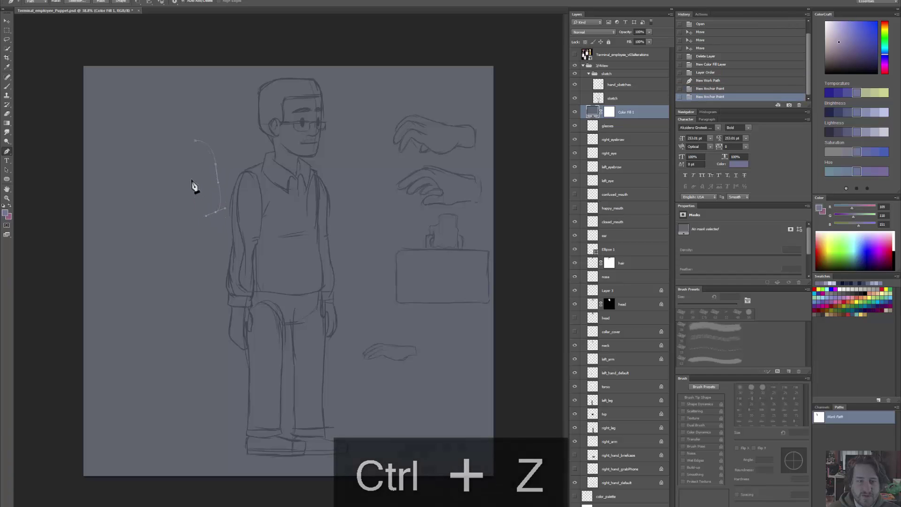
drag(194, 173, 190, 160)
click(195, 140)
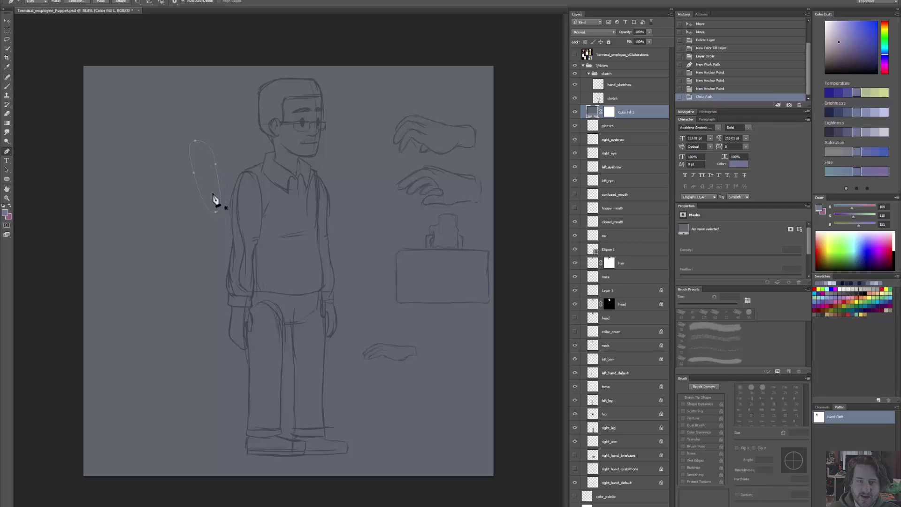
Step: Turn the oval path into a selection and fill it with the purple foreground color on a new layer
ctrl+click(819, 417)
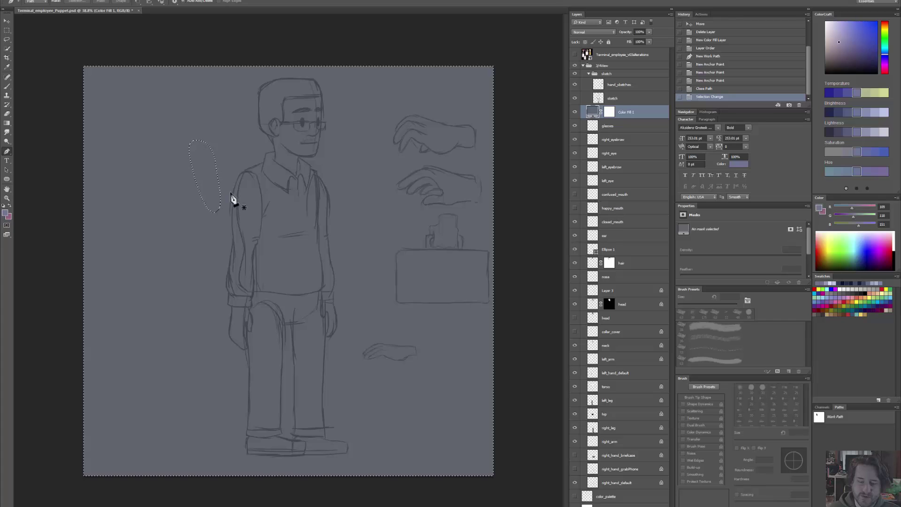
key(ctrl+shift+i)
key(b)
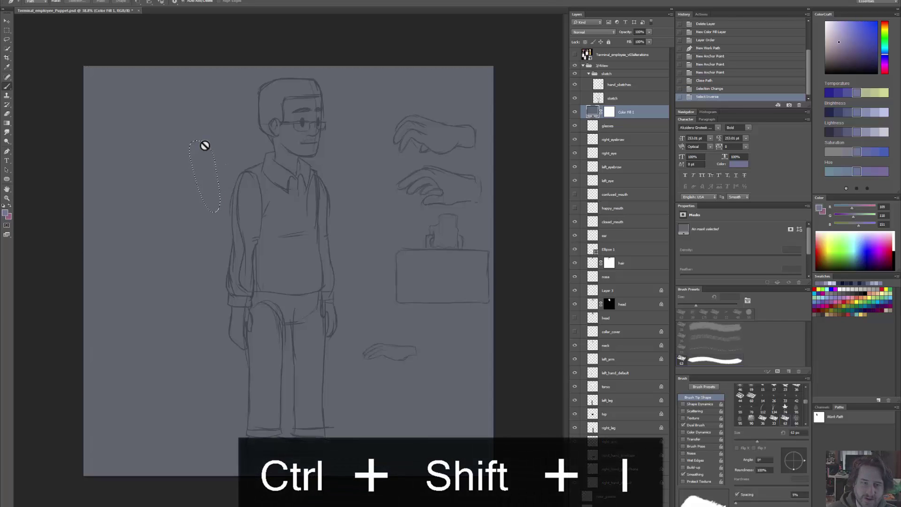
key(ctrl+shift+alt+n)
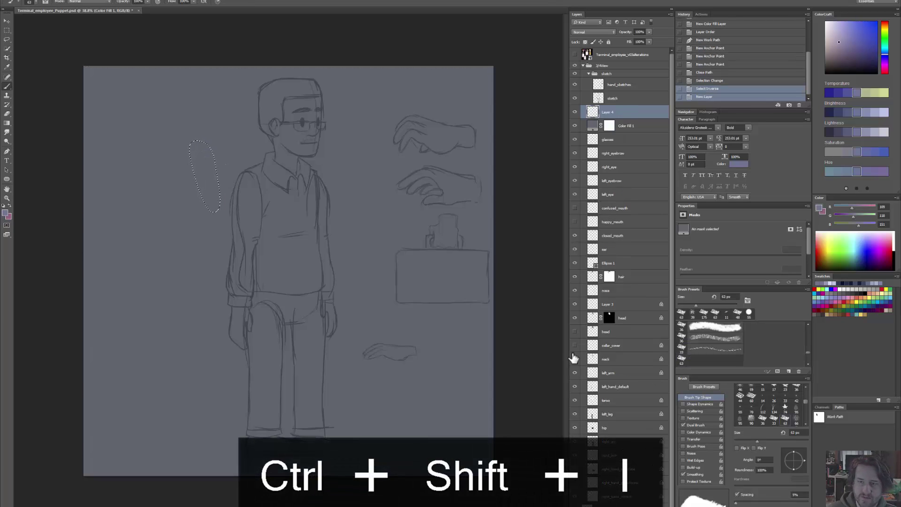
mouse_move(198, 150)
mouse_down()
mouse_move(191, 145)
mouse_move(221, 157)
mouse_up()
key(alt+BackSpace)
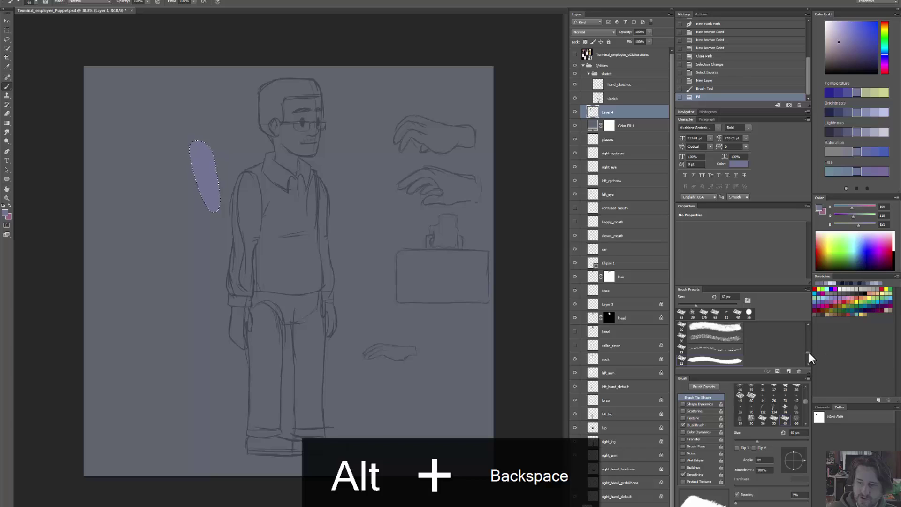
Step: Choose the textured 50 px brush preset, swap to the pink foreground color, and deselect the oval
mouse_move(810, 355)
mouse_down()
mouse_move(813, 370)
mouse_move(809, 362)
mouse_up()
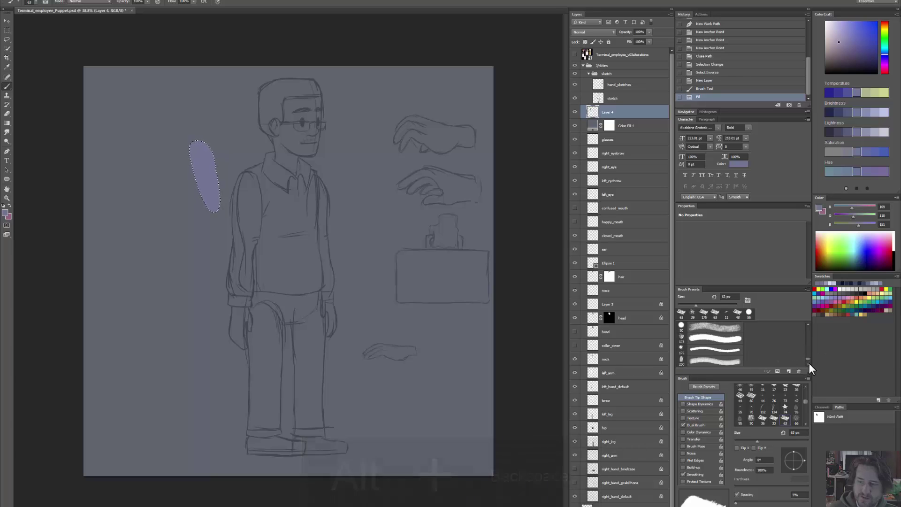
click(724, 330)
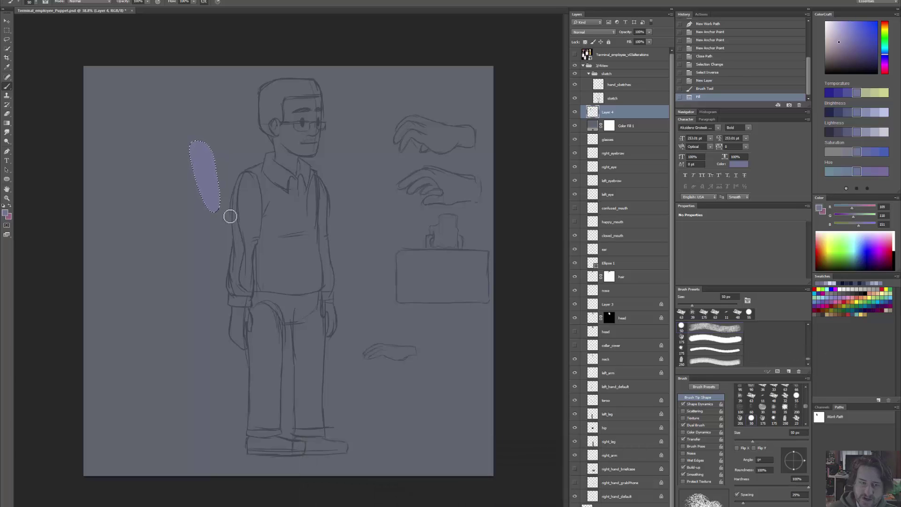
key(x)
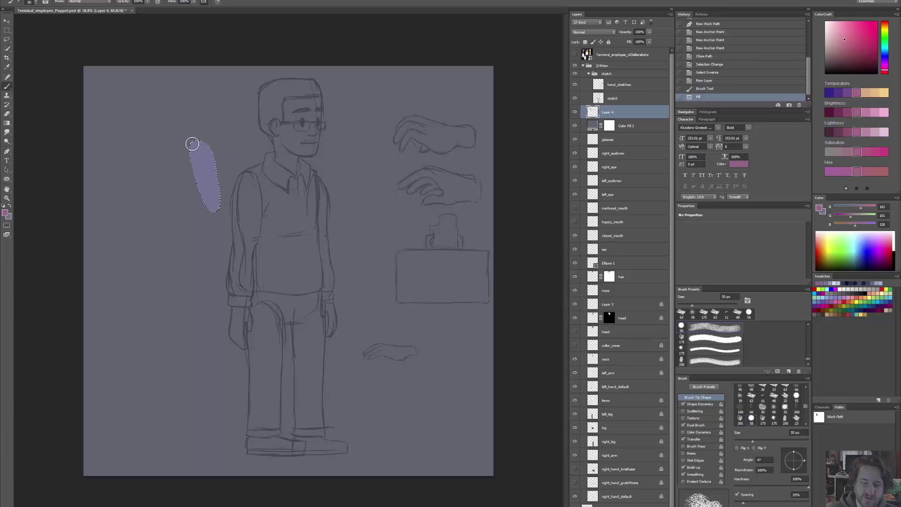
key(ctrl+d)
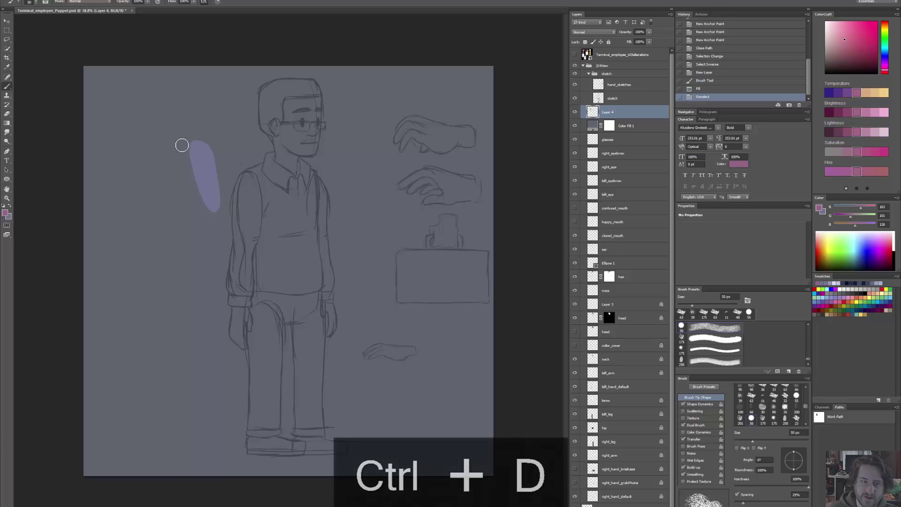
Step: Try a pink brush stroke along the purple oval and undo it
mouse_move(212, 208)
mouse_down()
mouse_move(201, 168)
mouse_move(219, 143)
mouse_move(205, 101)
mouse_move(214, 127)
mouse_up()
key(z)
key(ctrl+z)
Step: Lock the oval layer's transparent pixels and paint textured pink shading along the shape's outer edge, away from the character
click(586, 42)
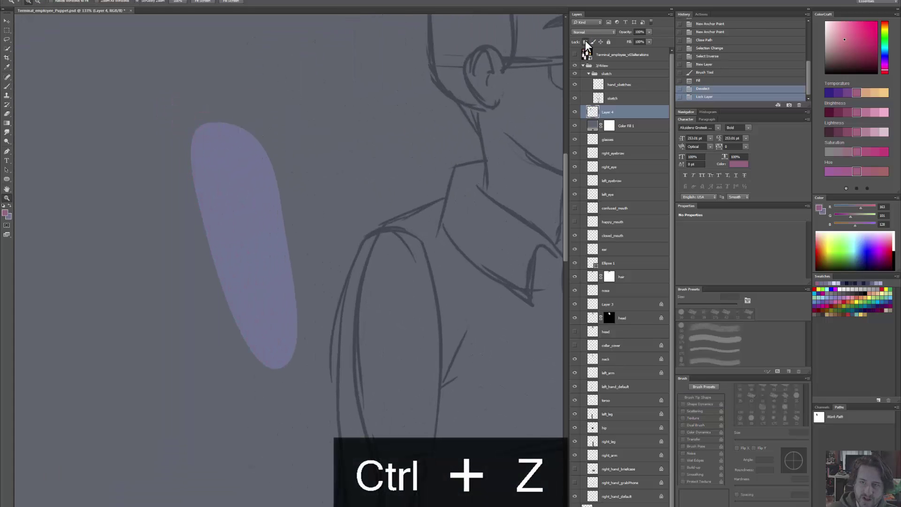
key(b)
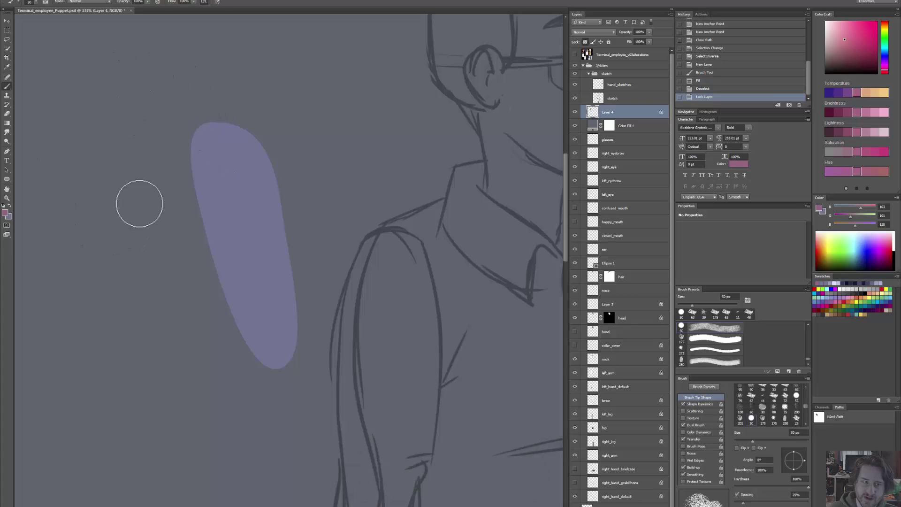
mouse_move(186, 127)
mouse_down()
mouse_move(200, 145)
mouse_move(193, 230)
mouse_move(216, 290)
mouse_move(260, 360)
mouse_move(300, 374)
mouse_up()
mouse_move(221, 243)
mouse_down()
mouse_move(221, 121)
mouse_move(249, 336)
mouse_up()
key(z)
alt+click(328, 375)
drag(327, 376, 261, 334)
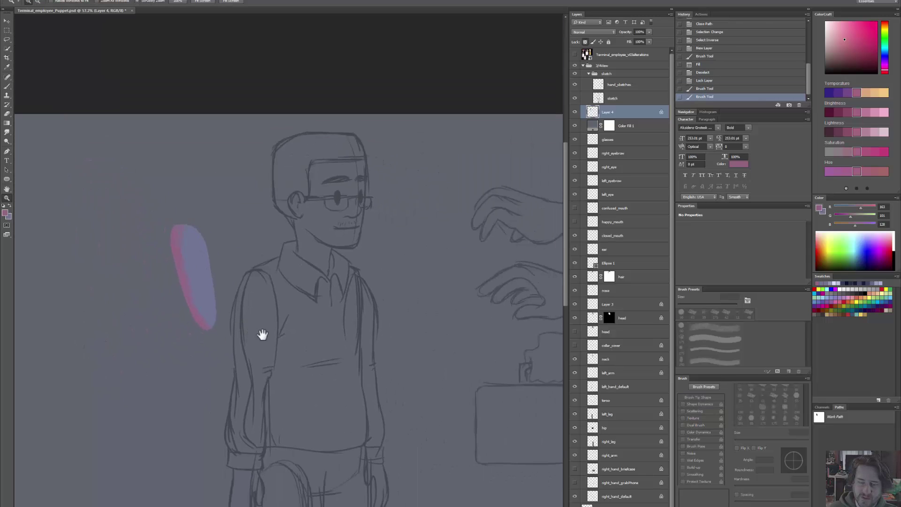
Step: Hide the oval and sketch layers, and move Color Fill 1 below the color_palette layer as the visible background
key(v)
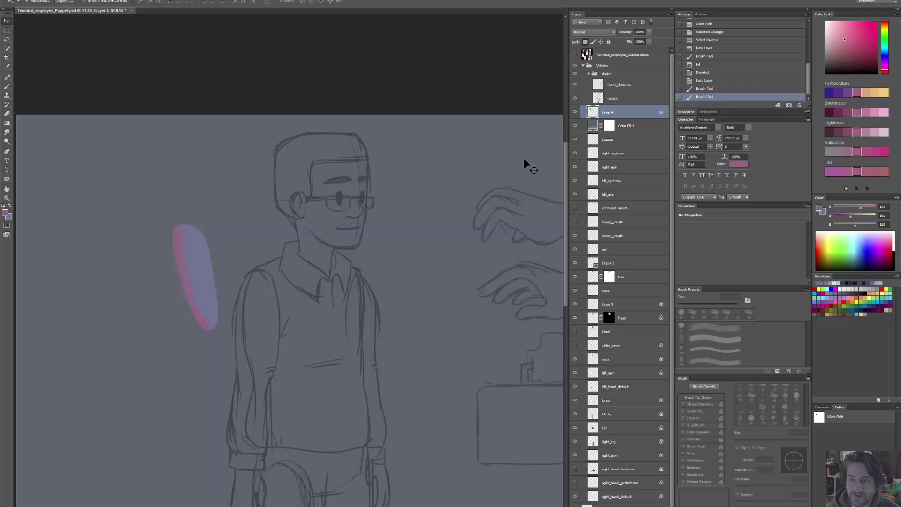
click(576, 126)
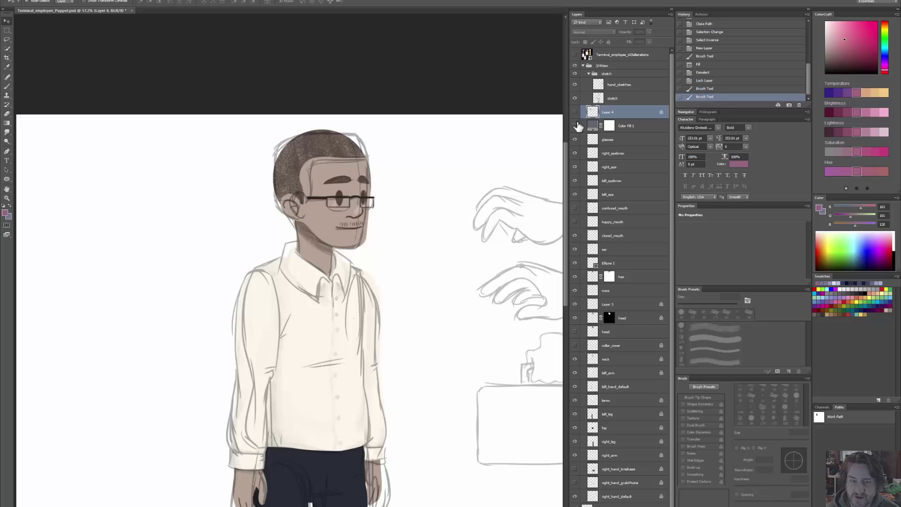
click(575, 98)
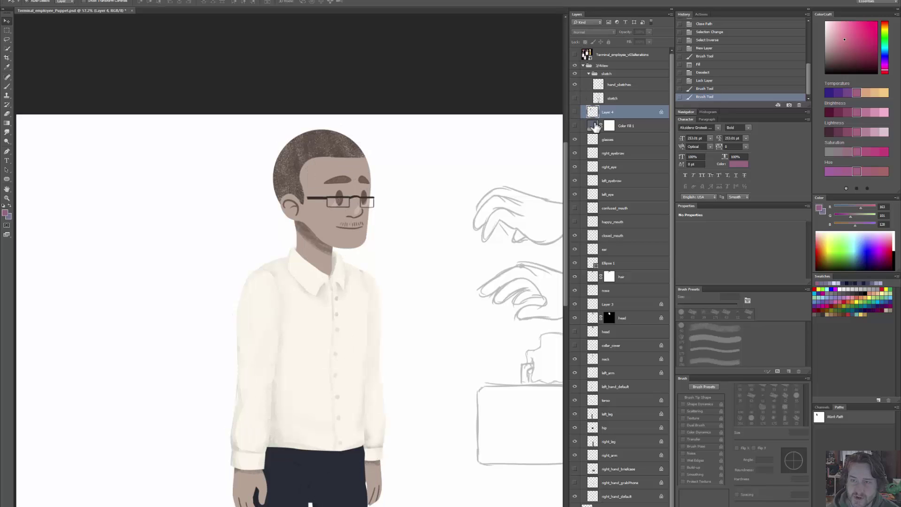
drag(625, 125, 615, 506)
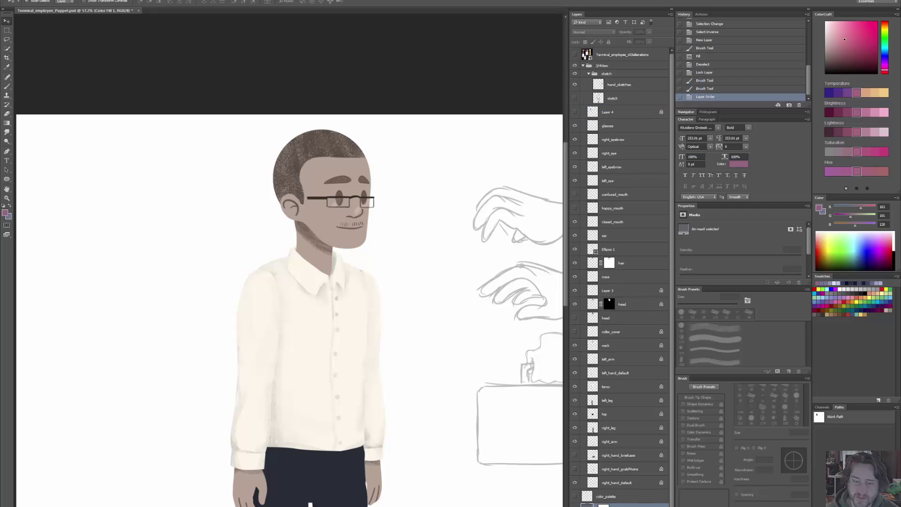
click(575, 505)
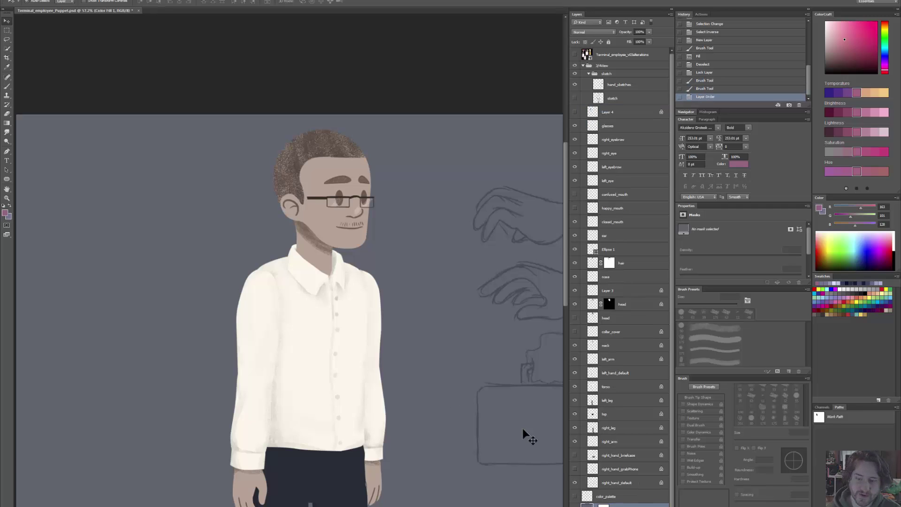
Step: Show the color_palette layer, examine its swatches beside the character's head, and hide the layer again
click(575, 496)
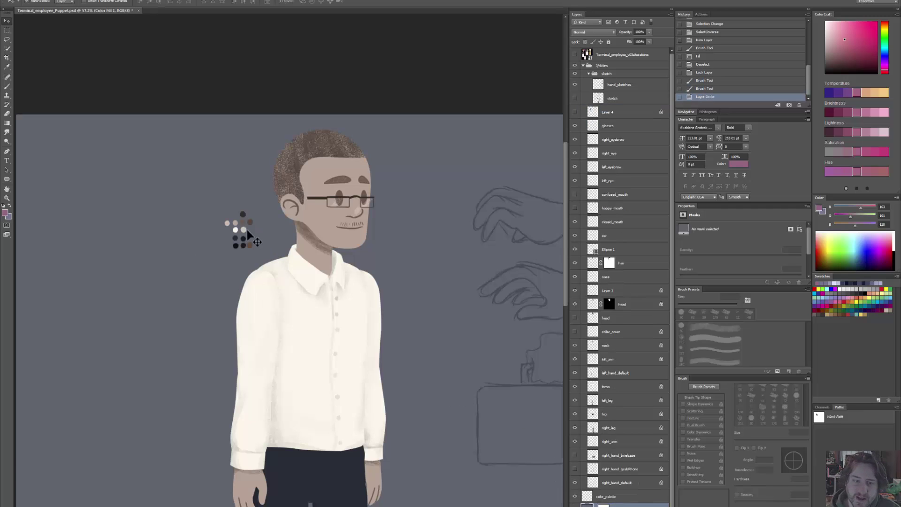
key(ctrl+space)
drag(253, 221, 269, 219)
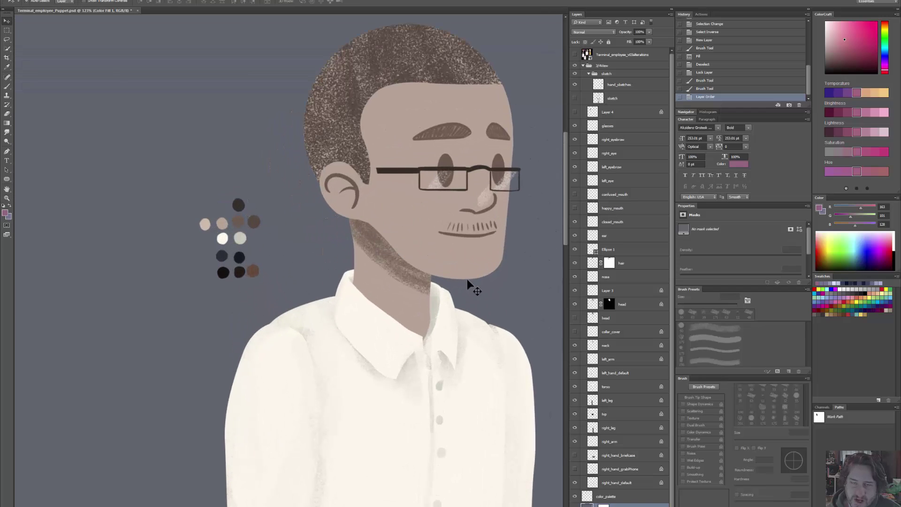
mouse_move(445, 349)
mouse_down()
mouse_move(420, 312)
mouse_move(389, 323)
mouse_up()
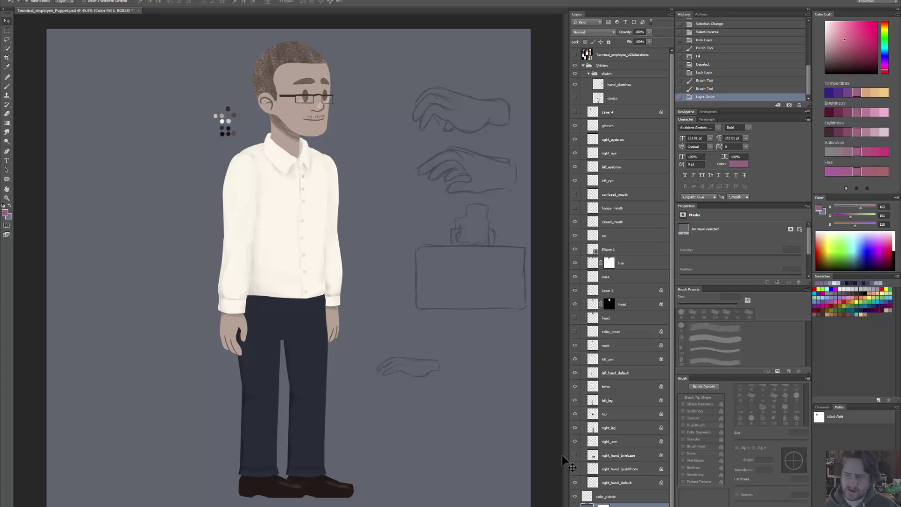
click(575, 496)
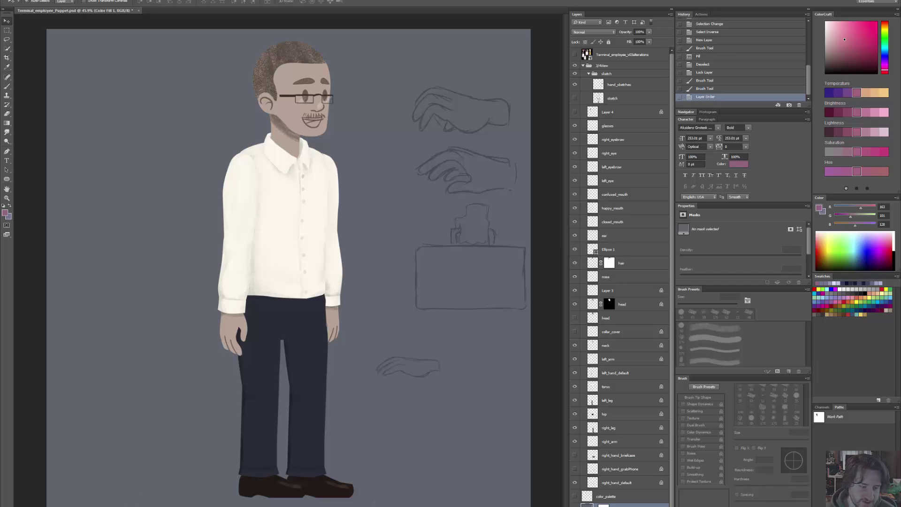
Step: Switch to the colorKeys image in Windows Photo Viewer and examine the frames of the employee at the desk and the hand-held phone
mouse_move(122, 506)
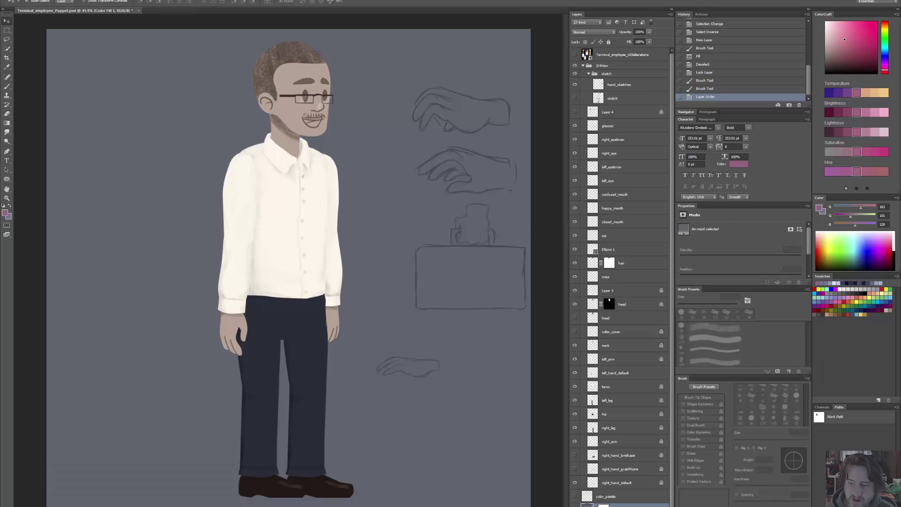
click(329, 506)
drag(282, 311, 328, 368)
scroll(327, 368, down, 4)
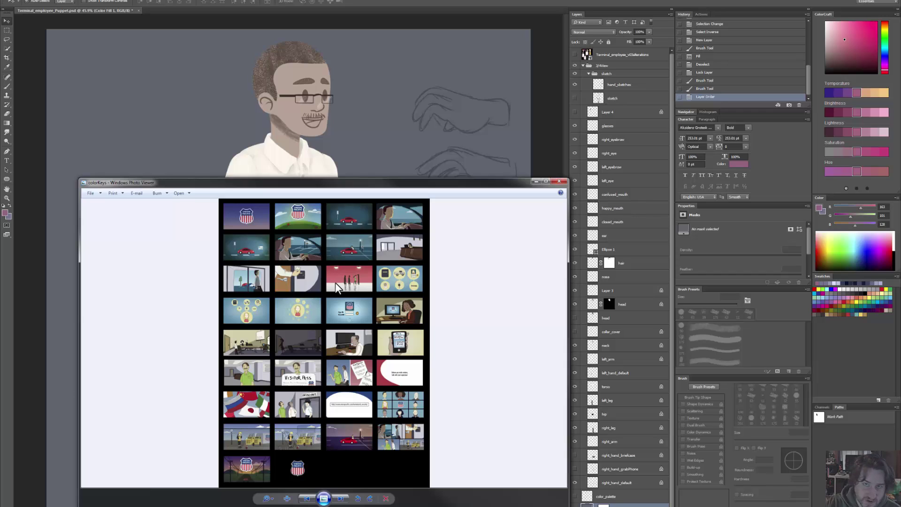
scroll(324, 359, up, 1)
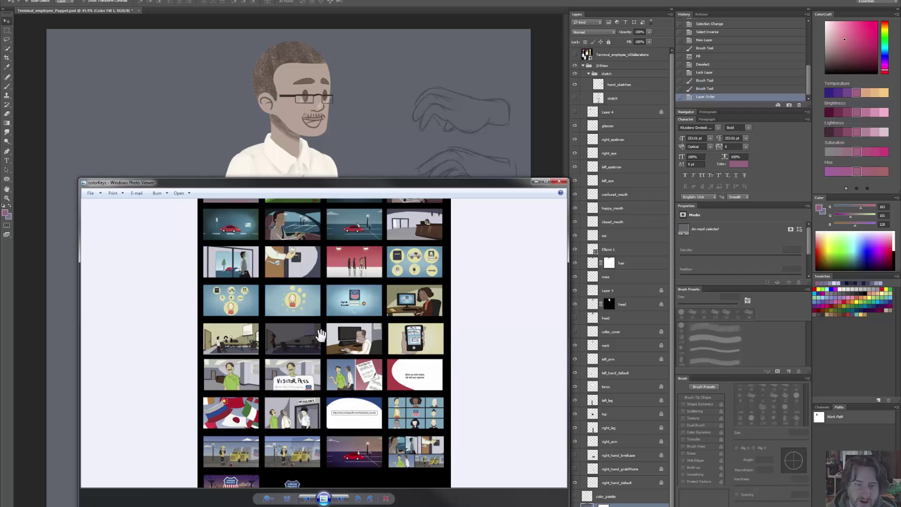
scroll(321, 335, up, 4)
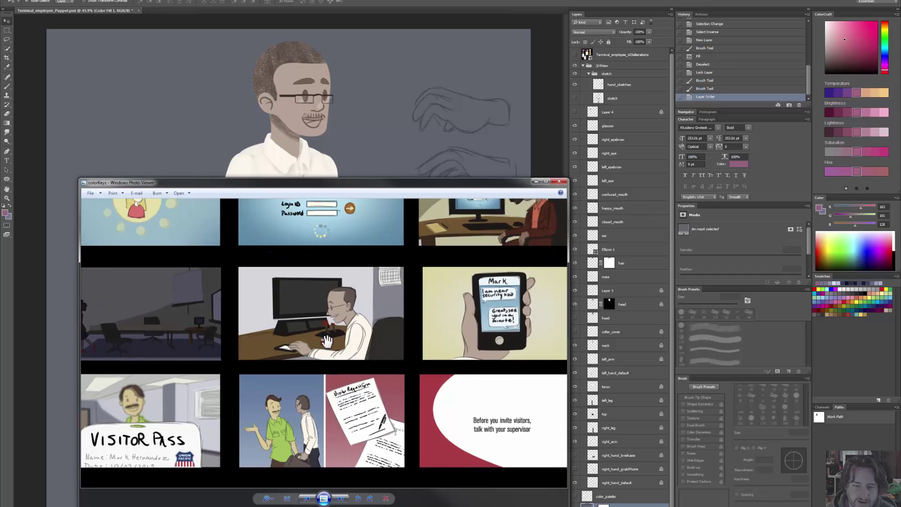
scroll(327, 342, up, 3)
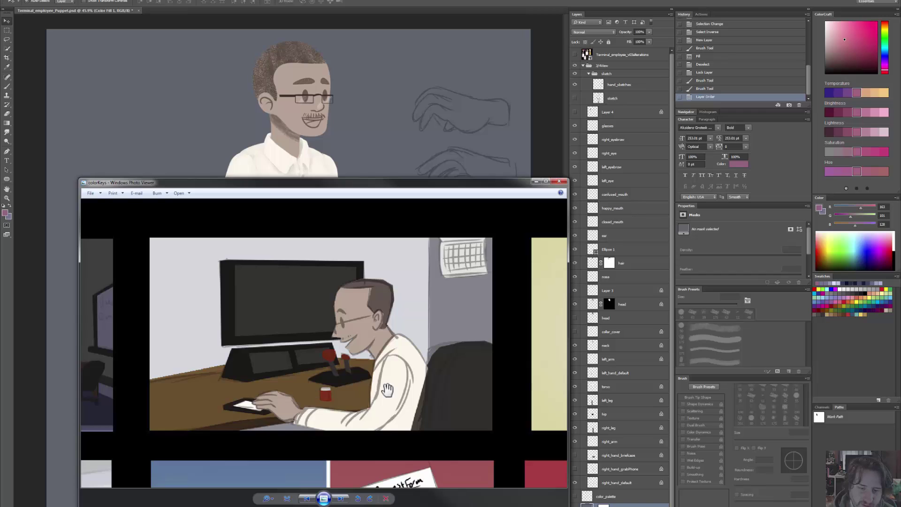
drag(387, 390, 242, 368)
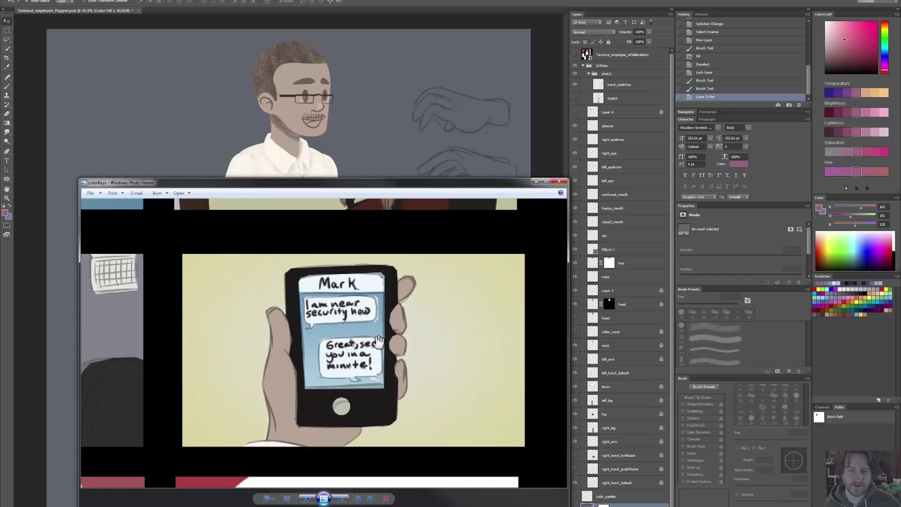
Step: Examine the colorKeys frames of the hand-held phone, the visitor pass and the employee working at the desk
scroll(346, 340, down, 1)
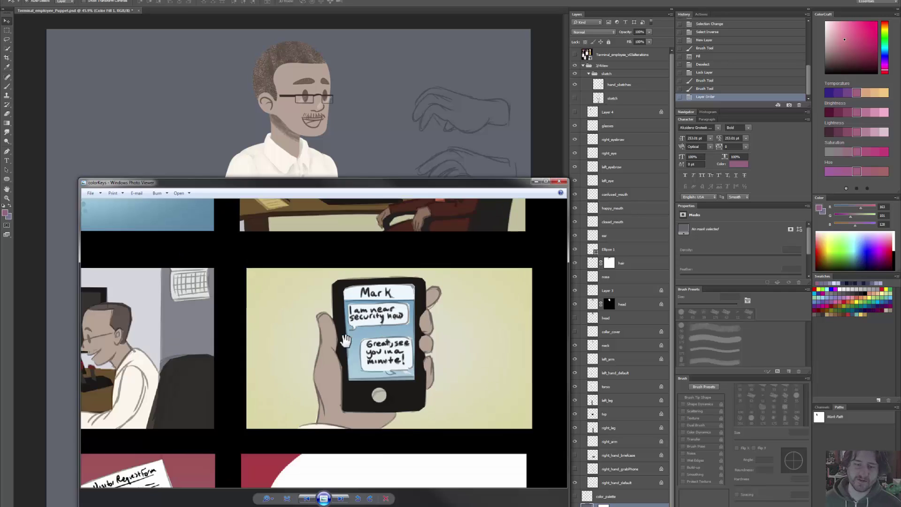
scroll(345, 340, down, 2)
drag(211, 357, 451, 310)
scroll(367, 344, up, 3)
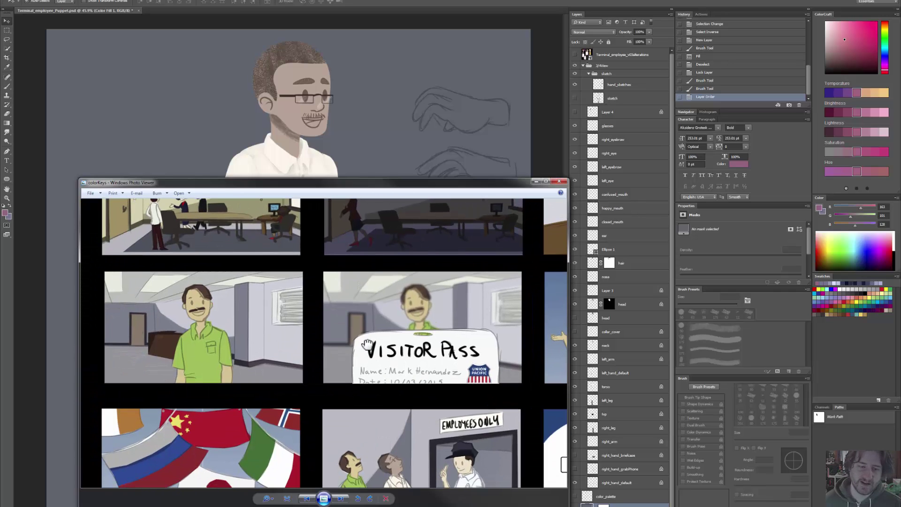
drag(380, 331, 165, 337)
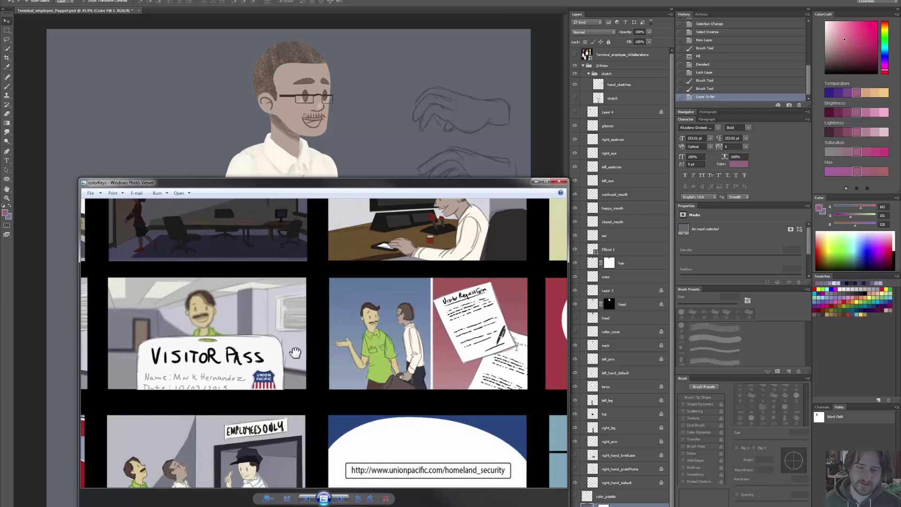
drag(417, 240, 338, 294)
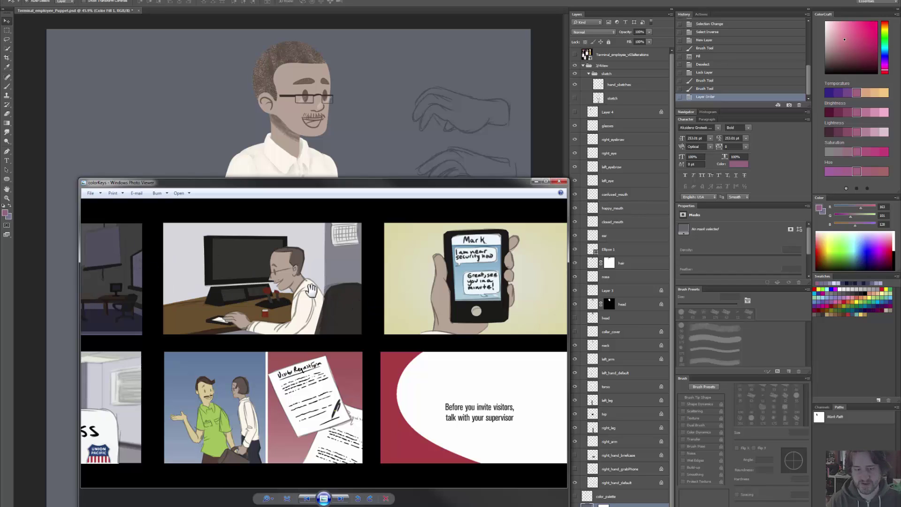
drag(249, 313, 229, 315)
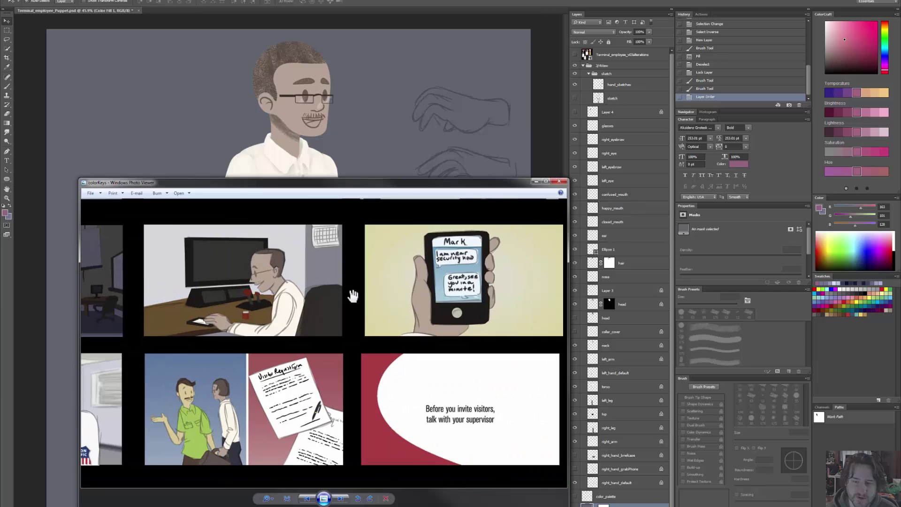
drag(283, 302, 354, 361)
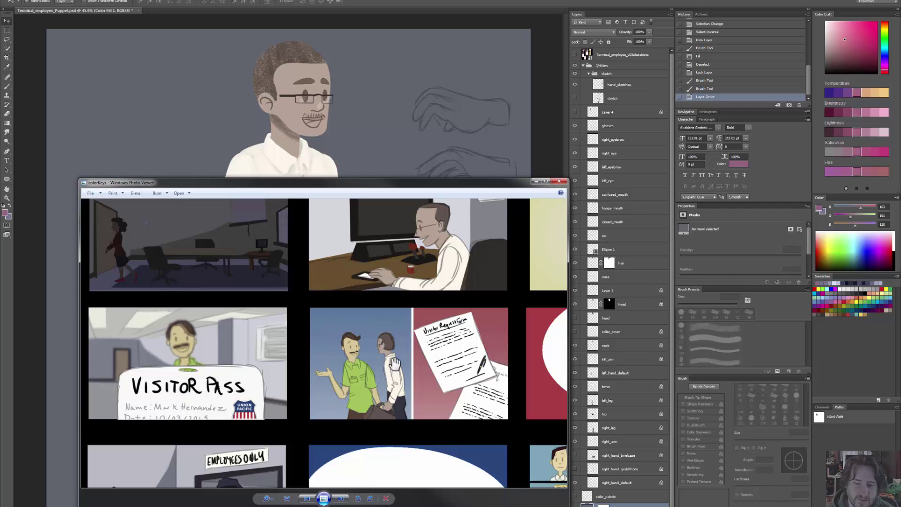
Step: Examine the colorKeys frames of the visitor request form and the security guard at the Employees Only door
drag(395, 364, 268, 343)
scroll(469, 341, down, 2)
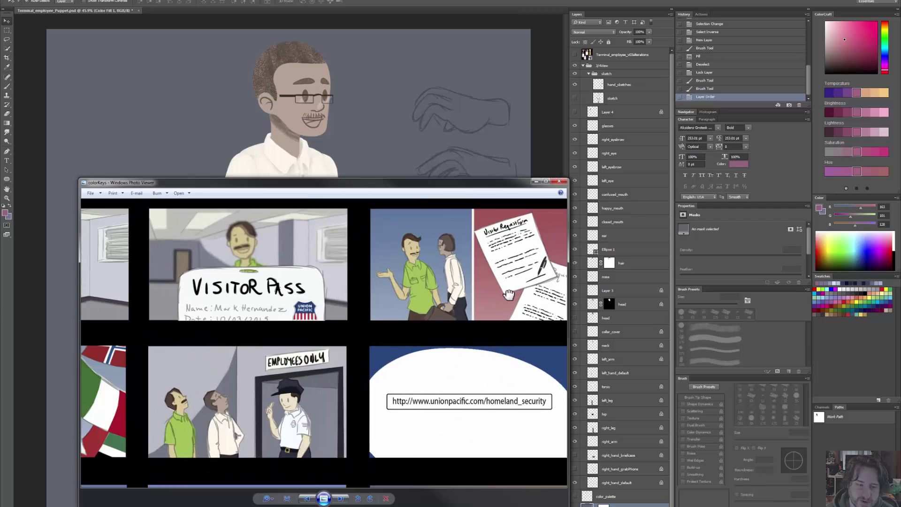
scroll(200, 325, up, 2)
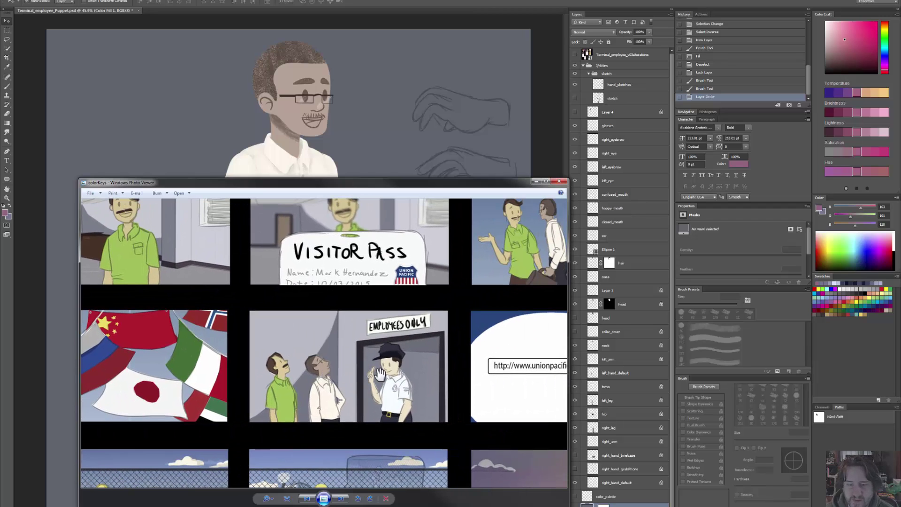
drag(392, 384, 365, 389)
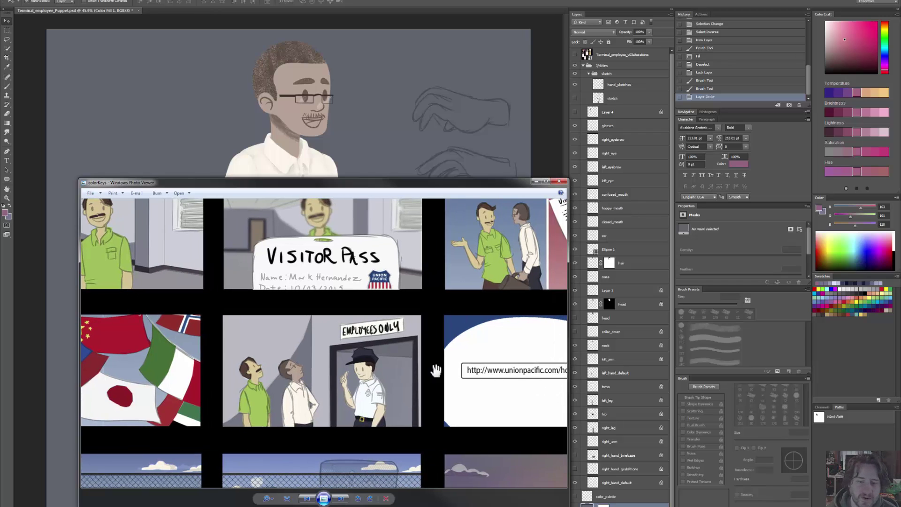
drag(317, 376, 301, 337)
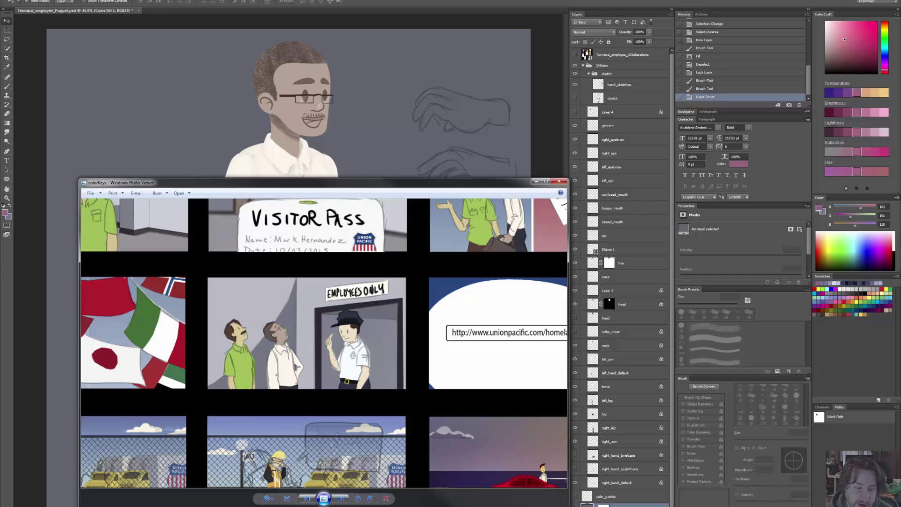
Step: Switch to the Physical Awareness folder in Windows Explorer, open its Characters folder and find the security guard files
click(123, 505)
click(201, 499)
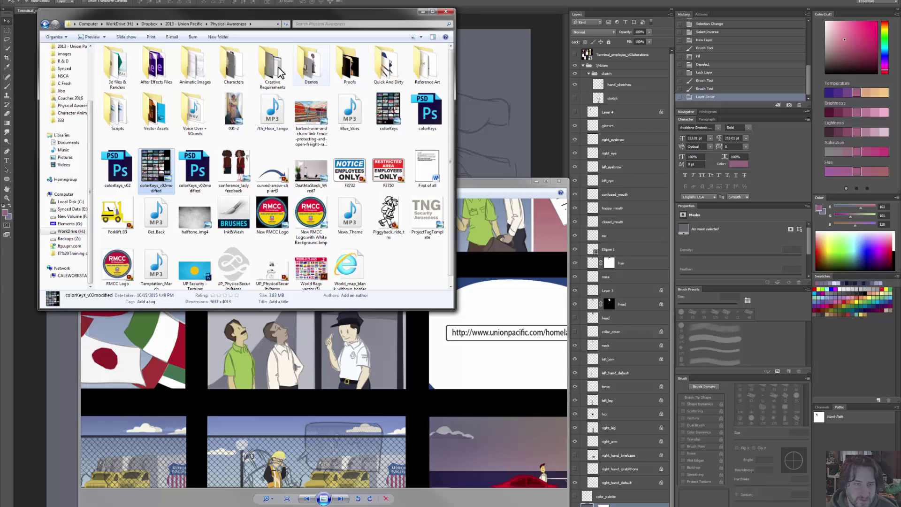
double_click(233, 66)
scroll(276, 201, down, 3)
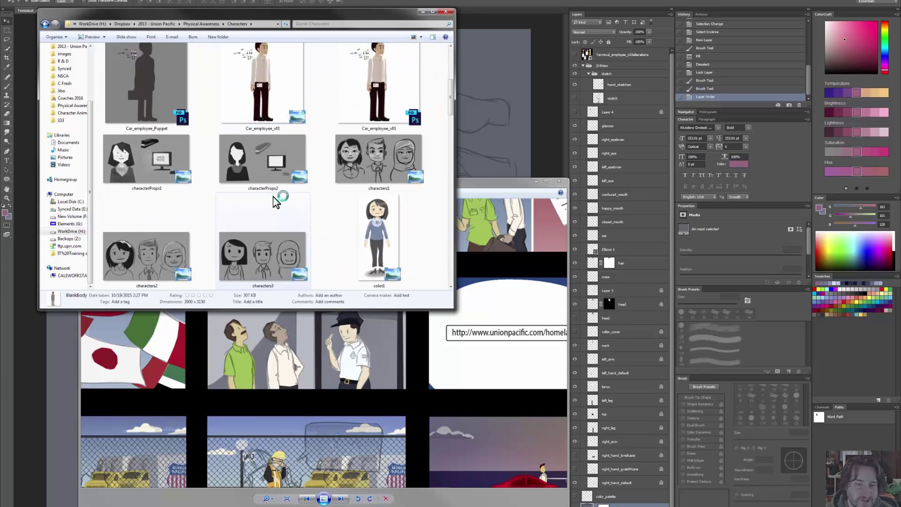
scroll(274, 197, down, 10)
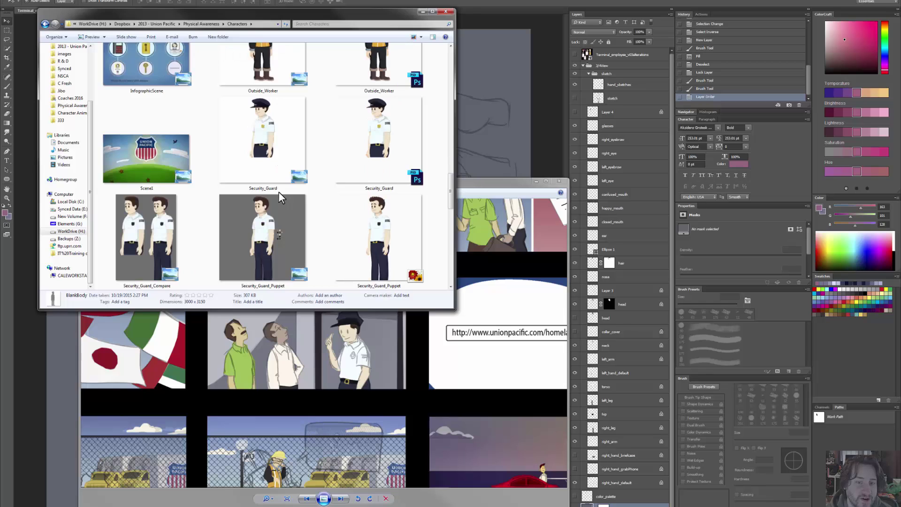
Step: Open the Security_Guard_Puppet image and examine the guard's shirt, arms, belt and trousers
double_click(394, 209)
scroll(582, 332, up, 4)
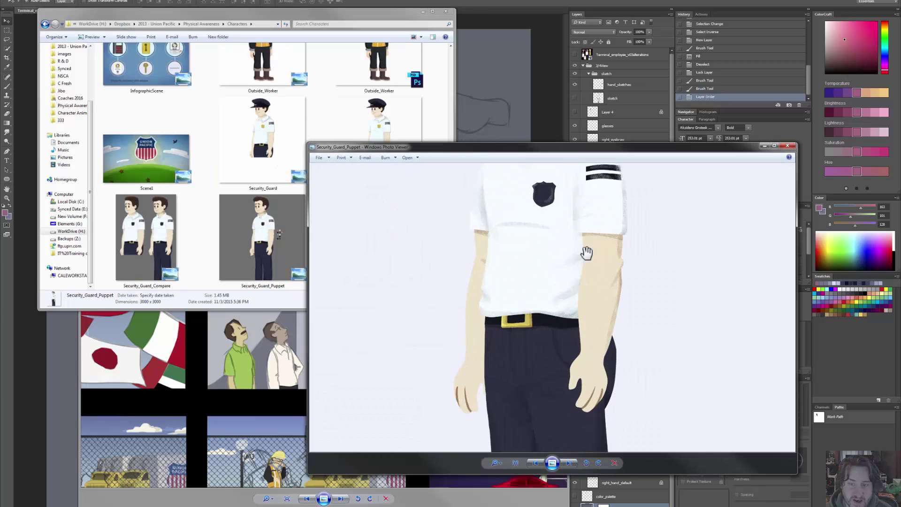
scroll(584, 254, down, 2)
drag(587, 364, 587, 153)
click(274, 219)
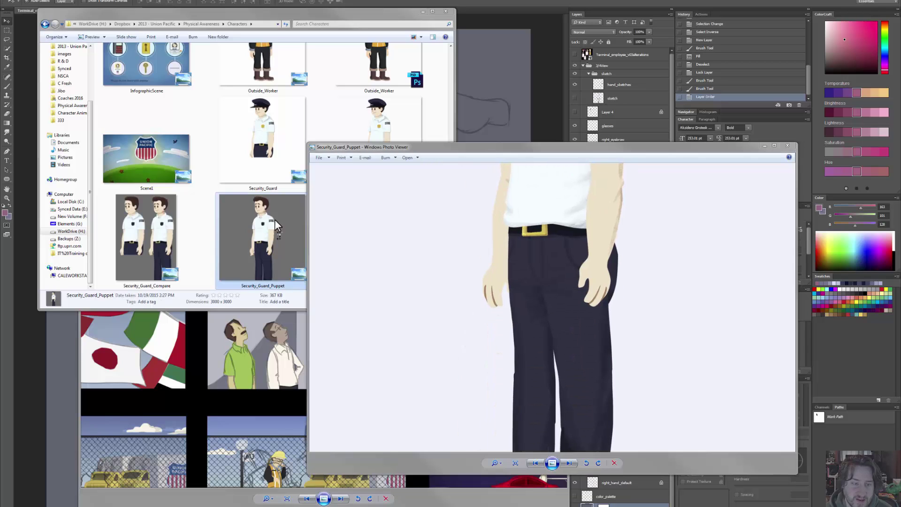
Step: Return to the colorKeys image and examine the security guard frame and the neighbouring frames in the lower rows
click(233, 371)
drag(372, 348, 402, 361)
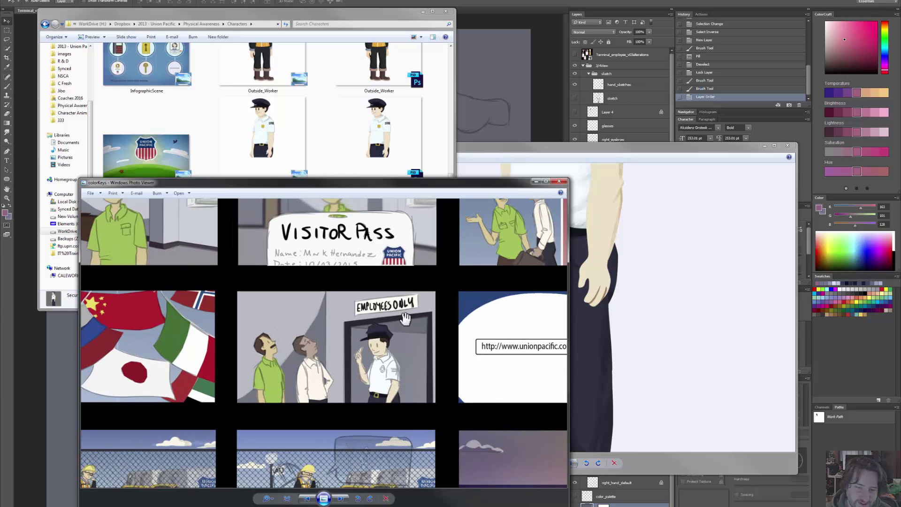
scroll(345, 349, down, 3)
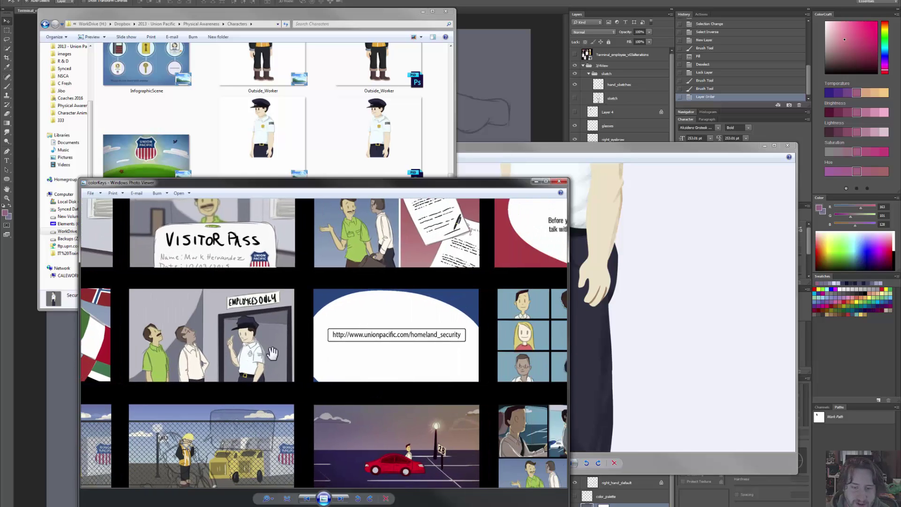
drag(444, 352, 281, 336)
drag(497, 384, 489, 319)
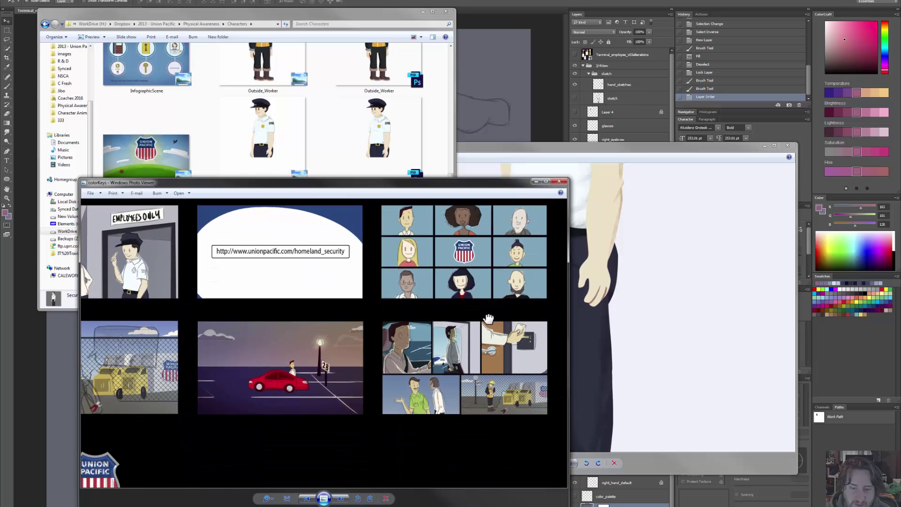
Step: Examine the split-screen colorKeys frame with the car driver, the card reader and the fenced work site up close
scroll(489, 319, up, 2)
drag(439, 337, 315, 311)
scroll(492, 344, up, 2)
drag(473, 289, 431, 336)
scroll(431, 337, up, 2)
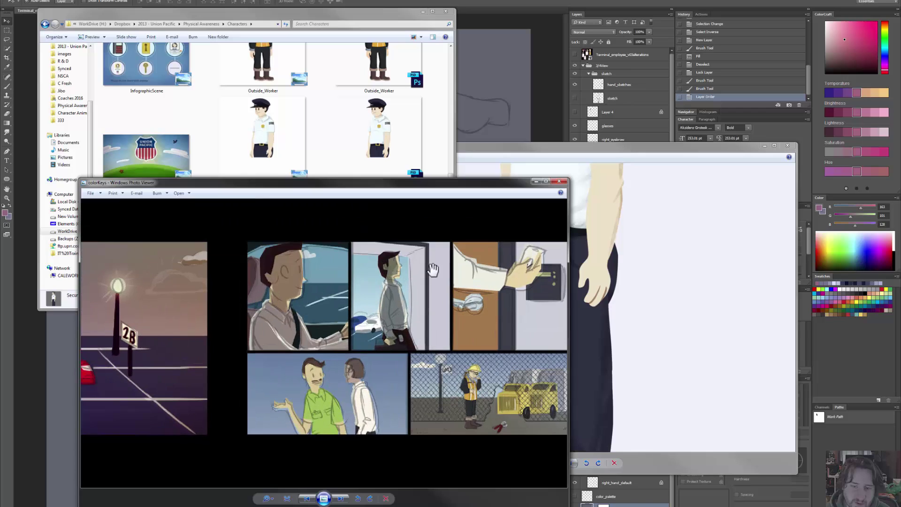
Step: Examine the colorKeys frames as an overall grid, from the bottom rows up to the phone frame
scroll(433, 269, down, 2)
scroll(310, 284, down, 3)
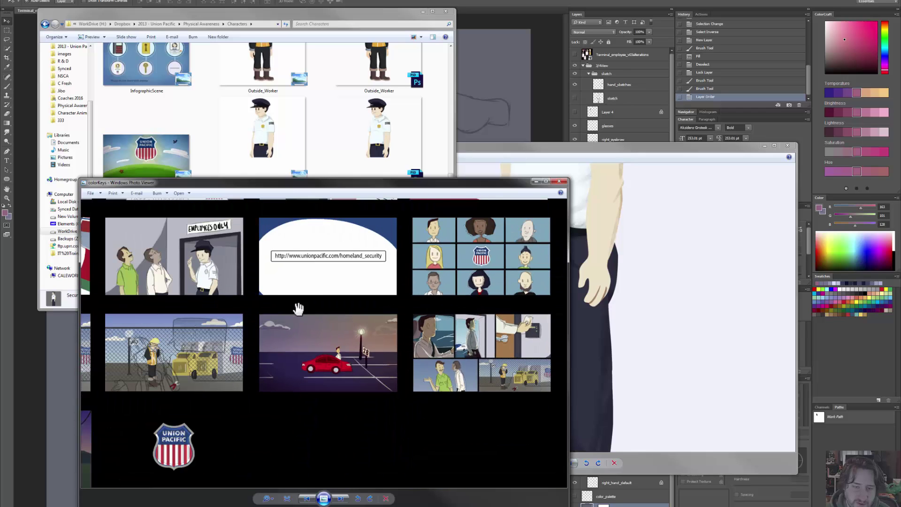
drag(284, 258, 370, 350)
scroll(370, 350, down, 2)
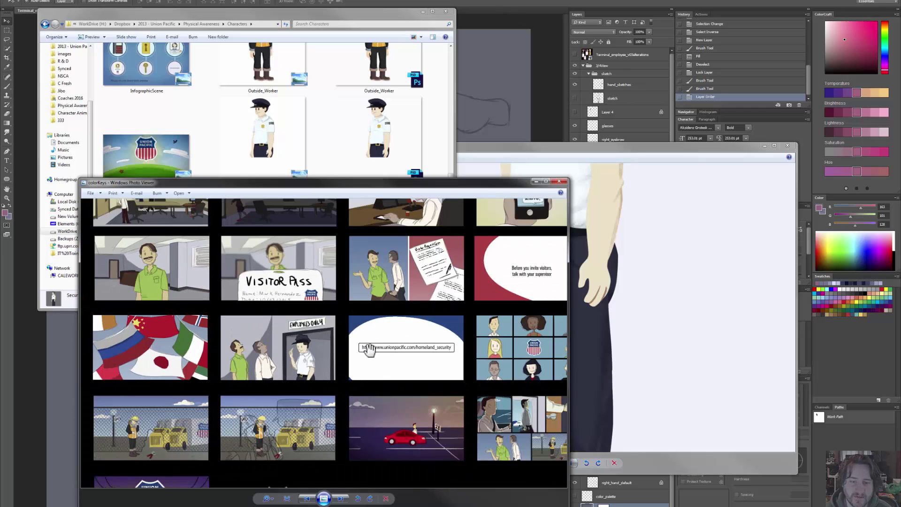
scroll(386, 277, up, 2)
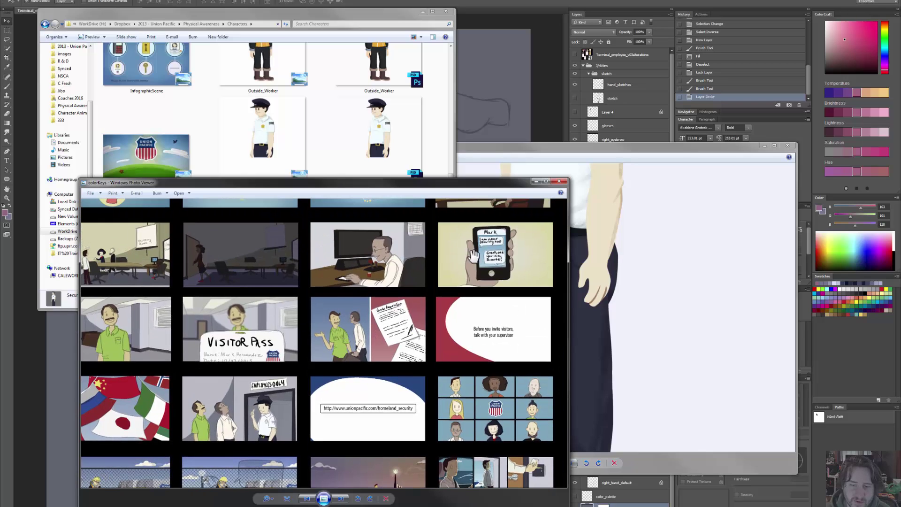
Step: Switch back to Photoshop, delete the oval's Layer 4, and hide the sketch group
click(525, 4)
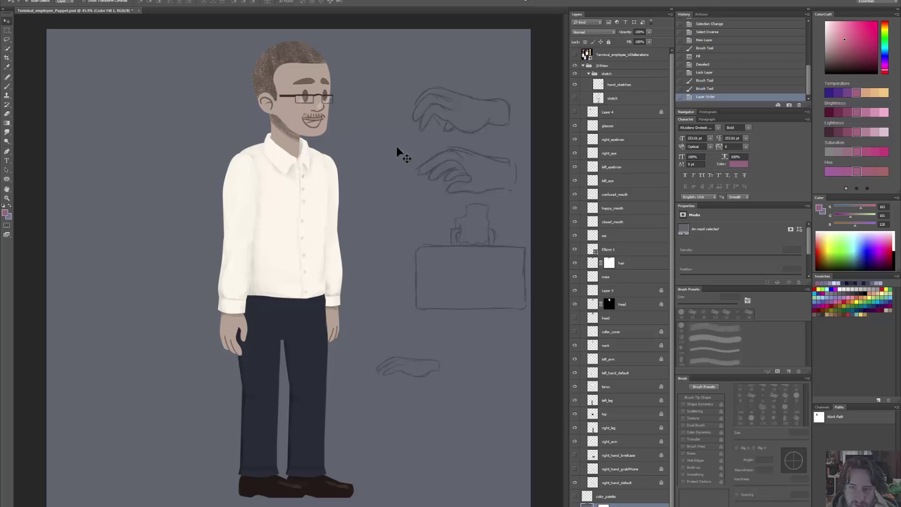
click(575, 113)
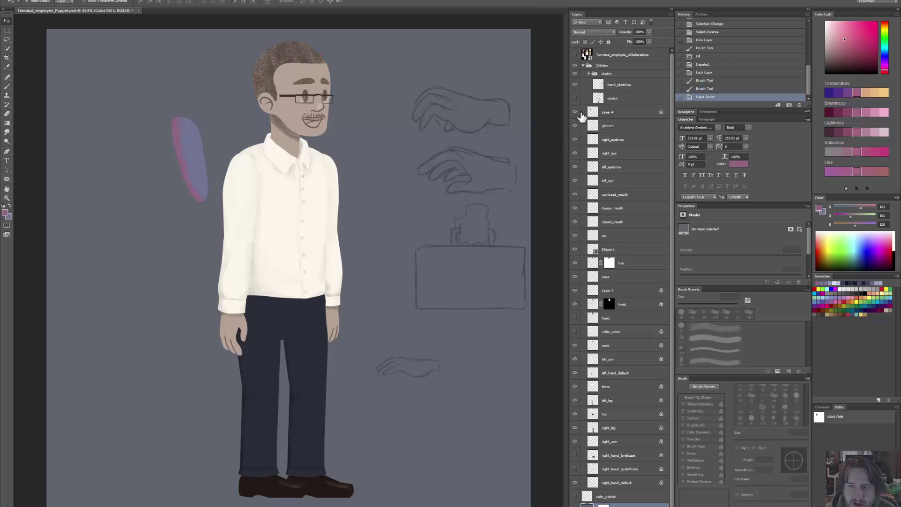
drag(614, 114, 665, 506)
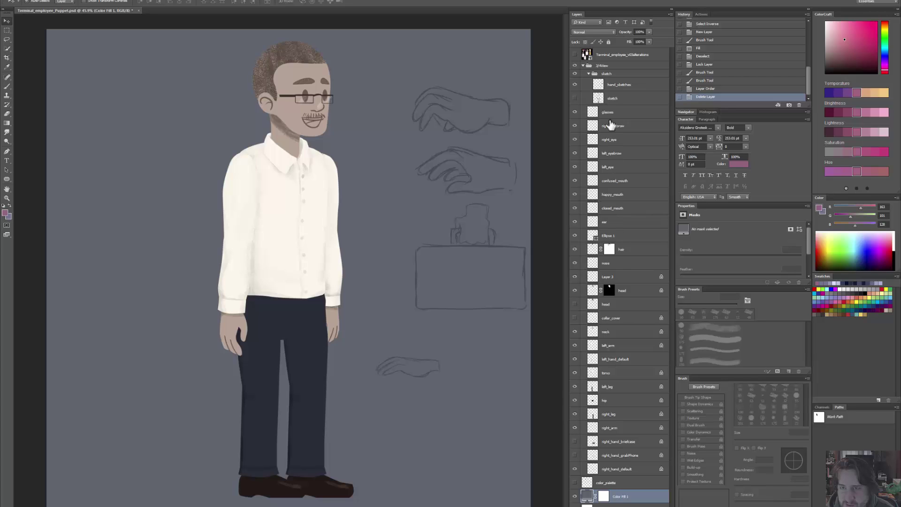
click(575, 75)
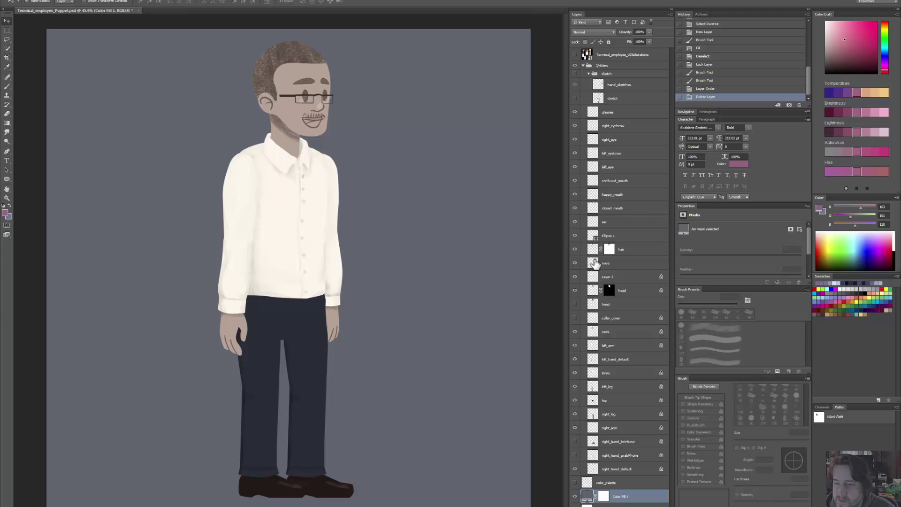
Step: Show the collar_cover layer, examine the separate collar piece beside the character, and hide the layer again
click(574, 319)
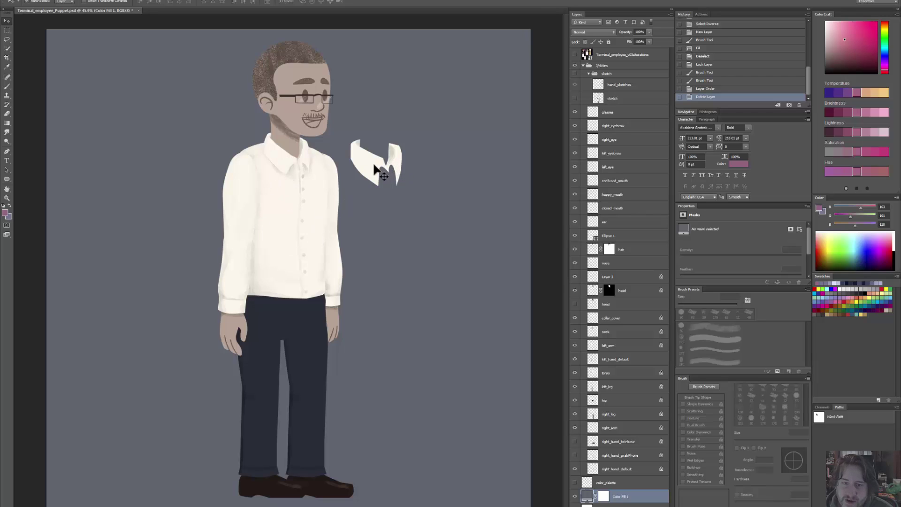
click(581, 323)
click(575, 319)
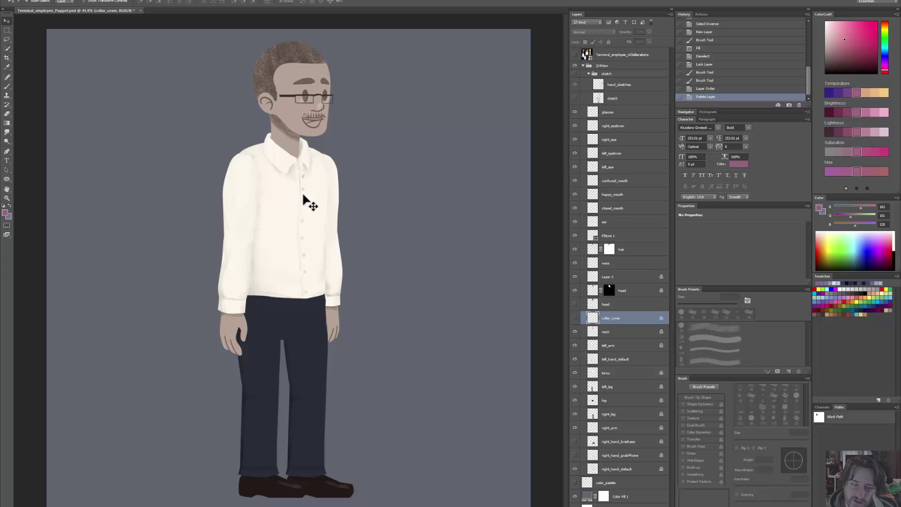
Step: Move the torso layer off the body to expose the pieces around it, and undo the move
click(311, 220)
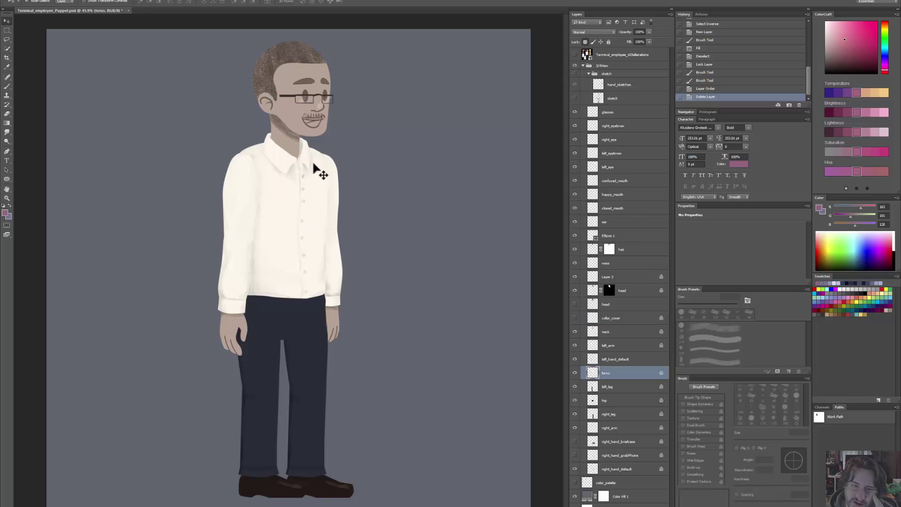
drag(312, 198, 429, 198)
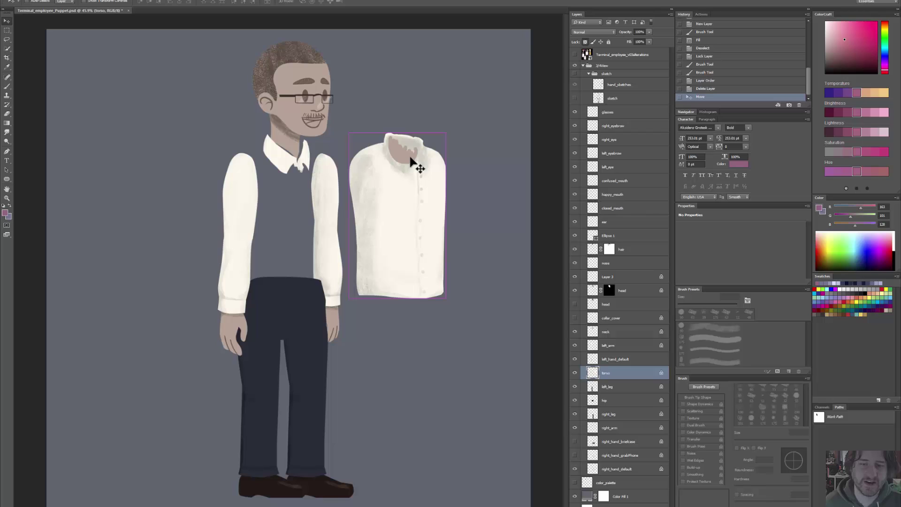
key(ctrl+z)
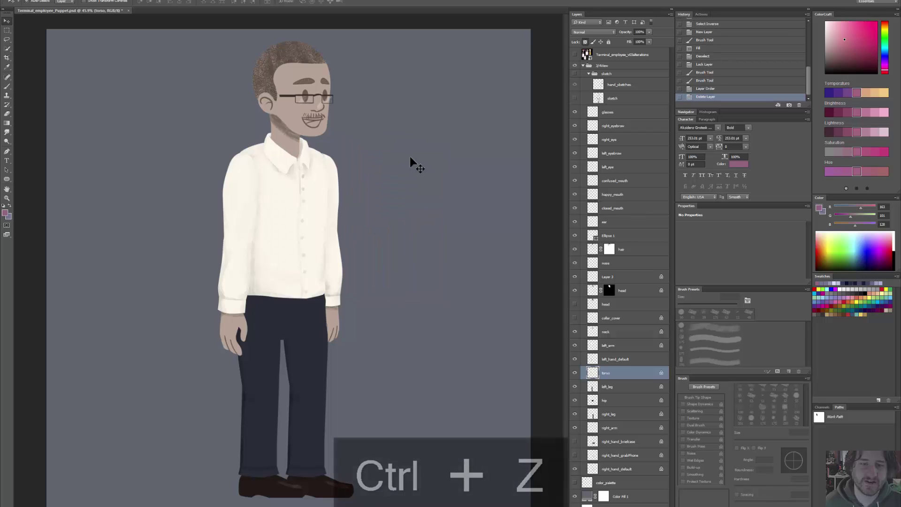
Step: Hide Layer 3 with the front of the shirt collar and rename it Collar Cover
click(282, 160)
click(575, 277)
double_click(606, 277)
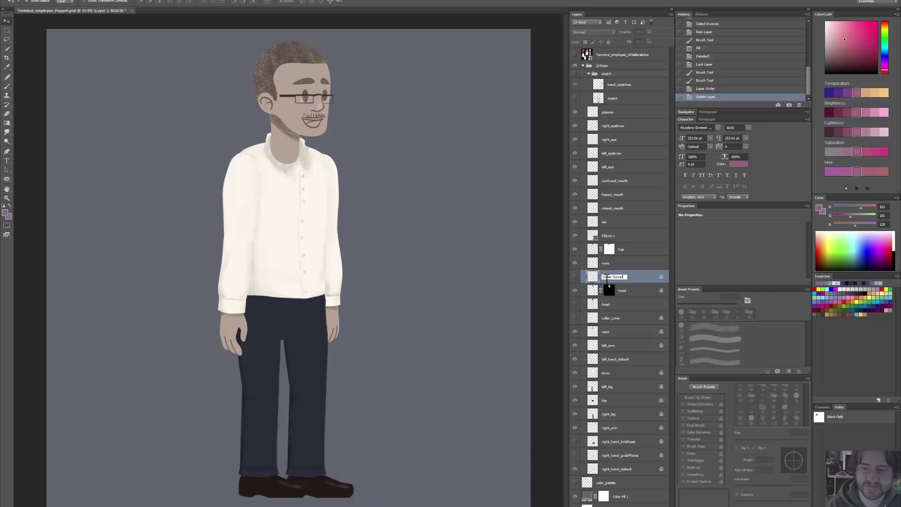
key(Return)
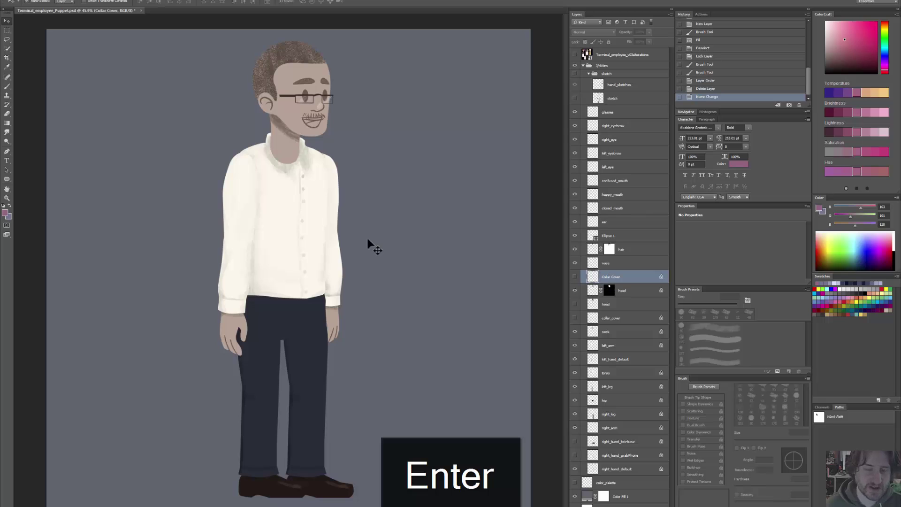
Step: Move the neck layer out of the shirt collar to expose its full shape, and undo the move
key(z)
drag(300, 147, 218, 134)
key(v)
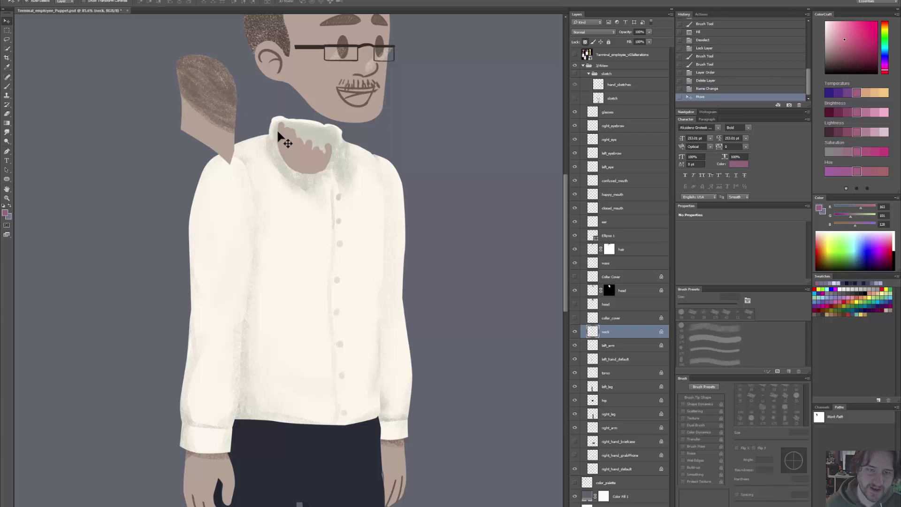
key(ctrl+z)
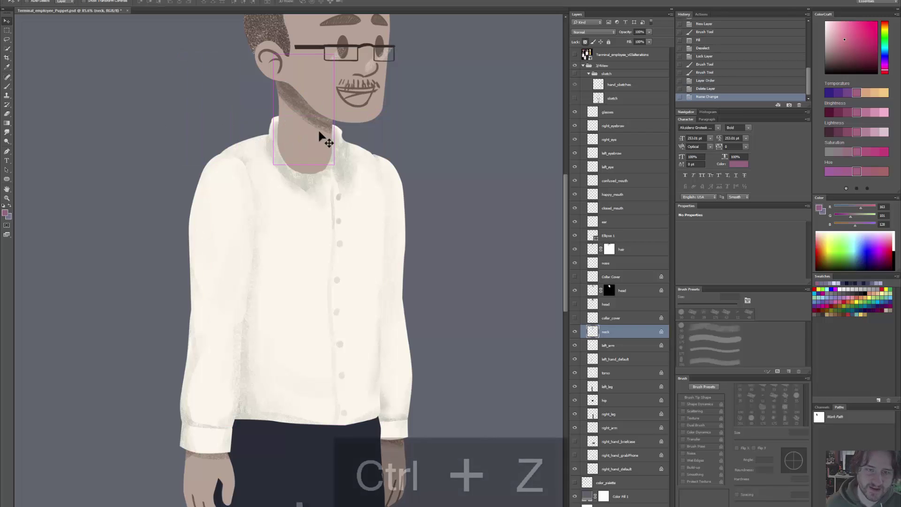
Step: Quick-select the skin-coloured patch inside the shirt collar on the torso layer and copy it
ctrl+click(298, 178)
key(w)
drag(286, 179, 307, 157)
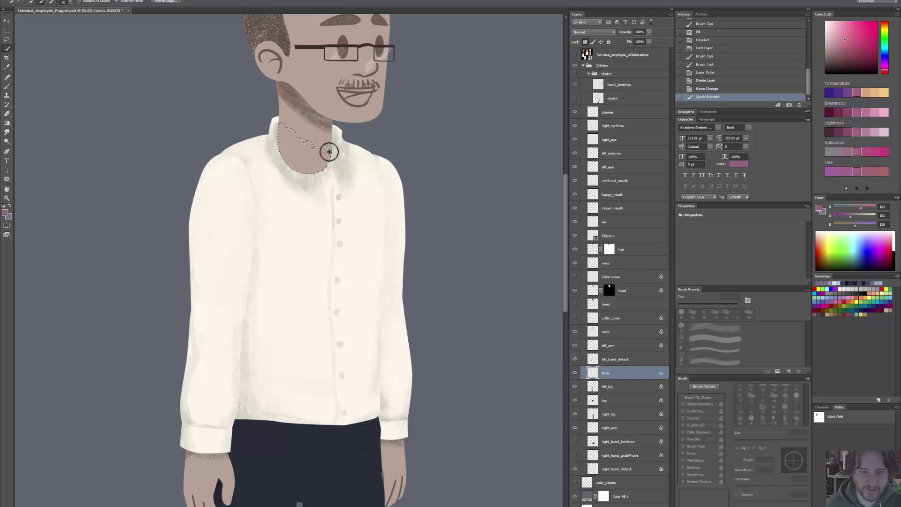
key(ctrl+c)
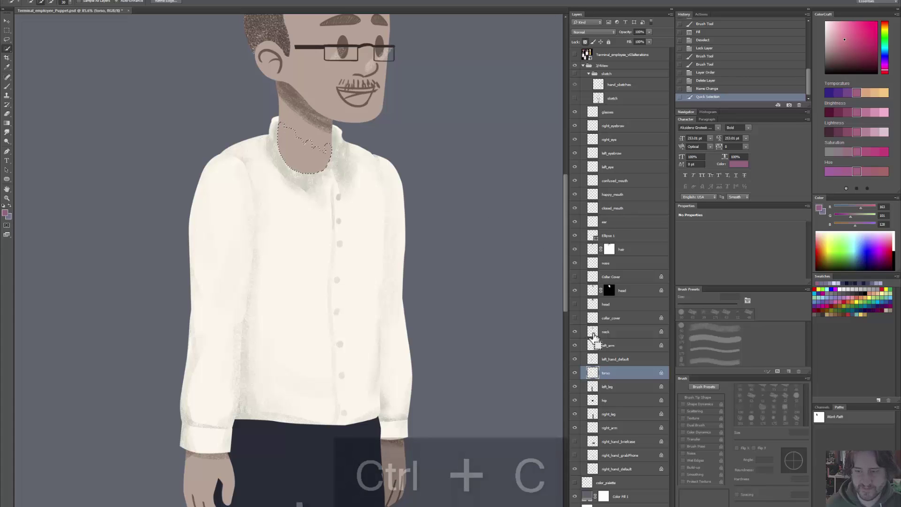
click(594, 333)
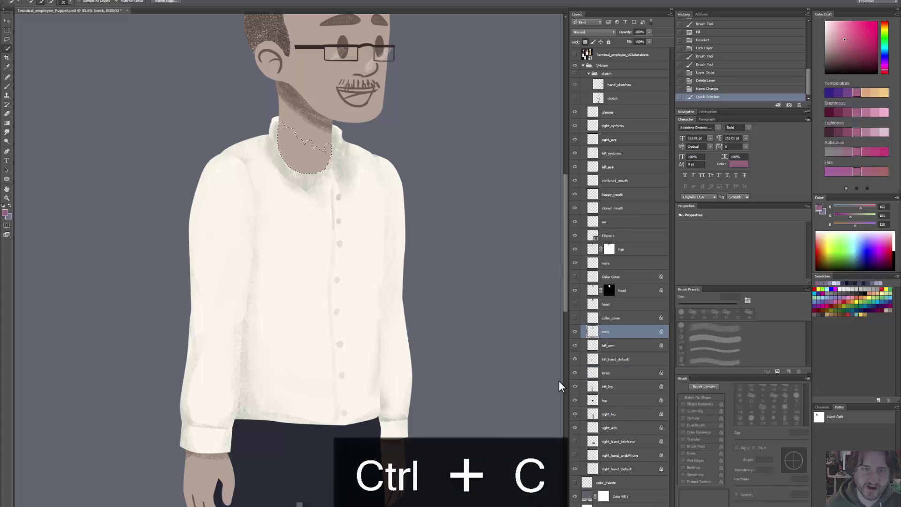
click(610, 372)
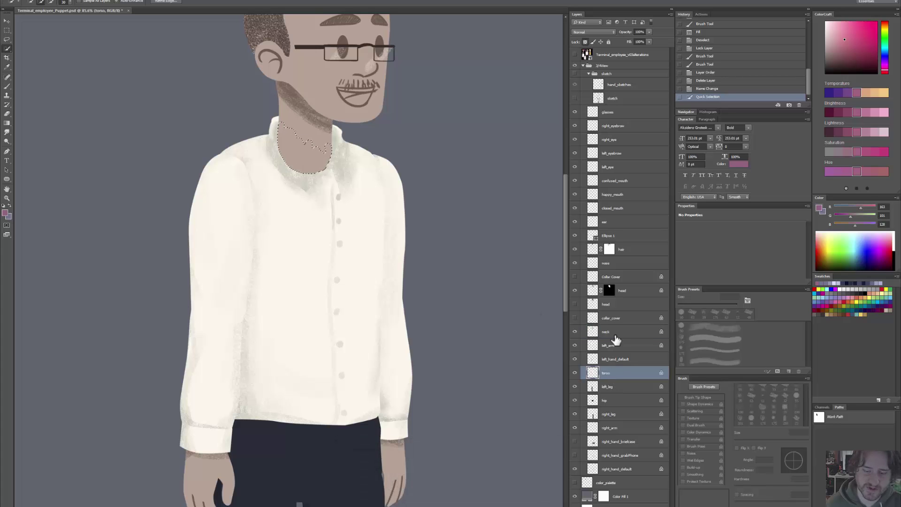
key(ctrl+c)
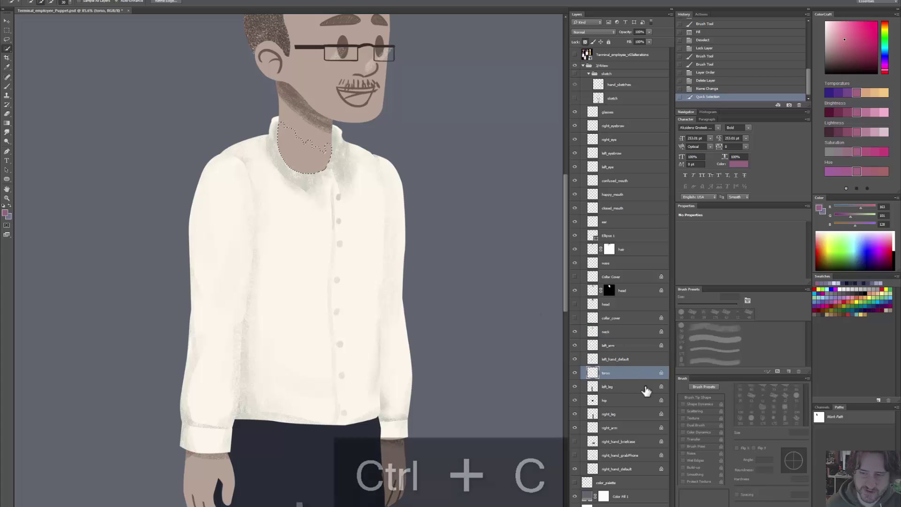
Step: Paste the copied skin patch as a new layer directly above the neck layer
click(605, 331)
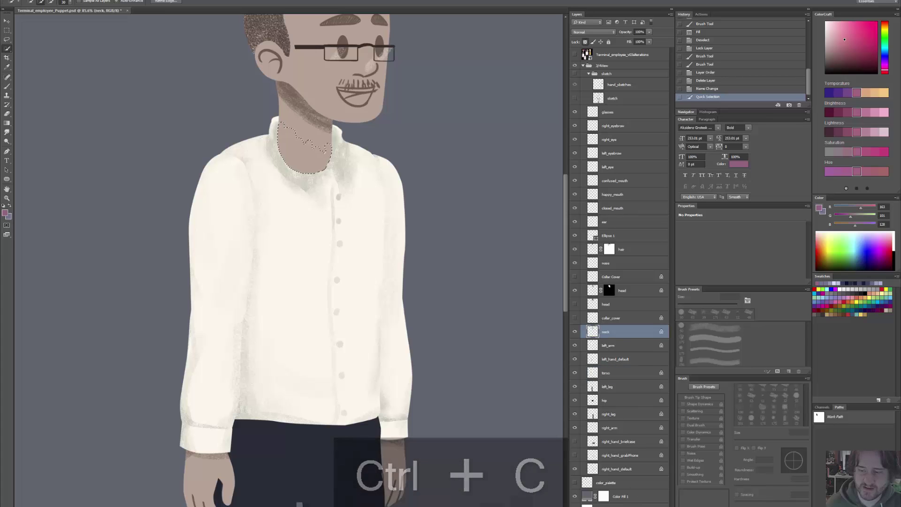
key(ctrl+v)
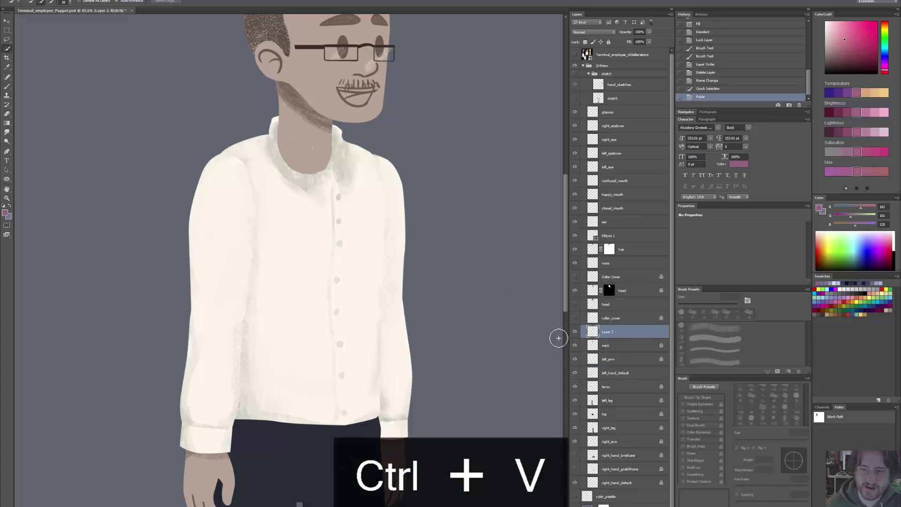
key(v)
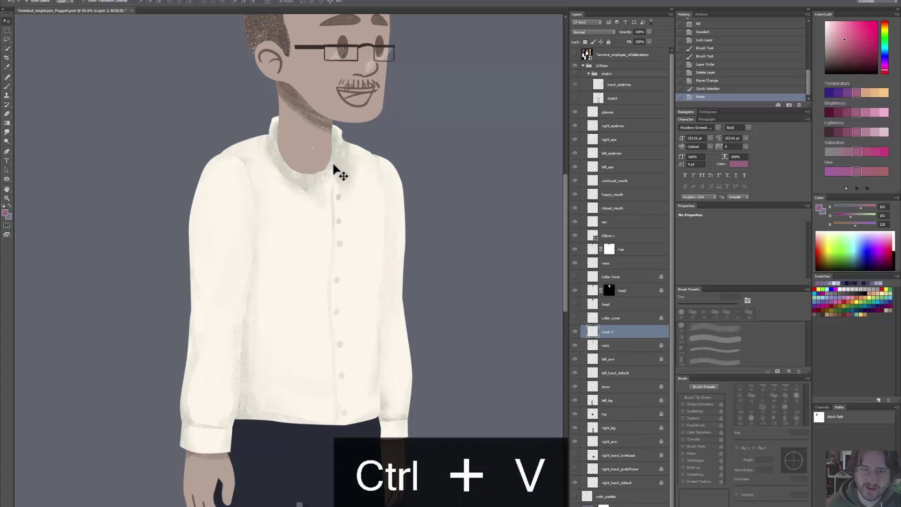
Step: Try merging the pasted patch layer with the neck layer and undo the merge
shift+click(594, 345)
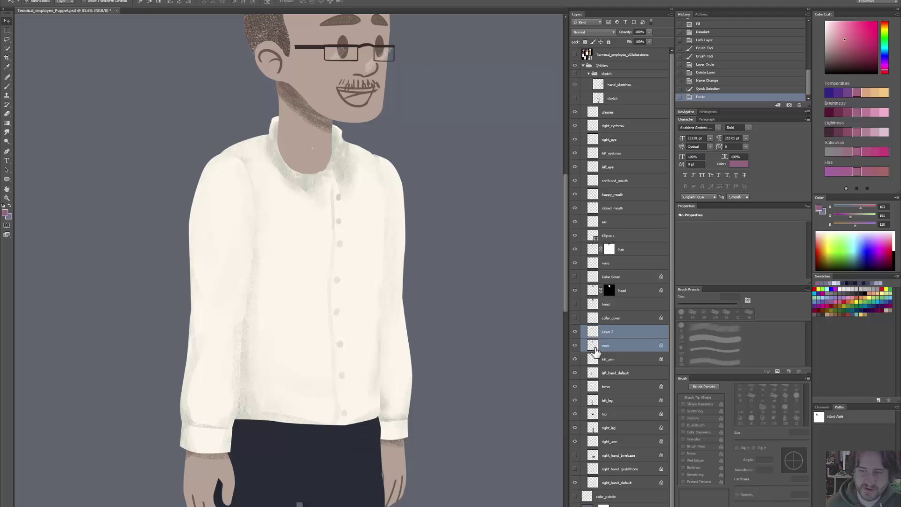
key(ctrl+e)
key(ctrl+z)
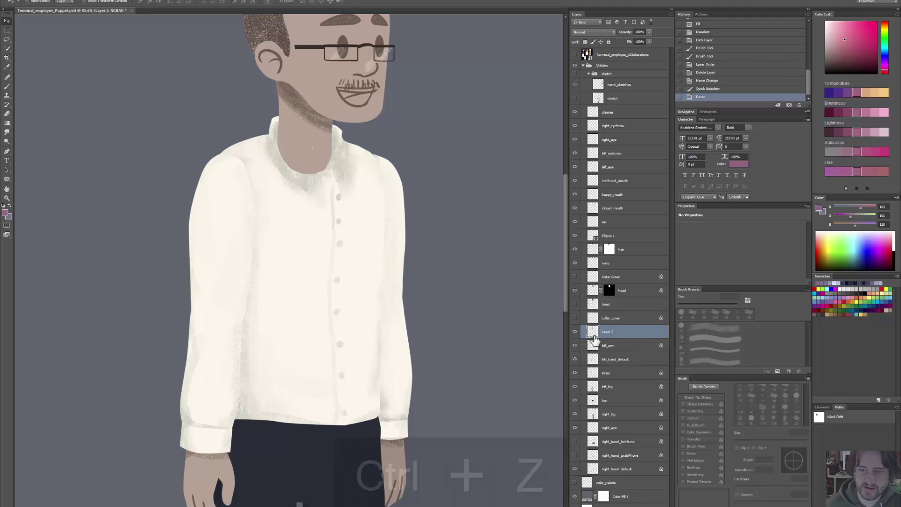
Step: Reorder the pasted patch, Layer 2, beneath the neck layer and merge the two layers into one
drag(594, 338, 607, 353)
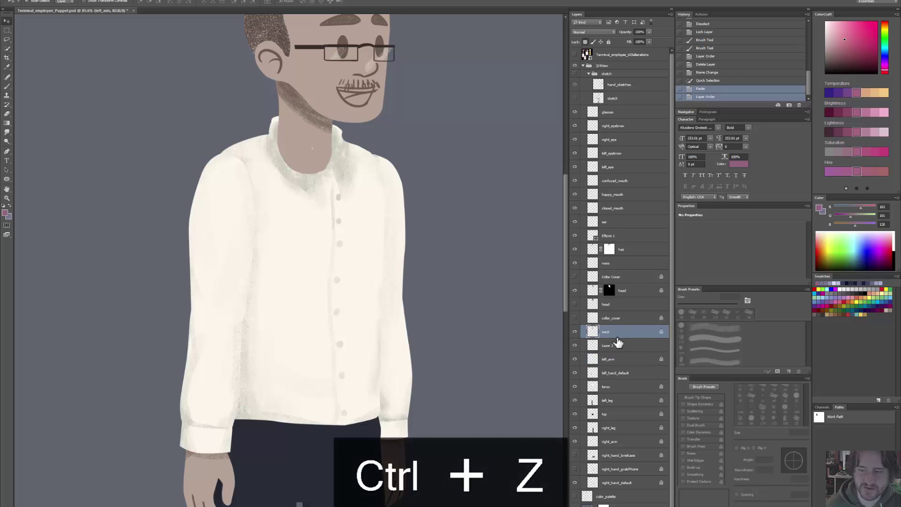
click(602, 344)
key(b)
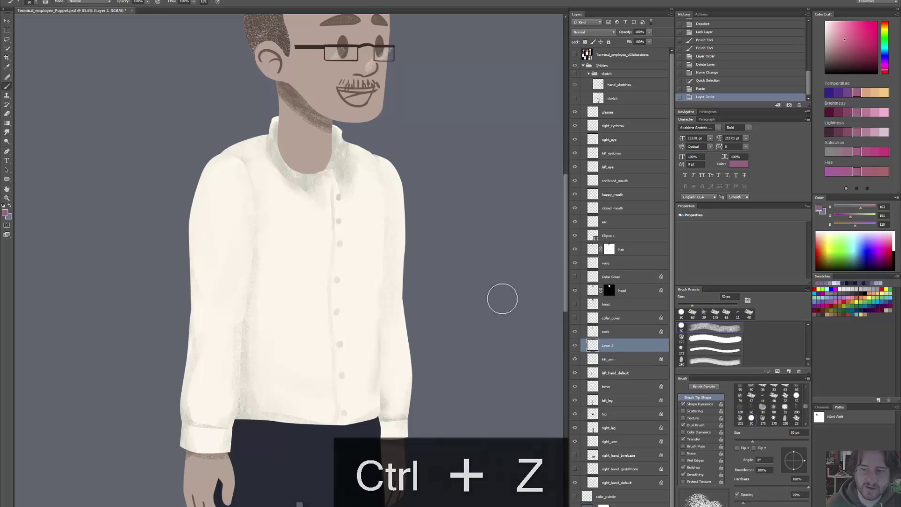
shift+click(608, 332)
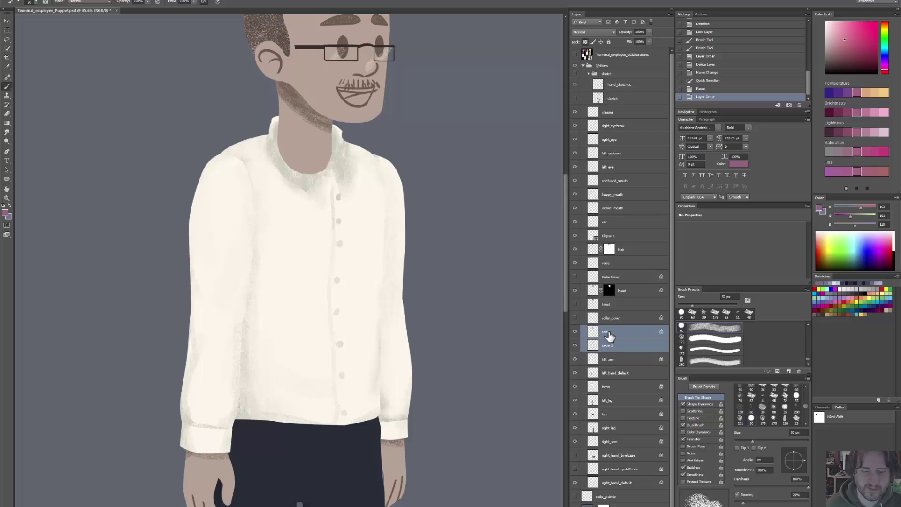
key(ctrl+e)
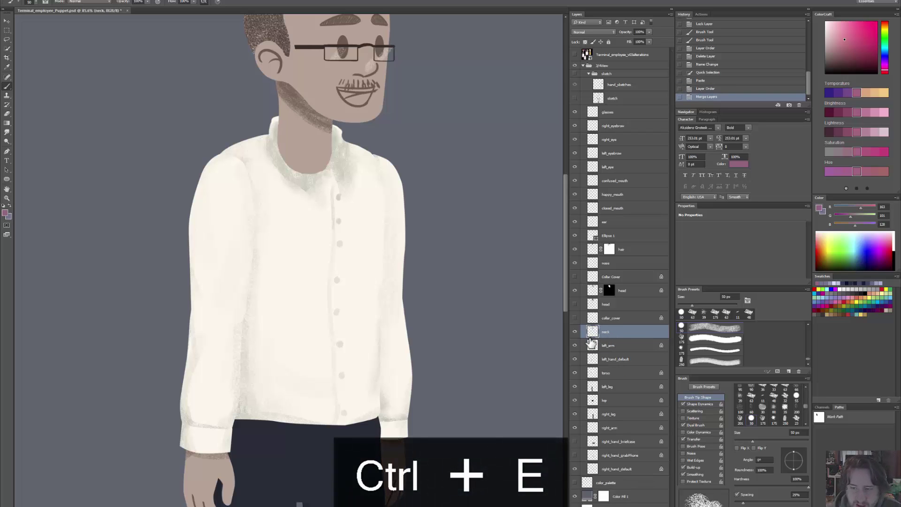
Step: Hide the neck layer to expose the inside of the collar and make the torso layer active for painting
click(575, 332)
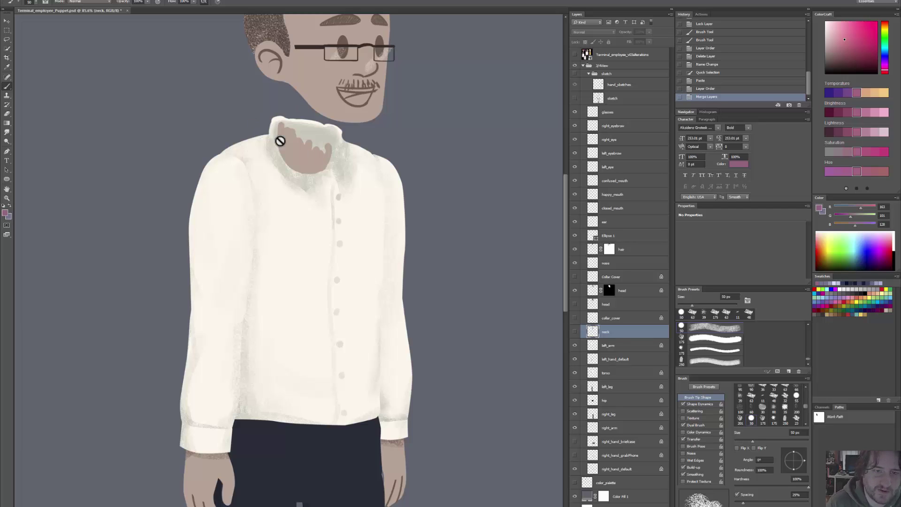
click(328, 149)
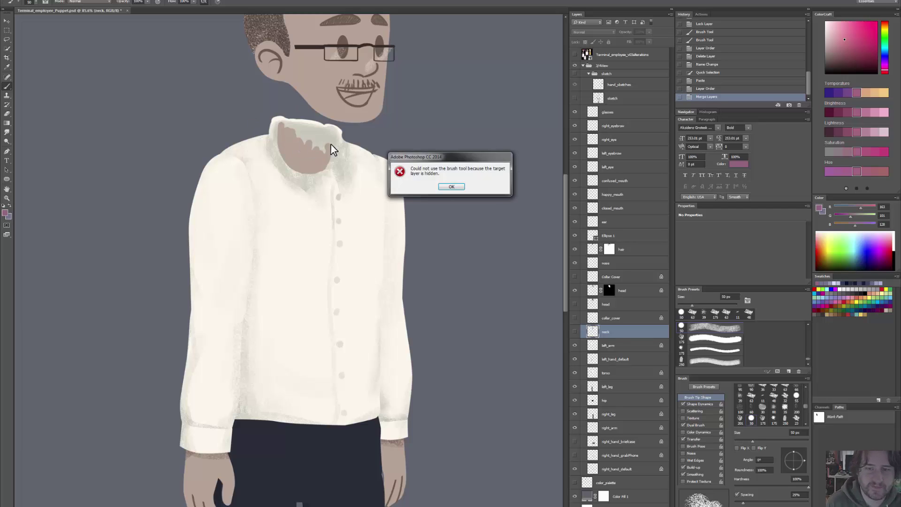
click(451, 187)
click(594, 376)
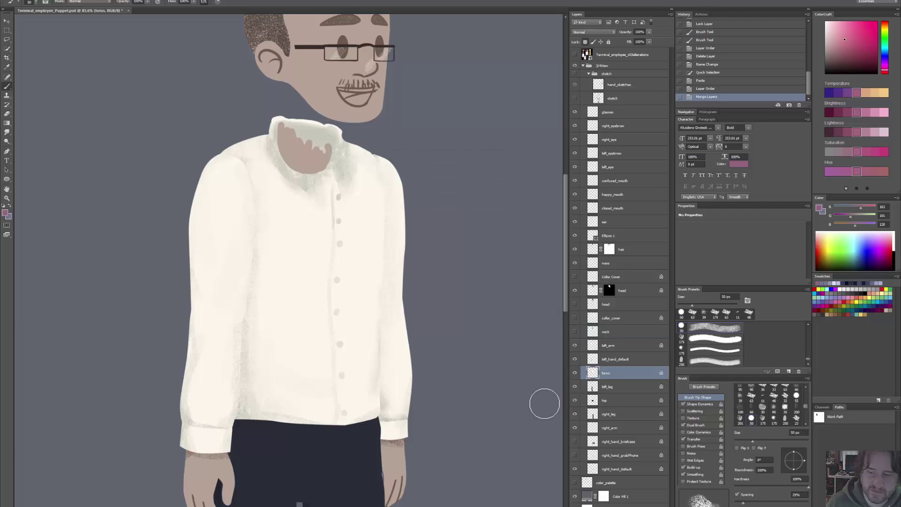
Step: Show the color_palette layer, sample its light grey shirt swatch, and paint over the skin-coloured patch inside the collar
click(575, 482)
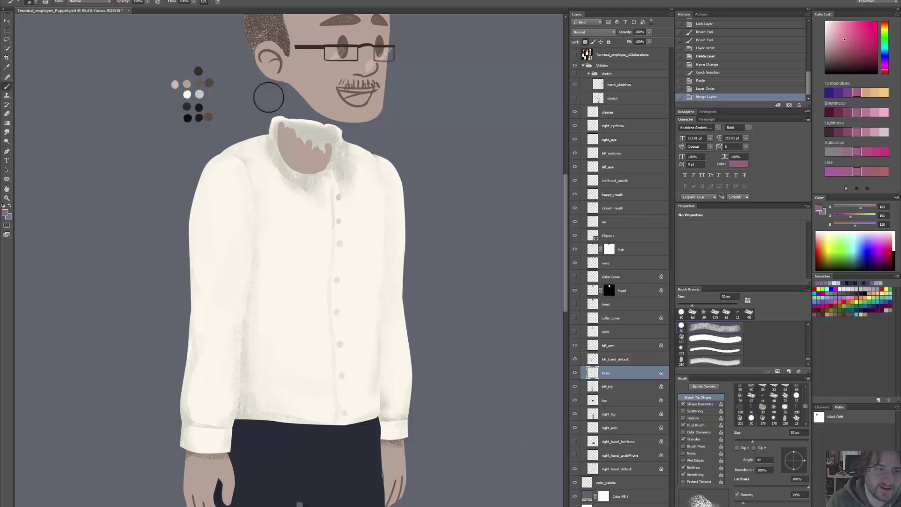
alt+click(202, 90)
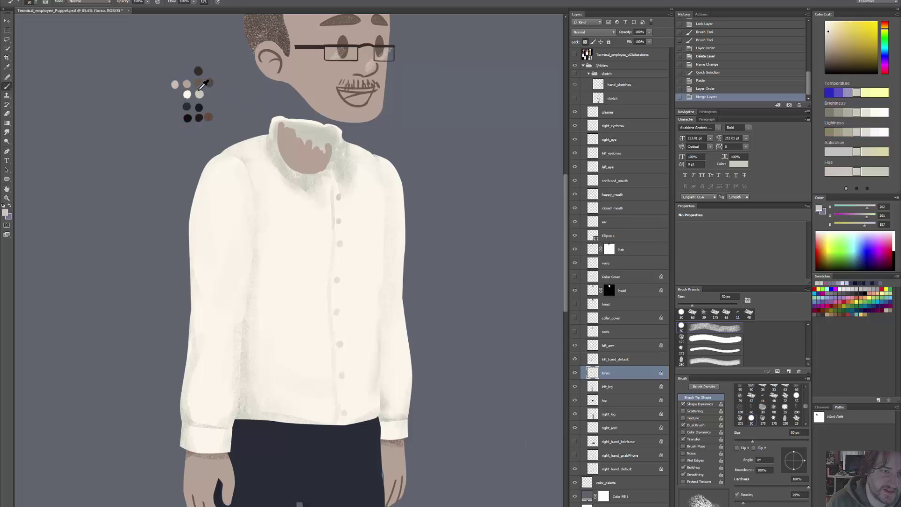
alt+click(201, 90)
mouse_move(321, 164)
mouse_down()
mouse_move(303, 140)
mouse_move(329, 147)
mouse_move(312, 130)
mouse_move(305, 148)
mouse_move(288, 132)
mouse_move(290, 149)
mouse_move(290, 131)
mouse_move(306, 147)
mouse_move(301, 155)
mouse_move(321, 151)
mouse_move(314, 166)
mouse_move(323, 150)
mouse_move(302, 165)
mouse_move(305, 151)
mouse_move(310, 168)
mouse_move(295, 150)
mouse_move(310, 158)
mouse_move(314, 143)
mouse_move(320, 154)
mouse_move(330, 146)
mouse_move(320, 145)
mouse_move(346, 135)
mouse_move(331, 156)
mouse_up()
key(z)
click(340, 139)
click(340, 138)
key(b)
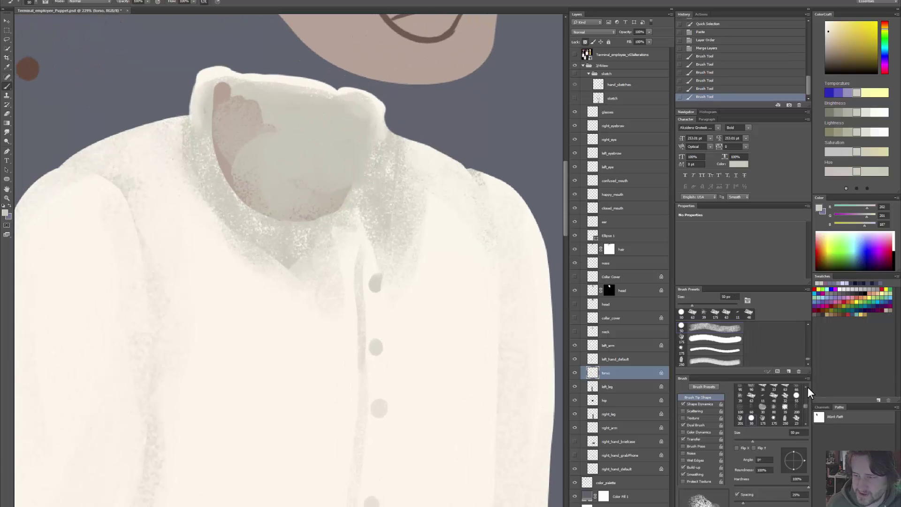
Step: Choose a hard round brush and cover the remaining skin colour inside the collar with solid light grey
drag(807, 358, 810, 328)
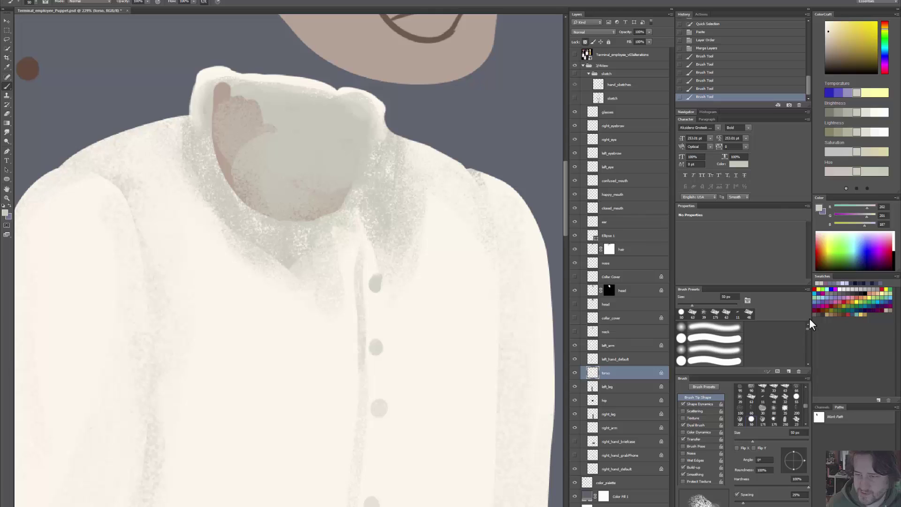
click(718, 339)
click(719, 362)
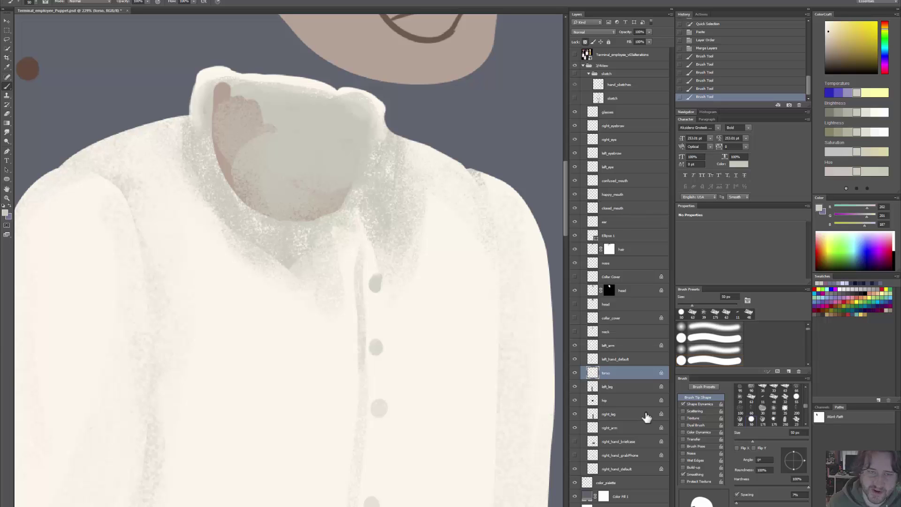
mouse_move(272, 85)
mouse_down()
mouse_move(249, 134)
mouse_move(253, 145)
mouse_move(252, 114)
mouse_move(269, 141)
mouse_move(237, 101)
mouse_up()
mouse_move(227, 90)
mouse_down()
mouse_move(225, 154)
mouse_move(246, 188)
mouse_move(238, 117)
mouse_move(249, 157)
mouse_move(241, 187)
mouse_move(264, 204)
mouse_move(297, 212)
mouse_move(331, 203)
mouse_move(344, 177)
mouse_move(279, 186)
mouse_move(292, 194)
mouse_move(273, 147)
mouse_move(341, 159)
mouse_move(344, 140)
mouse_move(289, 123)
mouse_move(295, 112)
mouse_move(216, 107)
mouse_move(230, 174)
mouse_move(252, 193)
mouse_move(274, 195)
mouse_up()
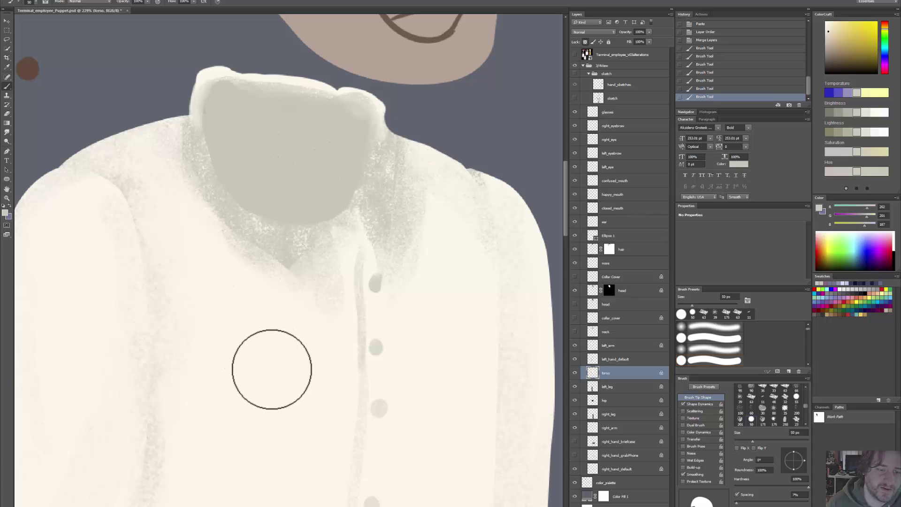
Step: Sample the shirt's off-white and blend the edges of the grey collar interior with a textured brush
alt+click(275, 354)
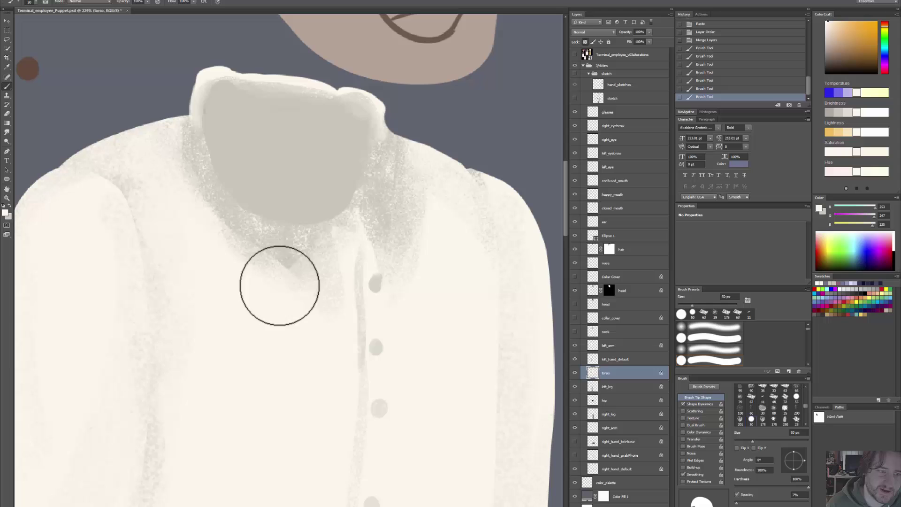
click(693, 313)
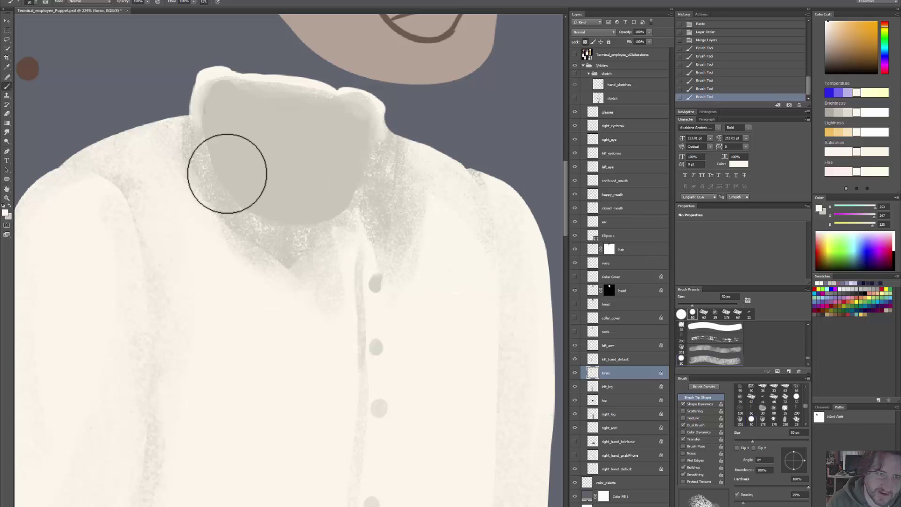
mouse_move(216, 155)
mouse_down()
mouse_move(266, 228)
mouse_move(314, 232)
mouse_move(262, 202)
mouse_move(347, 198)
mouse_move(356, 183)
mouse_move(353, 199)
mouse_move(305, 211)
mouse_move(301, 234)
mouse_move(274, 238)
mouse_up()
mouse_move(298, 269)
mouse_down()
mouse_move(254, 243)
mouse_move(218, 171)
mouse_move(198, 155)
mouse_move(226, 90)
mouse_move(208, 98)
mouse_move(209, 110)
mouse_move(216, 92)
mouse_move(229, 91)
mouse_move(359, 117)
mouse_move(357, 174)
mouse_move(325, 138)
mouse_move(302, 131)
mouse_move(294, 139)
mouse_move(325, 171)
mouse_move(270, 202)
mouse_move(226, 125)
mouse_move(283, 182)
mouse_move(314, 189)
mouse_move(270, 141)
mouse_move(242, 148)
mouse_move(237, 118)
mouse_move(238, 153)
mouse_move(264, 180)
mouse_move(234, 125)
mouse_move(251, 187)
mouse_move(309, 193)
mouse_move(321, 205)
mouse_move(319, 176)
mouse_move(340, 178)
mouse_move(323, 209)
mouse_move(299, 227)
mouse_move(245, 149)
mouse_move(293, 215)
mouse_move(235, 180)
mouse_move(224, 116)
mouse_move(233, 180)
mouse_move(245, 192)
mouse_move(221, 141)
mouse_move(235, 123)
mouse_move(311, 160)
mouse_move(335, 154)
mouse_move(336, 113)
mouse_up()
alt+click(314, 188)
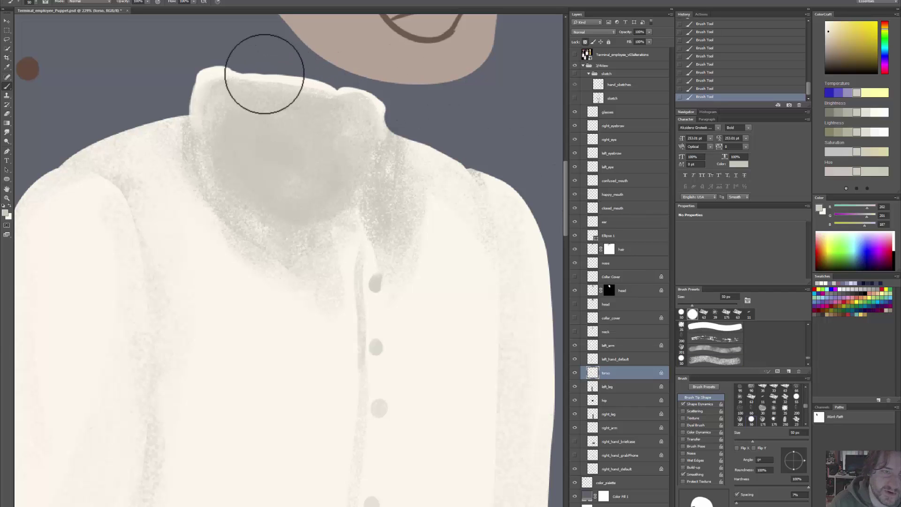
Step: Unlock the torso layer's transparent pixels and paint a smooth off-white rim along the collar's back edge
alt+click(244, 75)
drag(230, 70, 260, 71)
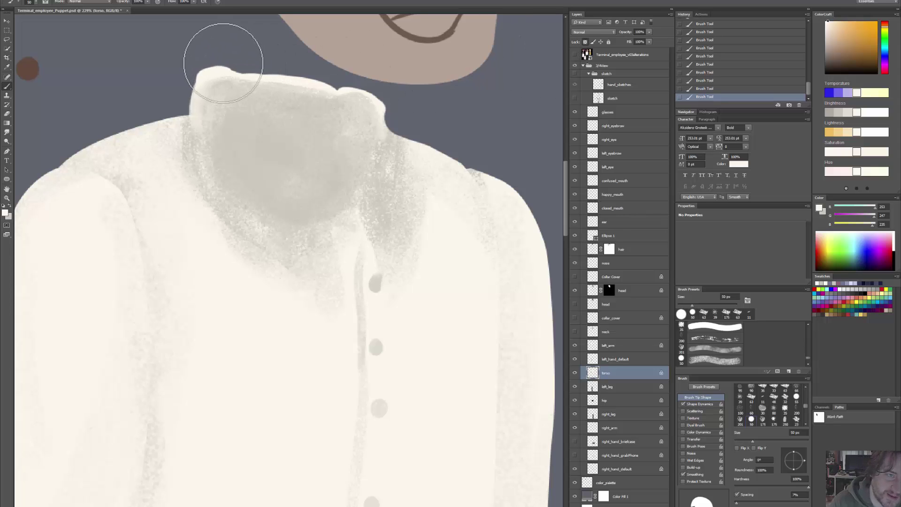
drag(289, 85, 286, 224)
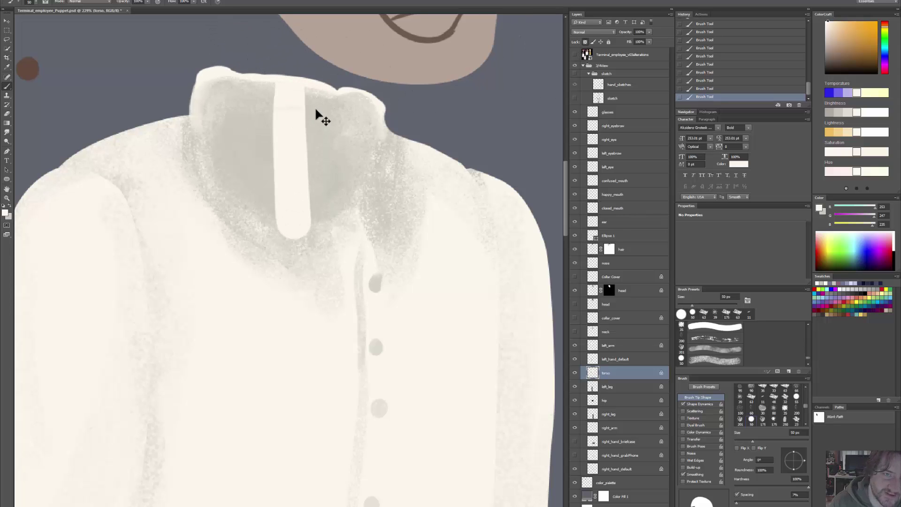
key(ctrl+z)
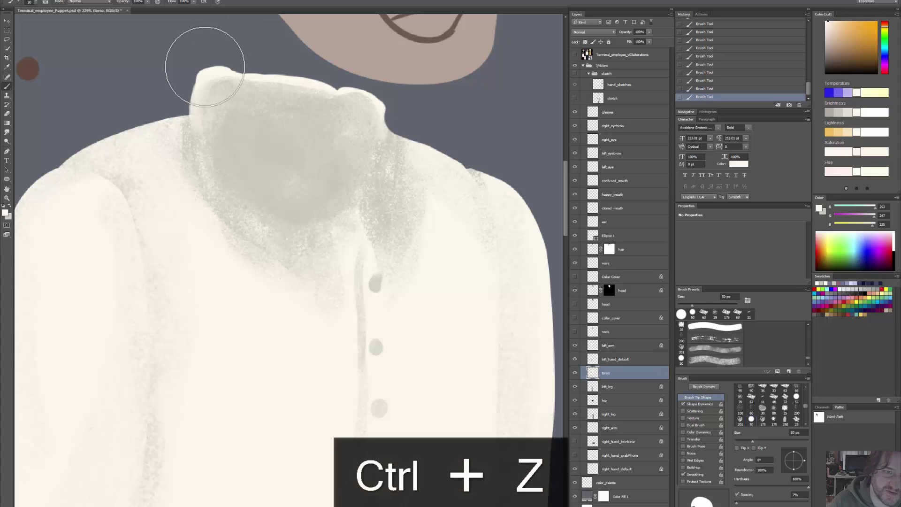
mouse_move(237, 77)
mouse_down()
mouse_move(285, 73)
mouse_move(367, 105)
mouse_up()
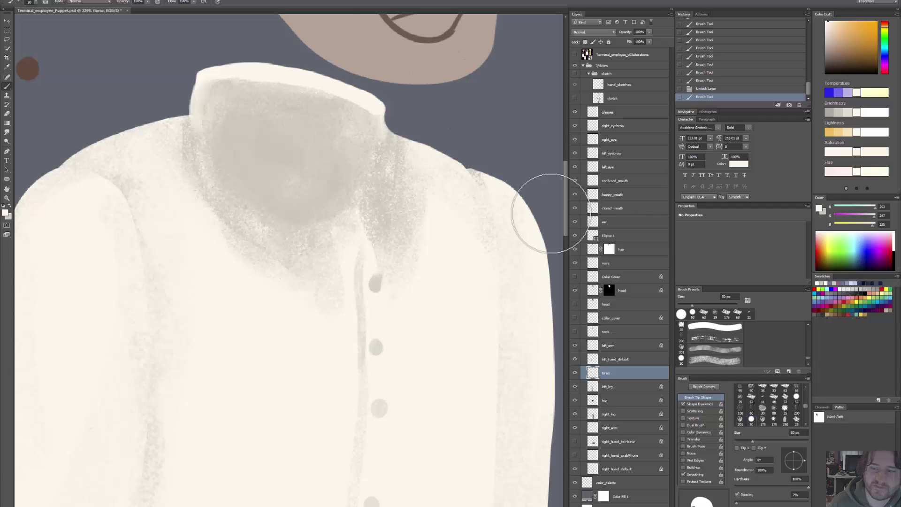
Step: Show the Collar Cover and neck layers and lock the torso layer's transparent pixels
click(574, 278)
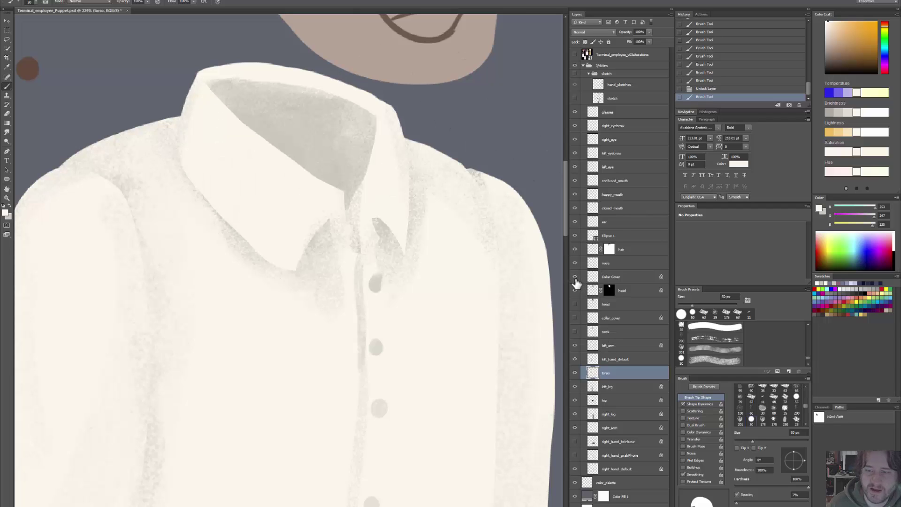
click(575, 332)
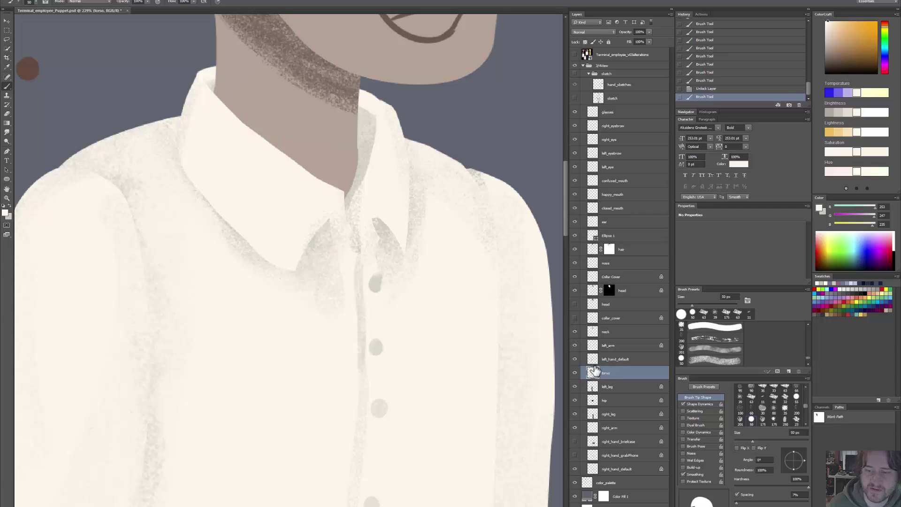
click(585, 42)
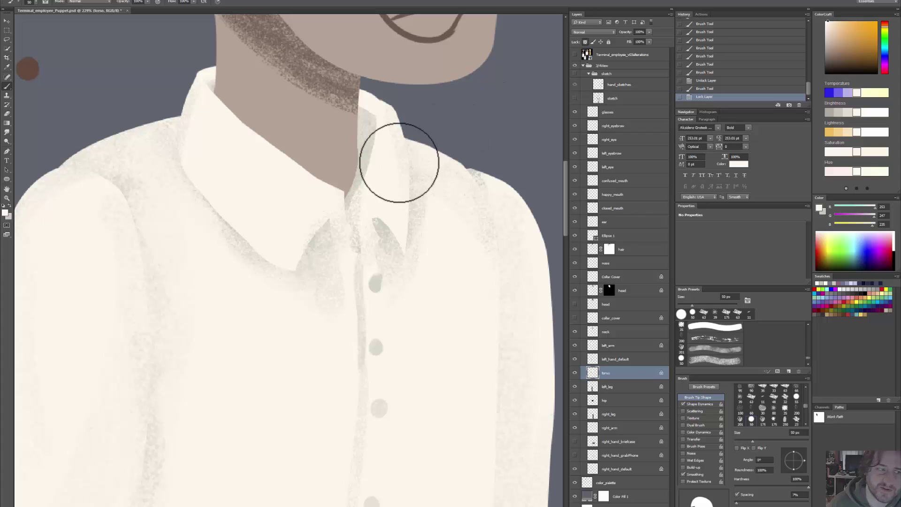
Step: Sample light grey and shade the inner collar beside the neck on the torso layer with a textured brush
alt+click(348, 163)
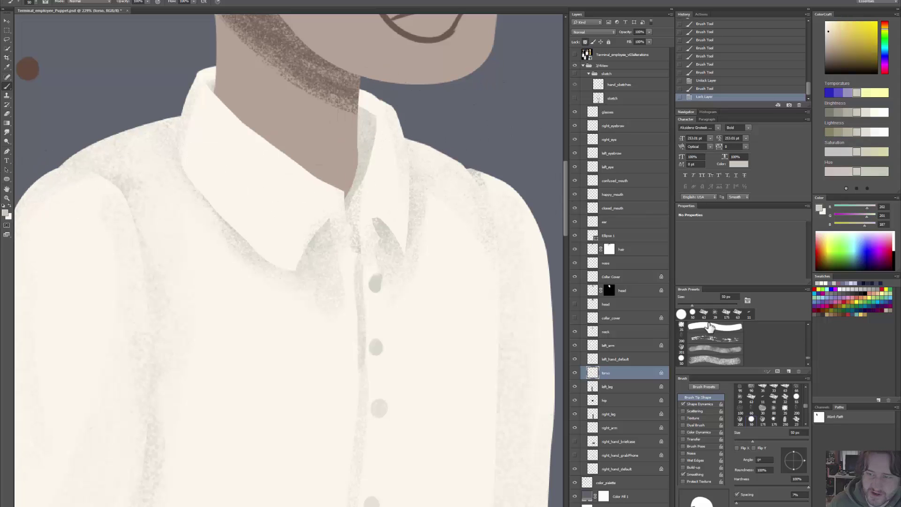
mouse_move(360, 81)
mouse_down()
mouse_move(346, 115)
mouse_move(362, 133)
mouse_move(349, 135)
mouse_up()
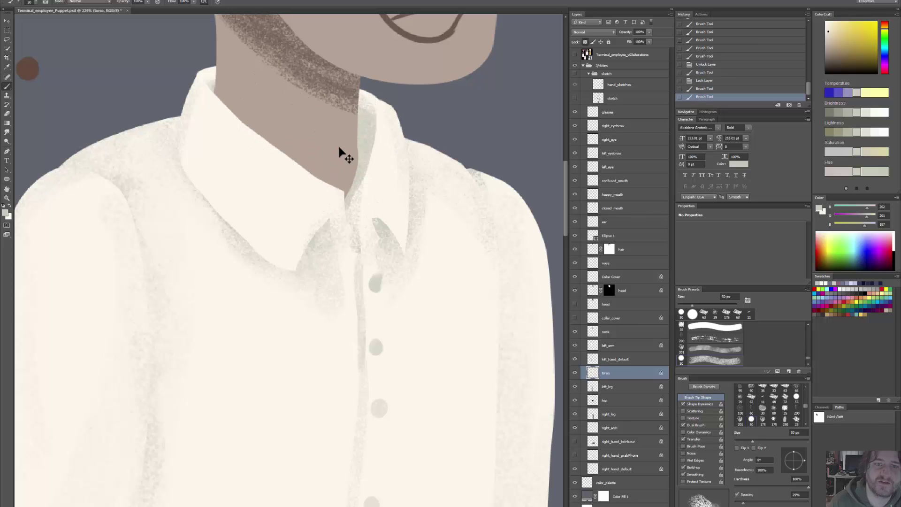
Step: Undo the last shading stroke and repaint the light grey shadow inside the collar beside the neck
key(ctrl+alt+z)
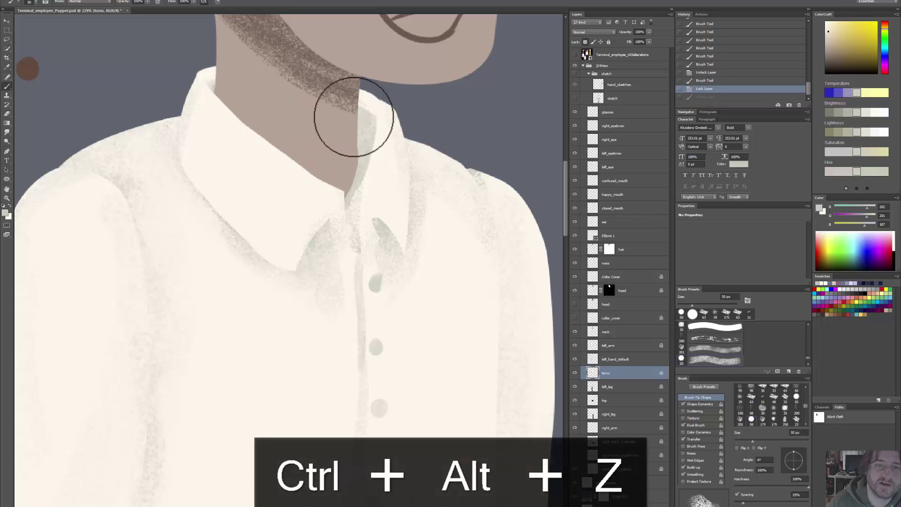
drag(346, 127, 328, 141)
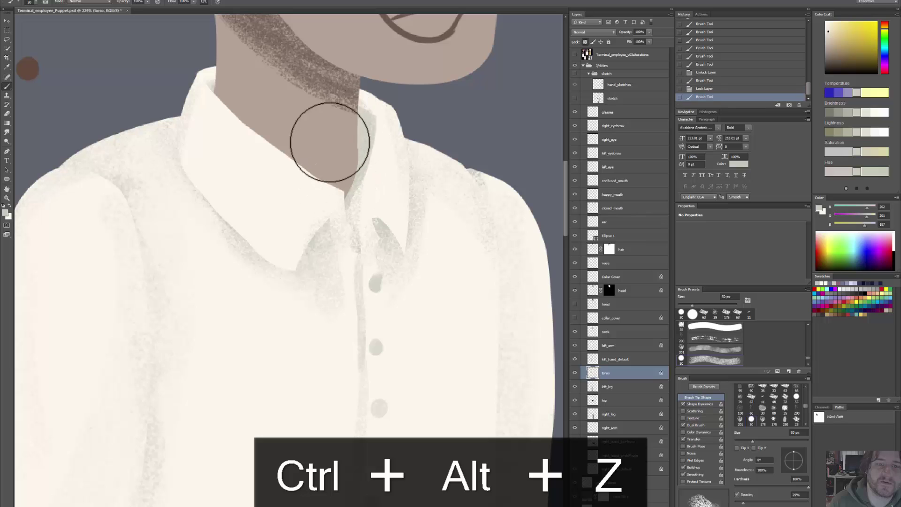
key(v)
scroll(338, 201, down, 3)
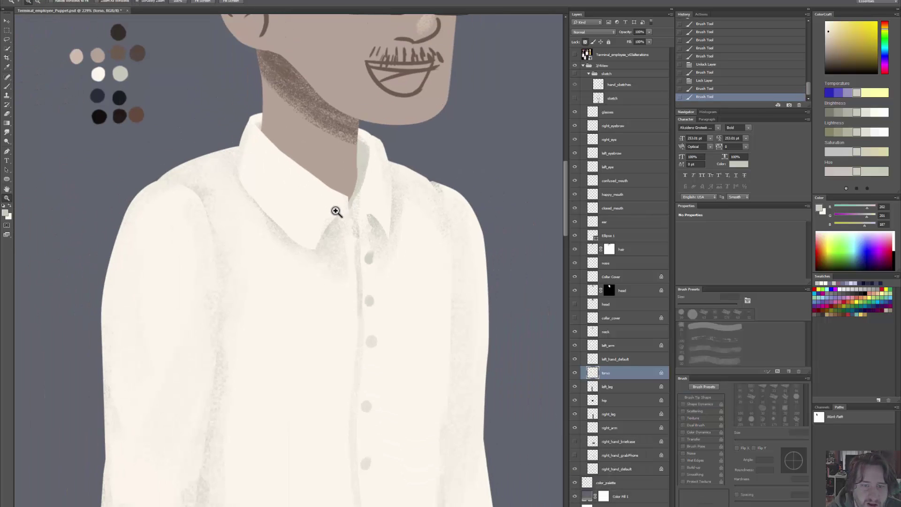
Step: Try moving the Collar Cover layer away from the neck, and undo the move
mouse_move(328, 207)
mouse_down()
mouse_move(286, 207)
mouse_move(409, 242)
mouse_move(412, 312)
mouse_move(324, 255)
mouse_move(338, 244)
mouse_move(280, 196)
mouse_move(317, 225)
mouse_move(365, 235)
mouse_move(368, 251)
mouse_up()
key(ctrl+z)
key(ctrl+z)
Step: Select the torso layer, sample the shirt's off-white and dab it along the collar's back edge with a round brush
key(z)
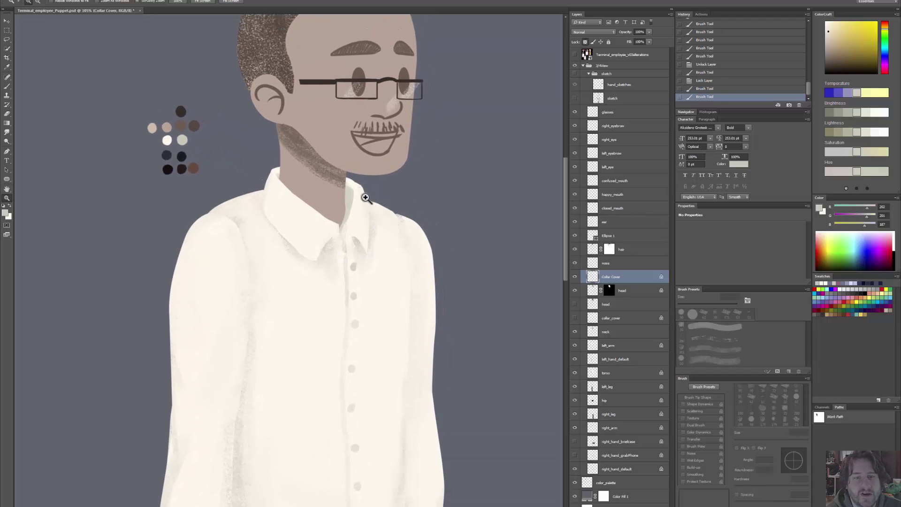
mouse_move(358, 179)
mouse_down()
mouse_move(382, 167)
mouse_move(362, 195)
mouse_up()
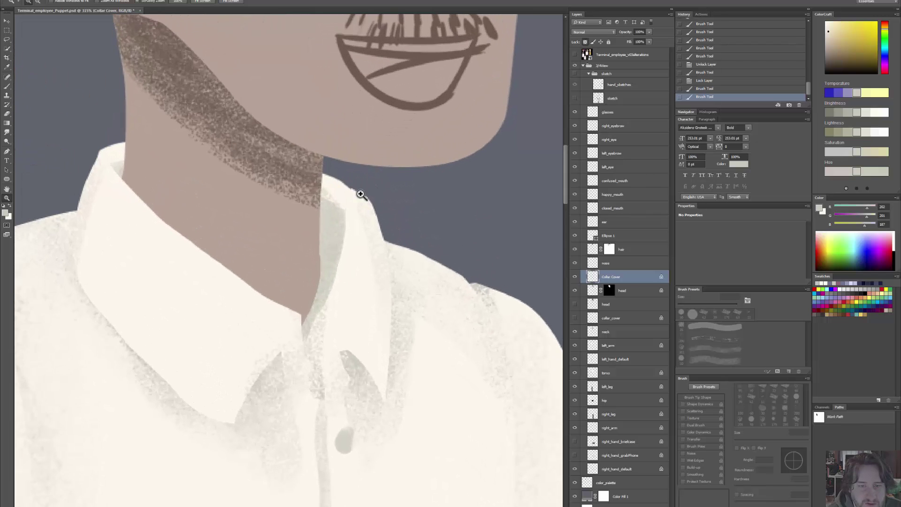
key(b)
key(v)
click(335, 193)
key(b)
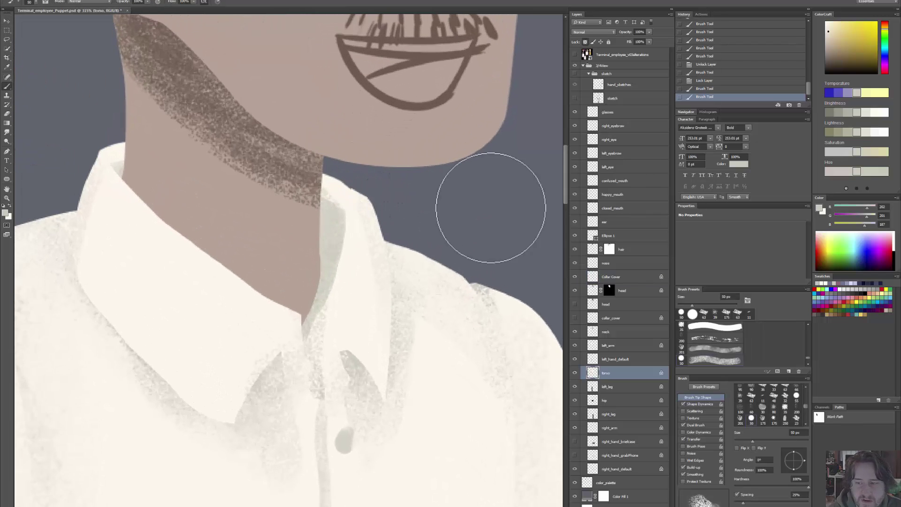
alt+click(382, 216)
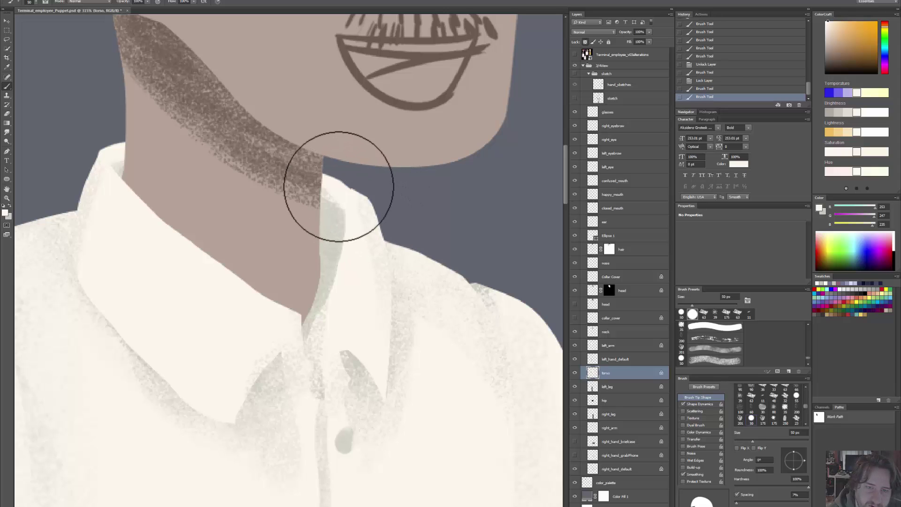
drag(355, 191, 359, 192)
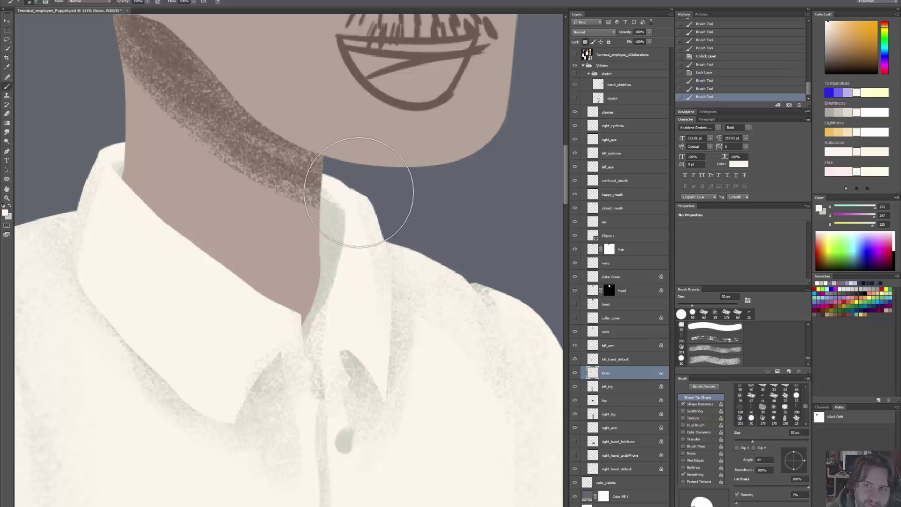
Step: Unlock the torso layer's transparent pixels and paint the collar's bumpy back edge smooth in off-white
click(586, 41)
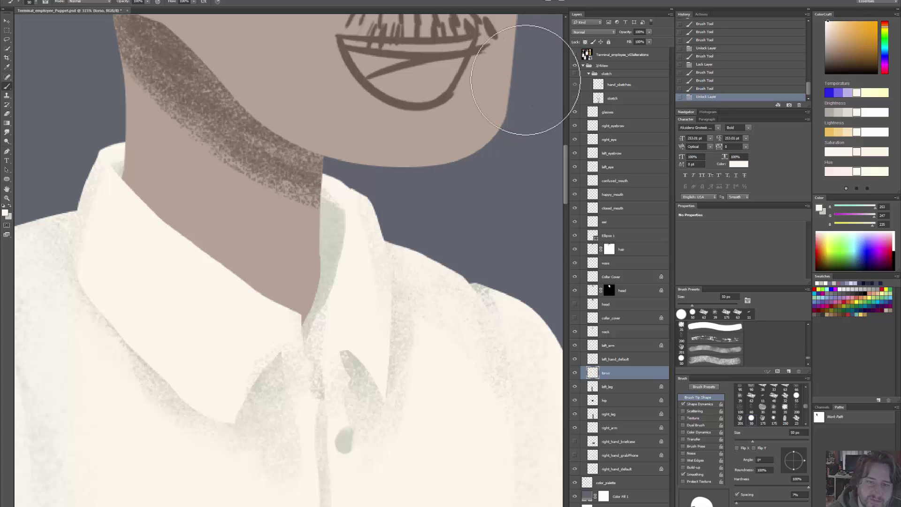
key(ctrl+alt+z)
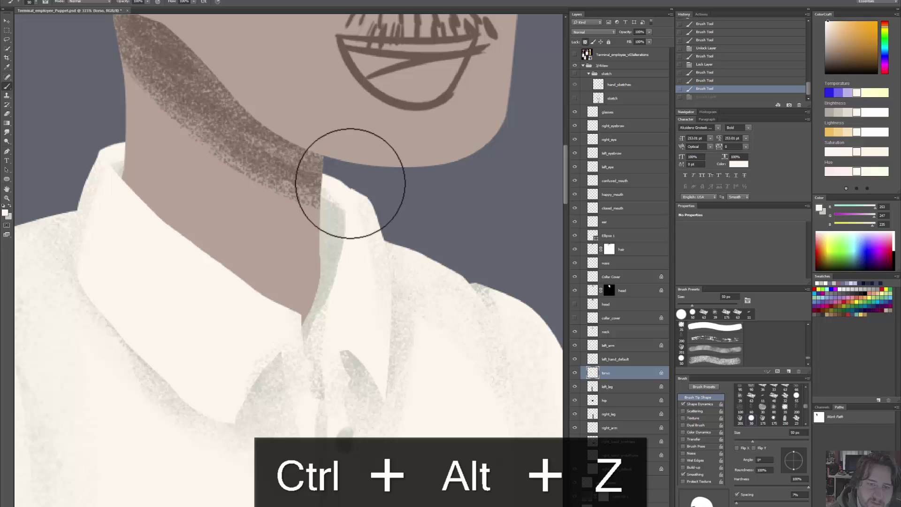
key(ctrl+z)
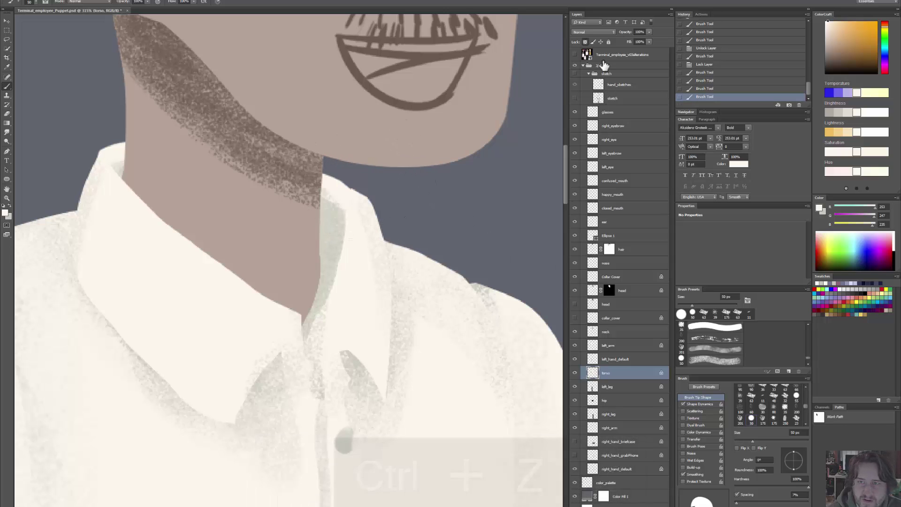
key(ctrl+z)
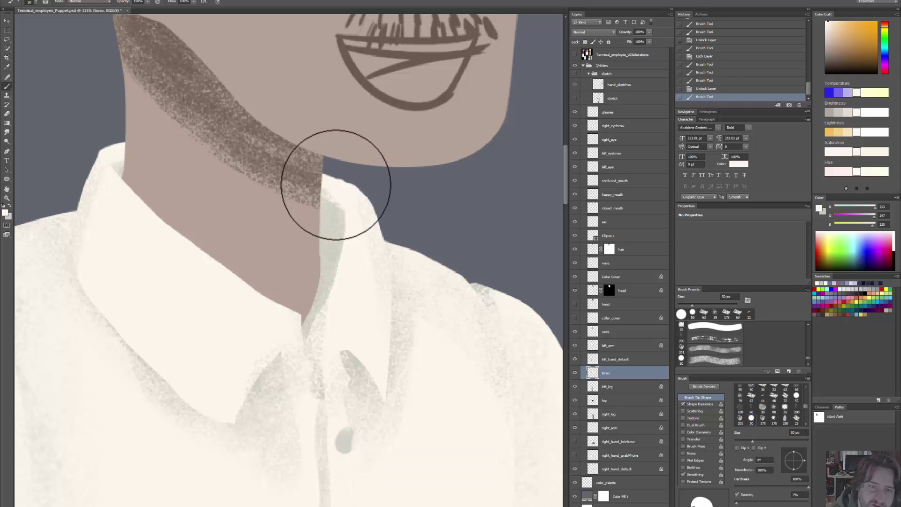
drag(318, 181, 404, 200)
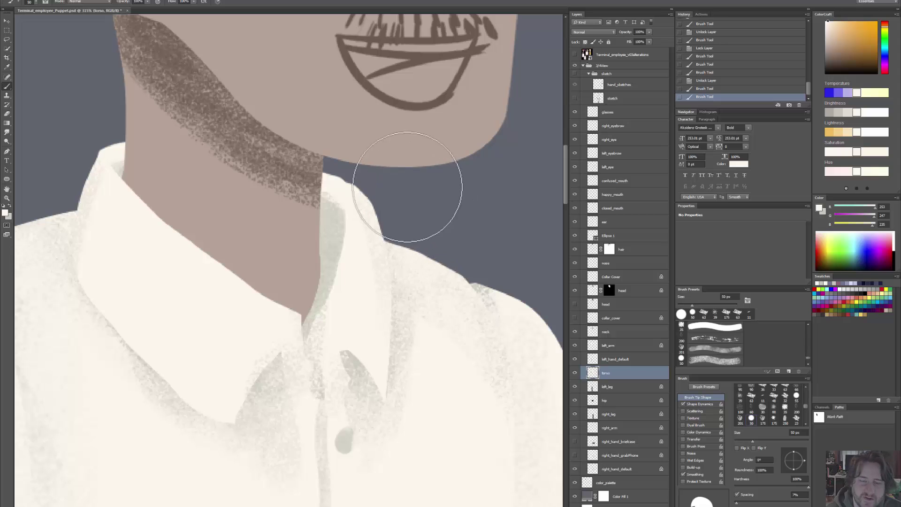
Step: Erase the excess off-white along the collar's back edge to leave a clean outline
key(e)
drag(346, 162, 373, 167)
drag(316, 145, 399, 185)
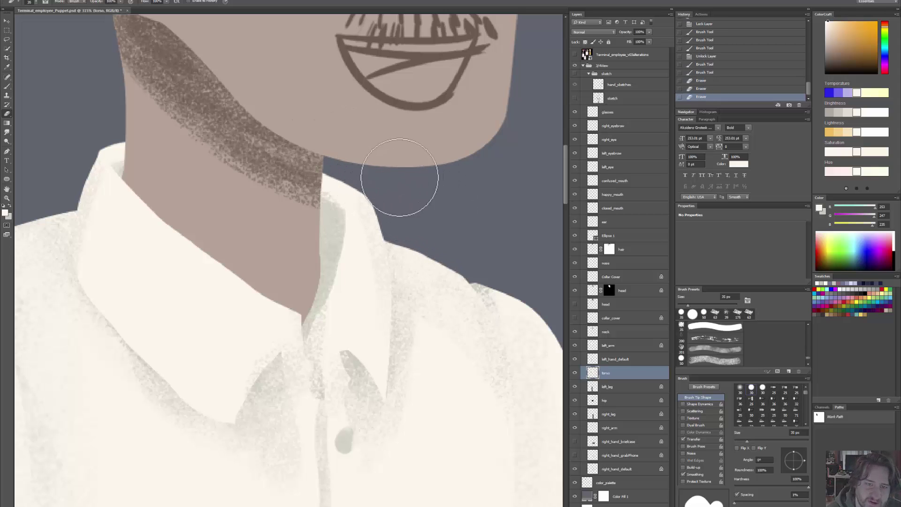
key(z)
alt+click(407, 189)
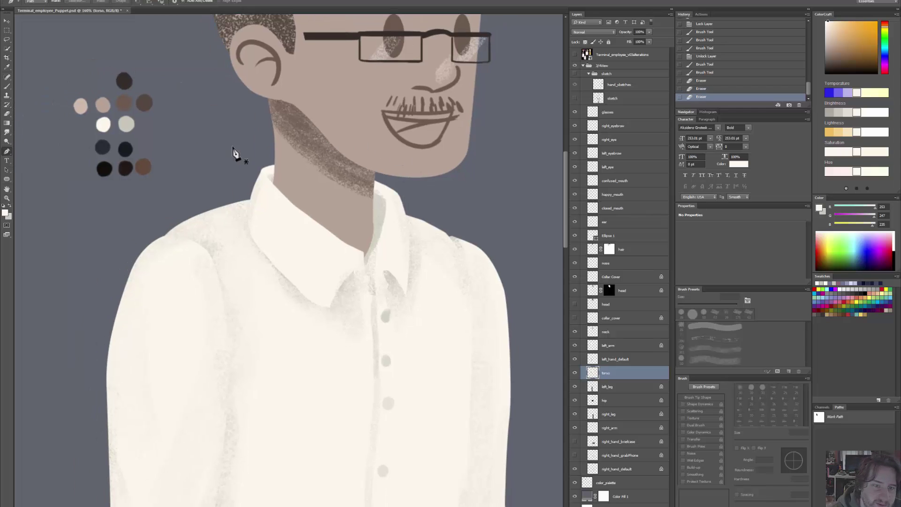
click(258, 178)
click(249, 230)
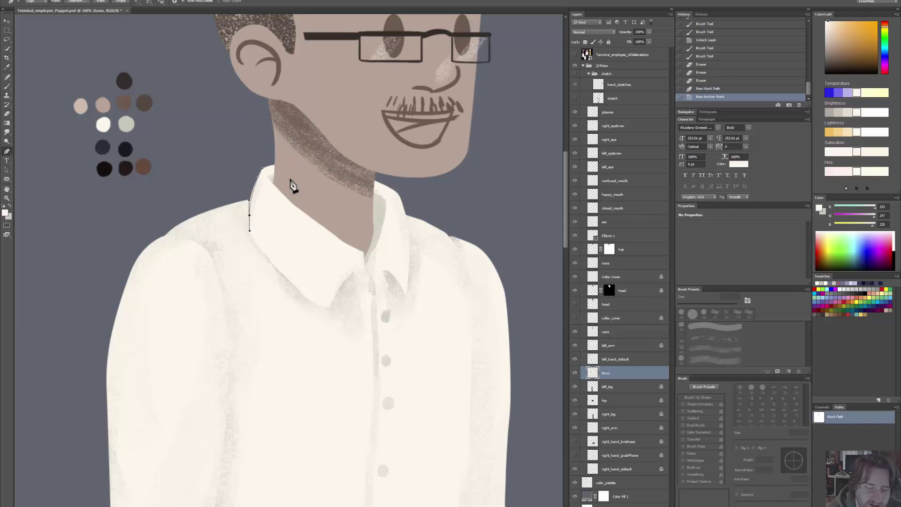
key(Escape)
key(ctrl+z)
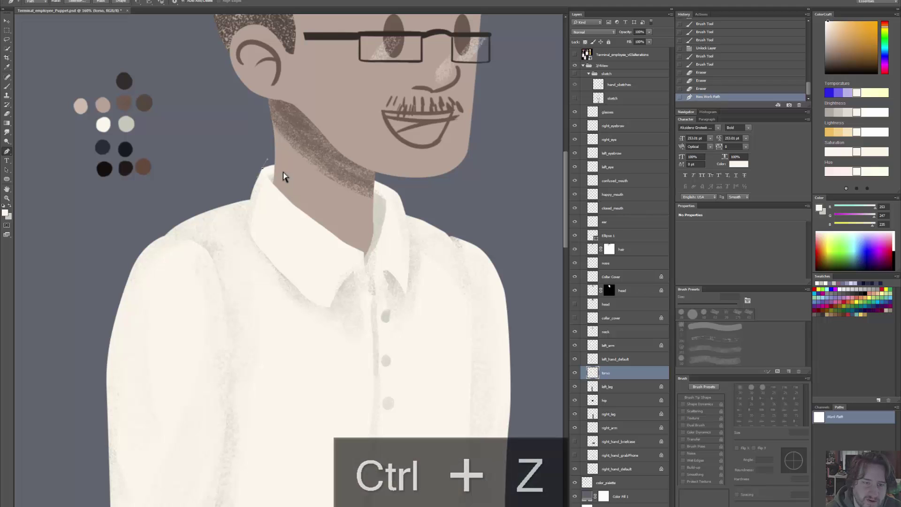
key(ctrl+alt+z)
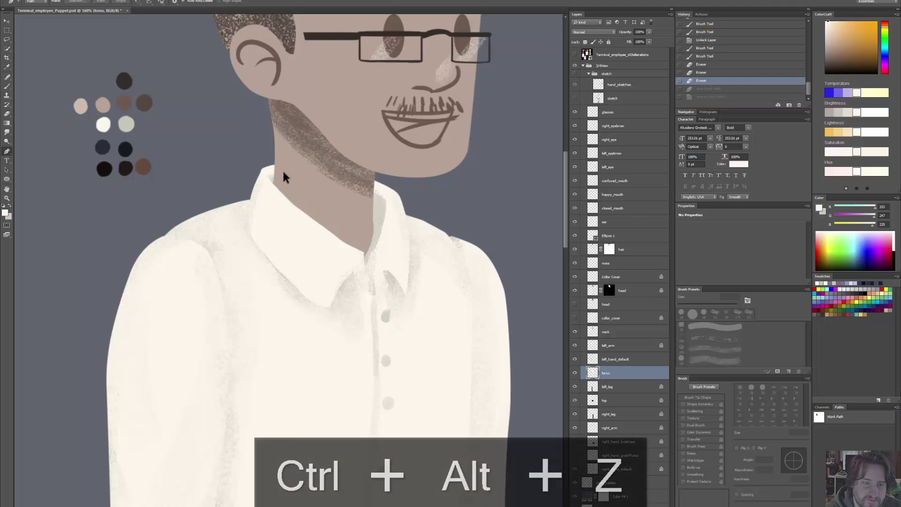
Step: Show the right_hand_briefcase layer so the character holds the briefcase
key(v)
drag(452, 217, 413, 234)
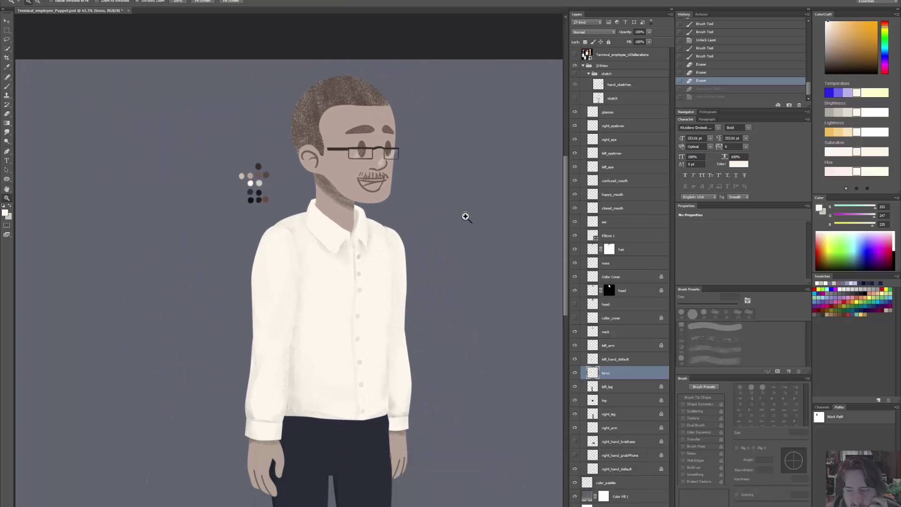
click(575, 442)
drag(434, 436, 398, 326)
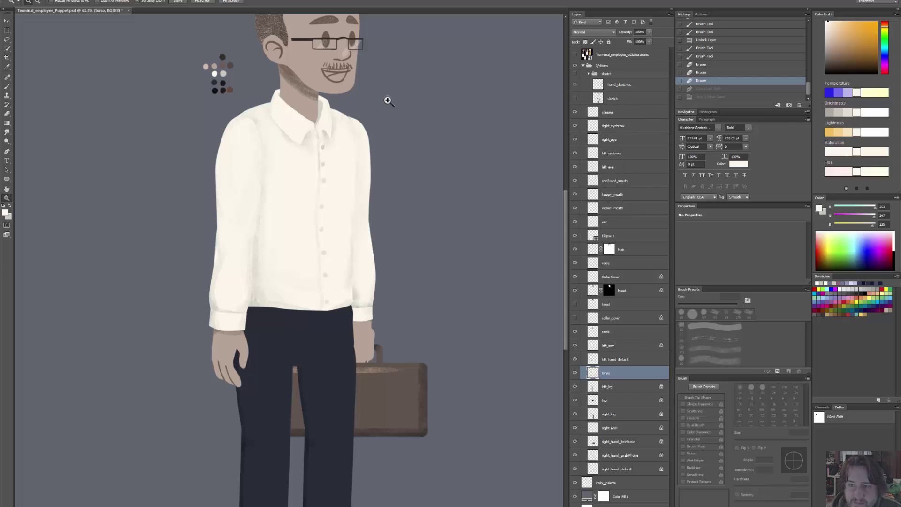
Step: Try deleting the side arm on the glasses layer with a rectangular marquee, and undo the deletion and deselect
alt+click(388, 101)
click(323, 151)
click(319, 151)
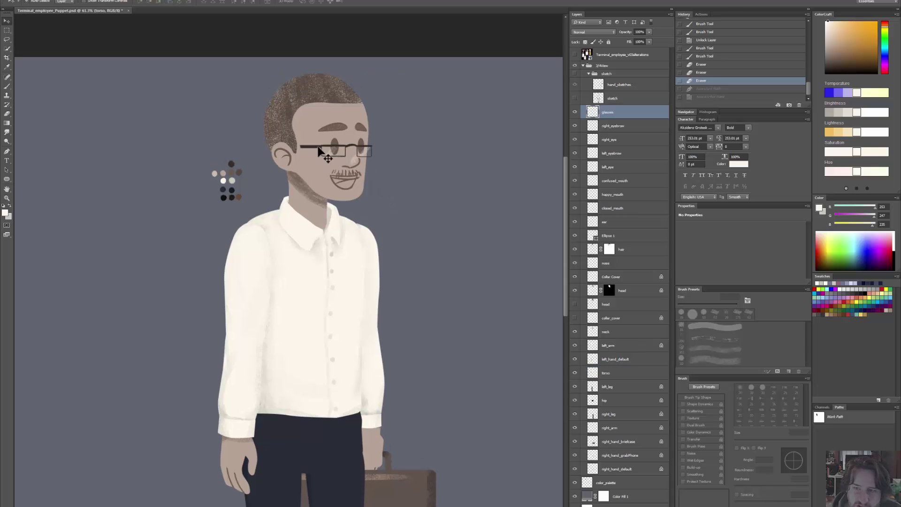
key(z)
mouse_move(340, 155)
mouse_down()
mouse_move(342, 142)
mouse_move(374, 147)
mouse_move(354, 153)
mouse_up()
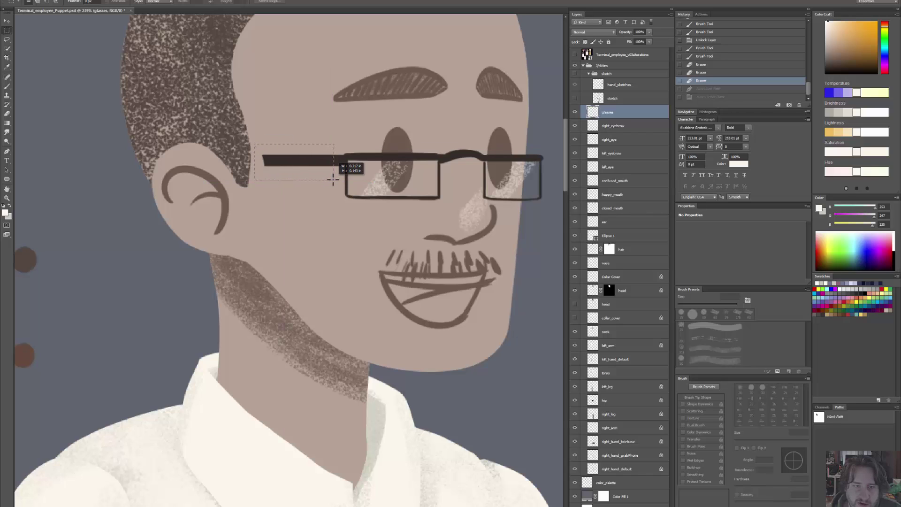
drag(333, 179, 333, 179)
key(Delete)
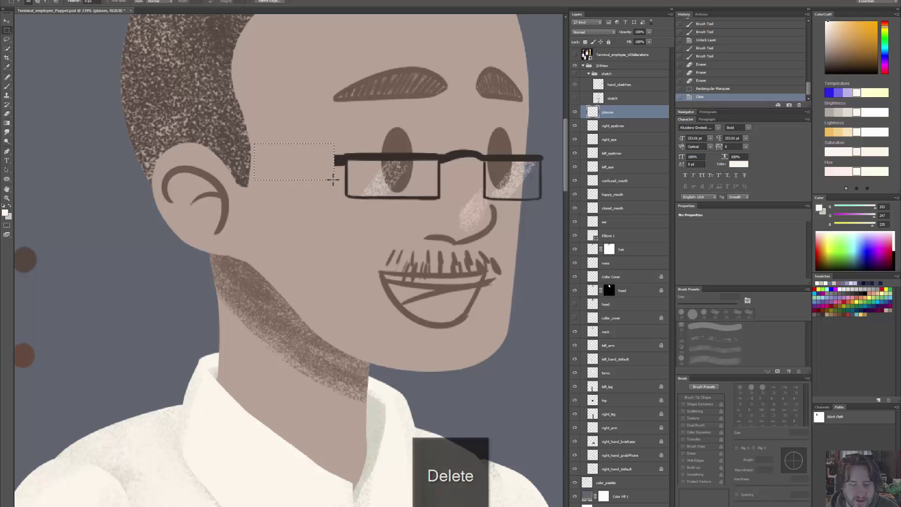
key(ctrl+z)
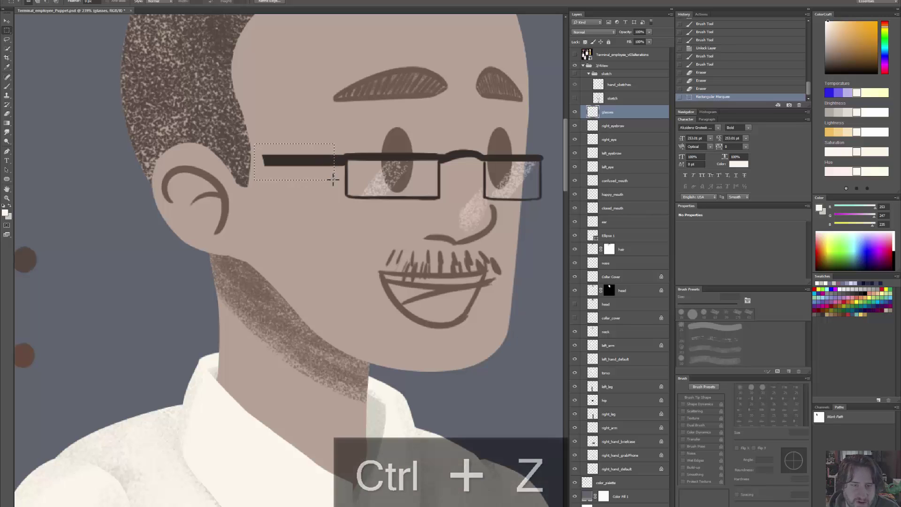
key(ctrl+d)
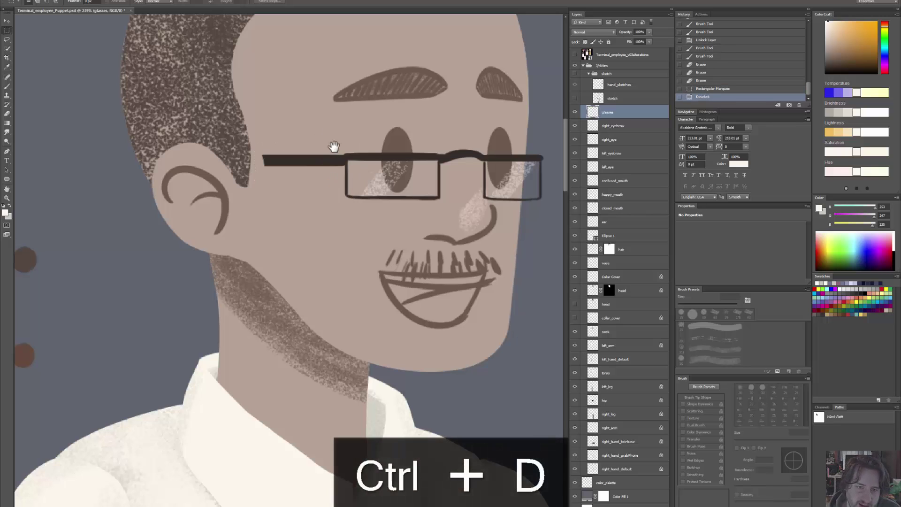
Step: Try moving the ear layer away from the head, and undo the move
drag(441, 187, 452, 252)
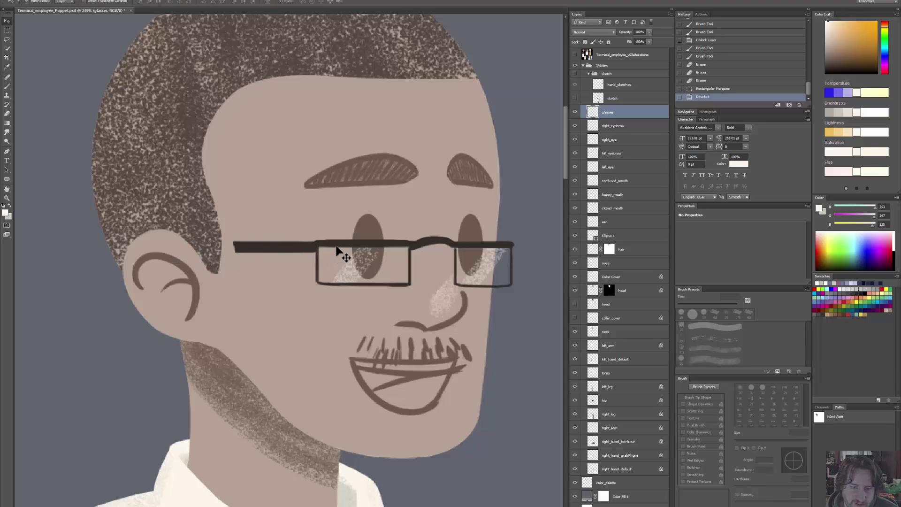
mouse_move(165, 270)
mouse_down()
mouse_move(209, 268)
mouse_move(157, 272)
mouse_up()
drag(170, 264, 146, 266)
key(ctrl+z)
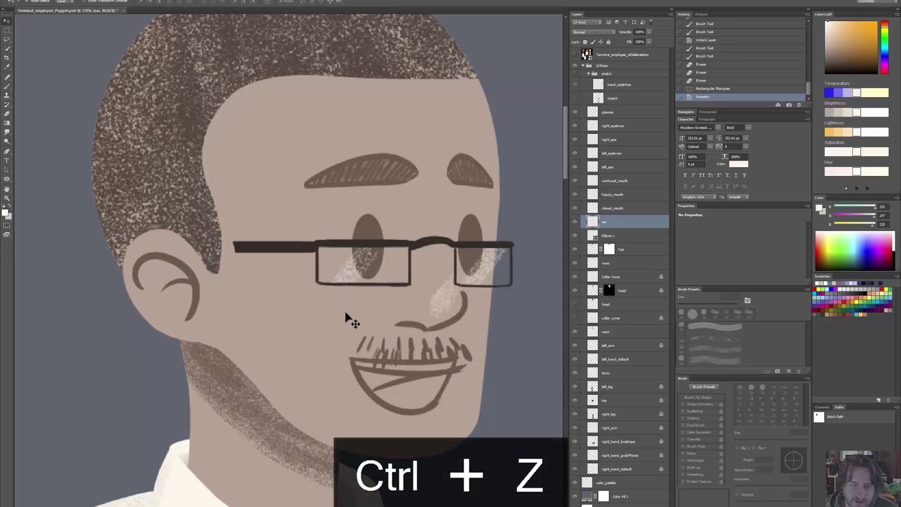
Step: View the whole character and save the puppet document
drag(362, 299, 308, 301)
drag(376, 469, 317, 322)
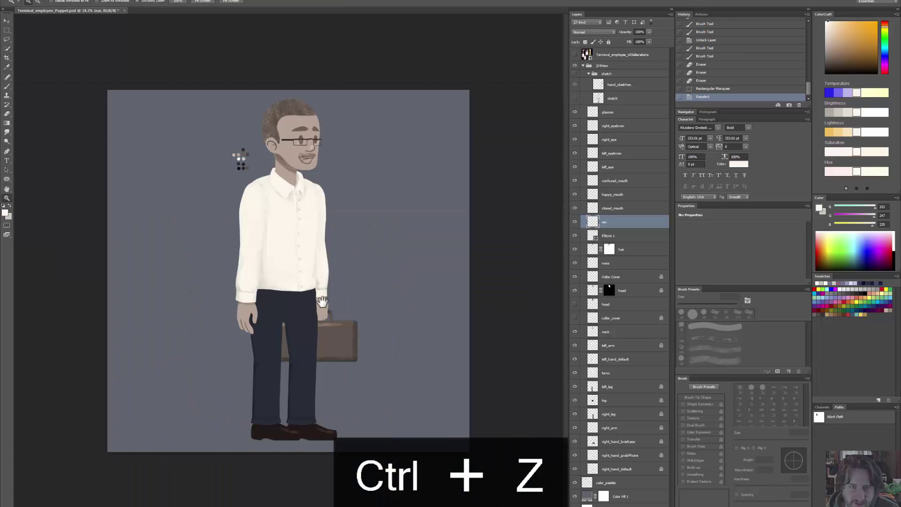
drag(307, 224, 312, 221)
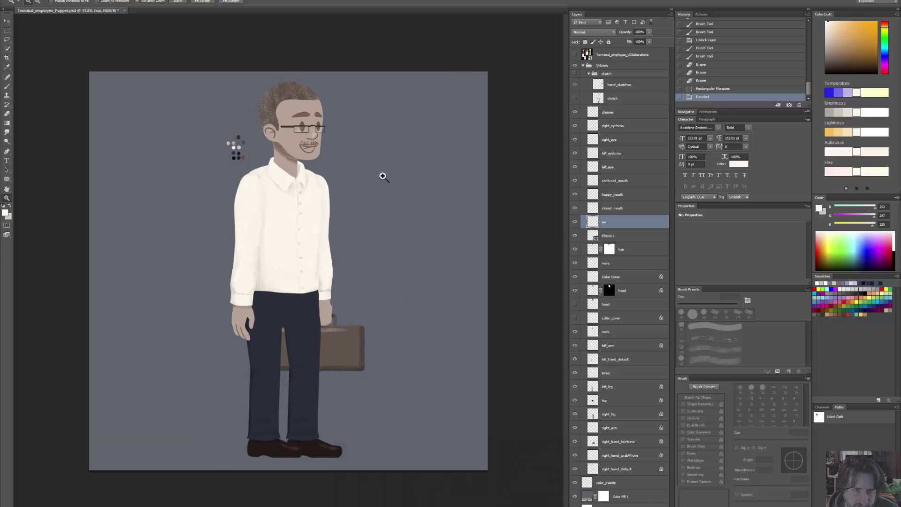
click(10, 1)
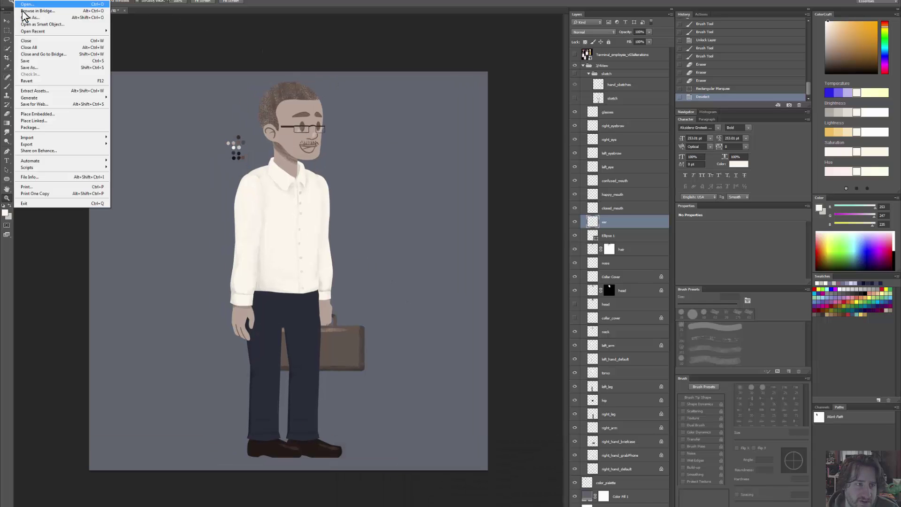
click(27, 56)
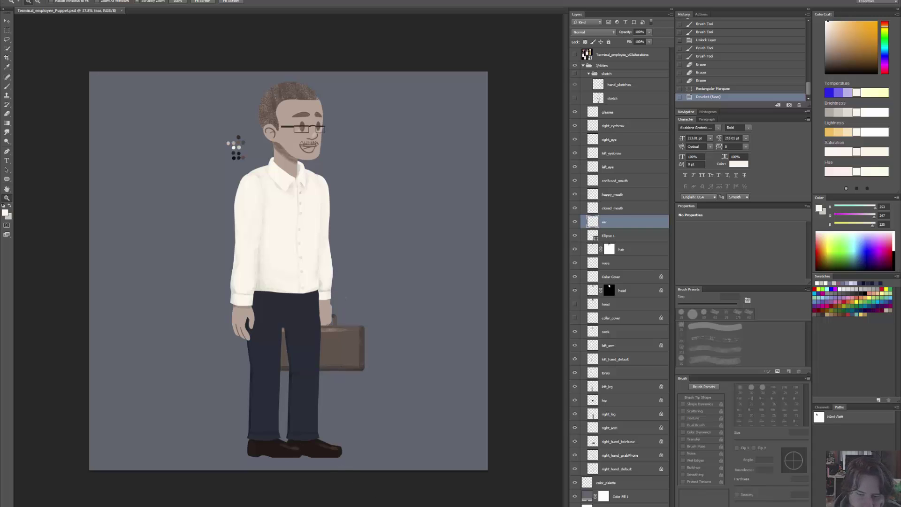
Step: Switch to After Effects and choose the Terminal_employee_Puppet PSD in the Characters folder as the file to import
key(alt+Tab)
right_click(114, 162)
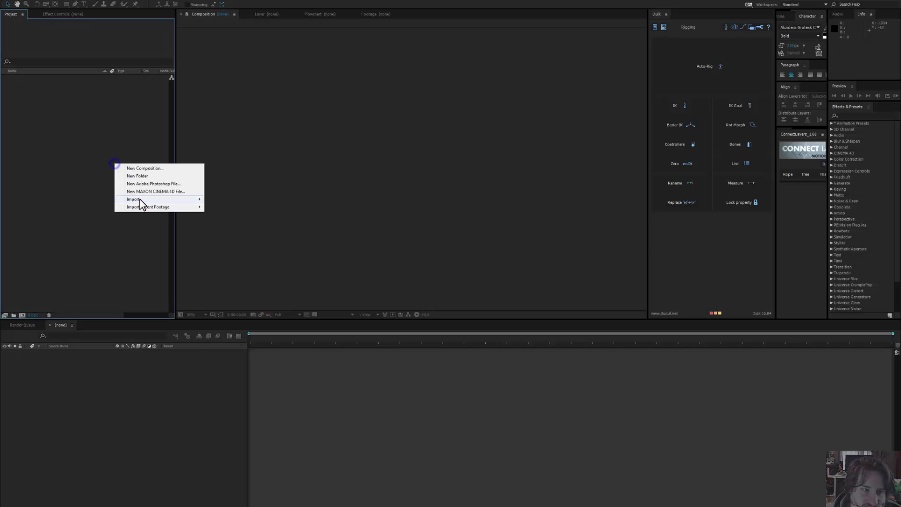
mouse_move(139, 199)
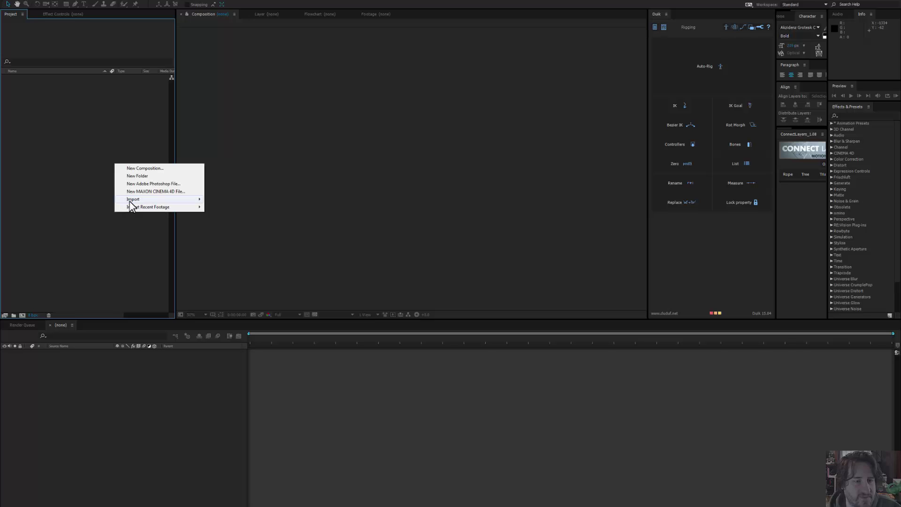
click(88, 200)
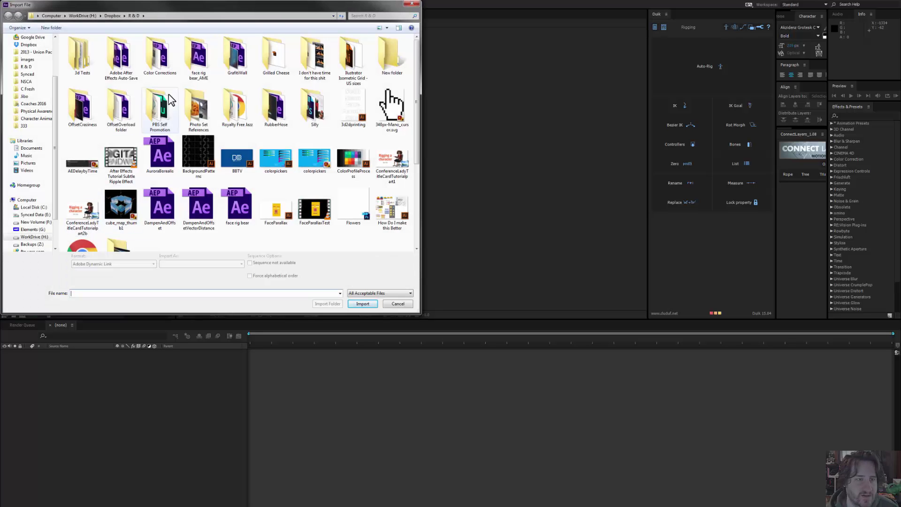
scroll(52, 82, down, 2)
click(37, 74)
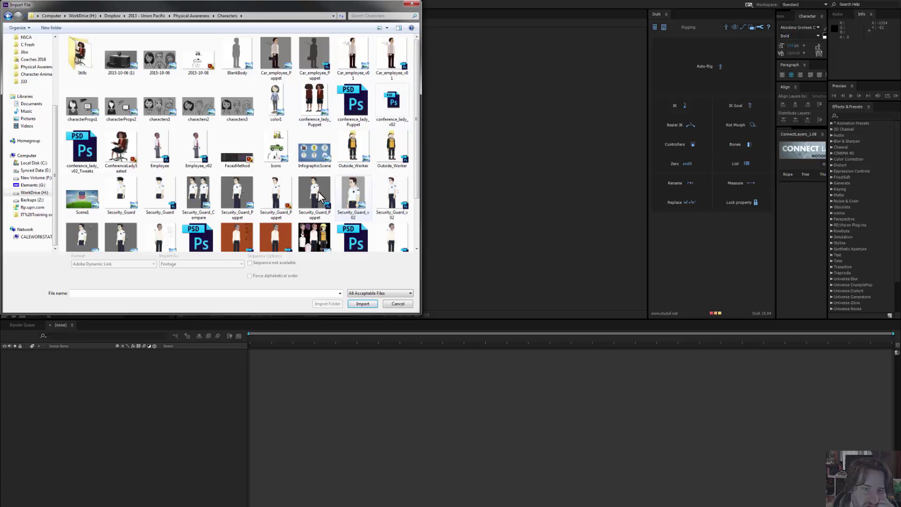
click(320, 196)
scroll(319, 197, down, 2)
click(202, 190)
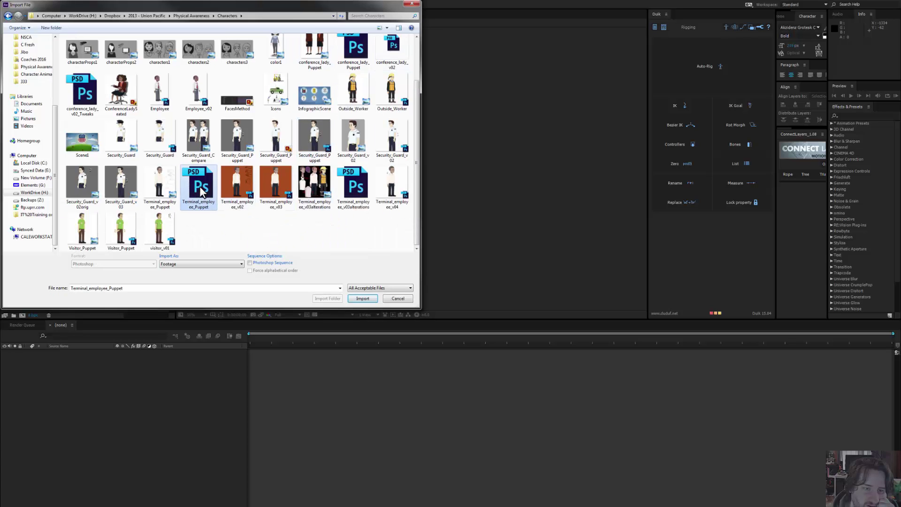
Step: Import the Terminal_employee_Puppet file as a composition that retains layer sizes
click(218, 264)
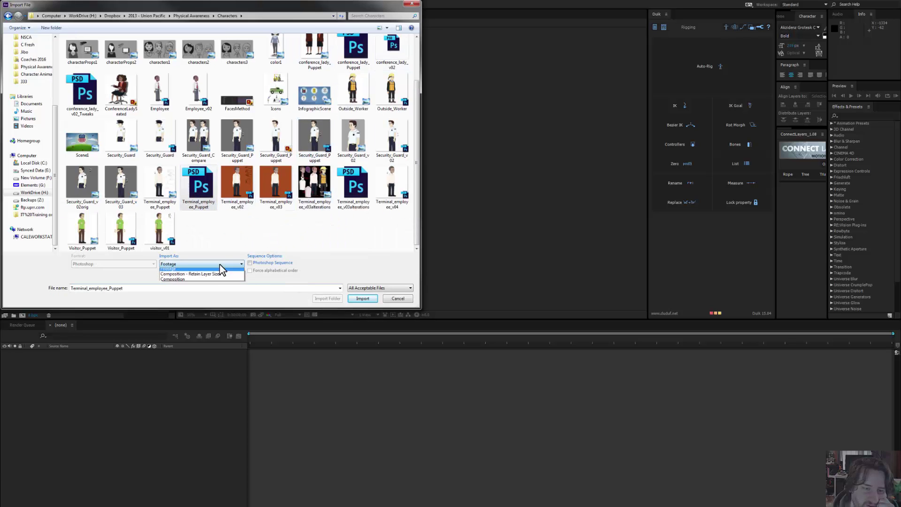
click(211, 281)
click(362, 299)
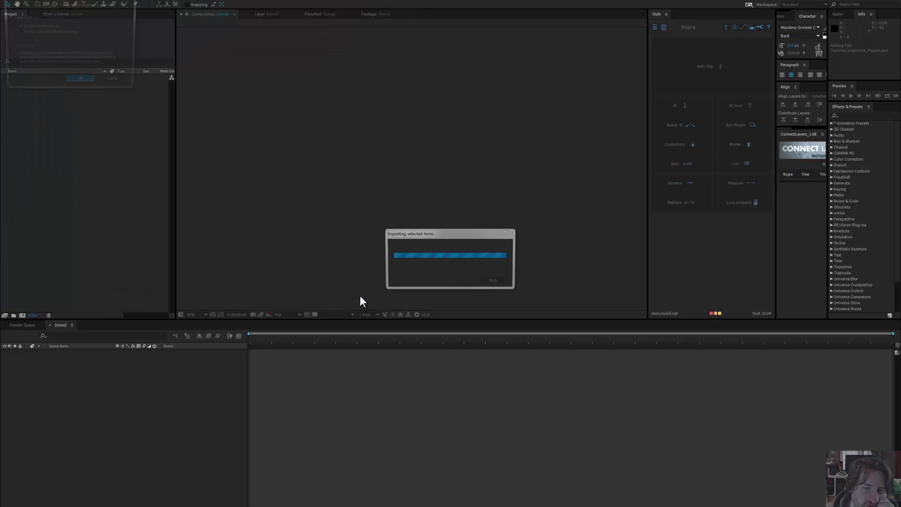
click(86, 84)
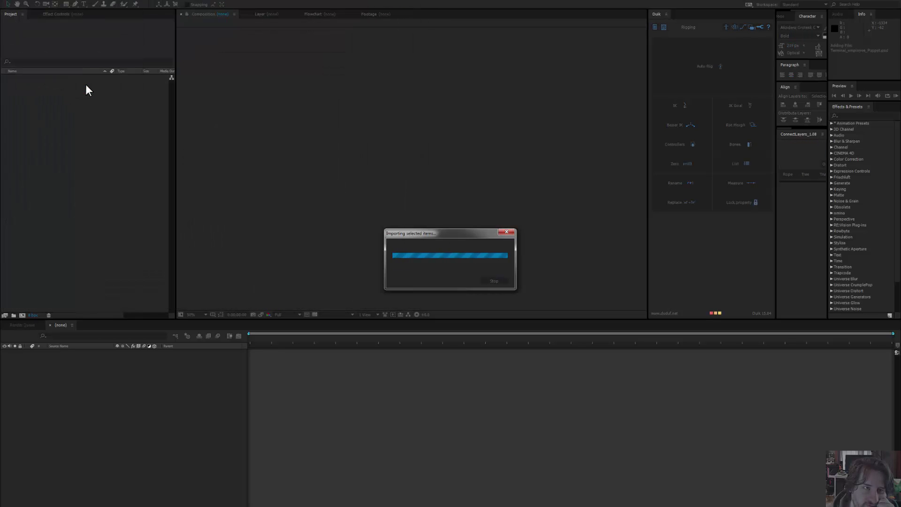
Step: Open the Terminal_employee_Puppet composition and its nested 3/4View composition, and view the character's head and upper body
double_click(44, 78)
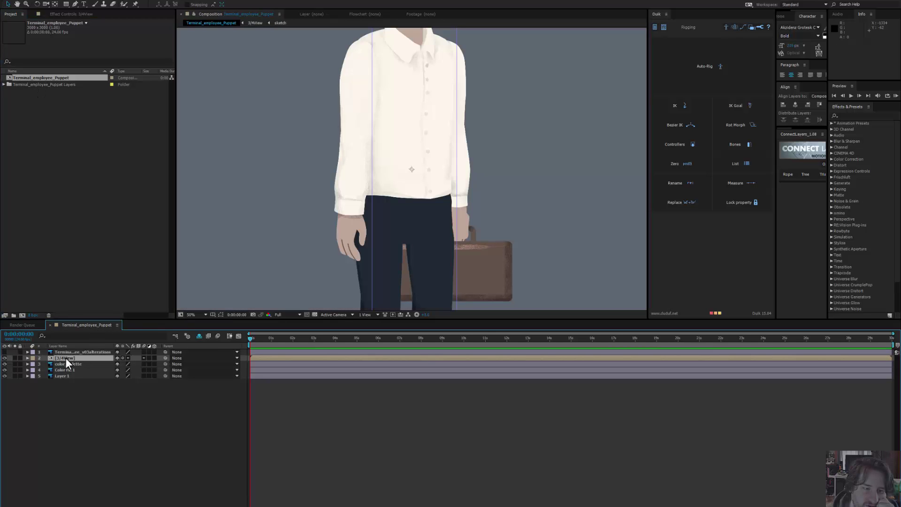
double_click(66, 357)
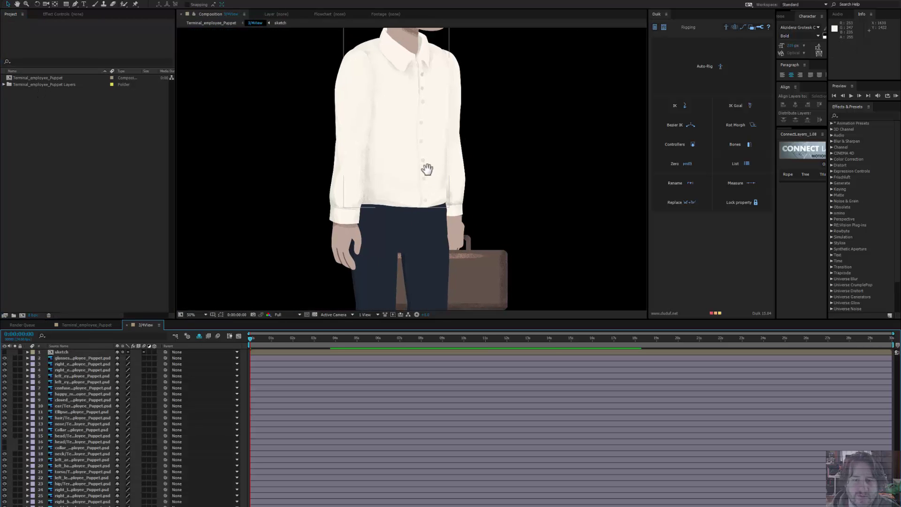
drag(427, 169, 402, 227)
drag(404, 125, 400, 169)
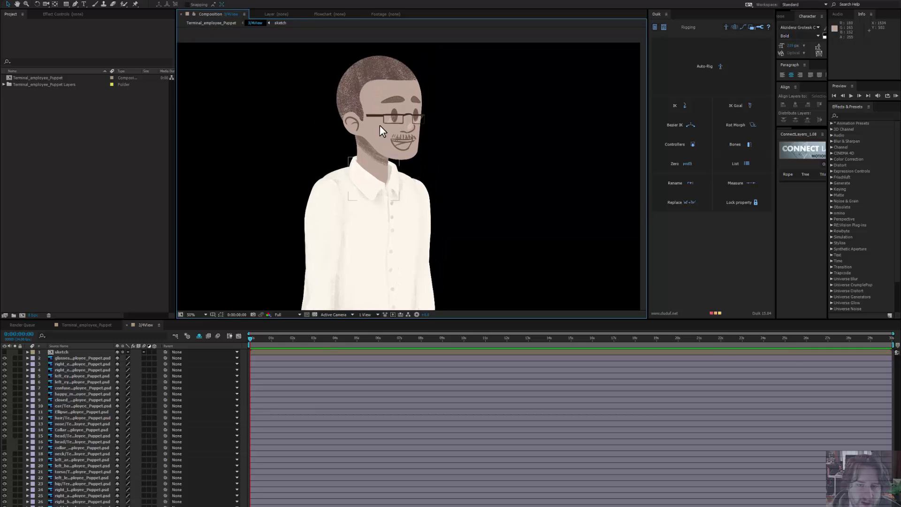
scroll(419, 207, down, 2)
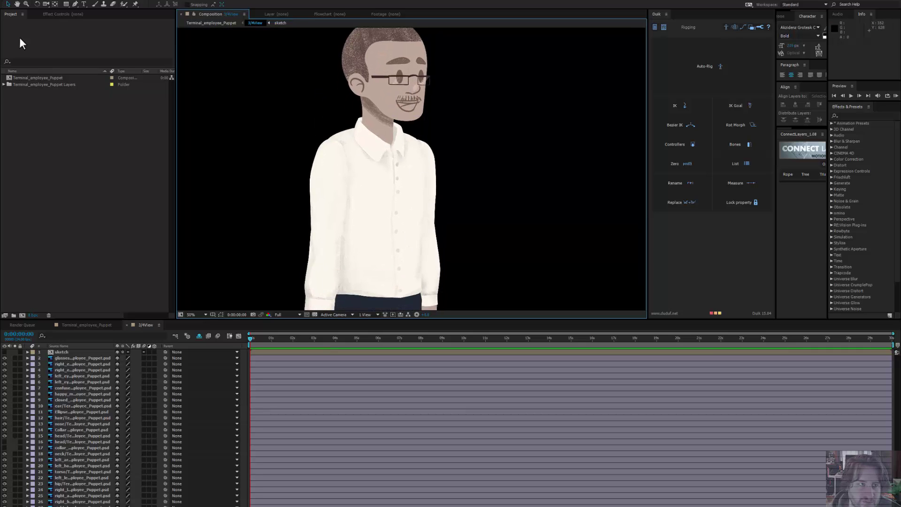
Step: Set the project's working space to sRGB IEC61966-2.1 and toggle Use Display Color Management
click(9, 4)
click(35, 251)
click(155, 222)
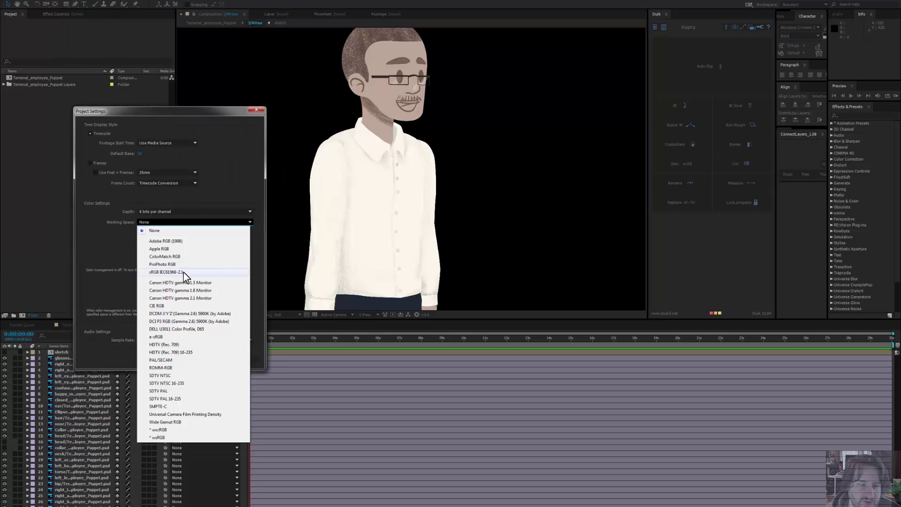
click(169, 272)
click(200, 360)
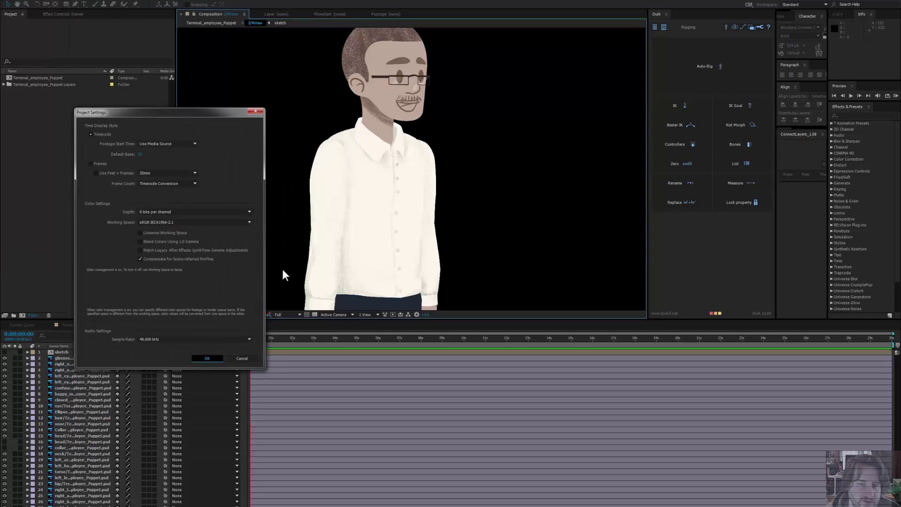
click(110, 2)
mouse_move(114, 1)
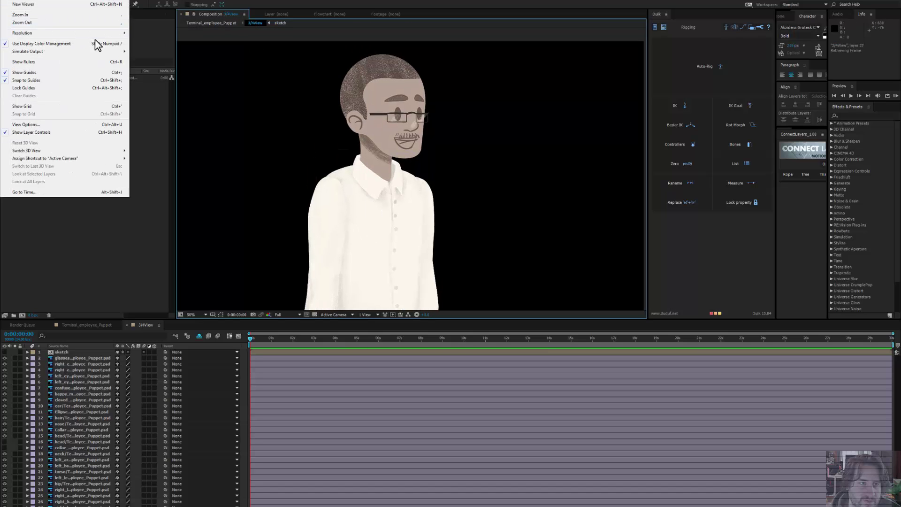
click(92, 45)
Step: Try moving the left_leg layer by its shoe, and undo the move
drag(378, 258, 352, 154)
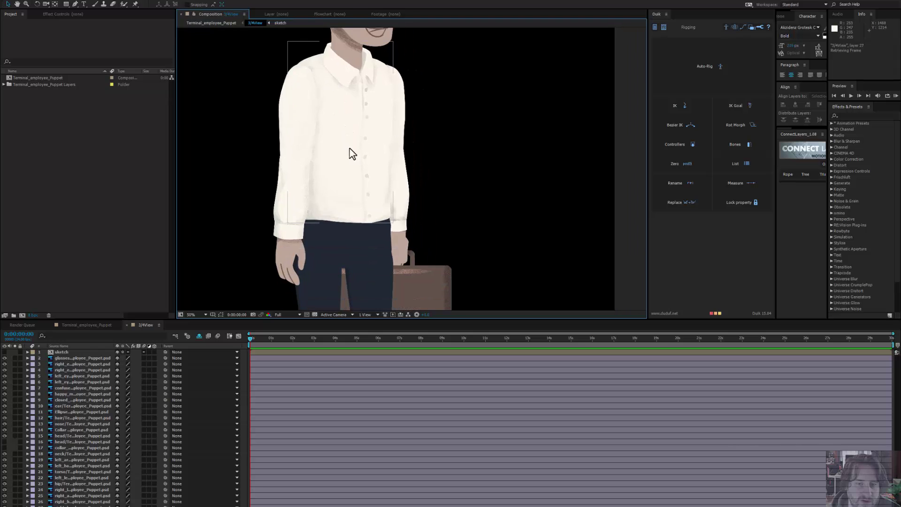
scroll(352, 153, down, 6)
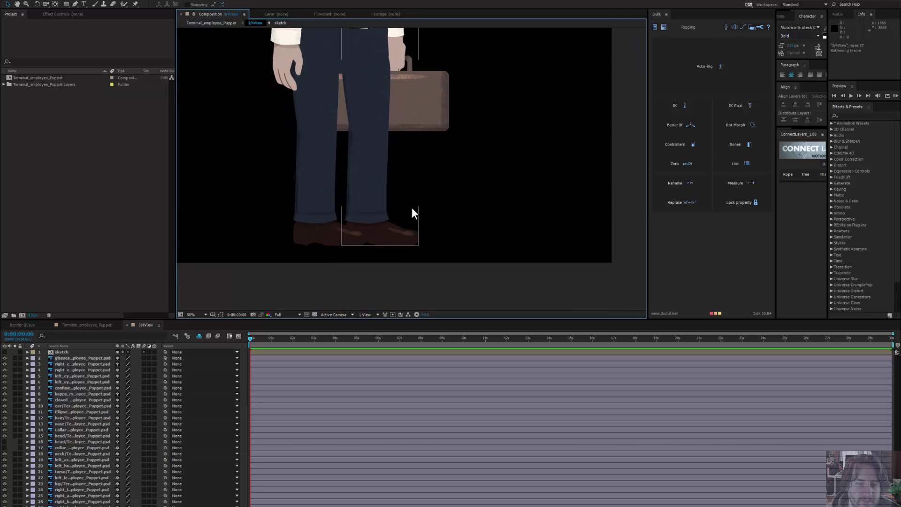
drag(346, 137, 348, 240)
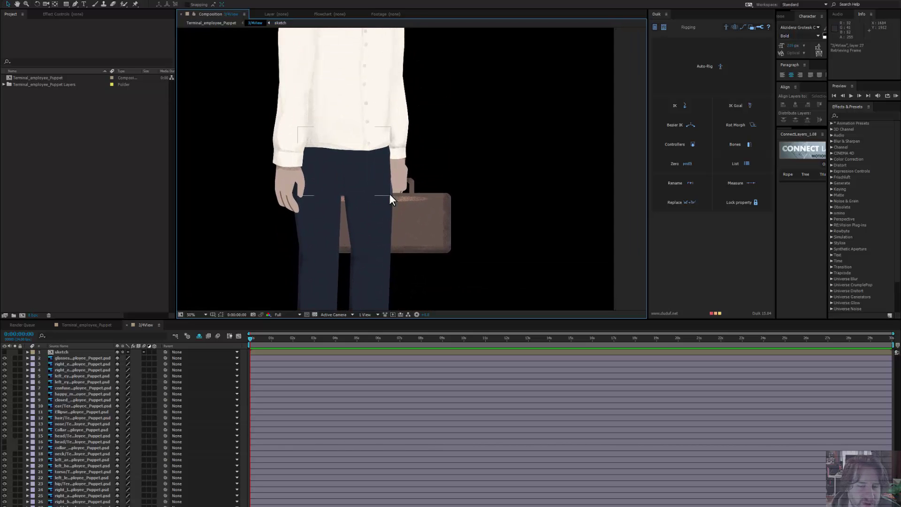
drag(389, 156, 402, 94)
click(346, 181)
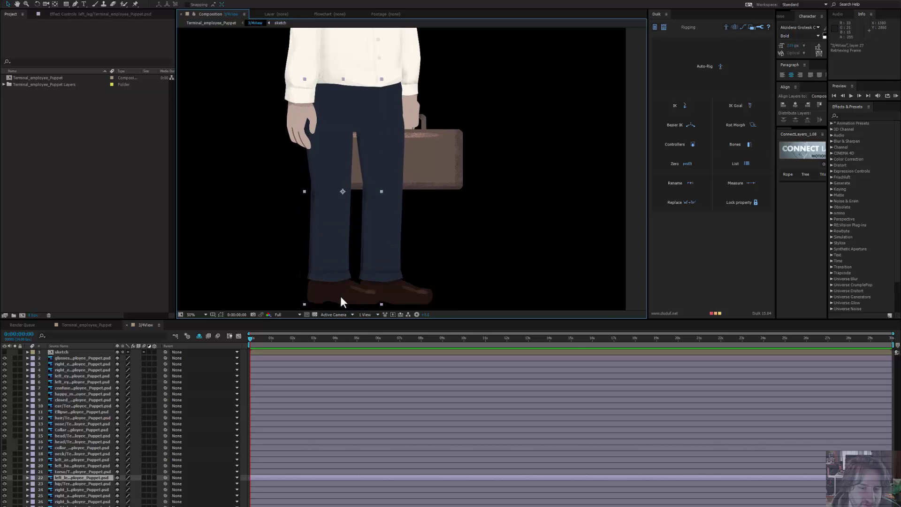
drag(341, 300, 331, 252)
key(ctrl+z)
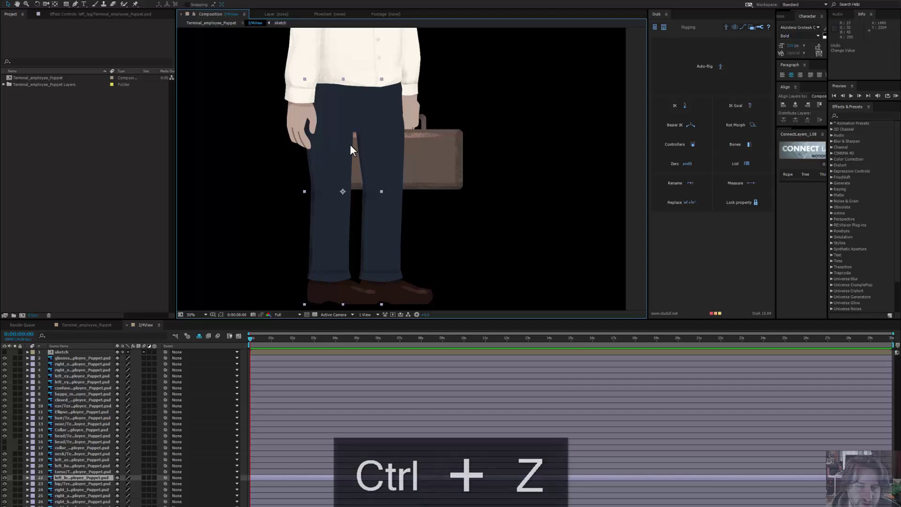
Step: Solo the left_leg, hip and right_leg layers and widen the layer name column so the full names fit
click(15, 477)
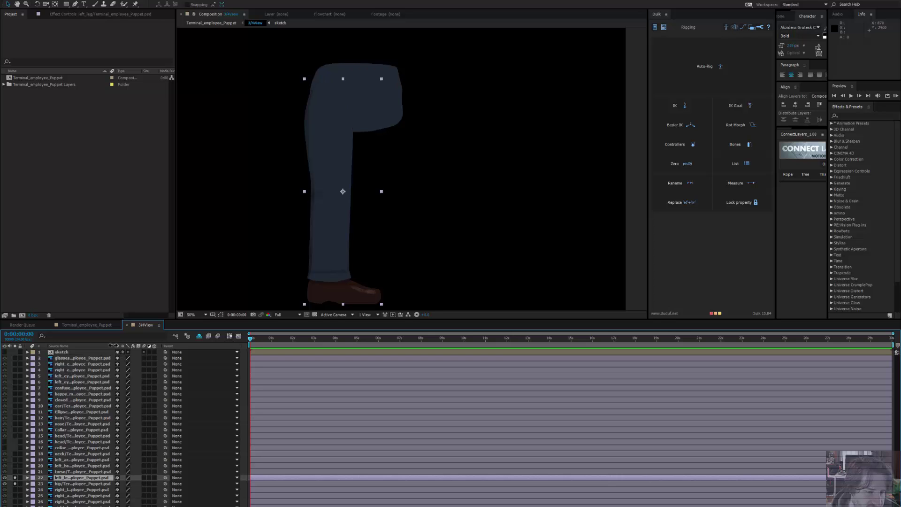
drag(115, 345, 154, 346)
click(14, 490)
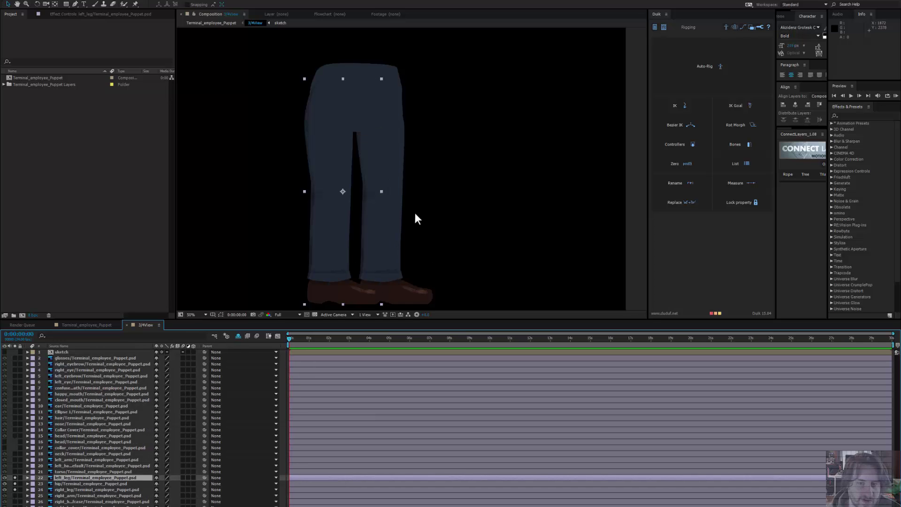
Step: Lower the hip layer's opacity so the rounded tops of both legs show clearly
click(360, 66)
key(t)
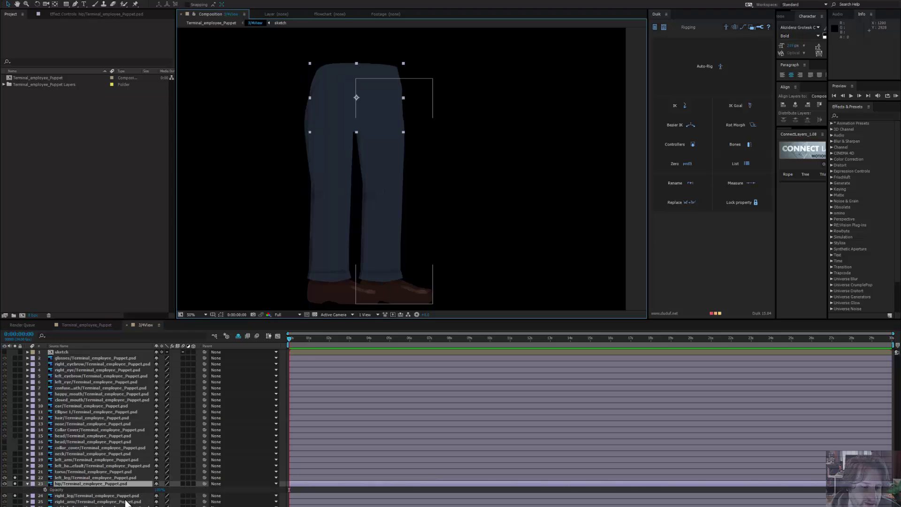
click(155, 490)
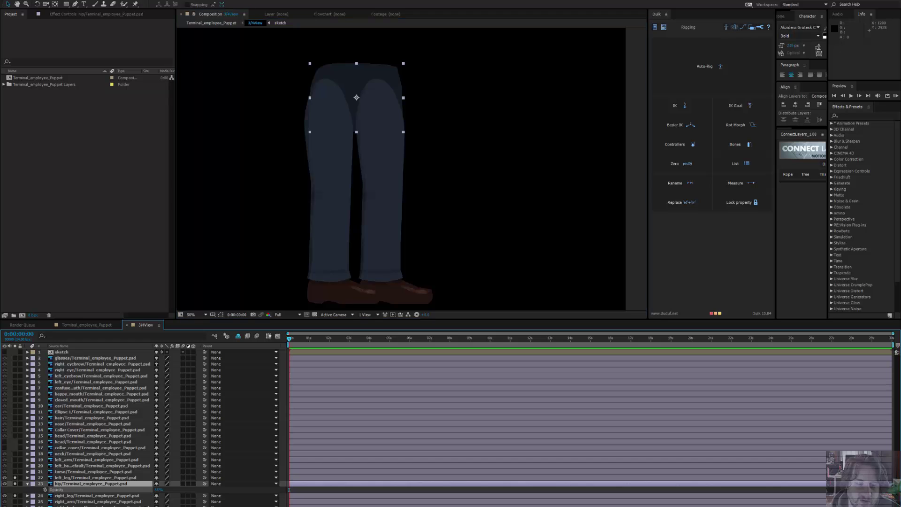
Step: Switch to the UP Security Priority and Task Sheet in the browser and look through its character task list
mouse_move(232, 504)
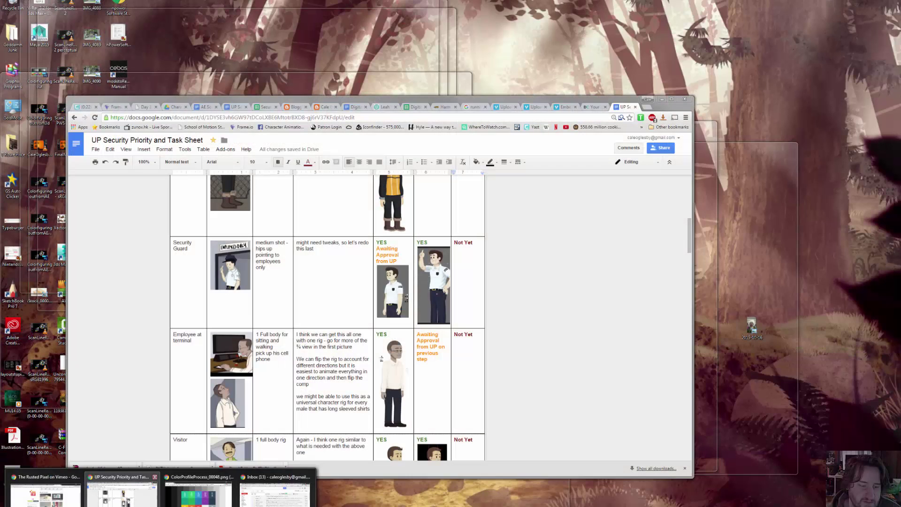
click(122, 493)
scroll(523, 316, up, 5)
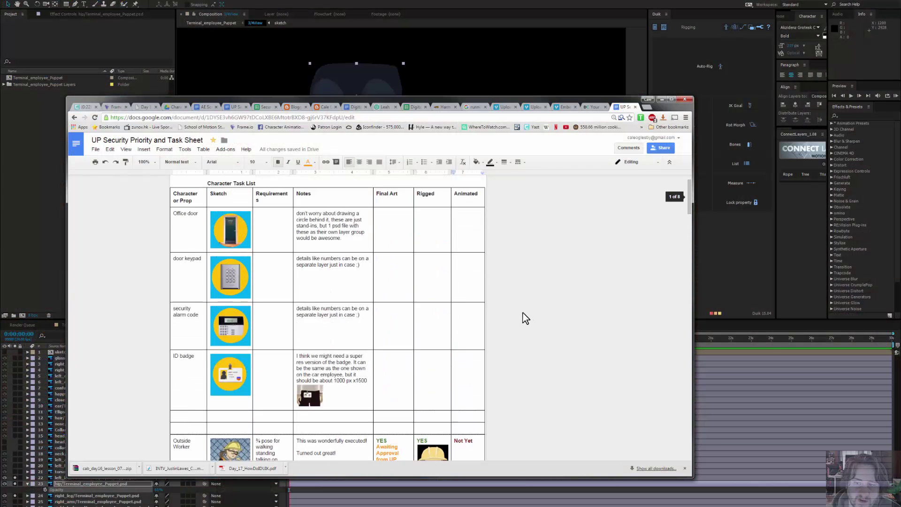
scroll(523, 316, down, 5)
scroll(432, 313, down, 3)
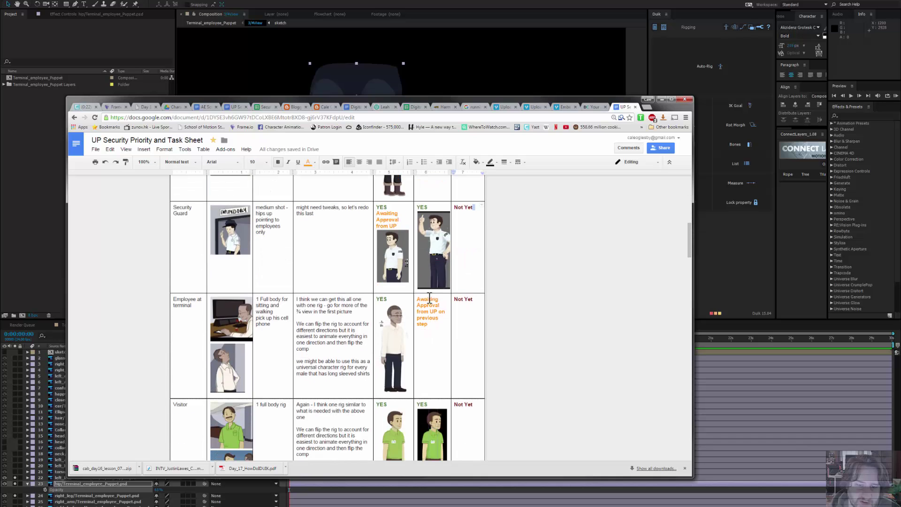
scroll(336, 327, down, 6)
scroll(336, 328, down, 20)
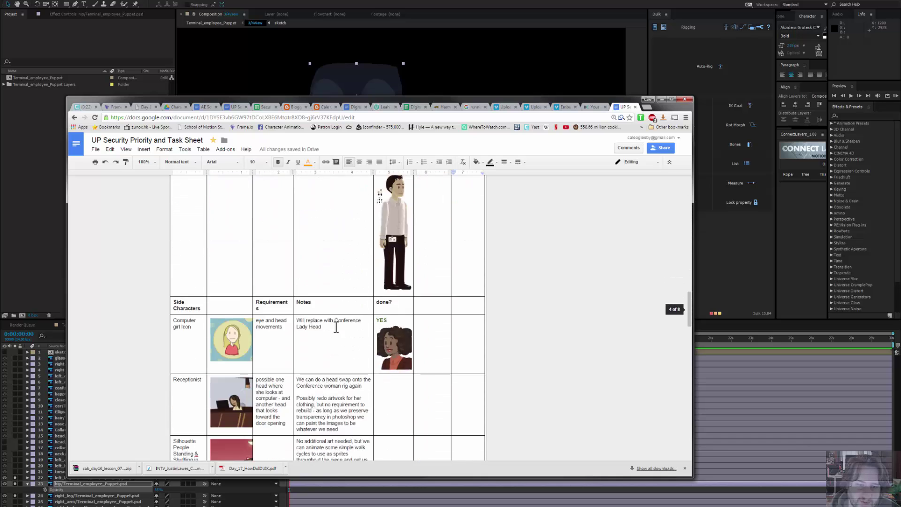
Step: Examine the task sheet's leg and arm rigging references, including the marked bending points and autorig settings
scroll(336, 327, down, 4)
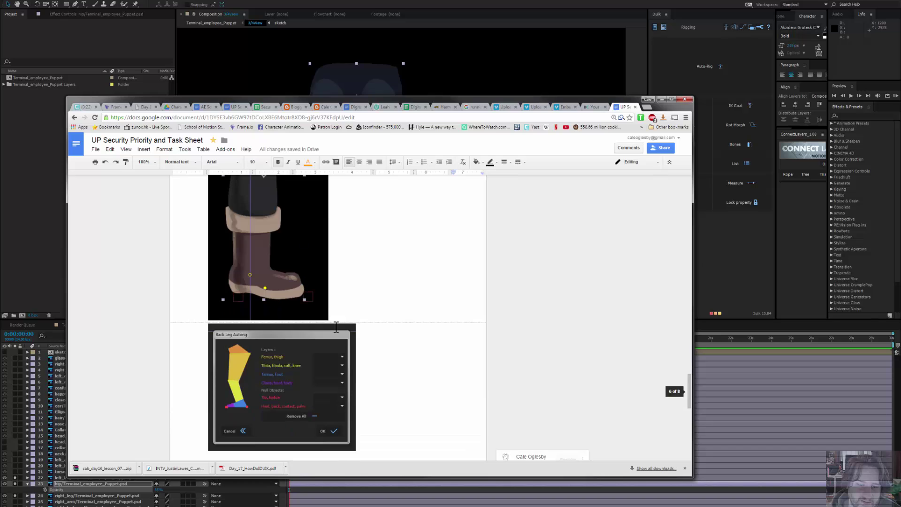
scroll(368, 308, up, 4)
scroll(370, 308, up, 1)
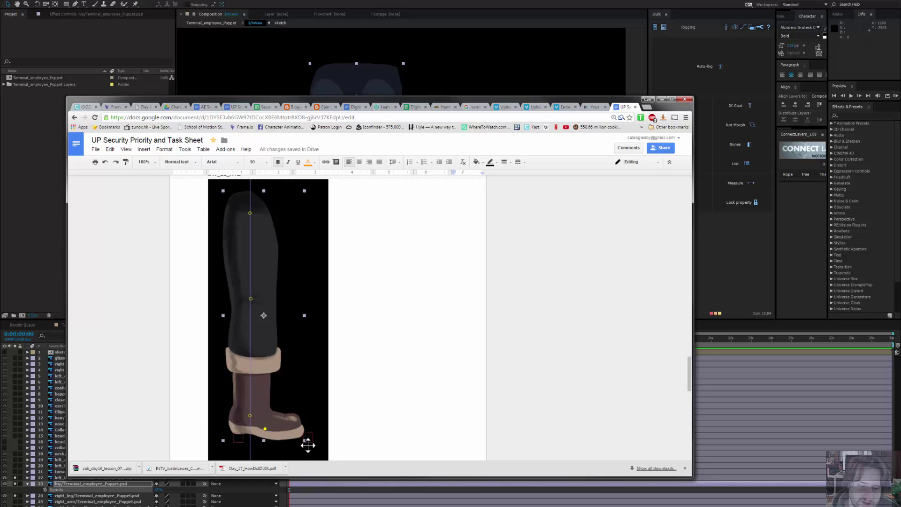
scroll(419, 348, down, 3)
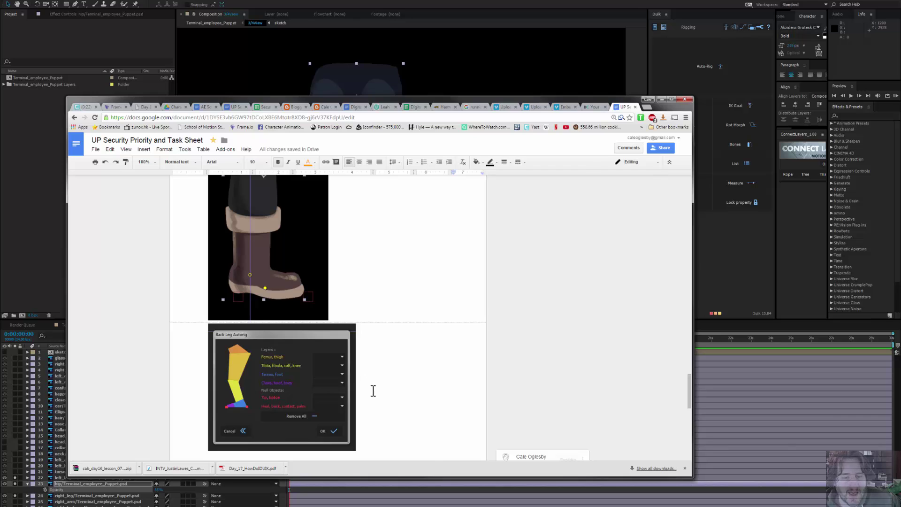
scroll(373, 387, down, 4)
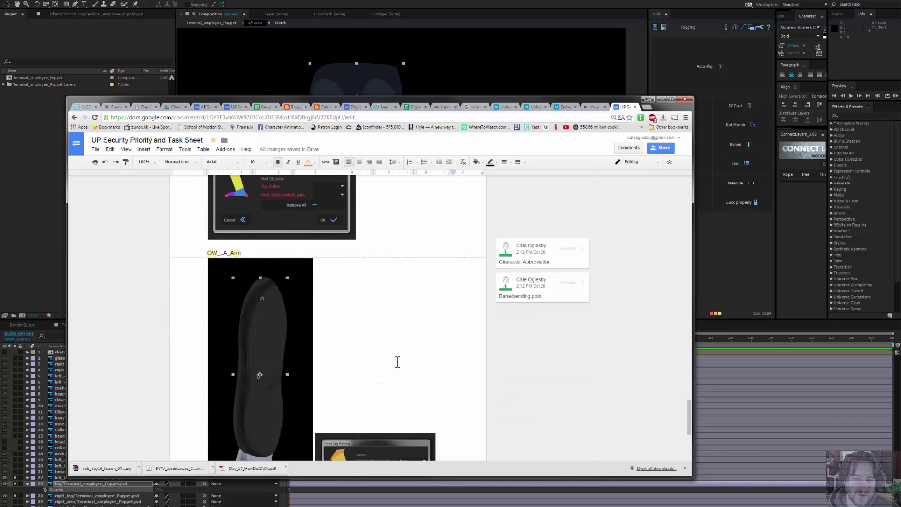
scroll(414, 335, down, 3)
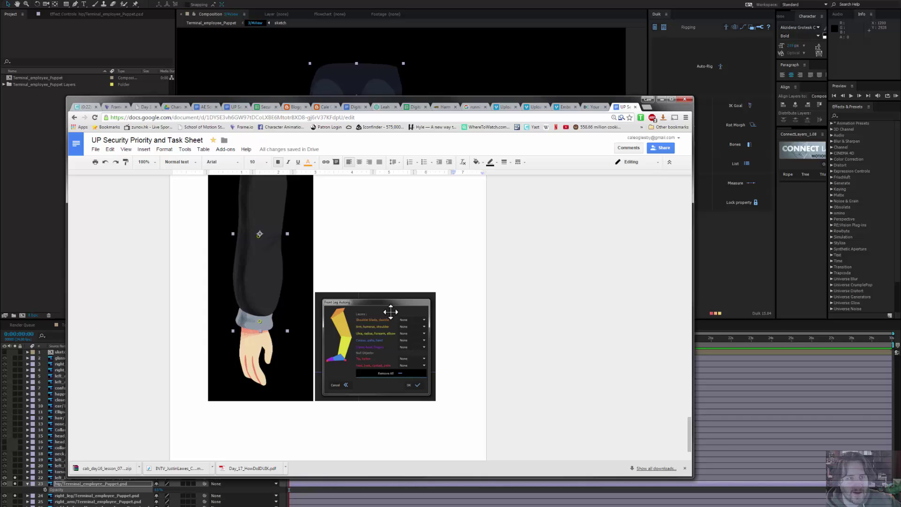
Step: Switch back to After Effects, show the rulers and place two vertical guides, one through the centre of each leg
key(alt+Tab)
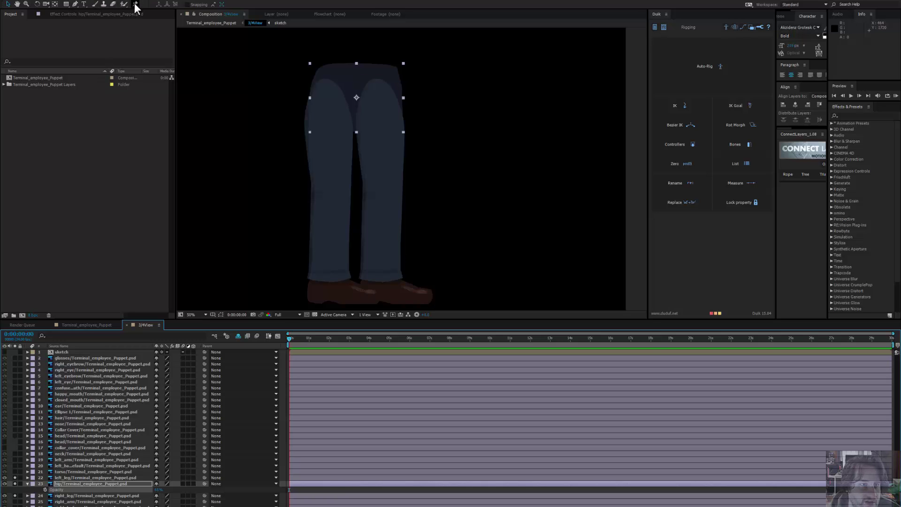
key(ctrl+r)
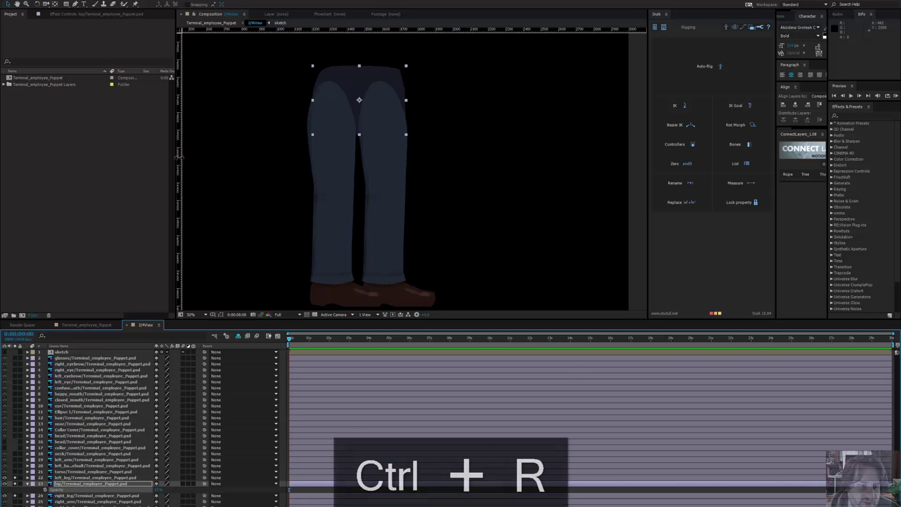
drag(179, 178, 332, 186)
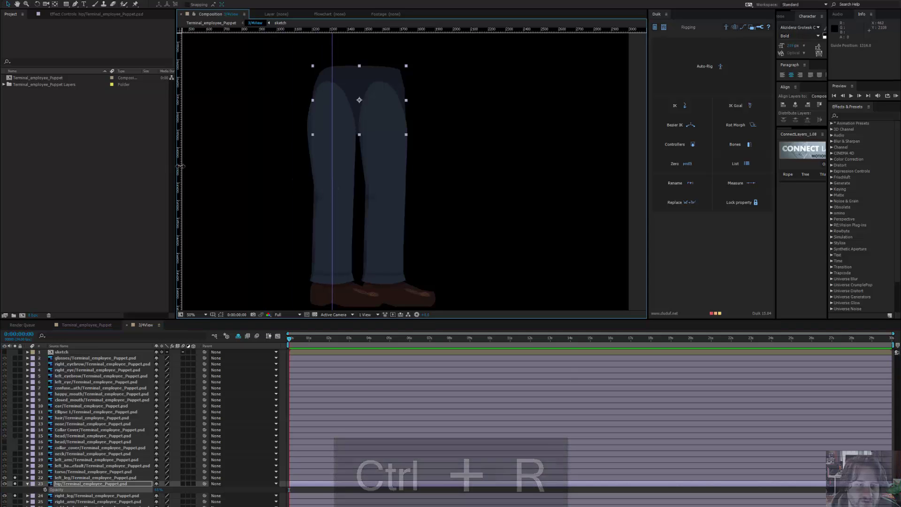
drag(180, 166, 385, 191)
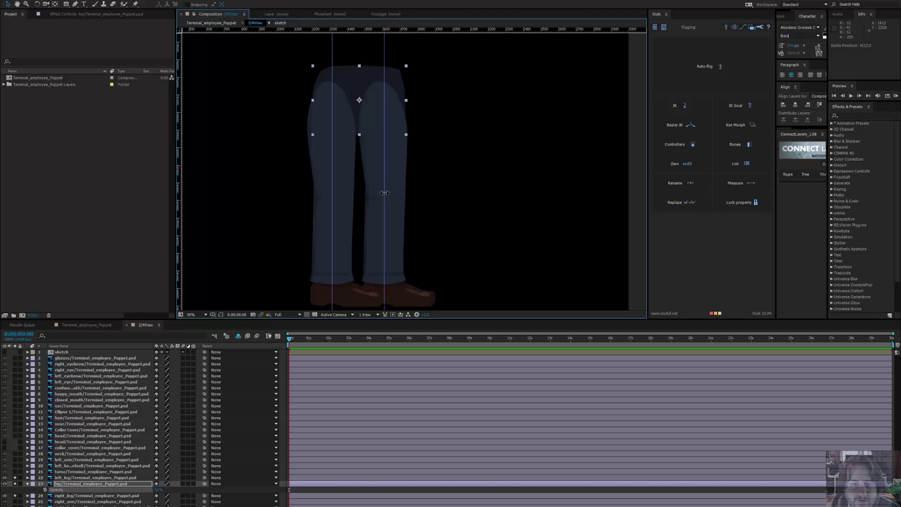
click(115, 1)
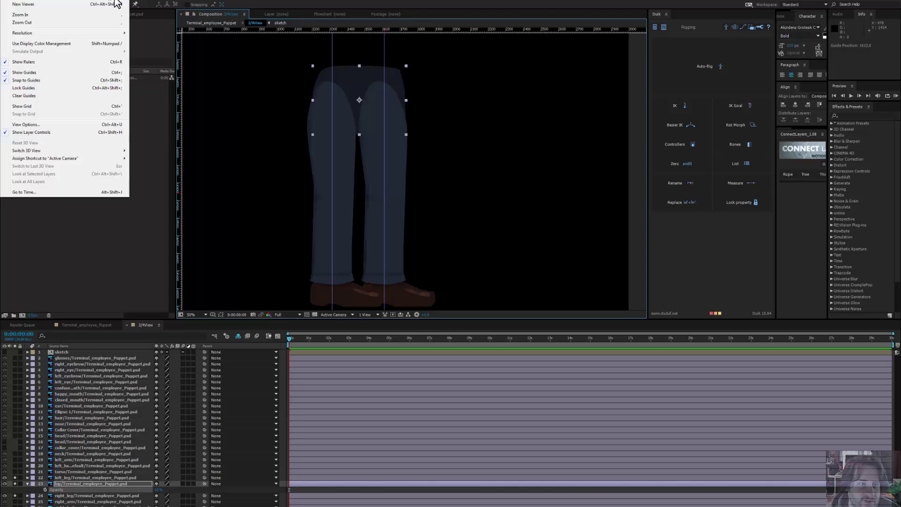
click(58, 81)
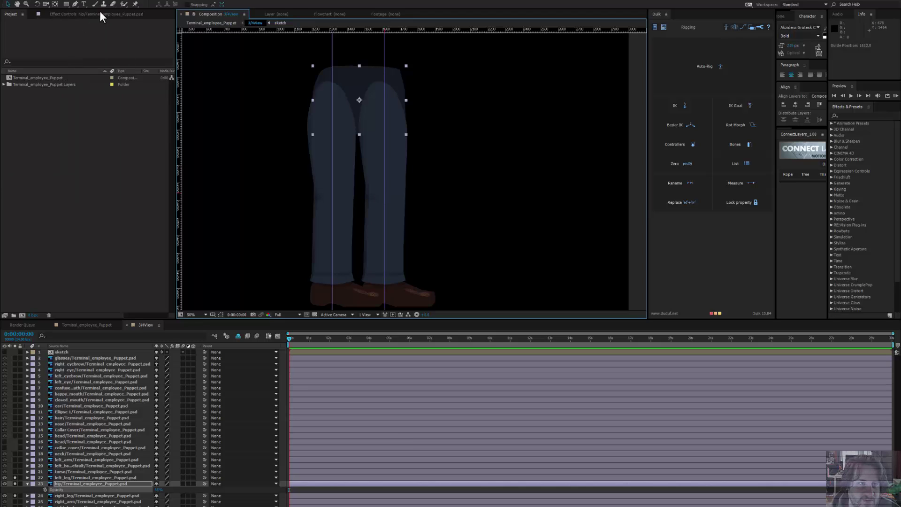
click(117, 2)
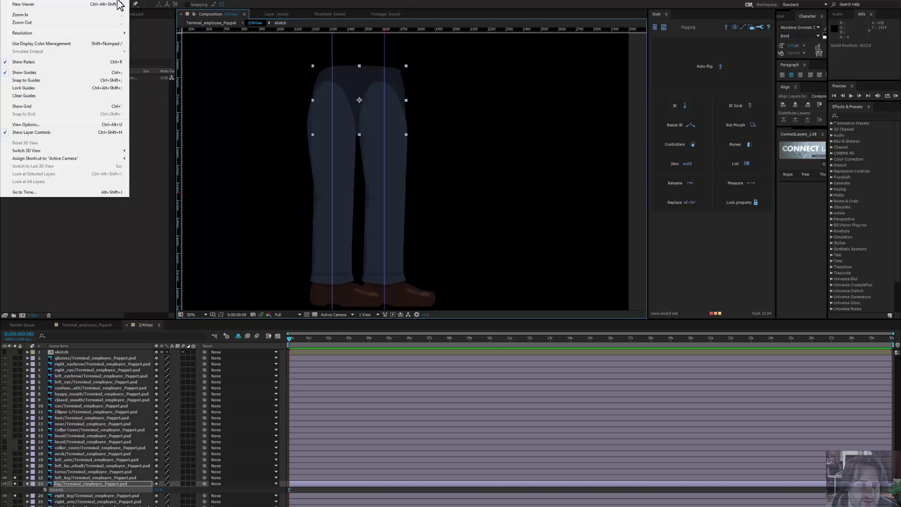
click(71, 81)
Step: Place Puppet pins on the left_leg layer at the top of the thigh, knee, ankle and toes, aligning the upper three to the guide
click(136, 4)
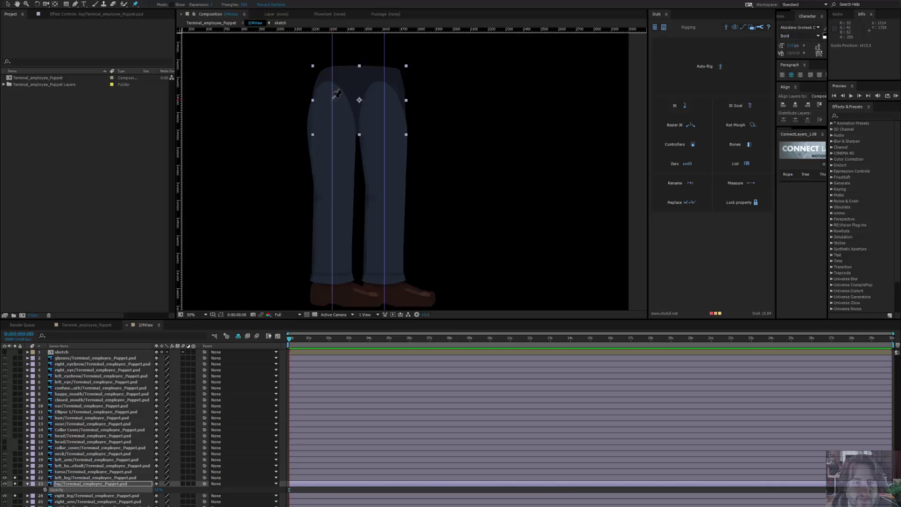
click(332, 99)
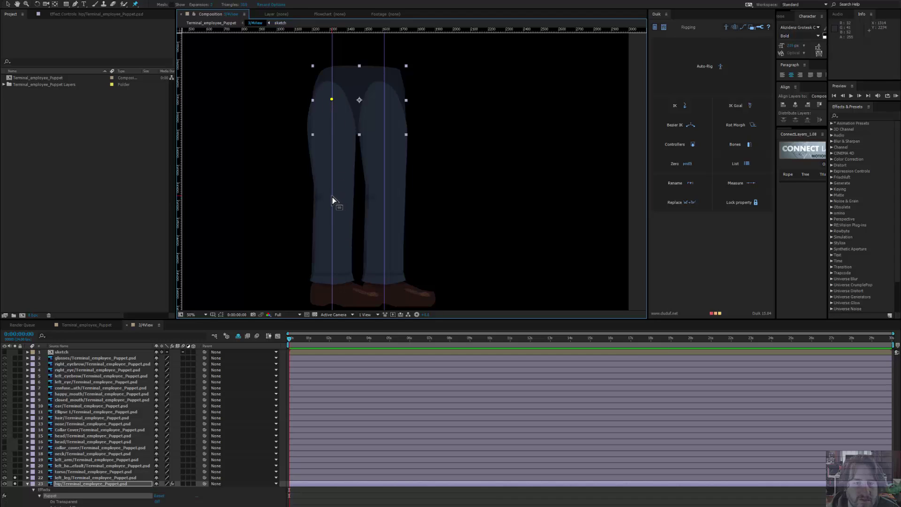
key(ctrl+z)
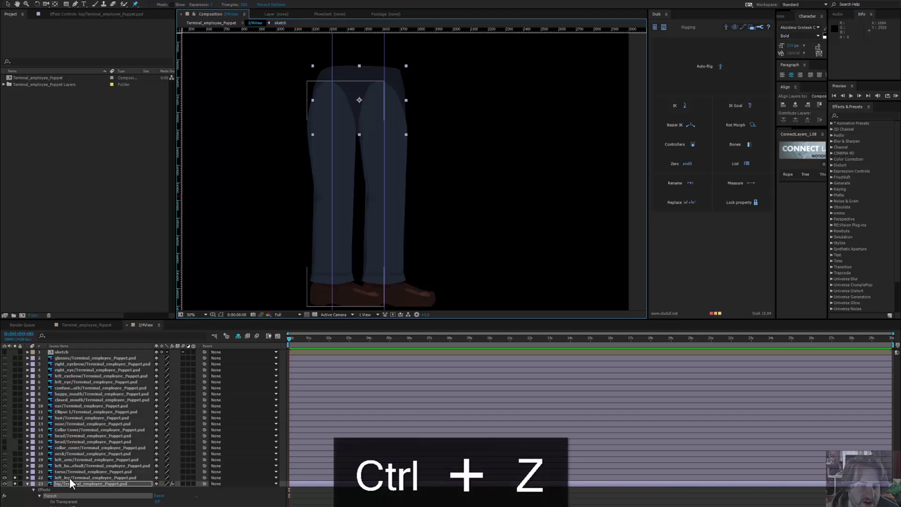
click(70, 478)
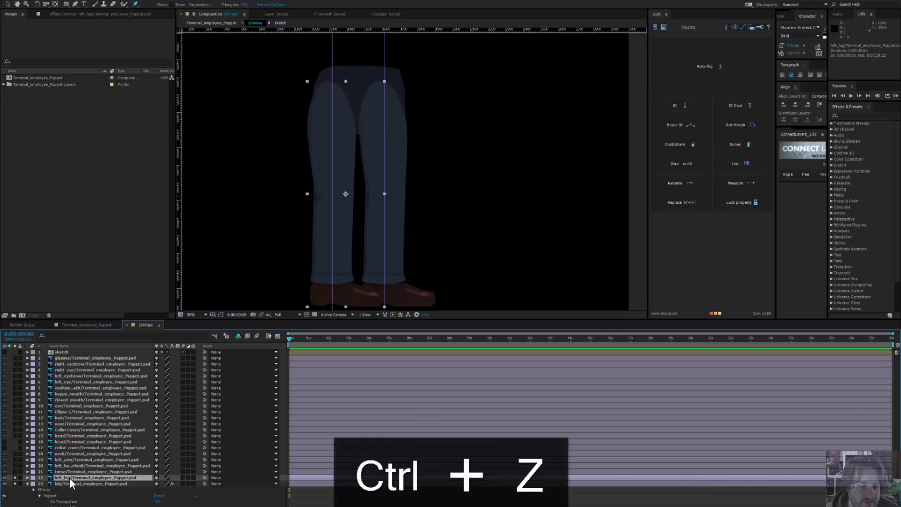
click(332, 93)
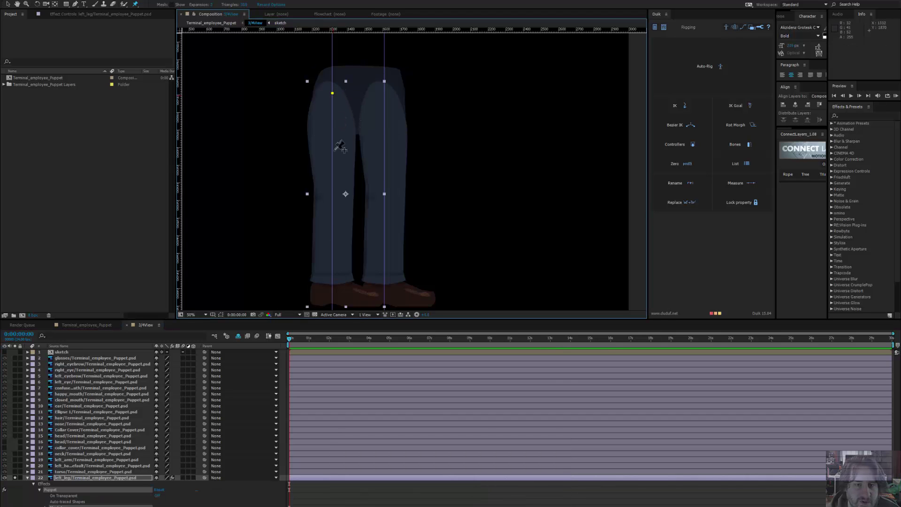
click(332, 194)
click(332, 284)
scroll(403, 220, down, 2)
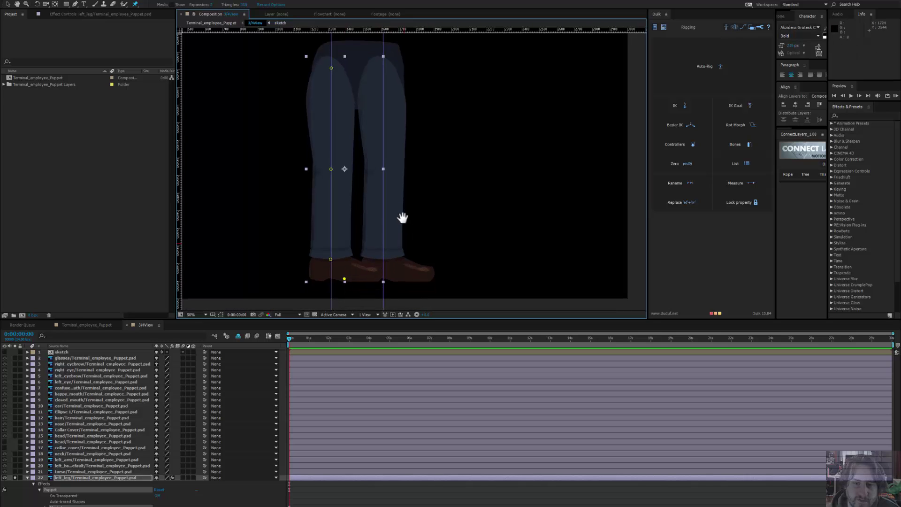
Step: Open Duik's Back Leg Autorig dialog and move it clear of the composition view
click(737, 76)
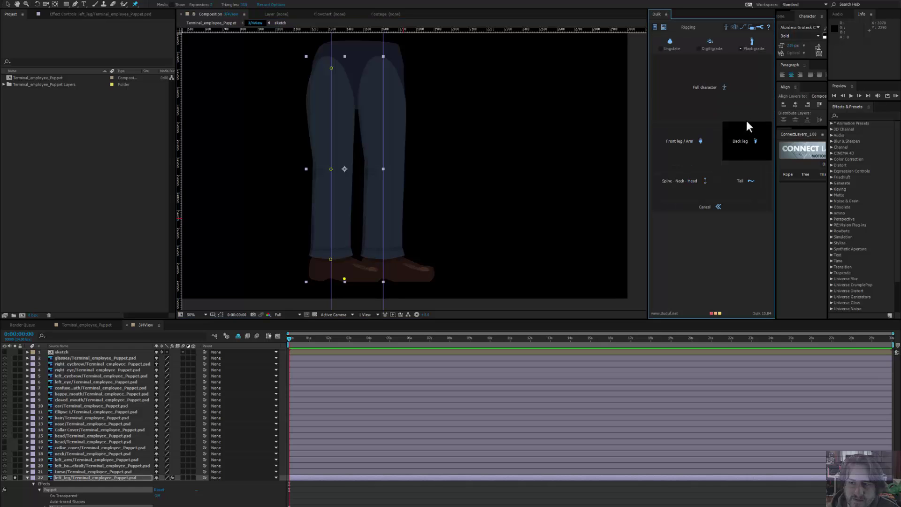
click(744, 144)
drag(440, 205, 100, 154)
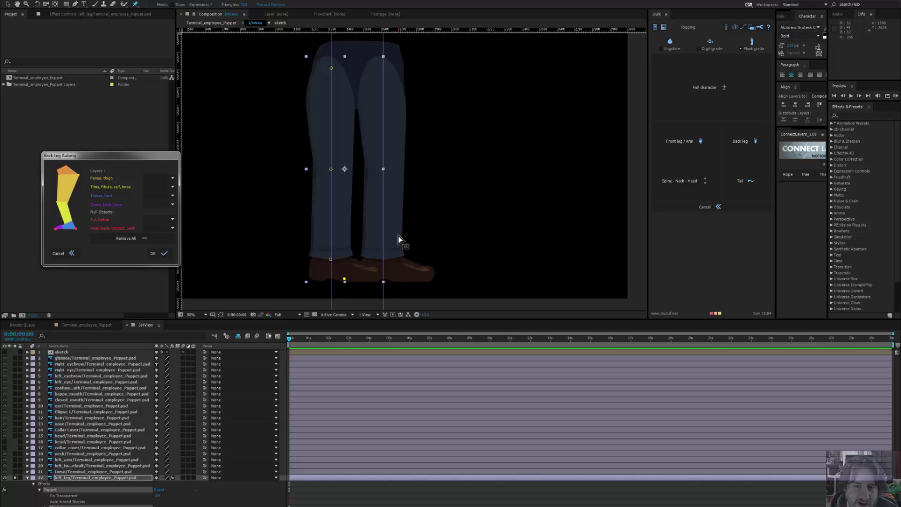
Step: Reveal the left_leg layer's puppet pins and name the thigh pin TE_LL_Thigh
click(76, 477)
scroll(89, 490, down, 4)
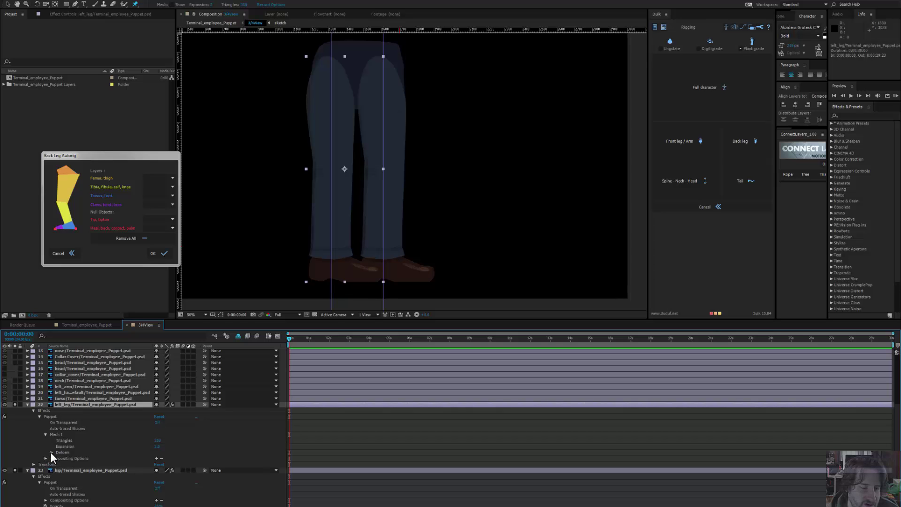
click(51, 452)
click(69, 477)
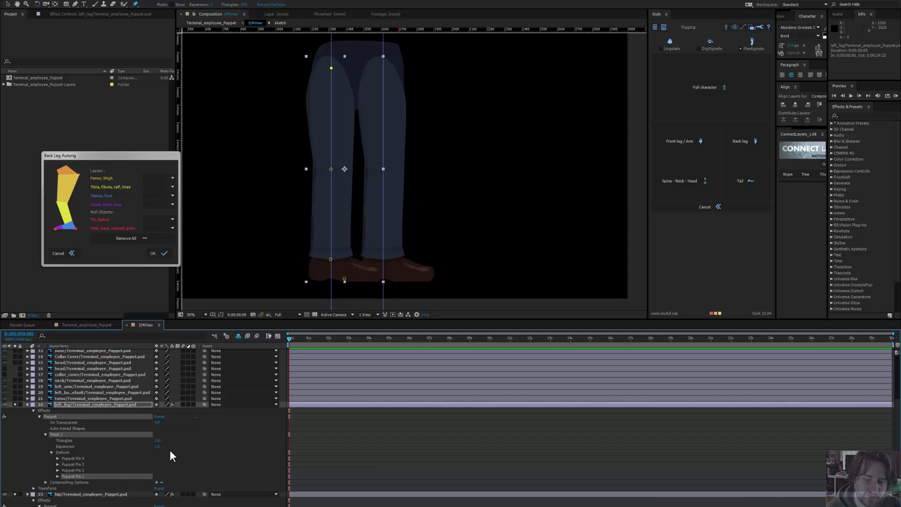
key(Return)
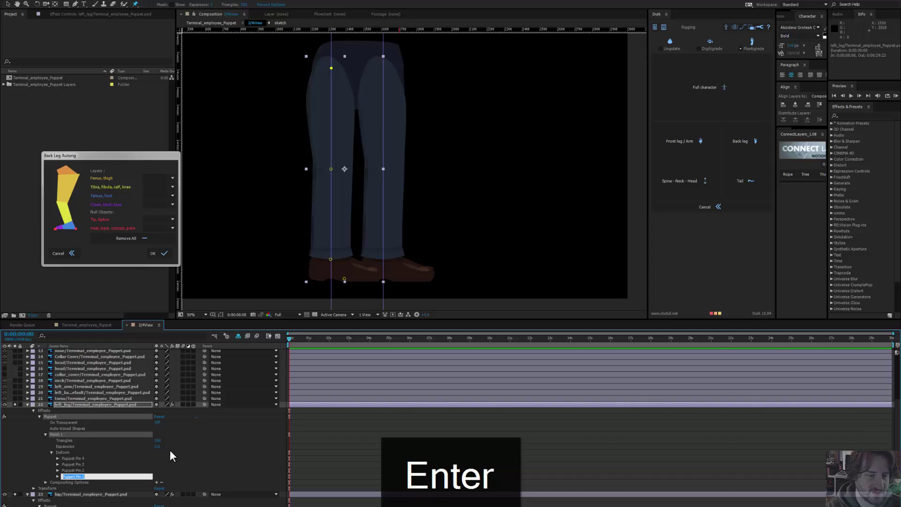
text(TE_L)
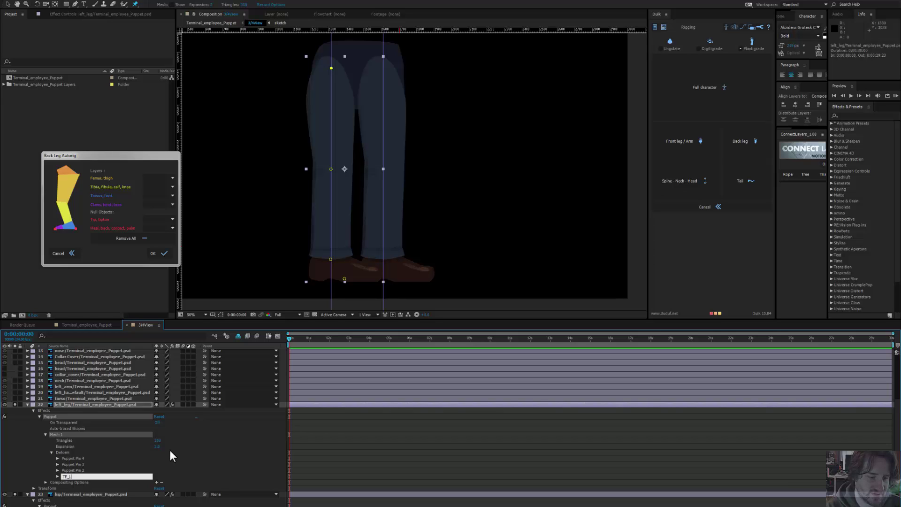
text(L_Thigh)
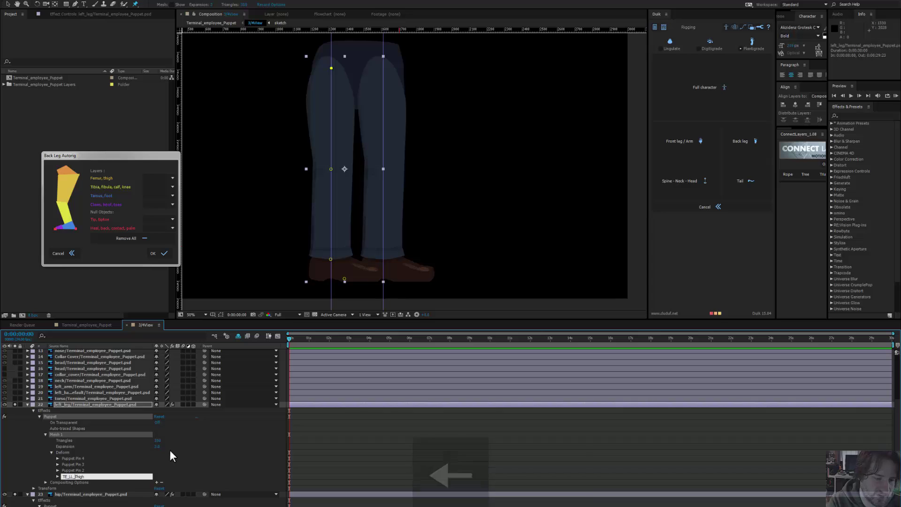
Step: Copy the TE_LL_ prefix from the thigh pin's name and commit the rename
key(shift+Left)
key(shift+Left)
key(shift+Left)
key(shift+Left)
key(shift+Left)
key(shift+Left)
key(ctrl+c)
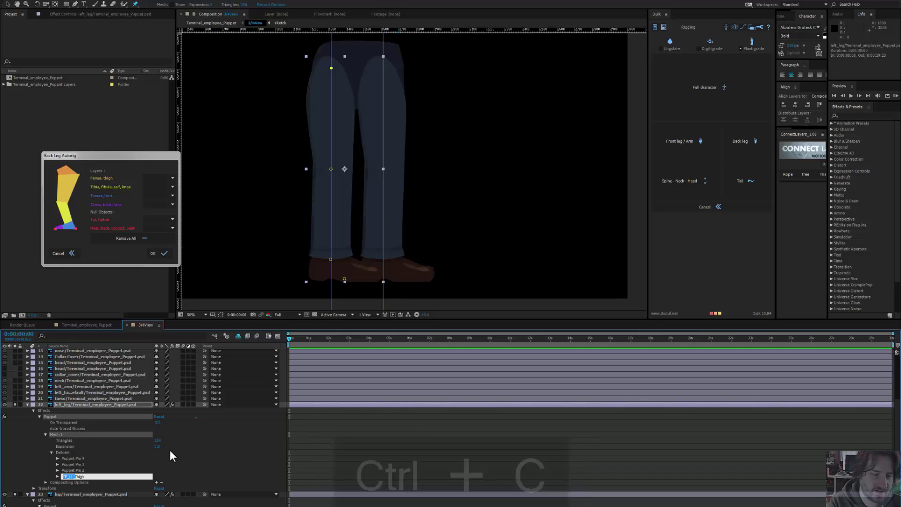
key(Return)
Step: Rename the left leg's knee pin TE_LL_Knee, reusing the copied prefix
click(90, 471)
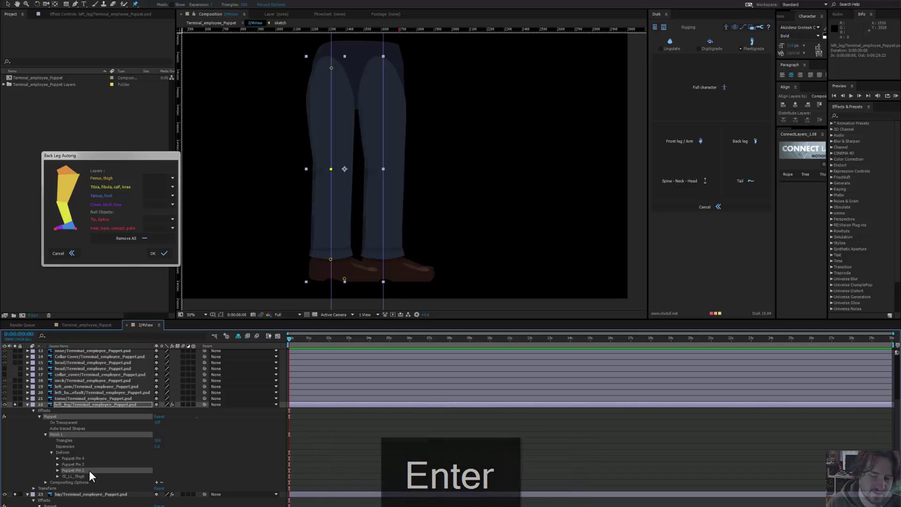
key(Return)
key(ctrl+v)
text(K)
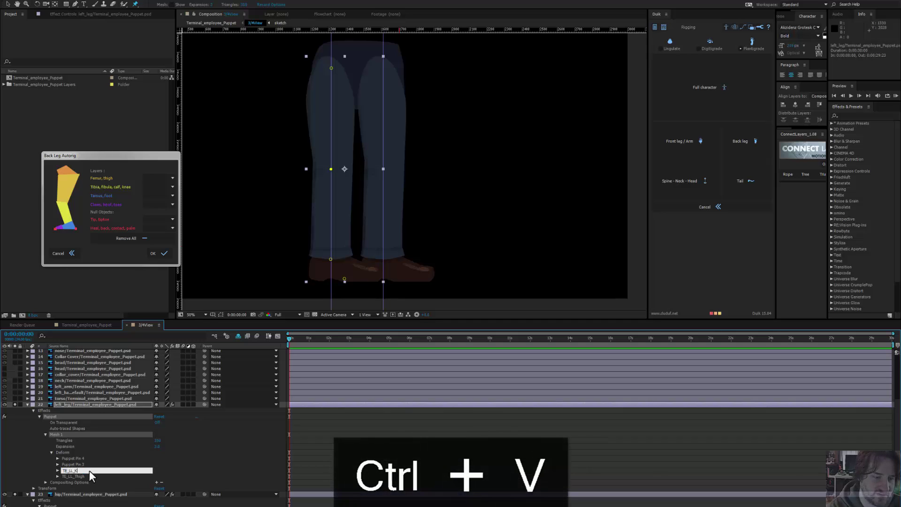
text(nee)
key(Return)
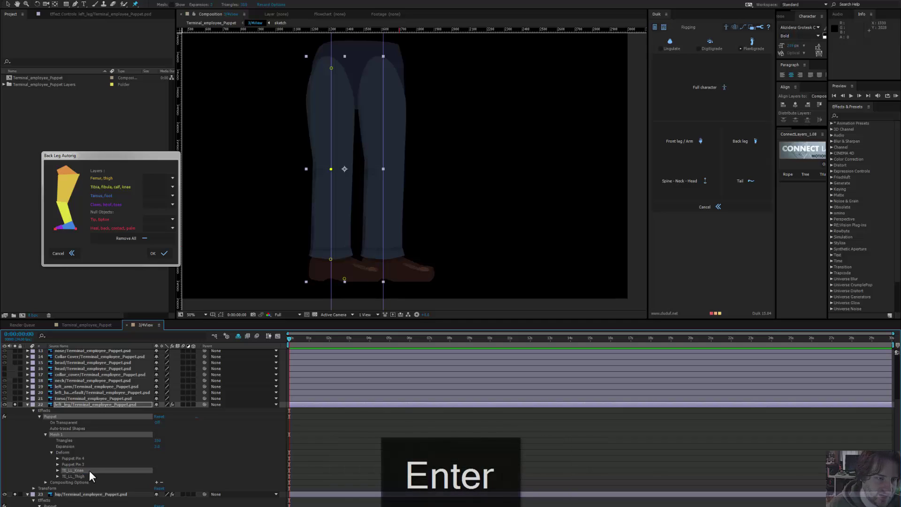
Step: Rename the left leg's ankle pin TE_LL_Foot, reusing the copied prefix
click(86, 465)
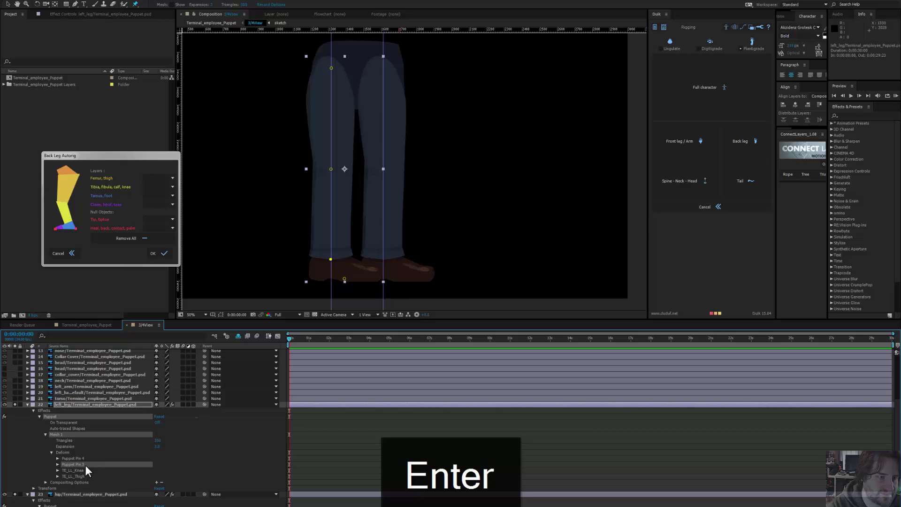
key(Return)
key(ctrl+v)
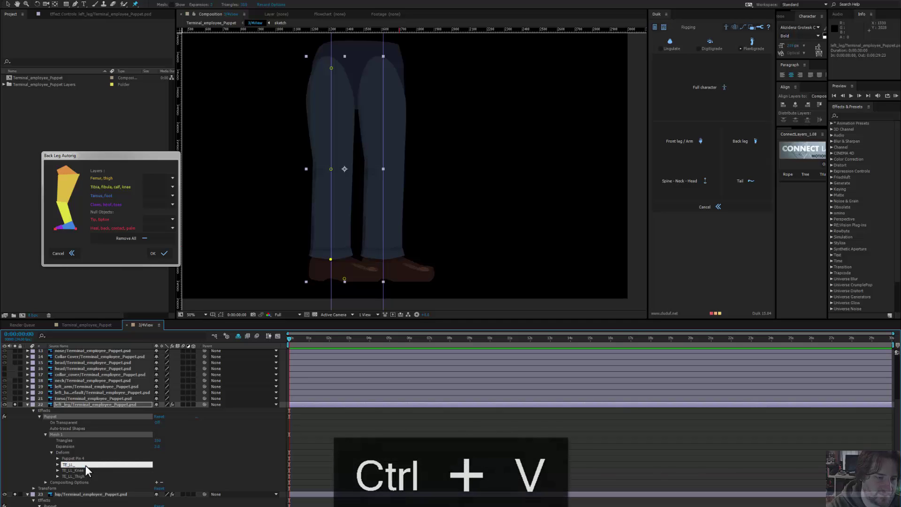
text(Foot)
key(Return)
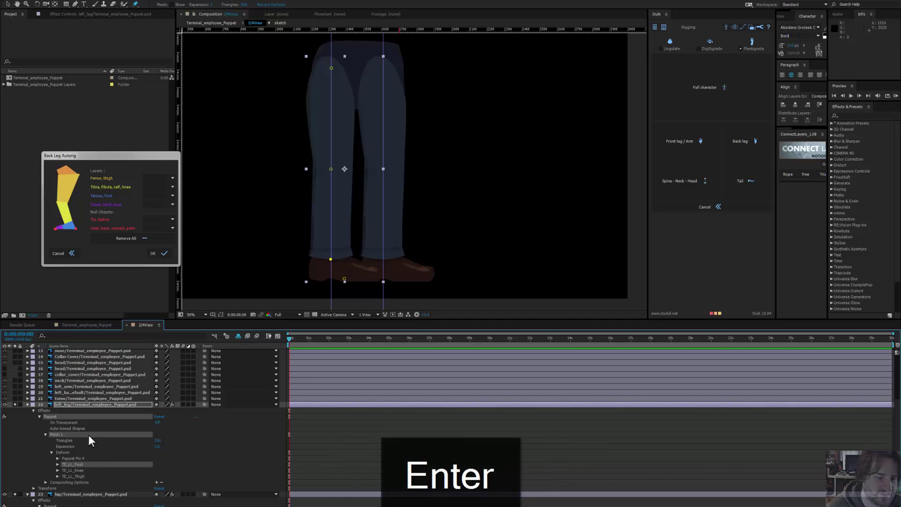
Step: Rename the left leg's lowest pin TE_LL_Toes, reusing the copied prefix
click(80, 458)
key(Return)
key(ctrl+v)
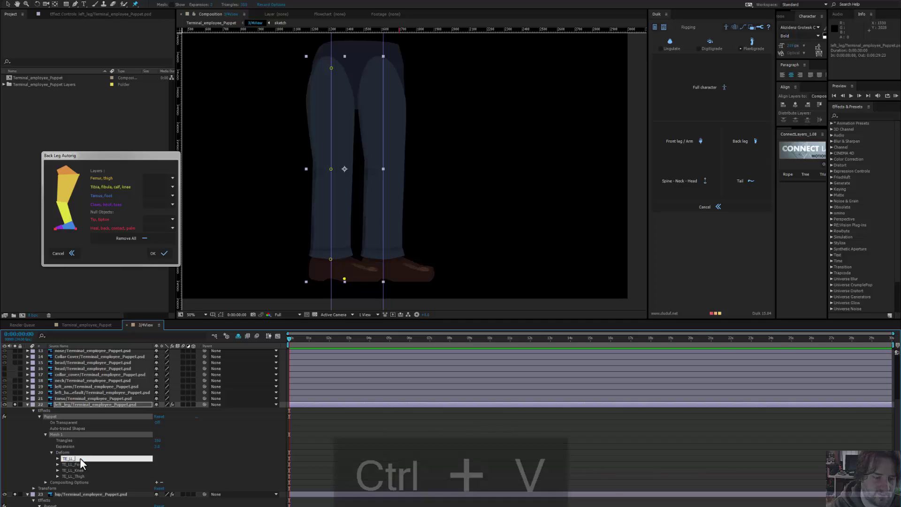
text(Toes)
key(Return)
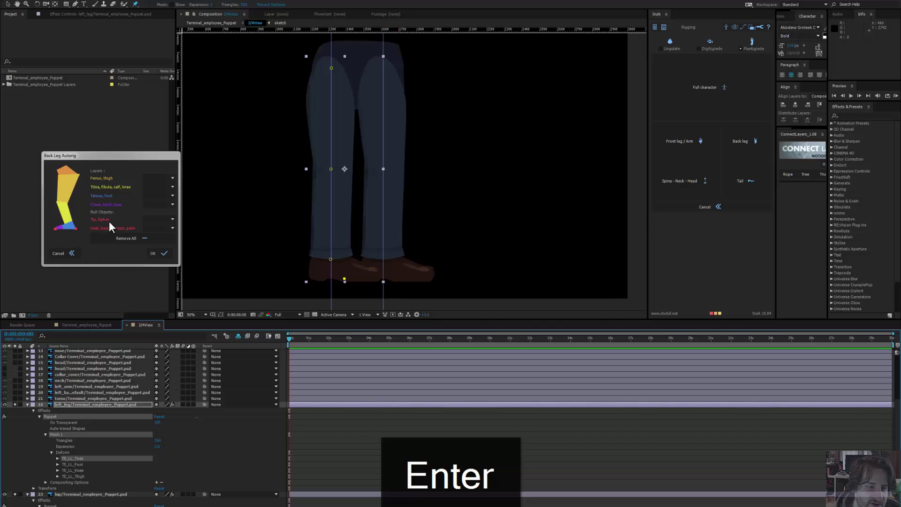
Step: Add a null object above the left_leg layer and place it below the feet, outside the composition frame
scroll(279, 292, down, 2)
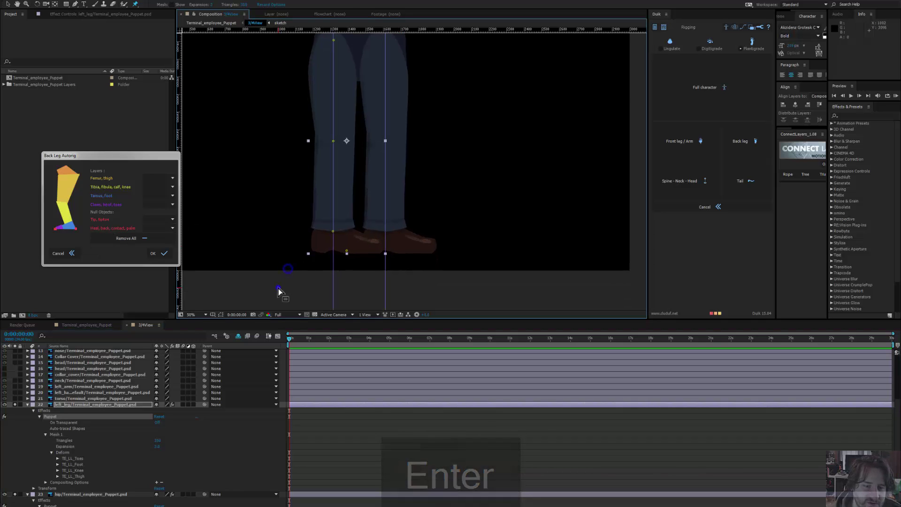
right_click(112, 452)
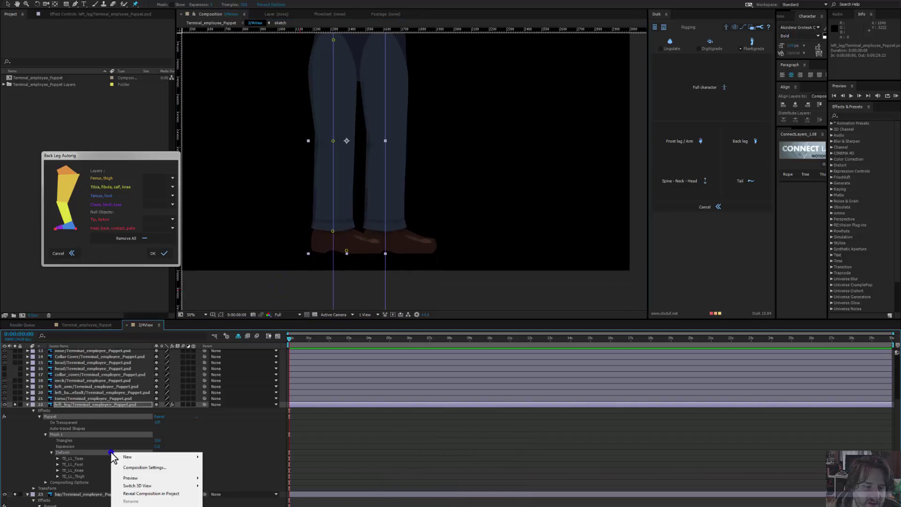
mouse_move(123, 458)
click(68, 500)
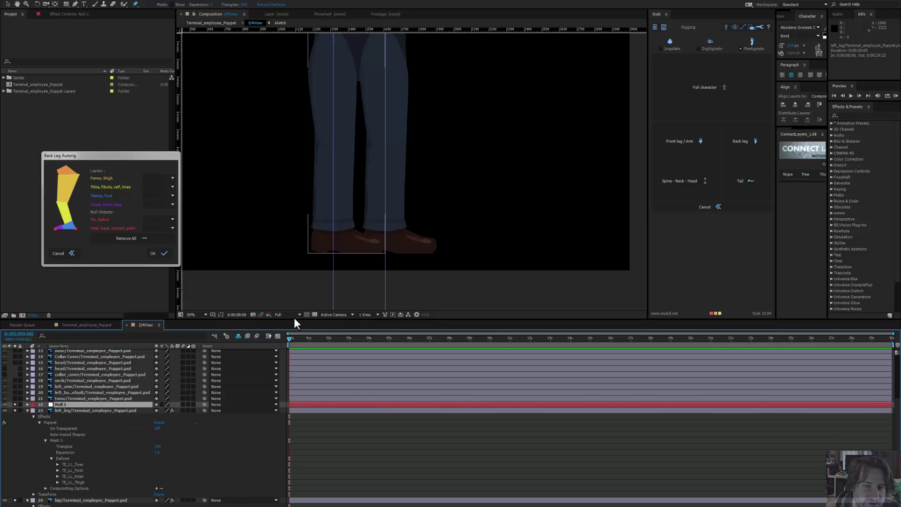
scroll(331, 211, down, 2)
drag(374, 151, 408, 300)
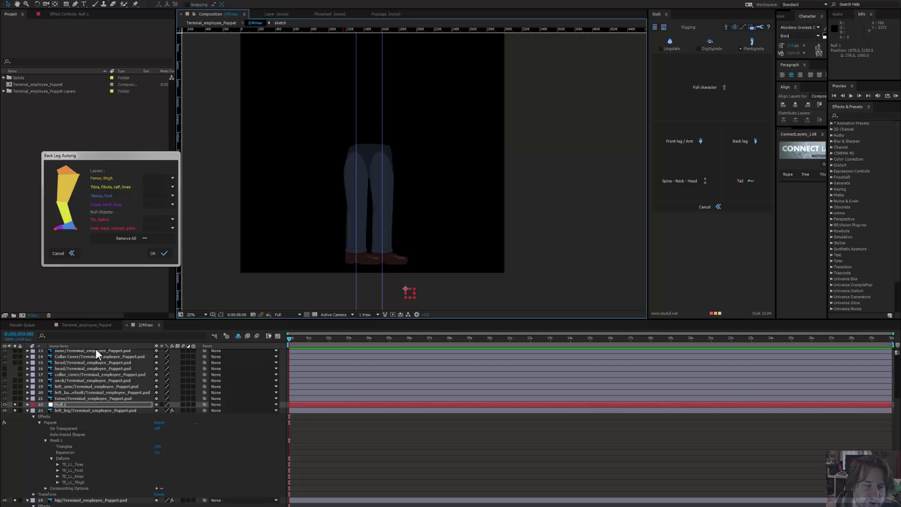
Step: Rename the null's source item in the Solids folder Null for DUIK
click(3, 78)
click(23, 84)
key(Return)
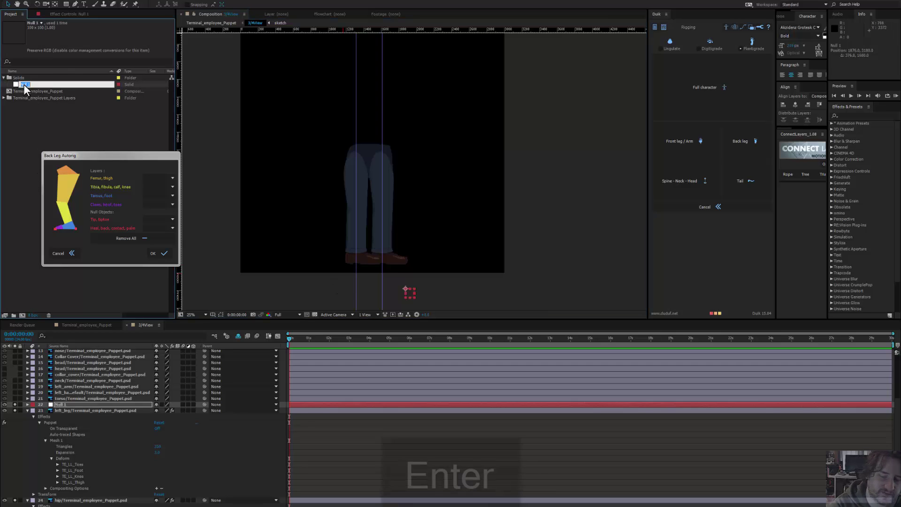
key(BackSpace)
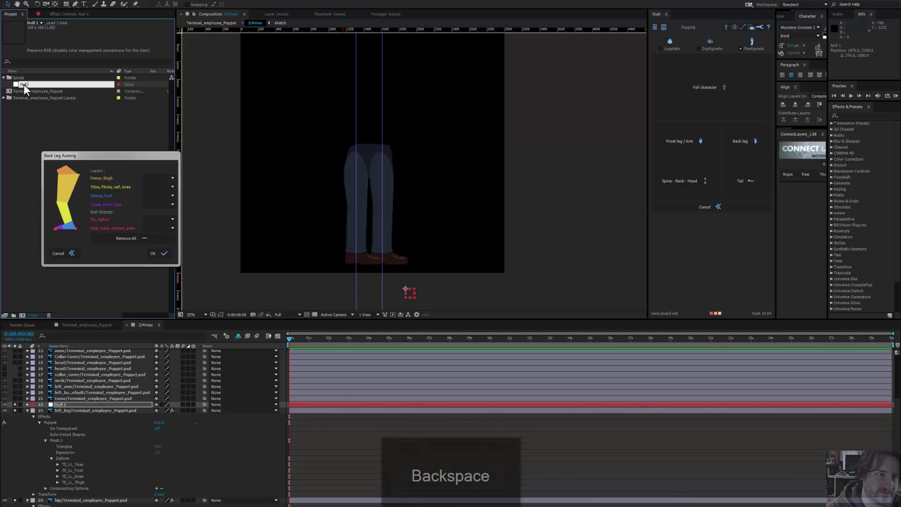
text(for DUIK)
key(Return)
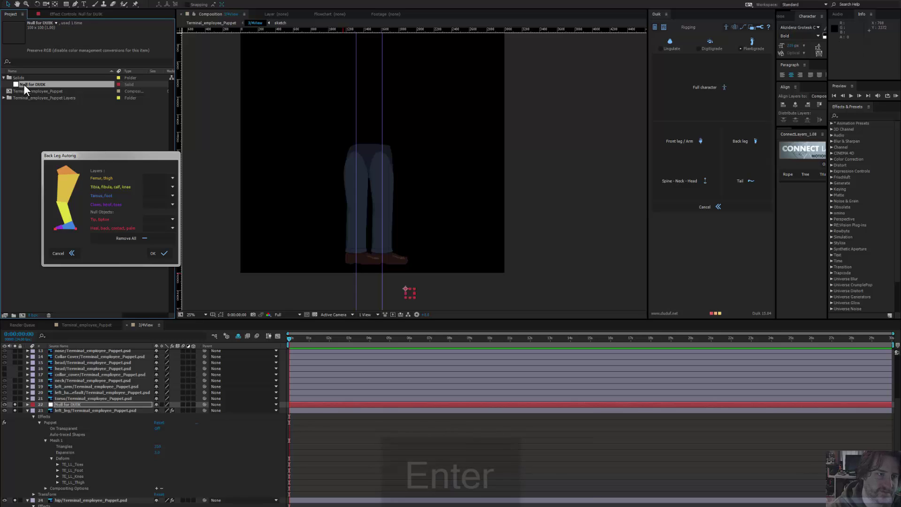
Step: Duplicate the Null for DUIK layer and move one of the nulls closer beneath the feet
scroll(425, 263, down, 1)
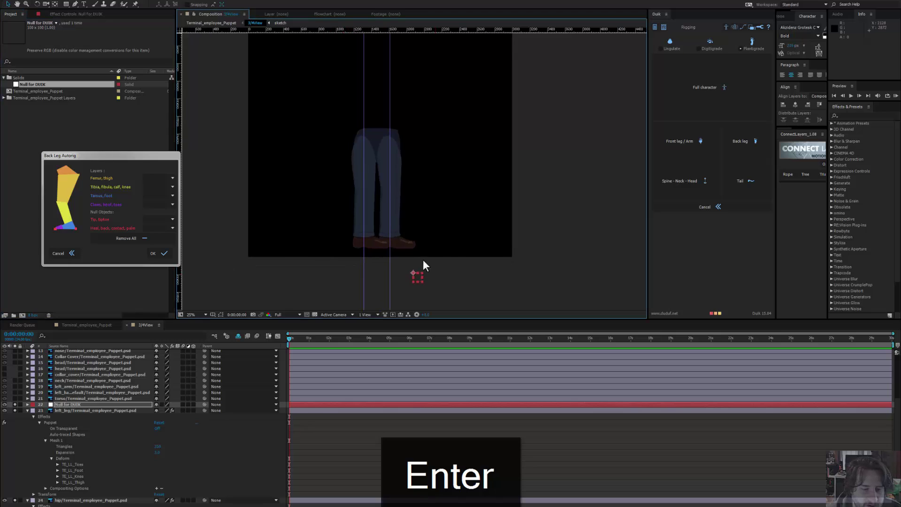
drag(418, 280, 382, 256)
key(ctrl+d)
scroll(382, 260, up, 1)
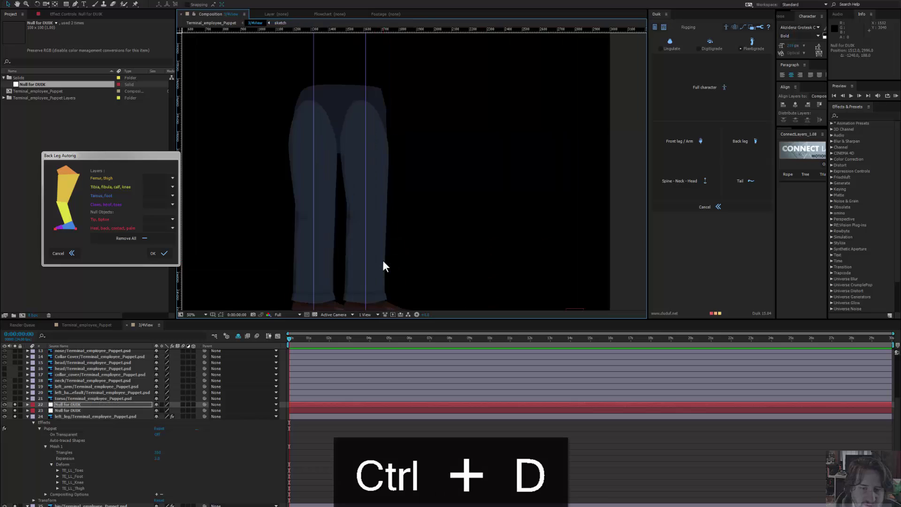
Step: Resize the Null for DUIK source to 50 by 50 pixels for all layers that use it
click(31, 85)
click(74, 3)
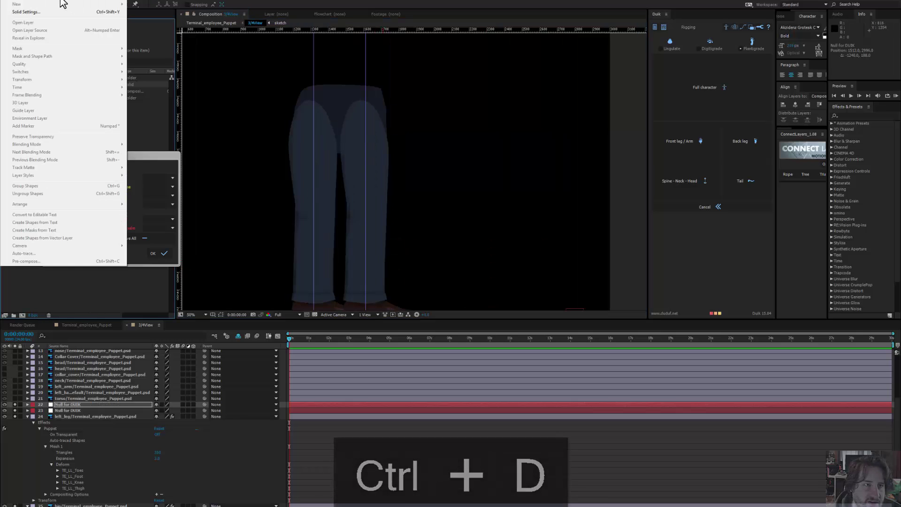
click(53, 15)
click(54, 22)
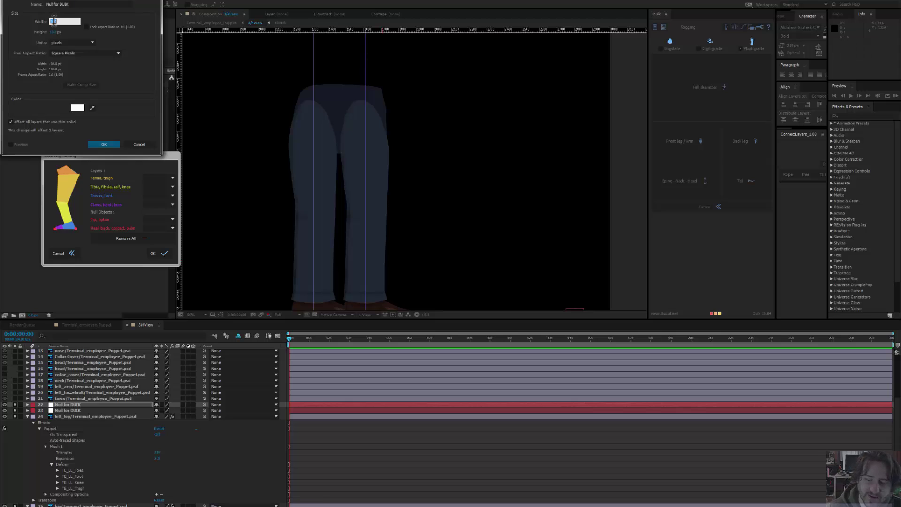
text(50)
key(Tab)
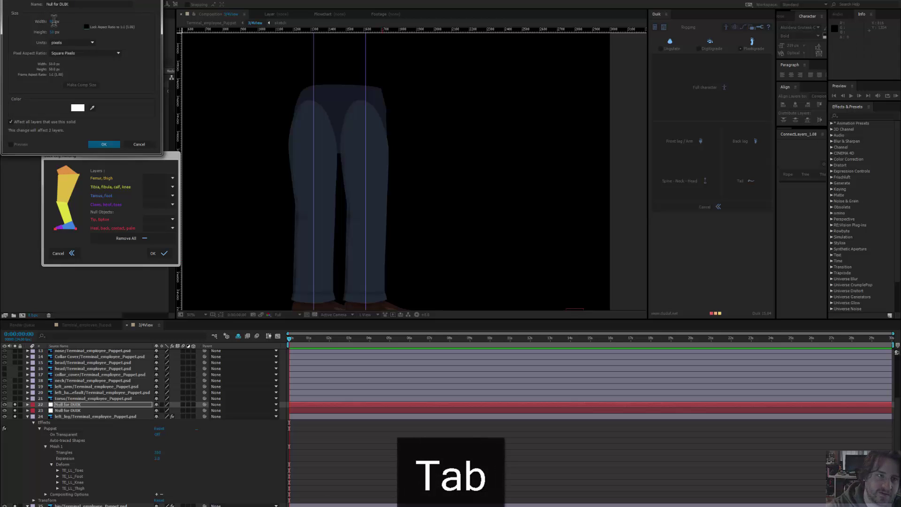
click(103, 144)
Step: Position the selected null at sole level beneath the toe tip of the left leg's shoe
scroll(430, 153, down, 3)
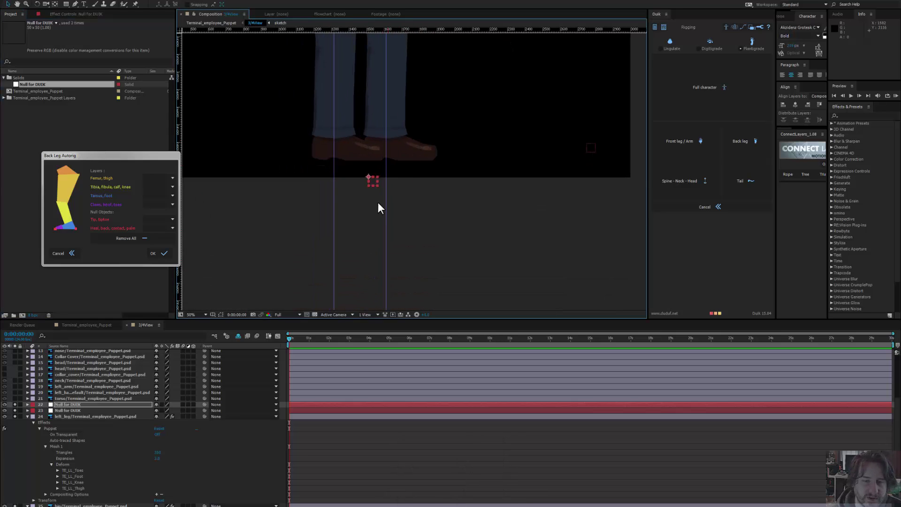
scroll(380, 188, up, 2)
drag(327, 193, 366, 163)
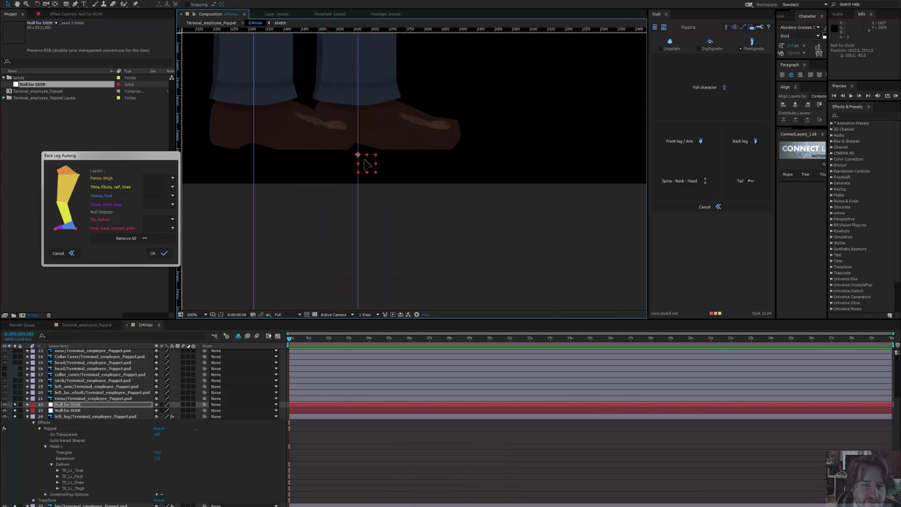
scroll(354, 165, up, 4)
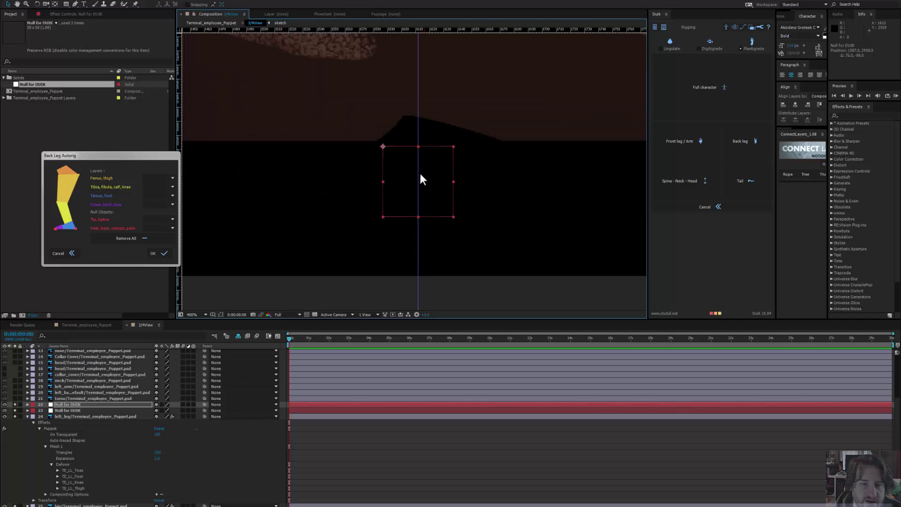
drag(421, 177, 509, 227)
scroll(508, 228, down, 2)
drag(416, 169, 363, 244)
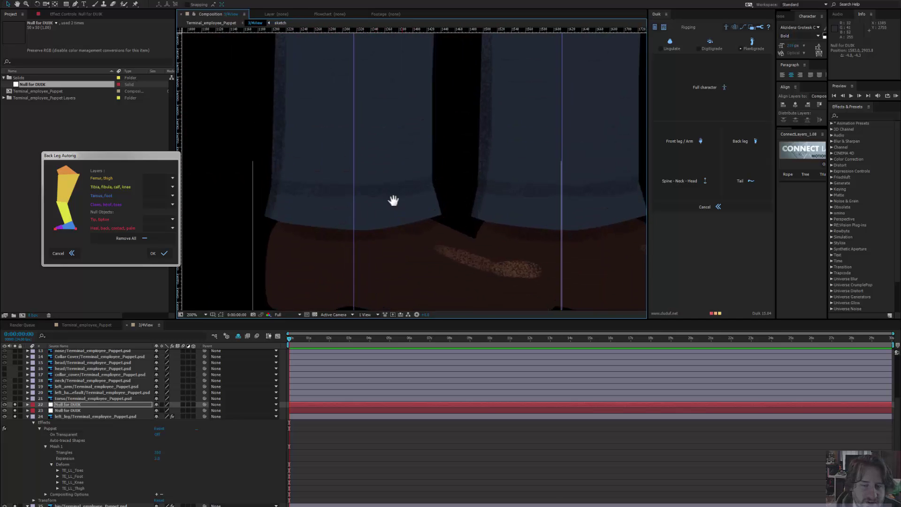
drag(394, 199, 315, 95)
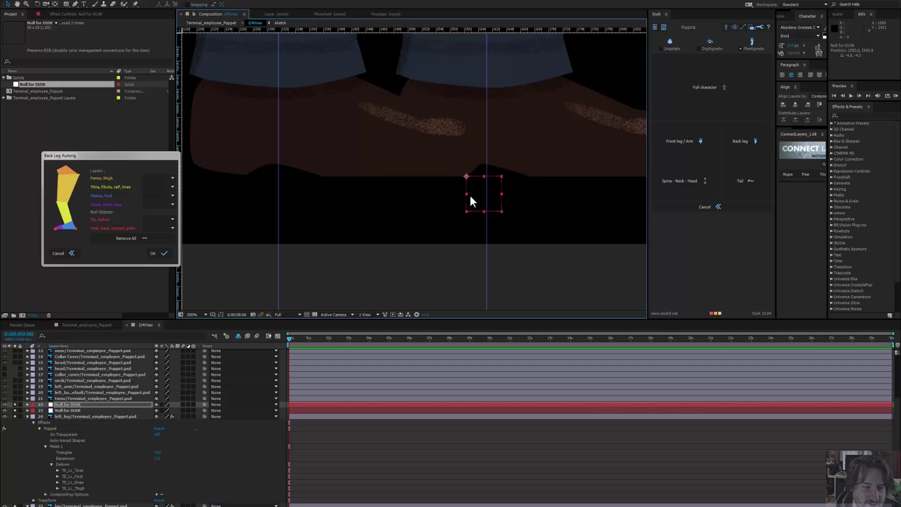
Step: Duplicate the toe-tip null and place the copy at sole level beneath the back of the same shoe's heel
key(ctrl+d)
drag(473, 194, 201, 198)
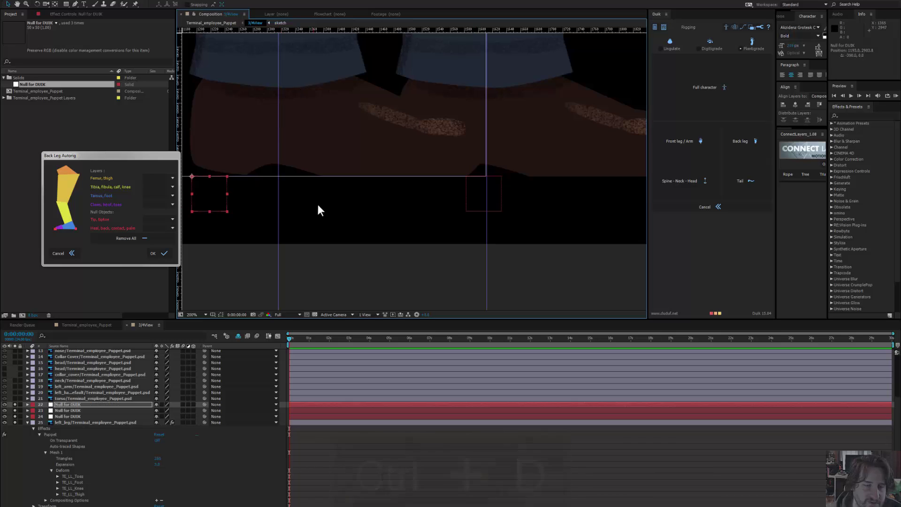
drag(317, 207, 382, 198)
Step: Rename the null layer at the heel TE_LL_Heel
click(61, 404)
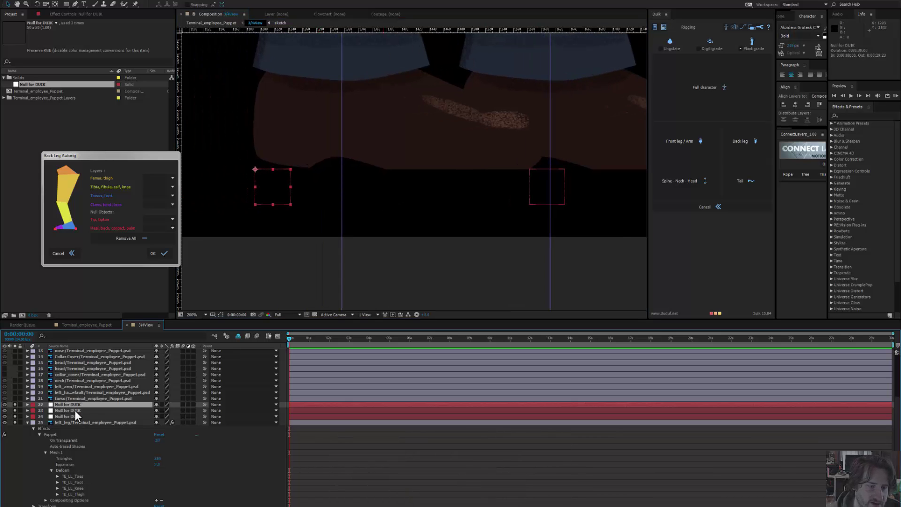
key(Return)
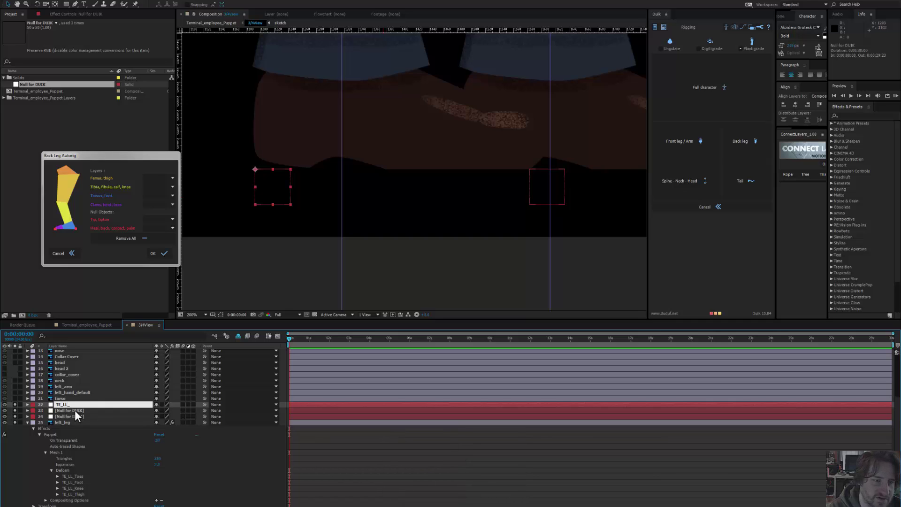
text(el)
key(Return)
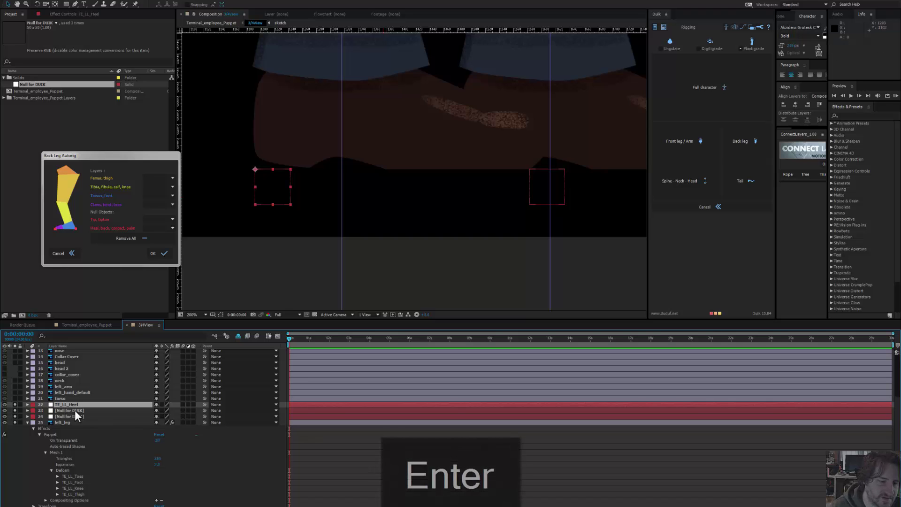
double_click(74, 410)
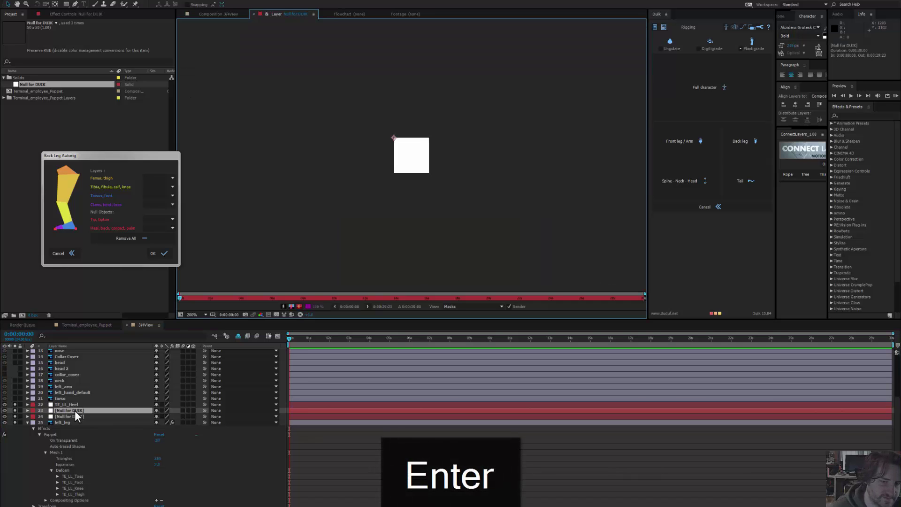
click(225, 18)
key(Return)
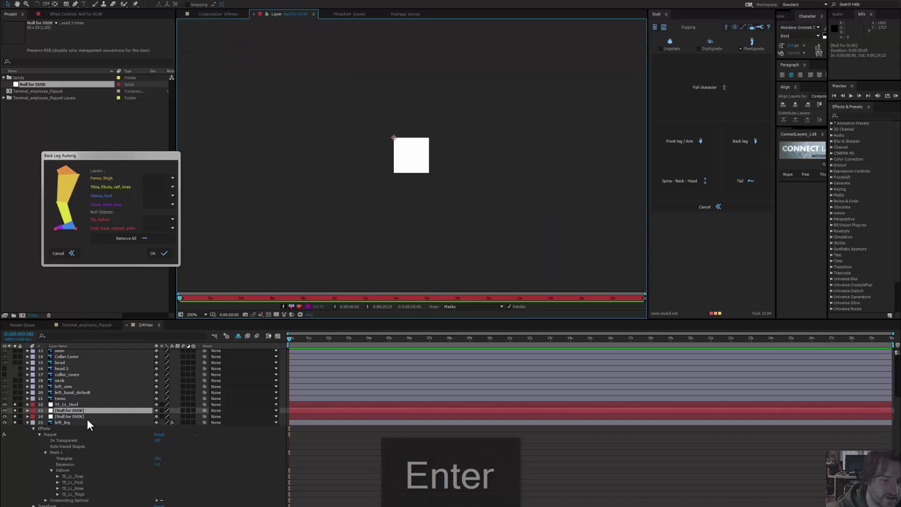
click(213, 11)
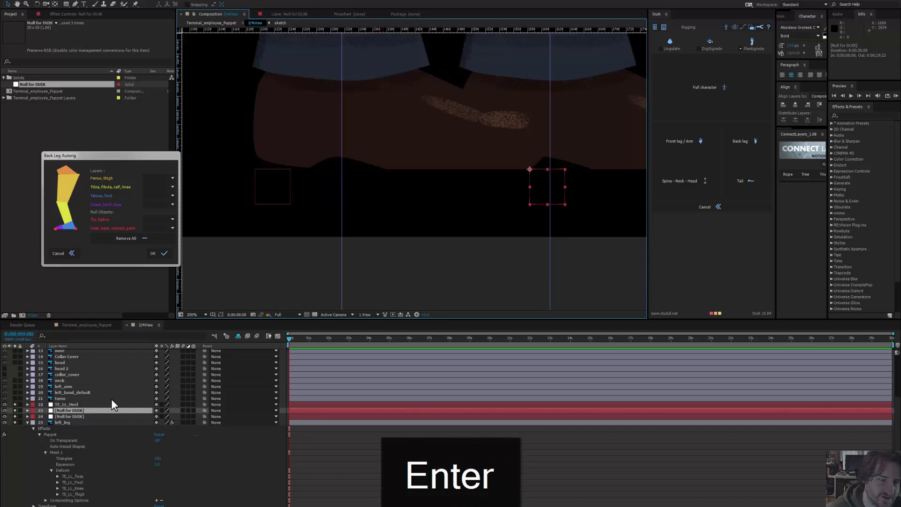
Step: Rename the null layer at the shoe's toe tip TE_LL_Tiptoe
click(68, 413)
key(Return)
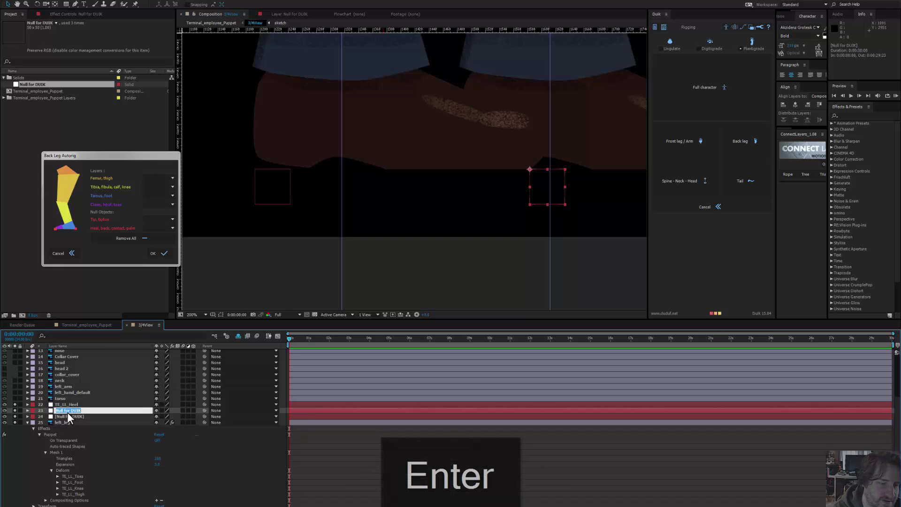
text(TE_LL)
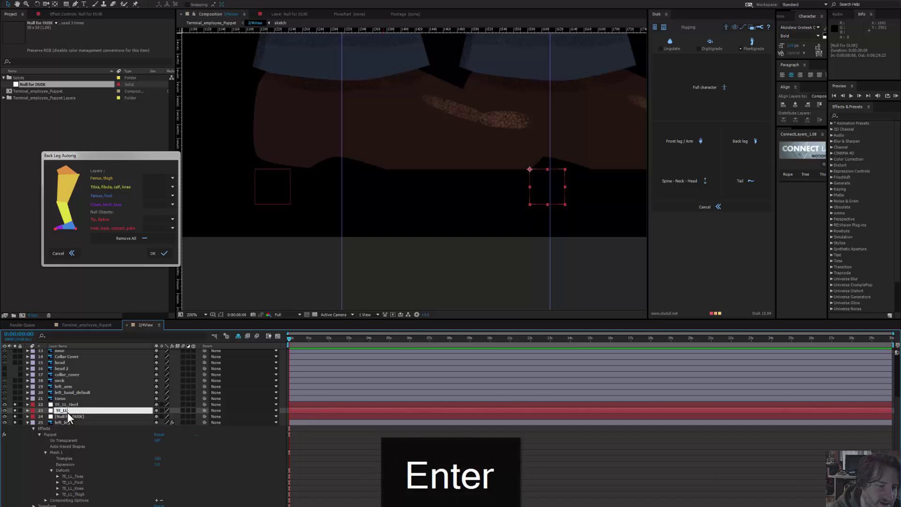
text(_)
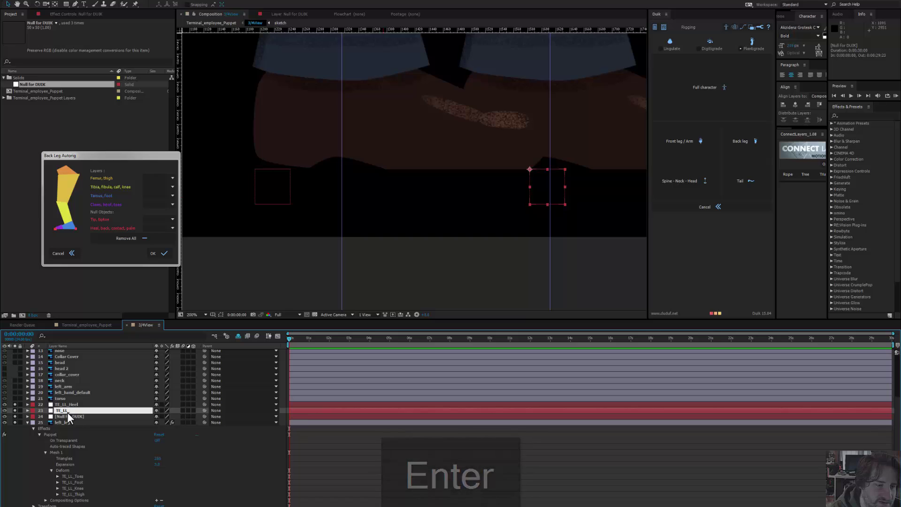
text(Tiptoe)
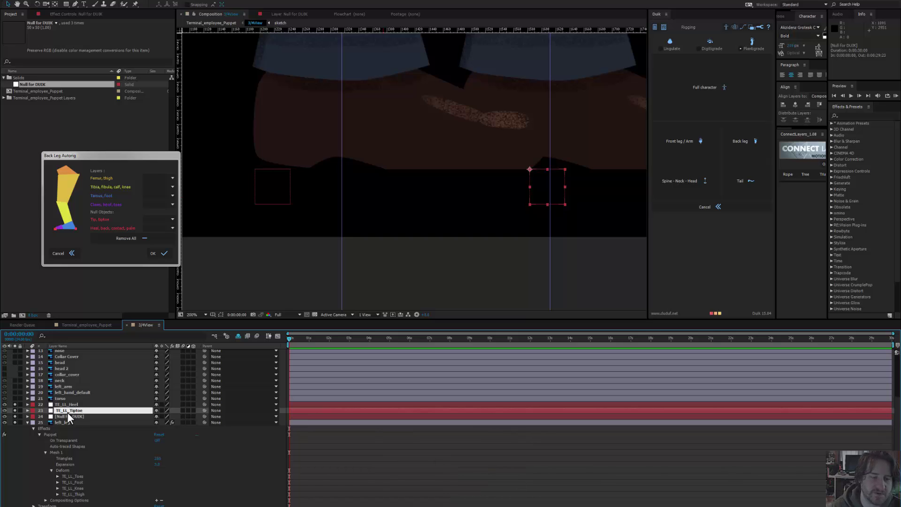
click(87, 416)
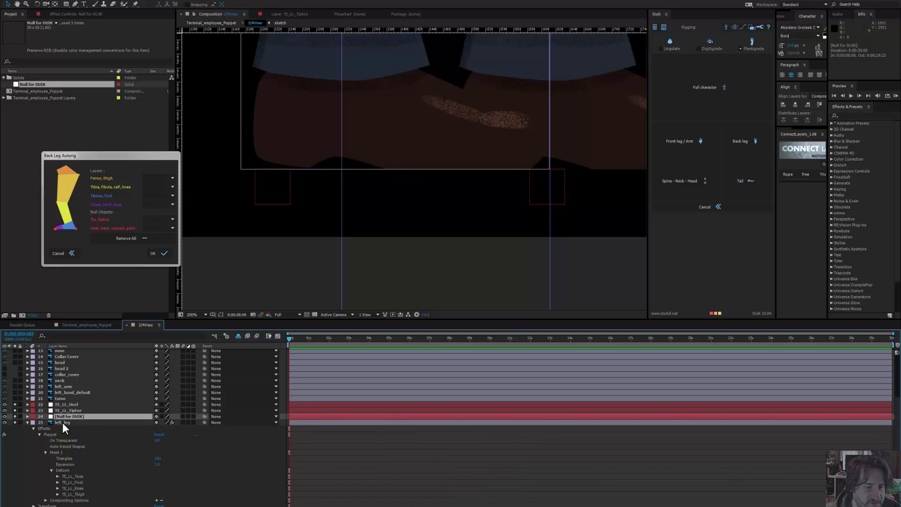
Step: Create Duik bones for the puppet pins of the left_leg layer
click(63, 422)
scroll(322, 172, down, 2)
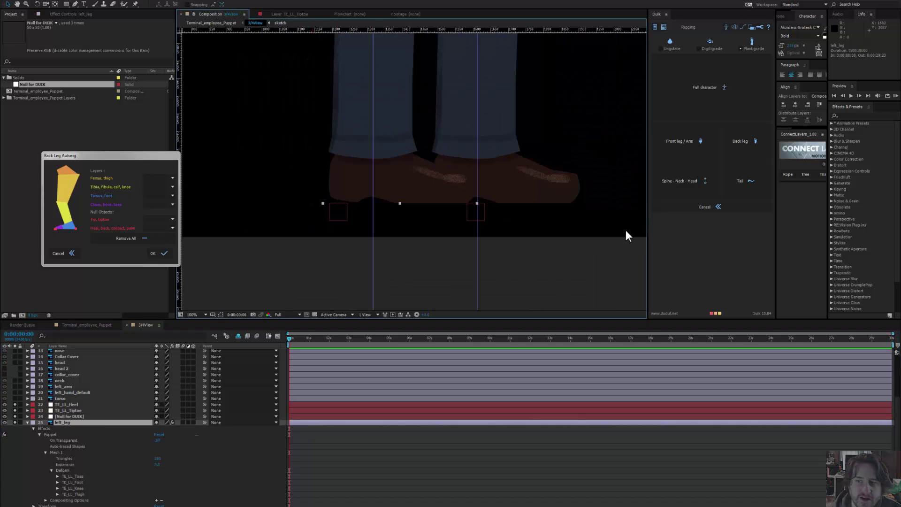
drag(412, 185, 374, 270)
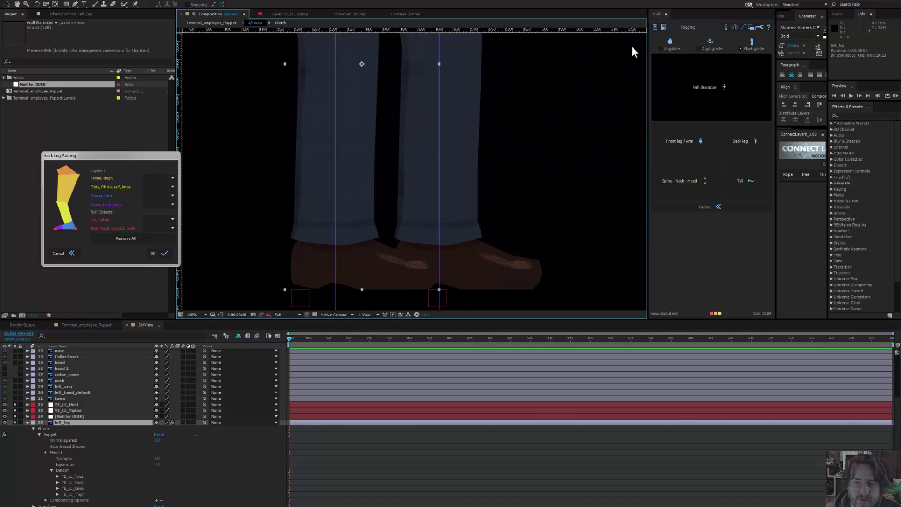
click(728, 27)
click(738, 145)
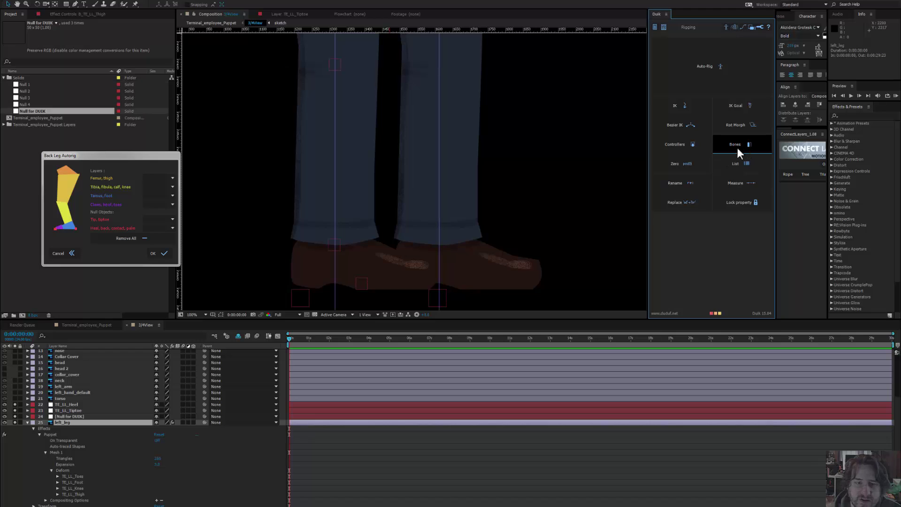
Step: Apply Duik's plantigrade Back Leg Autorig to TE_LL_Heel, TE_LL_Tiptoe and the toes, foot, knee and thigh bones, replacing the empty autorig dialog
click(72, 404)
ctrl+click(72, 411)
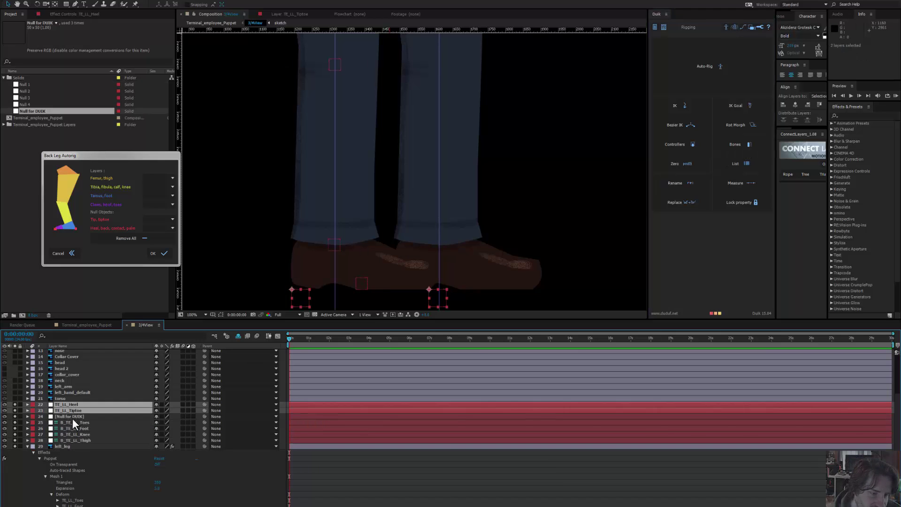
ctrl+click(72, 422)
ctrl+click(74, 429)
ctrl+click(74, 434)
ctrl+click(75, 440)
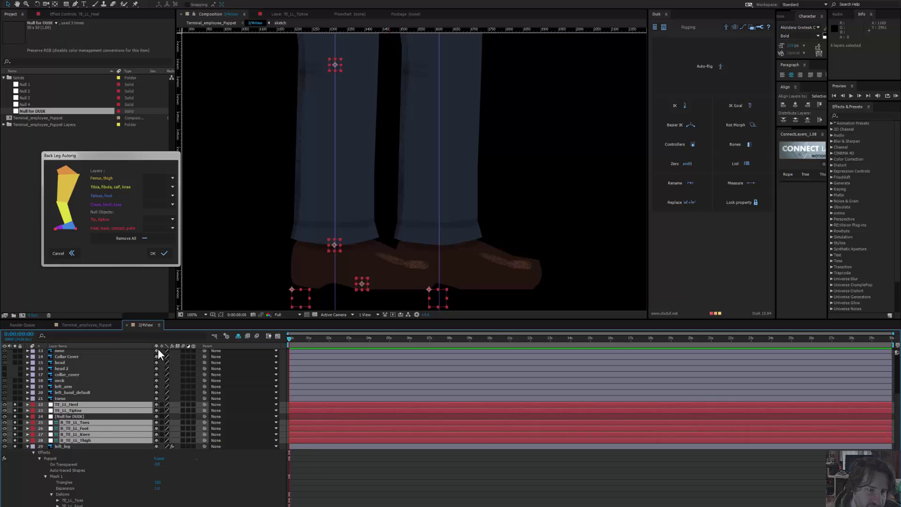
click(150, 253)
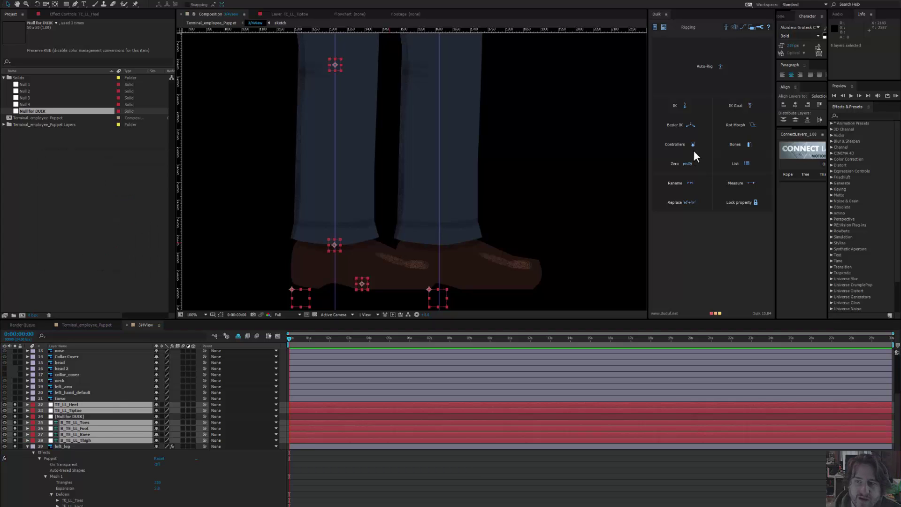
click(705, 66)
click(749, 141)
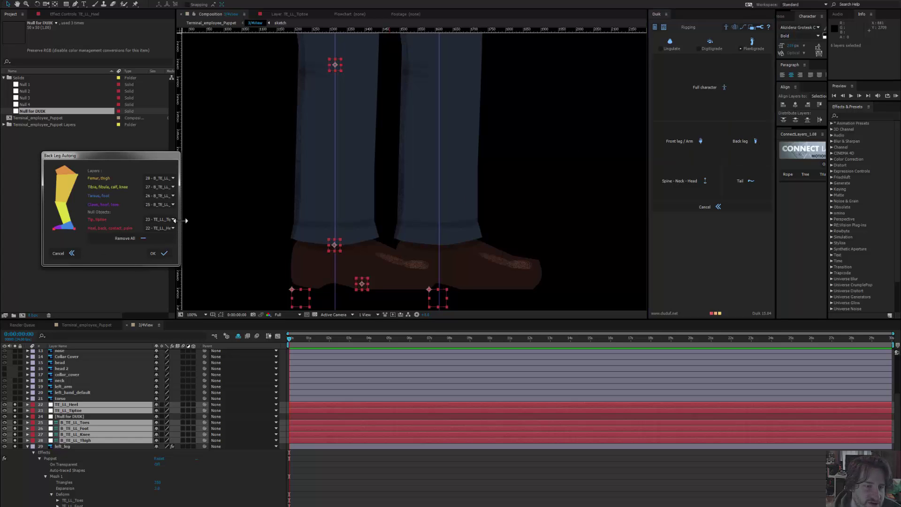
drag(180, 221, 212, 223)
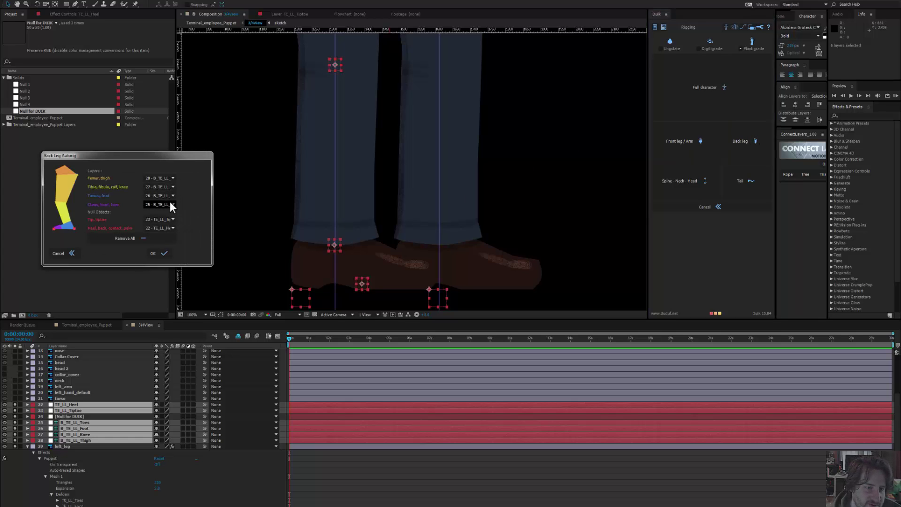
click(159, 253)
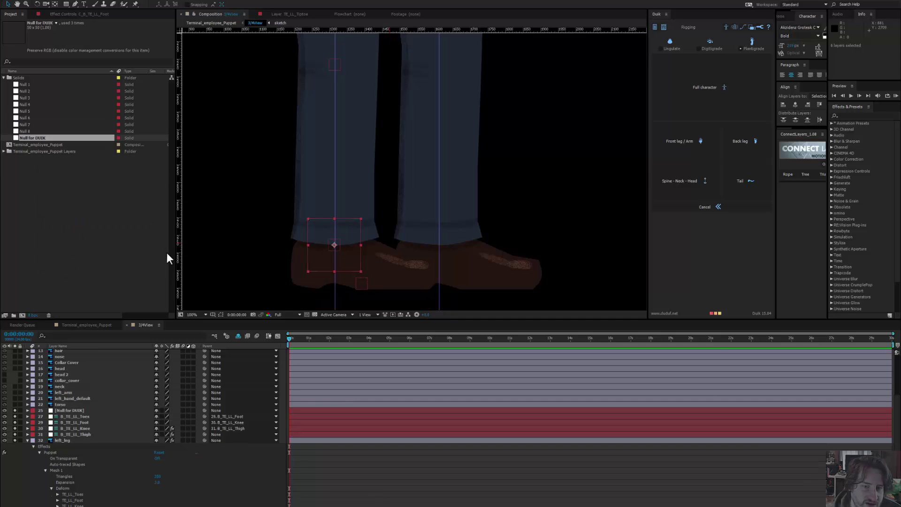
scroll(348, 240, down, 3)
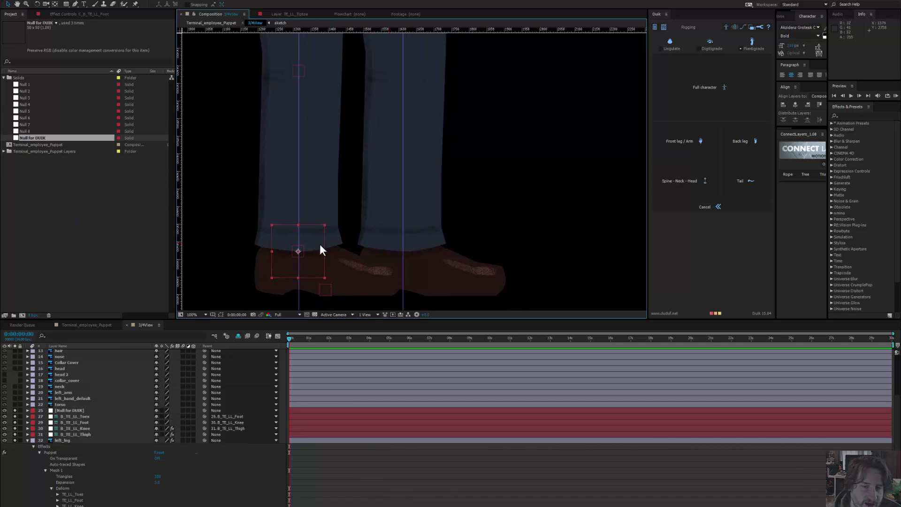
Step: Test the left leg rig by moving its foot controller backward, and undo the move
drag(310, 222, 261, 222)
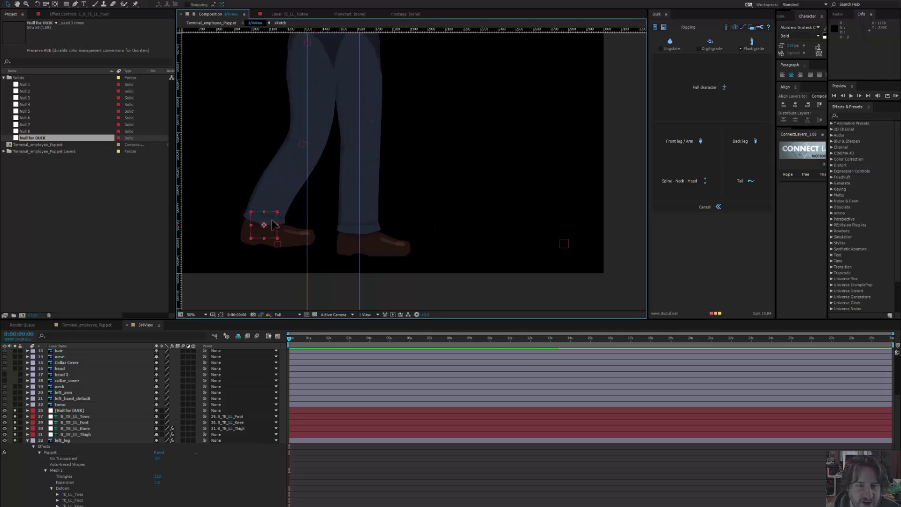
key(ctrl+z)
drag(340, 151, 332, 197)
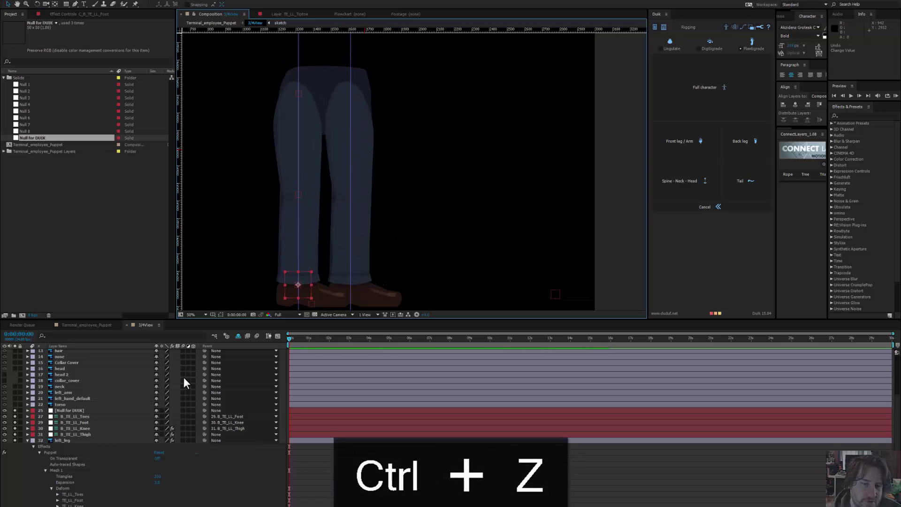
Step: Duplicate the spare Null for DUIK layer and place the copy beneath the right leg's shoe
click(360, 200)
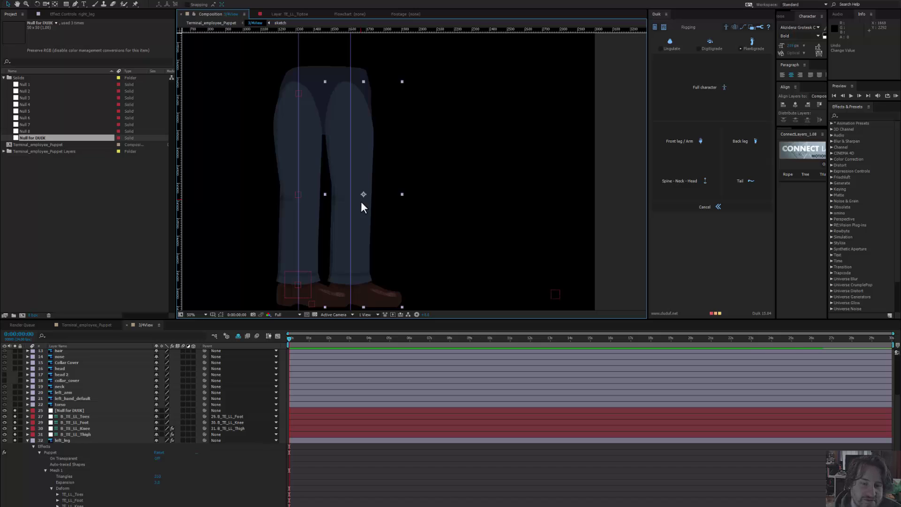
drag(361, 201, 343, 172)
click(537, 270)
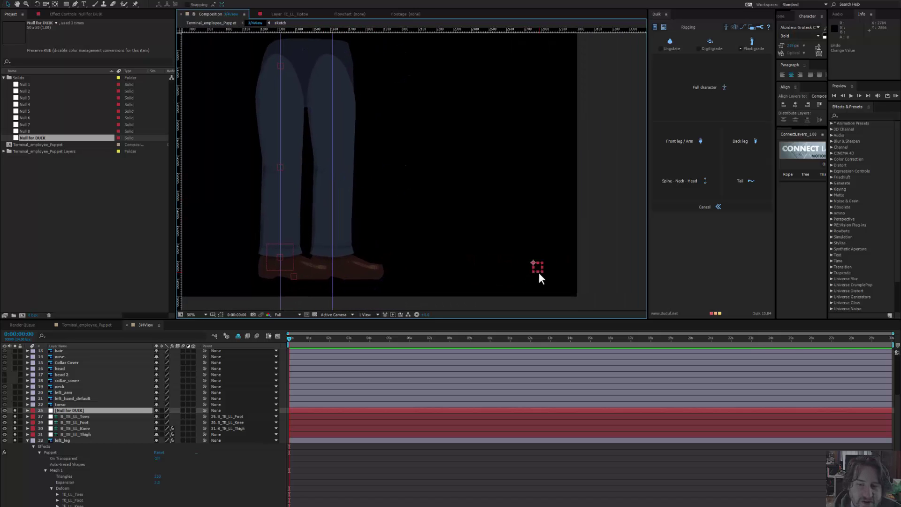
key(ctrl+d)
drag(539, 270, 347, 285)
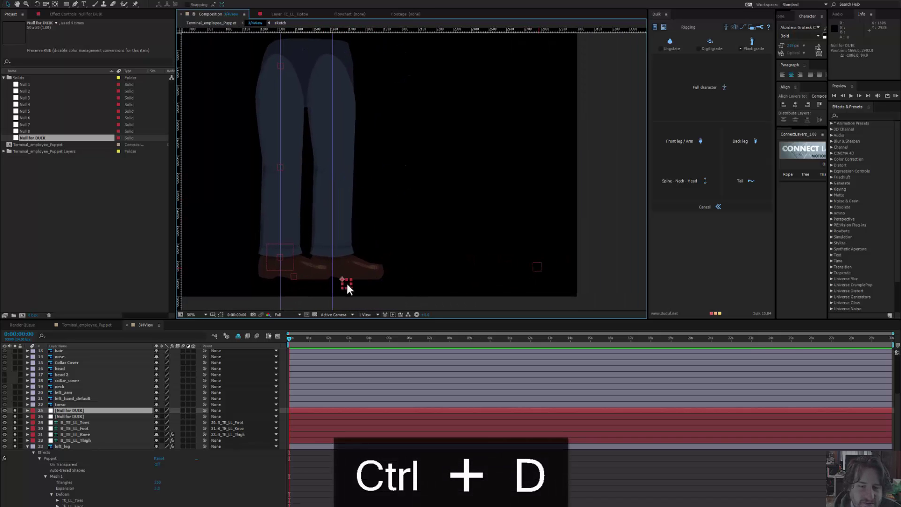
Step: Lower the left_leg layer's opacity to 50%
click(309, 264)
key(t)
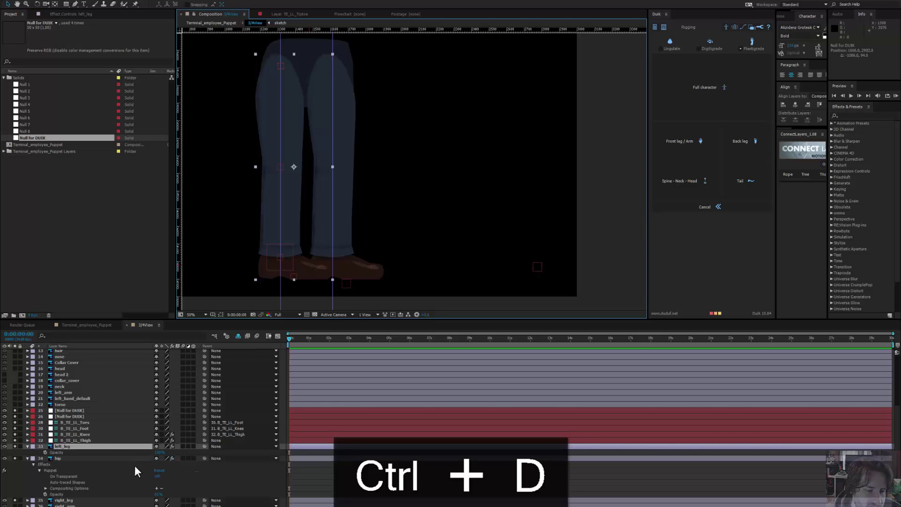
drag(159, 453, 142, 453)
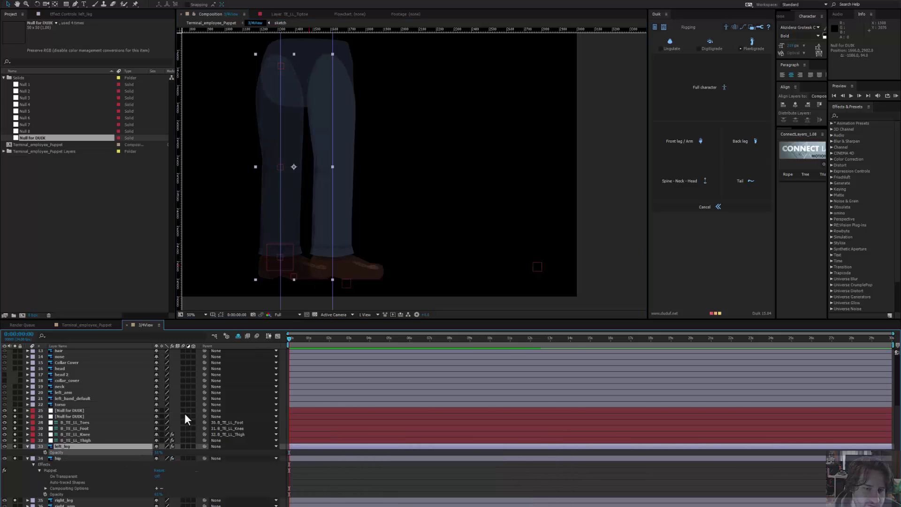
Step: Position the null at the right shoe's toe tip and place a duplicate of it at the shoe's heel
scroll(371, 214, up, 2)
scroll(409, 195, up, 1)
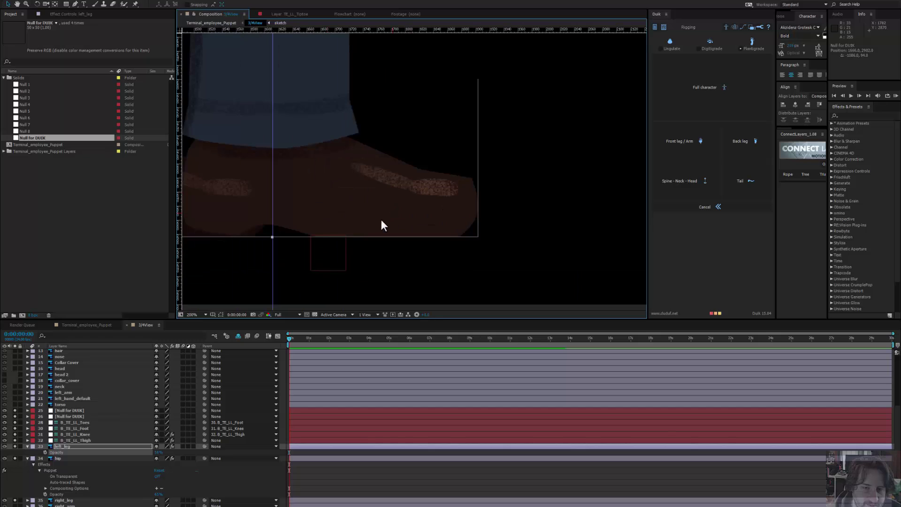
drag(329, 255, 299, 244)
key(ctrl+d)
drag(400, 183, 394, 210)
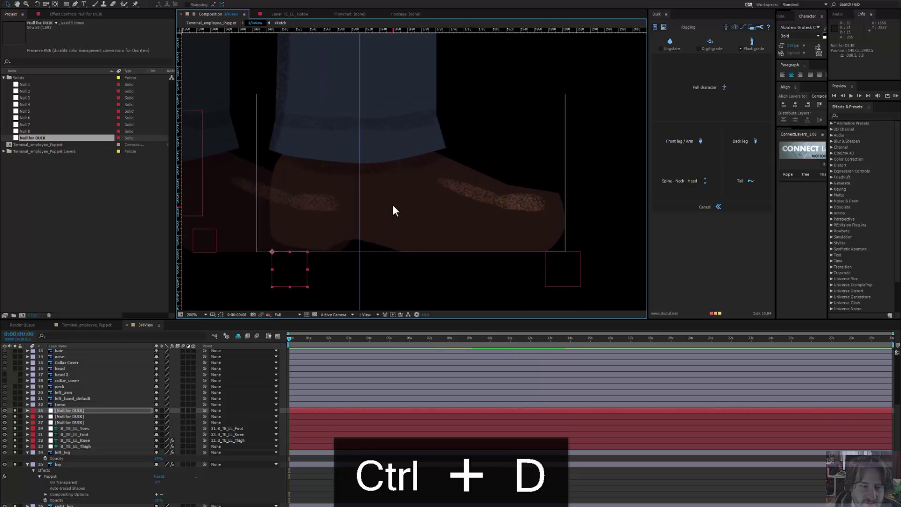
Step: Rename the null layer at the right shoe's heel TE_RL_Heel
double_click(109, 412)
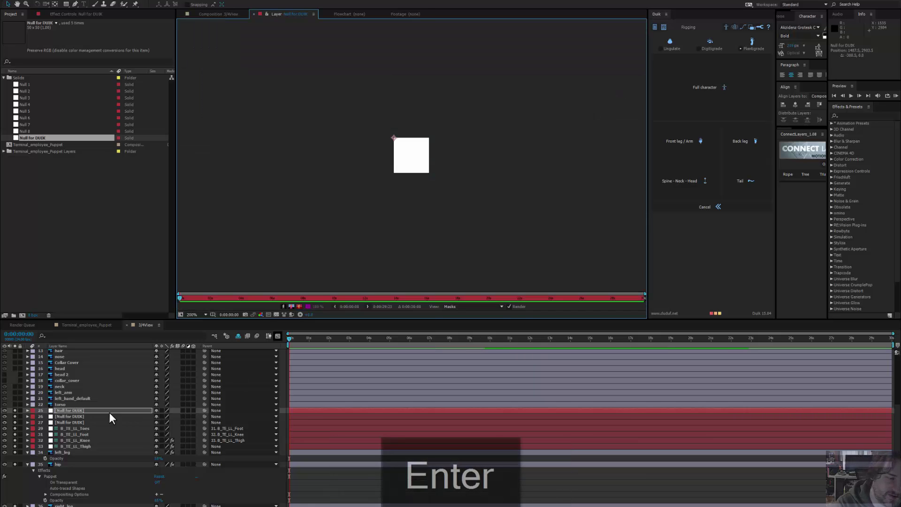
click(222, 19)
text(T)
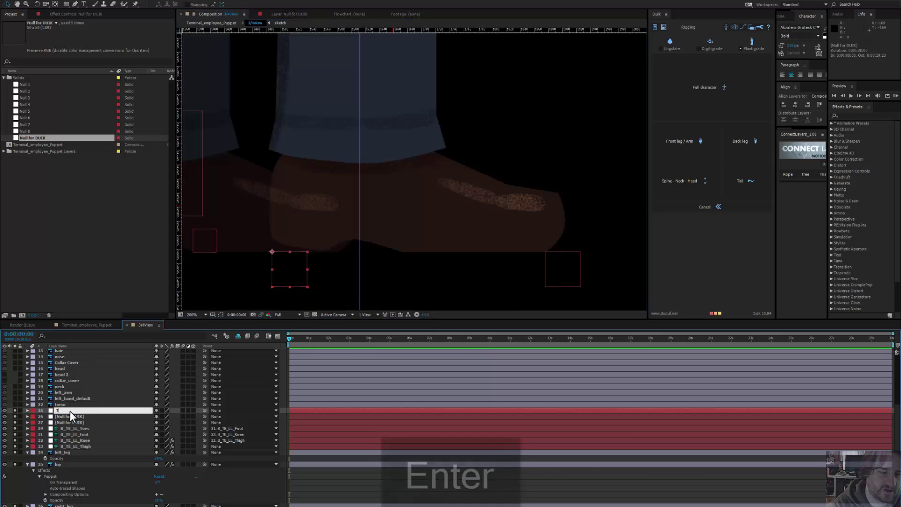
text(E_R)
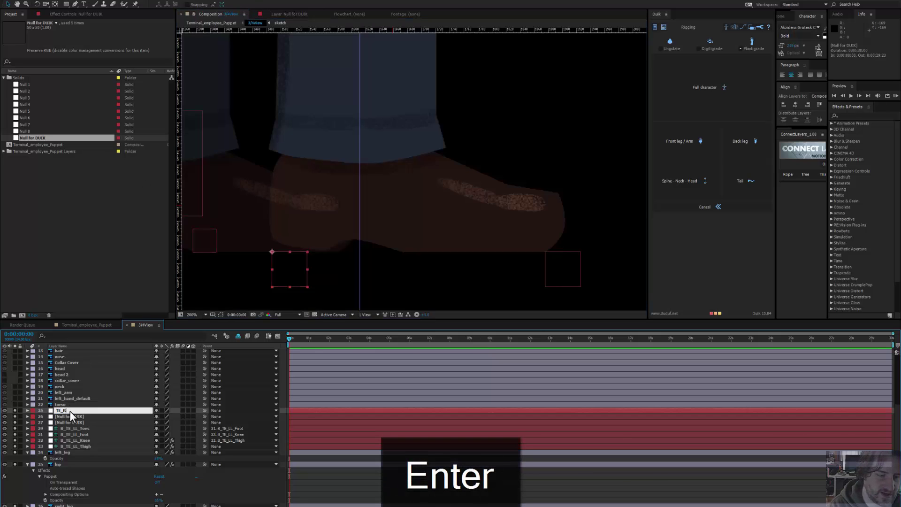
text(L_Heel)
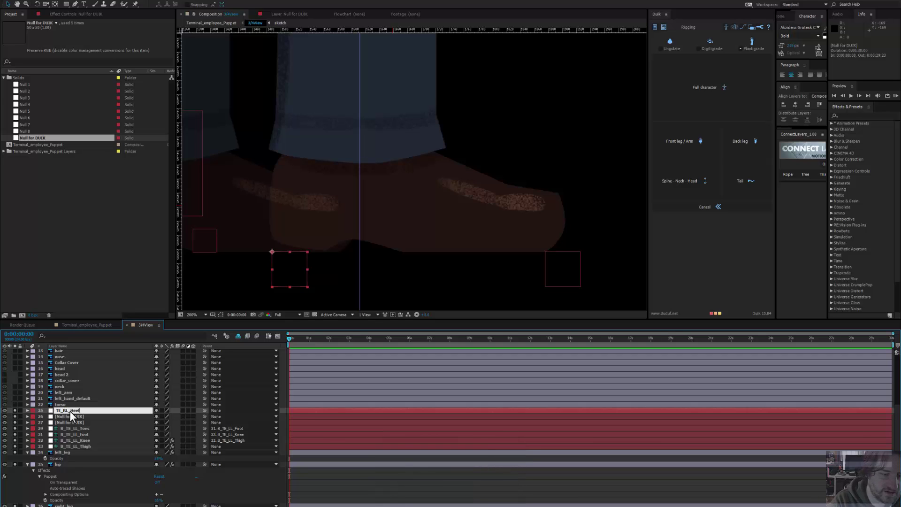
Step: Copy the TE_RL_ prefix from the heel null's name and use it to rename the toe-tip null TE_RL_Tiptoe
key(Left)
key(shift+Left)
key(shift+Left)
key(shift+Left)
key(shift+Left)
key(shift+Left)
key(shift+Left)
key(ctrl+c)
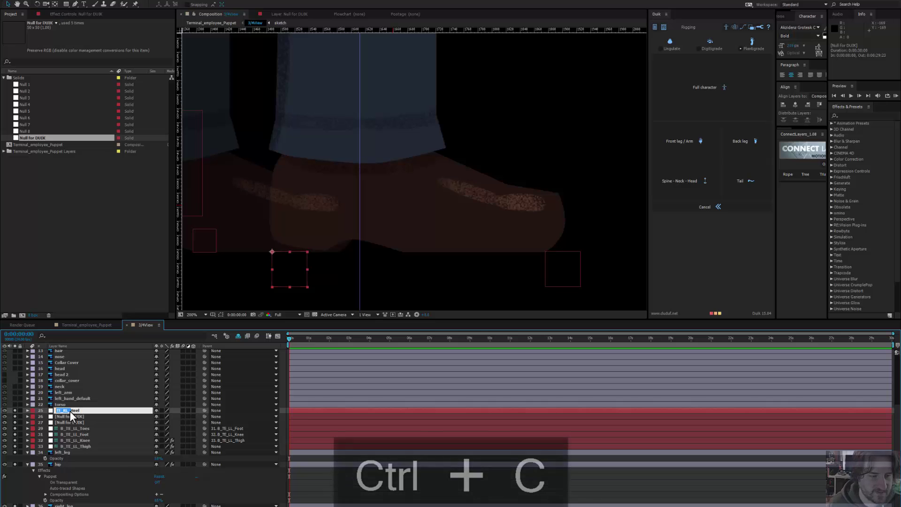
click(79, 416)
key(Return)
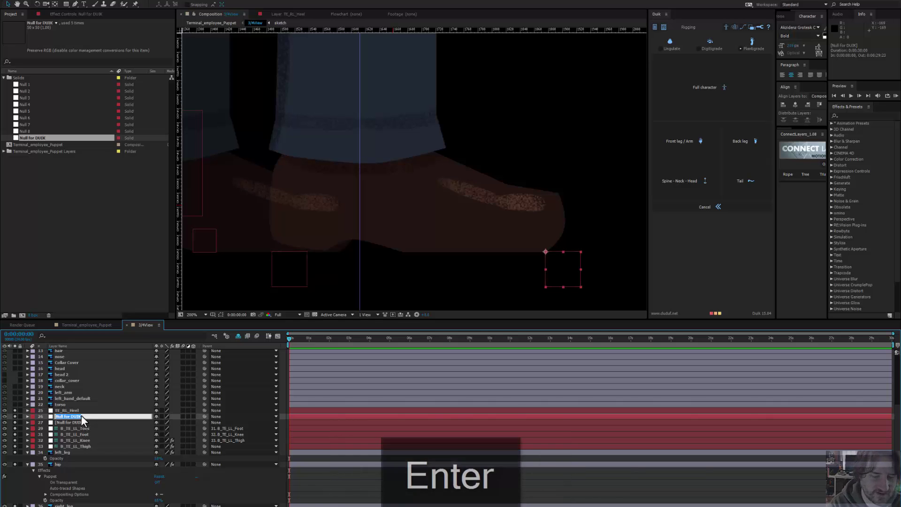
key(ctrl+v)
text(Tiptoe)
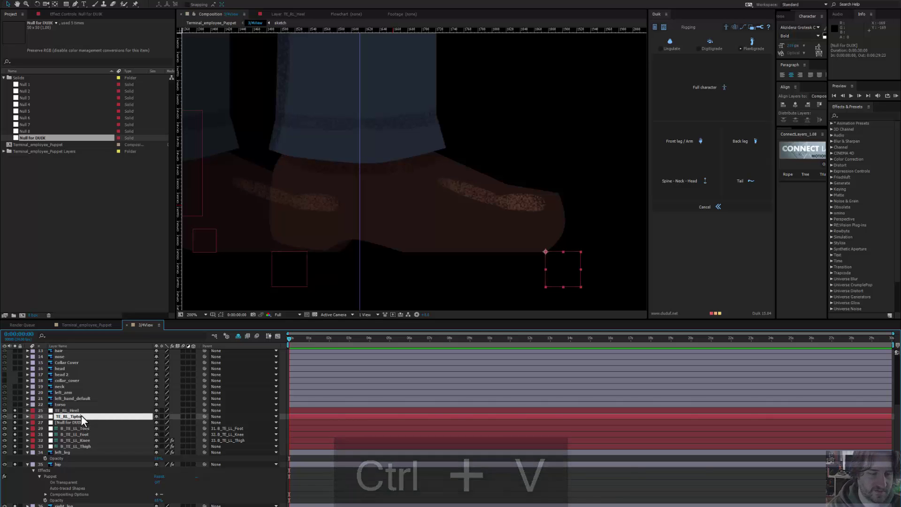
key(Return)
Step: Add four puppet pins to the right_leg layer: at the thigh top, knee, ankle and ball of the foot
click(477, 194)
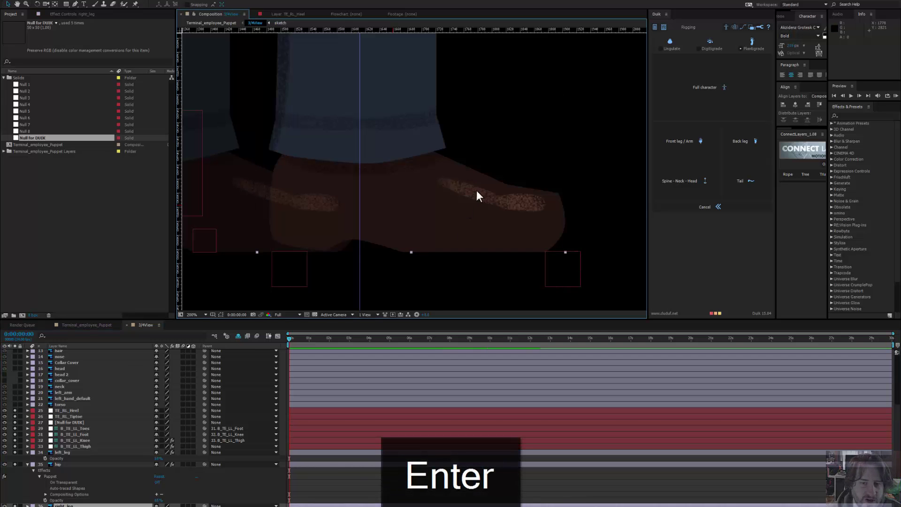
scroll(477, 190, down, 4)
drag(466, 145, 449, 228)
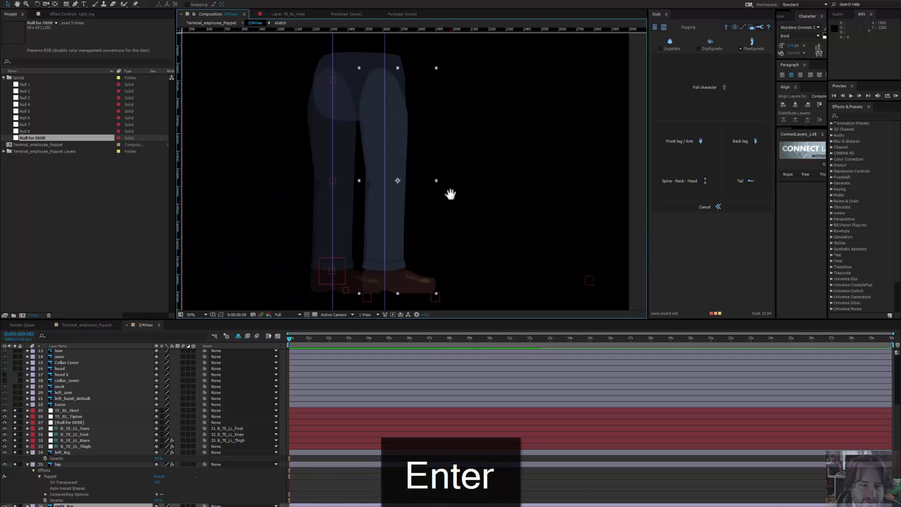
drag(450, 196, 451, 186)
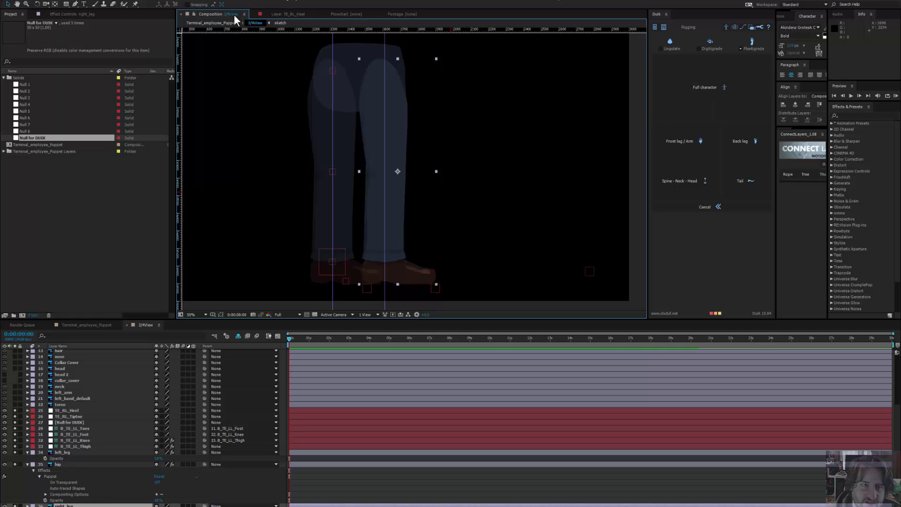
click(135, 4)
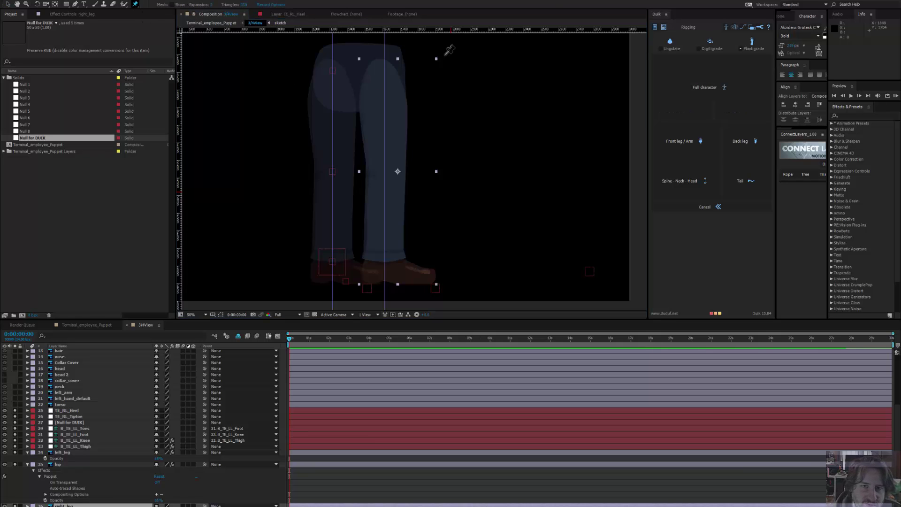
click(384, 70)
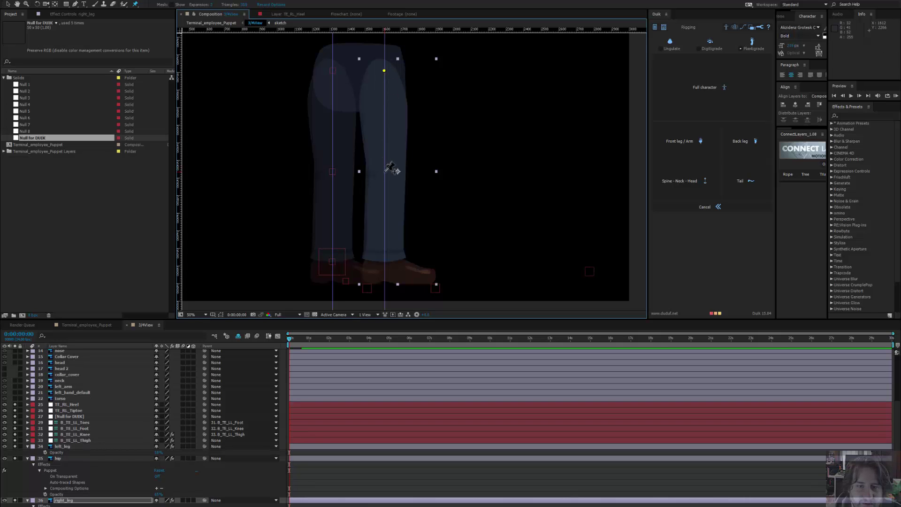
click(385, 171)
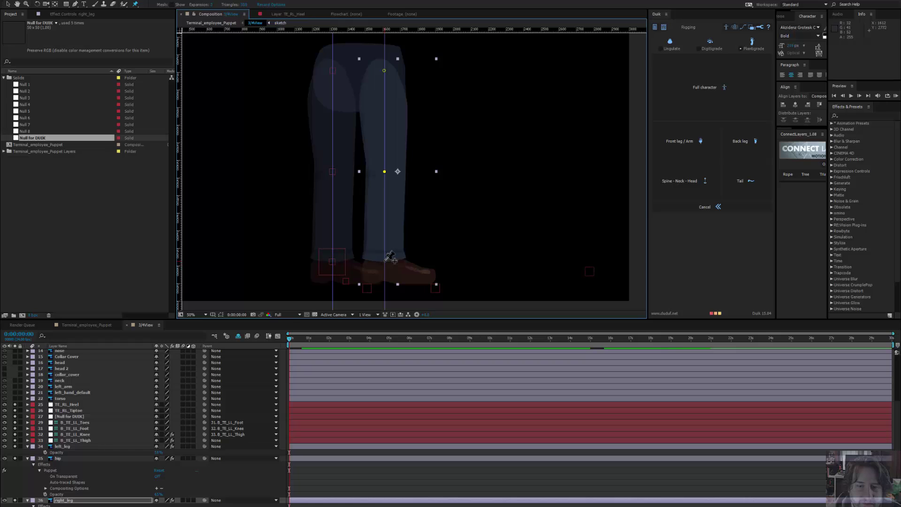
click(385, 260)
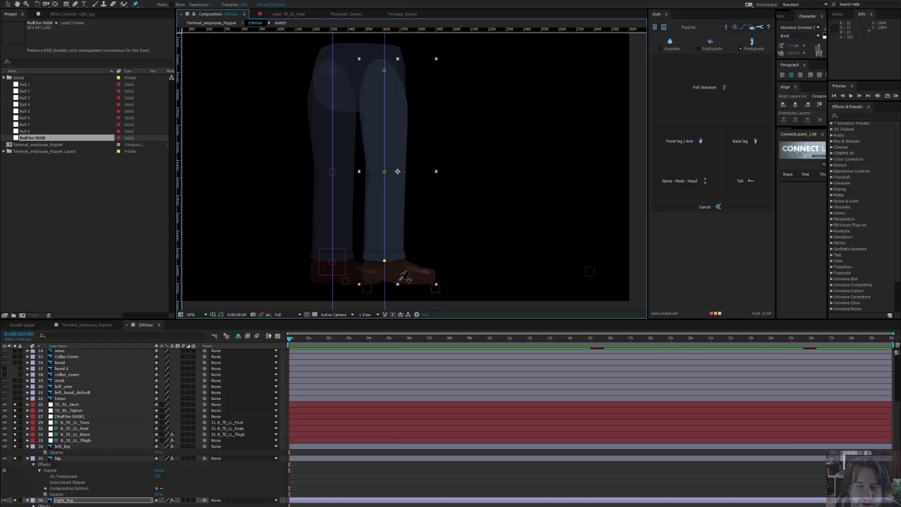
click(398, 281)
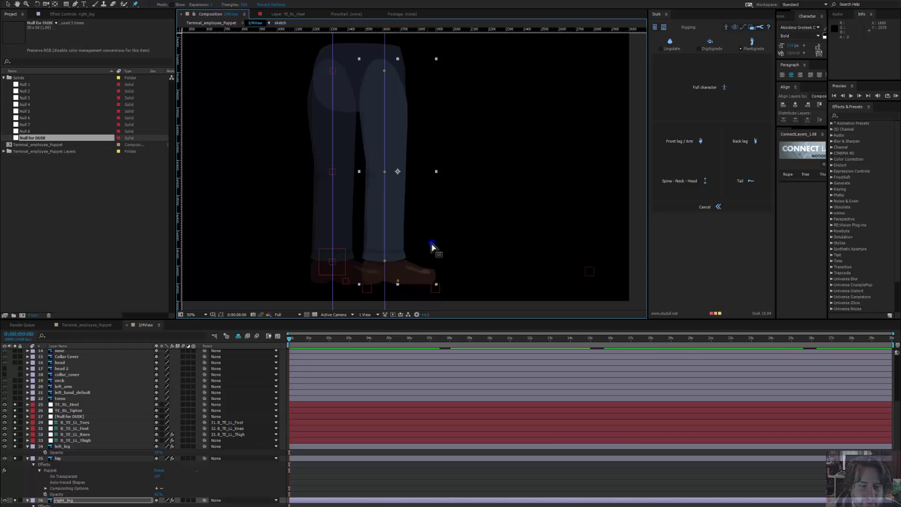
Step: Reveal the right_leg layer's deform pins and rename the pin at the thigh top TE_RL_Thigh
scroll(76, 498, down, 1)
scroll(76, 497, down, 1)
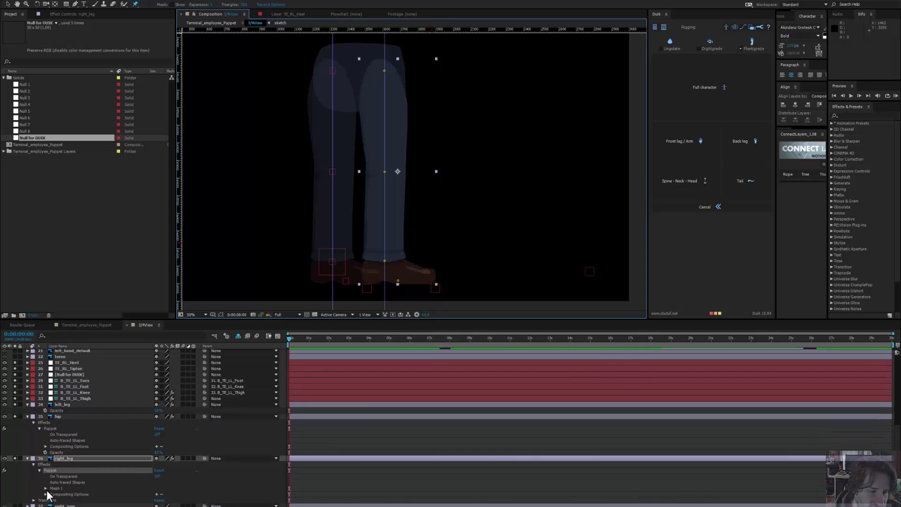
click(46, 488)
scroll(83, 496, down, 1)
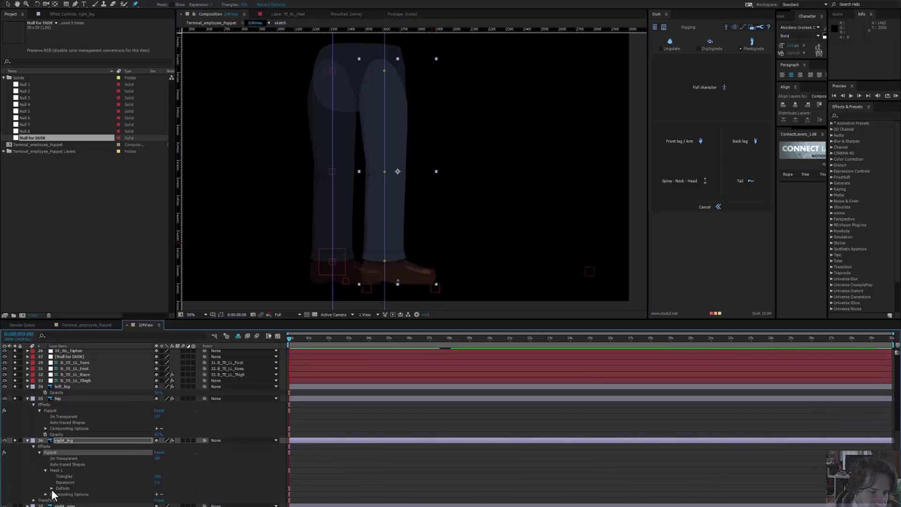
click(52, 488)
scroll(111, 463, down, 1)
click(74, 488)
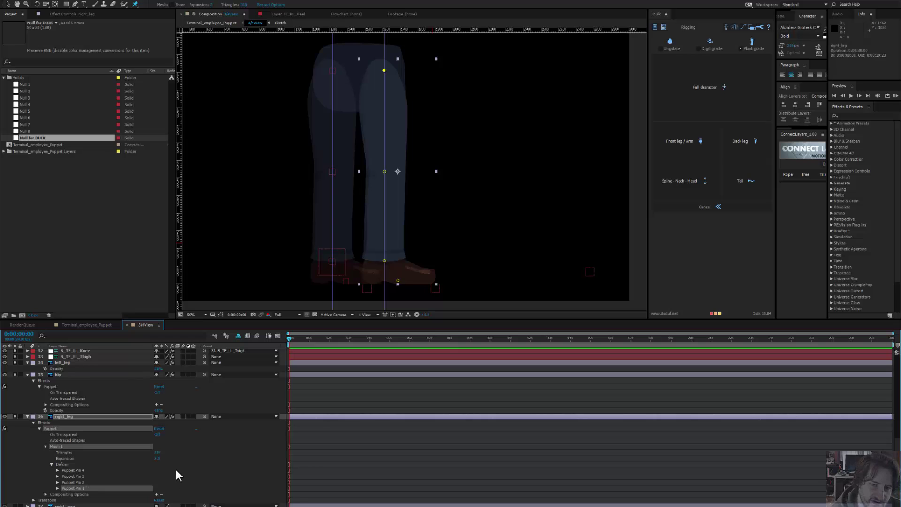
key(Return)
key(ctrl+v)
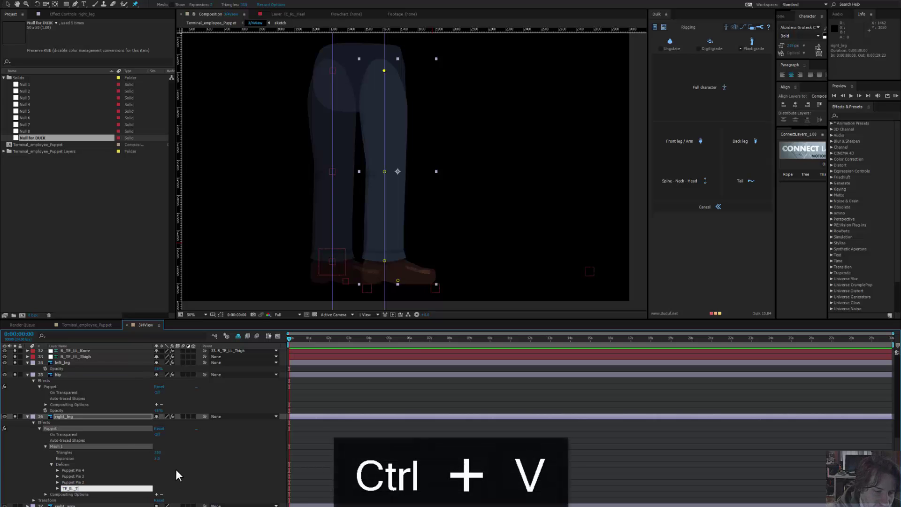
key(Return)
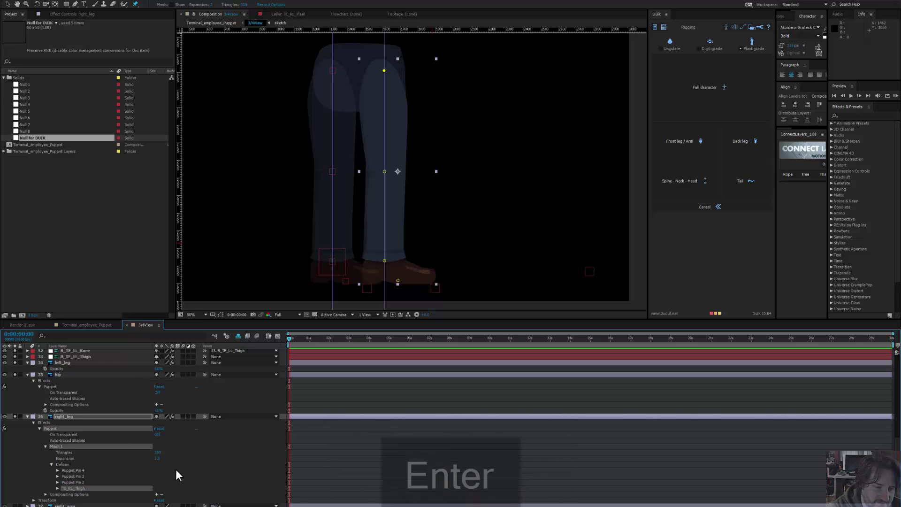
Step: Rename the right_leg puppet pin at the knee TE_RL_Knee
click(81, 482)
key(Return)
key(ctrl+v)
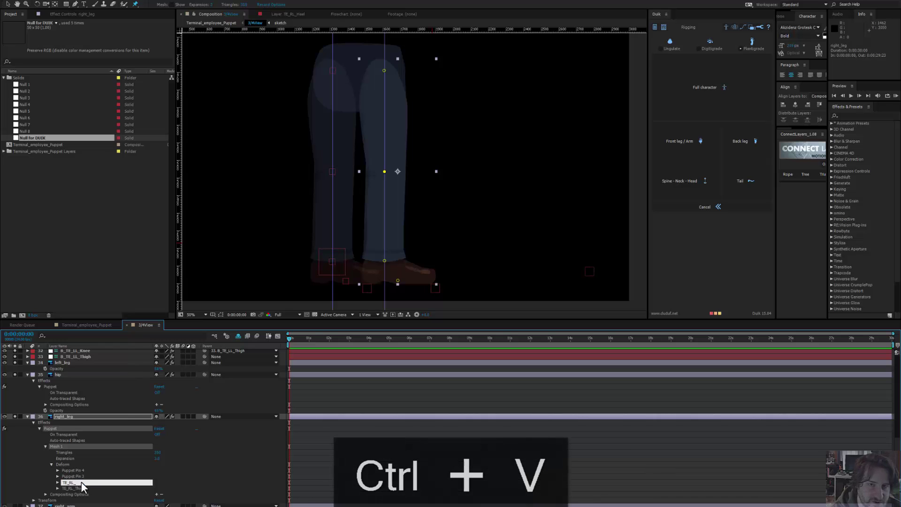
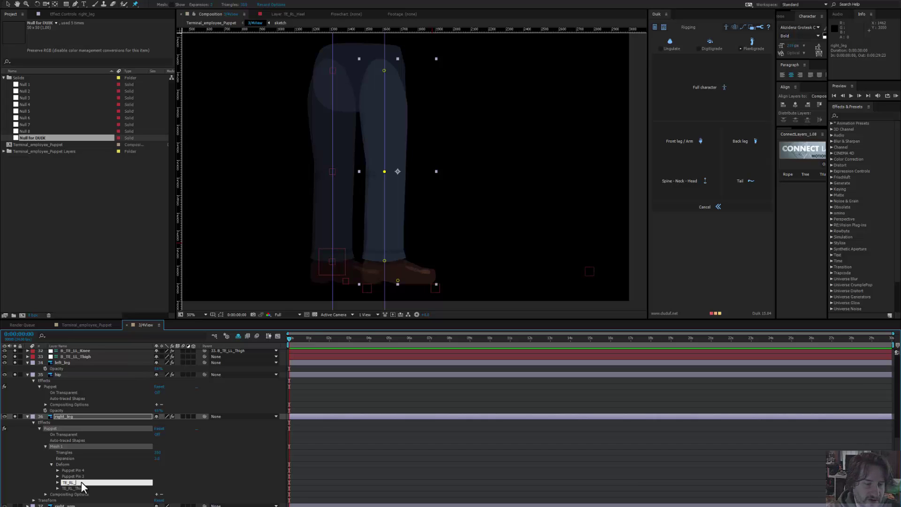
key(Return)
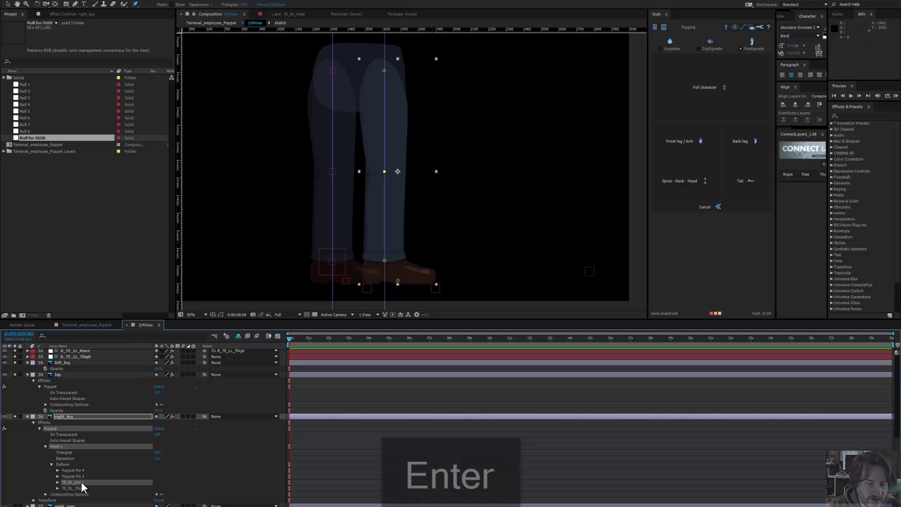
Step: Rename the right_leg puppet pin at the ankle TE_RL_Foot
click(81, 476)
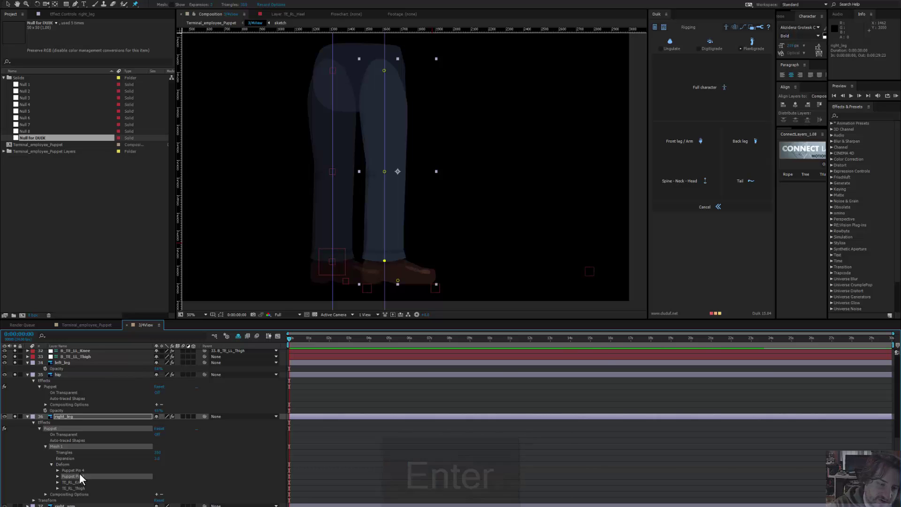
key(Return)
text(TE_RL_)
text(Foot)
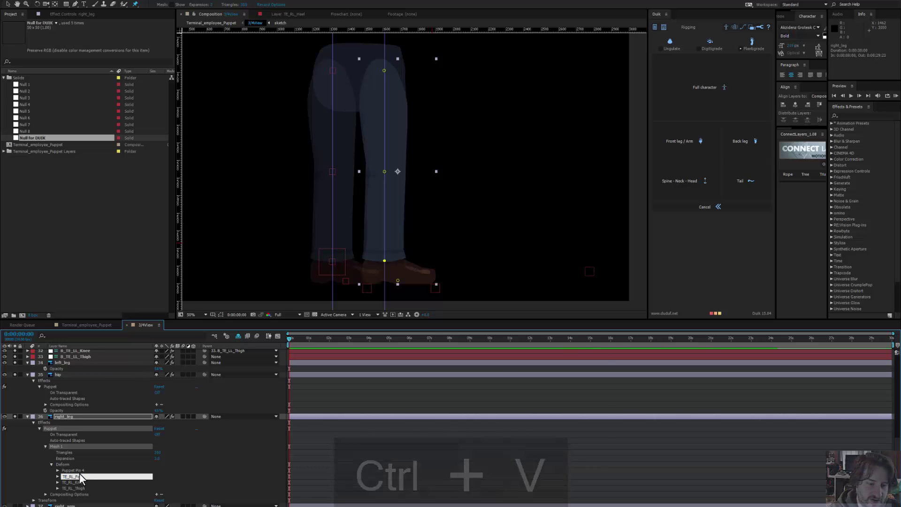
key(Return)
Step: Rename the right_leg puppet pin at the ball of the foot TE_RL_Toes
click(85, 469)
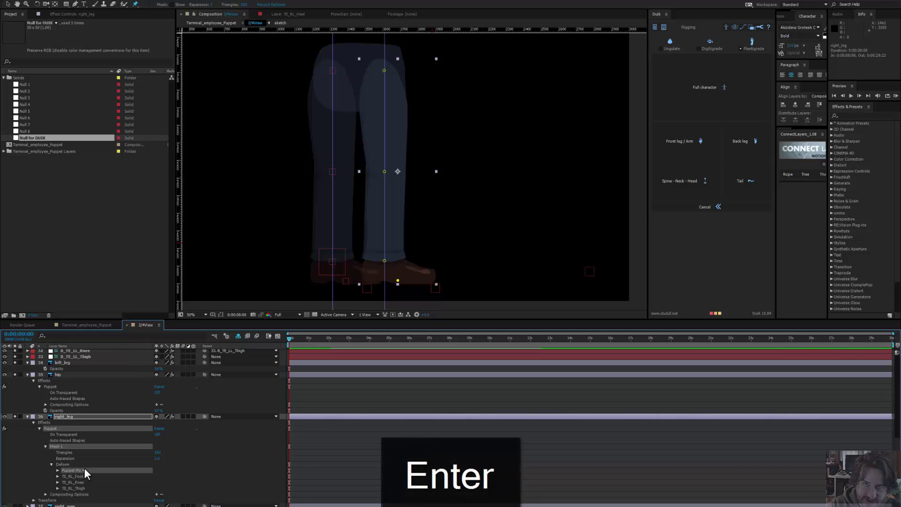
key(Return)
text(TE_RL_)
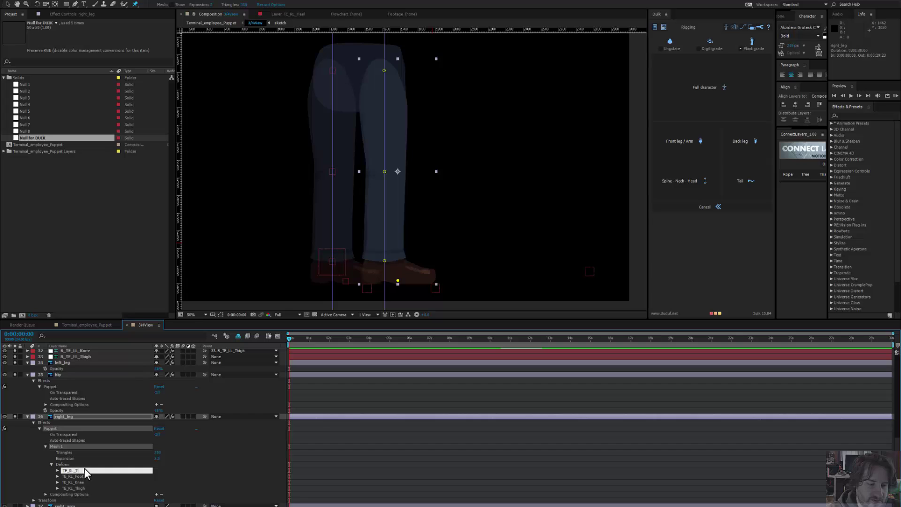
Step: Create Duik bones for the four named puppet pins of the right_leg layer
click(70, 417)
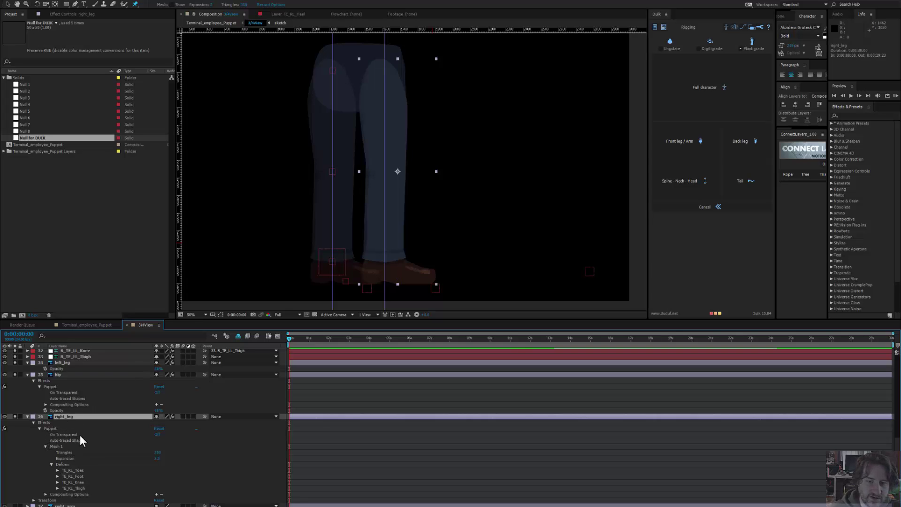
click(726, 29)
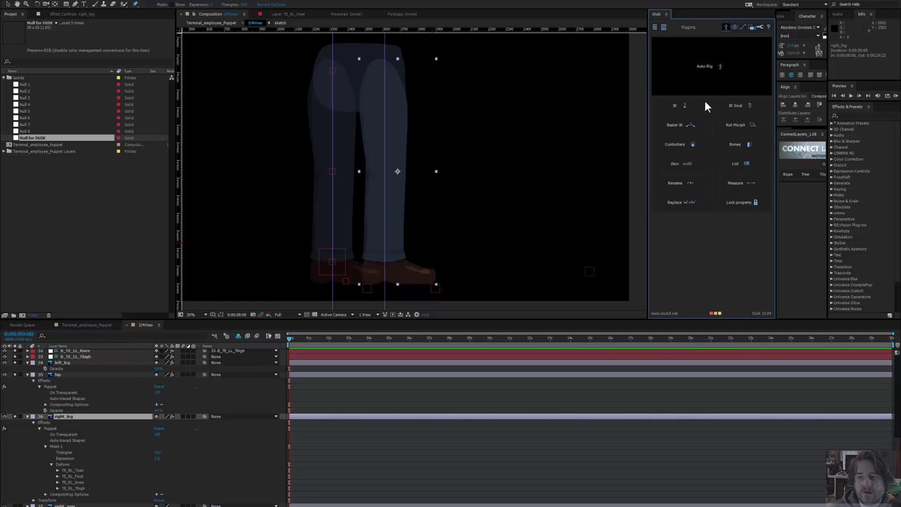
click(753, 146)
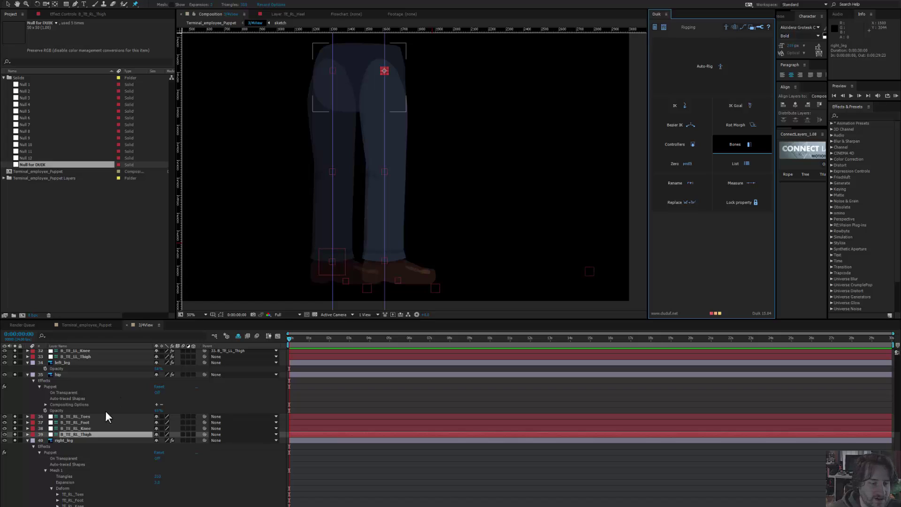
Step: Run Duik's Back leg autorig on the four B_TE_RL bones together with the TE_RL_Heel and TE_RL_Tiptoe nulls
ctrl+click(82, 427)
ctrl+click(83, 422)
ctrl+click(86, 414)
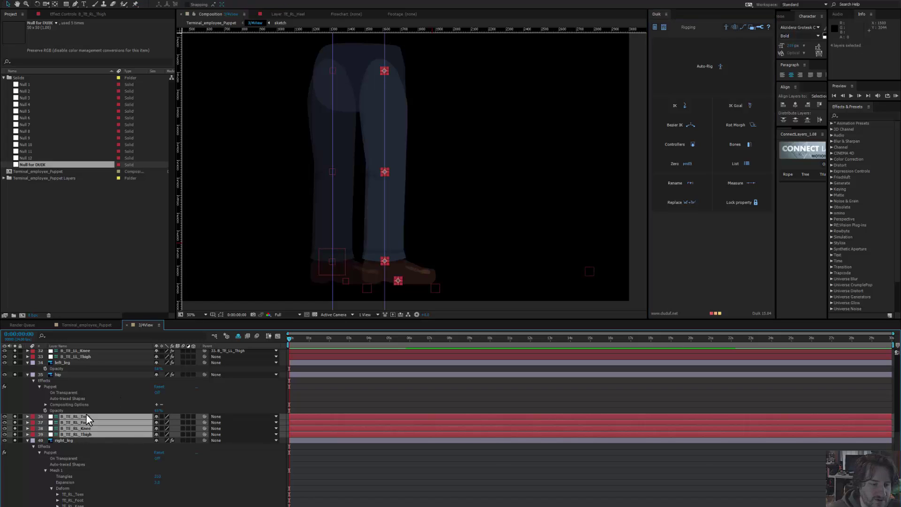
scroll(89, 407, up, 2)
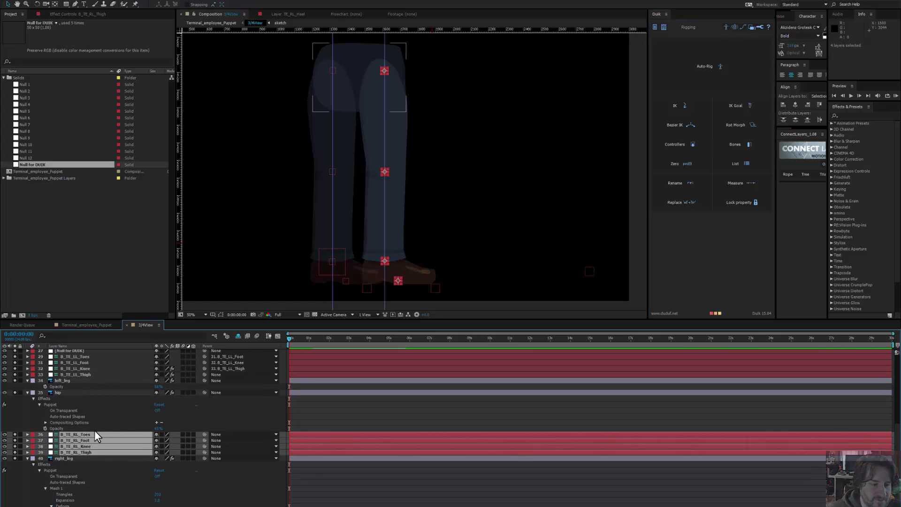
scroll(94, 430, down, 2)
scroll(94, 429, up, 5)
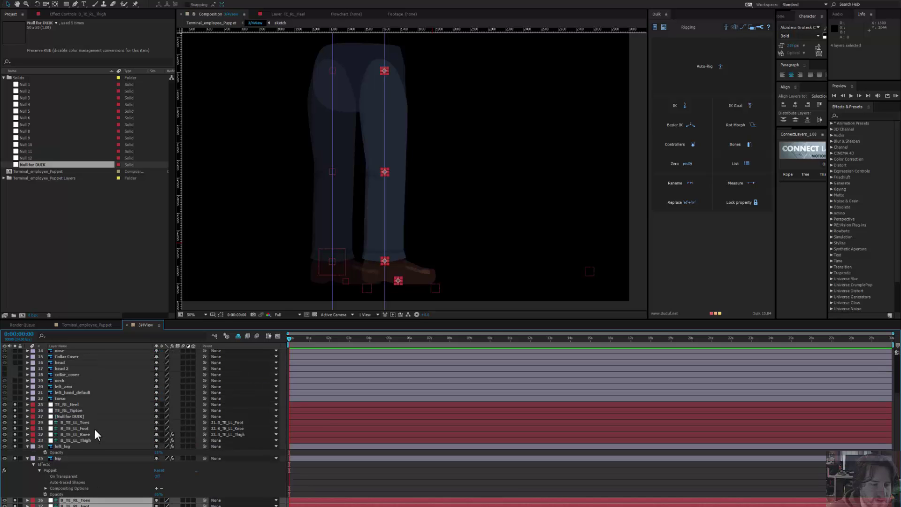
ctrl+click(74, 405)
ctrl+click(72, 410)
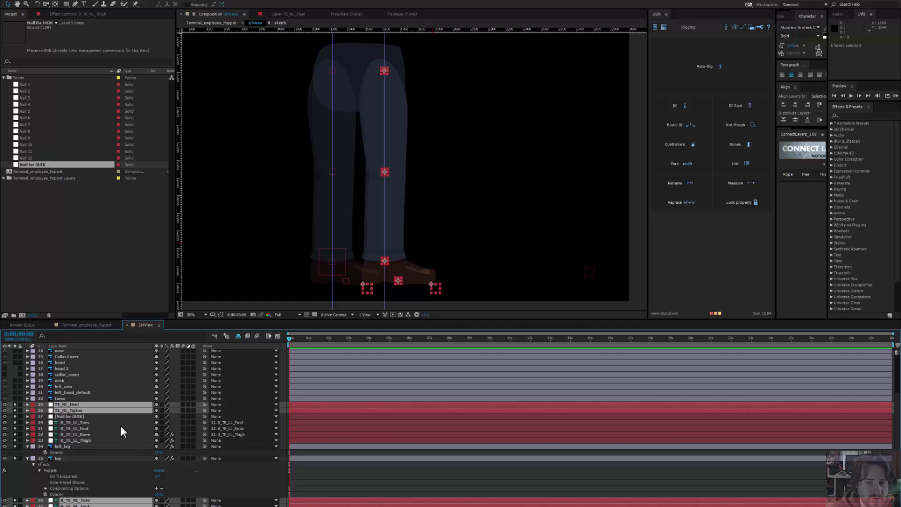
click(739, 75)
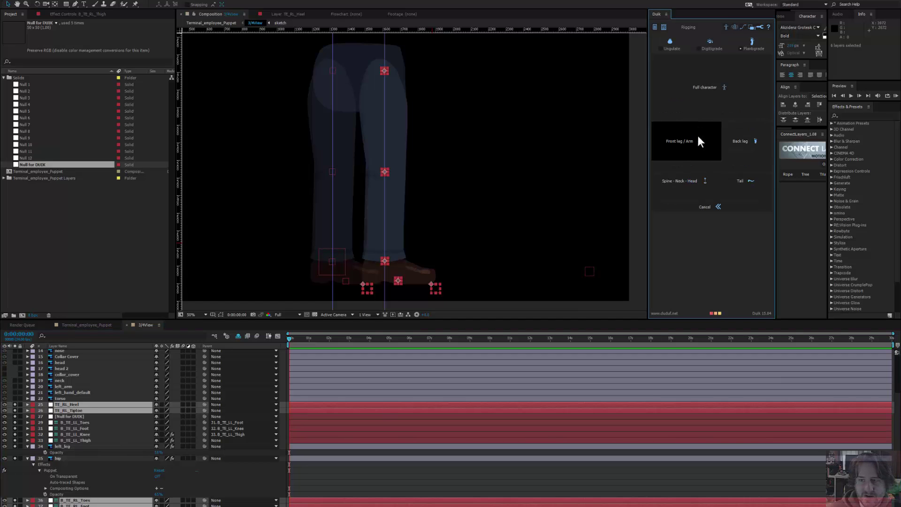
click(740, 141)
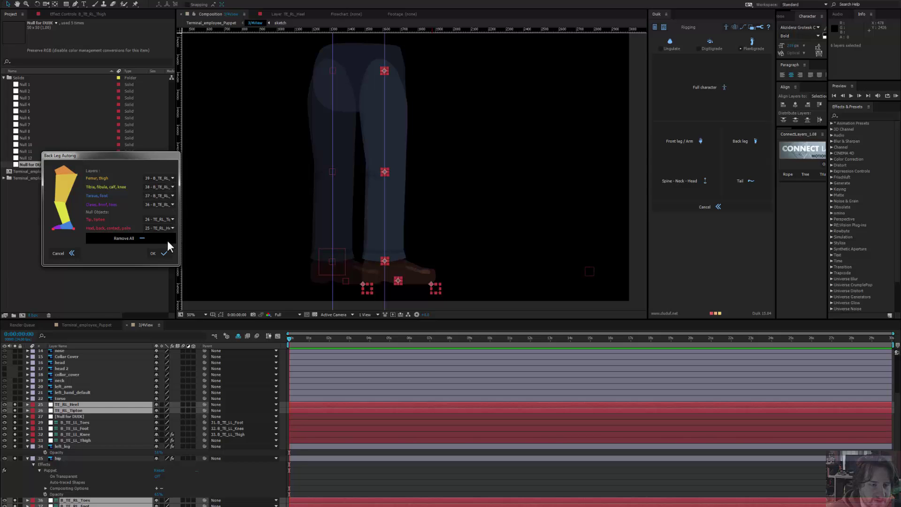
click(163, 253)
Step: Test the right leg rig by moving its foot controller and undo the move
drag(408, 274, 402, 235)
key(ctrl+z)
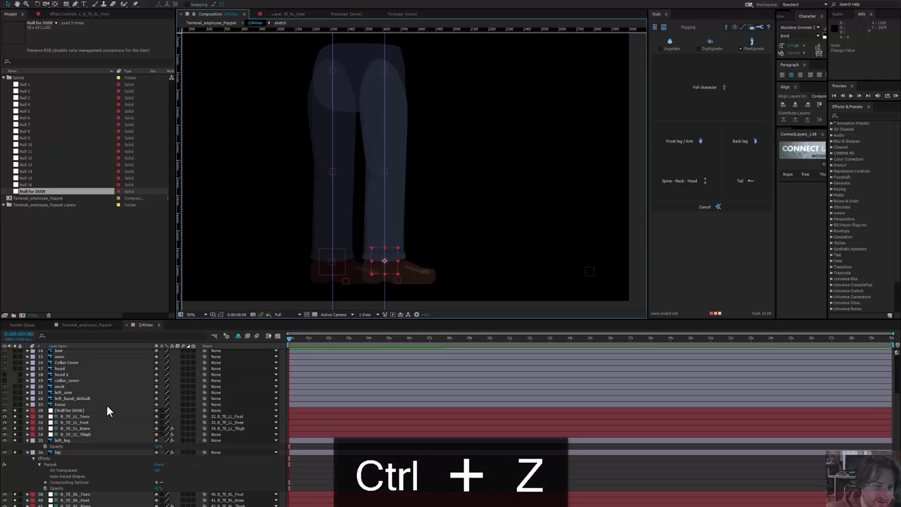
Step: Turn off the visibility of the four B_TE_LL bone layers and mark them as shy
click(77, 416)
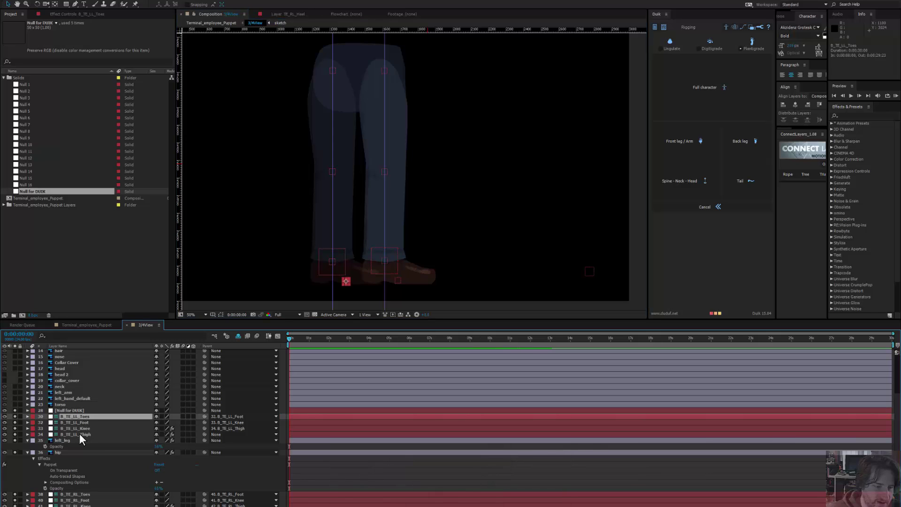
shift+click(80, 433)
click(156, 416)
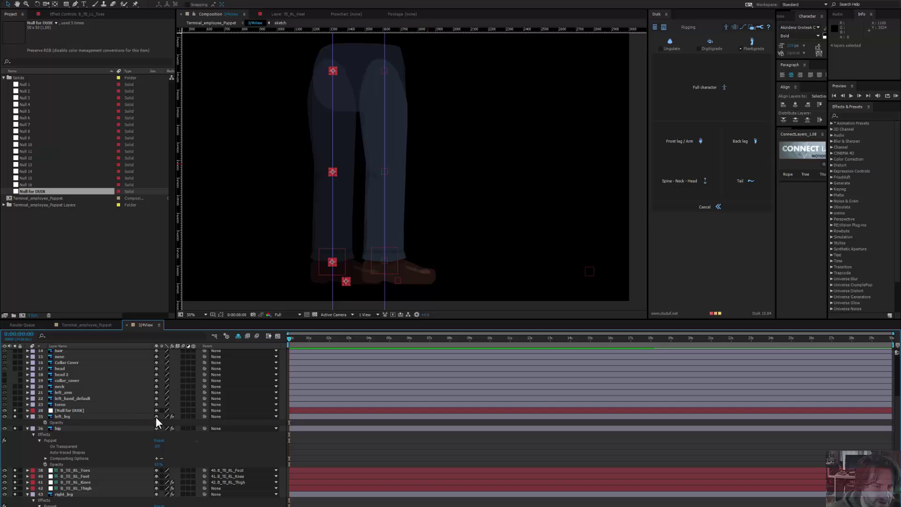
key(ctrl+z)
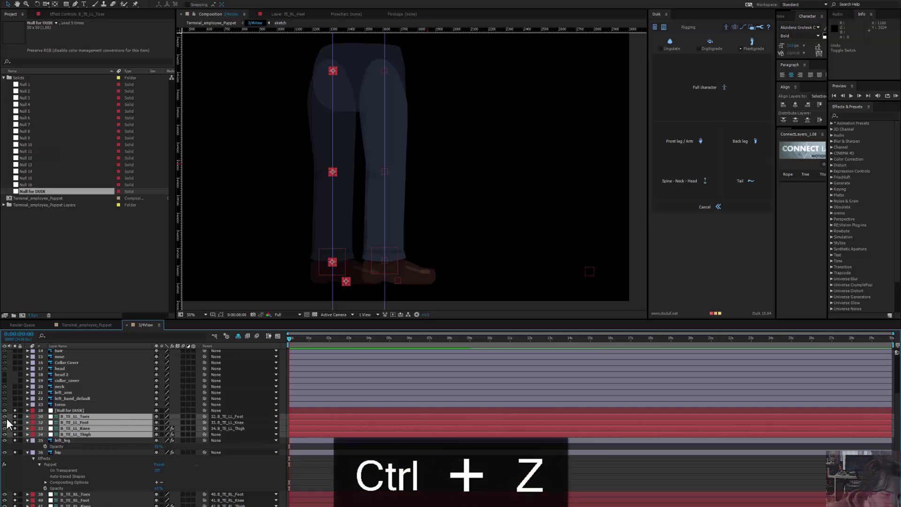
click(5, 416)
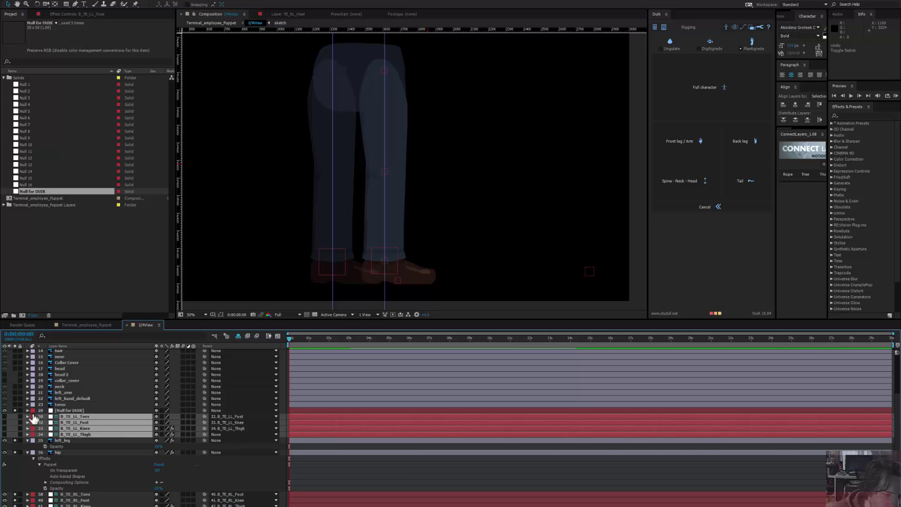
click(158, 415)
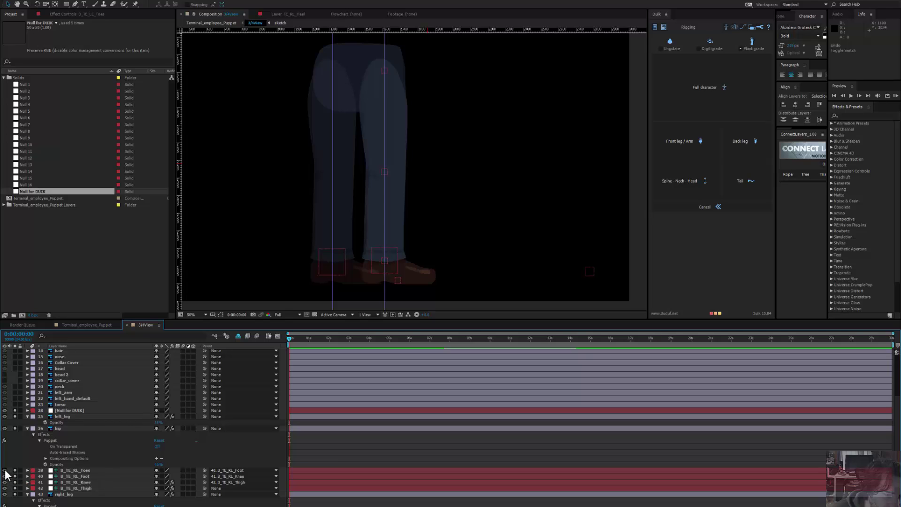
Step: Turn off the visibility of the four B_TE_RL bone layers and mark them as shy
drag(5, 470, 4, 488)
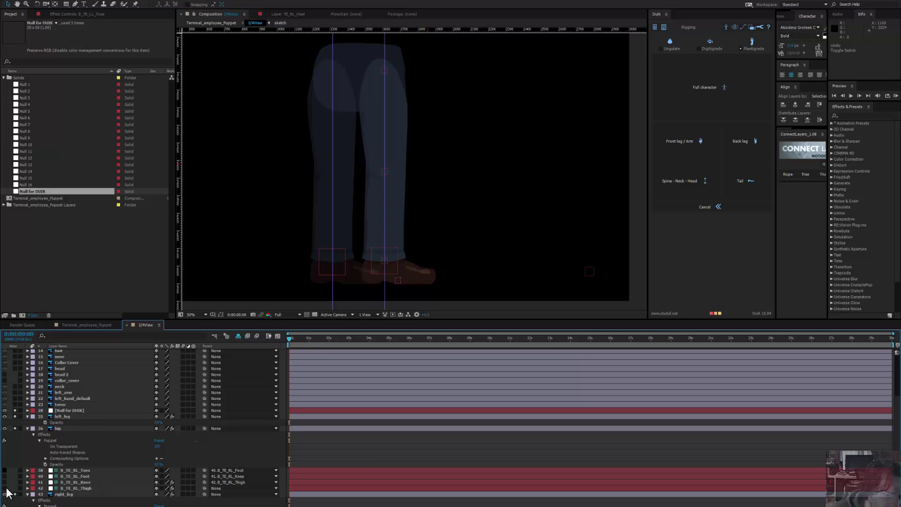
click(157, 469)
click(156, 468)
click(156, 469)
click(157, 469)
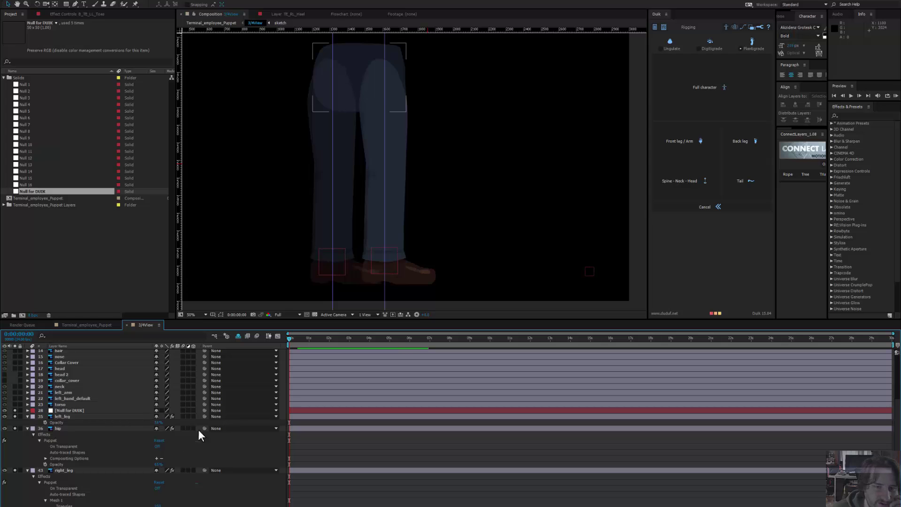
Step: Test-move the left foot controller with both leg layers locked, undo the move and unlock the legs
click(418, 272)
click(20, 470)
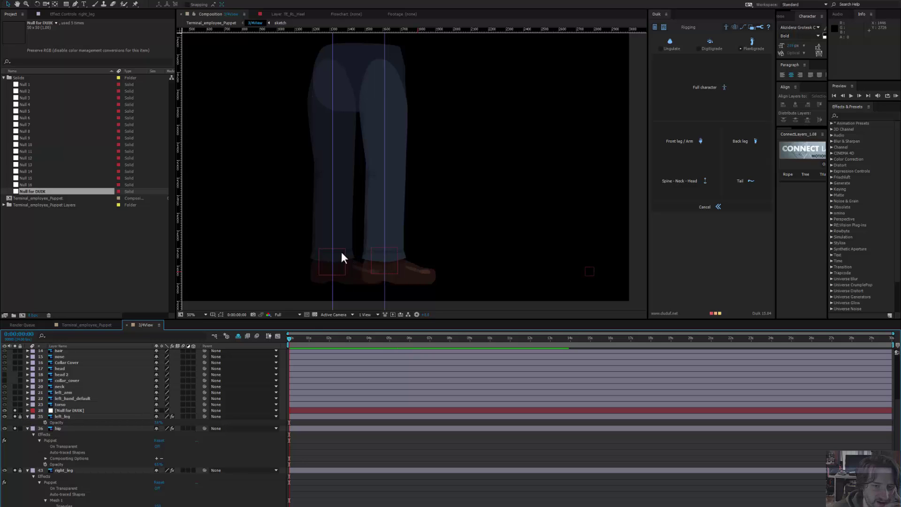
drag(338, 253, 311, 237)
key(ctrl+z)
key(ctrl+z)
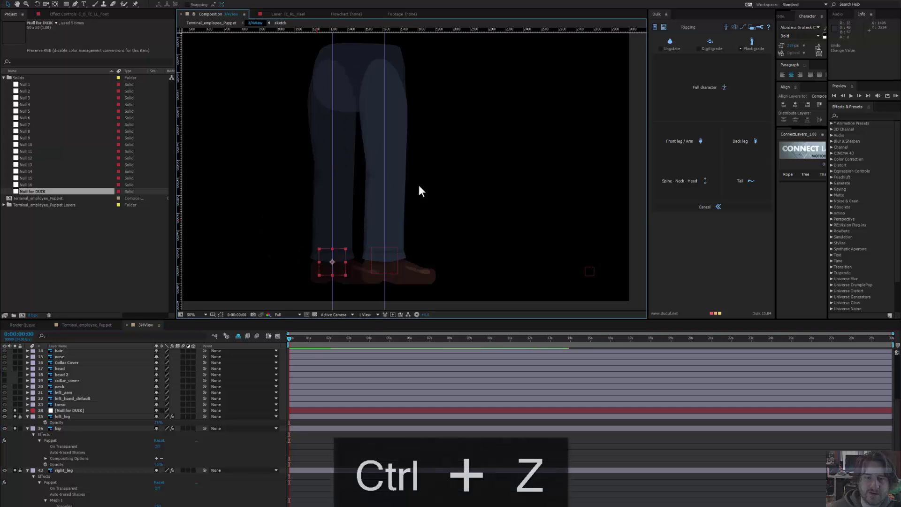
drag(417, 182, 382, 196)
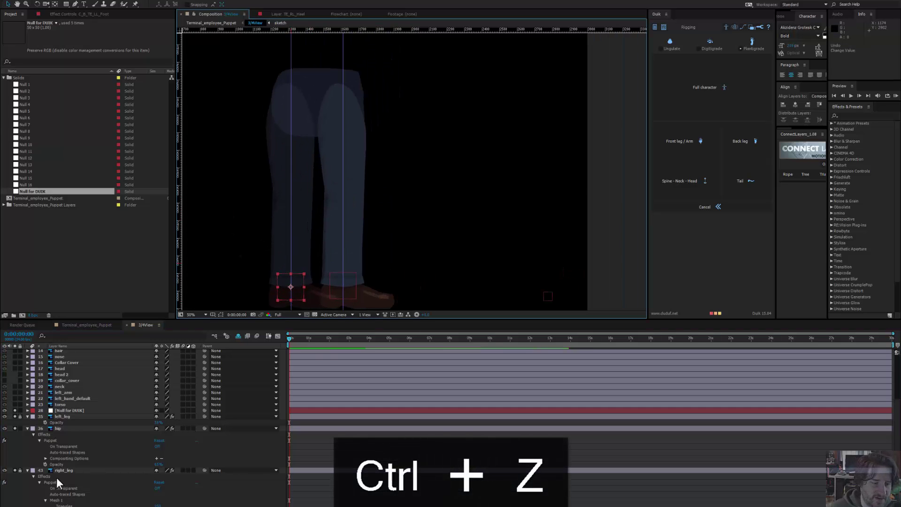
click(20, 470)
click(20, 416)
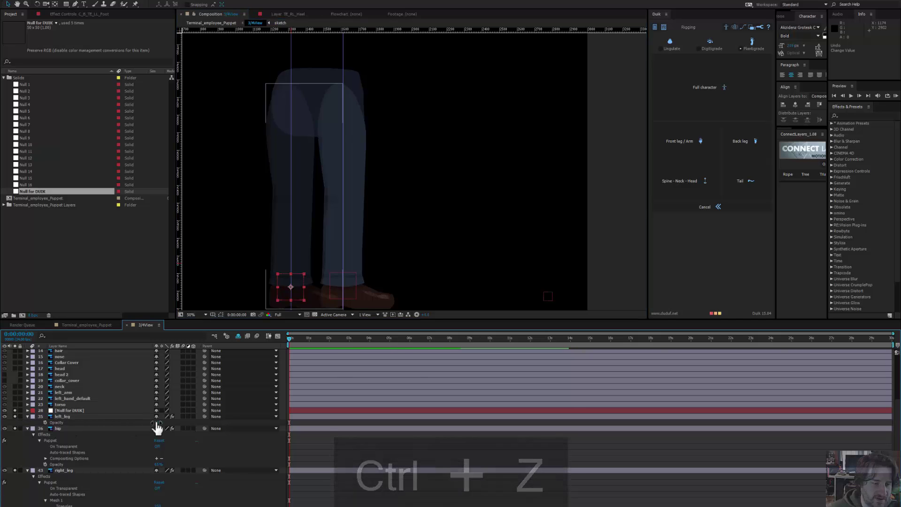
Step: Set the left_leg layer's opacity to 100%
drag(158, 423, 249, 419)
click(248, 418)
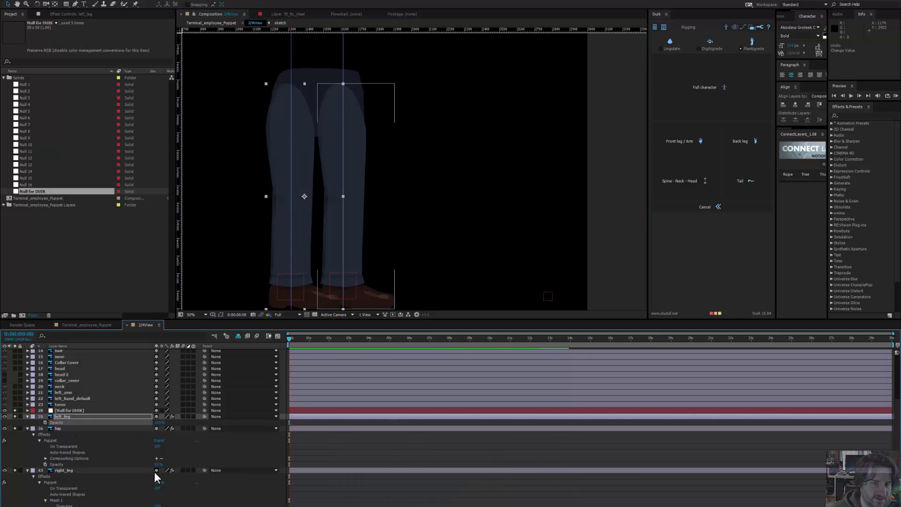
scroll(368, 156, down, 2)
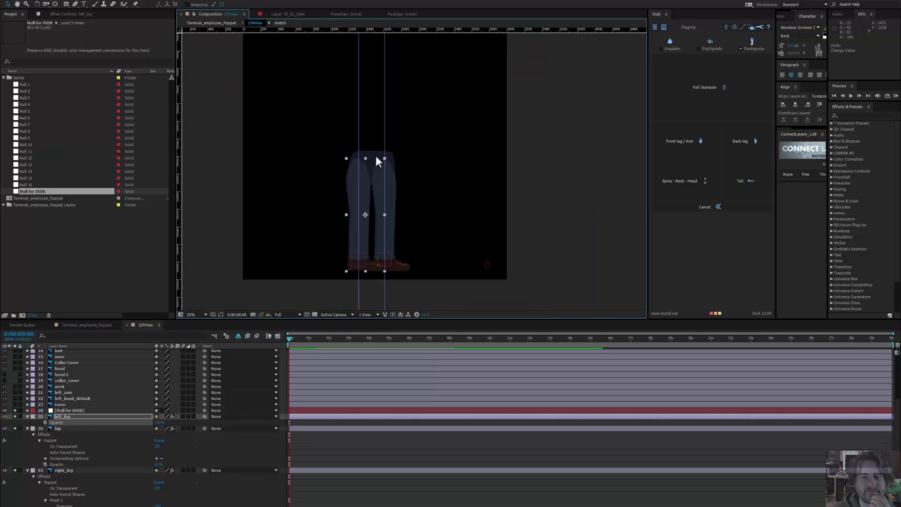
Step: Turn off solo on the leg, hip, null and foot controller layers, revealing the shy layers meanwhile and hiding them again
click(16, 428)
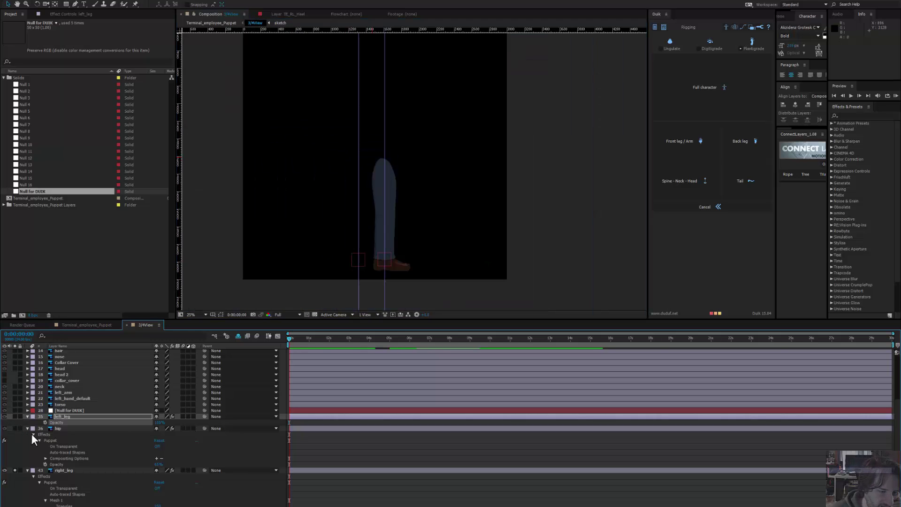
scroll(32, 434, down, 3)
click(16, 417)
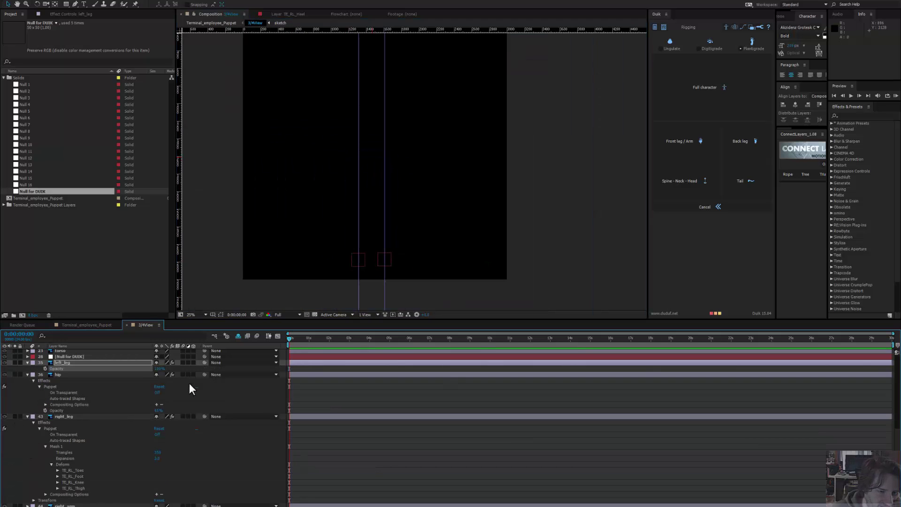
click(237, 336)
scroll(30, 488, down, 5)
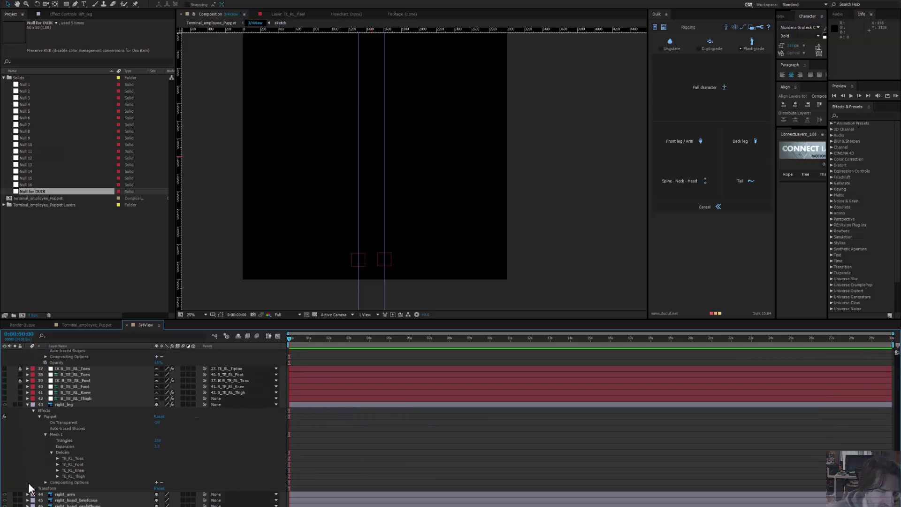
scroll(21, 483, up, 12)
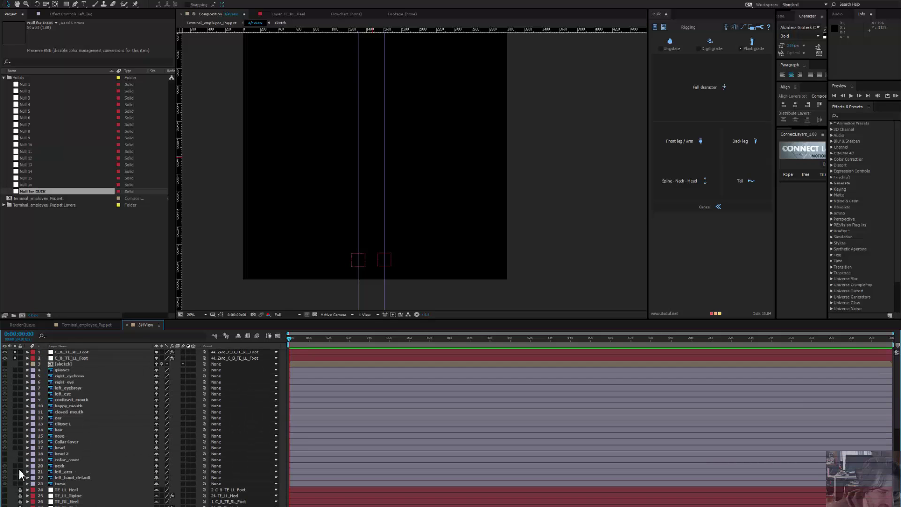
click(16, 357)
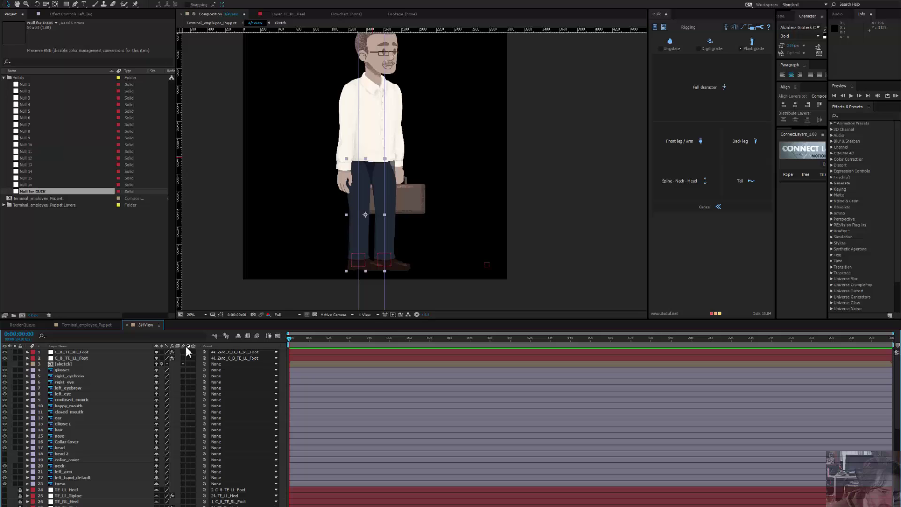
click(238, 337)
Step: Try moving the left_arm and right_arm layers away from the torso and undo both moves
drag(401, 138, 395, 215)
drag(376, 274, 381, 160)
scroll(380, 165, up, 1)
drag(271, 89, 298, 252)
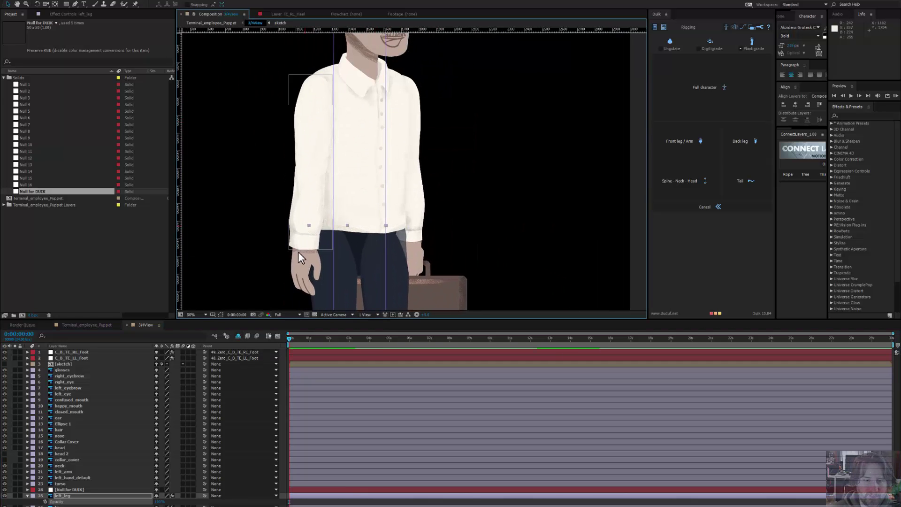
click(300, 221)
drag(306, 130, 311, 140)
key(ctrl+z)
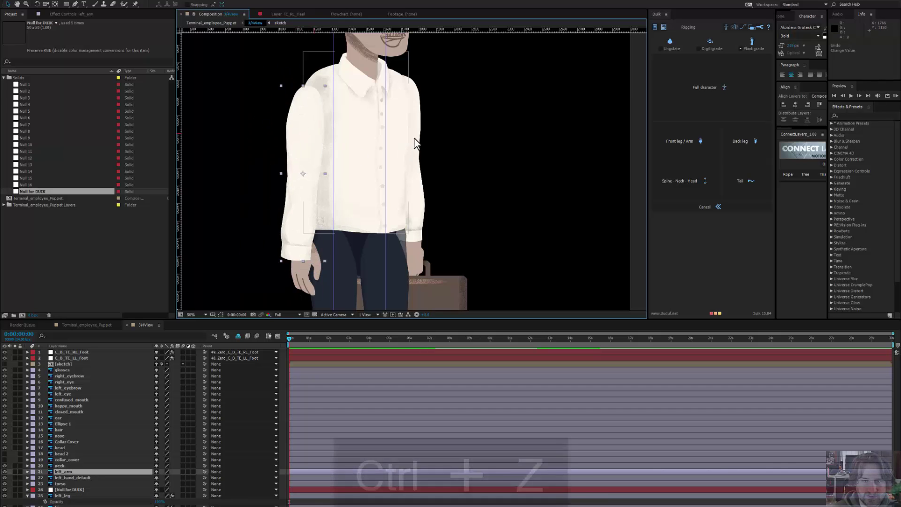
drag(399, 188, 497, 175)
key(ctrl+z)
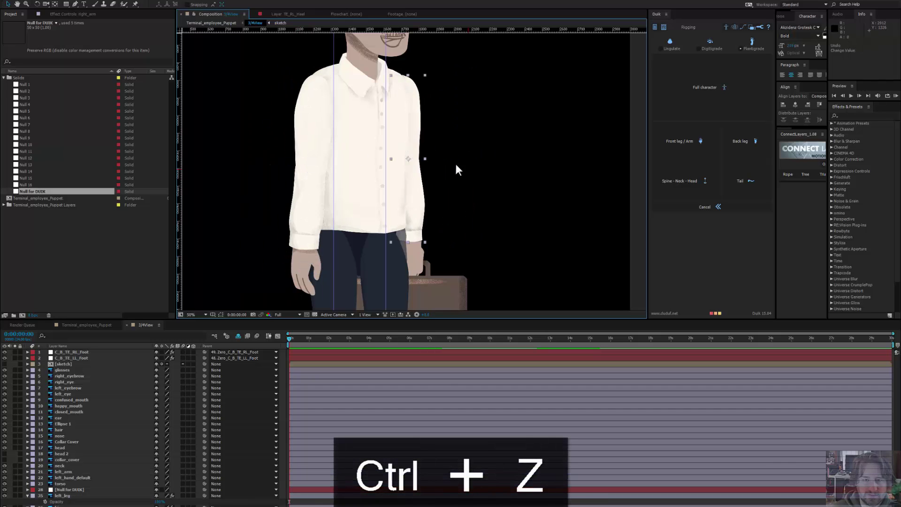
Step: Lower the torso layer's opacity so that the hip shows through the shirt
click(352, 189)
key(t)
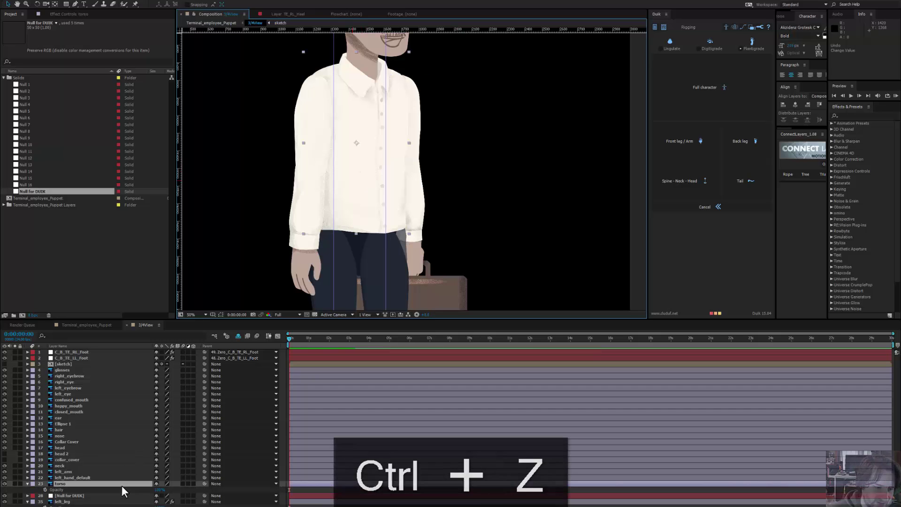
drag(159, 490, 142, 490)
drag(359, 224, 337, 250)
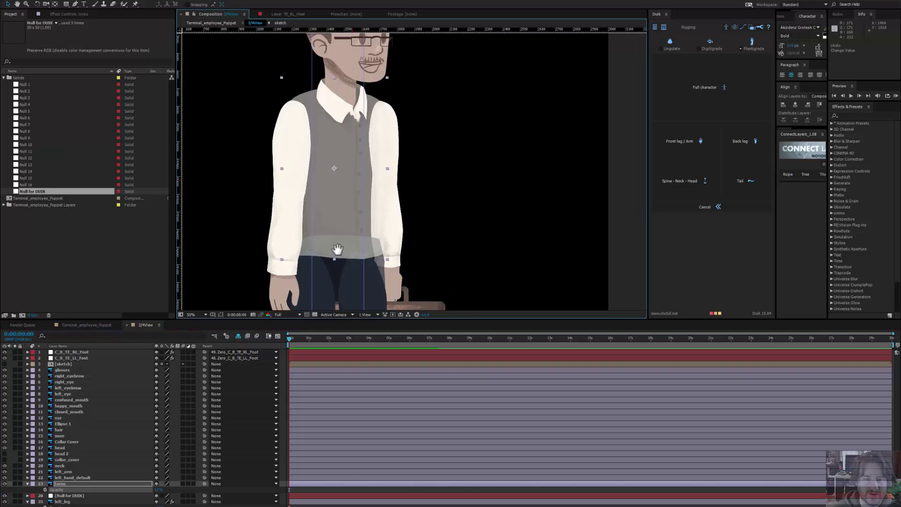
Step: Place three puppet pins on the left_arm layer, at the shoulder, the elbow and the wrist
click(272, 259)
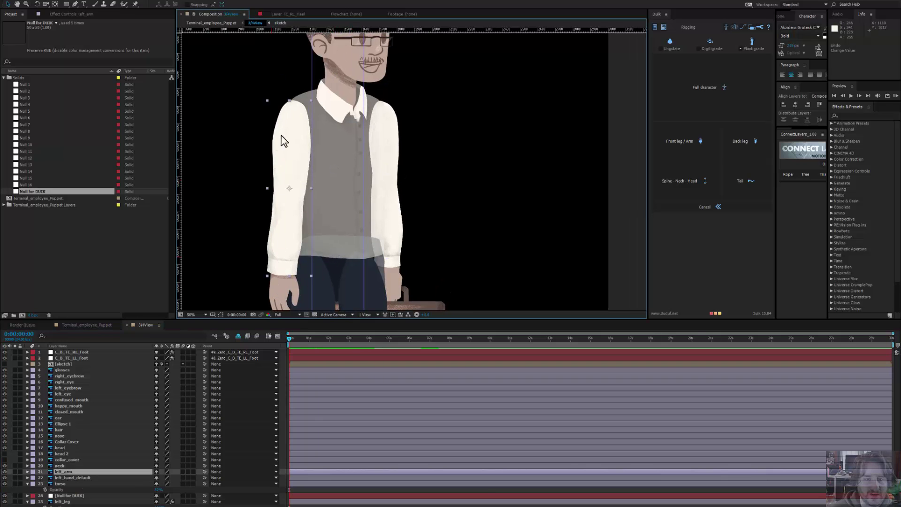
click(135, 4)
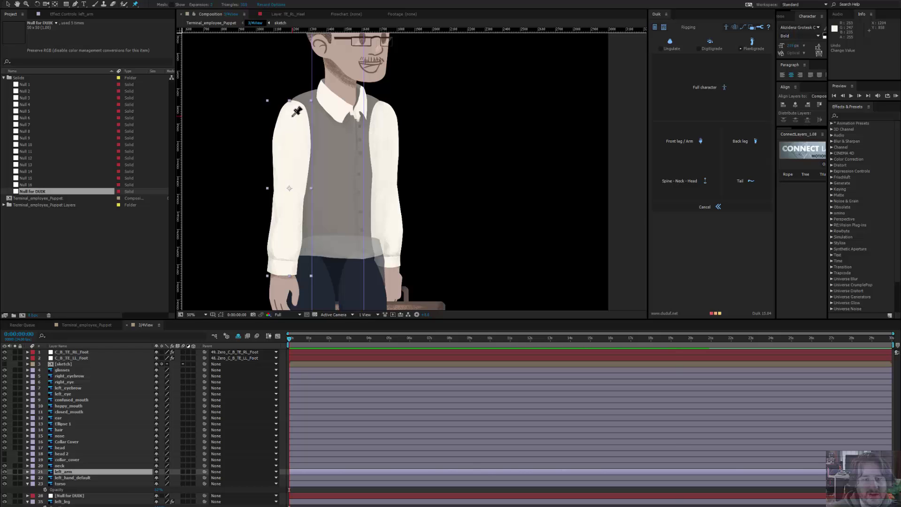
click(292, 116)
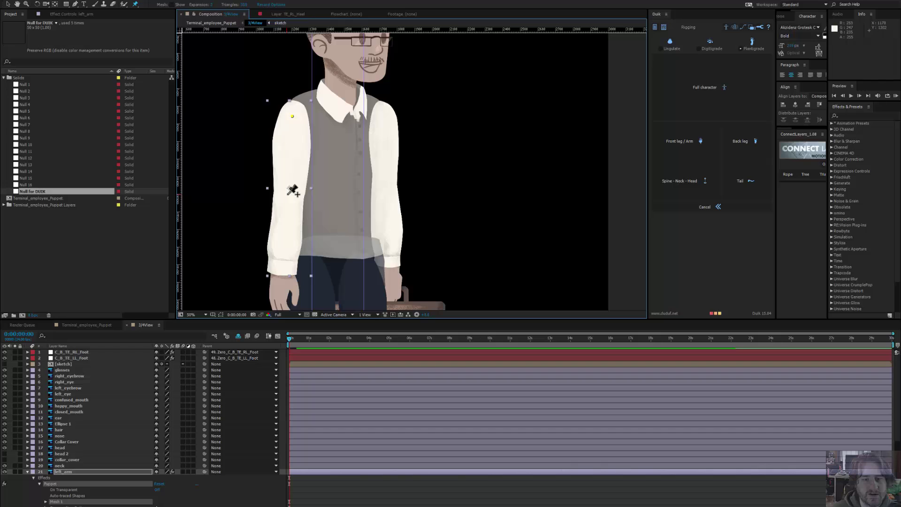
click(288, 191)
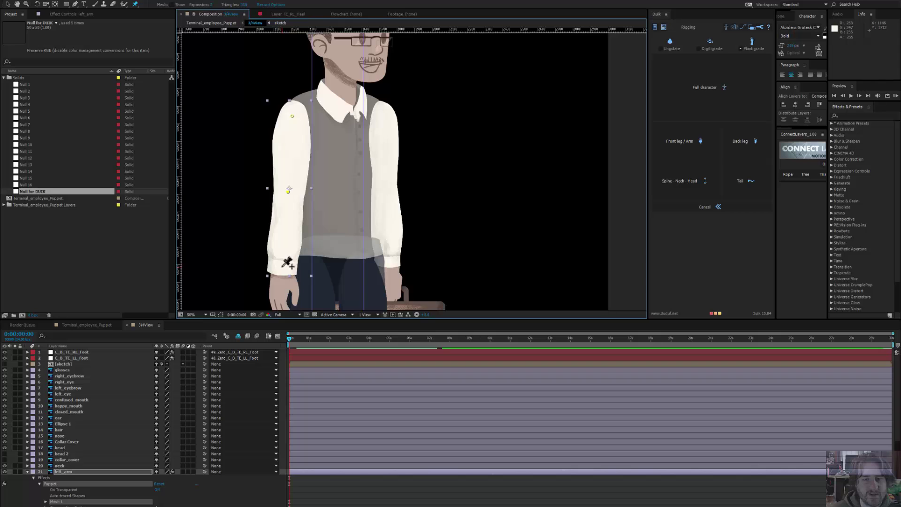
click(281, 267)
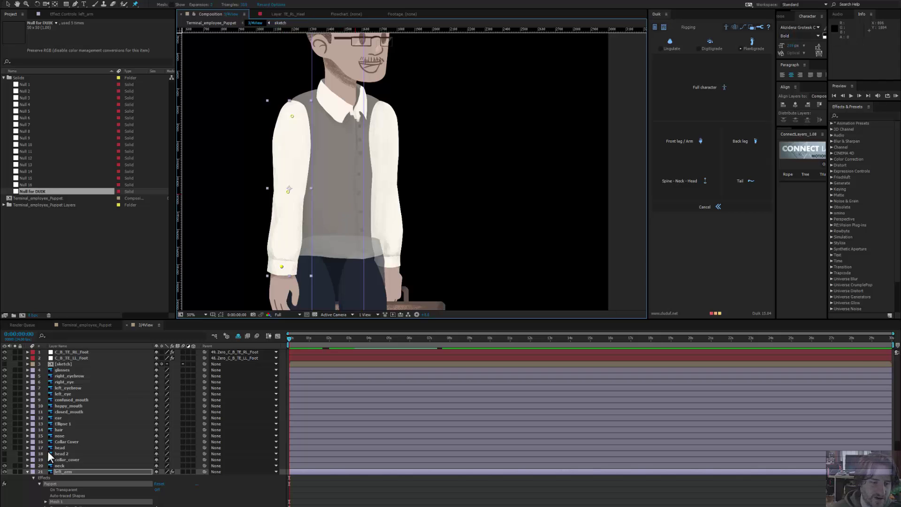
scroll(51, 443, down, 1)
scroll(52, 442, down, 1)
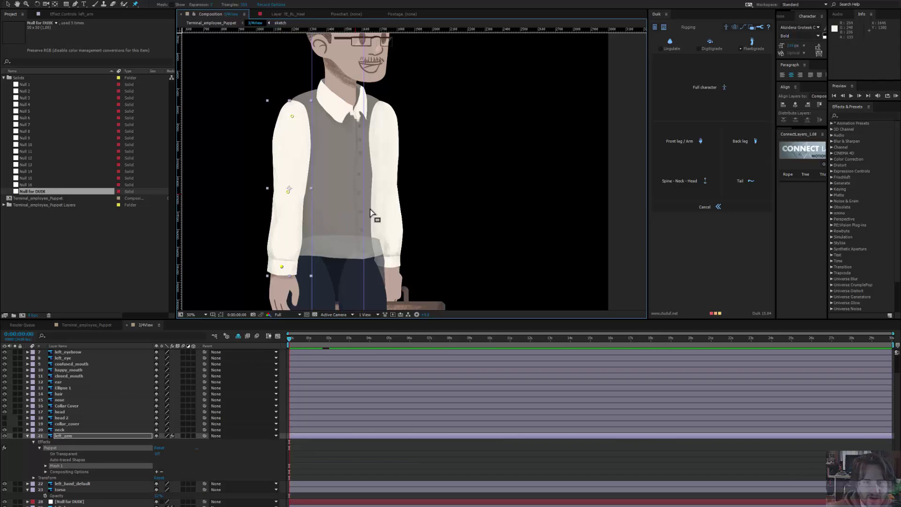
Step: Duplicate the Null for DUIK beside the shoes and move the copy onto the shirt collar on the left_arm side
drag(371, 211, 355, 136)
key(comma)
key(v)
click(483, 278)
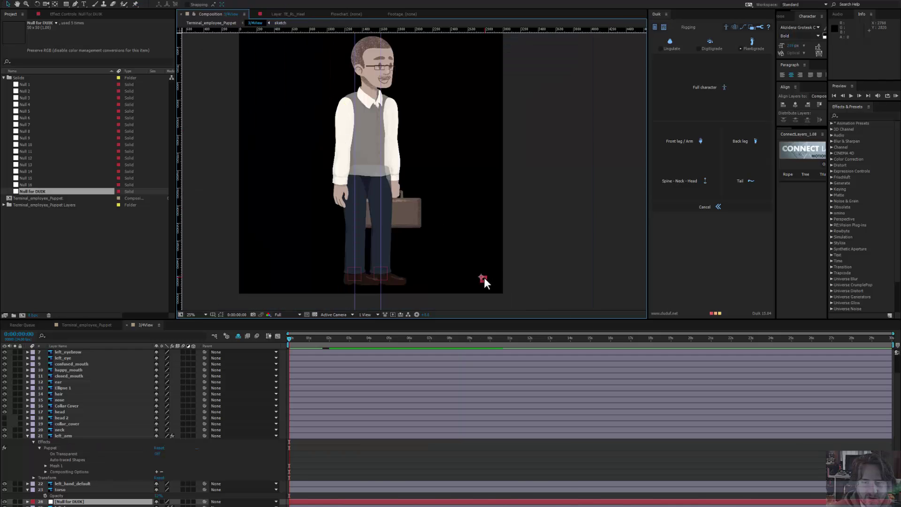
key(ctrl+d)
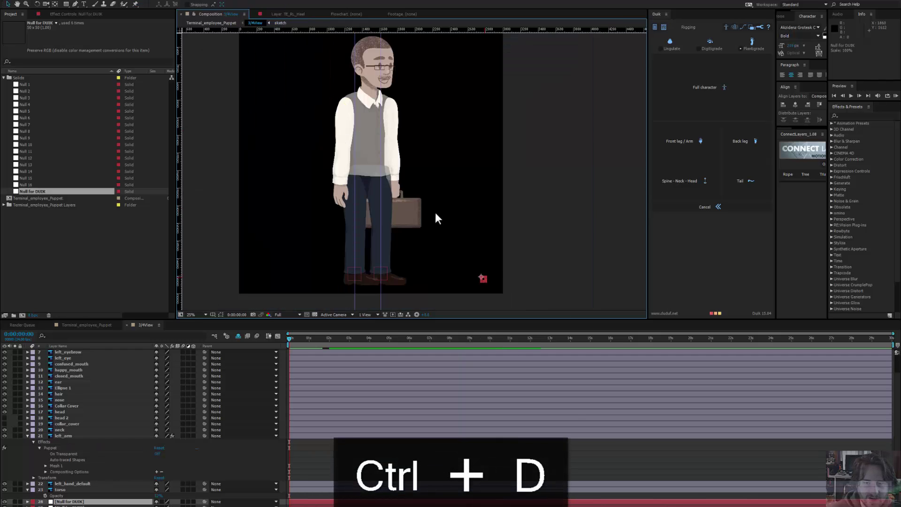
scroll(460, 214, up, 4)
drag(587, 153, 267, 47)
drag(352, 93, 426, 310)
scroll(393, 213, down, 1)
drag(397, 222, 358, 270)
scroll(339, 205, up, 1)
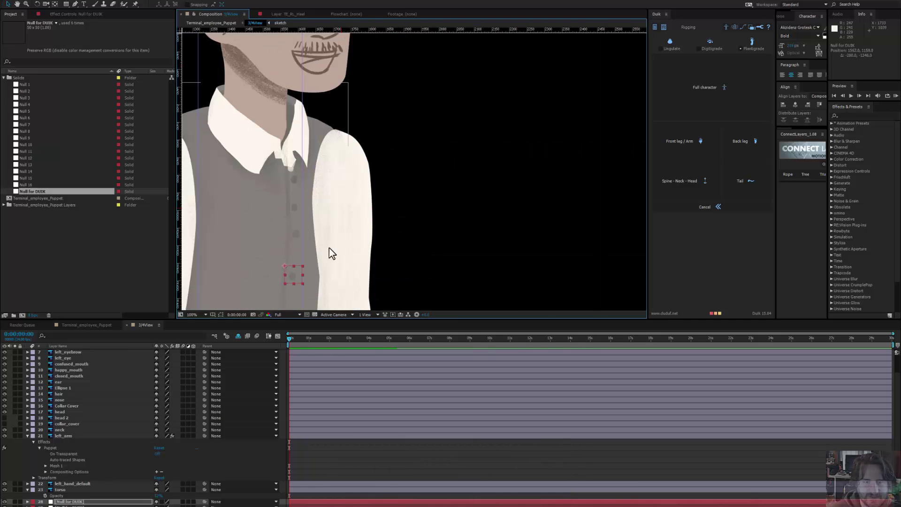
drag(368, 228, 483, 200)
drag(409, 244, 358, 118)
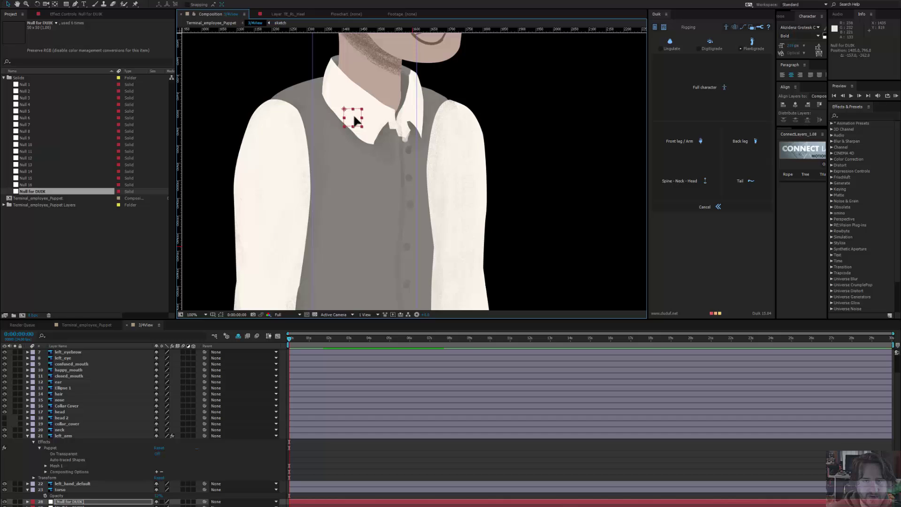
Step: Duplicate the collar null, place the copy at the opposite shoulder beside the collar, and toggle Snap to Guides to fine-tune its position
drag(353, 117, 420, 118)
key(ctrl+d)
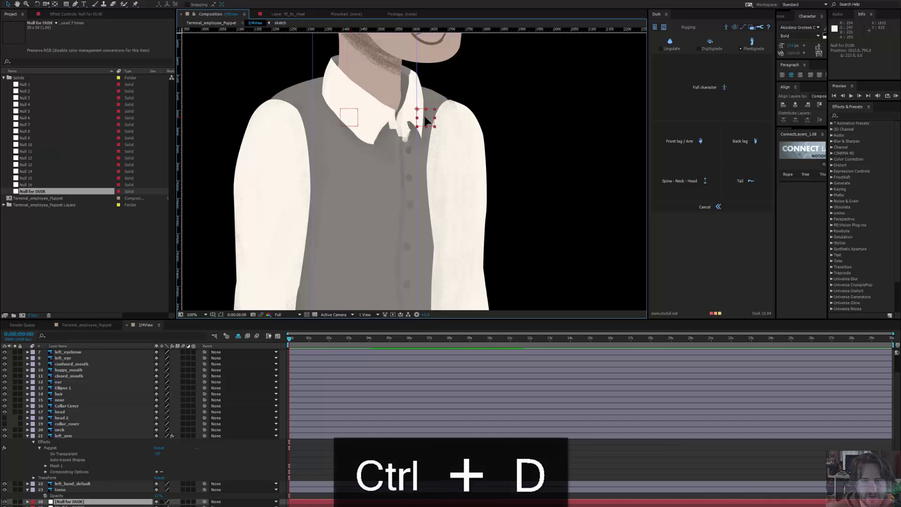
click(115, 1)
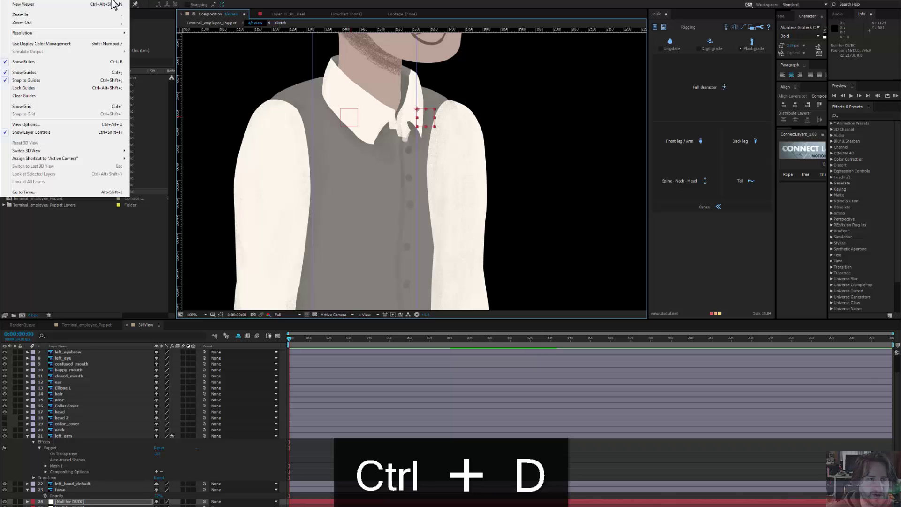
click(56, 82)
drag(421, 117, 423, 119)
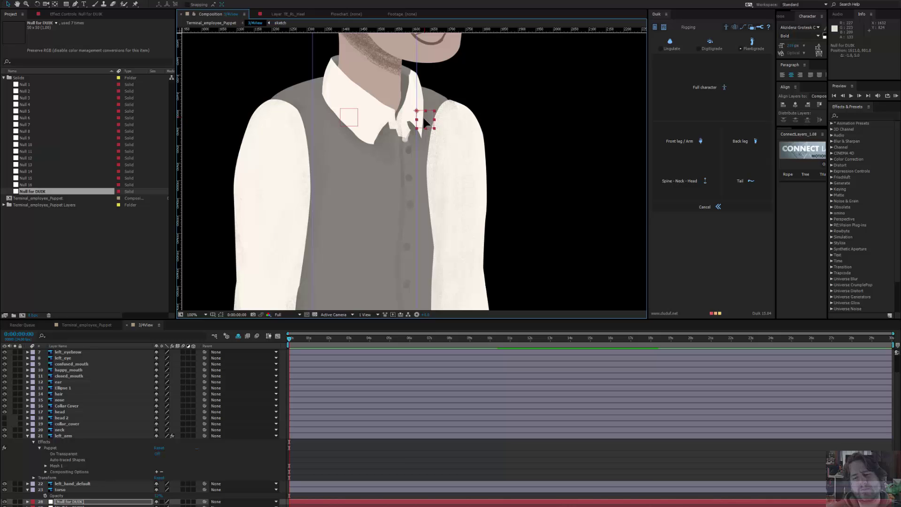
Step: Parent the Collar Cover layer to torso, then lock it and hide it as a shy layer
drag(331, 130, 332, 106)
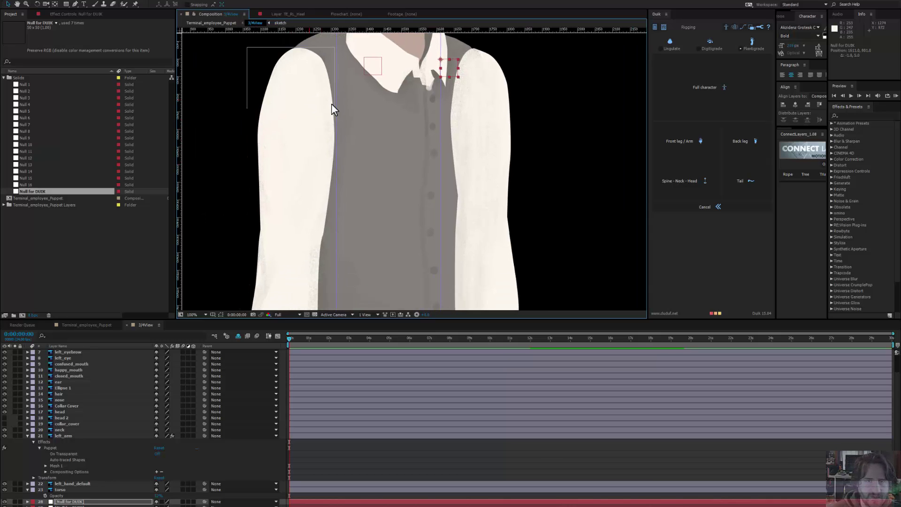
click(369, 70)
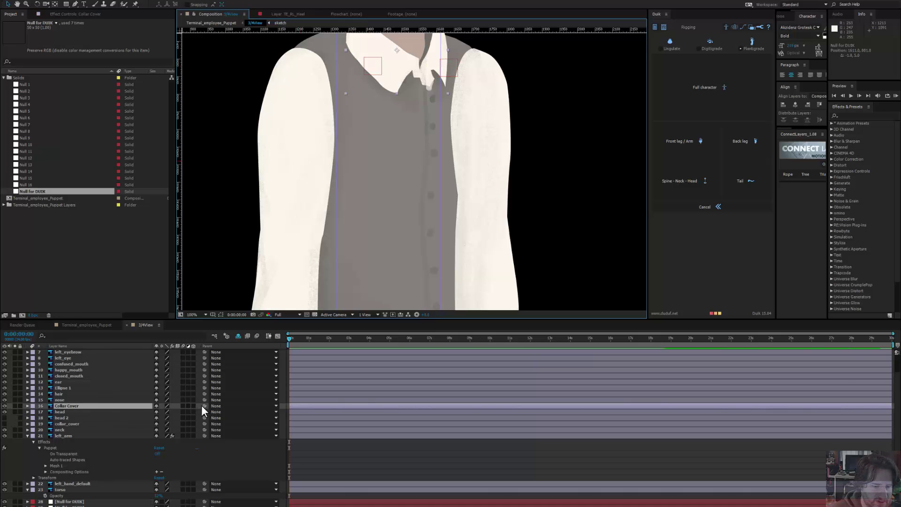
drag(204, 405, 60, 489)
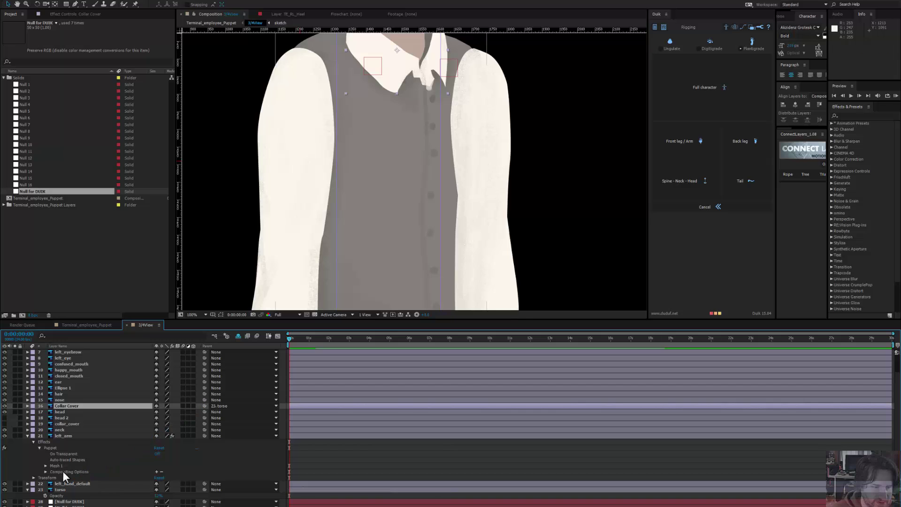
click(19, 405)
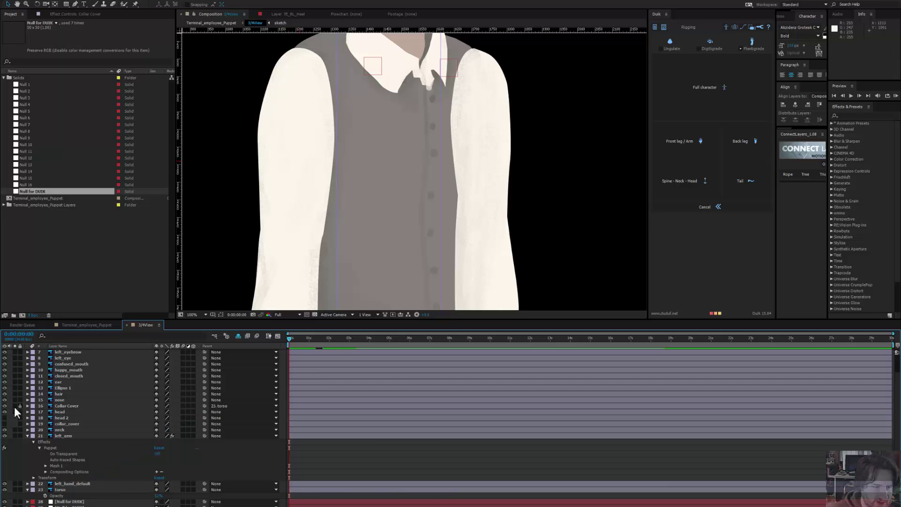
click(157, 405)
drag(357, 168, 348, 220)
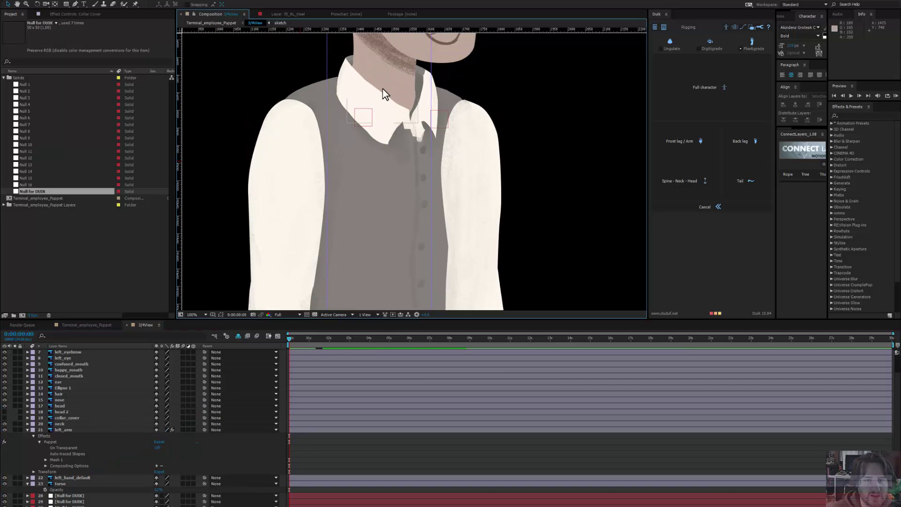
Step: Bring the three Null for DUIK layers to the top of the layer stack
click(363, 120)
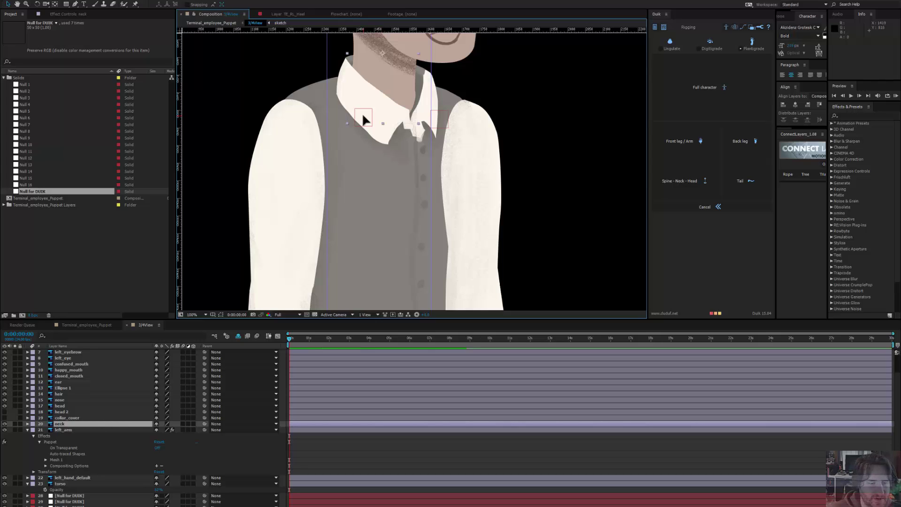
click(366, 121)
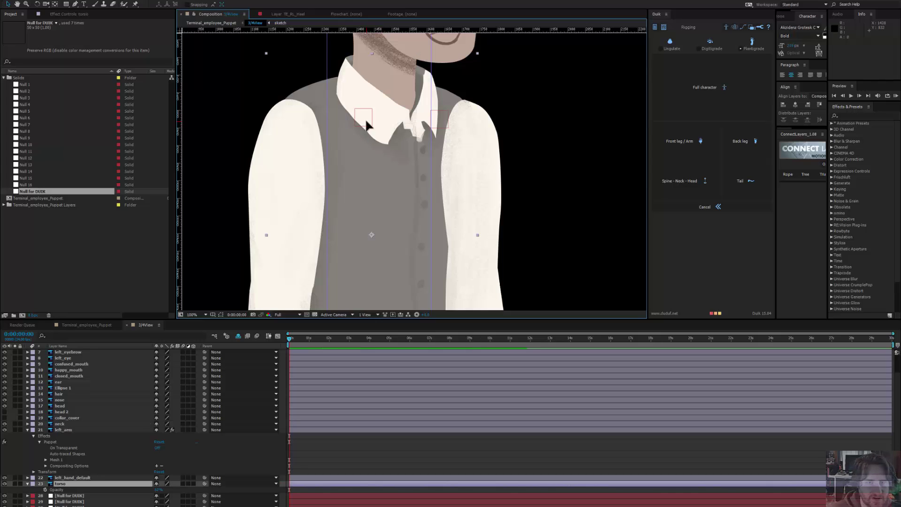
click(346, 117)
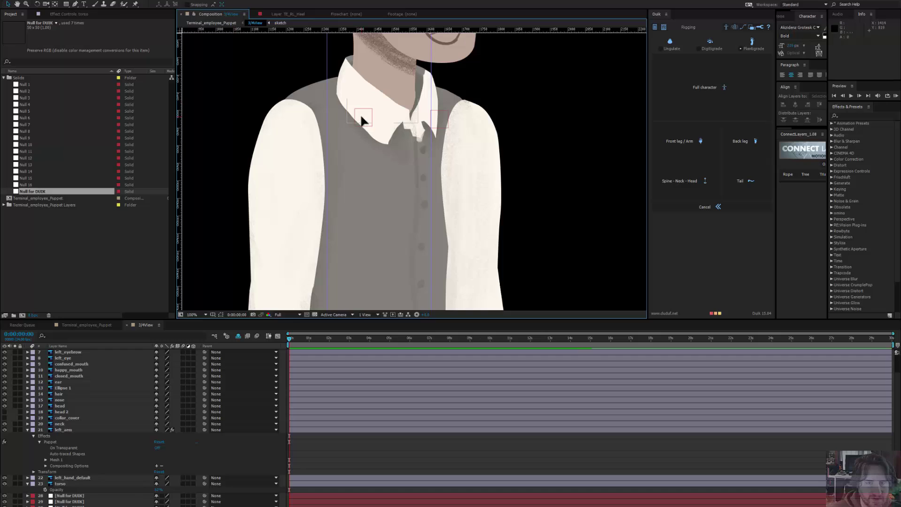
click(363, 126)
click(362, 129)
scroll(65, 500, down, 1)
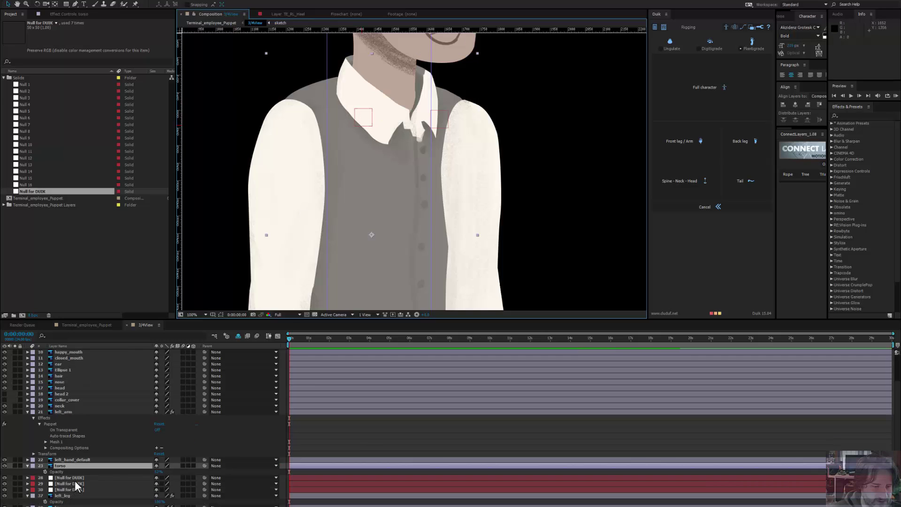
click(71, 477)
shift+click(75, 490)
key(ctrl+shift+bracketright)
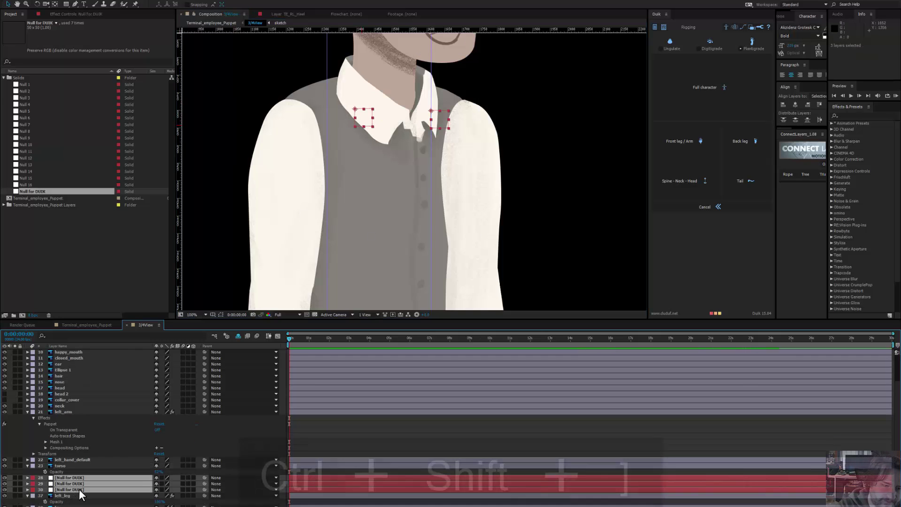
drag(325, 98, 242, 143)
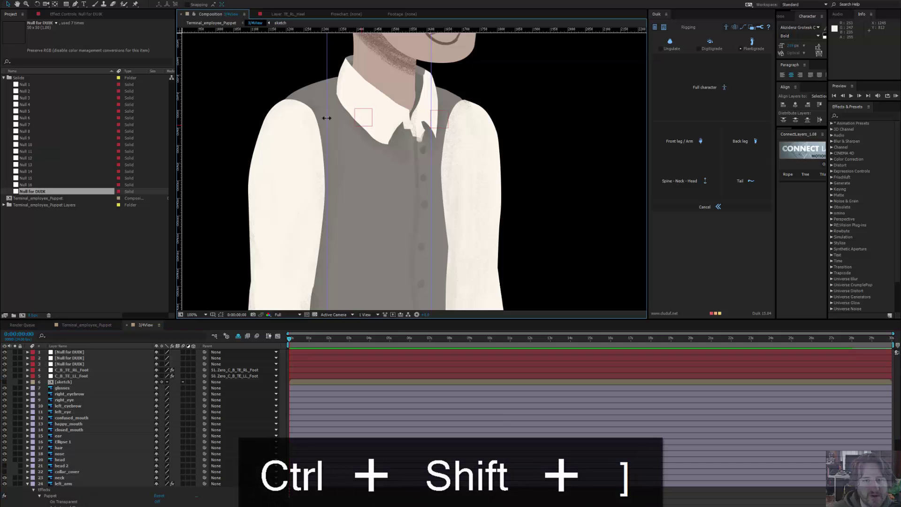
click(367, 115)
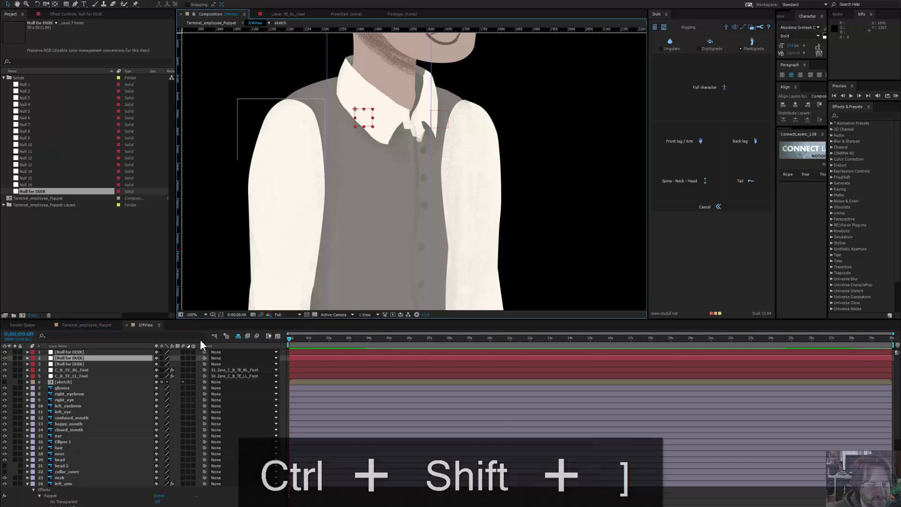
key(Return)
key(ctrl+v)
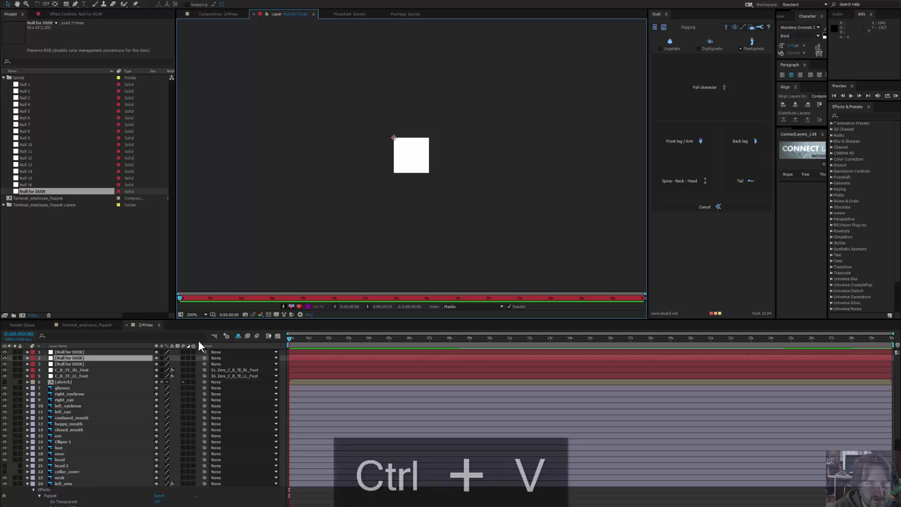
click(233, 13)
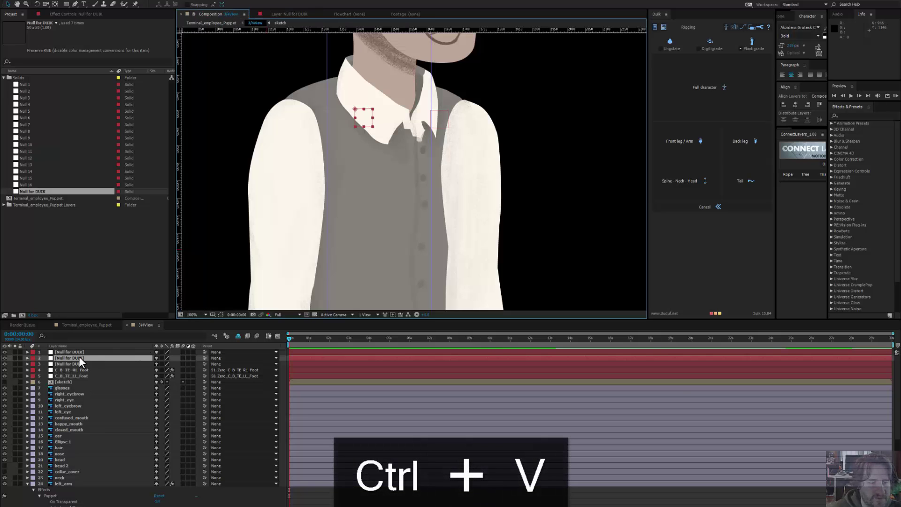
Step: Rename the null on the left_arm side of the collar as TE_LA_Clavicle
click(79, 358)
key(Return)
text(TE_RL_)
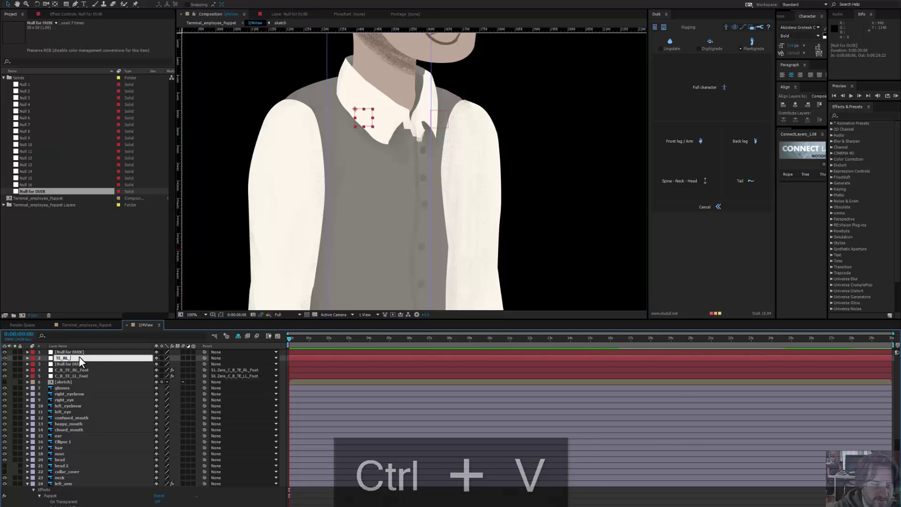
key(Left)
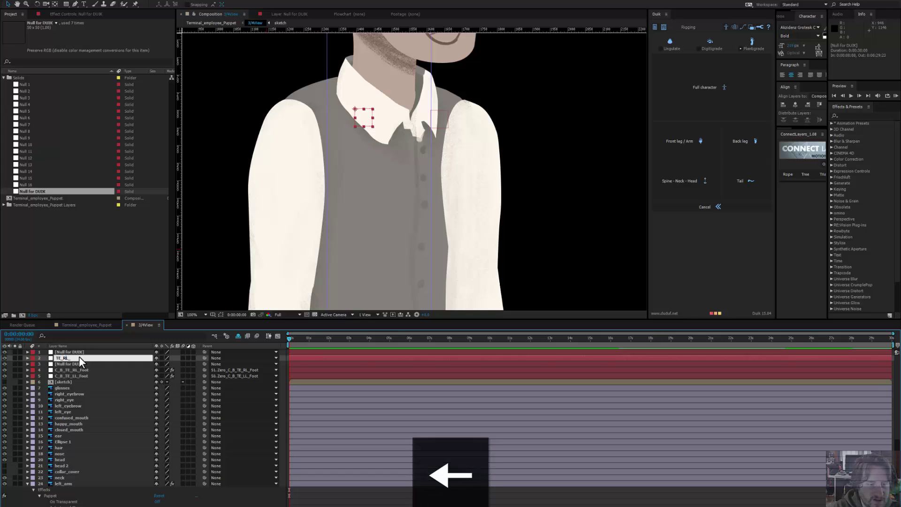
key(BackSpace)
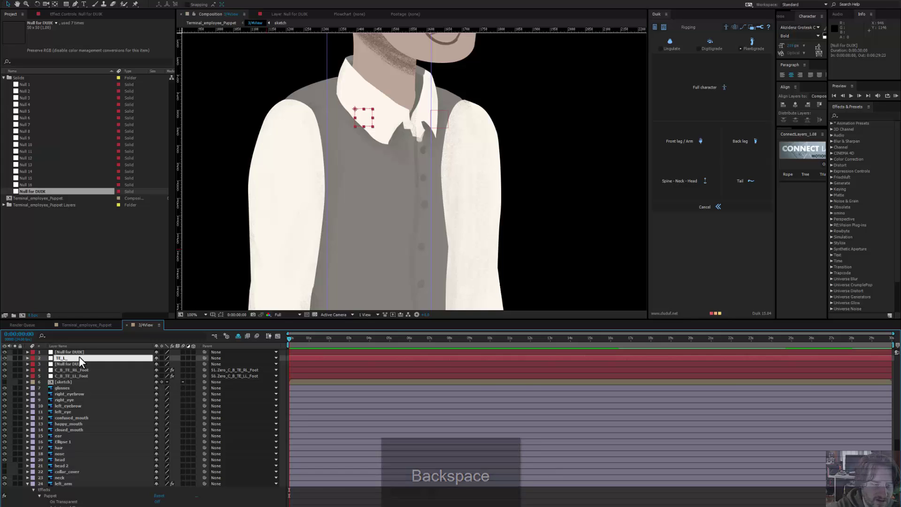
key(Right)
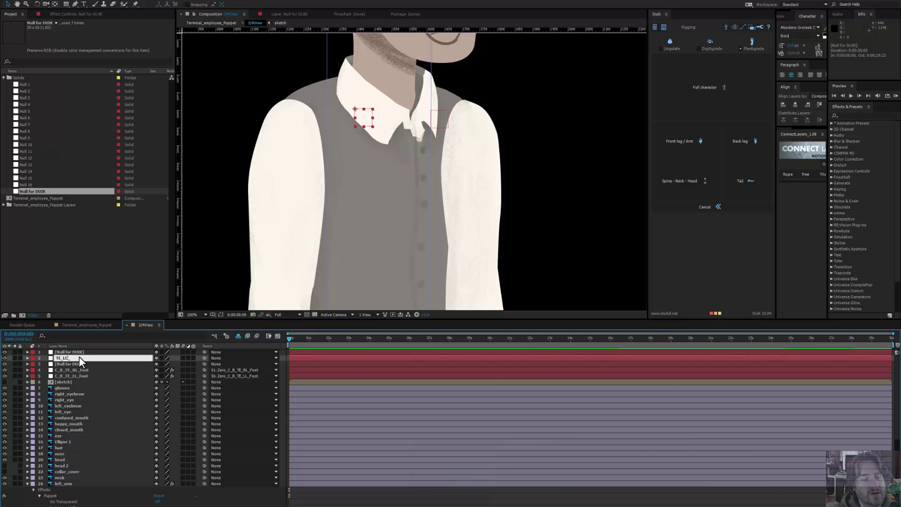
key(BackSpace)
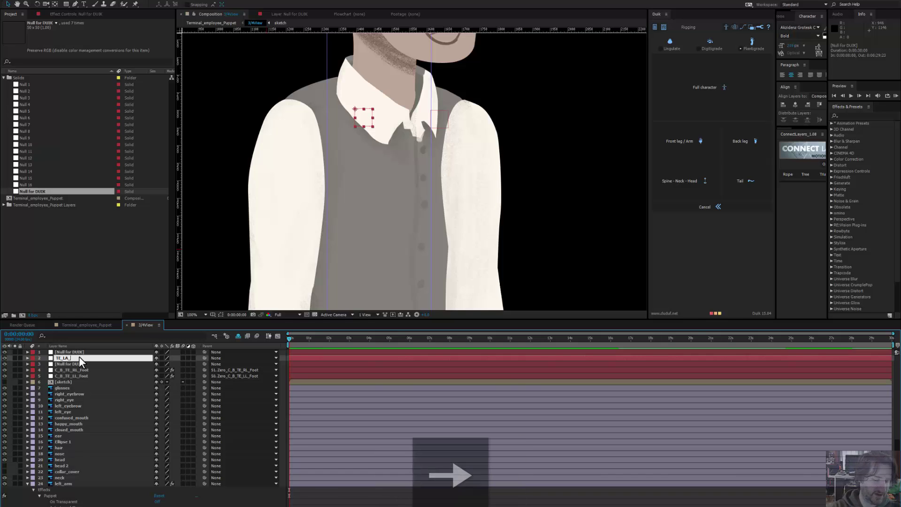
text(Clavicle)
key(Return)
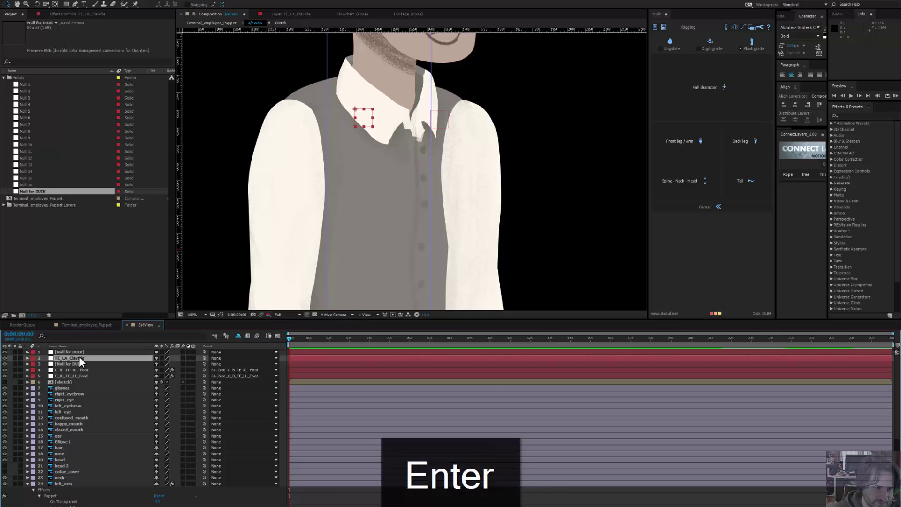
Step: Copy the layer name of the TE_LA_Clavicle null to the clipboard
key(Return)
key(ctrl+c)
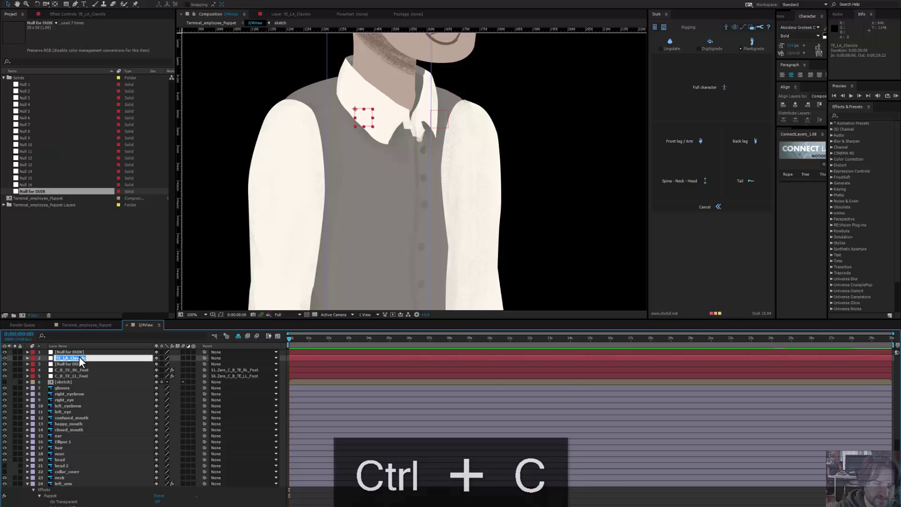
key(Return)
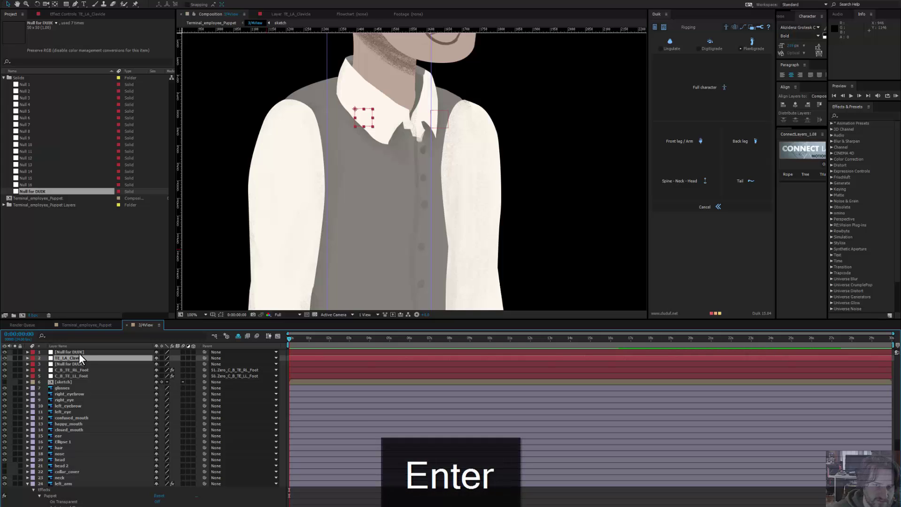
Step: Rename the null on the right_arm side of the collar as TE_RA_Clavicle
click(78, 353)
key(Return)
key(ctrl+v)
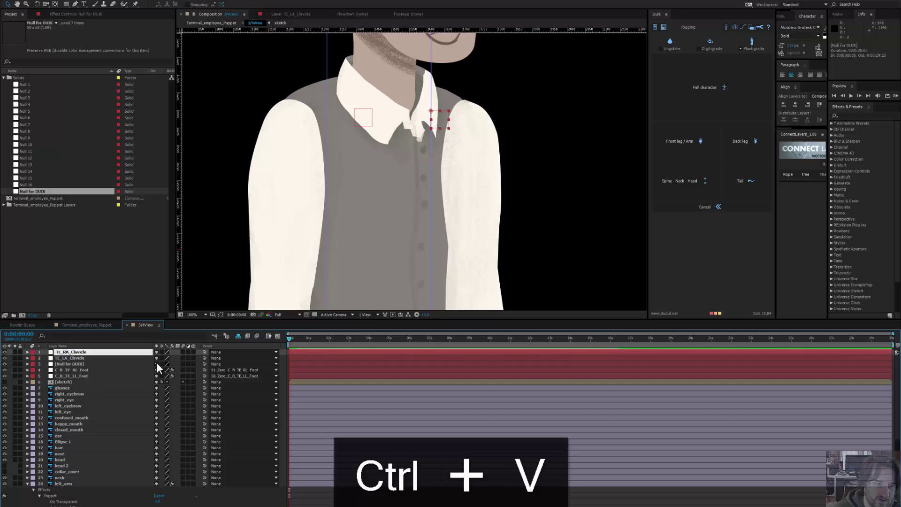
key(Return)
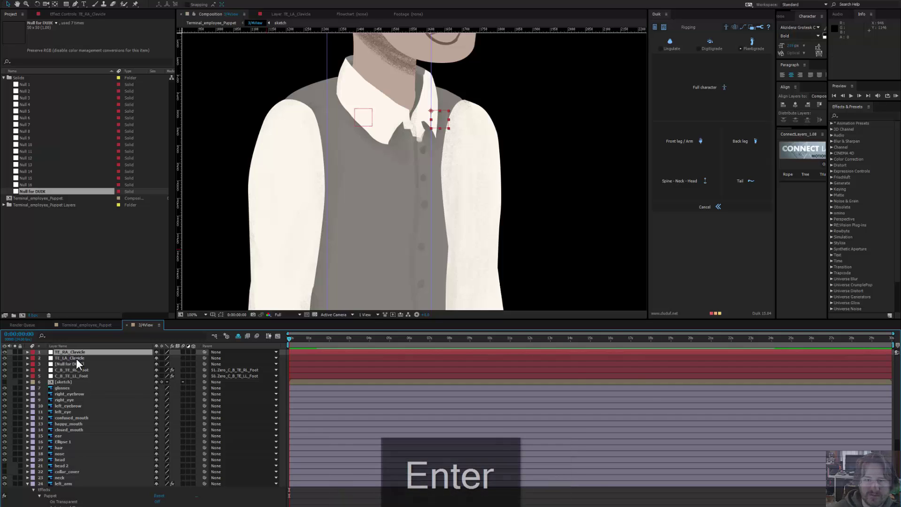
Step: Expand the Puppet mesh deform list of the left_arm layer and select the shoulder's Puppet Pin 1
click(288, 145)
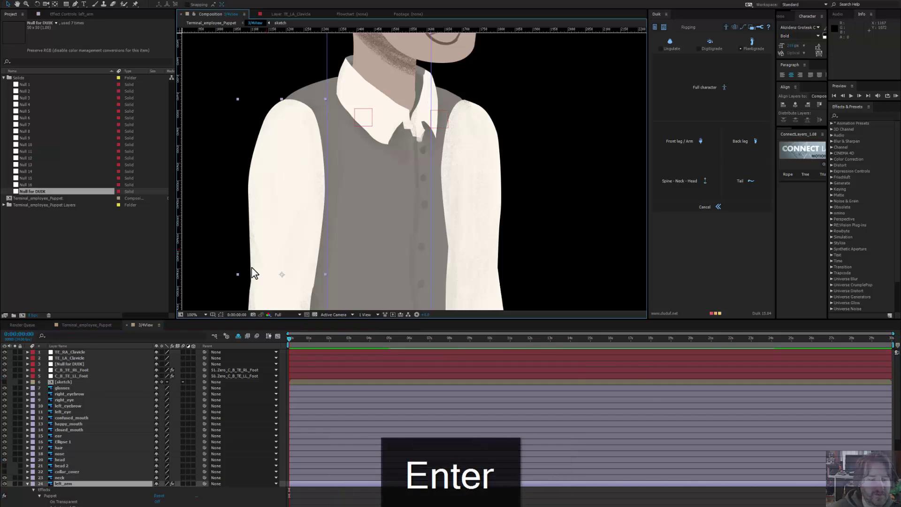
scroll(77, 477, down, 2)
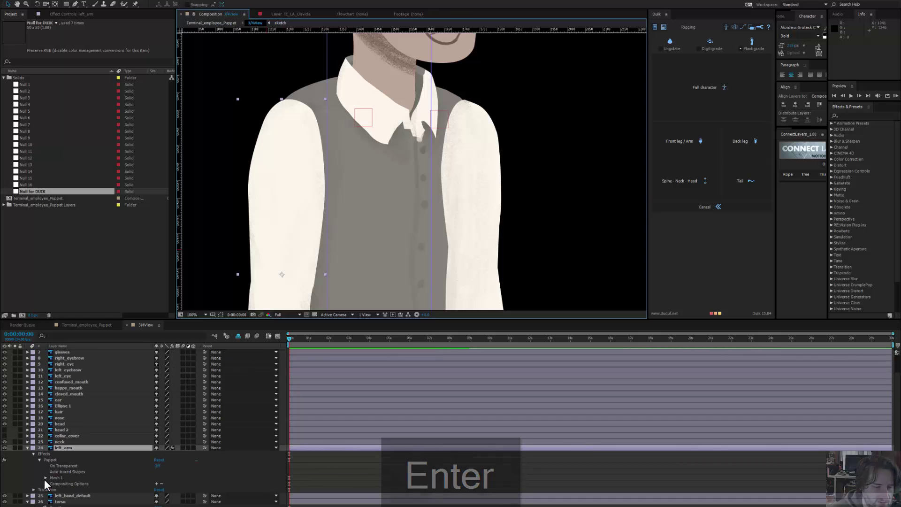
click(45, 477)
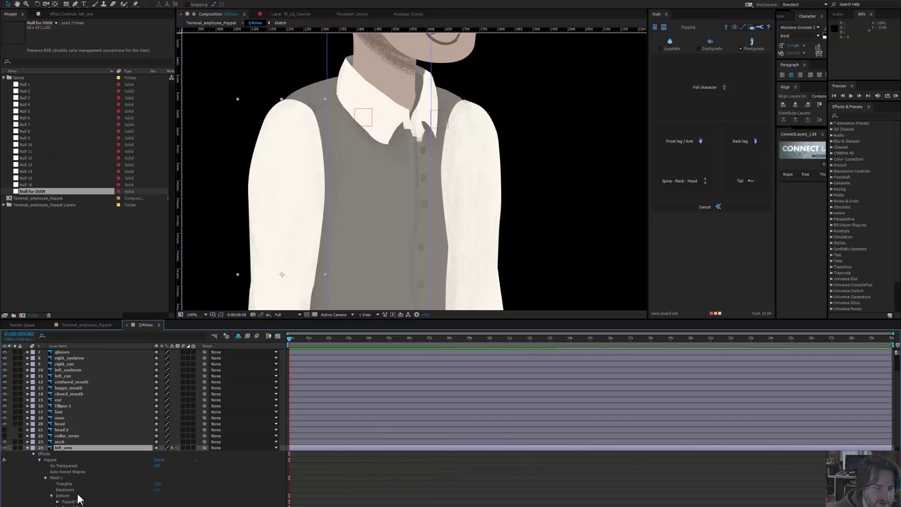
scroll(82, 500, down, 1)
click(75, 496)
drag(338, 237, 357, 203)
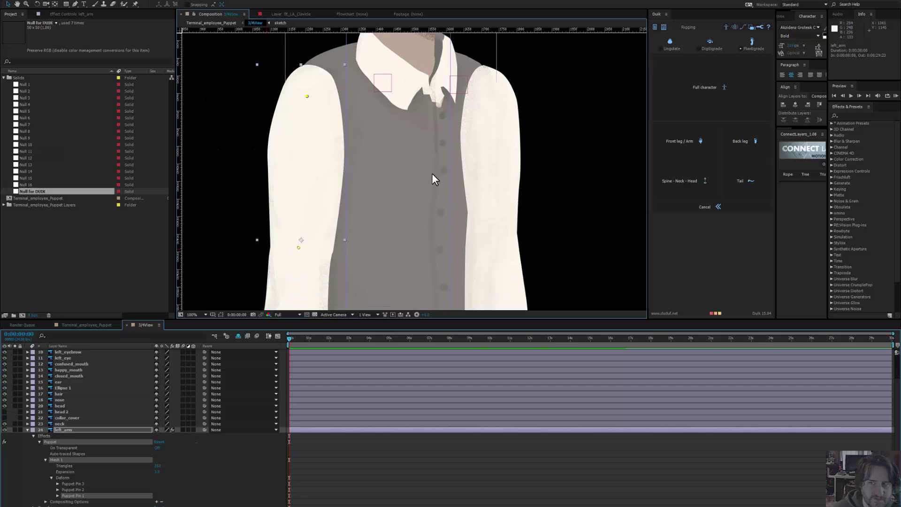
Step: Open Duik's Front leg / Arm autorig for left_arm and place its dialog clear of the character
click(740, 141)
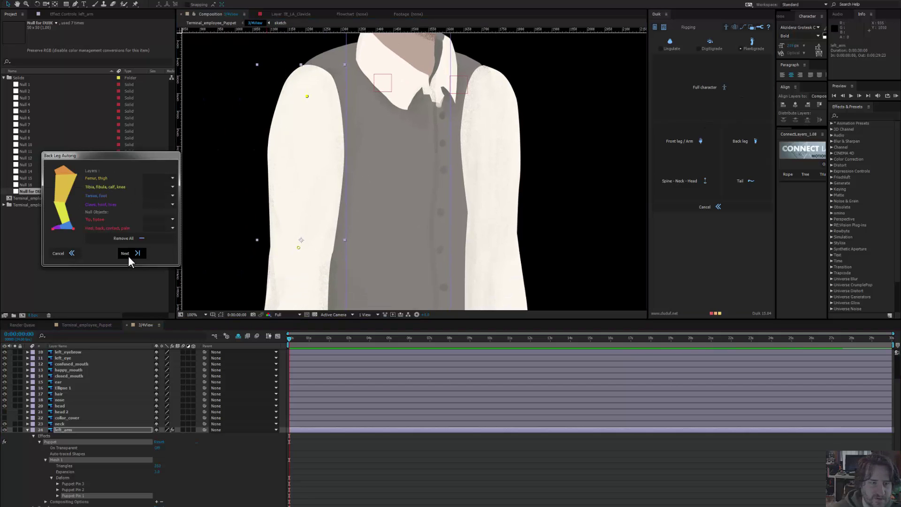
click(75, 254)
click(678, 146)
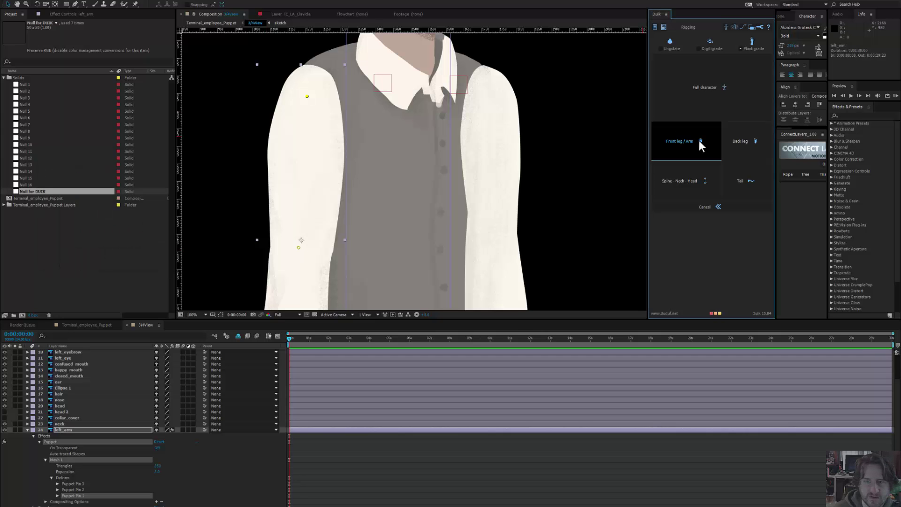
drag(424, 201, 71, 171)
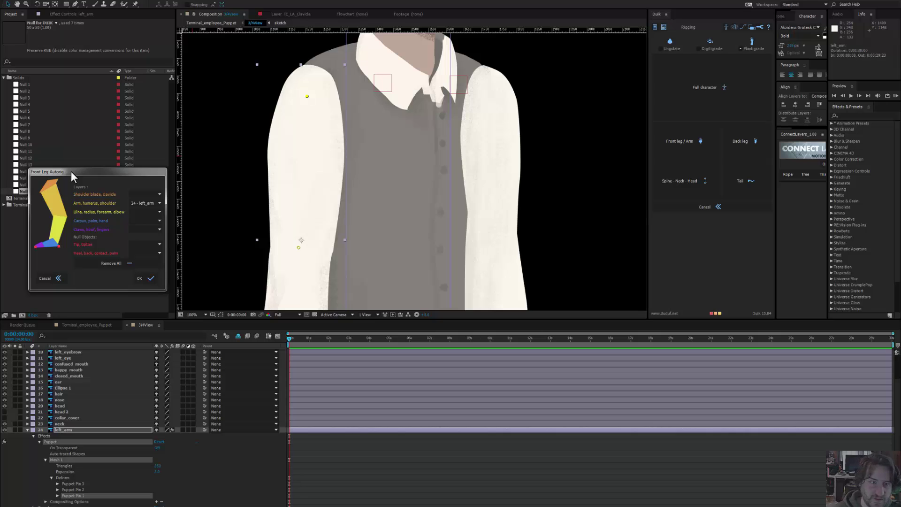
drag(397, 184, 409, 159)
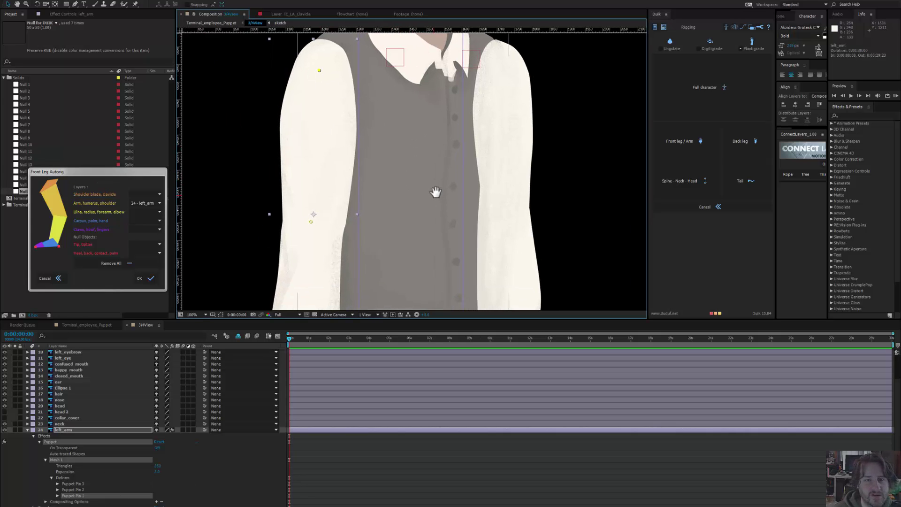
drag(434, 191, 425, 216)
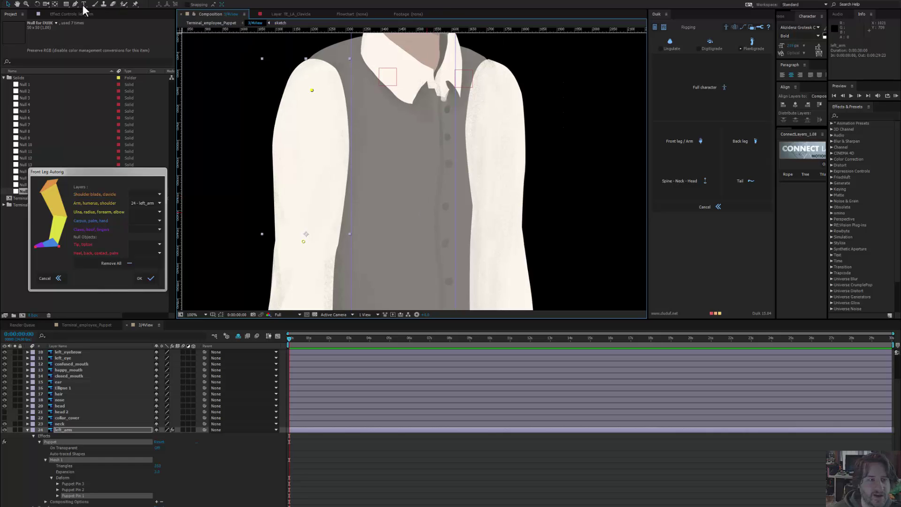
Step: Draw a circle over the left_arm shoulder with the Ellipse tool on a new shape layer
drag(67, 2, 83, 18)
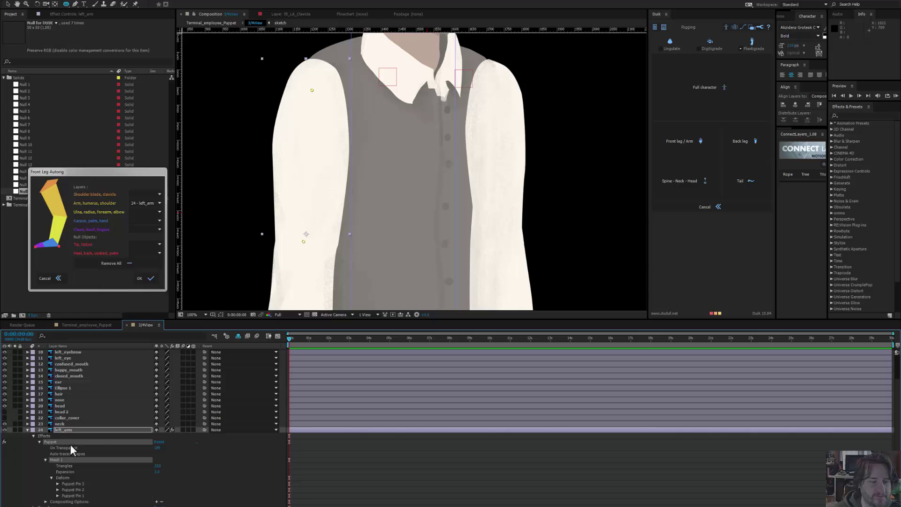
click(25, 438)
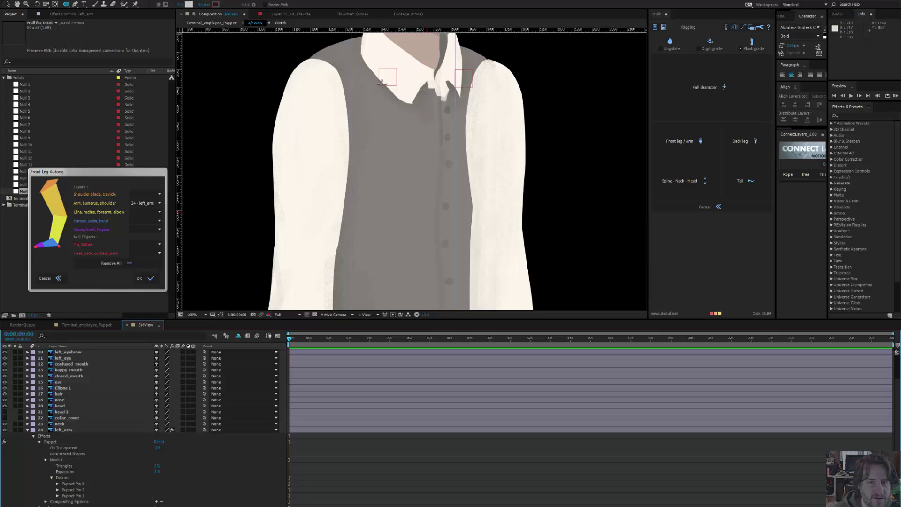
mouse_move(304, 61)
mouse_down()
mouse_move(347, 105)
mouse_move(320, 110)
mouse_up()
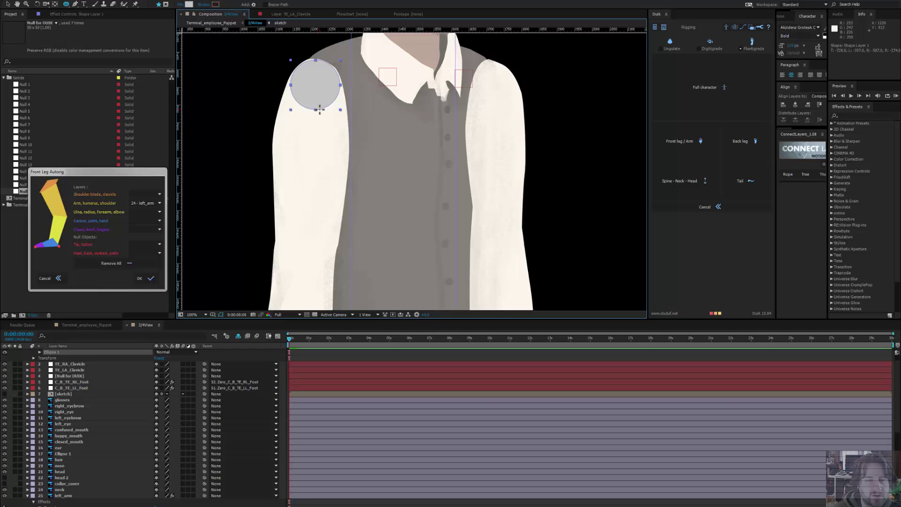
Step: Give the shoulder circle a red fill and a thin light grey stroke
click(189, 4)
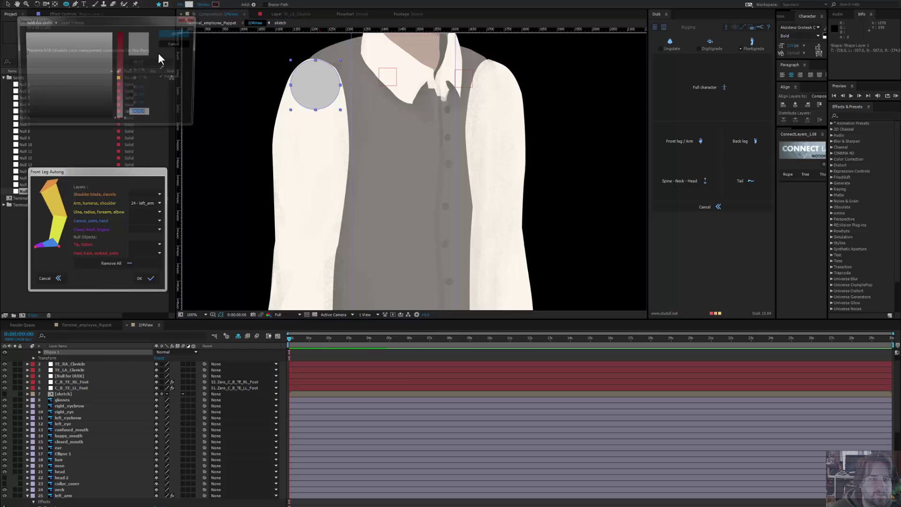
click(117, 56)
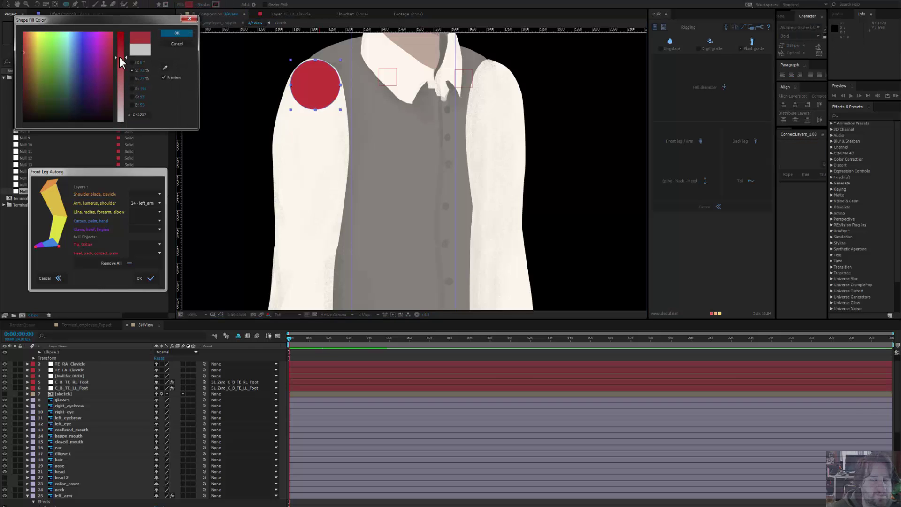
click(176, 33)
click(216, 5)
drag(97, 71, 77, 54)
click(176, 33)
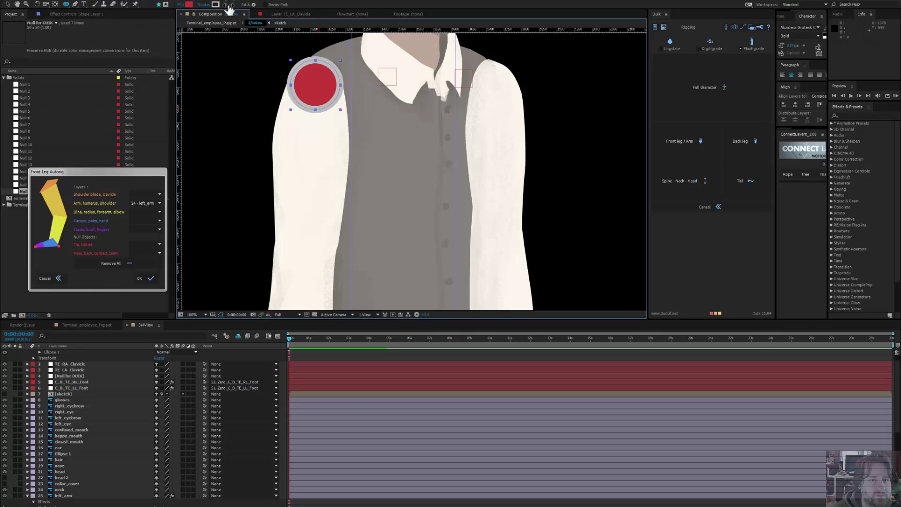
drag(230, 6, 224, 9)
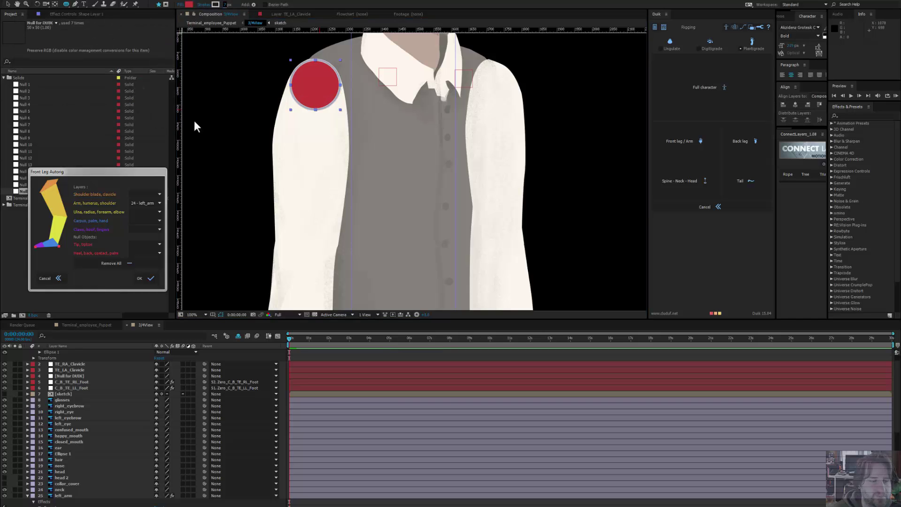
Step: Show the Opacity property of the shoulder circle's shape layer
key(t)
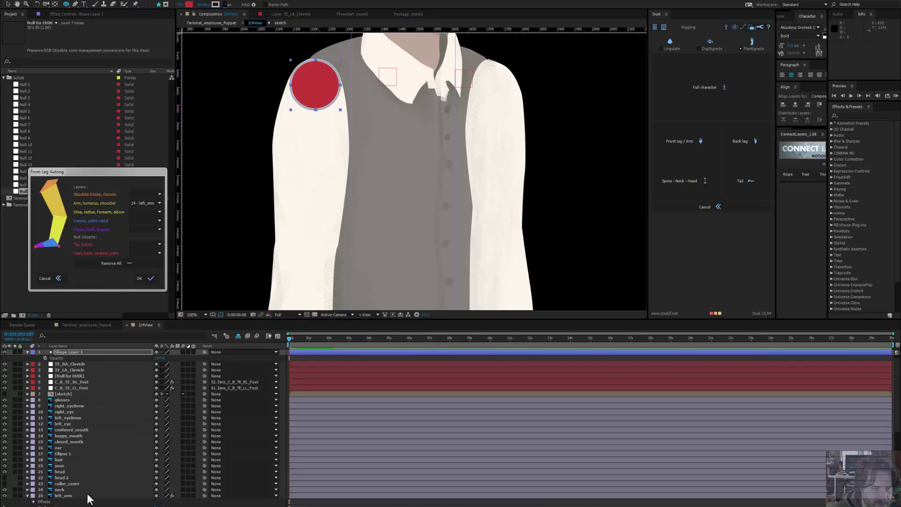
Step: Make the red shoulder circle translucent and replace the left_arm layer's shoulder puppet pin with one at the circle's centre
drag(157, 358, 138, 359)
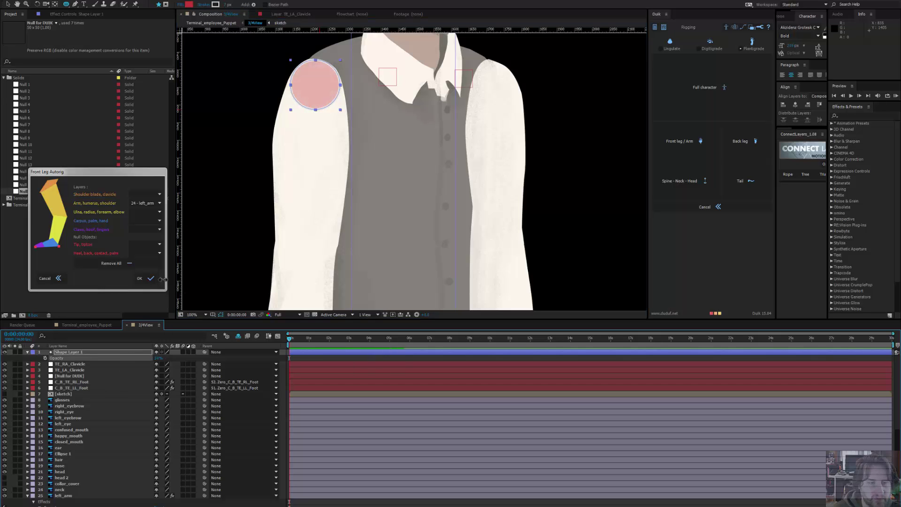
click(71, 496)
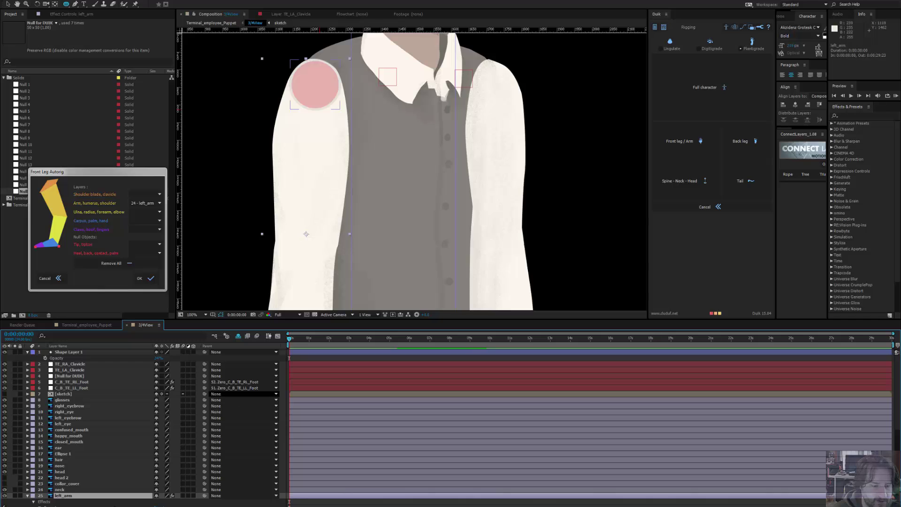
scroll(141, 423, down, 2)
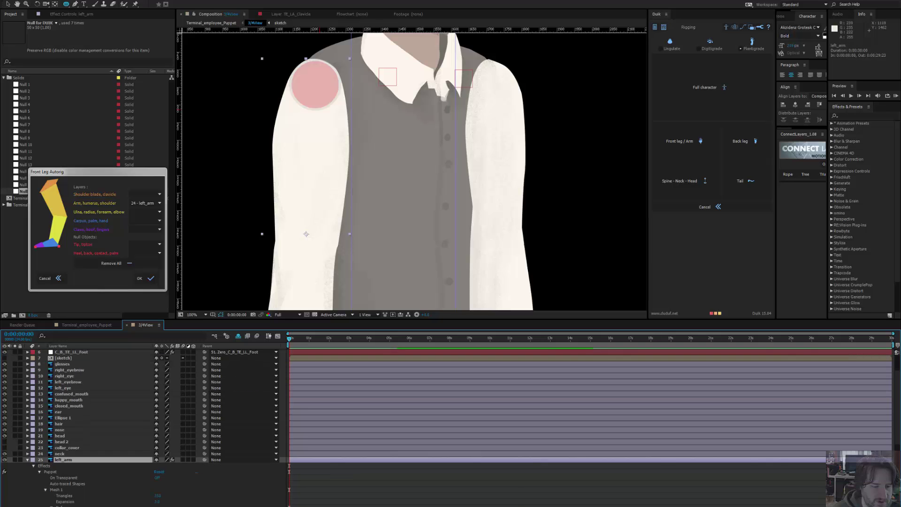
key(ctrl+p)
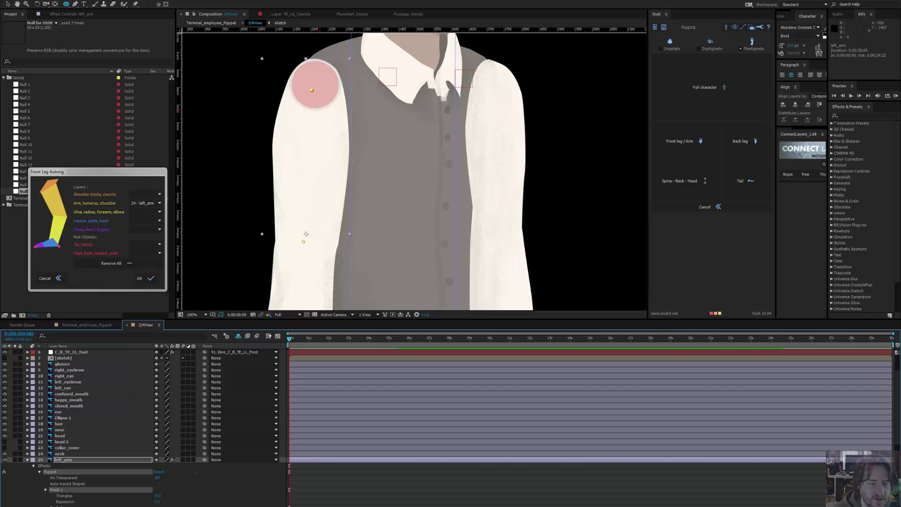
key(Delete)
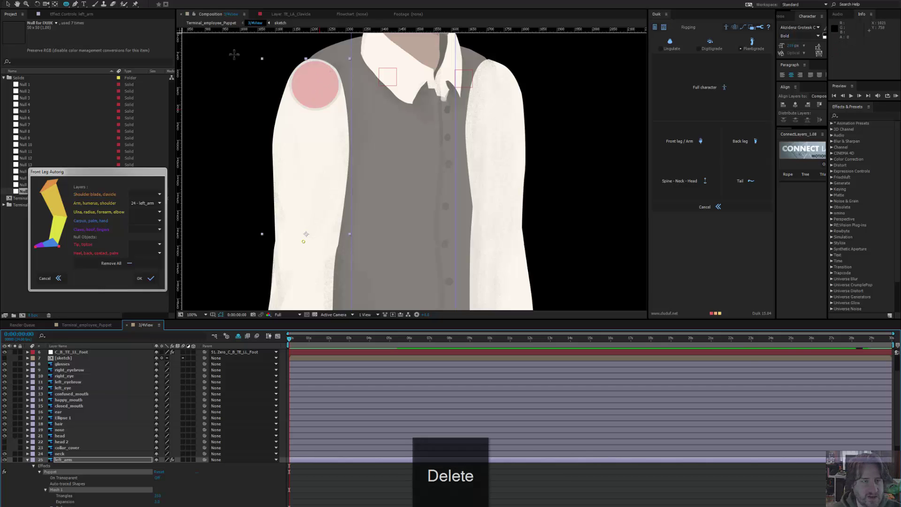
click(136, 4)
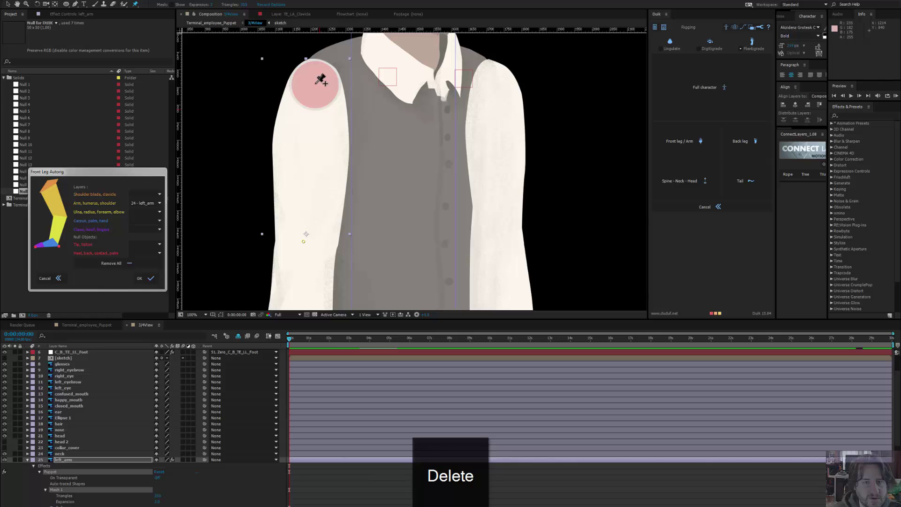
click(315, 83)
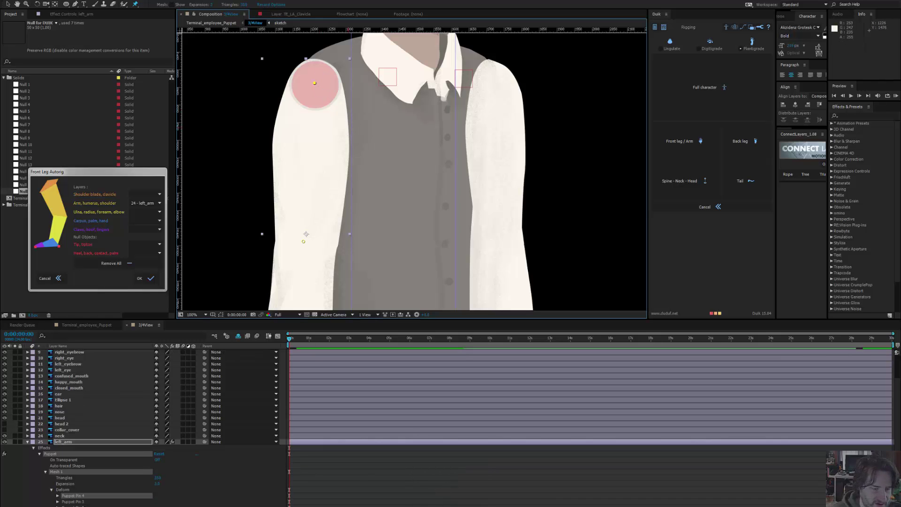
Step: Rename the new shoulder puppet pin of left_arm as TE_LA_Arm, copying the TE_LA_ prefix for reuse
click(82, 504)
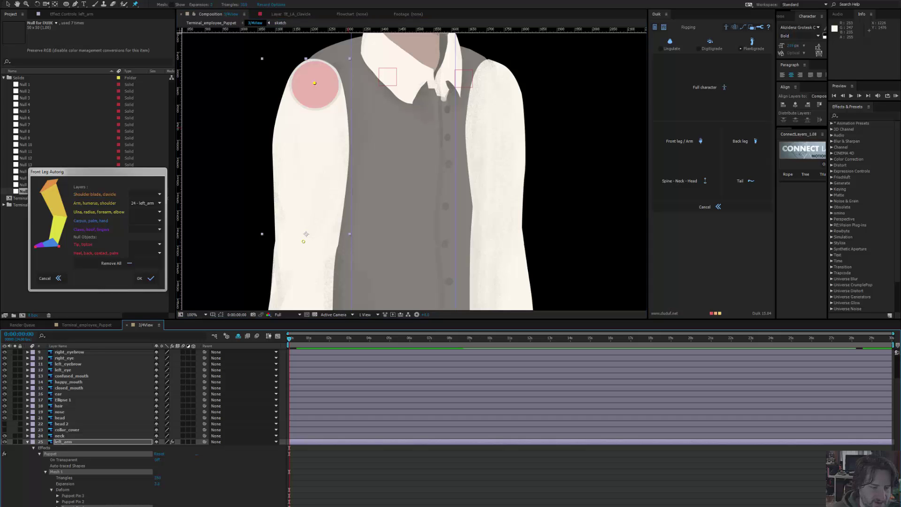
key(Return)
key(ctrl+v)
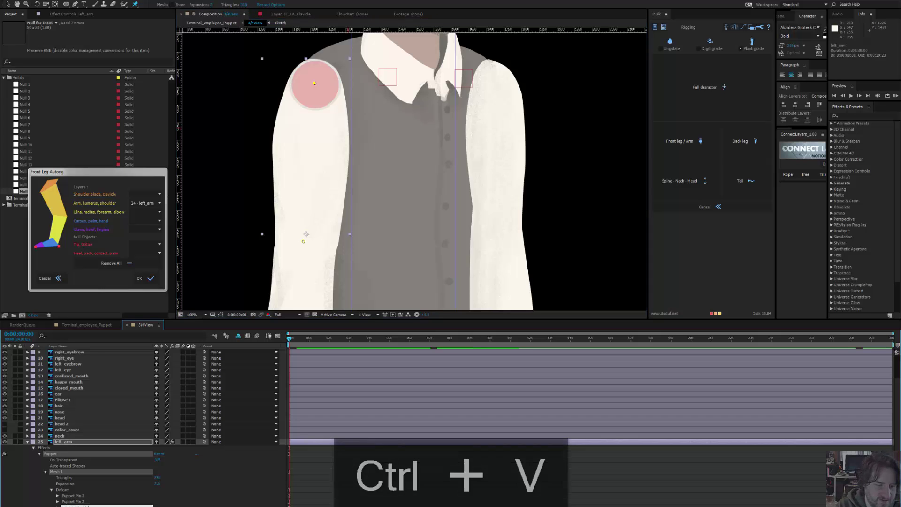
key(Left)
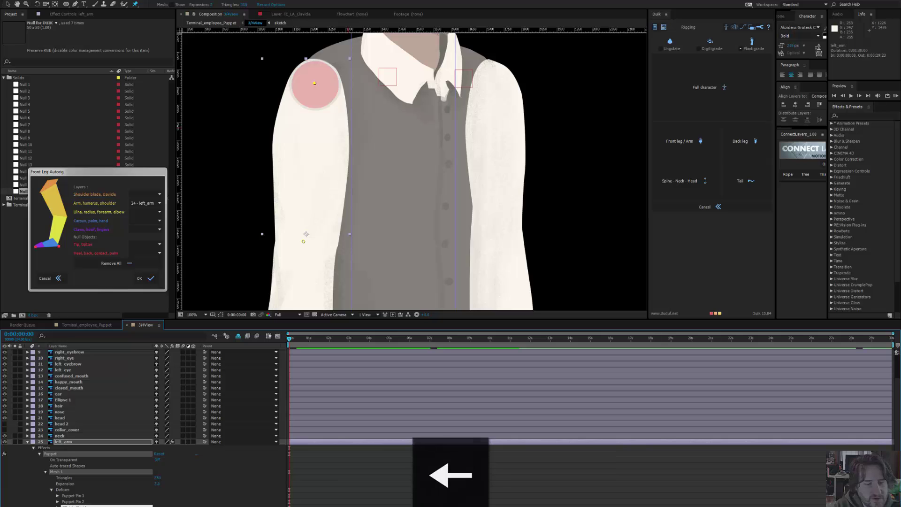
key(shift+Left)
key(shift+Left)
key(shift+Left)
key(shift+Left)
key(shift+Left)
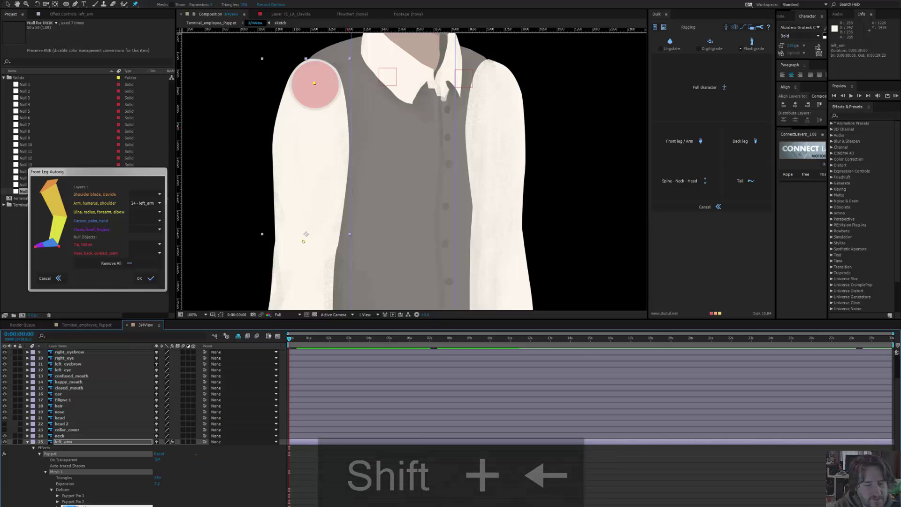
key(shift+Right)
key(Right)
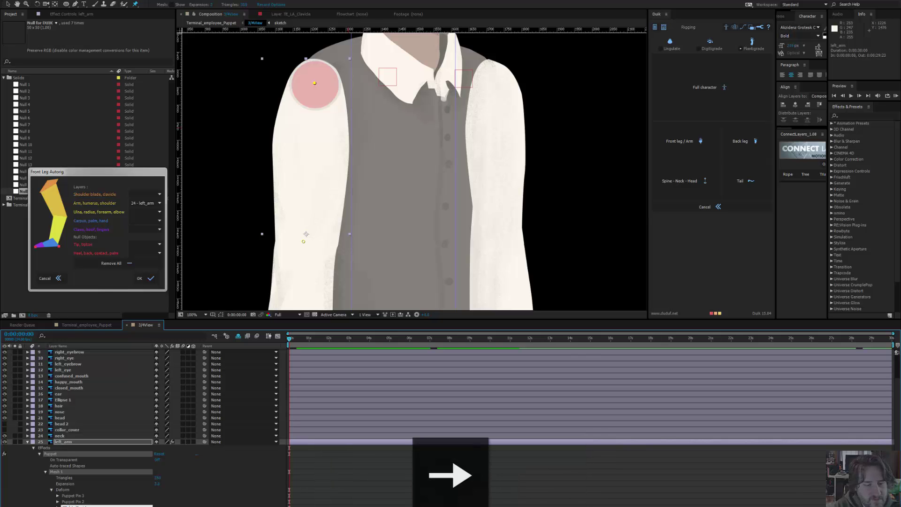
key(shift+Right)
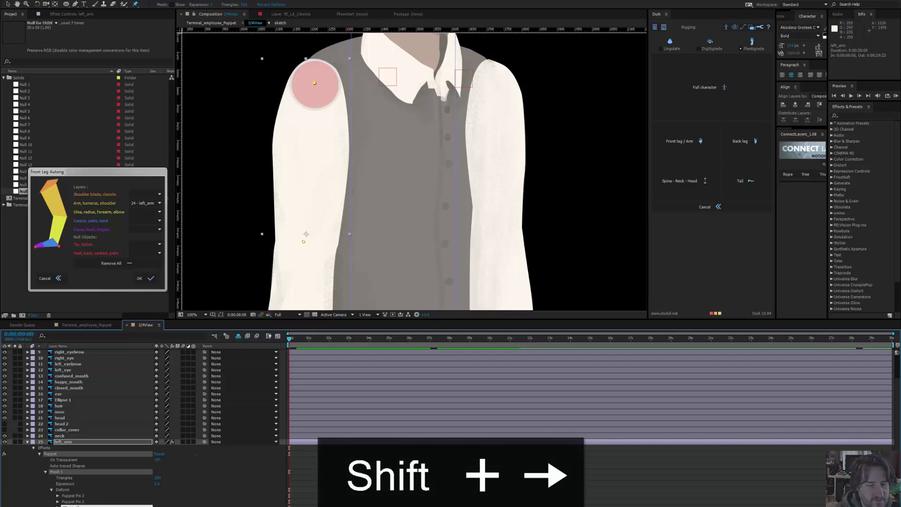
Step: Rename the elbow puppet pin of left_arm as TE_LA_Elbow
key(Return)
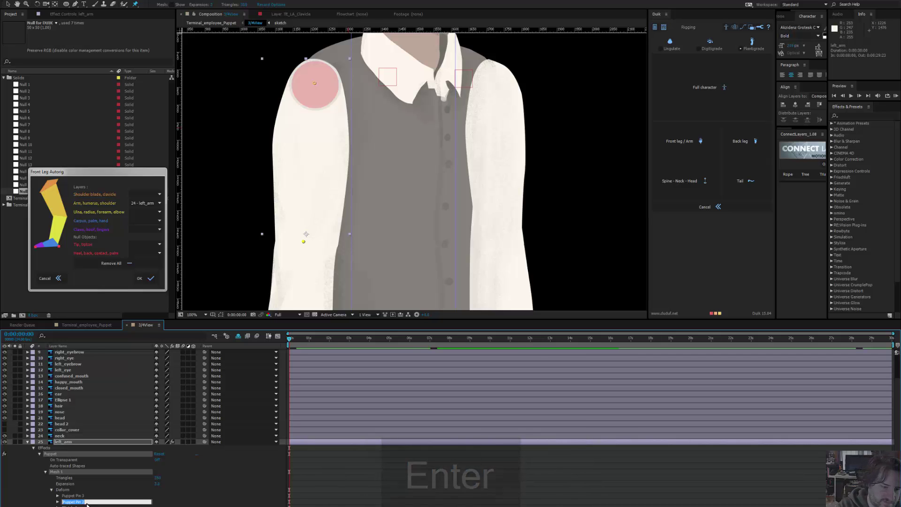
text(TE_LA_)
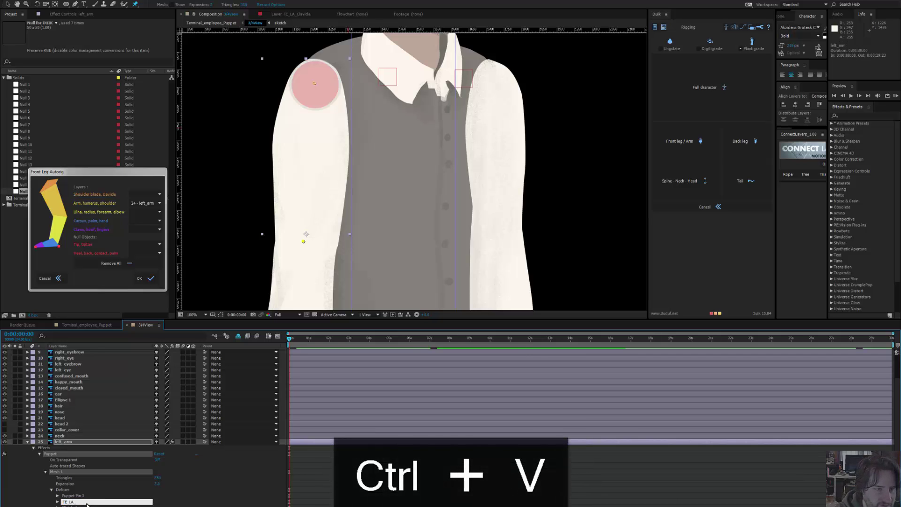
text(Elbow)
key(Return)
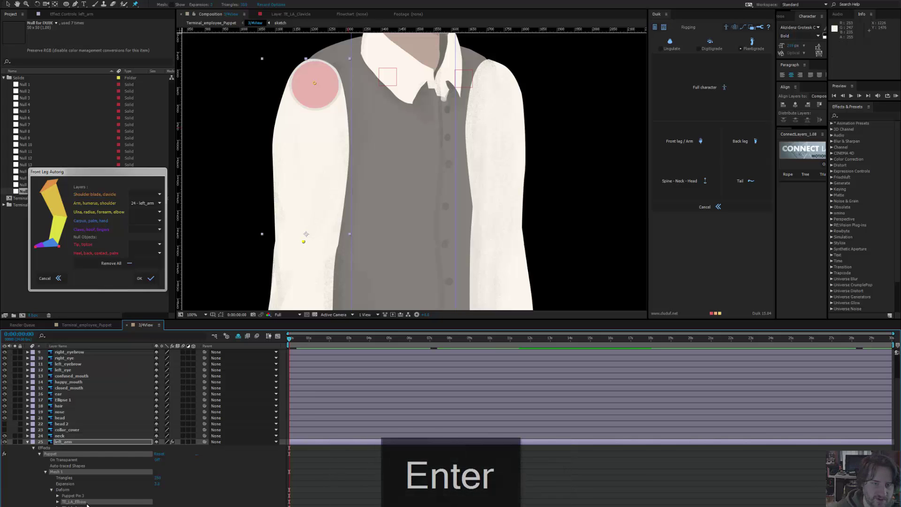
Step: Rename the wrist puppet pin at the left cuff as TE_LA_Hand
drag(305, 243, 336, 122)
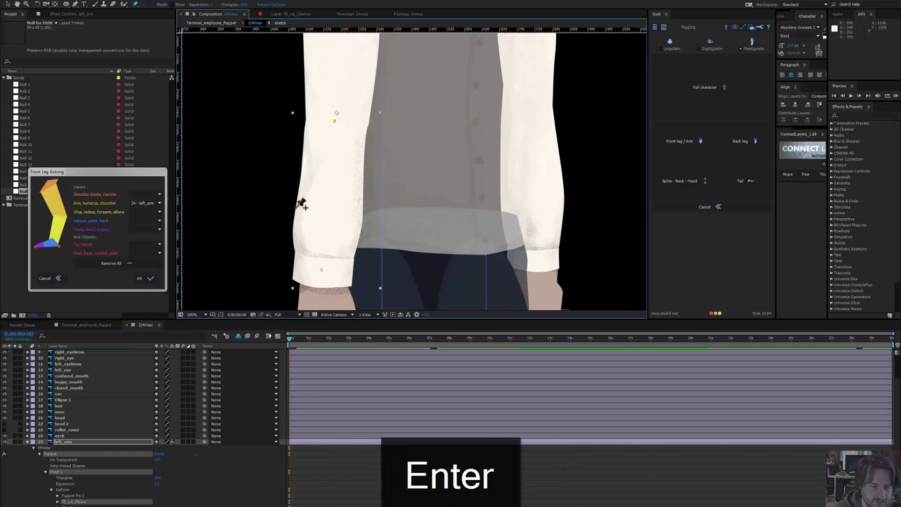
click(78, 496)
key(Return)
text(TE_LA_)
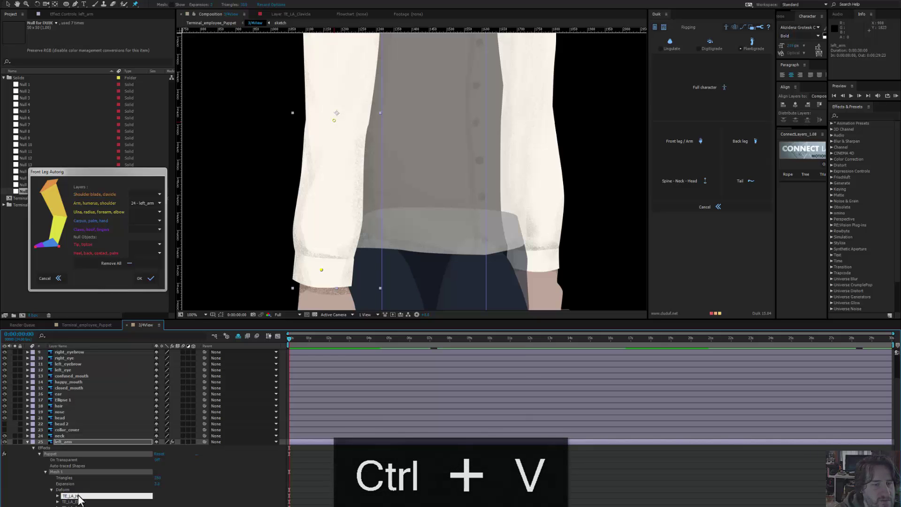
text(Hand)
key(Return)
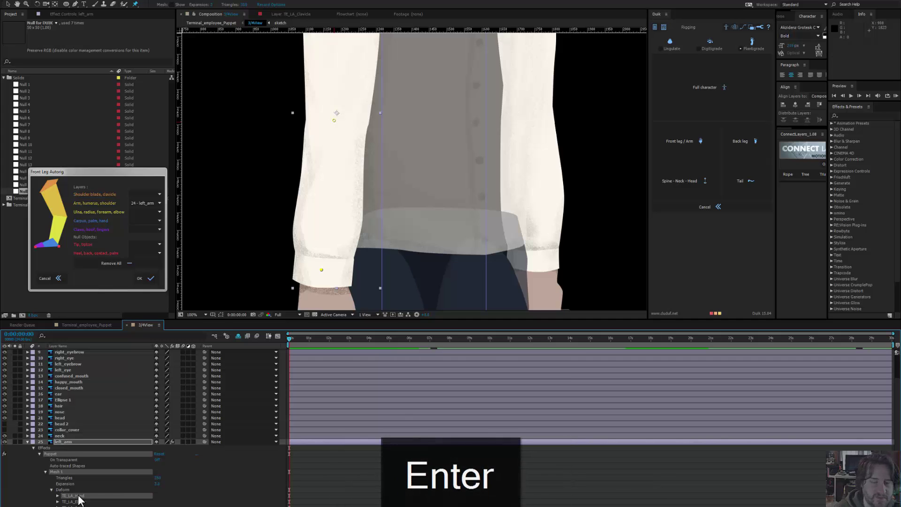
Step: Duplicate the Null for DUIK beside the character's feet and bring the copy to the front of the layer order
scroll(382, 197, down, 5)
scroll(362, 157, down, 4)
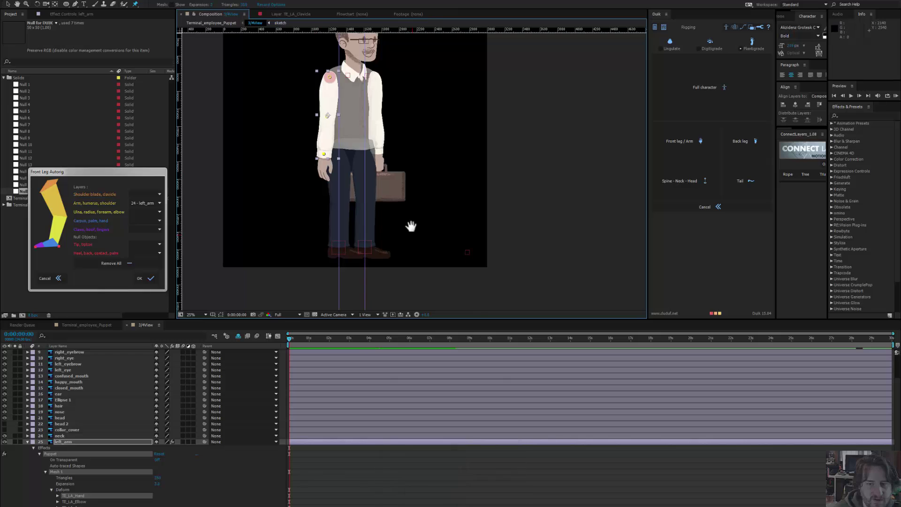
drag(412, 225, 430, 248)
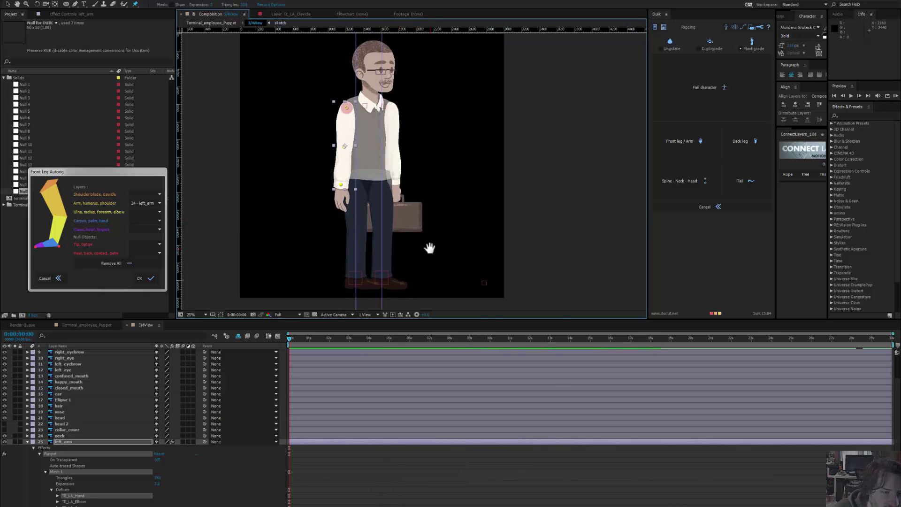
drag(447, 248, 450, 234)
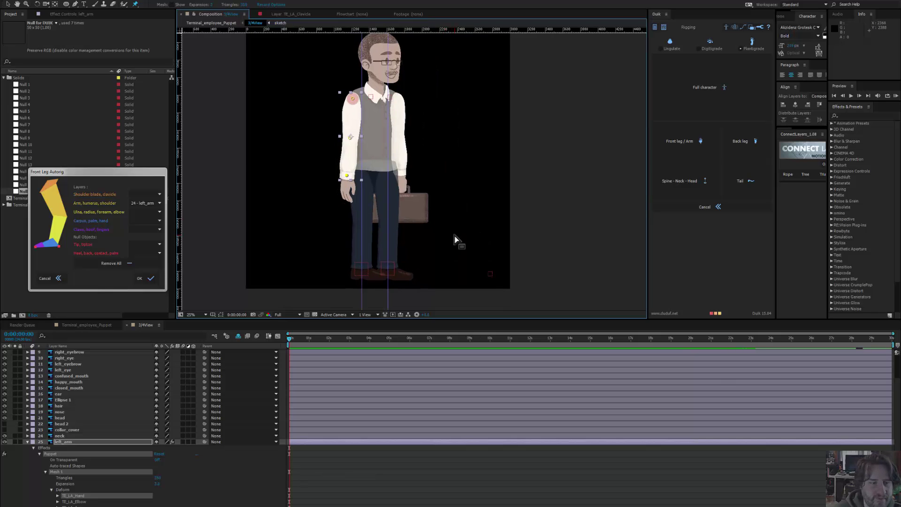
key(v)
click(490, 274)
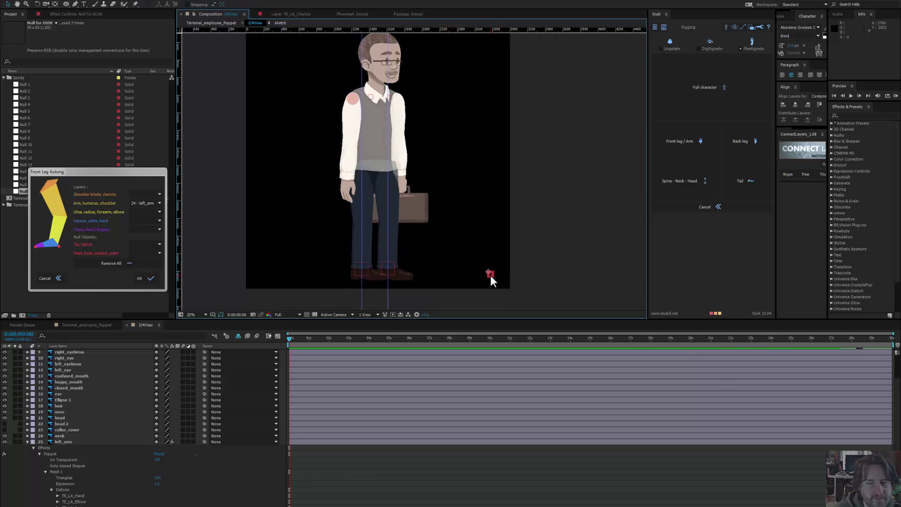
key(ctrl+d)
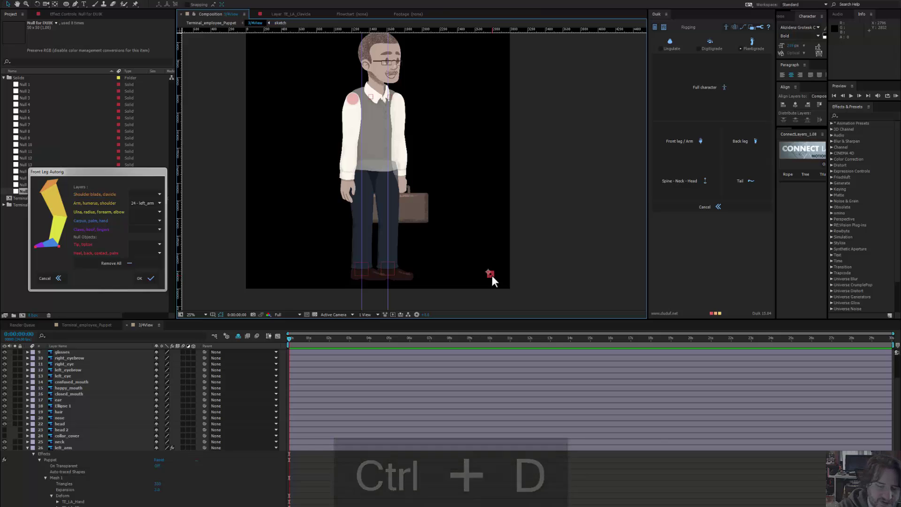
key(ctrl+shift+bracketright)
Step: Move the duplicated null onto the shirt cuff of the character's left_arm layer
drag(490, 275, 348, 182)
scroll(348, 182, up, 4)
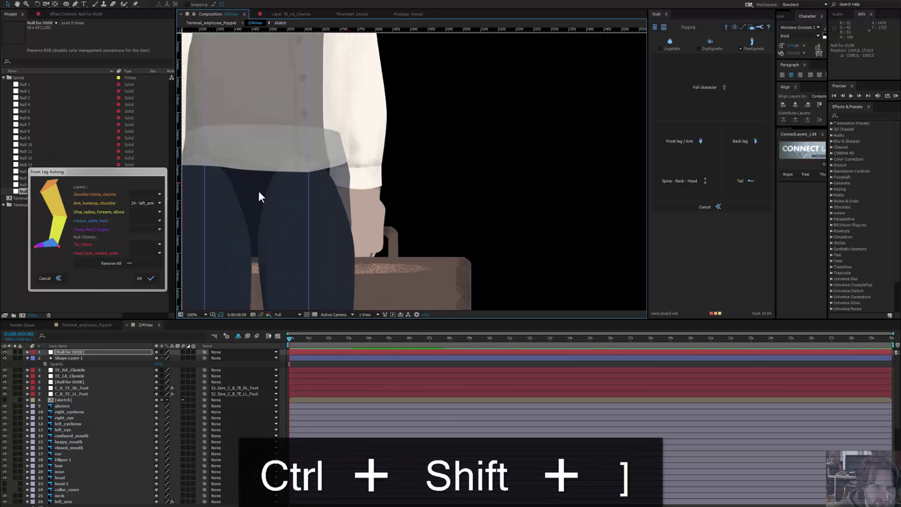
drag(426, 159, 410, 161)
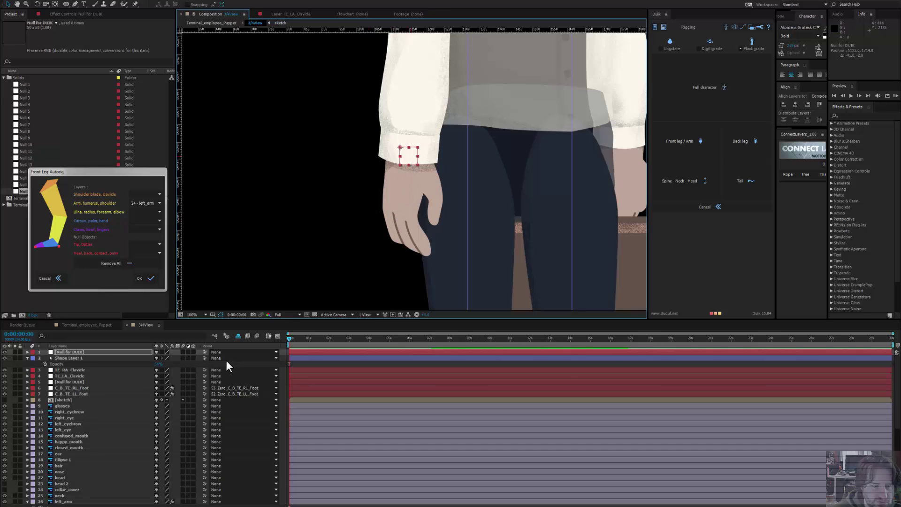
Step: Create Duik bones from the puppet pins of the left_arm layer
click(415, 147)
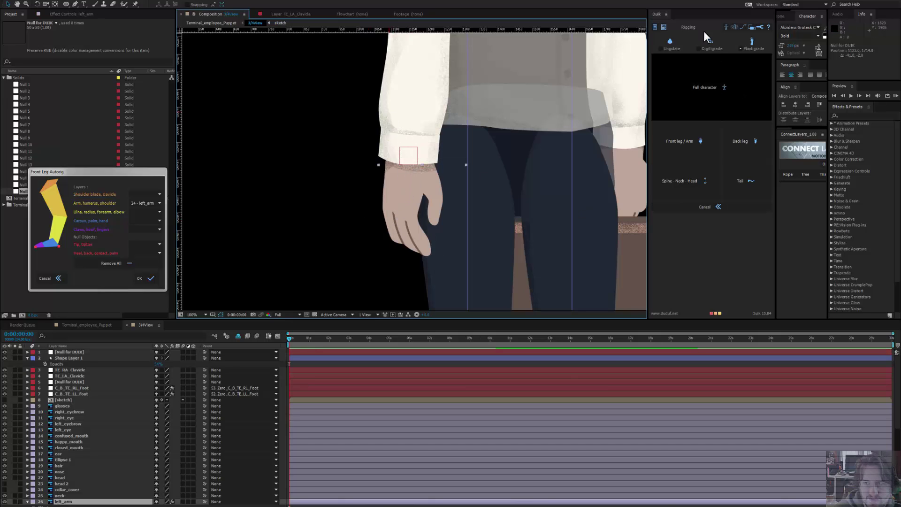
click(726, 27)
click(742, 148)
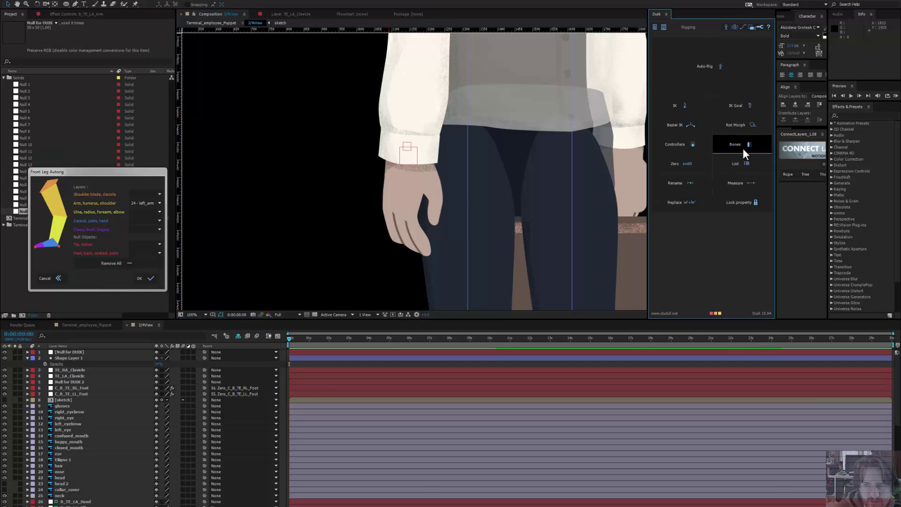
Step: Parent the null on the cuff to the B_TE_LA_Hand bone and rename it TE_LA_Contact
click(410, 149)
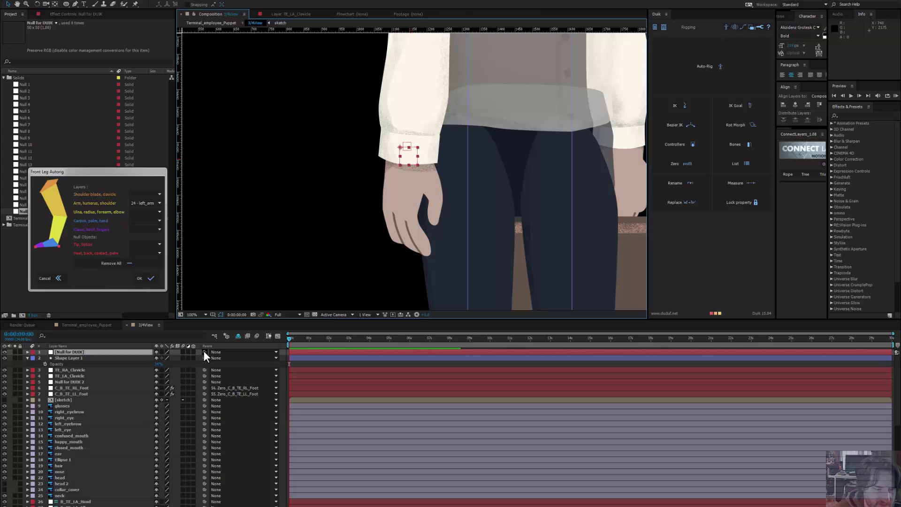
mouse_move(204, 352)
mouse_down()
mouse_move(80, 500)
mouse_move(87, 502)
mouse_up()
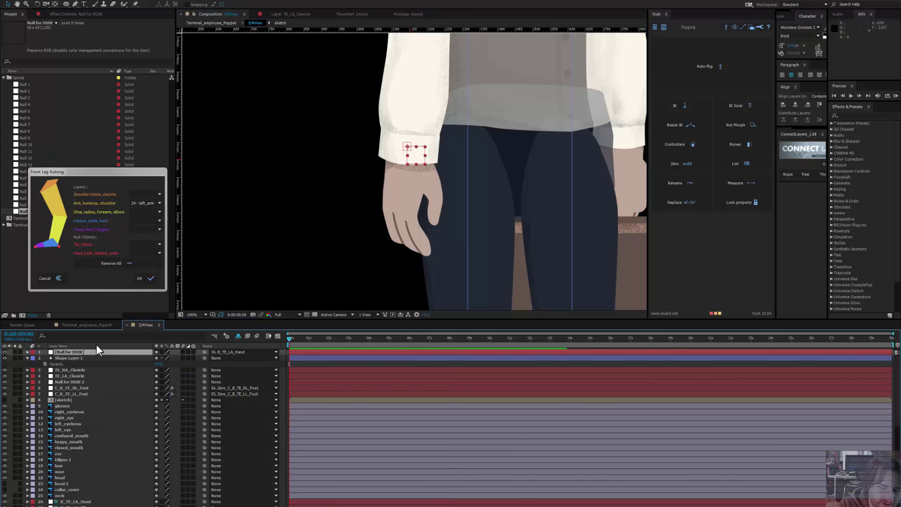
key(Return)
text(TE_LA_)
key(Right)
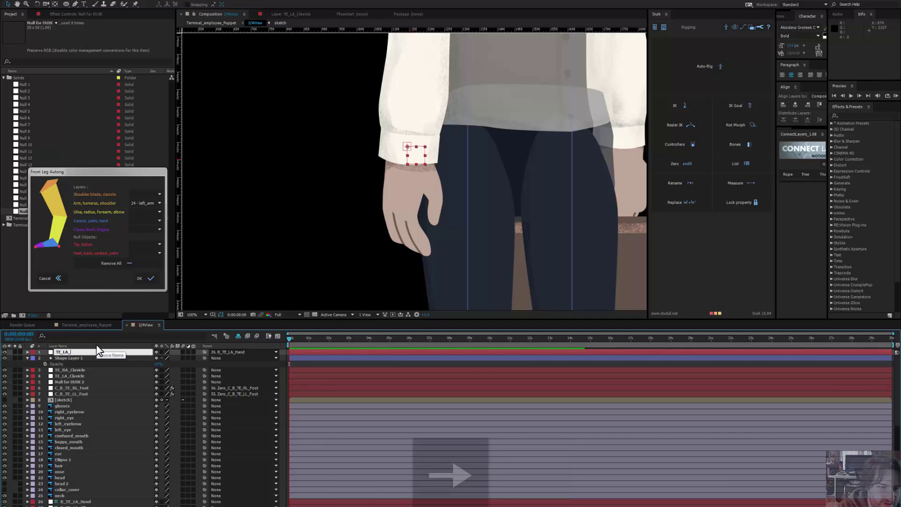
text(Contact)
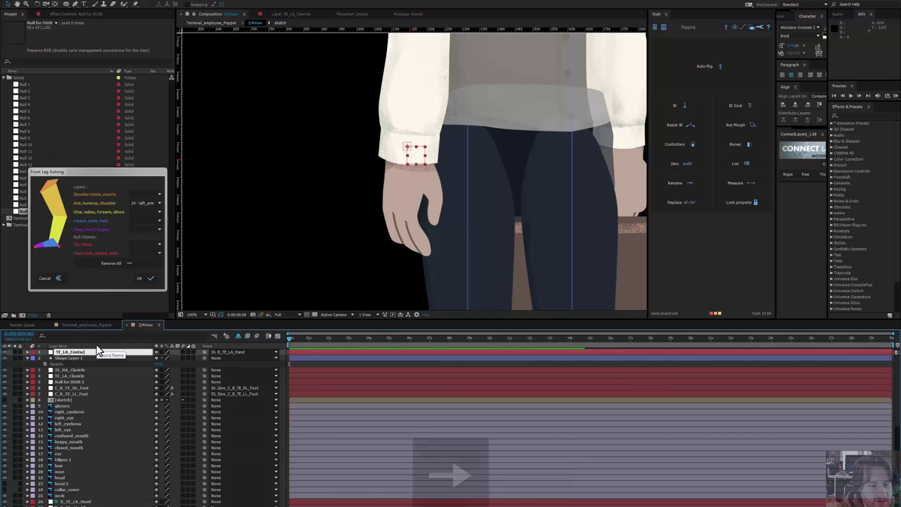
key(Return)
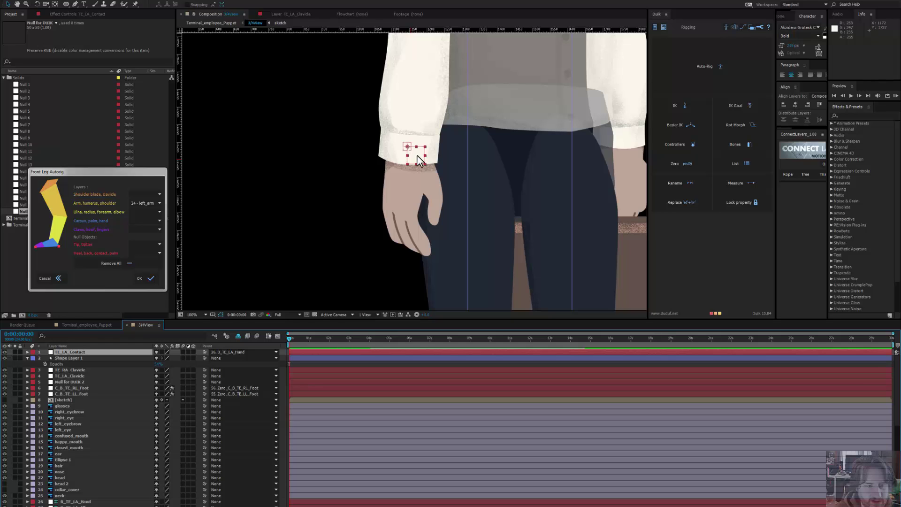
Step: Move the TE_LA_Contact null about 60 px down from the cuff onto the hand
drag(414, 176, 413, 173)
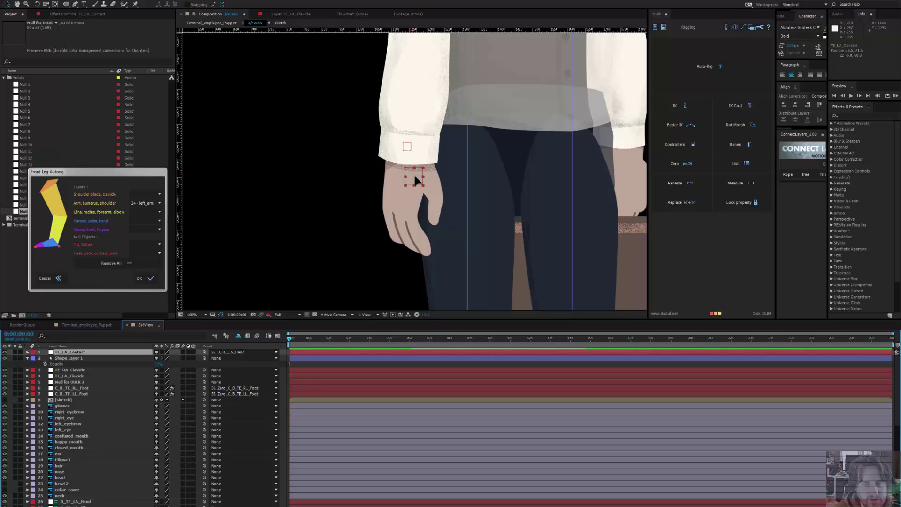
drag(391, 218, 298, 281)
key(comma)
key(comma)
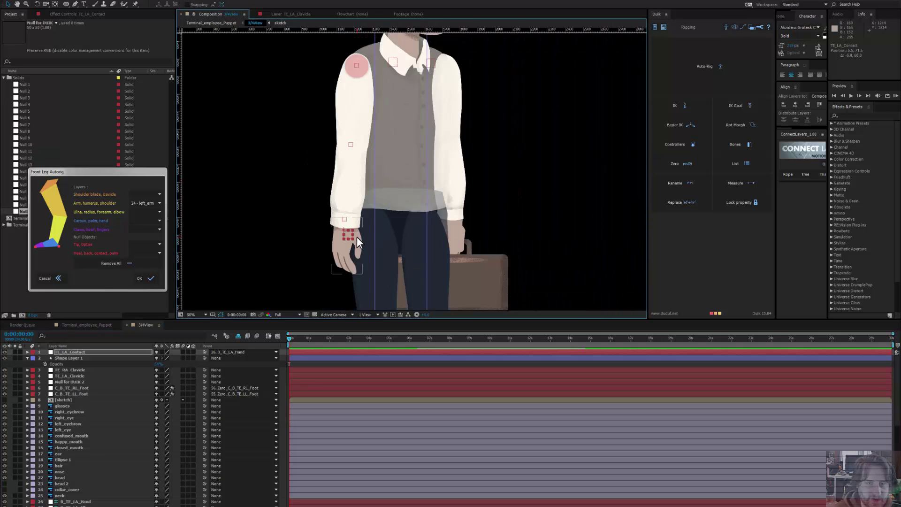
Step: Run the Front Leg/Arm autorig on TE_LA_Clavicle, TE_LA_Contact and the three B_TE_LA arm, elbow and hand bones, discarding the earlier autorig dialog
ctrl+click(82, 375)
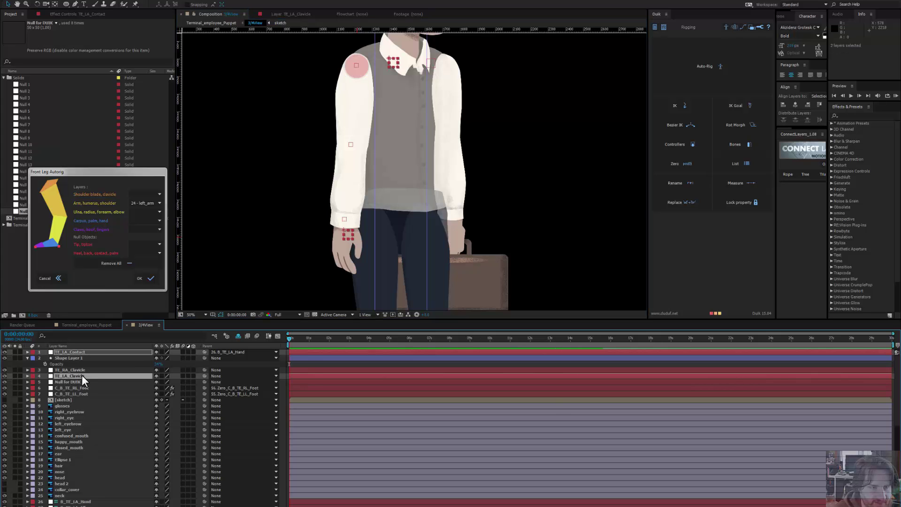
ctrl+click(70, 501)
ctrl+click(70, 506)
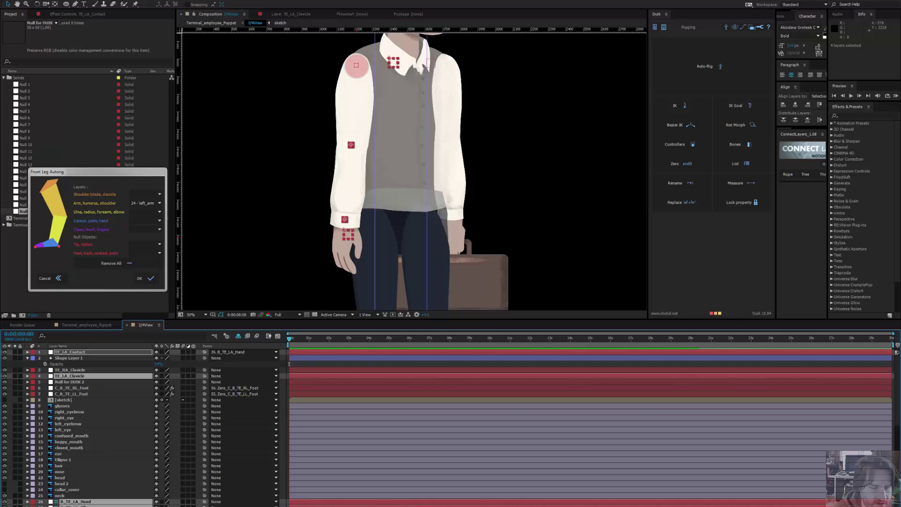
click(102, 264)
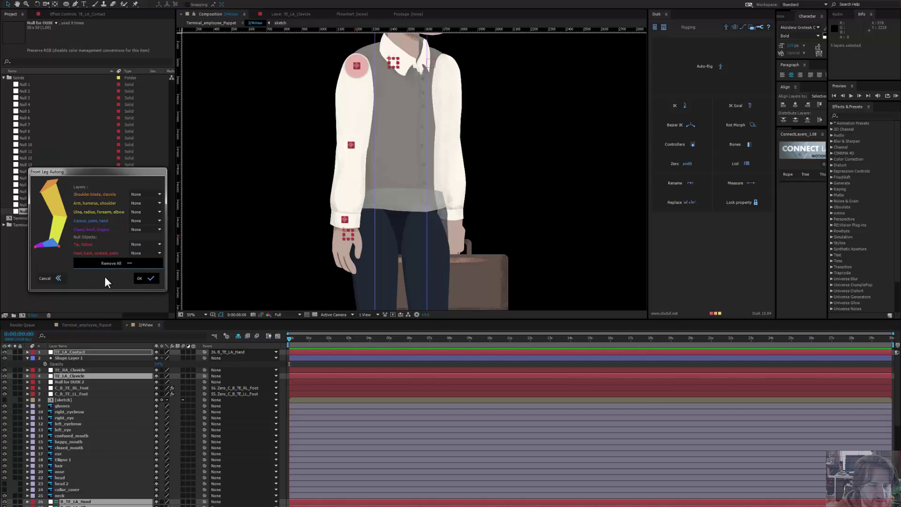
click(51, 278)
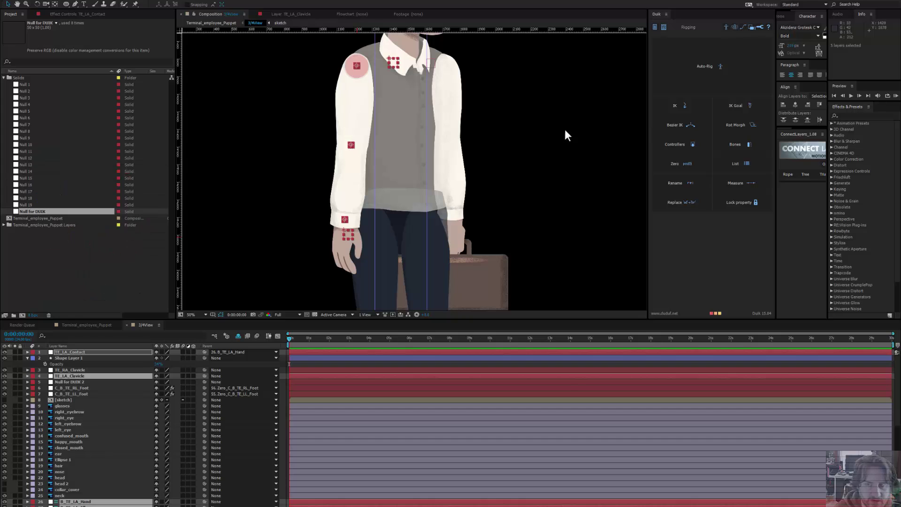
click(733, 81)
click(675, 143)
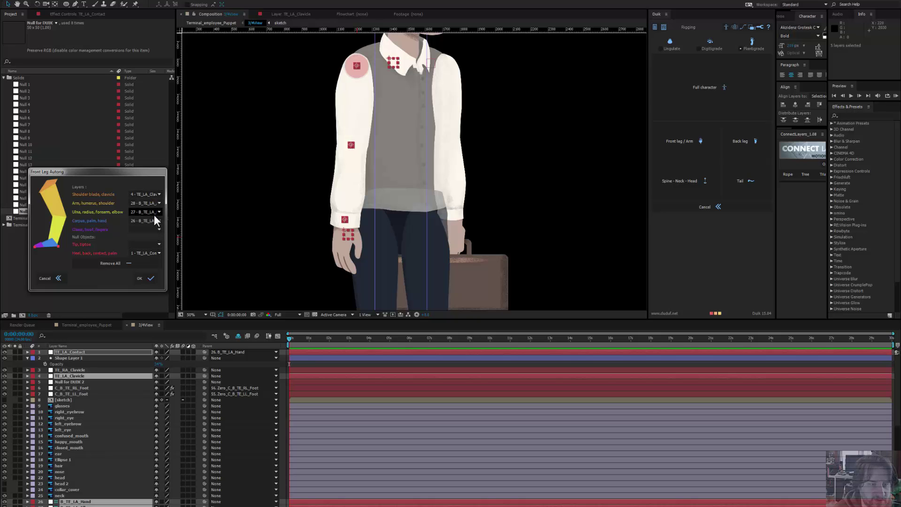
click(151, 277)
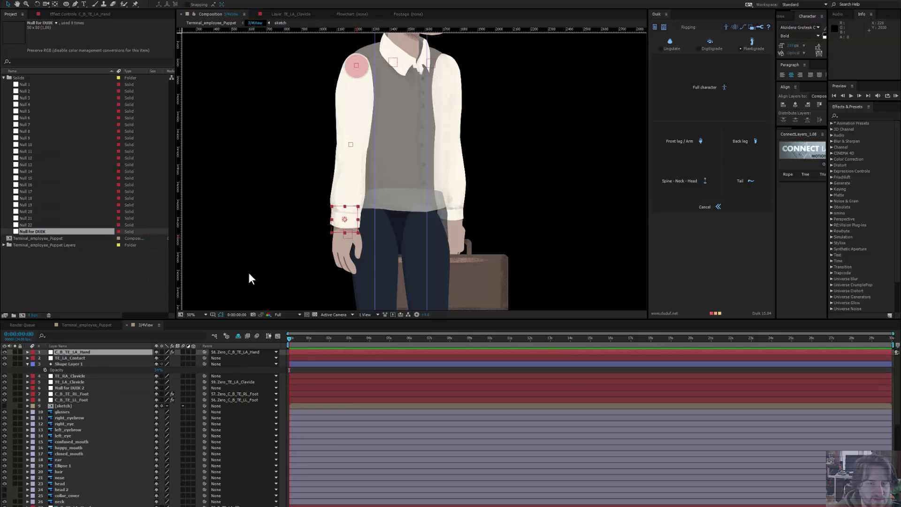
Step: Test the arm rig by nudging the C_B_TE_LA_Hand controller, undo the move, and show the controller's effects
mouse_move(353, 224)
mouse_down()
mouse_move(337, 197)
mouse_move(314, 195)
mouse_move(348, 199)
mouse_move(322, 174)
mouse_move(314, 195)
mouse_move(371, 219)
mouse_move(344, 179)
mouse_move(302, 214)
mouse_move(357, 223)
mouse_move(304, 190)
mouse_move(375, 188)
mouse_move(368, 205)
mouse_move(345, 195)
mouse_move(350, 221)
mouse_up()
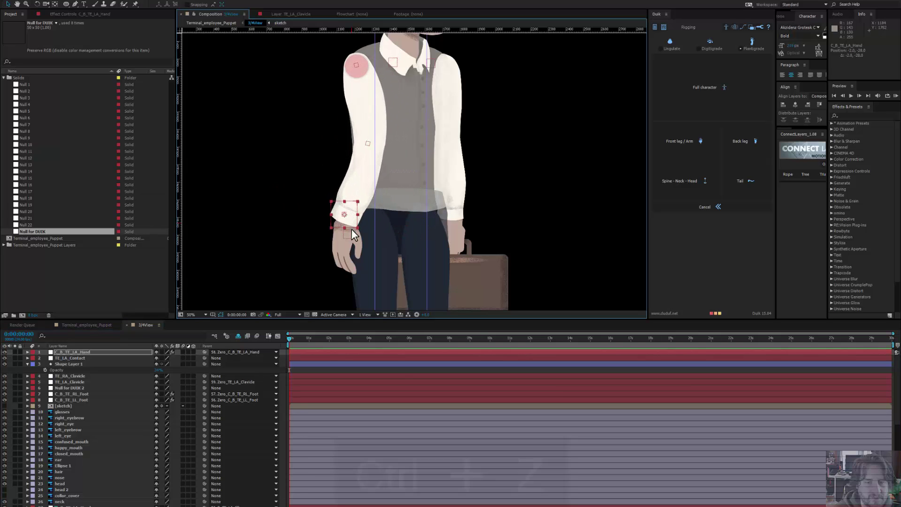
key(ctrl+z)
click(348, 235)
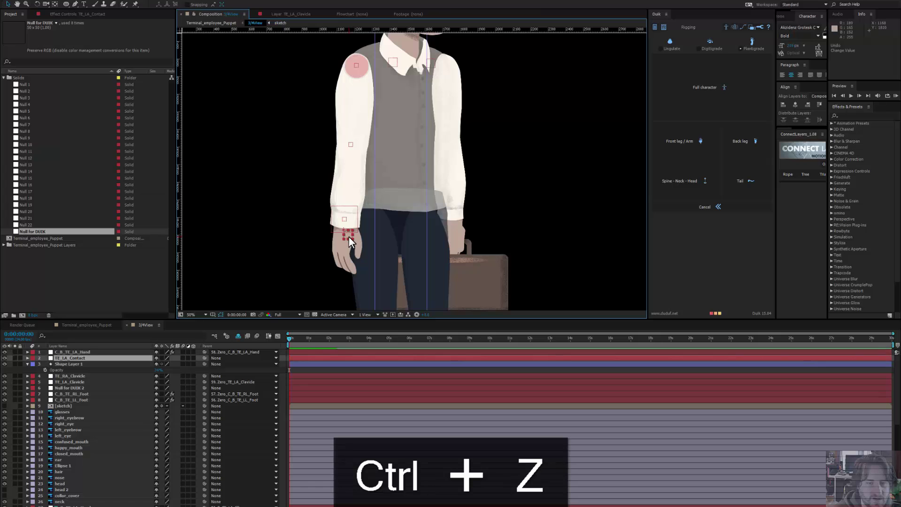
click(345, 219)
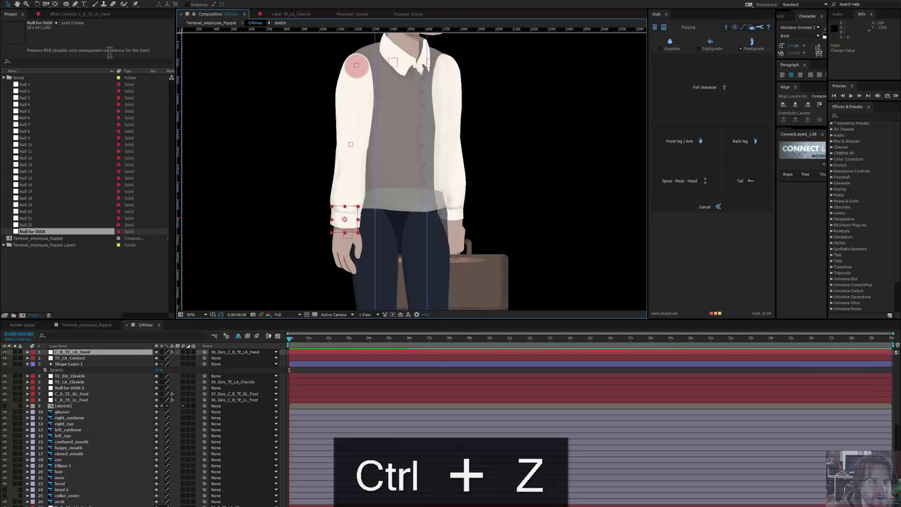
click(83, 14)
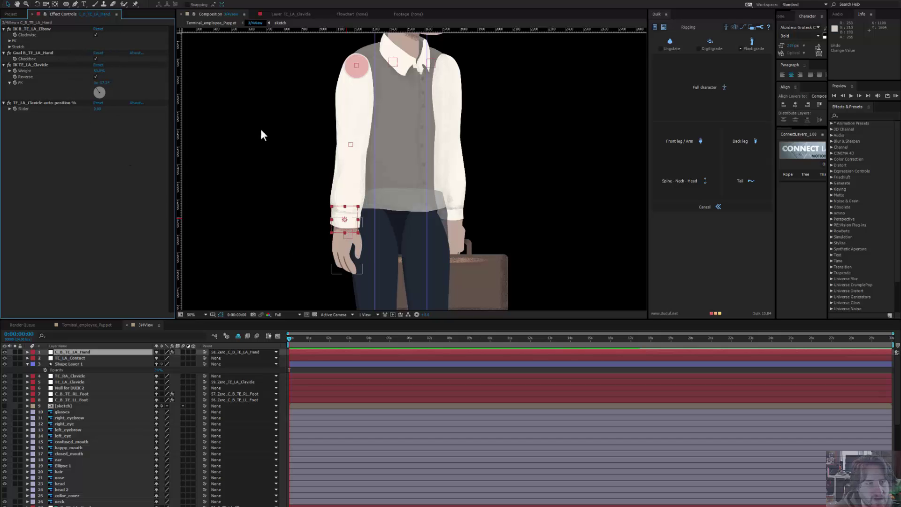
Step: Check whether left_hand_default follows the arm by moving the C_B_TE_LA_Hand controller up and outward, and undo the move
click(348, 241)
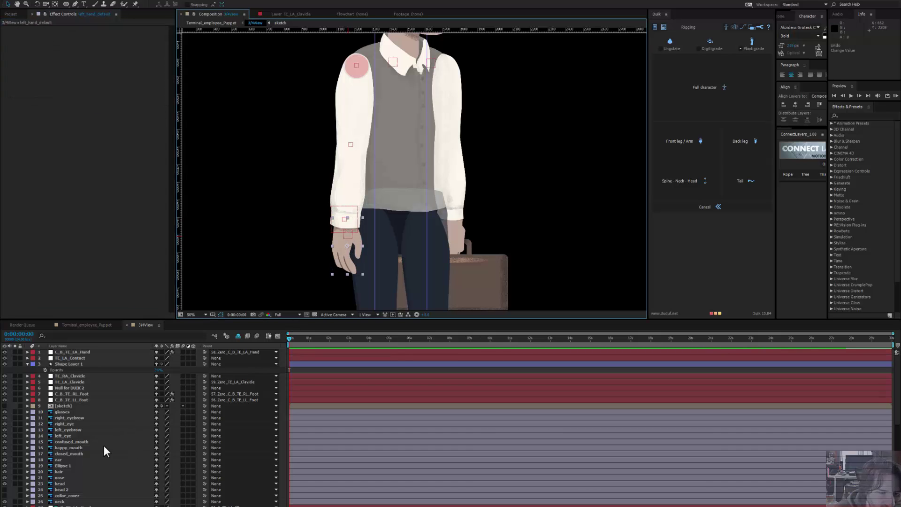
key(u)
key(u)
scroll(104, 446, down, 10)
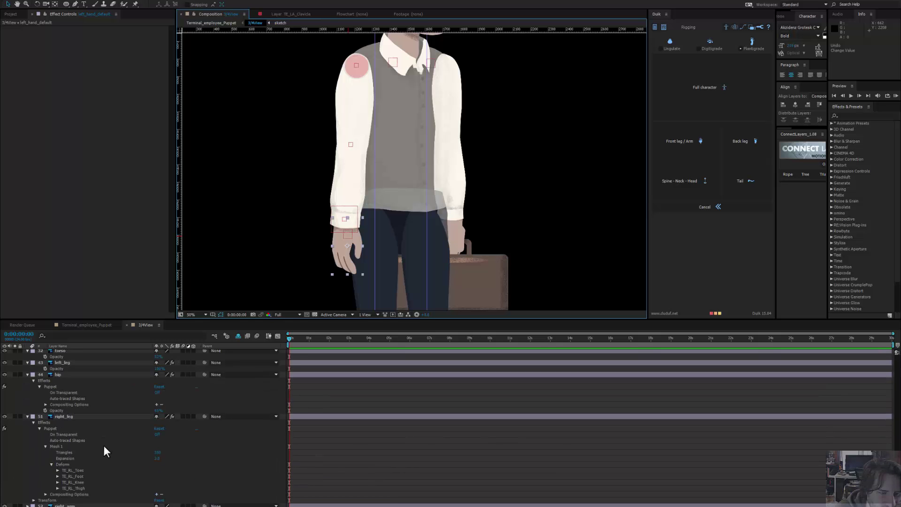
scroll(104, 446, up, 12)
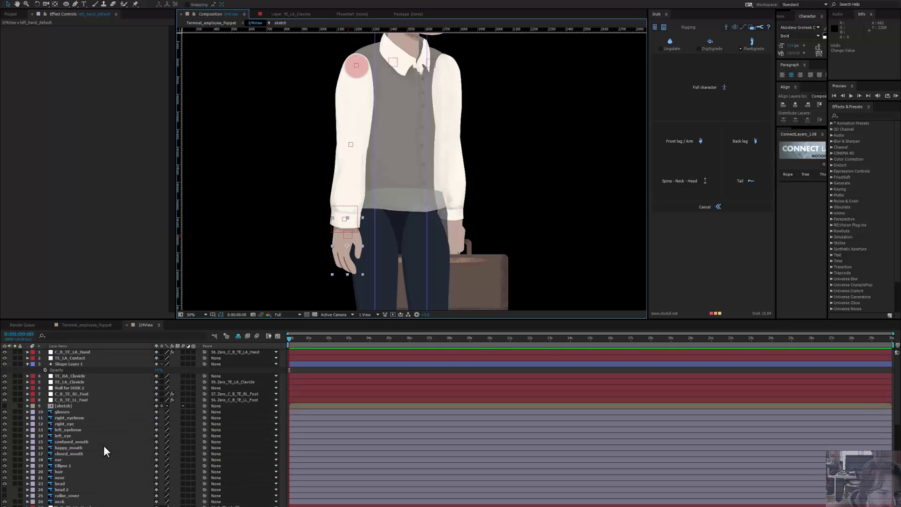
click(86, 353)
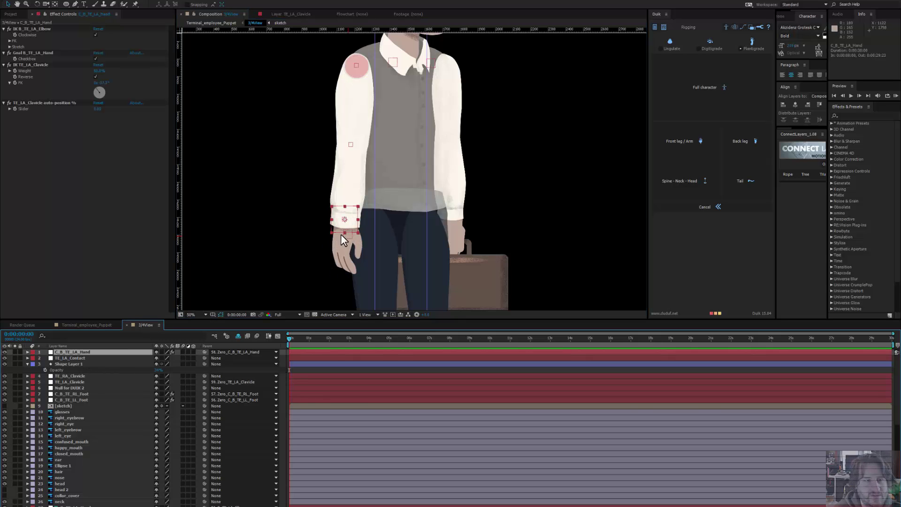
drag(349, 227, 316, 195)
key(ctrl+z)
Step: Parent the left_hand_default layer to C_B_TE_LA_Hand and test it by moving the controller outward, undoing that move
click(338, 255)
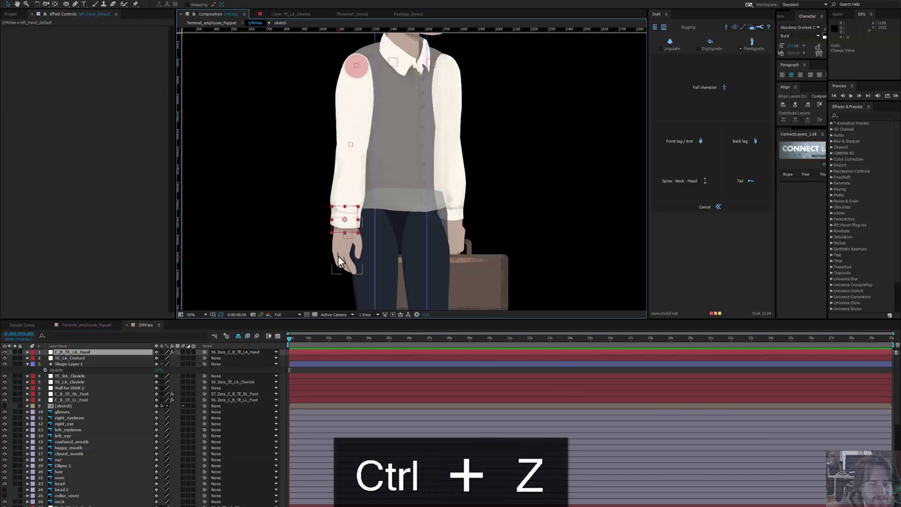
scroll(150, 432, down, 5)
scroll(150, 432, down, 5)
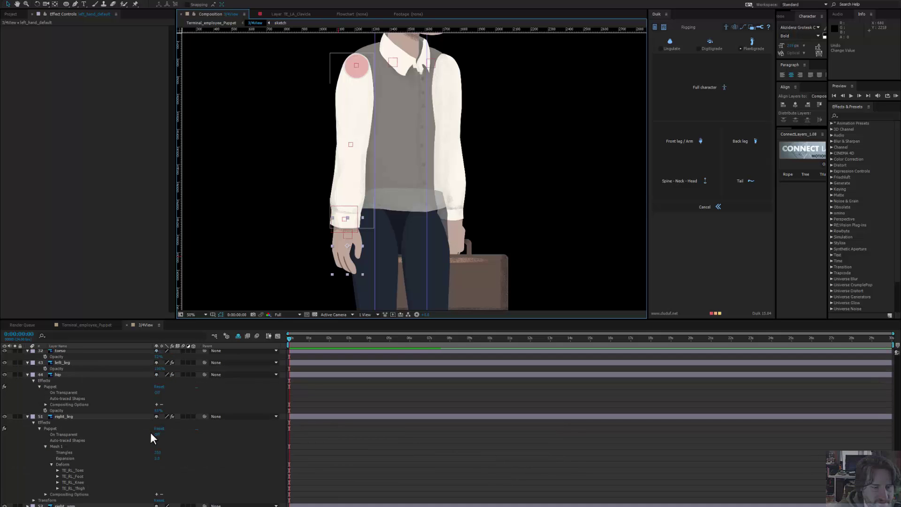
scroll(150, 432, up, 3)
click(218, 397)
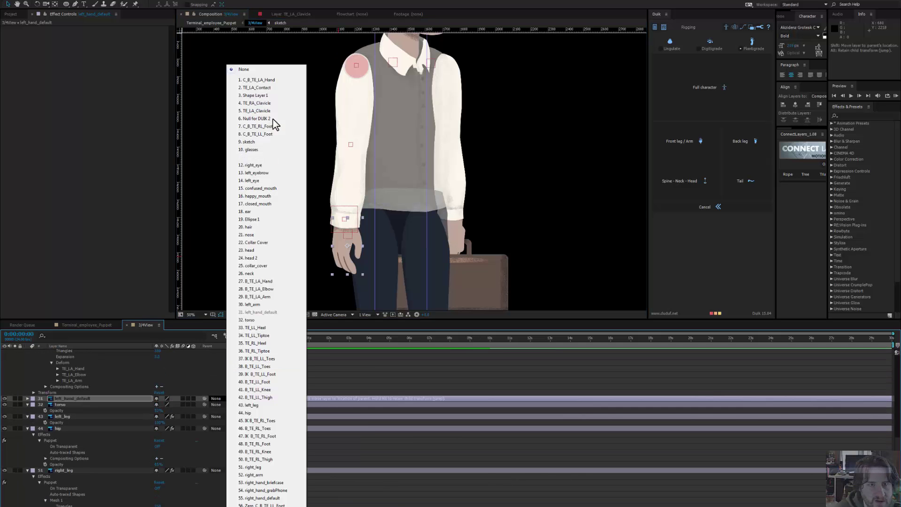
click(263, 80)
drag(353, 218, 309, 192)
key(ctrl+z)
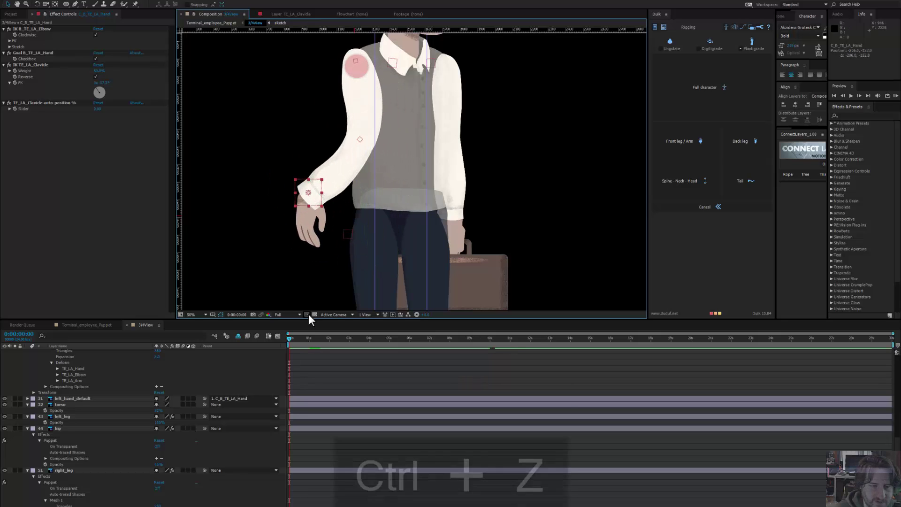
Step: Keyframe the C_B_TE_LA_Hand position at 0 s and, at 1 s, about 518 px outward and 490 px up, and disable the elbow IK's Clockwise option
scroll(137, 404, up, 10)
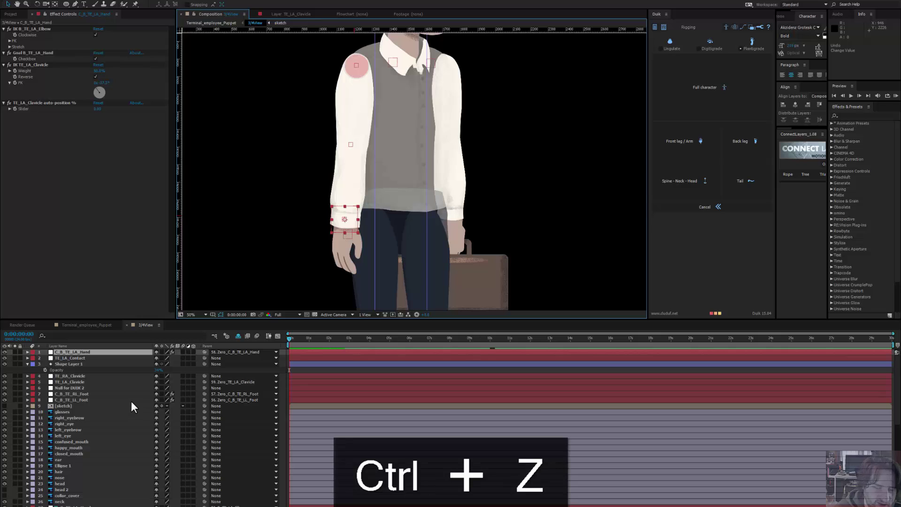
key(p)
click(45, 358)
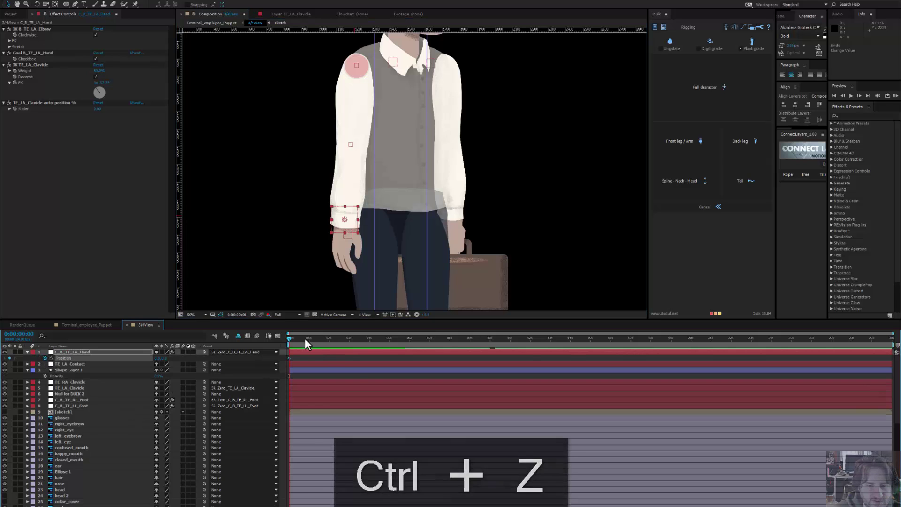
click(309, 344)
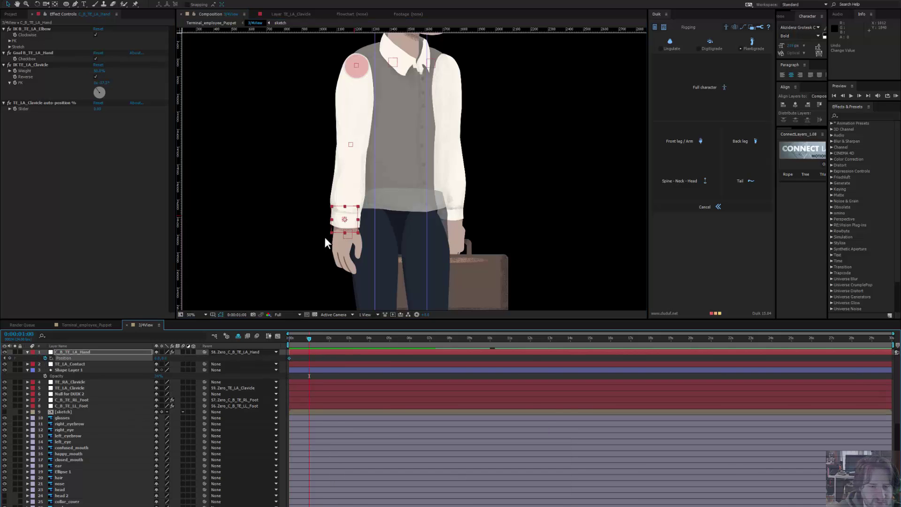
drag(350, 222, 259, 136)
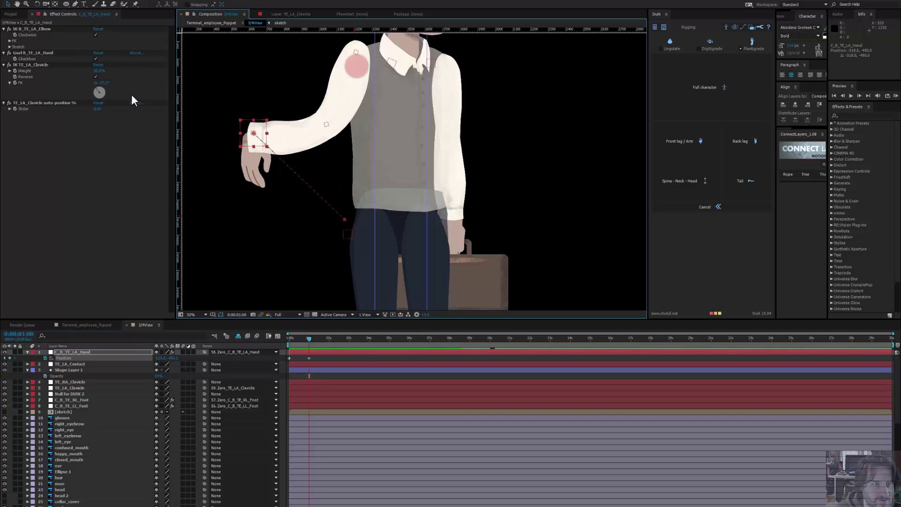
click(96, 35)
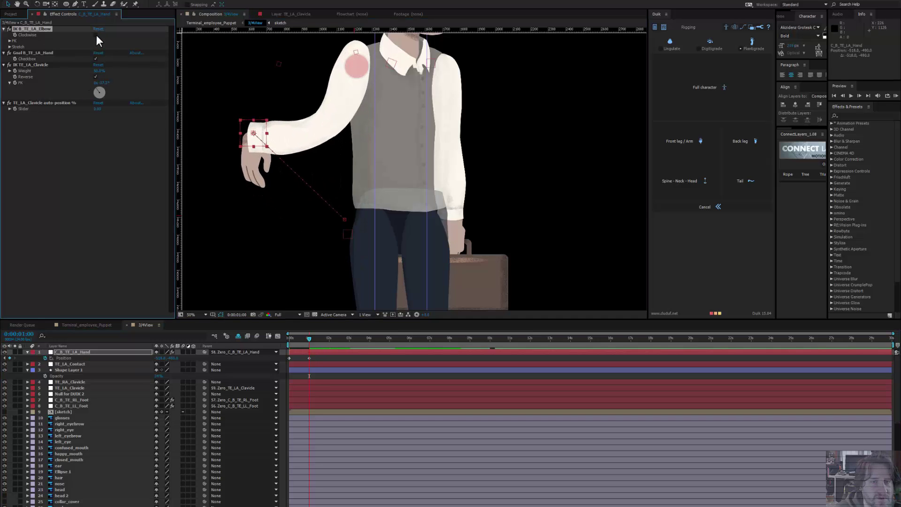
Step: Move the Shape Layer 1 circle onto the opposite shoulder and the TE_LA_Contact null about 176 px outward and 98 px up
drag(374, 87, 447, 104)
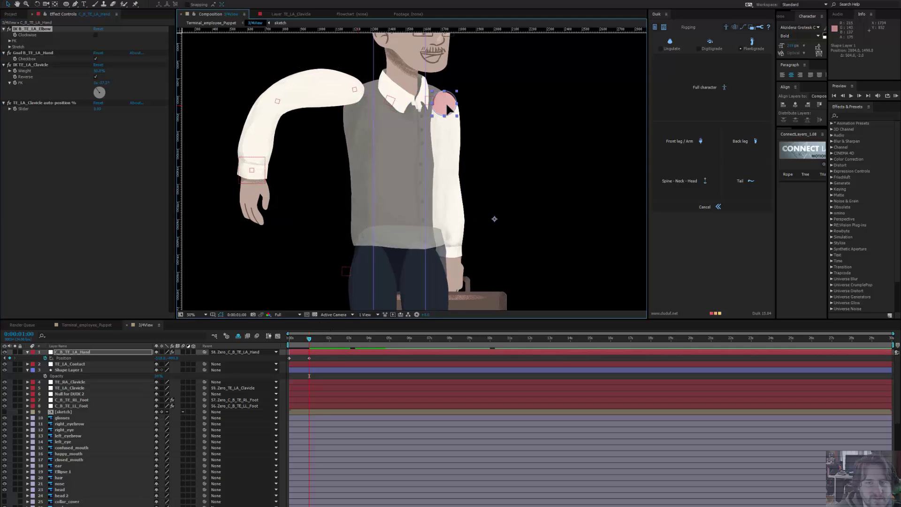
click(448, 109)
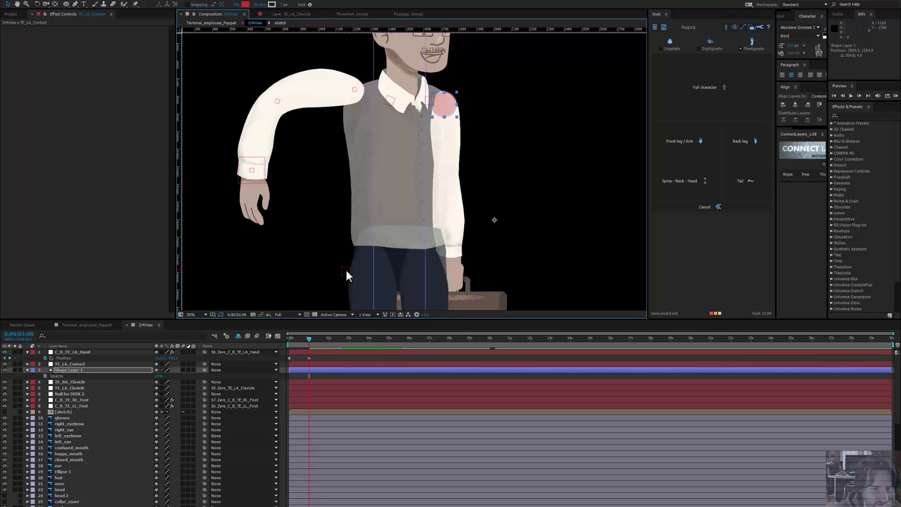
mouse_move(345, 270)
mouse_down()
mouse_move(320, 268)
mouse_move(316, 256)
mouse_up()
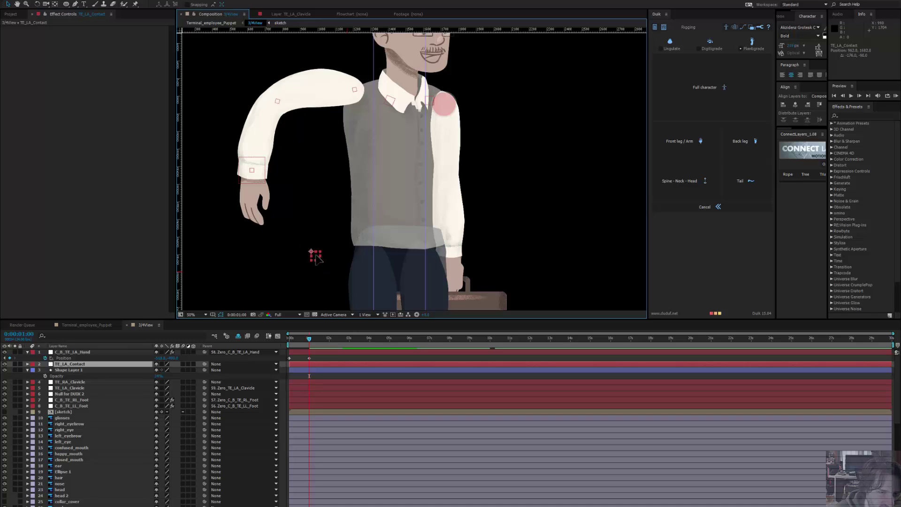
key(Return)
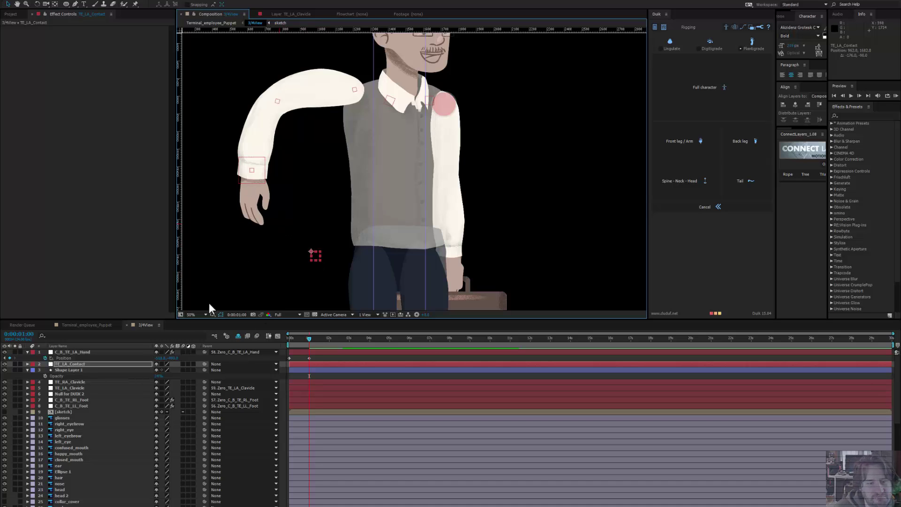
Step: Move the C_B_TE_LA_Hand controller about 418 px toward the torso and 104 px up, and select its Goal B_TE_LA_Hand effect
click(261, 192)
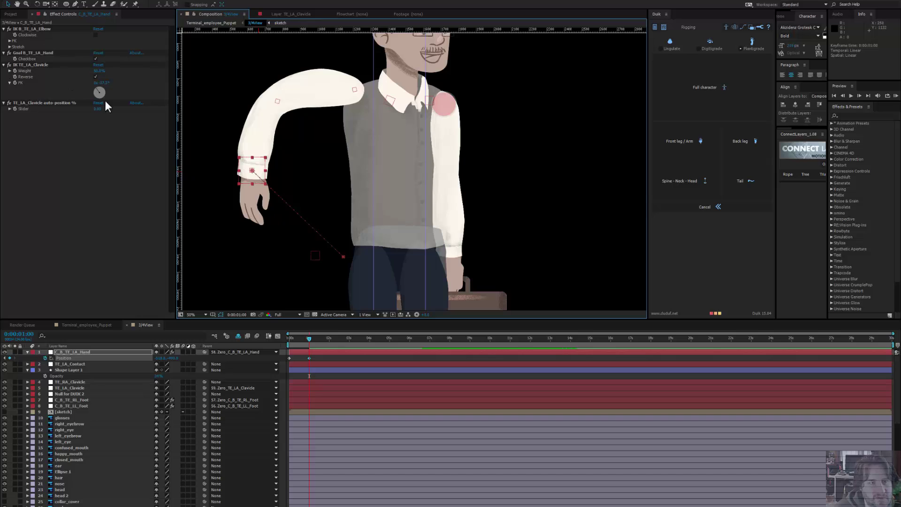
drag(254, 167, 324, 152)
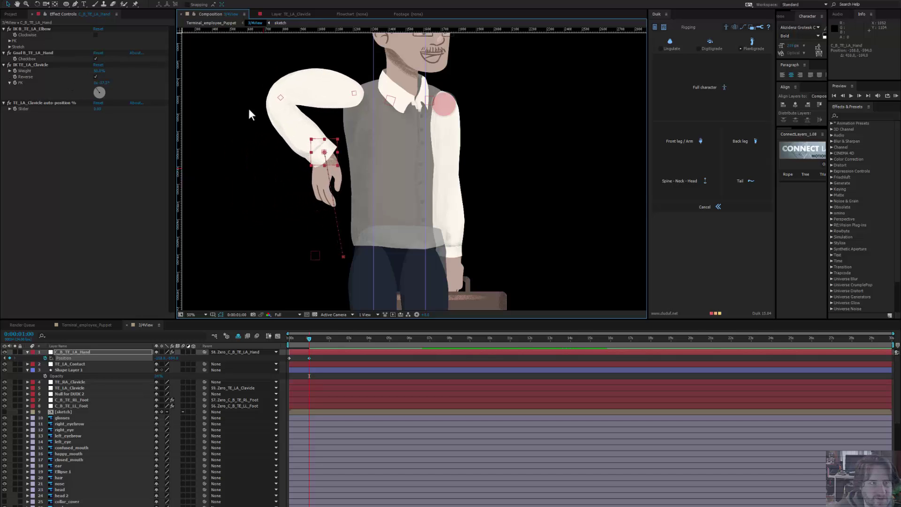
click(94, 58)
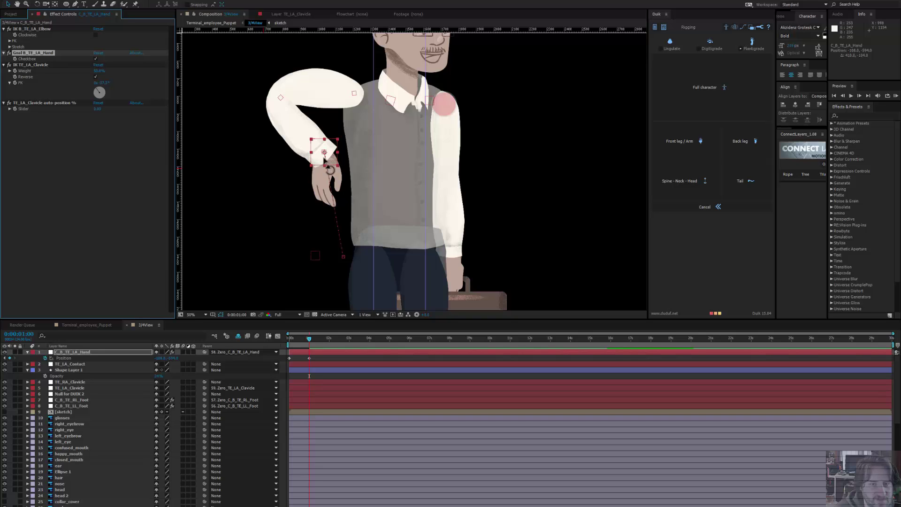
Step: Try rotating the C_B_TE_LA_Hand controller and the left_hand_default layer, undo both rotations, and reselect the controller
mouse_move(324, 160)
mouse_down()
mouse_move(326, 179)
mouse_move(344, 156)
mouse_move(337, 164)
mouse_up()
key(ctrl+z)
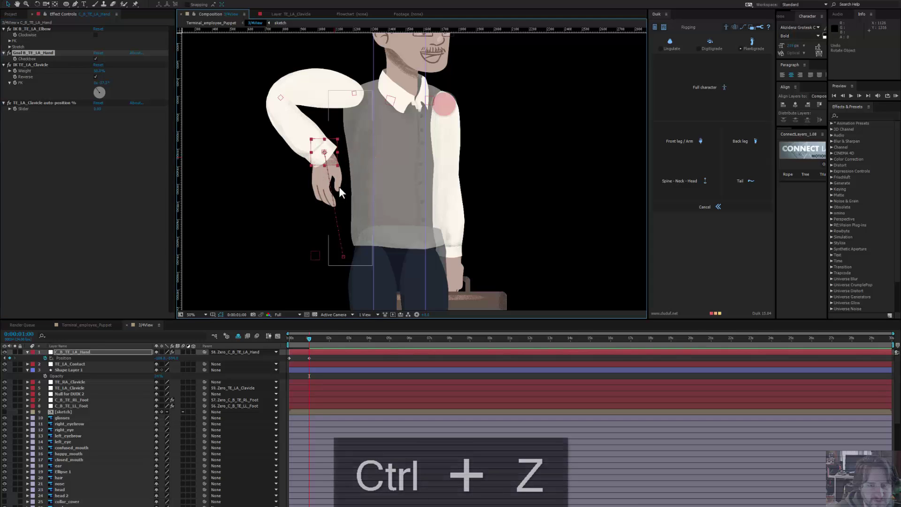
key(w)
click(335, 195)
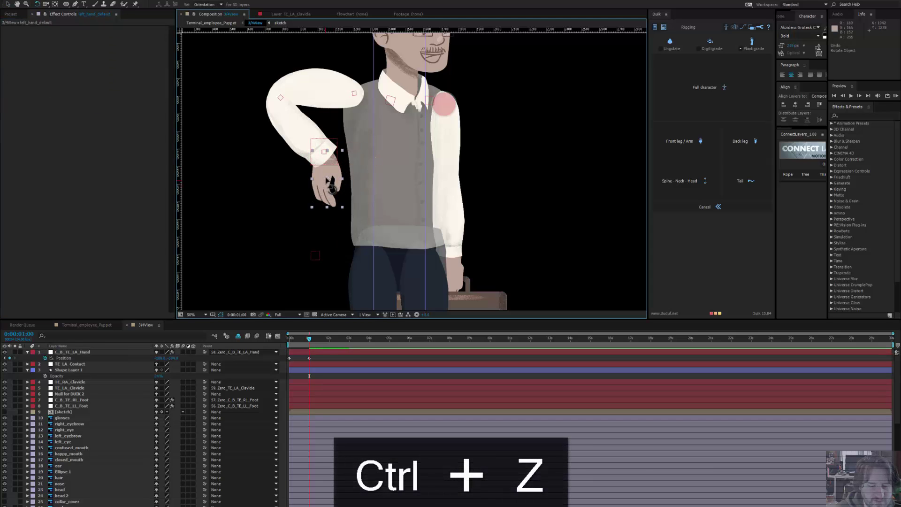
key(y)
mouse_move(331, 184)
mouse_down()
mouse_move(335, 172)
mouse_move(334, 192)
mouse_up()
key(w)
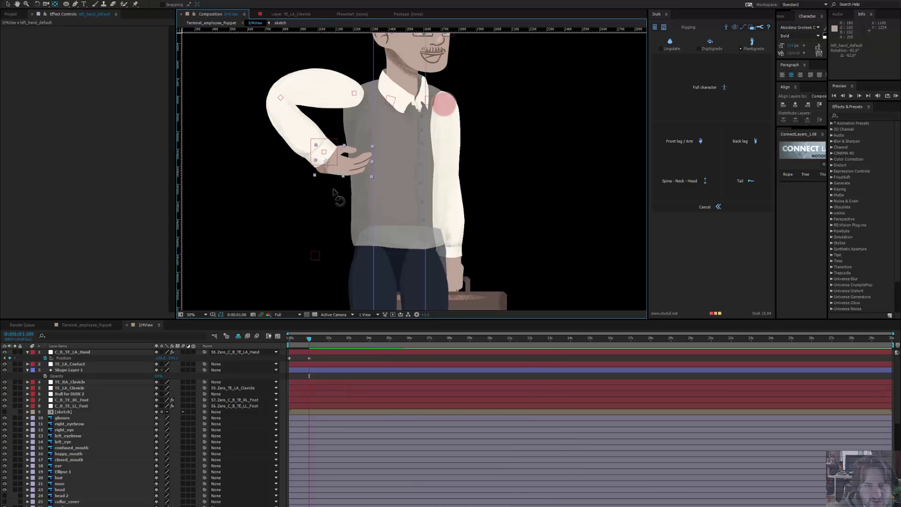
key(ctrl+z)
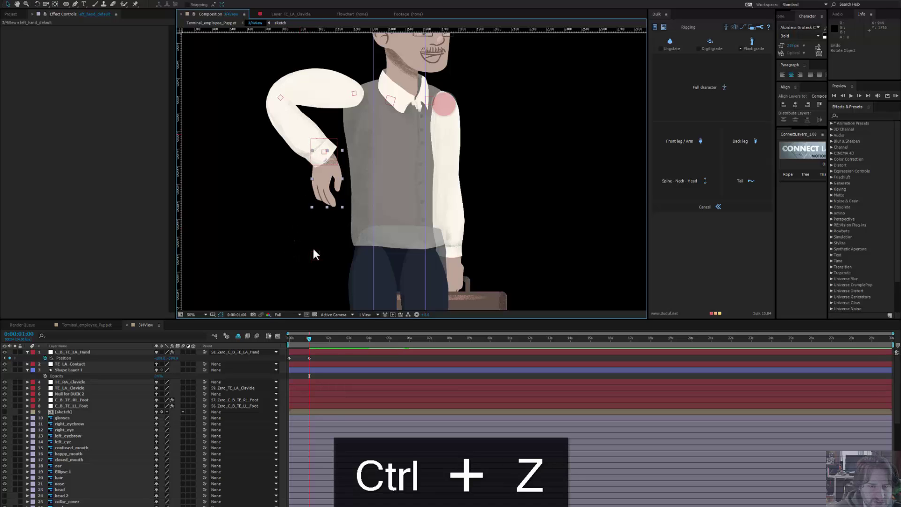
click(325, 150)
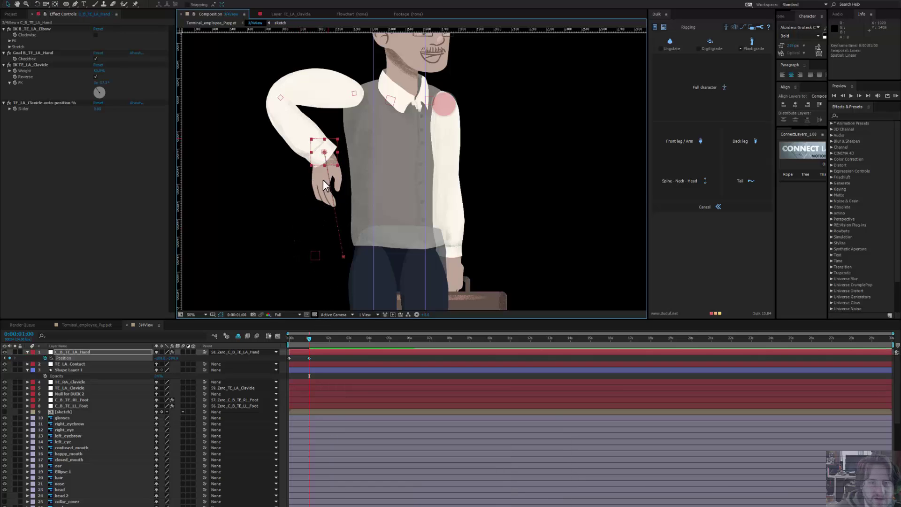
Step: Move C_B_TE_LA_Hand about 640 px outward and 250 px up at 1 s, and keyframe its rotation from 0 s to an outward turn at 1 s
drag(323, 155, 225, 105)
key(shift+r)
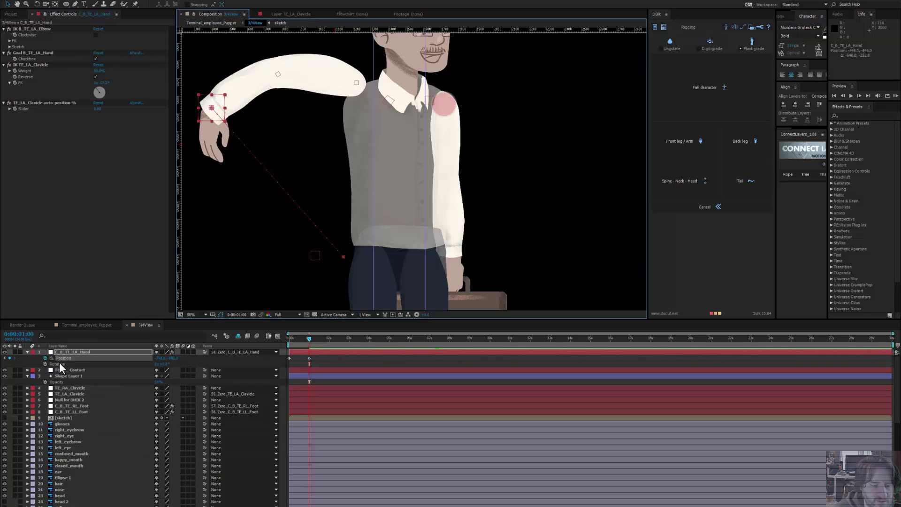
click(45, 364)
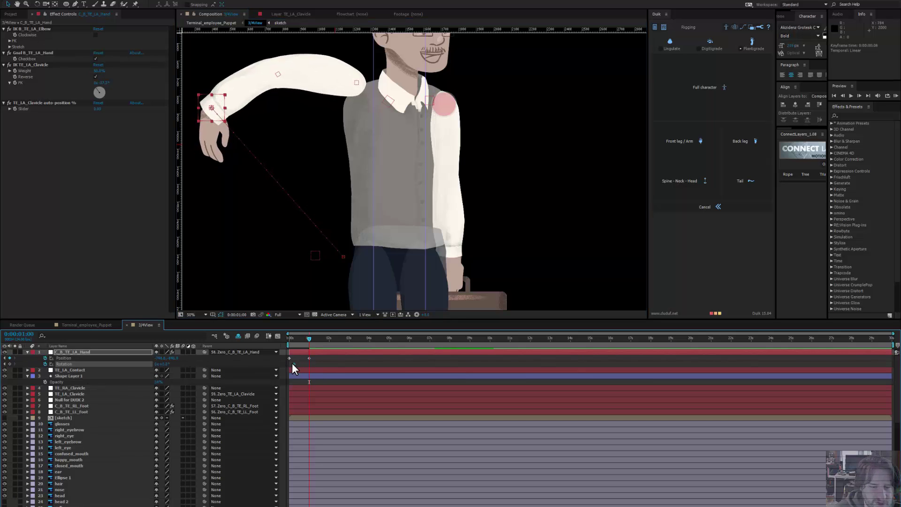
drag(288, 231, 324, 249)
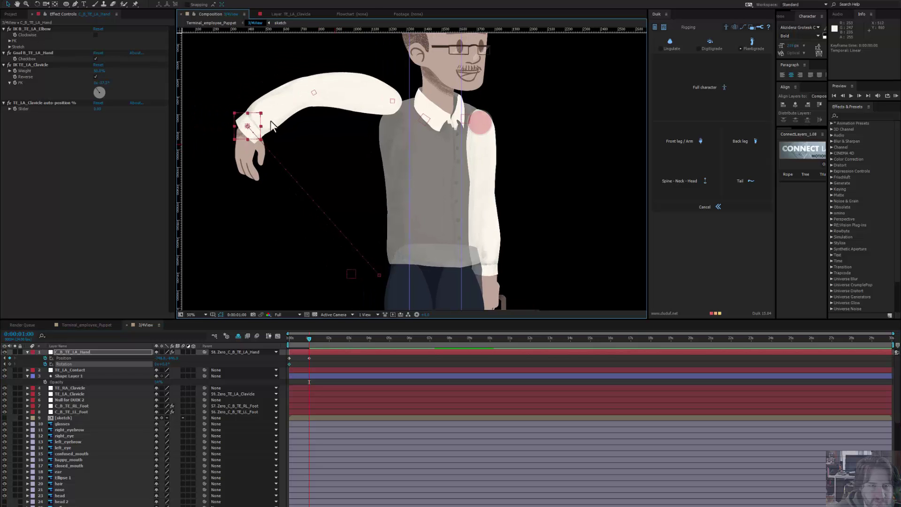
key(w)
drag(253, 125, 266, 128)
Step: Apply Easy Ease to all position and rotation keyframes of C_B_TE_LA_Hand, and scrub through the arm raise
drag(325, 356, 284, 364)
key(F9)
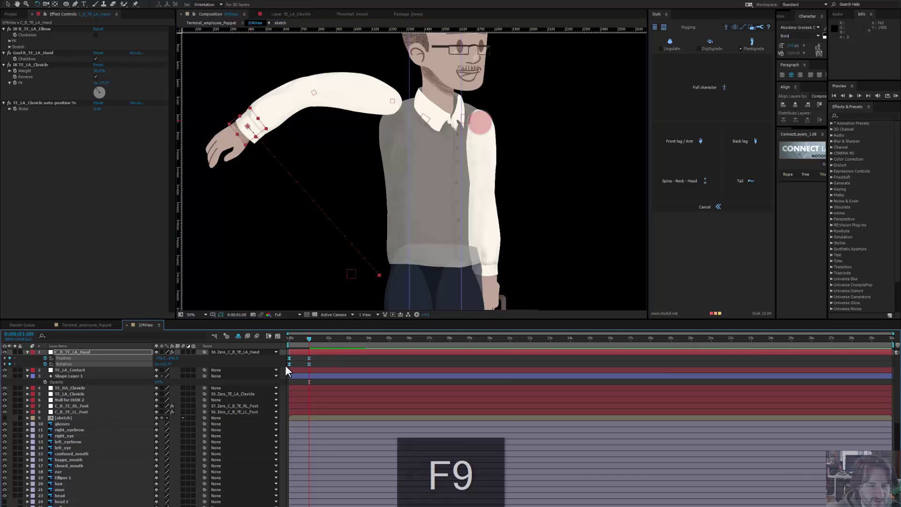
drag(368, 233, 339, 239)
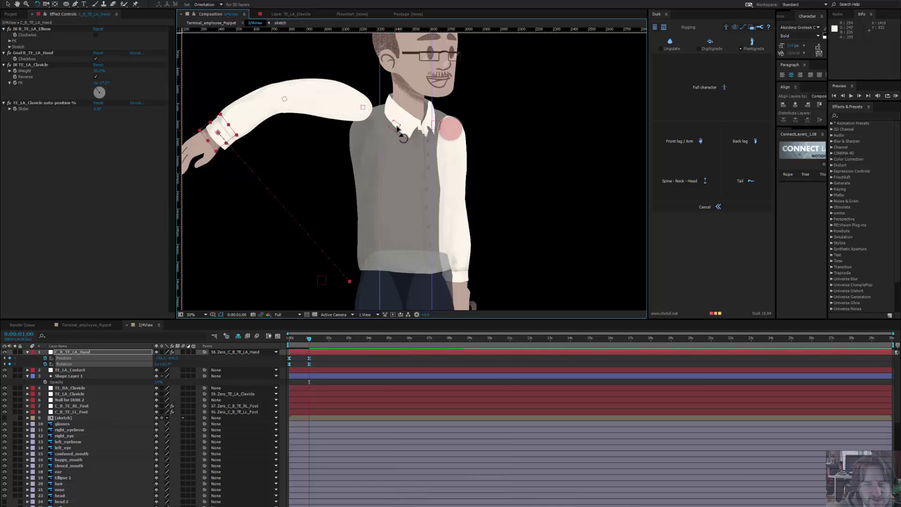
drag(312, 336, 295, 355)
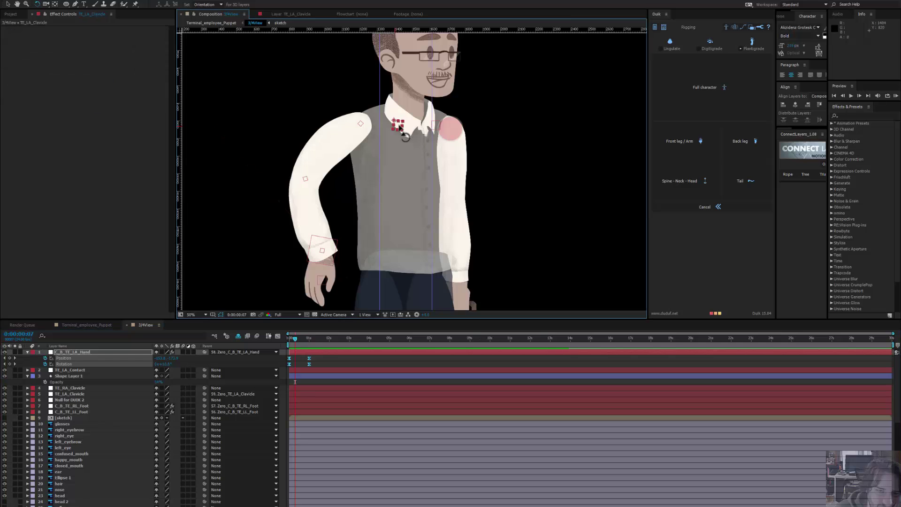
Step: Try rotating the TE_LA_Clavicle null by about -25° with the arm raised, and undo the rotation
drag(396, 127, 398, 125)
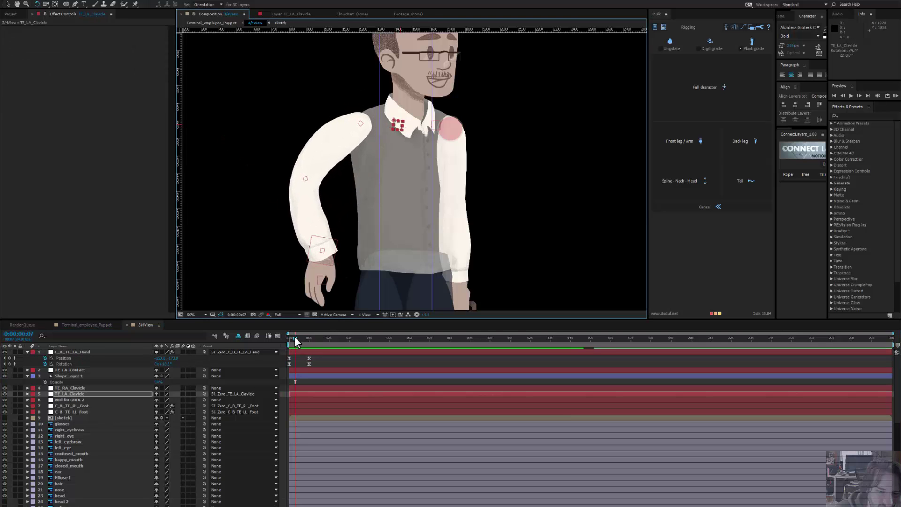
drag(294, 336, 316, 338)
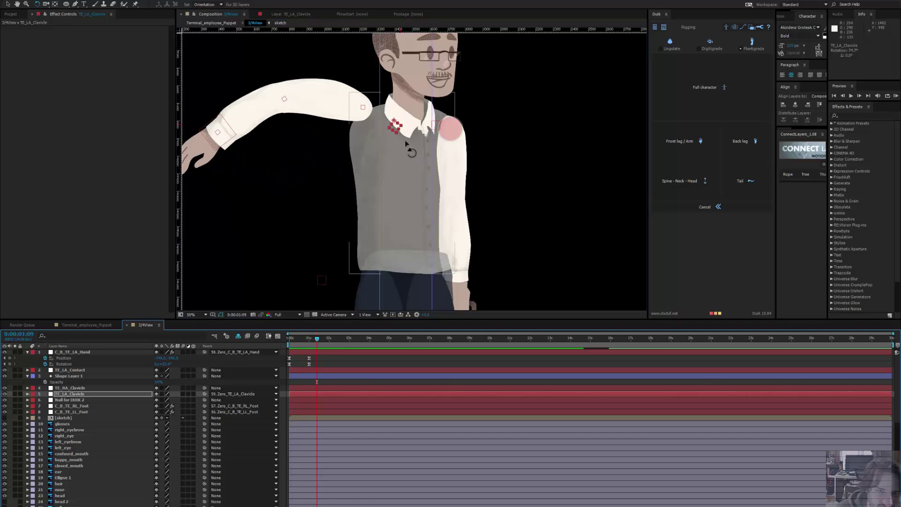
drag(399, 140, 395, 138)
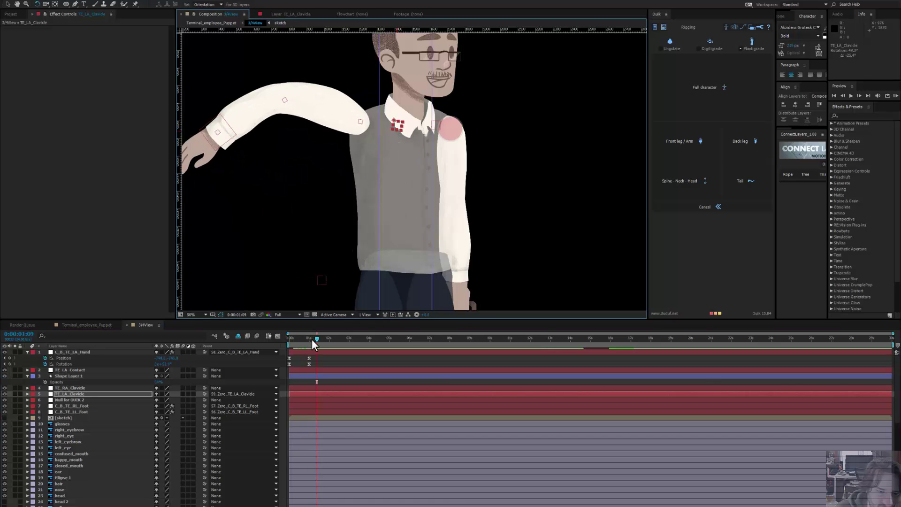
mouse_move(312, 339)
mouse_down()
mouse_move(281, 339)
mouse_move(319, 341)
mouse_move(311, 342)
mouse_up()
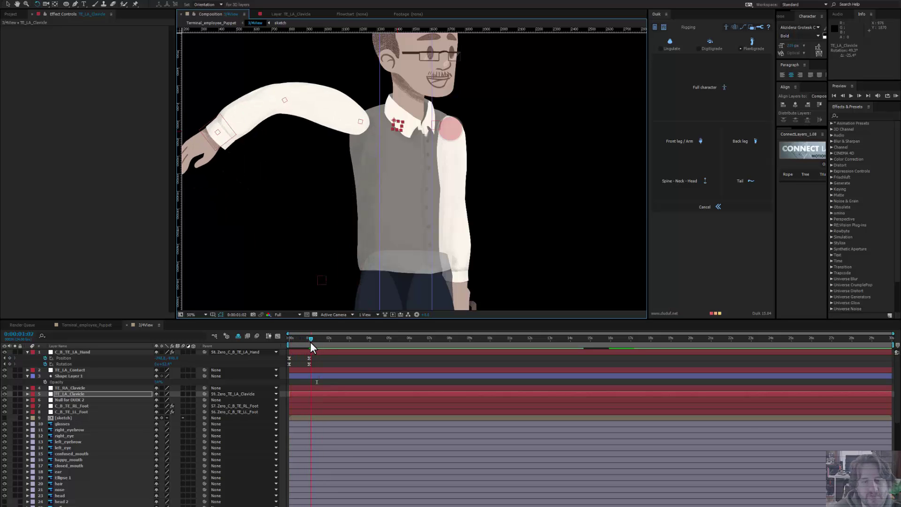
key(ctrl+z)
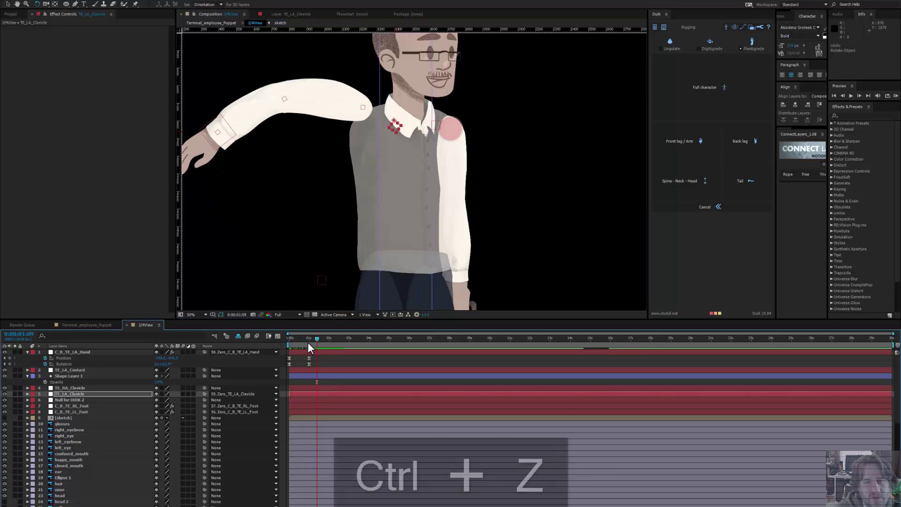
Step: Return the current time to 0 s, inspect the clavicle null at the collar and restore the Selection tool
drag(308, 342, 272, 345)
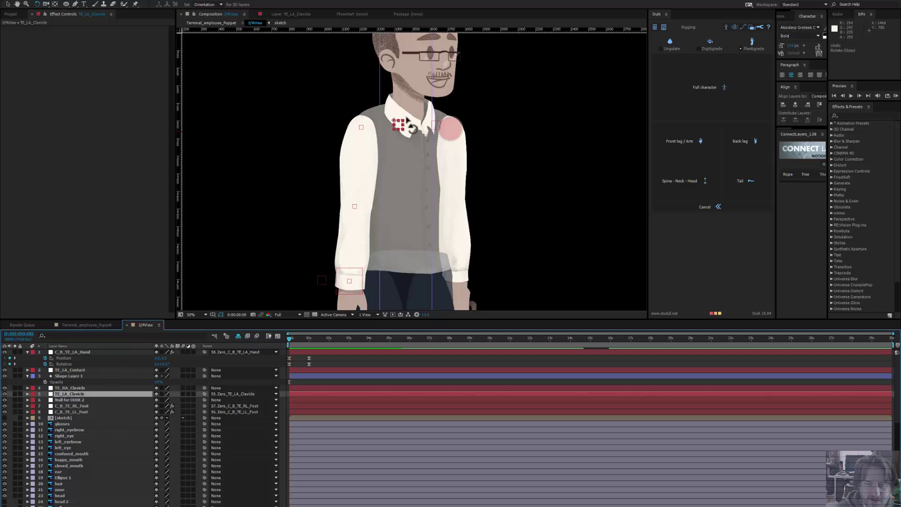
drag(406, 123, 403, 132)
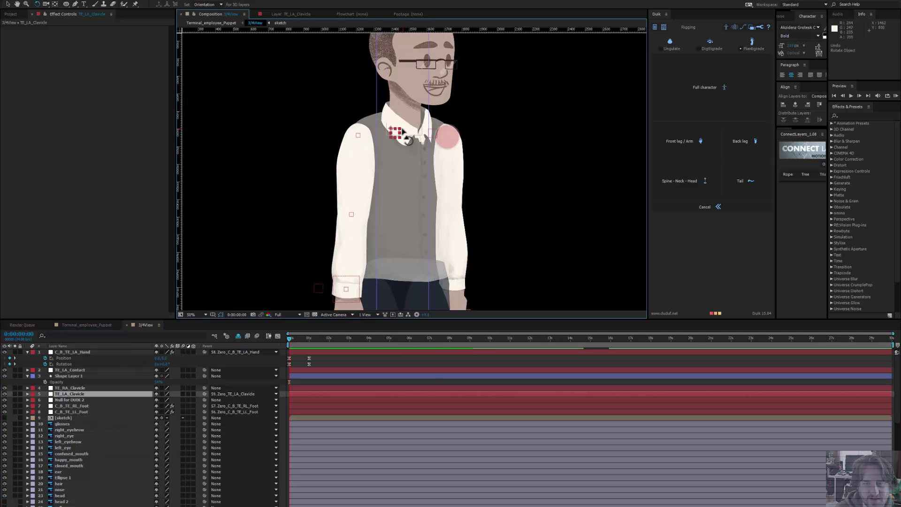
scroll(402, 134, up, 2)
key(v)
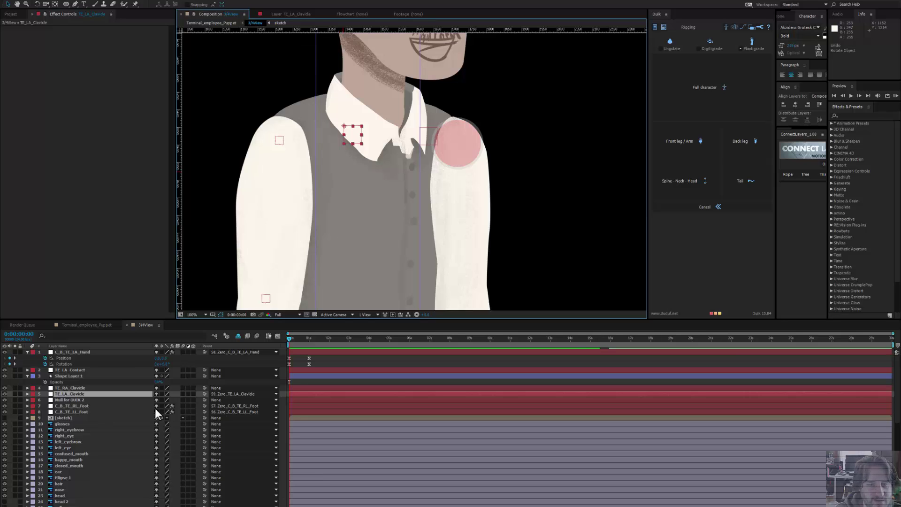
scroll(356, 188, down, 2)
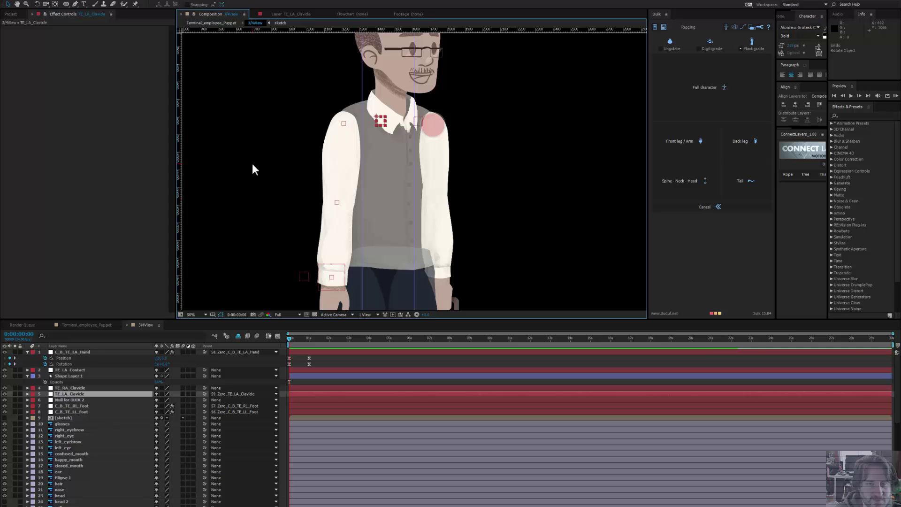
Step: Save the project as UP-TerminalEmploy in the After Effects Files folder of Physical Awareness
key(ctrl+s)
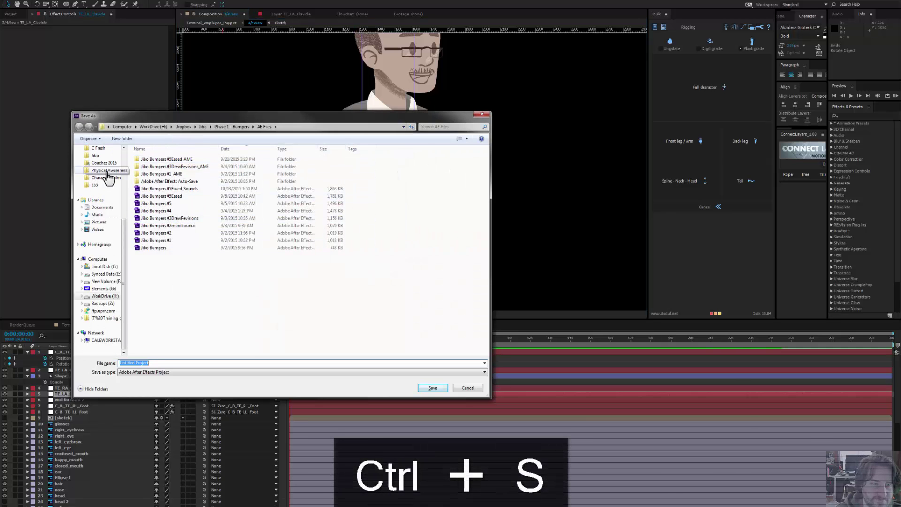
click(107, 172)
double_click(190, 164)
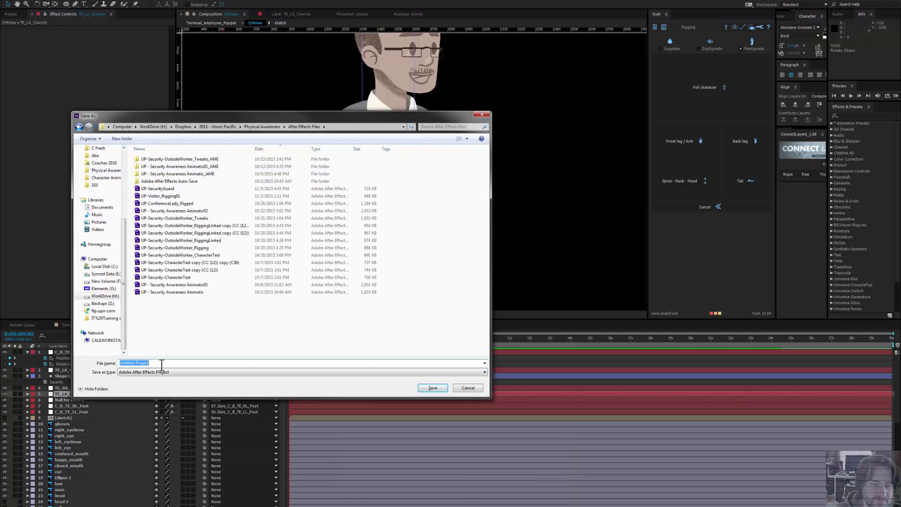
text(UP-)
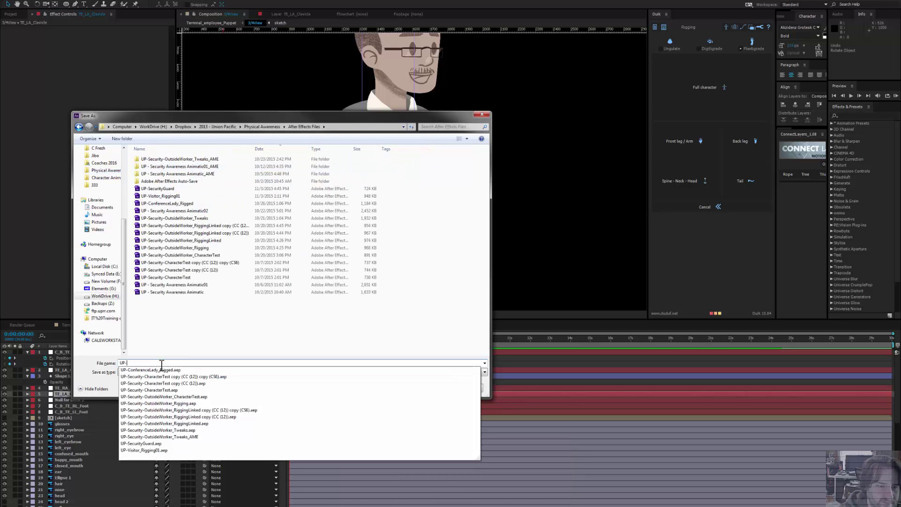
text(TerminalEmploy)
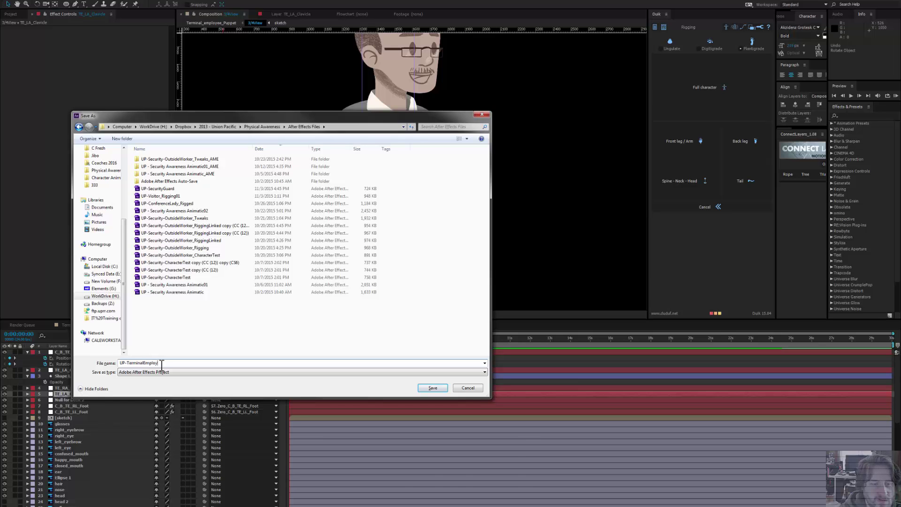
key(Return)
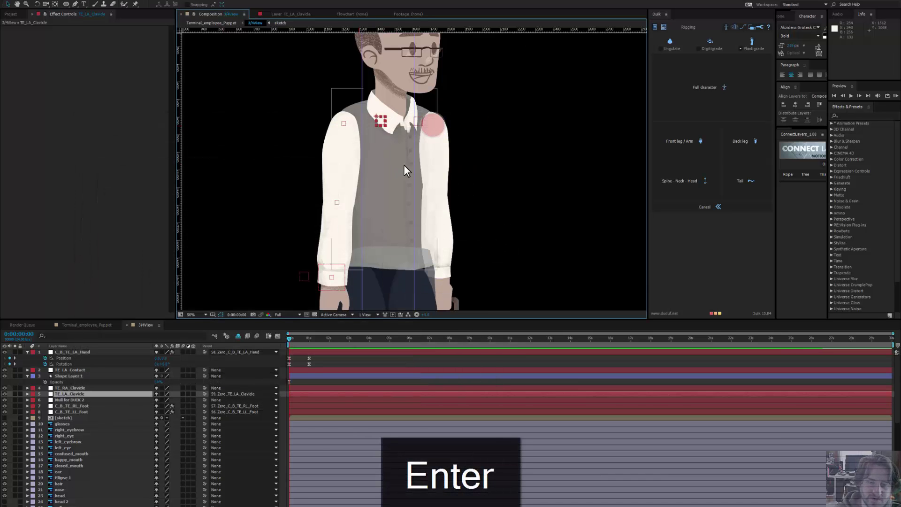
Step: Place puppet pins on the right_arm layer at the shoulder, elbow and wrist
drag(412, 233, 359, 197)
click(359, 197)
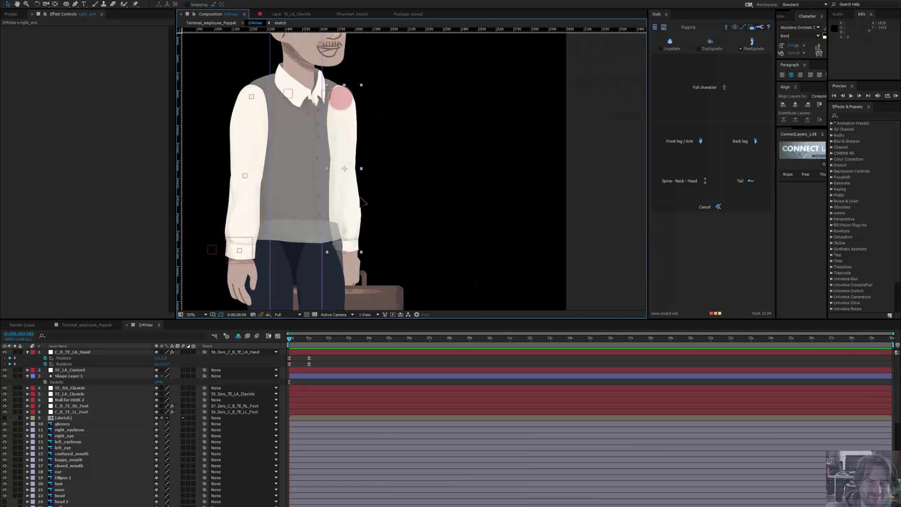
click(136, 4)
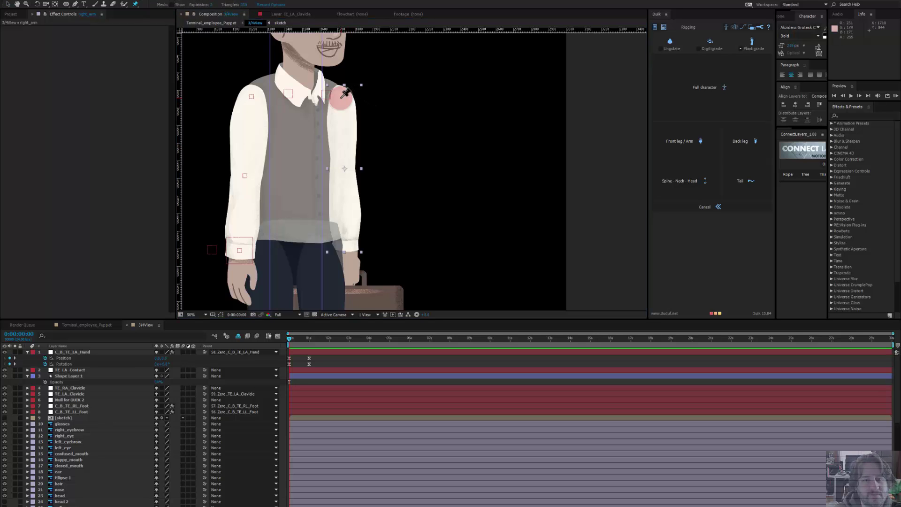
click(341, 98)
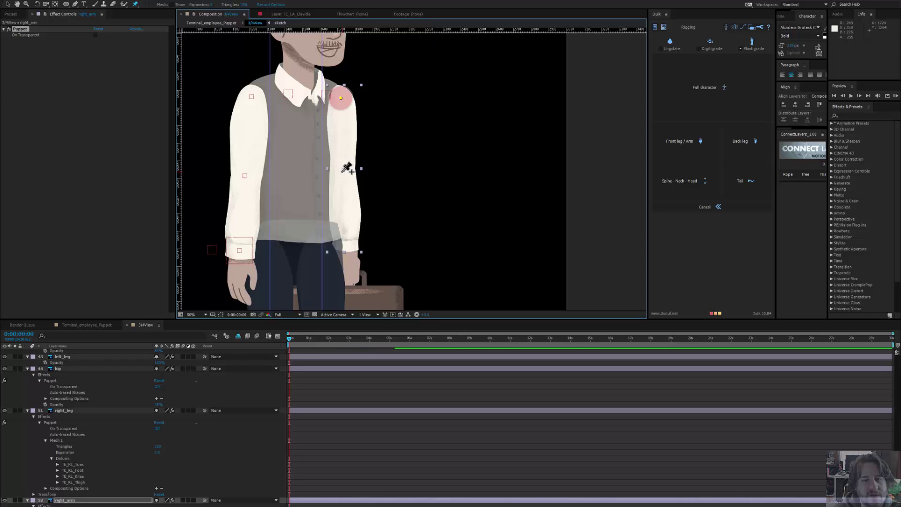
click(342, 172)
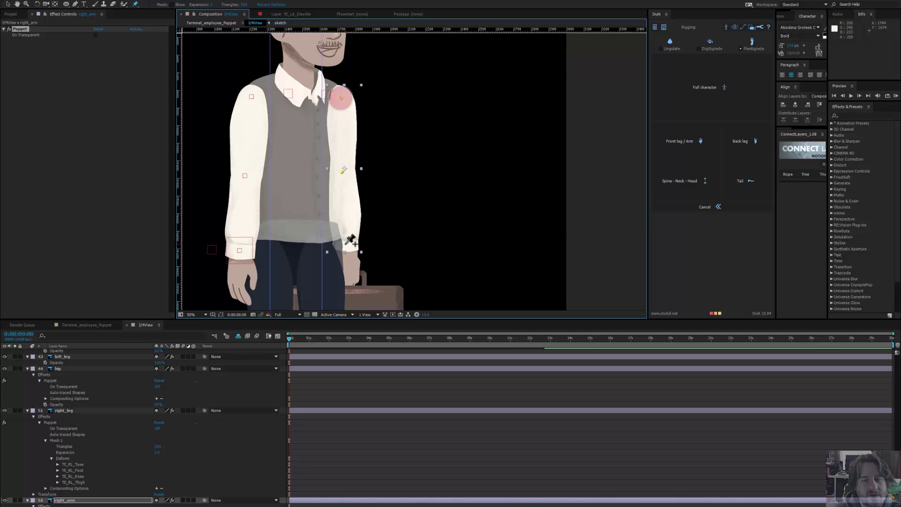
click(346, 244)
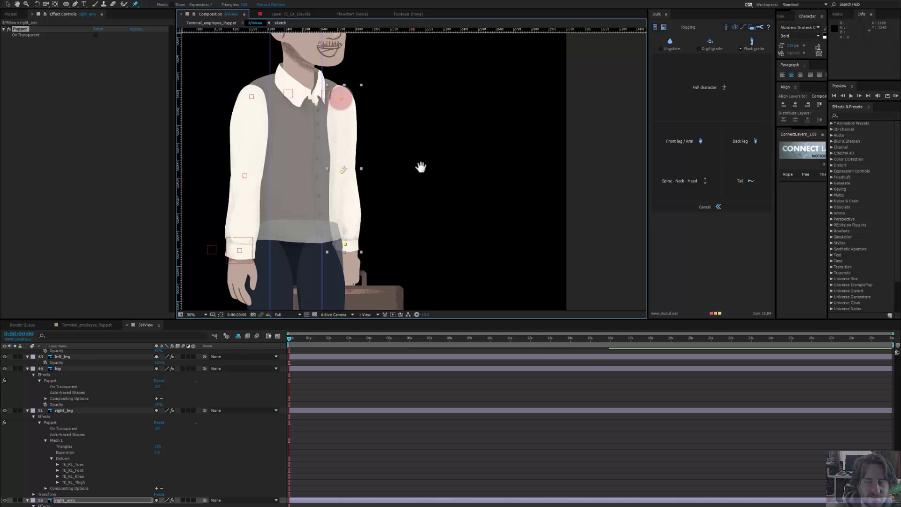
Step: Collapse the expanded properties of the right_leg, hip, left_leg and torso layers
scroll(106, 465, down, 2)
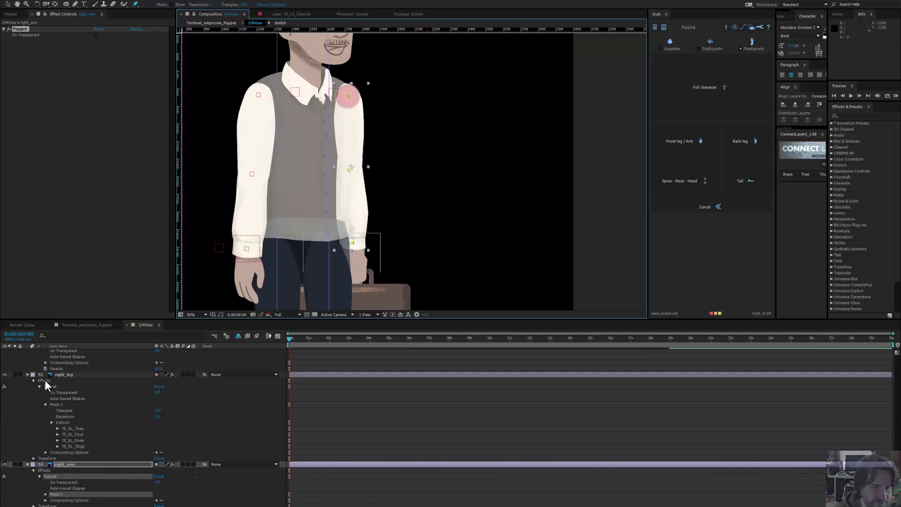
click(28, 374)
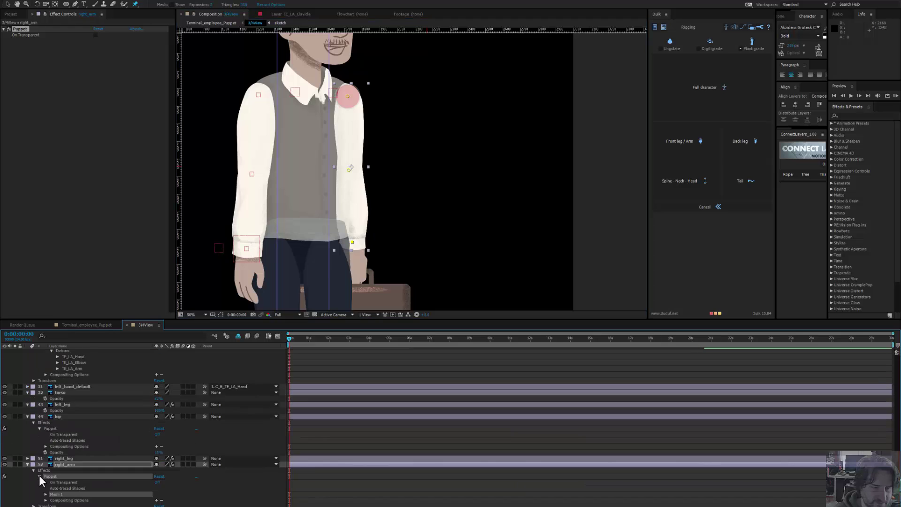
click(28, 417)
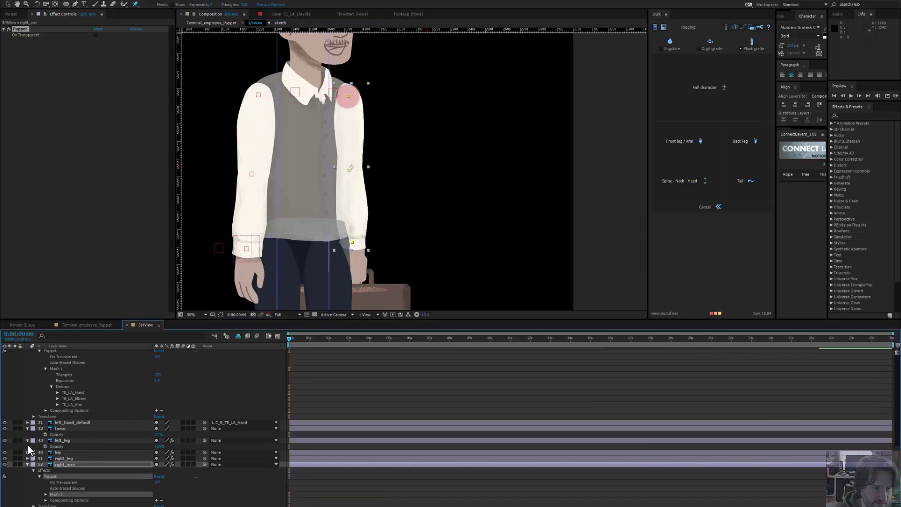
click(27, 441)
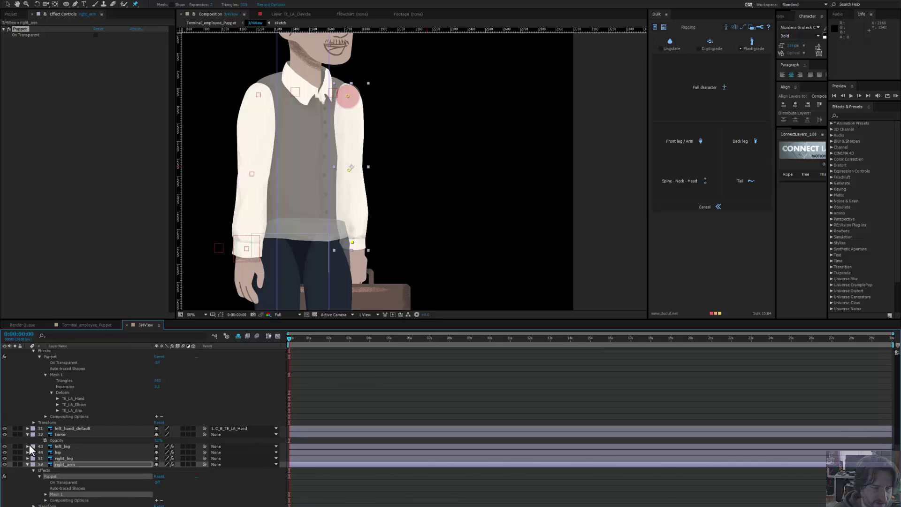
click(27, 434)
drag(353, 217, 365, 169)
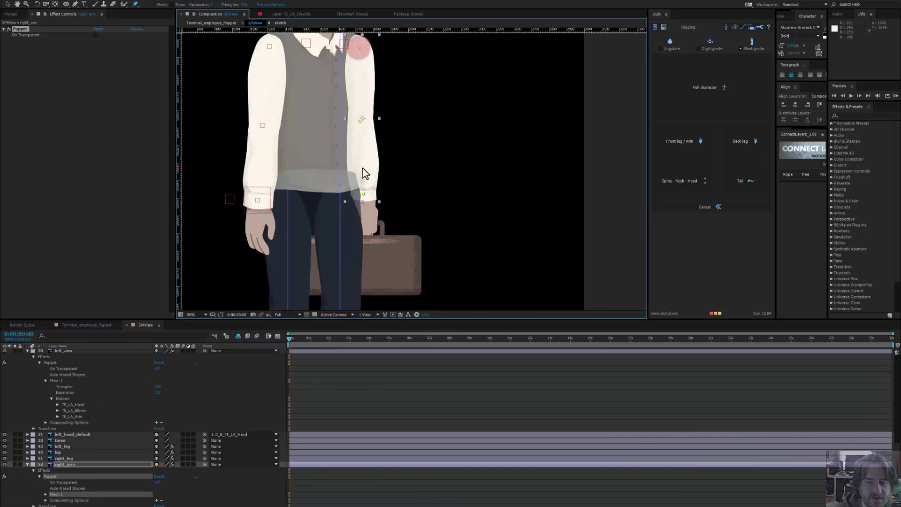
Step: Move the TE_LA_Contact null onto the left hand, duplicate it, and place the copy about 608 px across on the right hand
key(v)
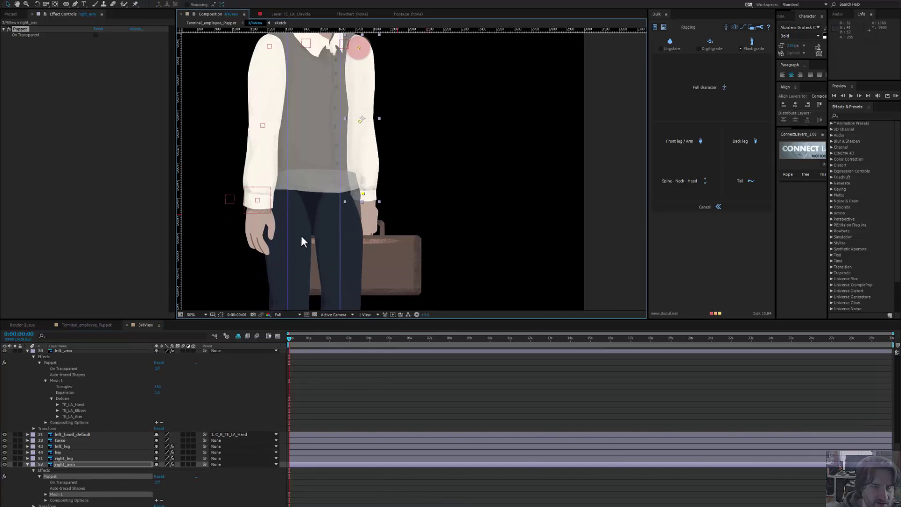
click(230, 200)
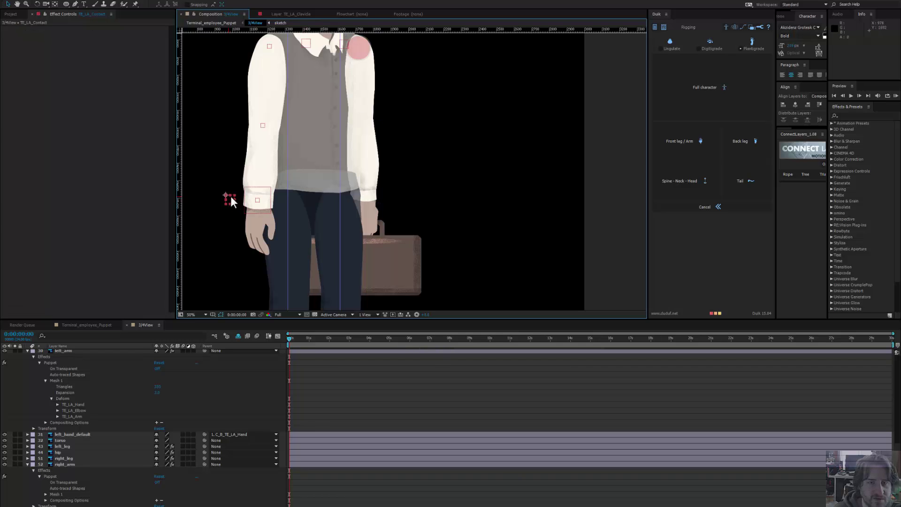
drag(230, 201, 368, 213)
scroll(93, 430, up, 5)
scroll(93, 430, up, 3)
key(ctrl+d)
scroll(404, 209, up, 2)
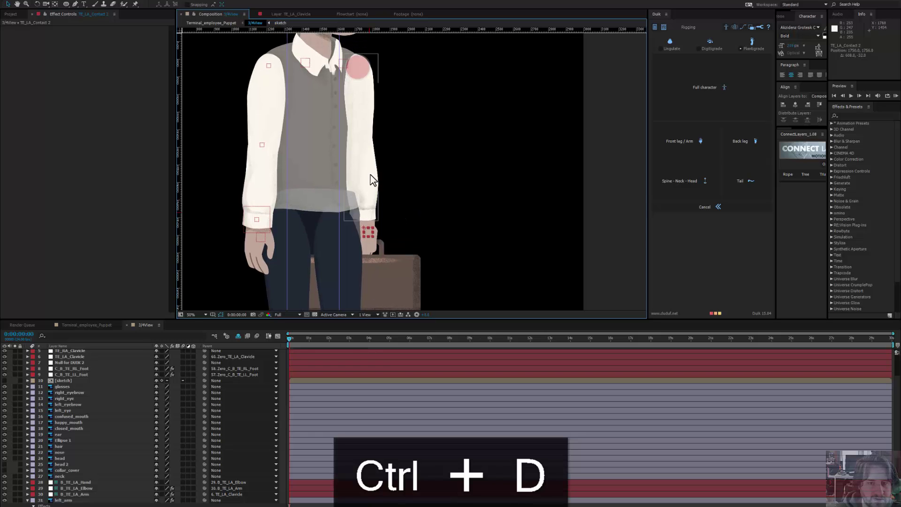
click(365, 187)
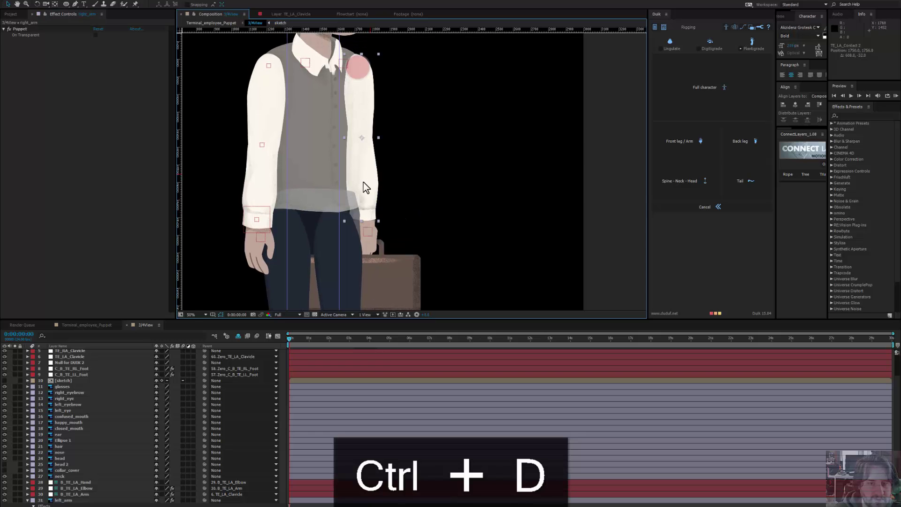
click(368, 231)
scroll(95, 430, up, 3)
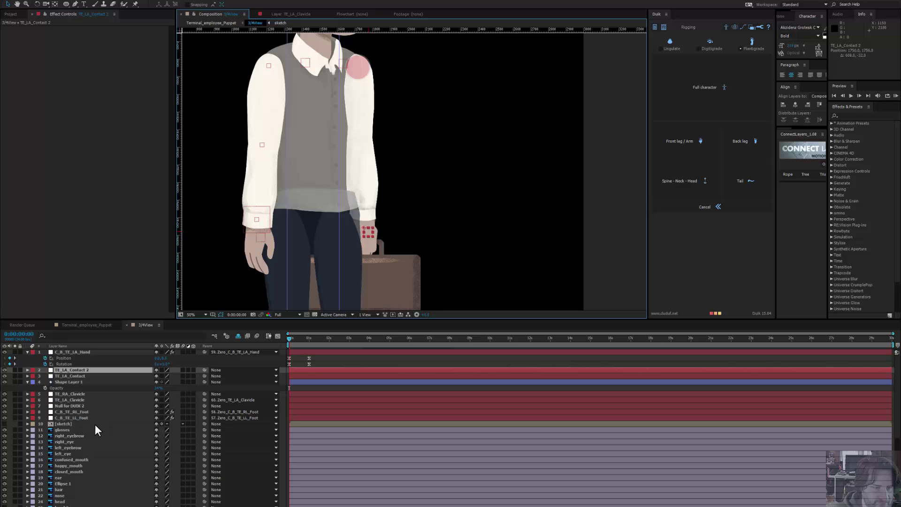
Step: Rename the duplicated contact null TE_RA_Contact and nudge it about 4 px on the right hand
click(75, 369)
key(Return)
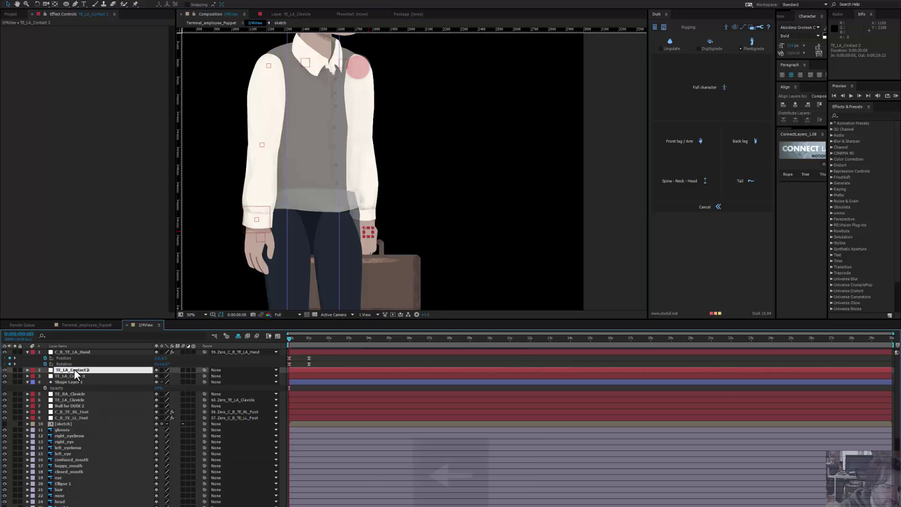
key(Left)
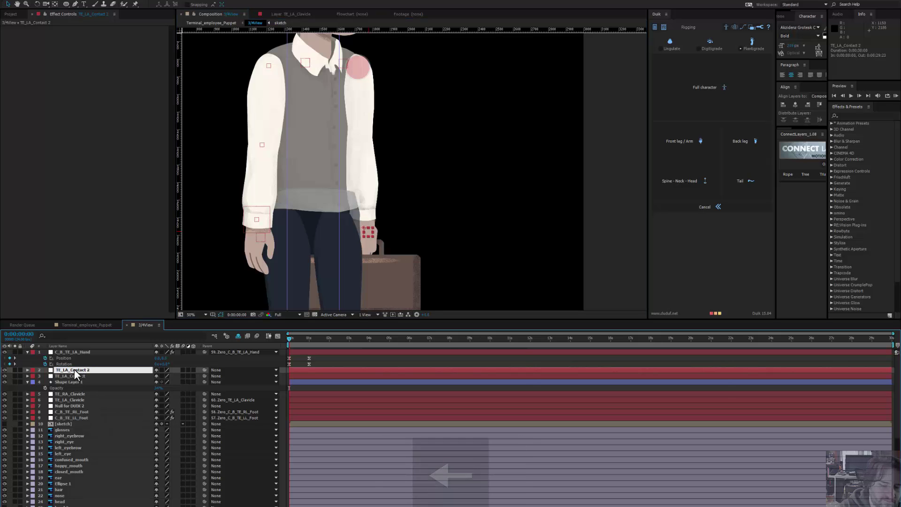
key(Delete)
text(R)
key(Right)
key(Right)
key(Right)
key(Right)
key(Right)
key(Right)
key(Right)
key(Right)
key(Right)
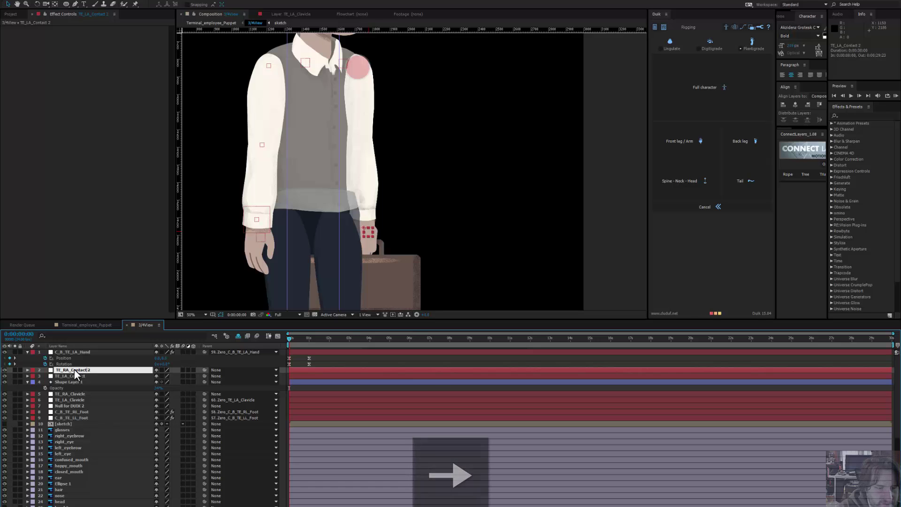
key(Delete)
key(Delete)
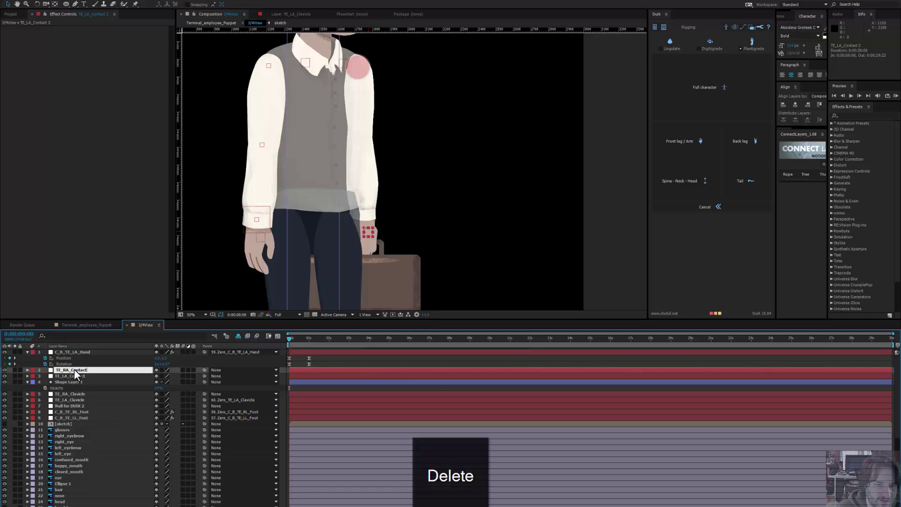
click(368, 230)
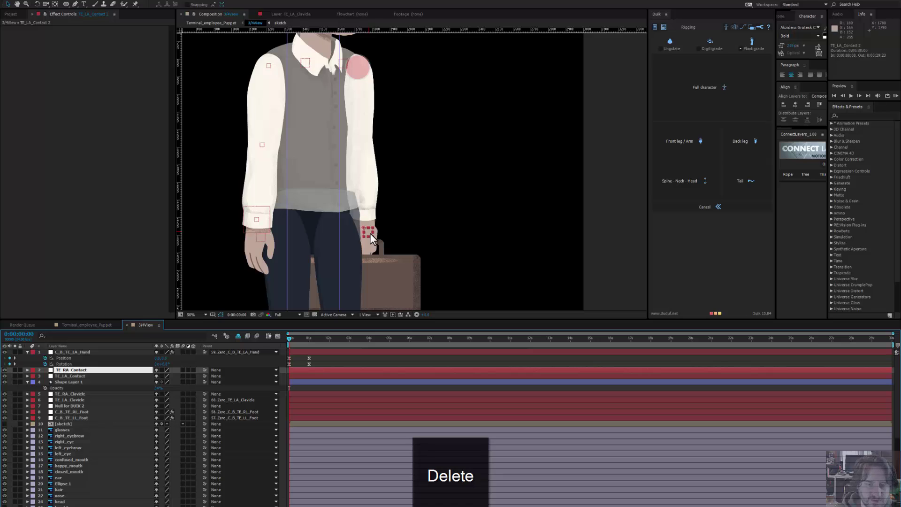
drag(370, 234, 368, 233)
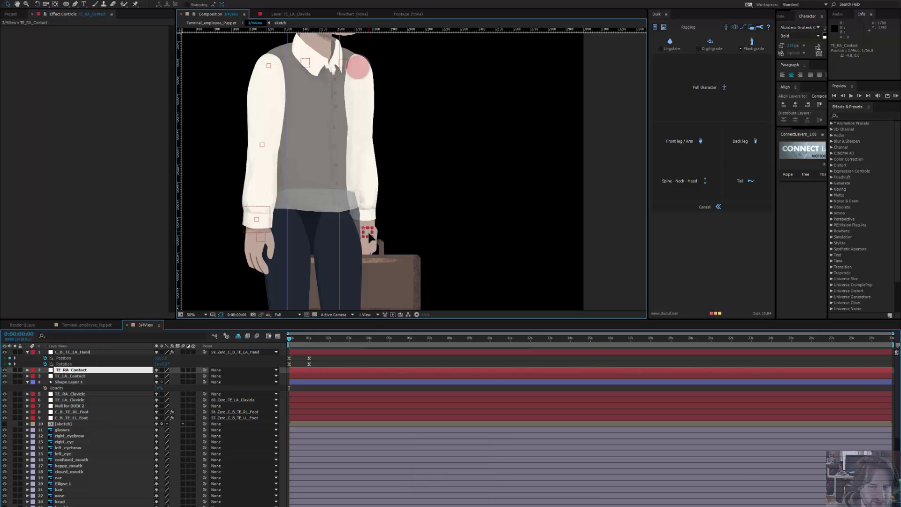
Step: Expand the puppet mesh deform pins of the right_arm layer and rename the shoulder pin TE_RA_Arm
click(368, 181)
scroll(149, 442, down, 15)
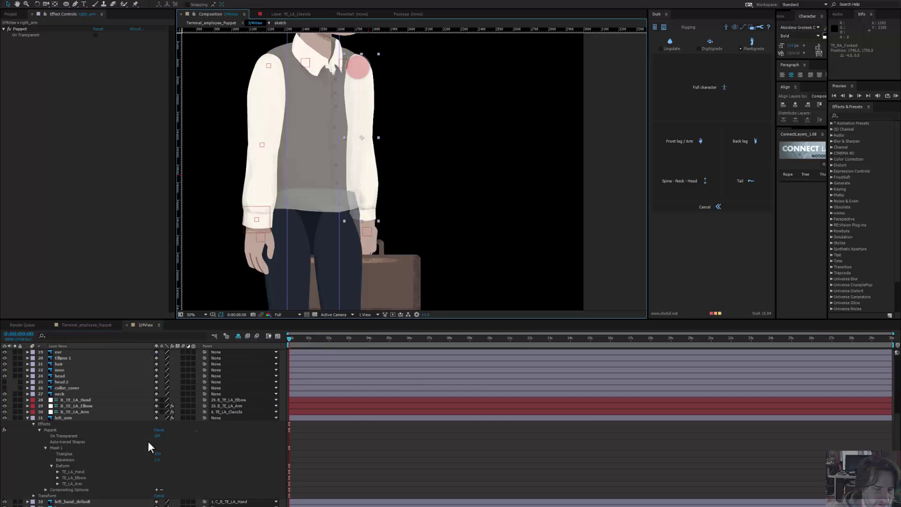
click(45, 388)
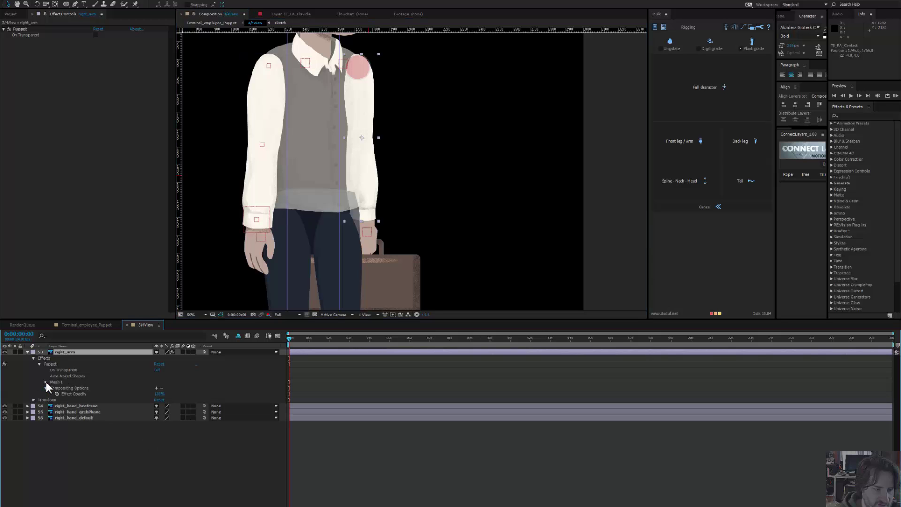
click(45, 382)
click(51, 400)
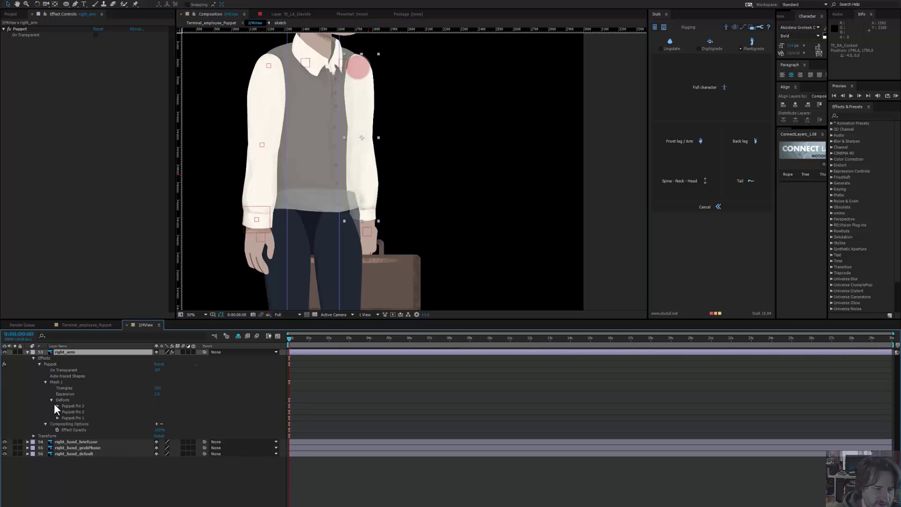
click(72, 416)
key(Return)
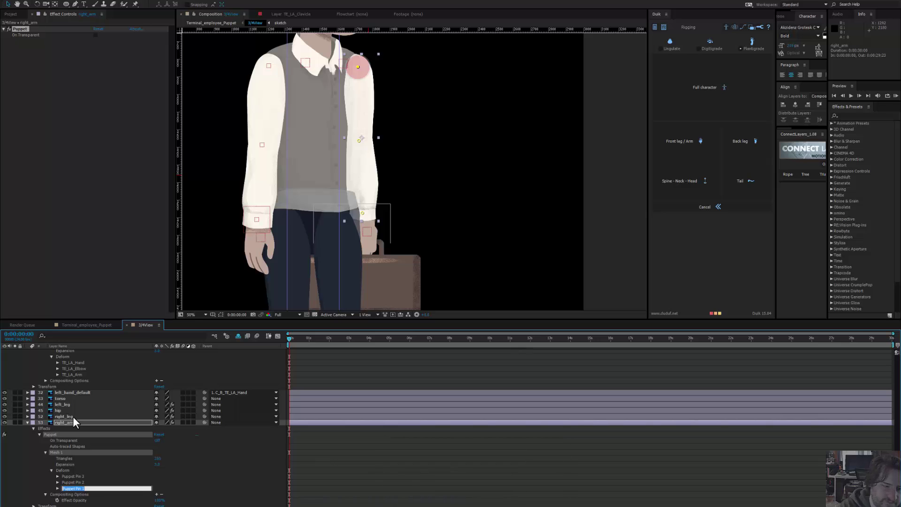
text(TE_LA_)
key(BackSpace)
key(shift+Left)
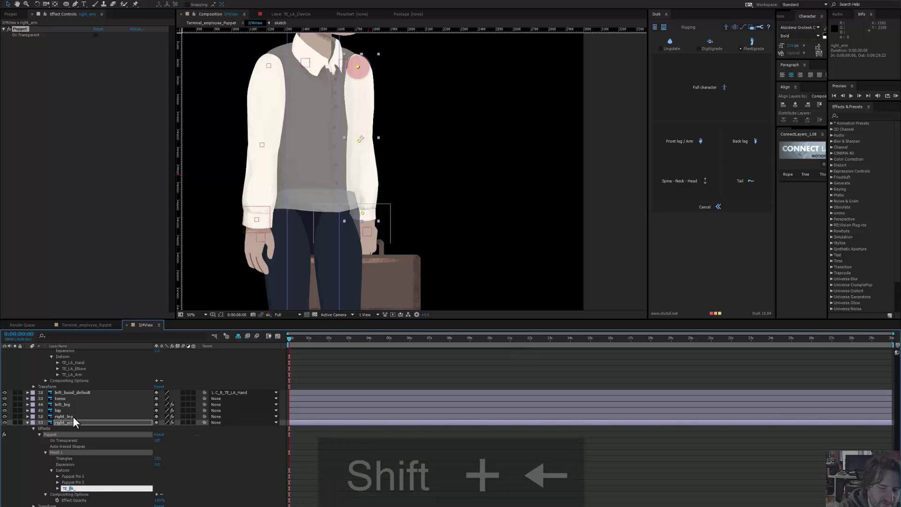
text(R)
key(Right)
key(shift+Left)
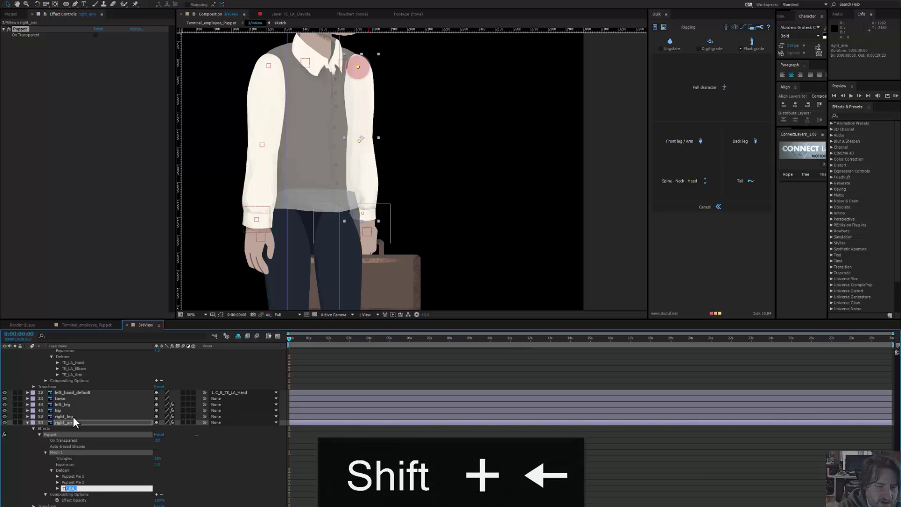
key(Right)
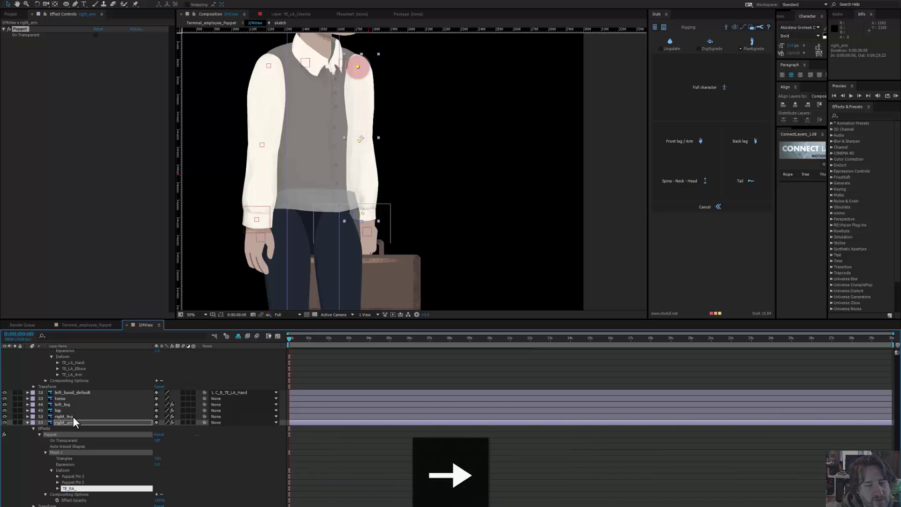
text(Arm)
key(Return)
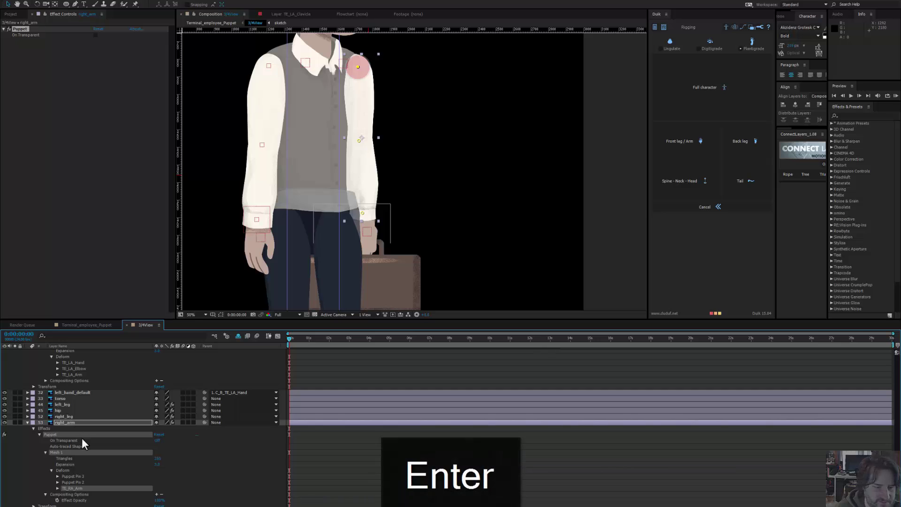
Step: Rename the right arm's elbow puppet pin TE_RA_Elbow
click(82, 482)
key(Return)
text(TE_RA_)
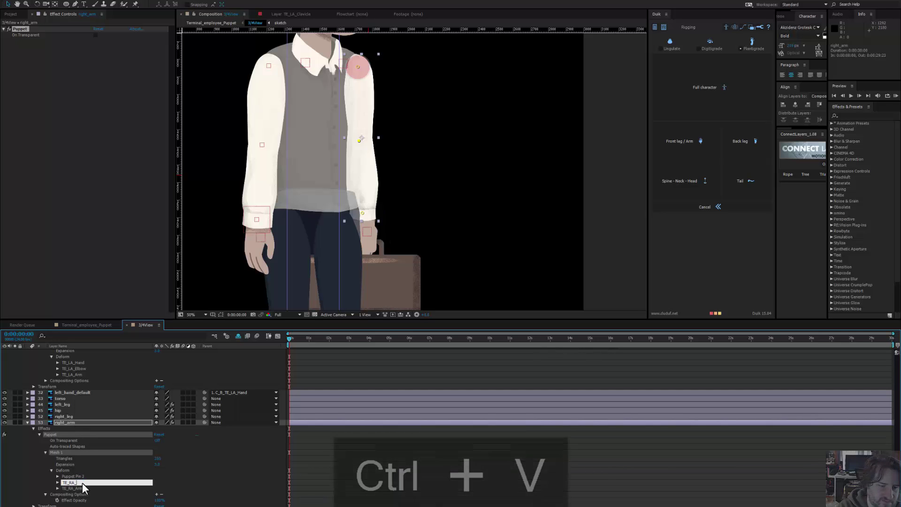
text(Elbow)
key(Return)
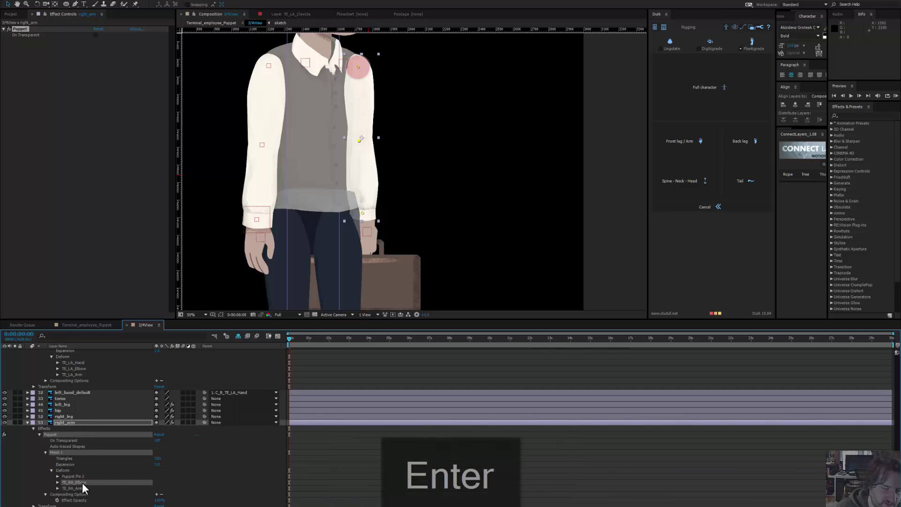
Step: Rename the right arm's wrist puppet pin TE_RA_Hand and return to Duik's main rigging tools
click(82, 477)
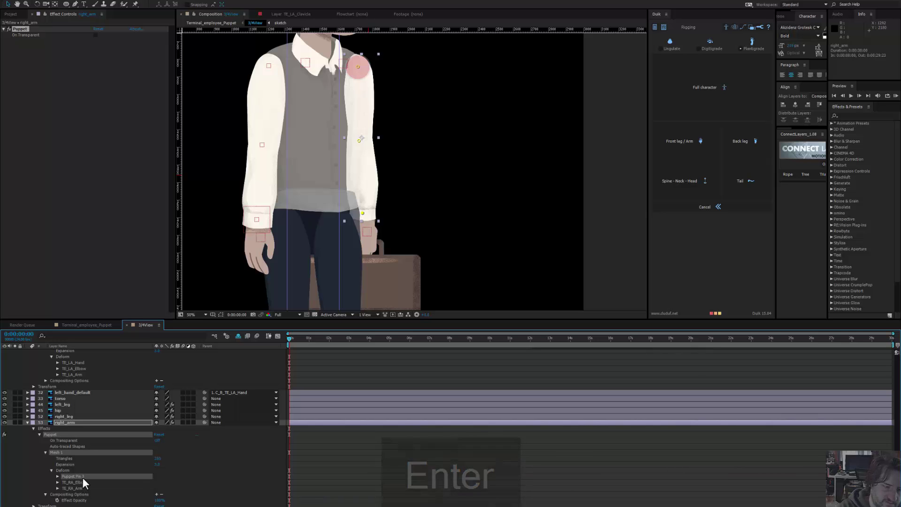
key(Return)
text(TE_RA_)
text(Hand)
key(Return)
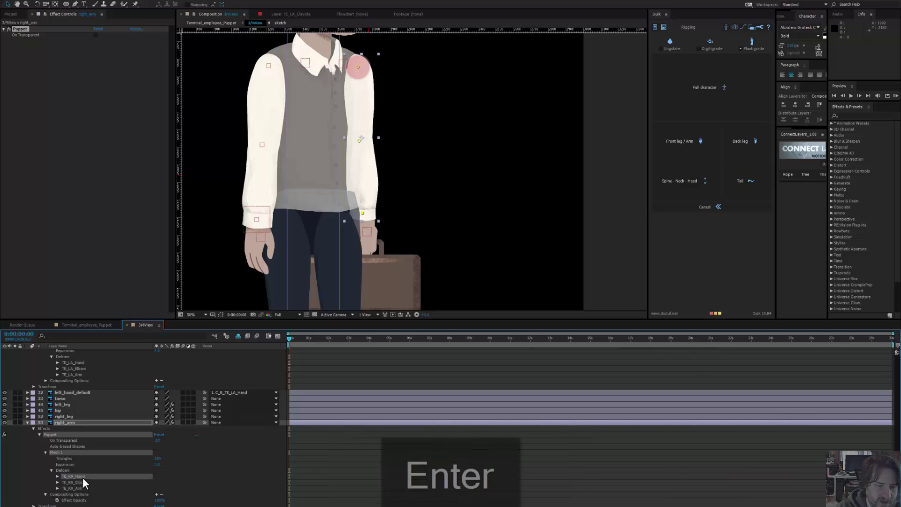
click(726, 26)
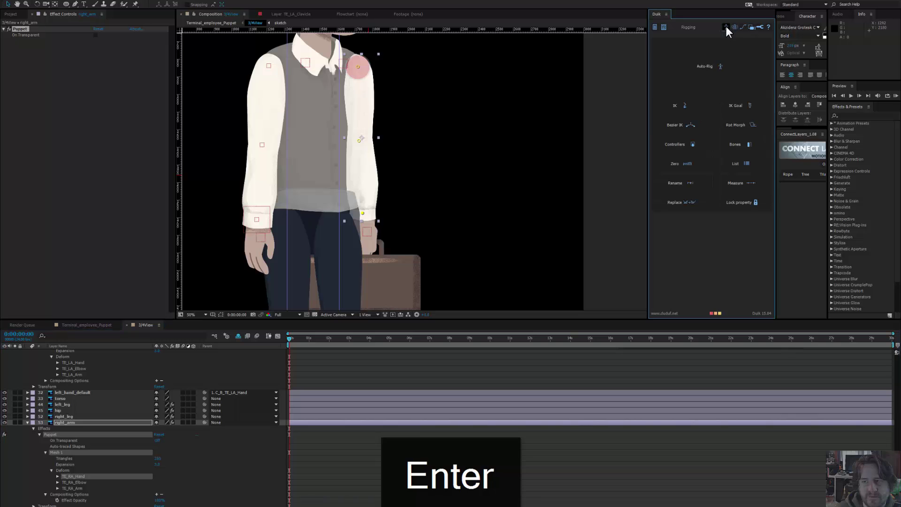
click(762, 145)
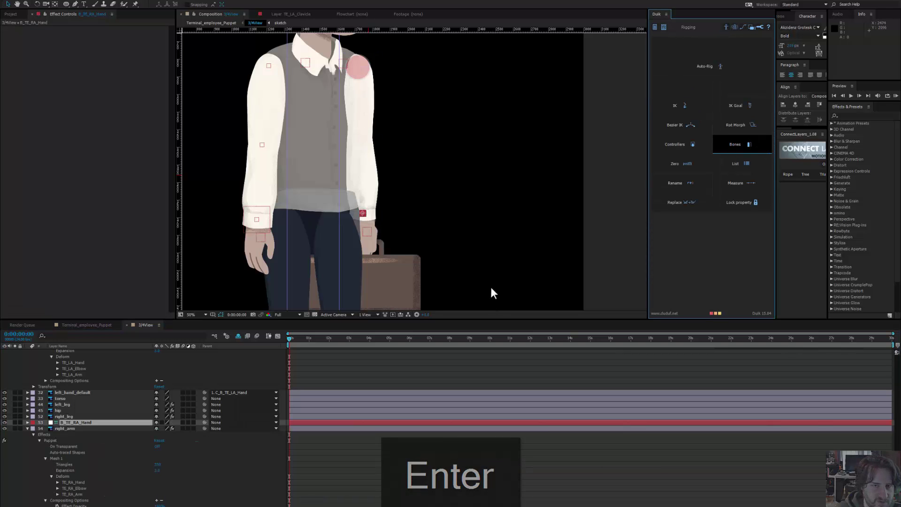
key(ctrl+z)
key(ctrl+z)
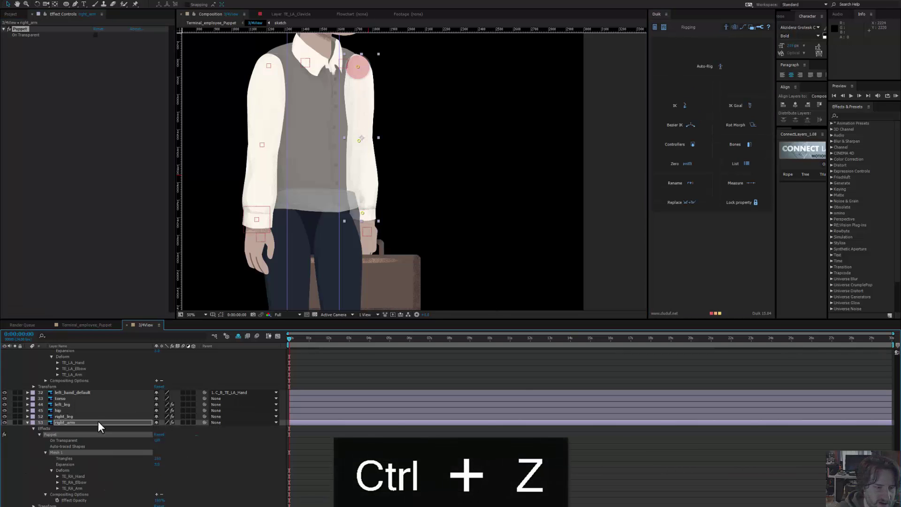
Step: Create Duik bones for all puppet pins of the right_arm layer, and delete the circle shape layer covering the shoulder
click(70, 424)
click(745, 146)
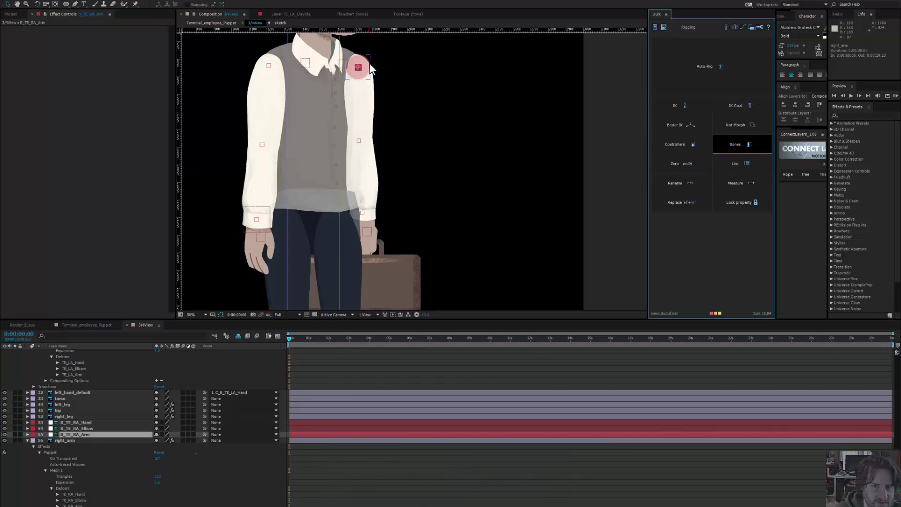
drag(367, 64, 473, 89)
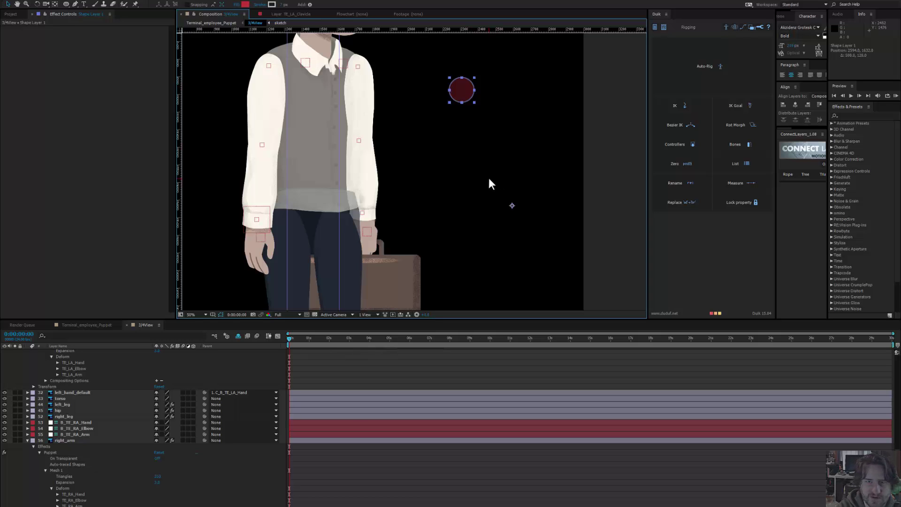
key(Delete)
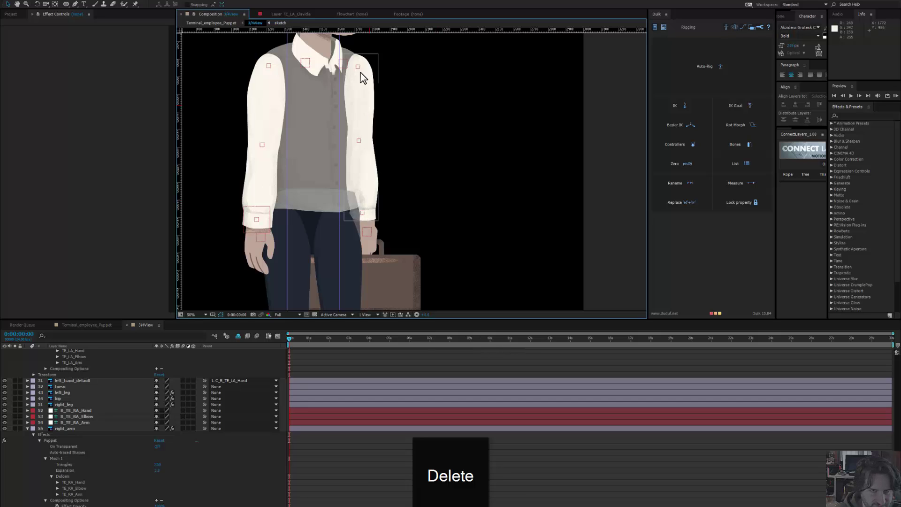
Step: Select TE_RA_Contact, TE_RA_Clavicle and the right arm's hand, elbow and arm bones, and start Duik's Front leg / Arm auto-rig on them
click(346, 66)
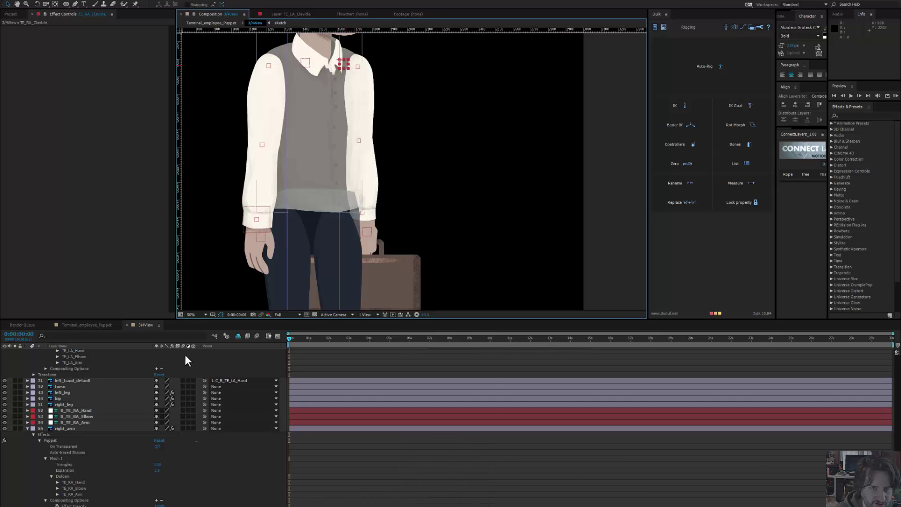
click(367, 229)
scroll(92, 410, up, 10)
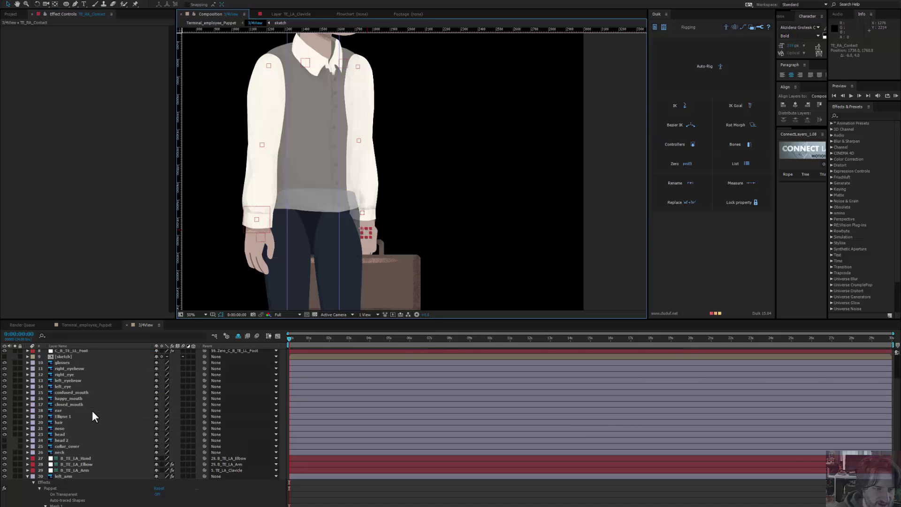
scroll(92, 416, up, 3)
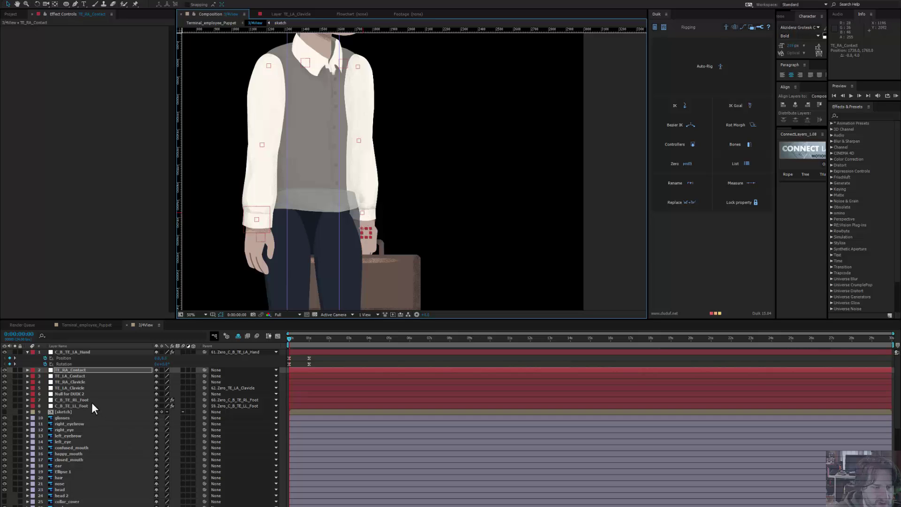
ctrl+click(72, 382)
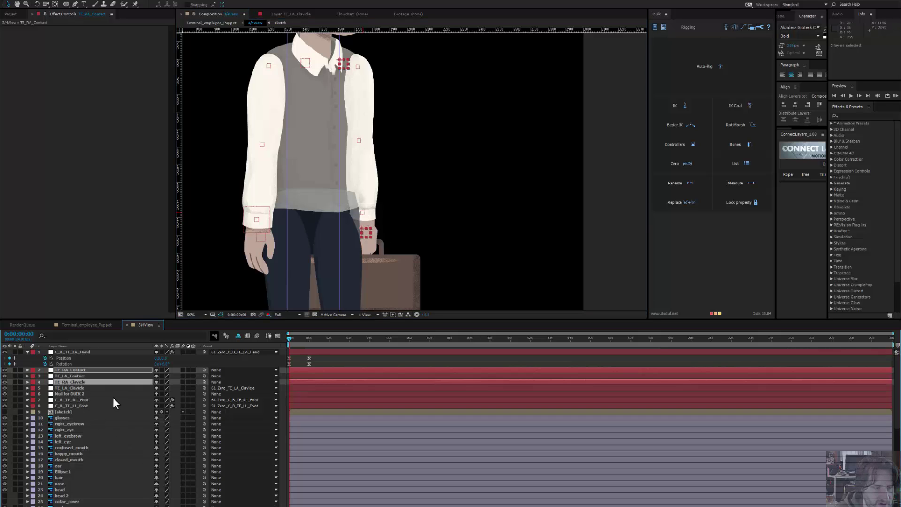
scroll(131, 435, down, 7)
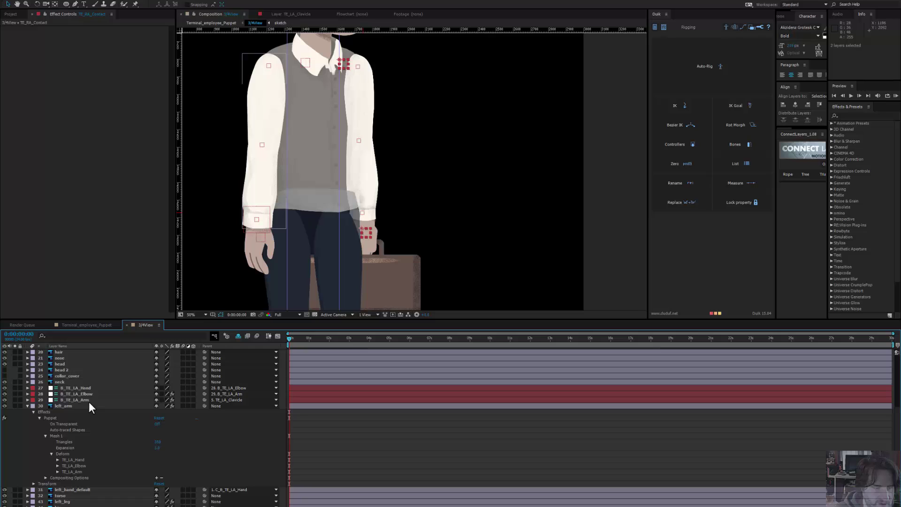
scroll(94, 458, down, 3)
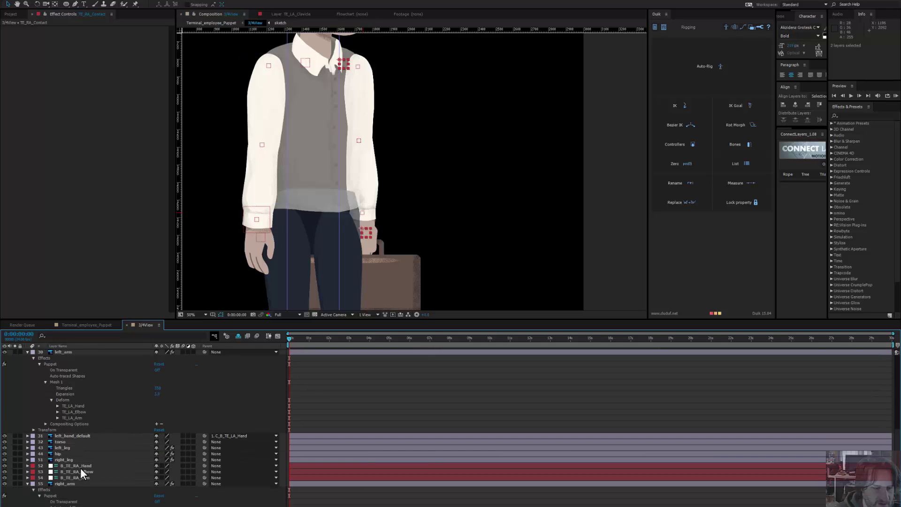
ctrl+click(80, 466)
ctrl+click(80, 472)
ctrl+click(80, 477)
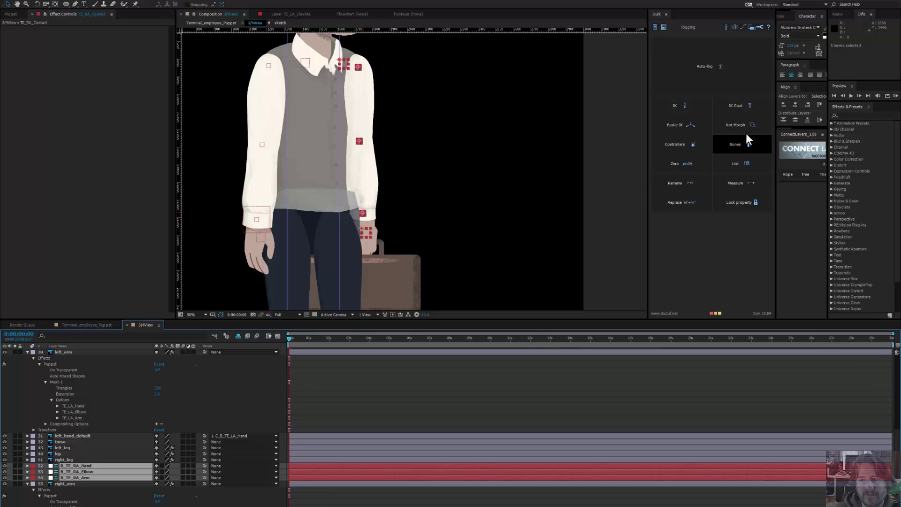
click(714, 63)
click(695, 148)
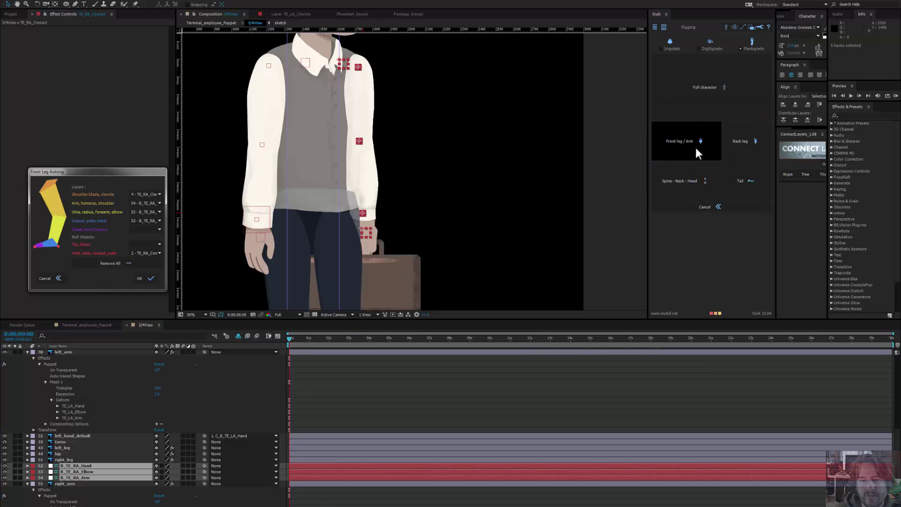
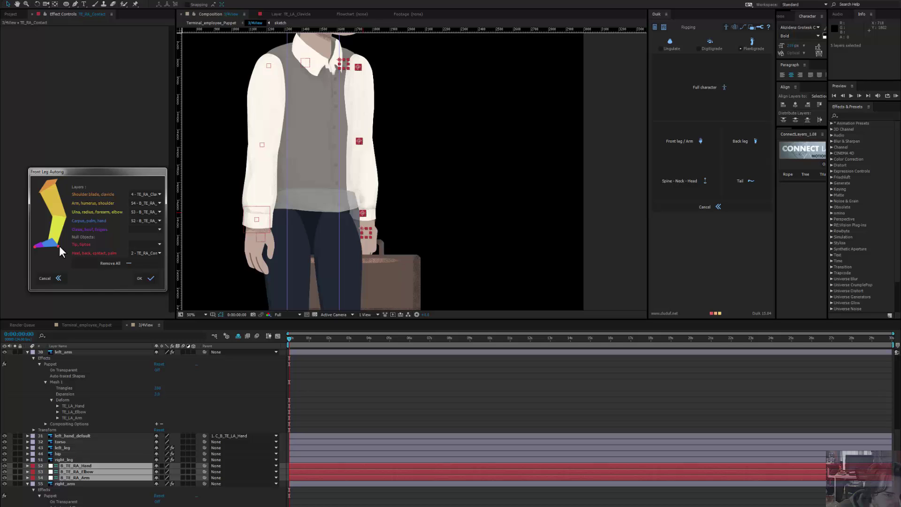
Step: In the Front Leg Autorig settings, set the heel/contact null to None and assign TE_RA_Contact as the tip null
click(143, 254)
click(150, 245)
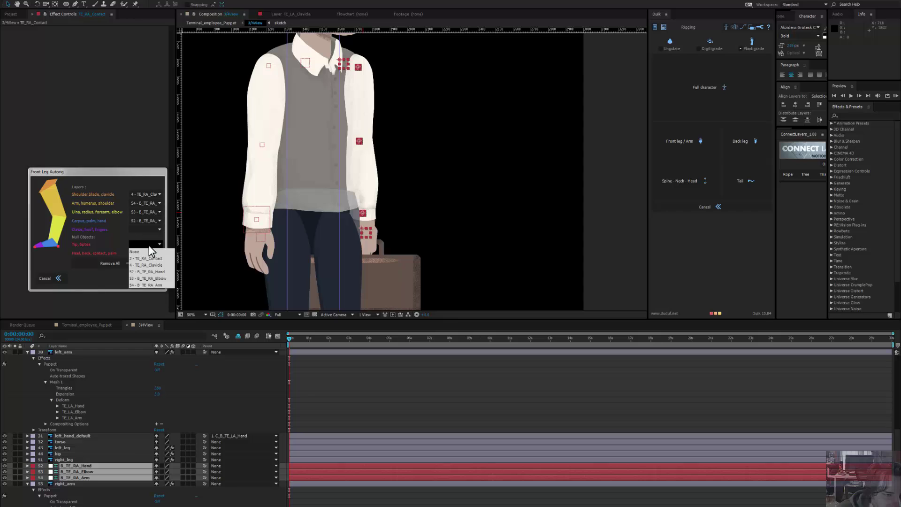
click(152, 258)
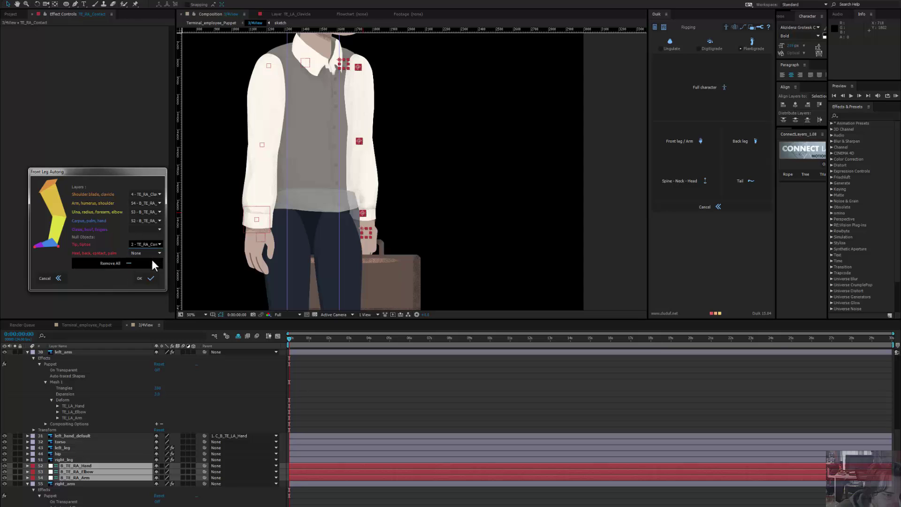
Step: Apply the right arm auto-rig, and try bending the arm by moving the C_B_TE_RA_Hand controller before undoing the move
click(149, 278)
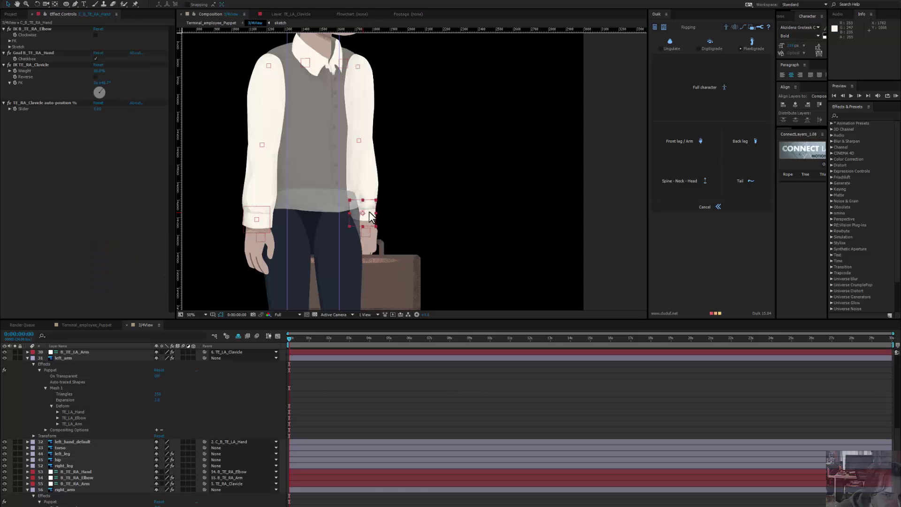
drag(370, 215, 434, 136)
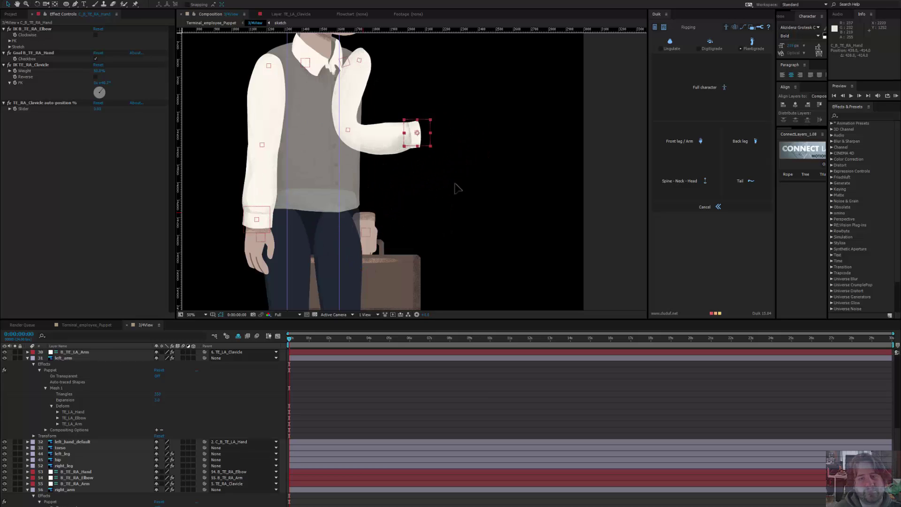
drag(455, 184, 433, 191)
key(ctrl+z)
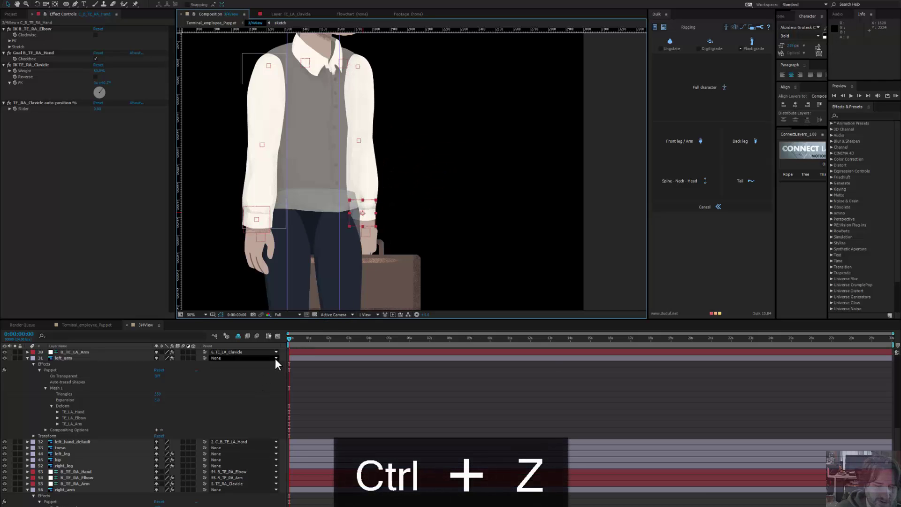
Step: Reveal Position and Rotation of C_B_TE_RA_Hand and start keyframing both at the start of the timeline
scroll(155, 415, up, 10)
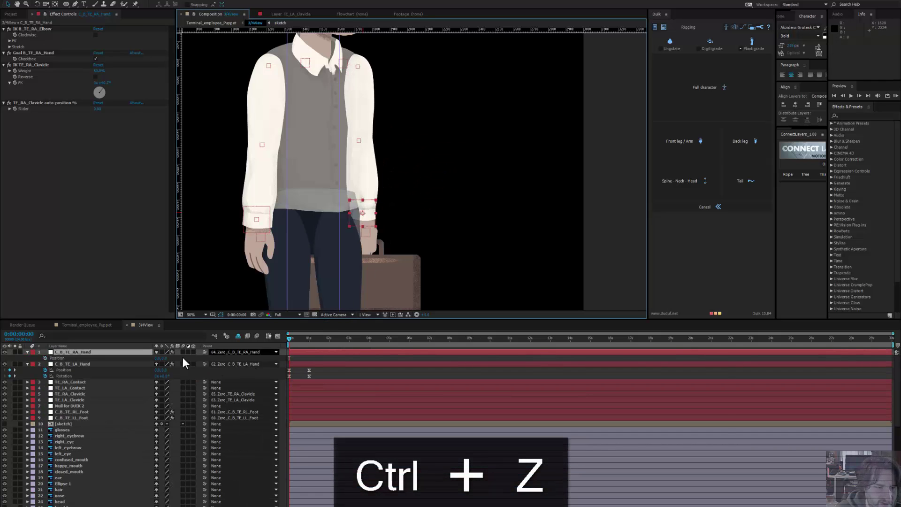
key(shift+r)
click(45, 357)
click(45, 364)
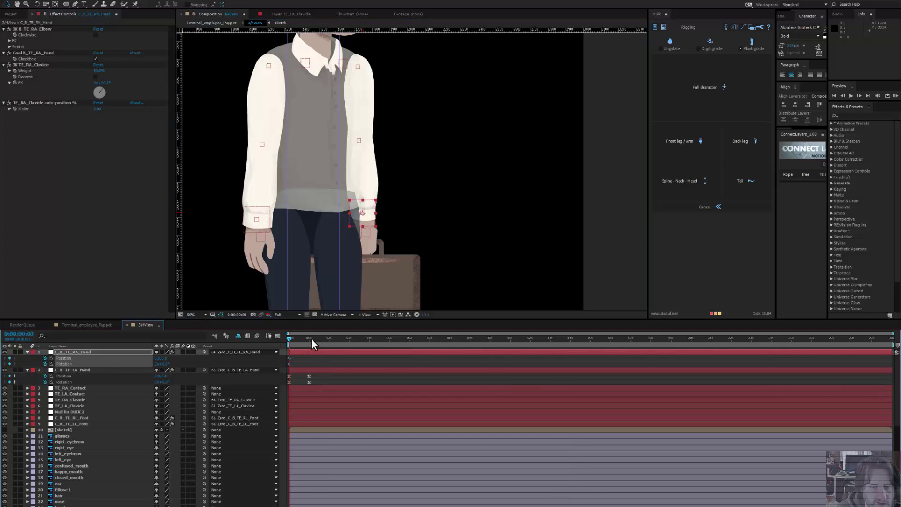
Step: At 1 second, move the C_B_TE_RA_Hand controller up and outward so the right arm is raised near shoulder height
click(308, 339)
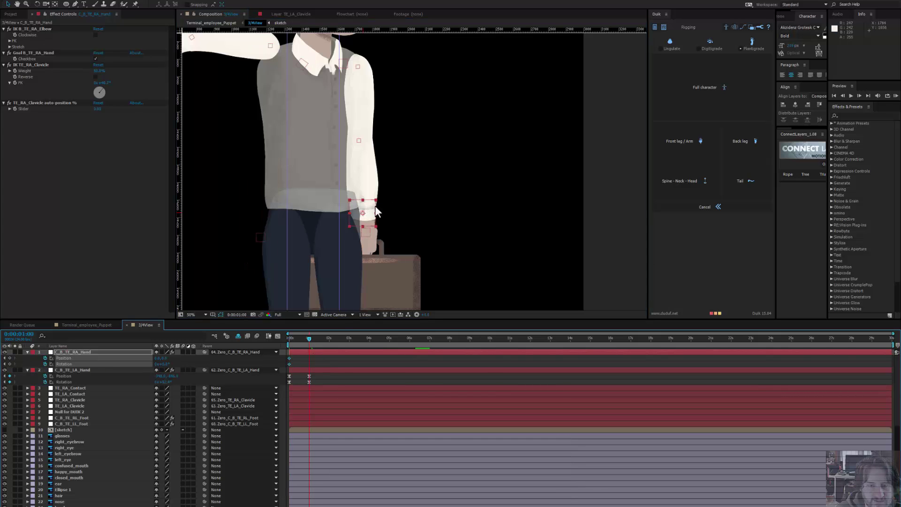
drag(375, 206, 499, 73)
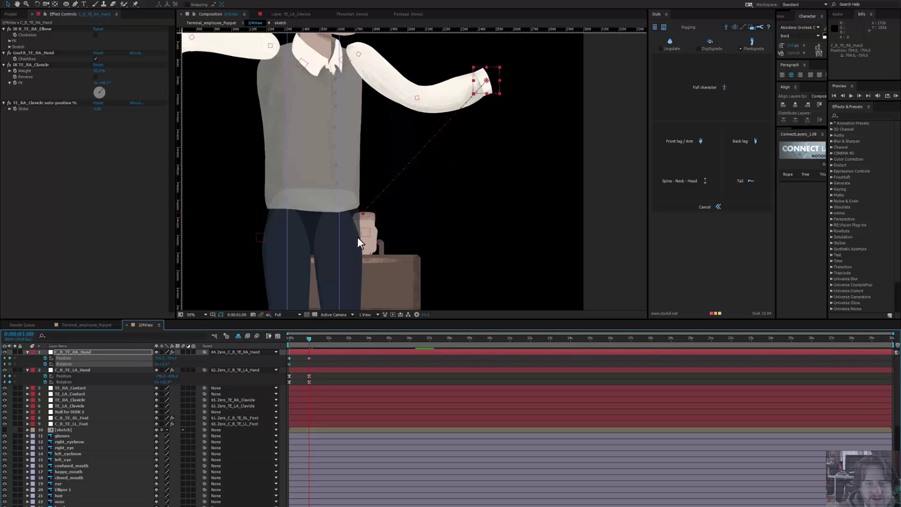
drag(372, 193, 407, 241)
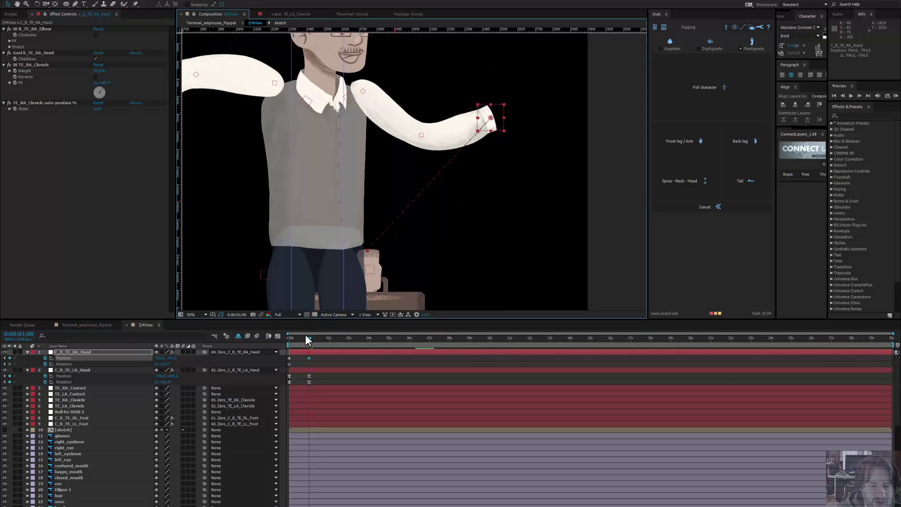
Step: Back at the first frame, parent the three right-hand layers, from right_hand_briefcase to right_hand_default, to C_B_TE_RA_Hand
click(289, 342)
scroll(98, 443, down, 5)
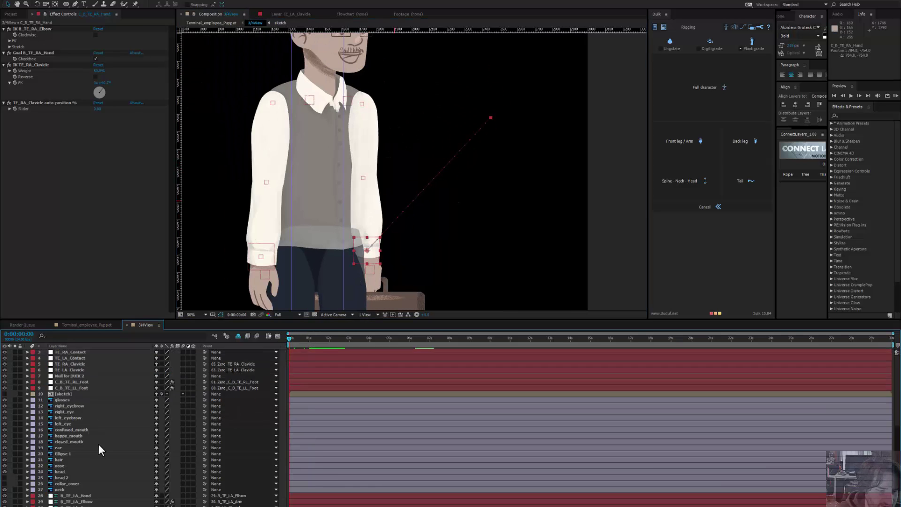
scroll(98, 443, down, 10)
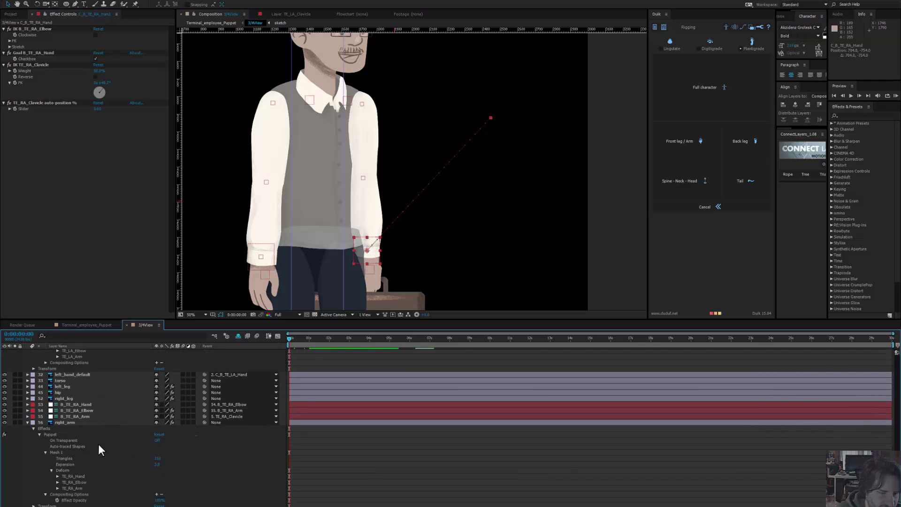
click(77, 506)
shift+click(77, 506)
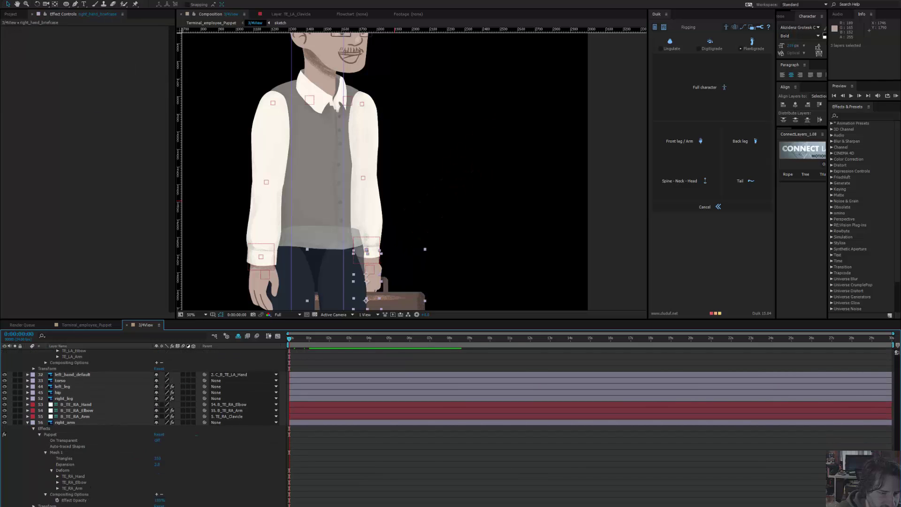
click(249, 506)
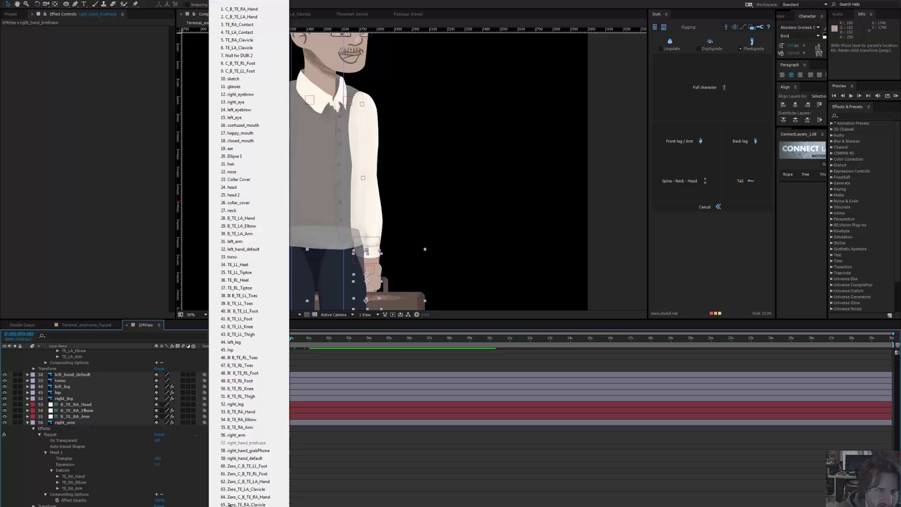
click(248, 9)
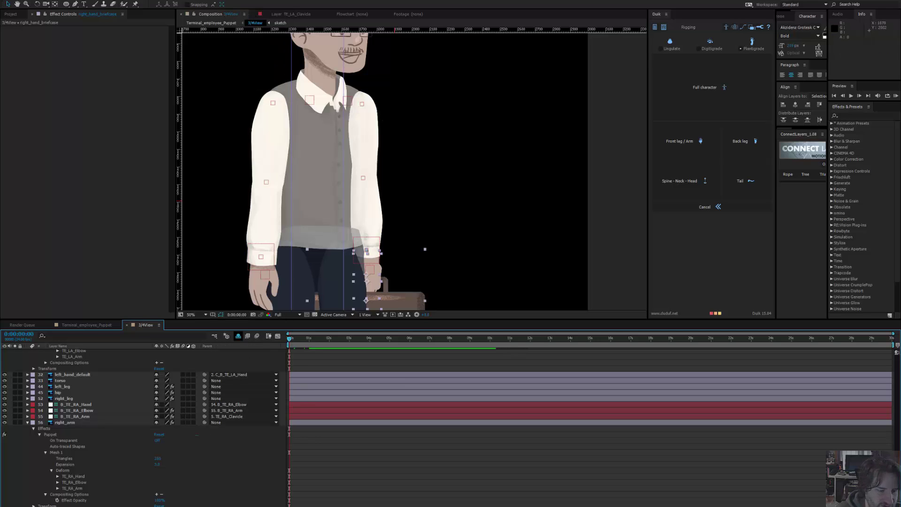
Step: Hide the briefcase-holding right hand and show the right_hand_default layer instead
key(F2)
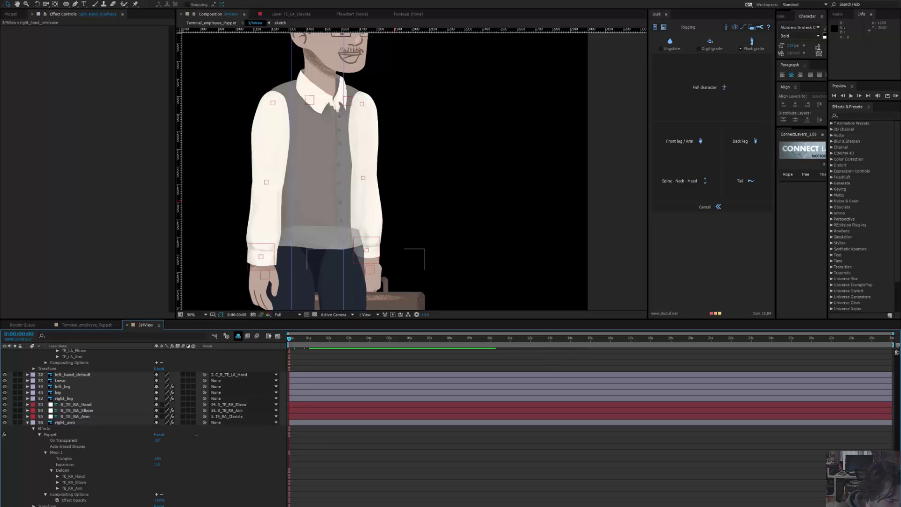
click(5, 506)
click(4, 506)
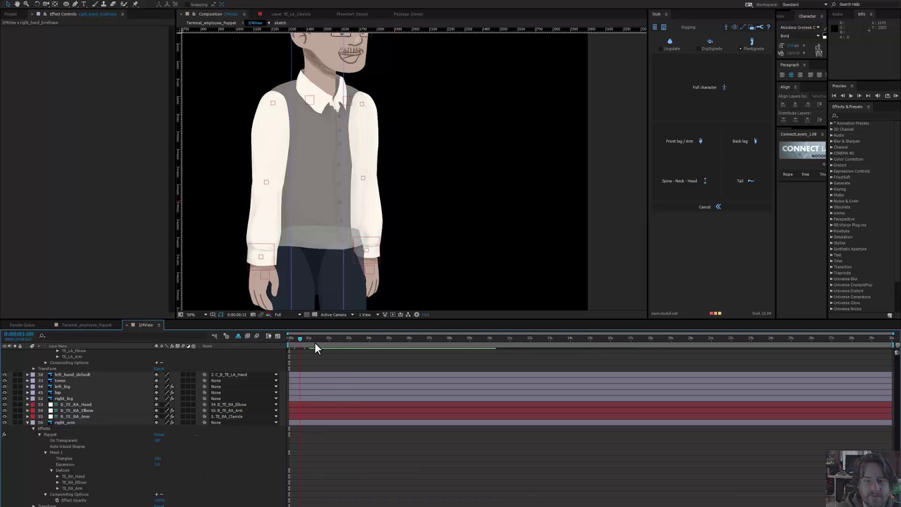
Step: Select C_B_TE_RA_Hand in the raised pose and try changing its clavicle auto-position slider and IK settings, undoing each change
click(336, 344)
click(490, 117)
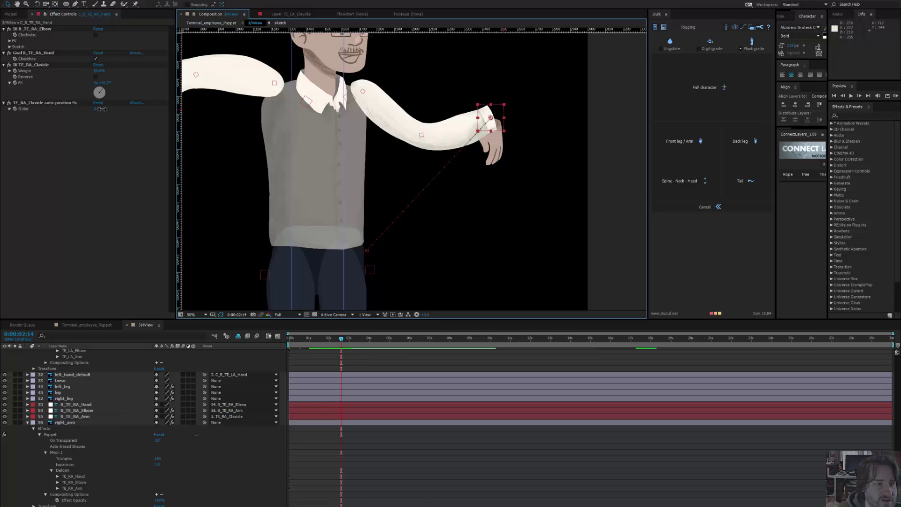
mouse_move(97, 109)
mouse_down()
mouse_move(120, 116)
mouse_move(101, 111)
mouse_up()
key(ctrl+z)
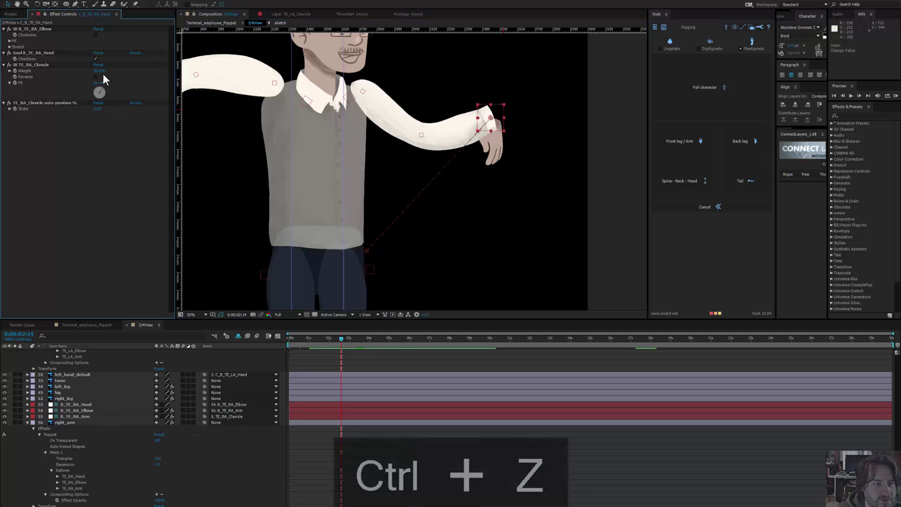
drag(101, 76, 88, 90)
key(ctrl+z)
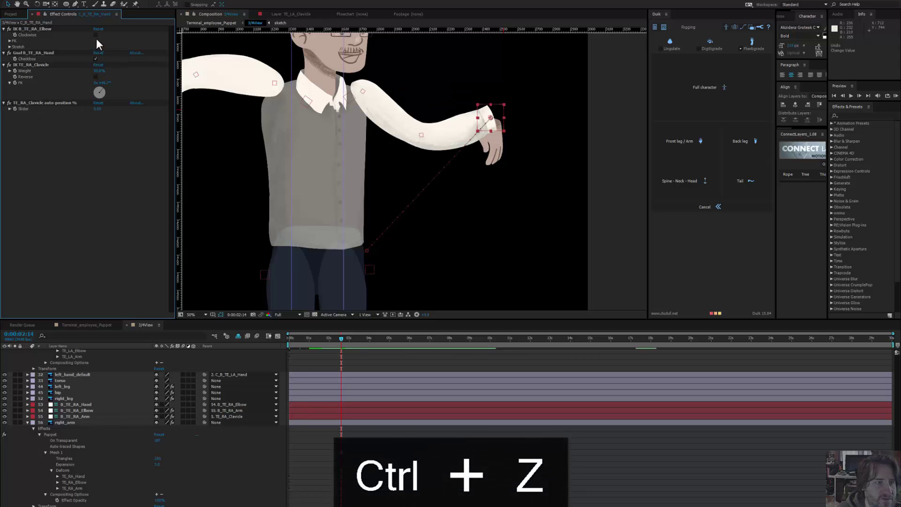
Step: Try posing the arm with Upper FK and Lower FK while IK is disabled, and re-enable IK for the elbow
click(10, 40)
click(115, 53)
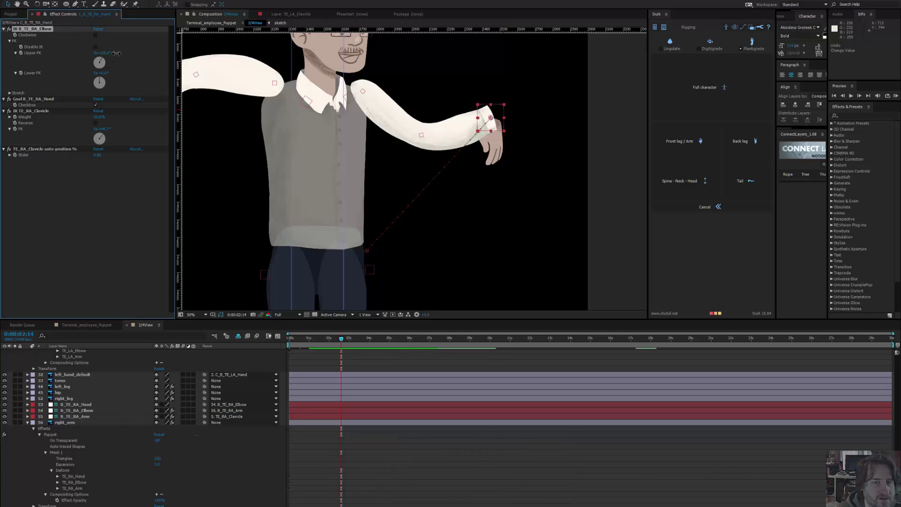
key(ctrl+z)
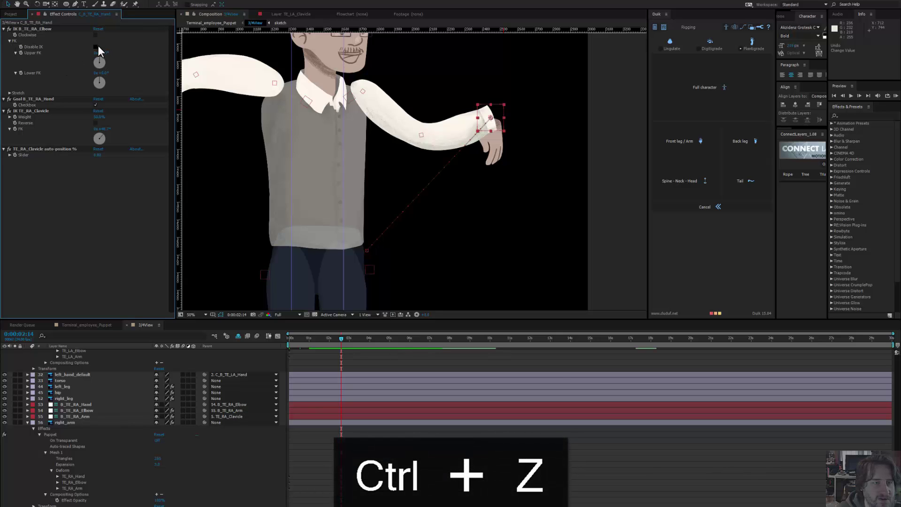
click(96, 46)
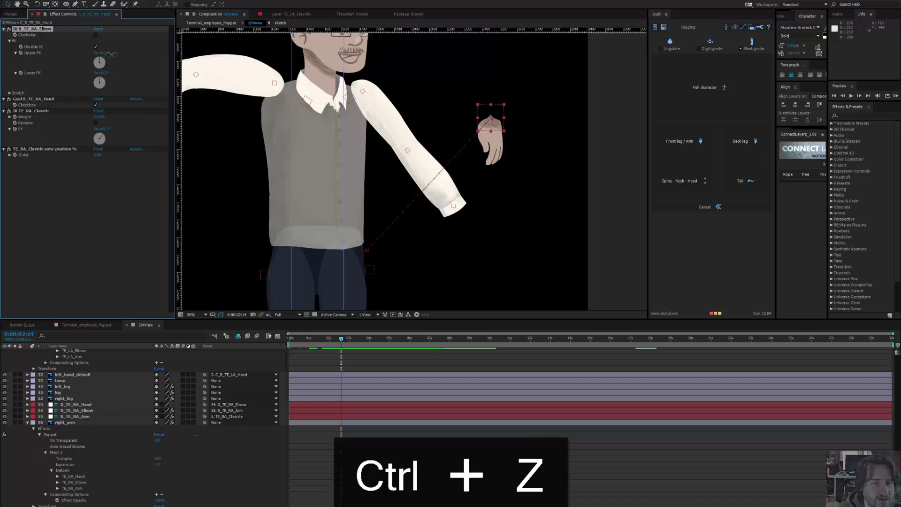
drag(113, 54, 74, 75)
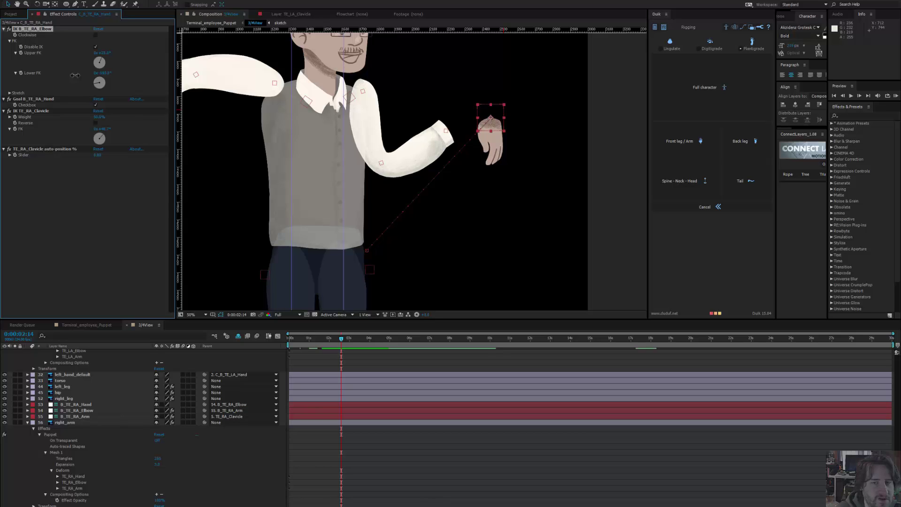
click(95, 47)
Step: Check the wrist alignment at the first frame and reparent the right-hand layers to the B_TE_RA_Hand bone
click(494, 143)
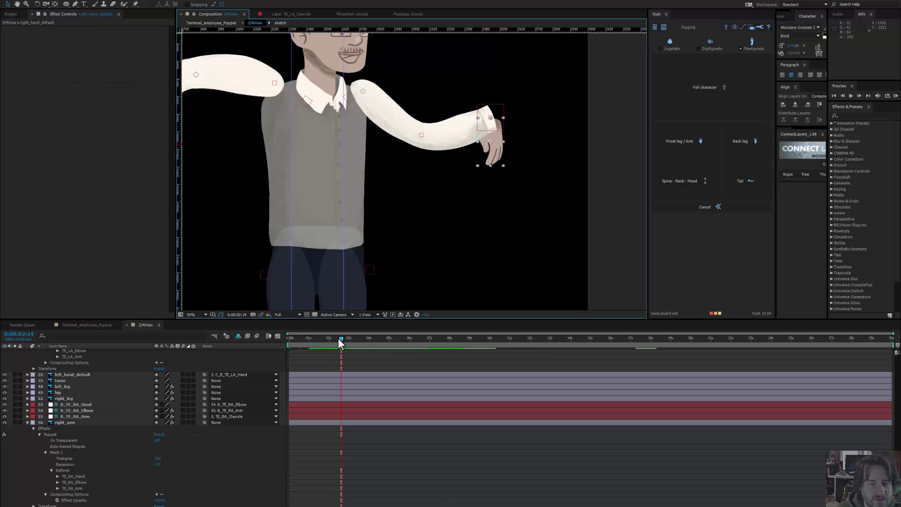
drag(340, 337, 250, 348)
scroll(359, 213, down, 3)
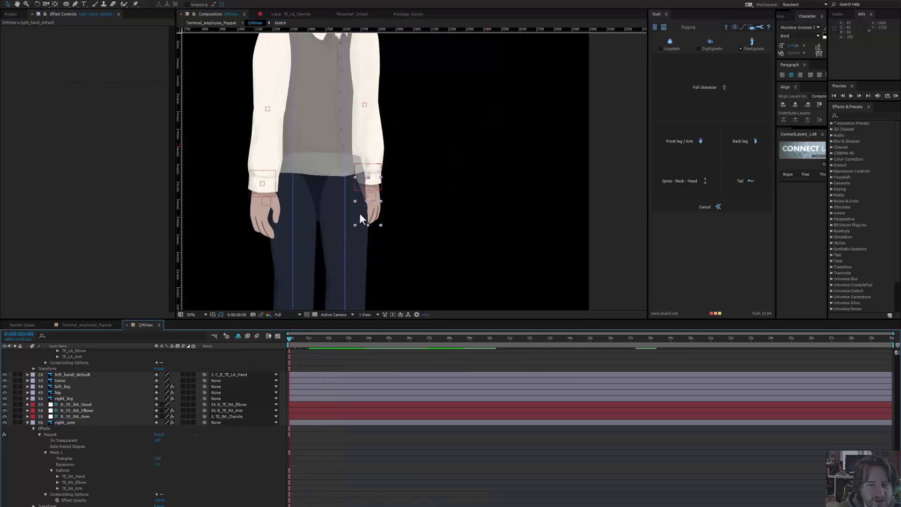
scroll(360, 215, up, 3)
drag(361, 216, 388, 200)
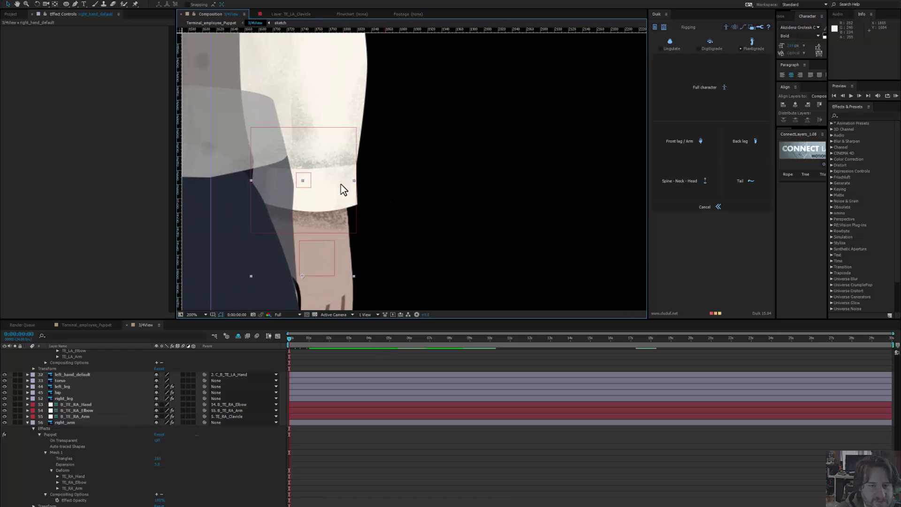
click(309, 178)
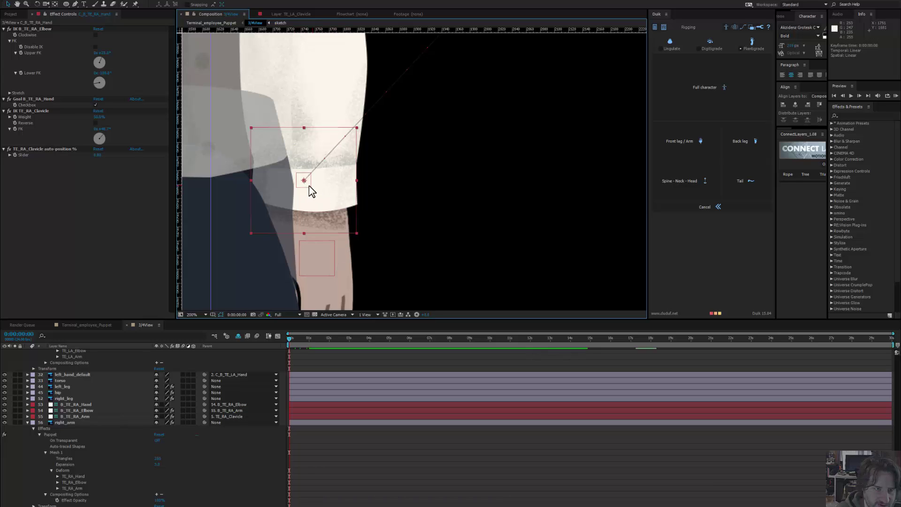
click(80, 405)
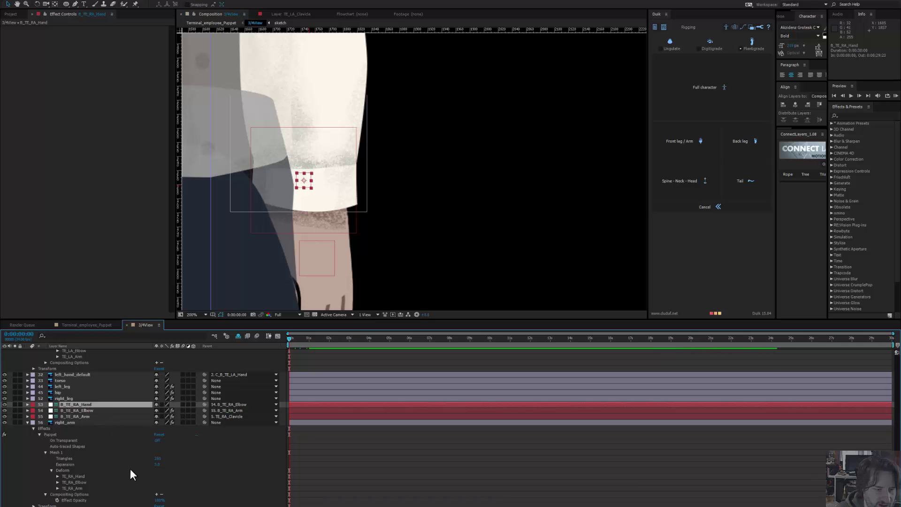
click(78, 506)
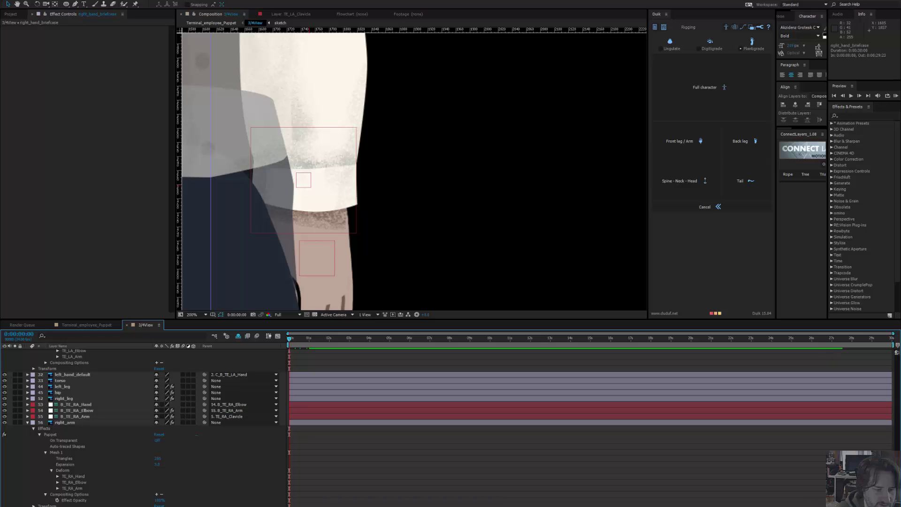
click(243, 506)
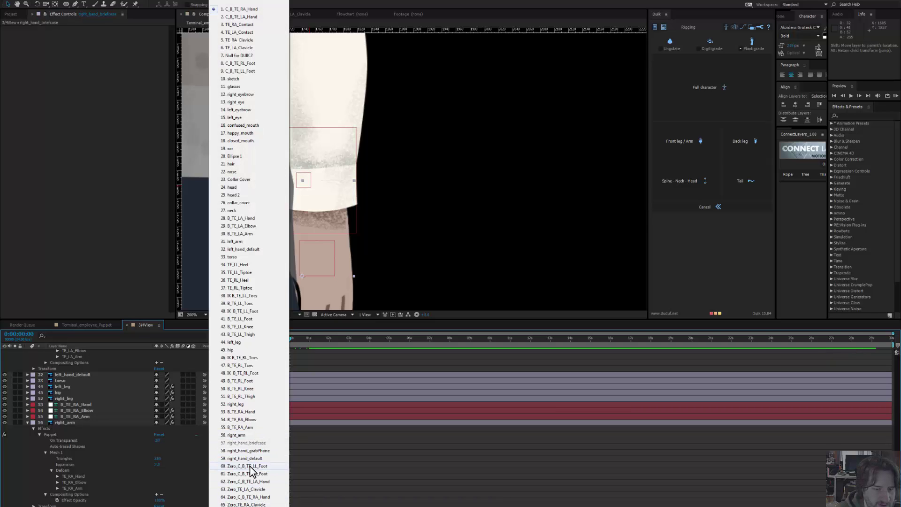
click(249, 412)
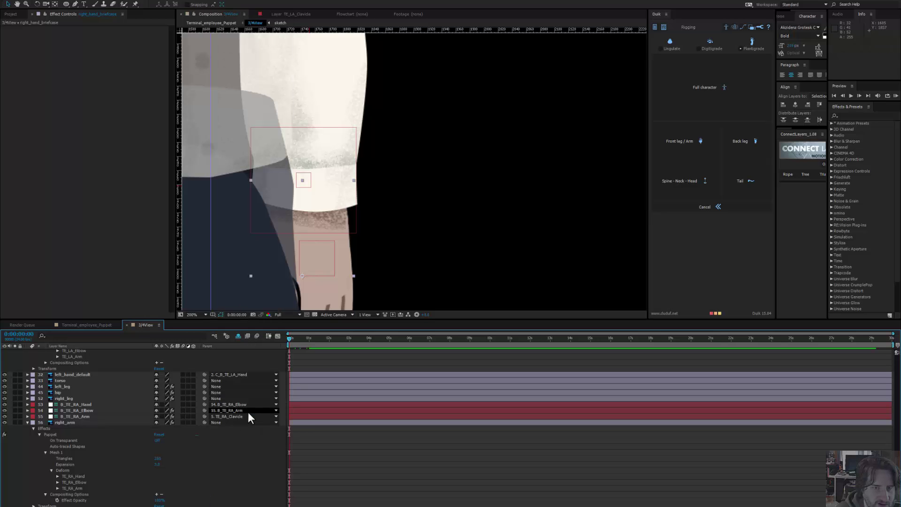
Step: At frame 15, try rotating the C_B_TE_RA_Hand controller to test how the hand follows, and undo the rotation
scroll(347, 221, down, 5)
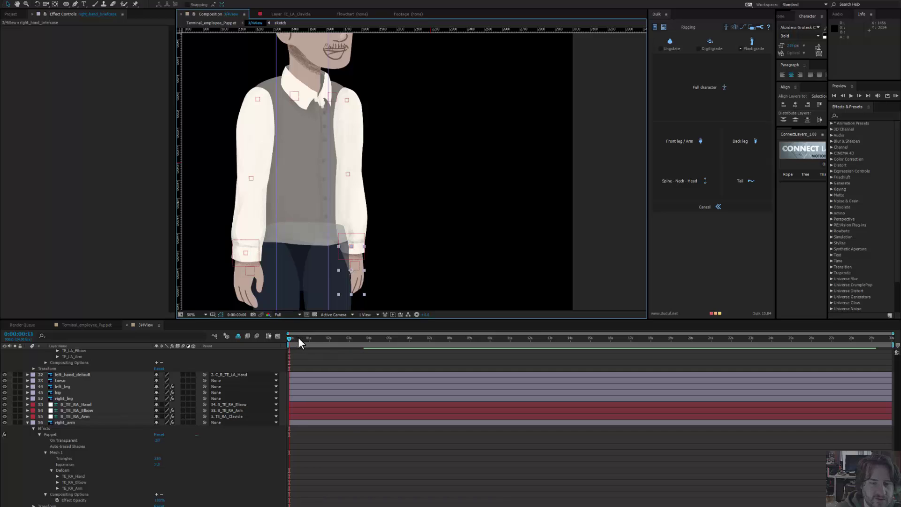
mouse_move(298, 337)
mouse_down()
mouse_move(311, 339)
mouse_move(288, 339)
mouse_move(302, 341)
mouse_up()
click(424, 162)
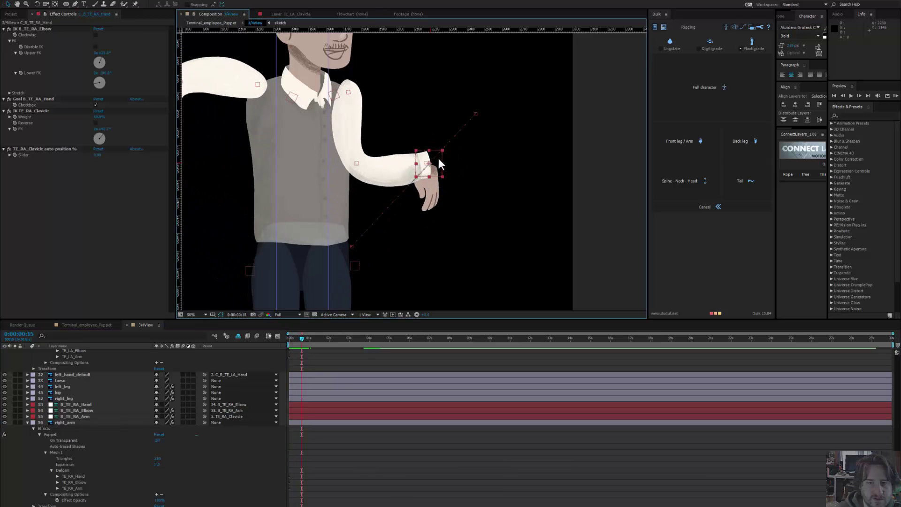
key(w)
drag(438, 159, 378, 74)
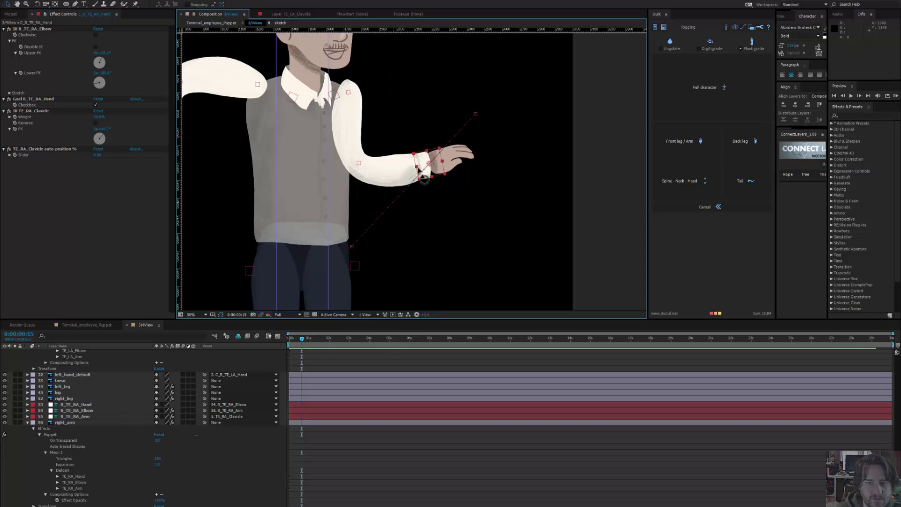
key(ctrl+z)
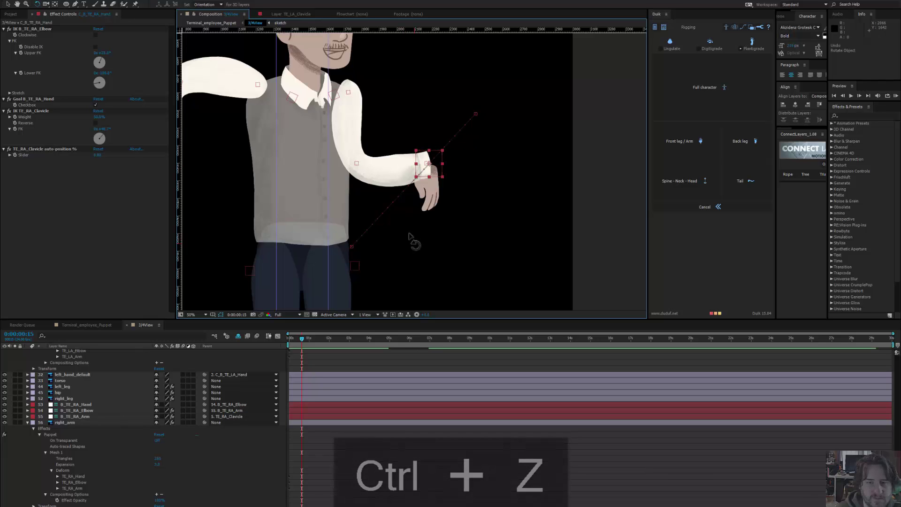
key(period)
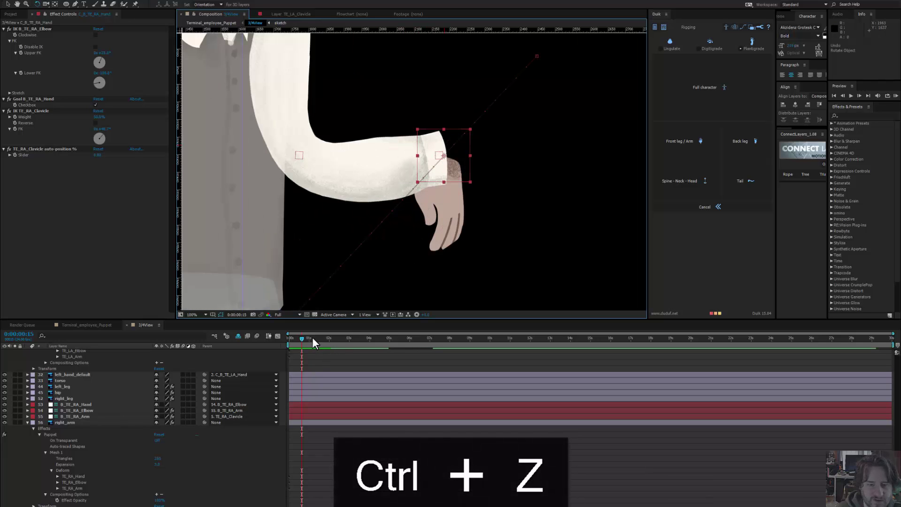
Step: Compare the wrist at the first frame, and at 0:00:01:05 rotate the C_B_TE_RA_Hand controller so the raised hand points upward
drag(312, 337, 283, 338)
drag(363, 260, 394, 122)
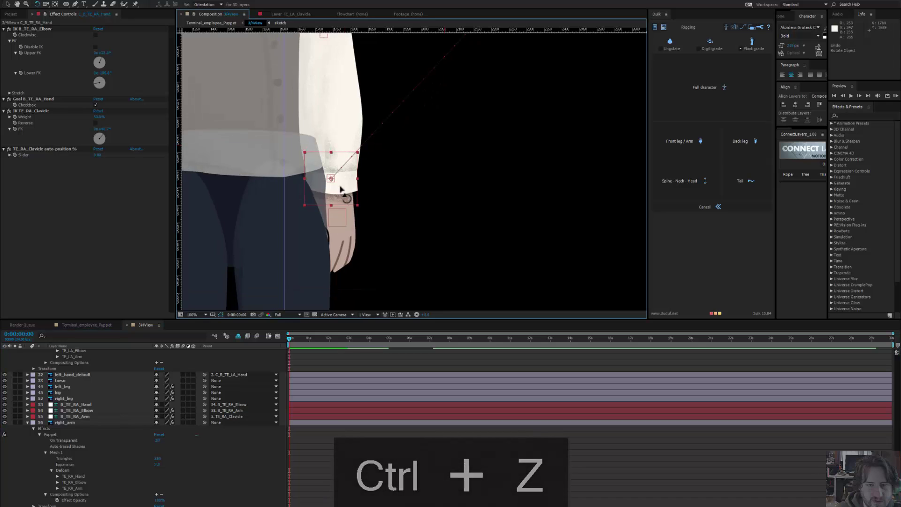
drag(295, 338, 314, 338)
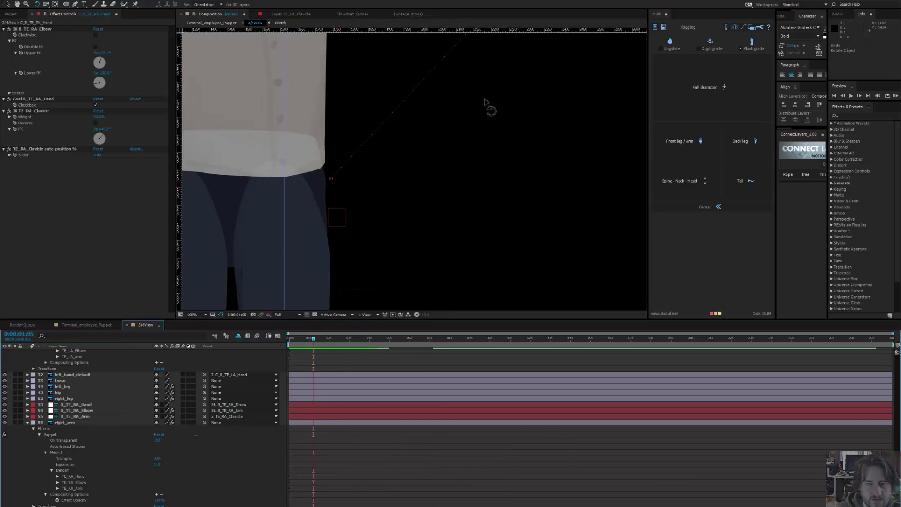
drag(497, 71, 412, 267)
drag(446, 180, 419, 226)
drag(485, 151, 378, 81)
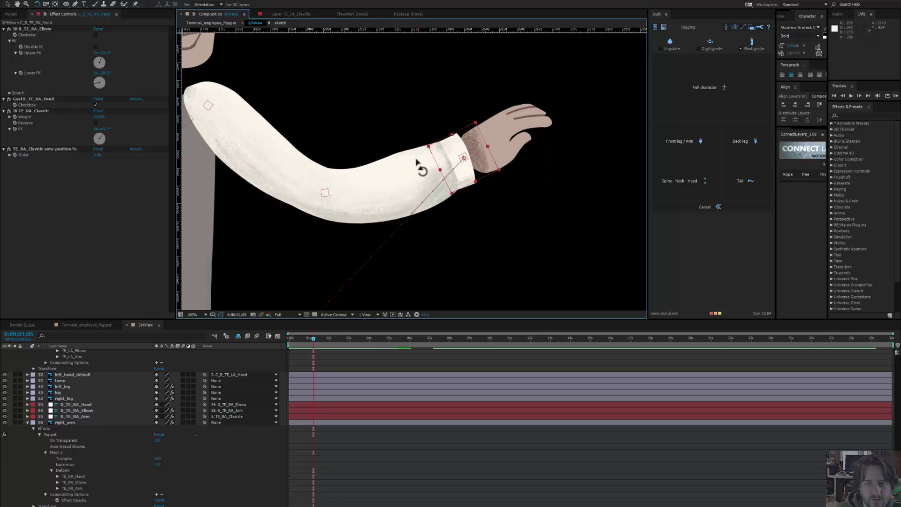
Step: Align the C_B_TE_RA_Hand rotation keyframe with the position keyframe at 0:00:01:00 and apply Easy Ease to the controller's position and rotation keyframes
scroll(415, 169, down, 2)
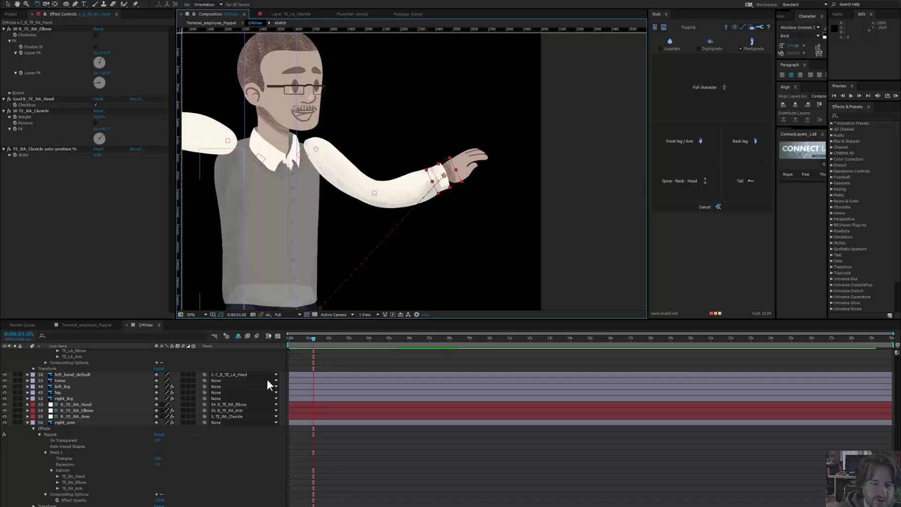
scroll(140, 401, up, 6)
scroll(140, 401, up, 5)
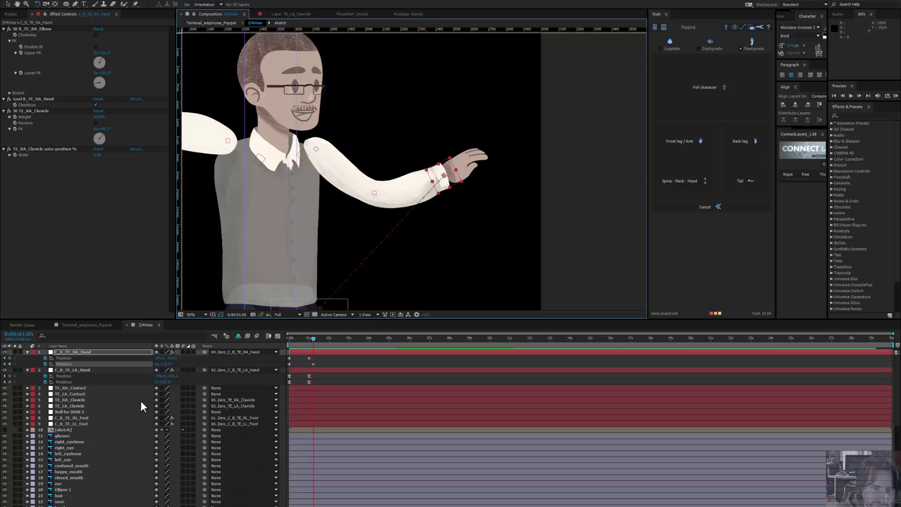
drag(319, 358, 283, 365)
key(F9)
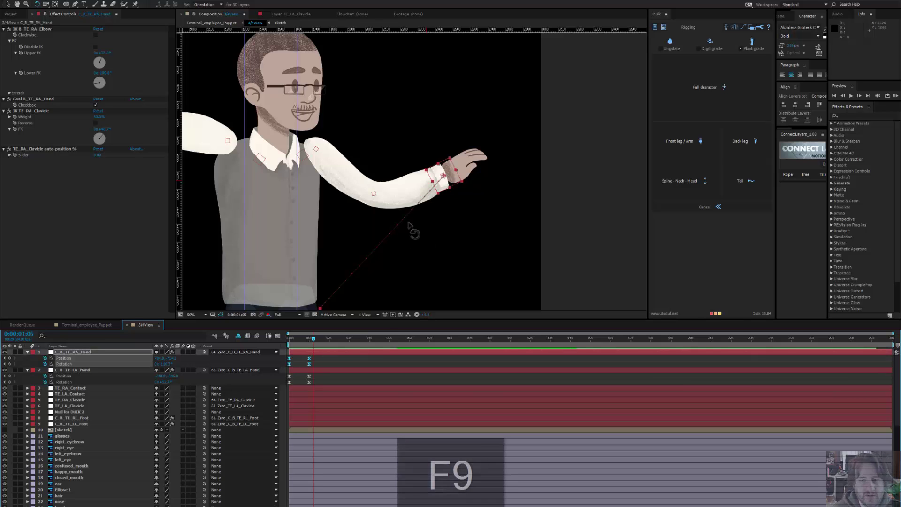
drag(386, 191, 424, 193)
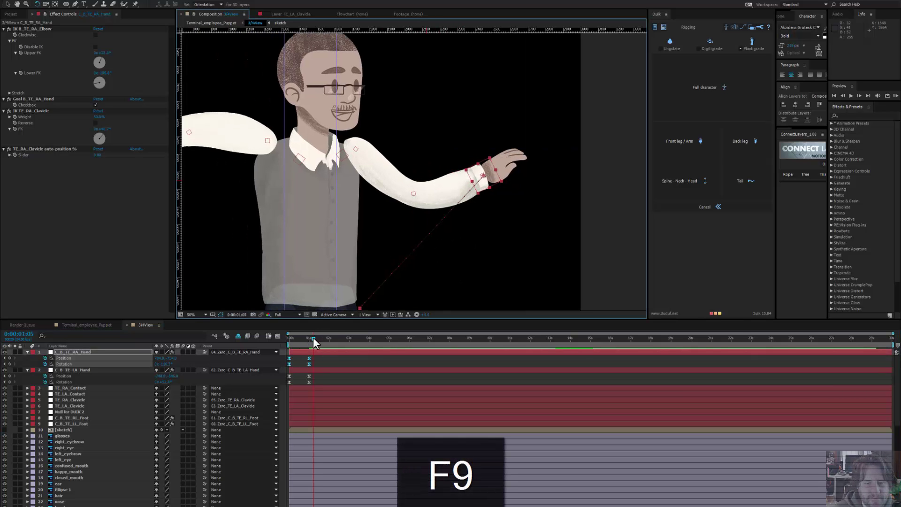
drag(313, 337, 309, 337)
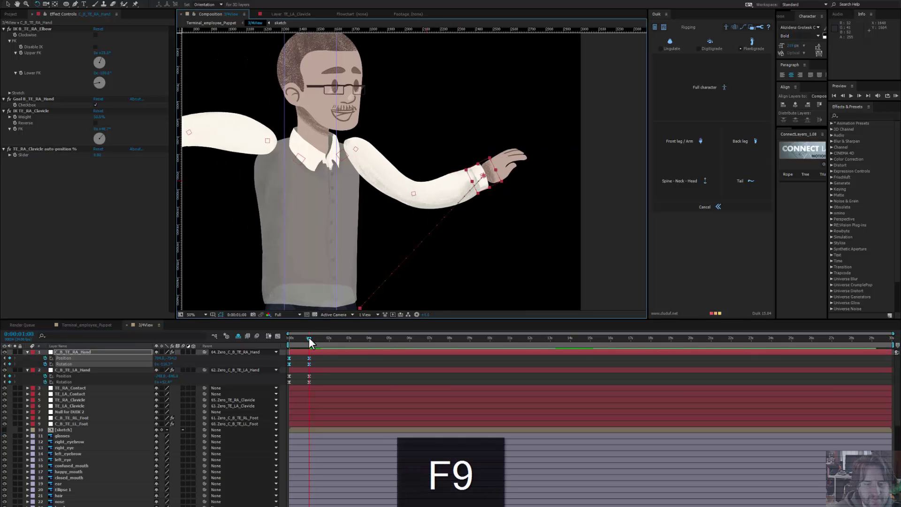
Step: Try shifting the anchor point of the right_hand_default layer with the Pan Behind tool, and undo the change
click(514, 166)
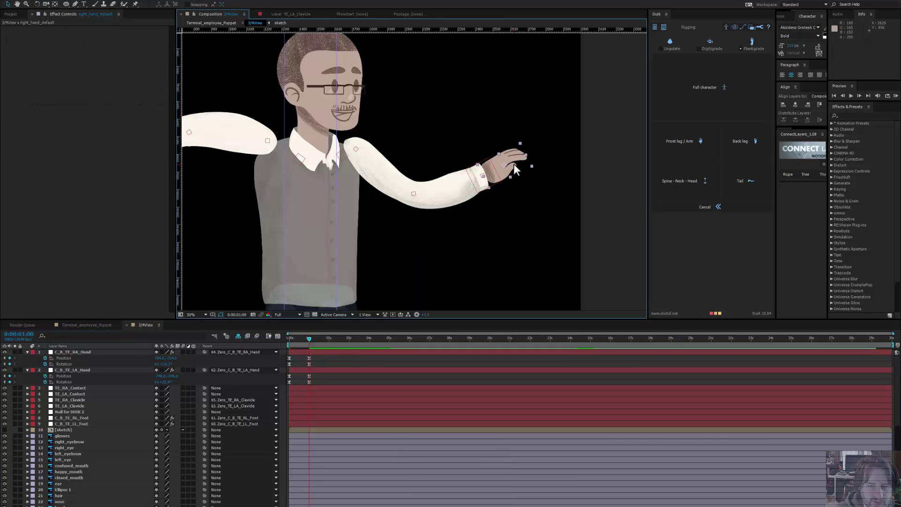
key(y)
drag(513, 164, 505, 183)
key(ctrl+z)
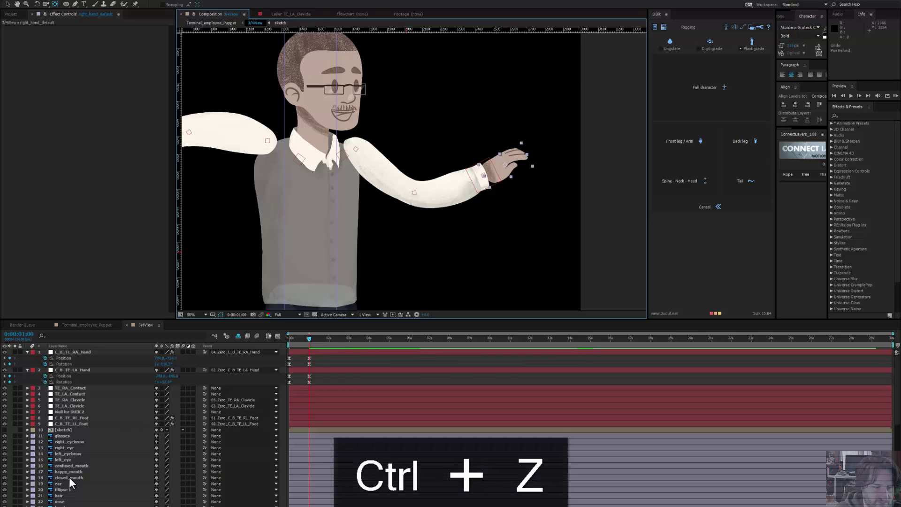
scroll(69, 478, down, 10)
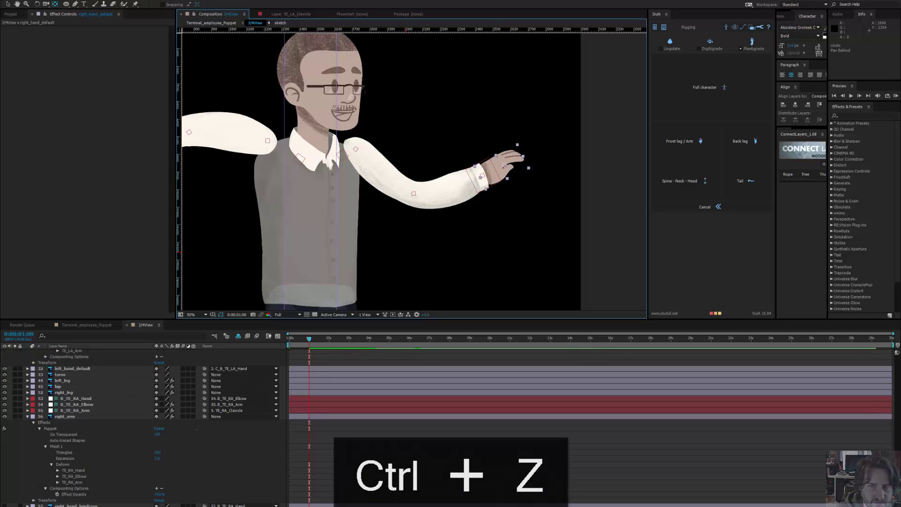
drag(160, 506, 153, 506)
Step: Reposition the right_hand_default layer at the sleeve cuff in the first frame and check its fit in the raised pose
key(v)
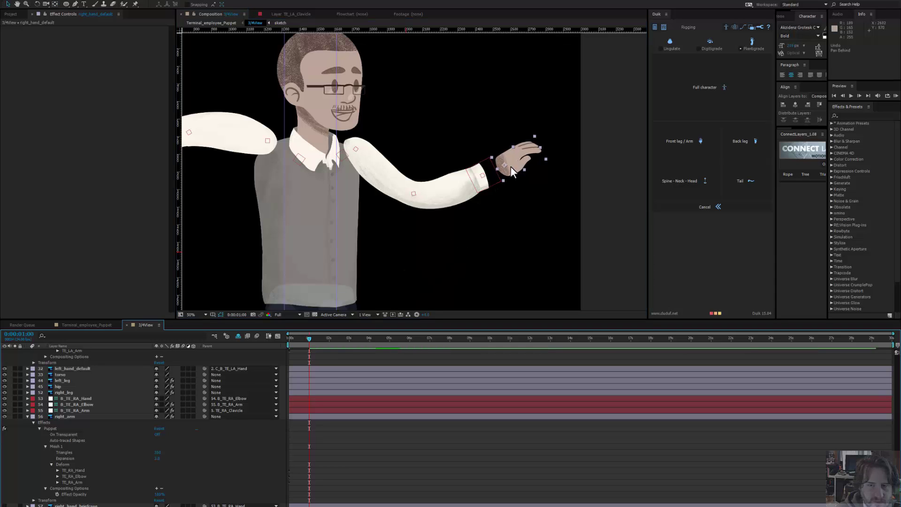
key(Home)
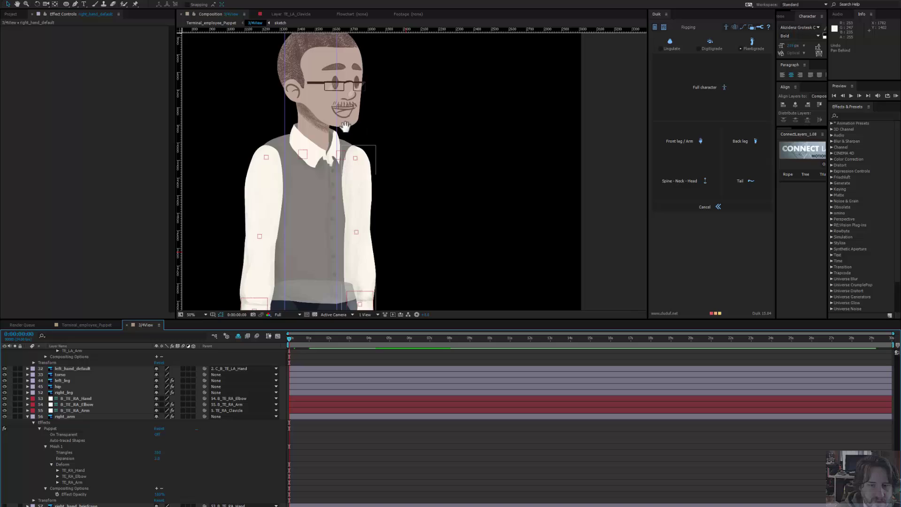
drag(352, 307, 343, 173)
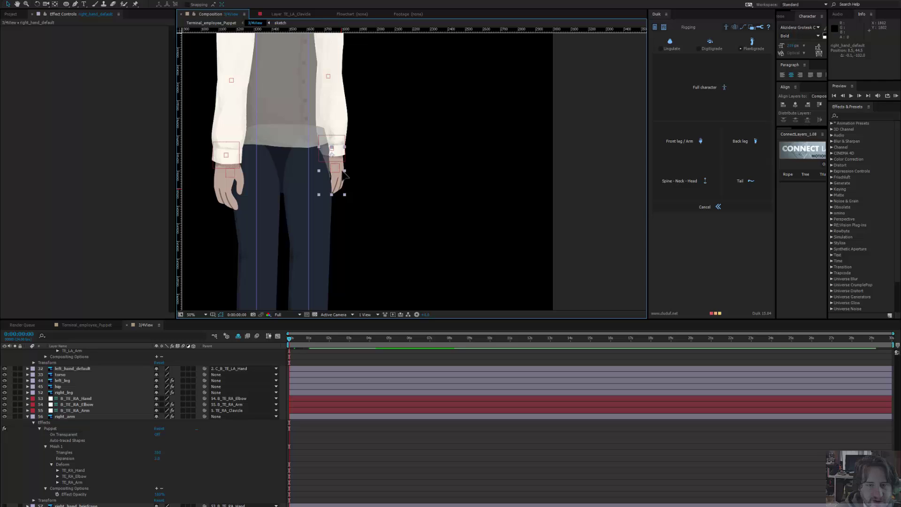
scroll(362, 201, down, 2)
drag(294, 337, 310, 329)
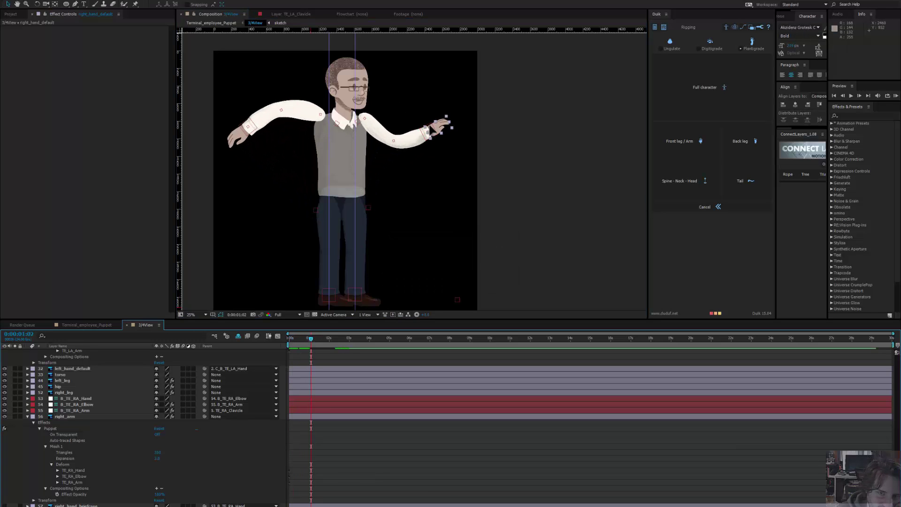
Step: Select the C_B_TE_RA_Hand controller, show the elbow IK's Stretch settings and try toggling Auto-Stretch
click(428, 131)
scroll(437, 131, up, 2)
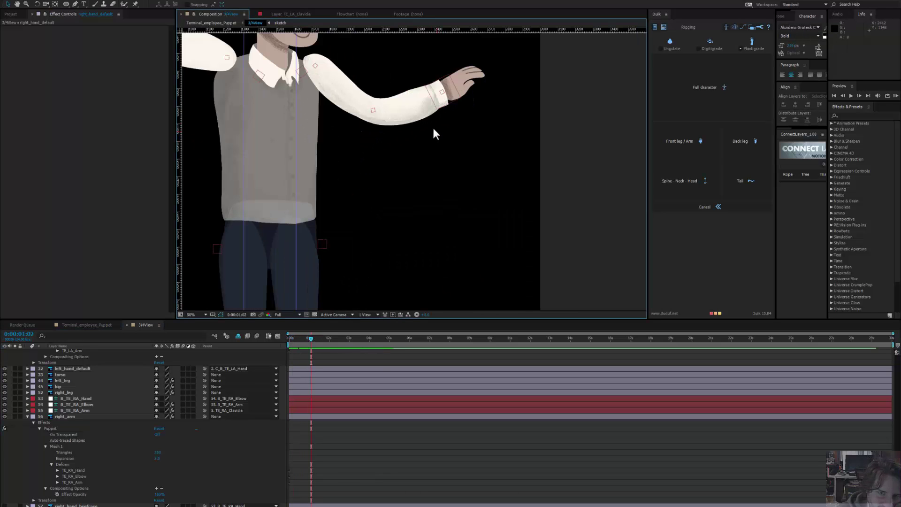
click(441, 85)
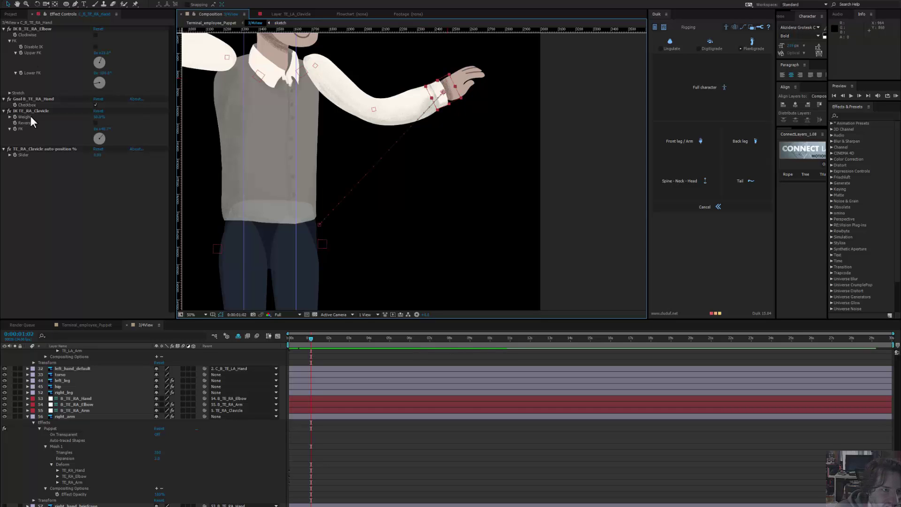
click(10, 93)
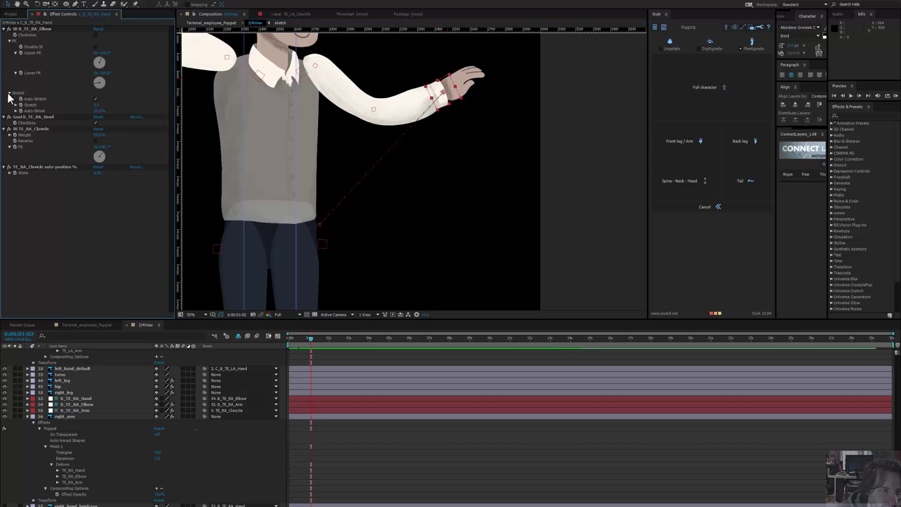
click(95, 98)
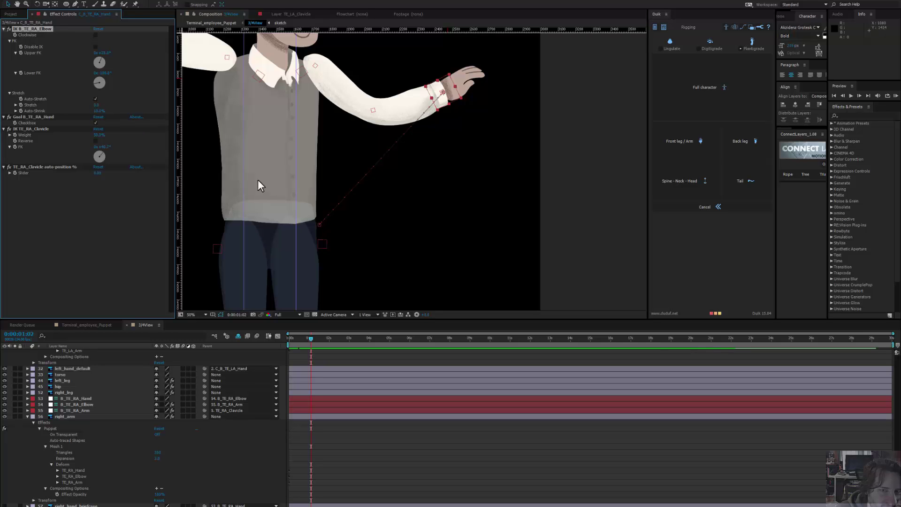
Step: Try raising the IK TE_LA_Clavicle weight on C_B_TE_LA_Hand, compare the shoulder at the first frame, and undo the change
drag(412, 181, 433, 239)
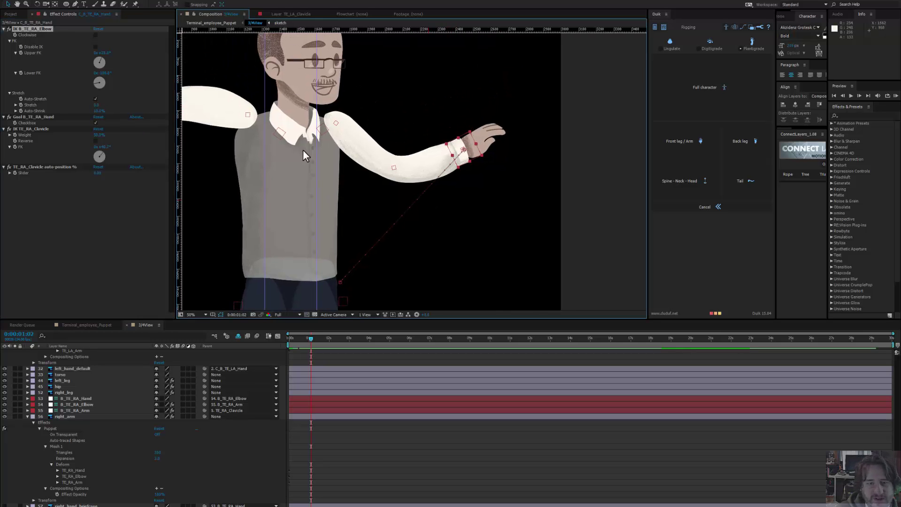
drag(307, 172, 486, 143)
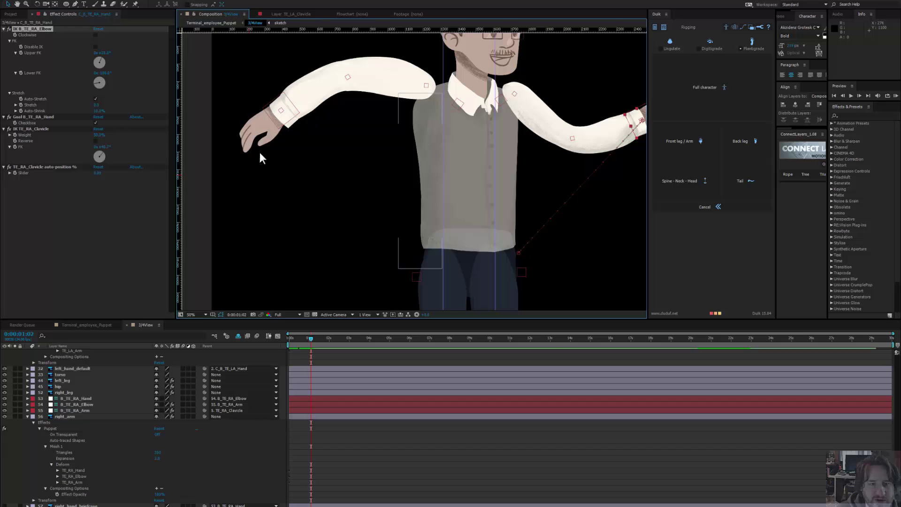
click(285, 114)
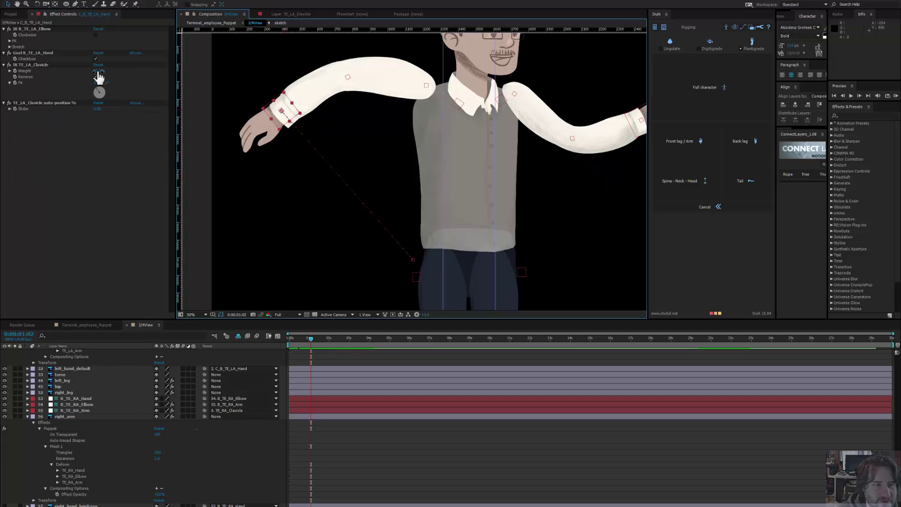
drag(98, 75, 302, 52)
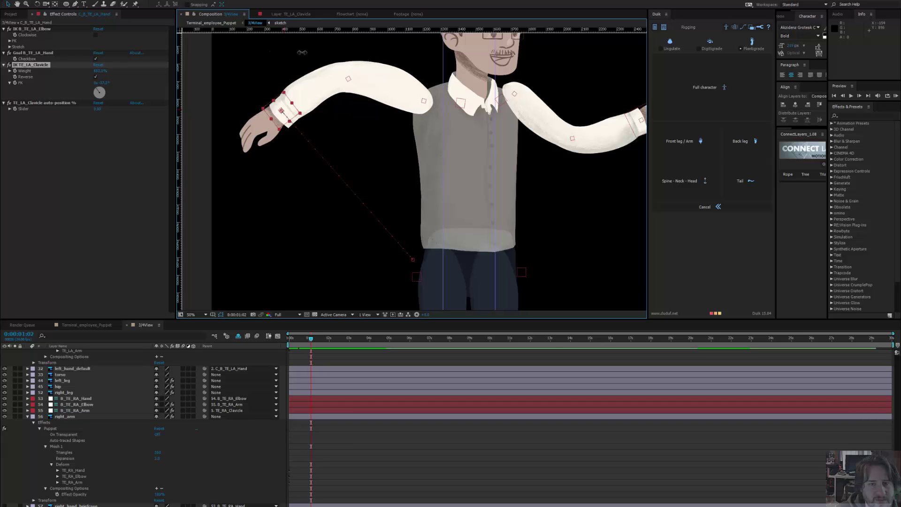
drag(308, 339, 279, 341)
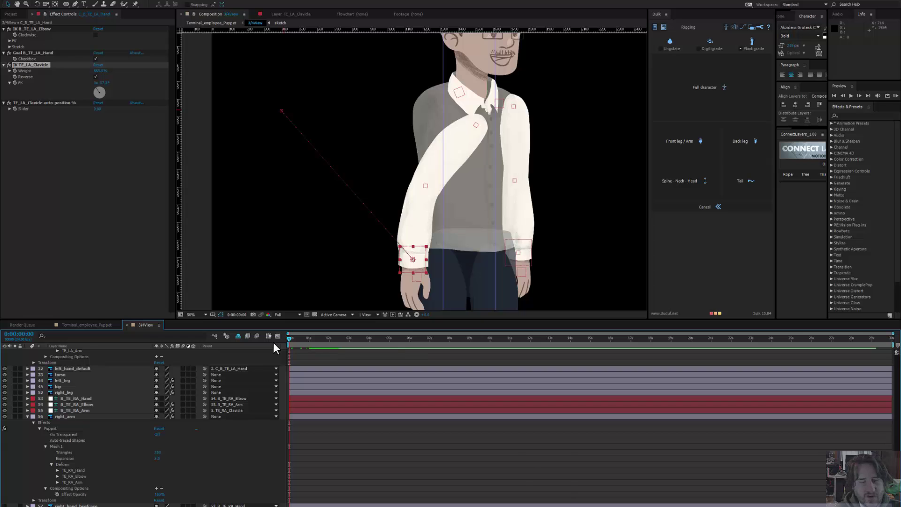
key(ctrl+z)
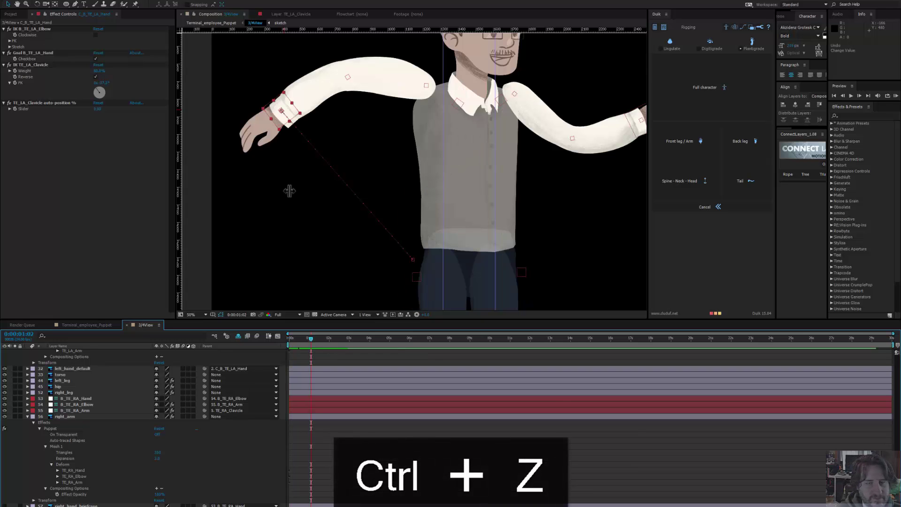
Step: Enable position and rotation keyframes on the C_B_TE_RL_Foot and C_B_TE_LL_Foot controllers at 0:00:01:00
drag(308, 338, 328, 345)
drag(509, 187, 428, 115)
scroll(428, 231, down, 2)
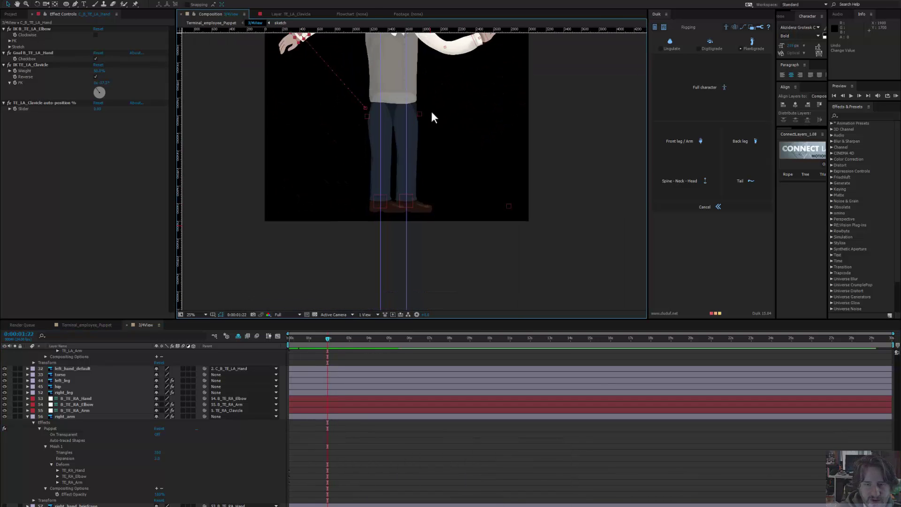
click(308, 342)
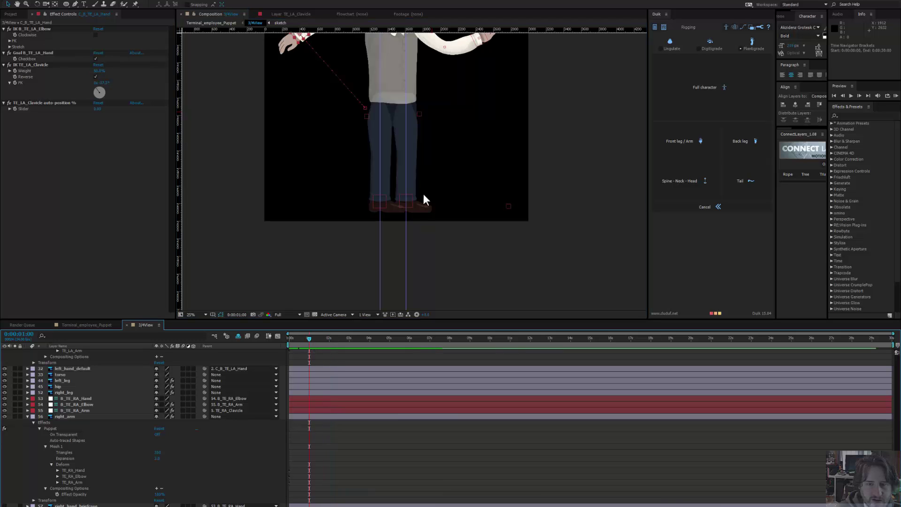
click(406, 201)
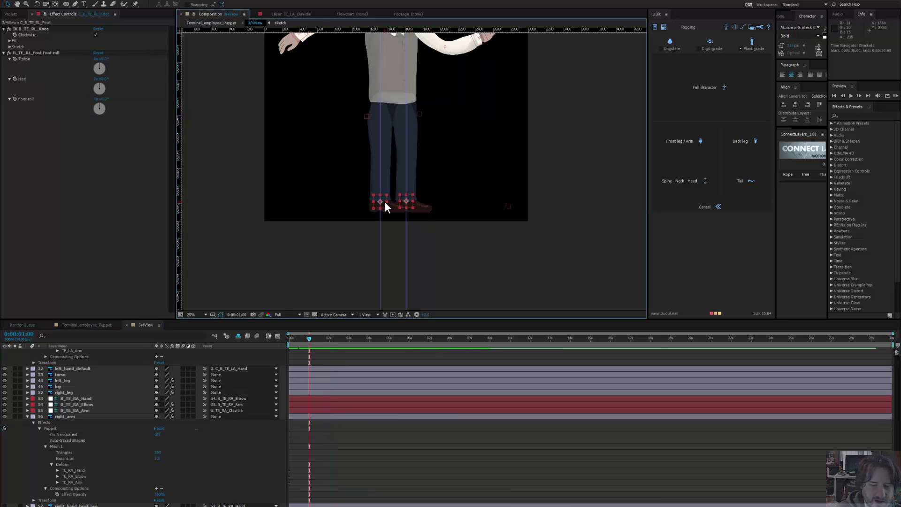
key(p)
key(shift+r)
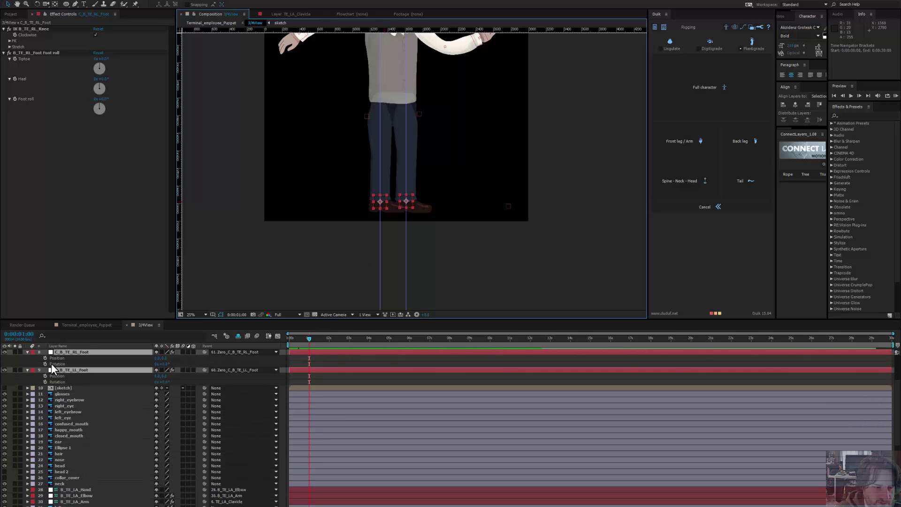
drag(45, 358, 44, 382)
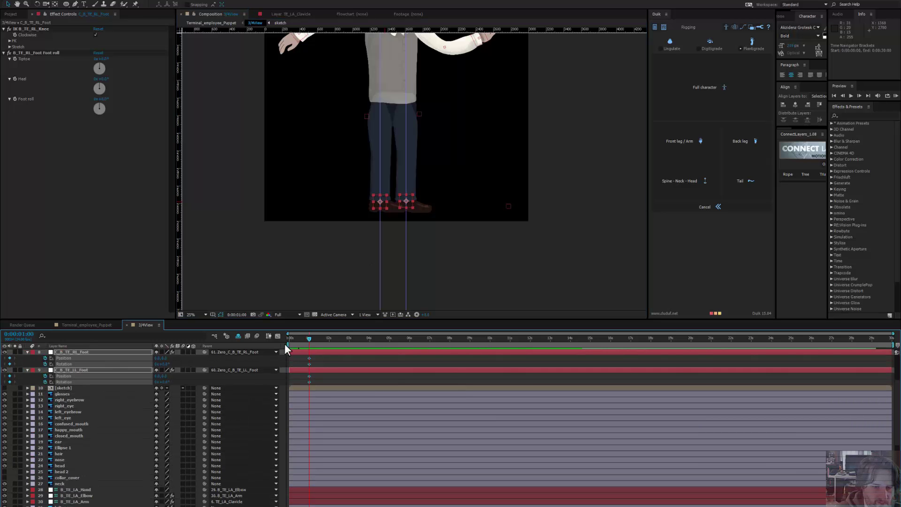
Step: Add matching position and rotation keyframes for both foot controllers at the first frame and return to 0:00:01:00
key(Home)
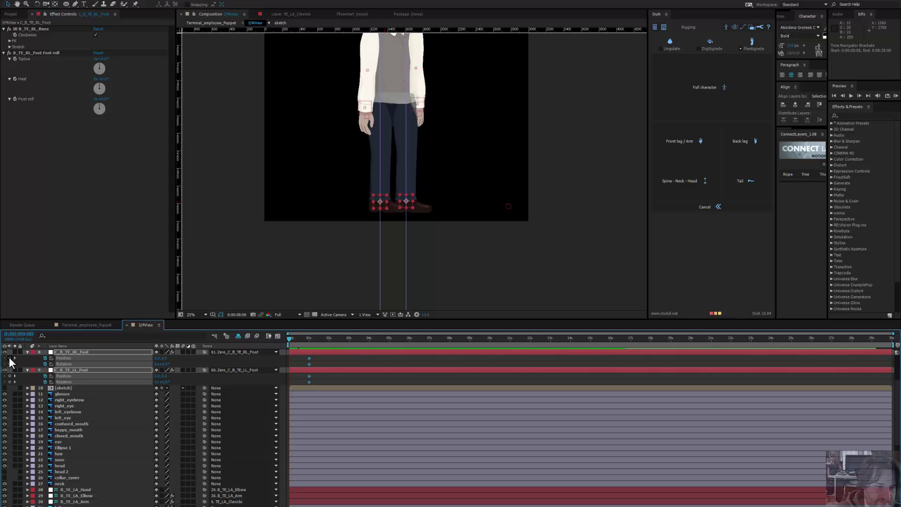
click(10, 358)
key(k)
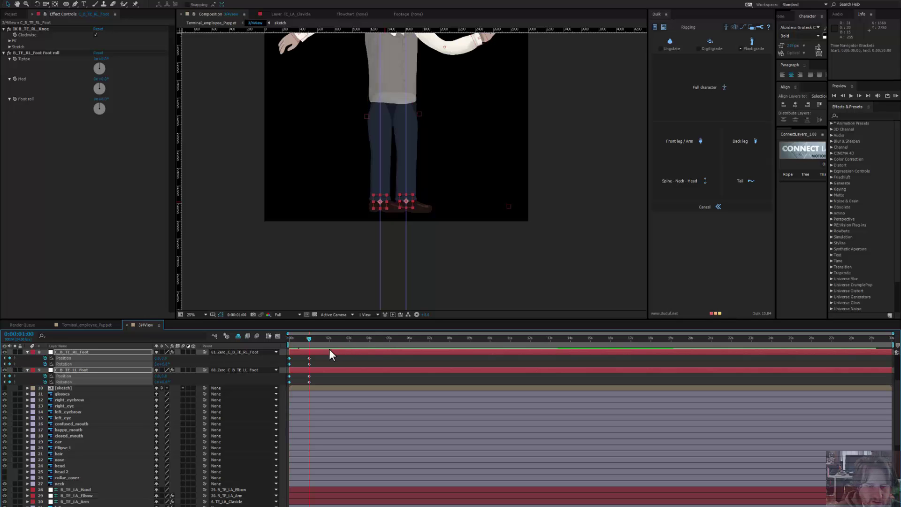
Step: Raise C_B_TE_RL_Foot, rotate it about 67° to bend the right leg, and try the foot-roll Tiptoe setting, undoing that change
drag(410, 121, 401, 199)
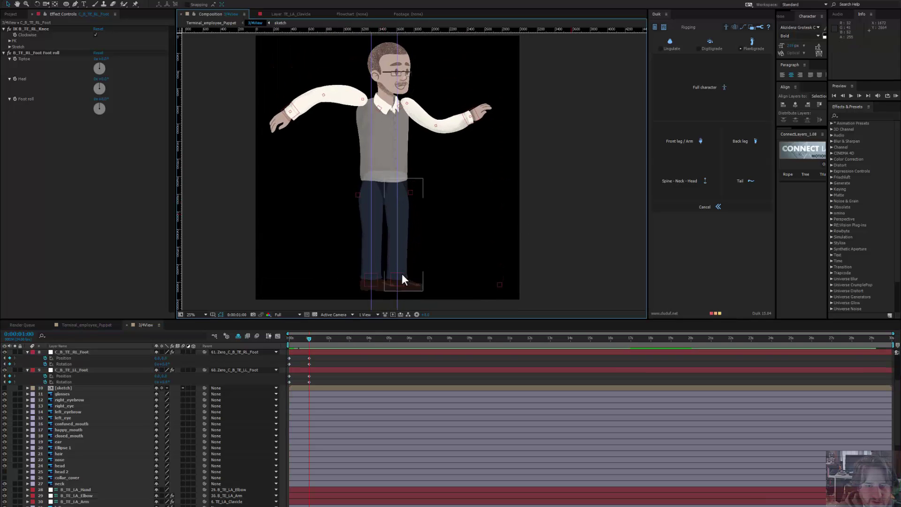
mouse_move(402, 274)
mouse_down()
mouse_move(427, 245)
mouse_move(425, 278)
mouse_move(388, 280)
mouse_up()
key(w)
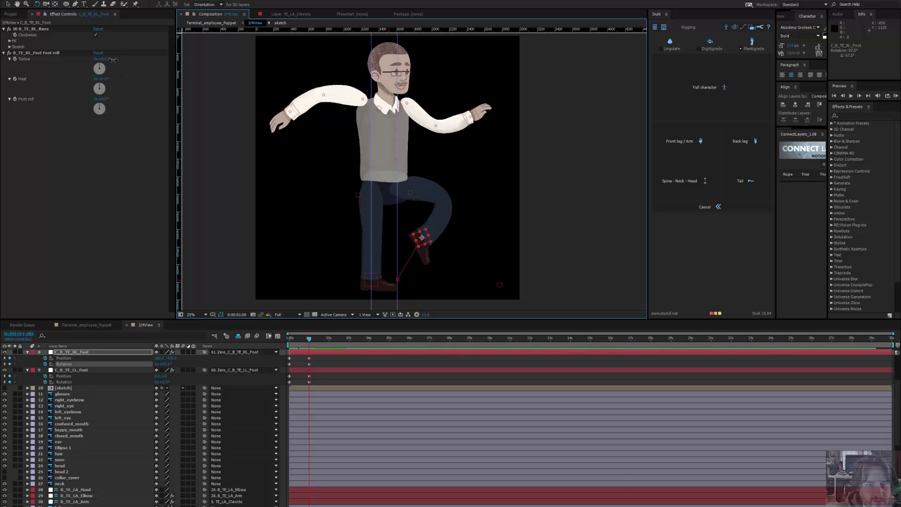
mouse_move(113, 59)
mouse_down()
mouse_move(97, 65)
mouse_move(114, 68)
mouse_up()
key(ctrl+z)
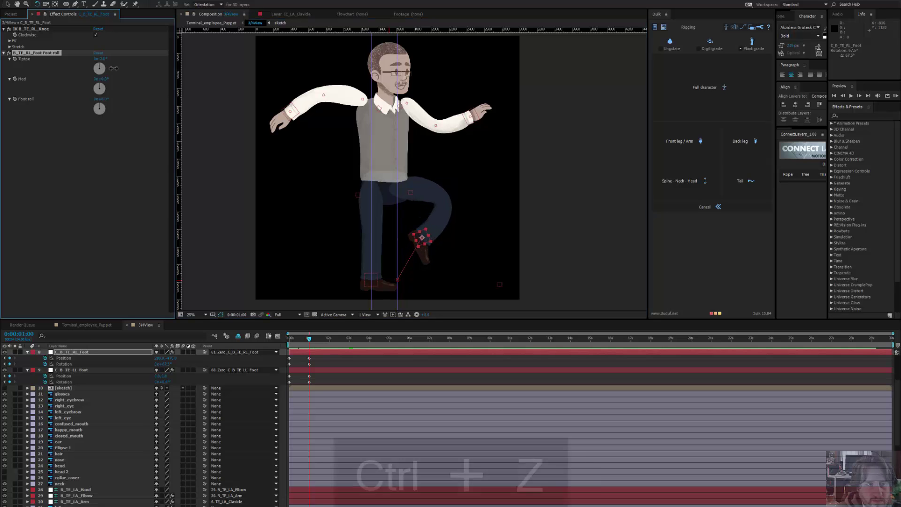
Step: Undo the Tiptoe change on C_B_TE_RL_Foot, try its Foot roll setting, and undo that as well
key(ctrl+z)
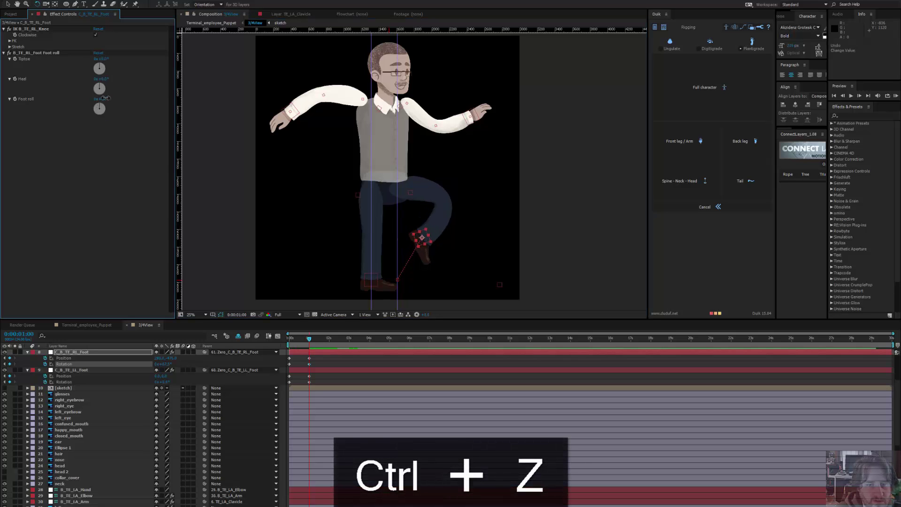
mouse_move(106, 98)
mouse_down()
mouse_move(118, 98)
mouse_move(85, 101)
mouse_move(115, 101)
mouse_up()
key(ctrl+z)
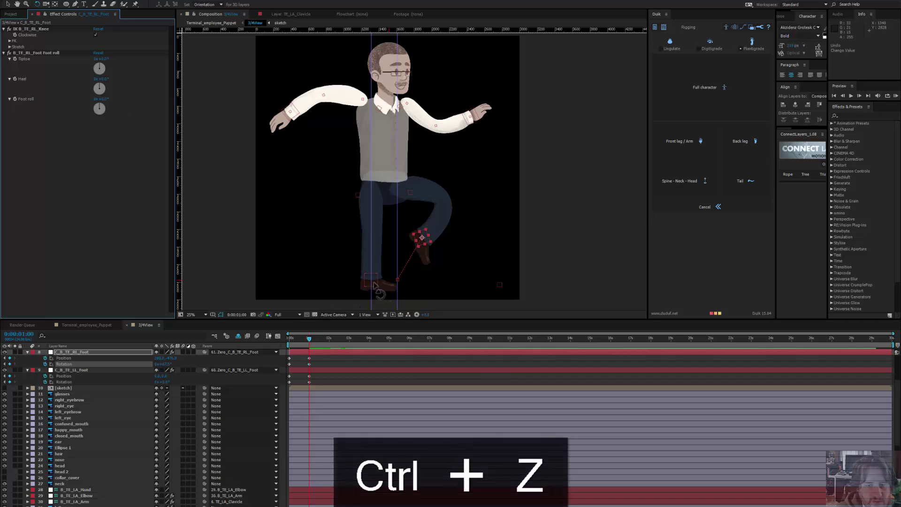
Step: At 0:00:01:00, raise C_B_TE_LL_Foot backward behind the body and rotate it so the left leg bends with the toes pointing down
key(v)
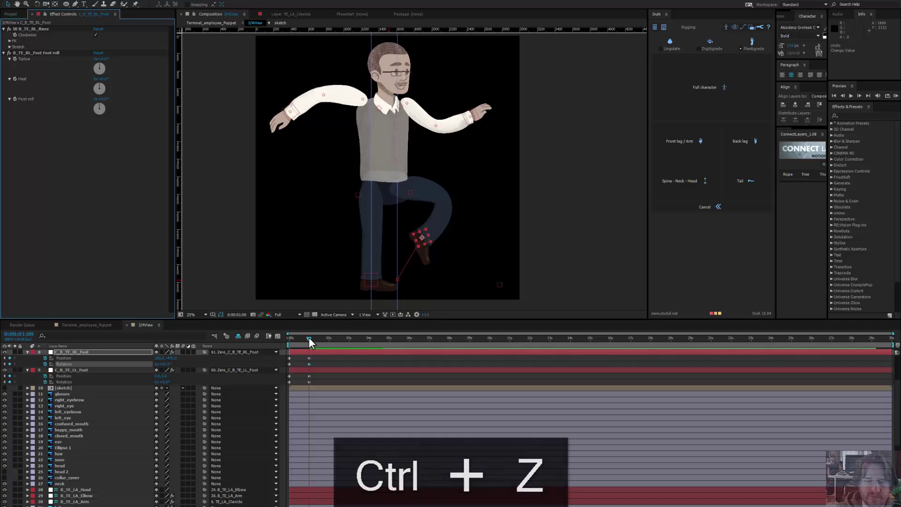
mouse_move(309, 339)
mouse_down()
mouse_move(275, 339)
mouse_move(318, 339)
mouse_up()
drag(424, 148, 407, 190)
scroll(407, 197, down, 5)
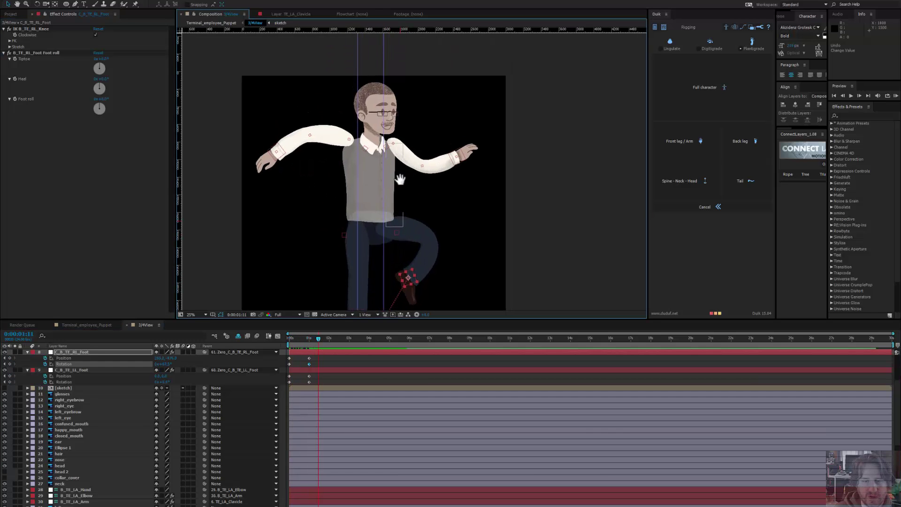
click(357, 241)
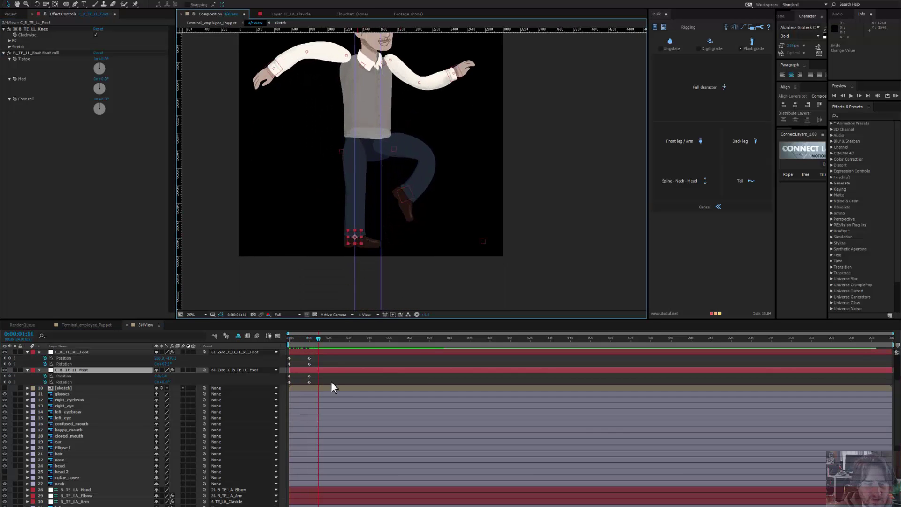
click(309, 340)
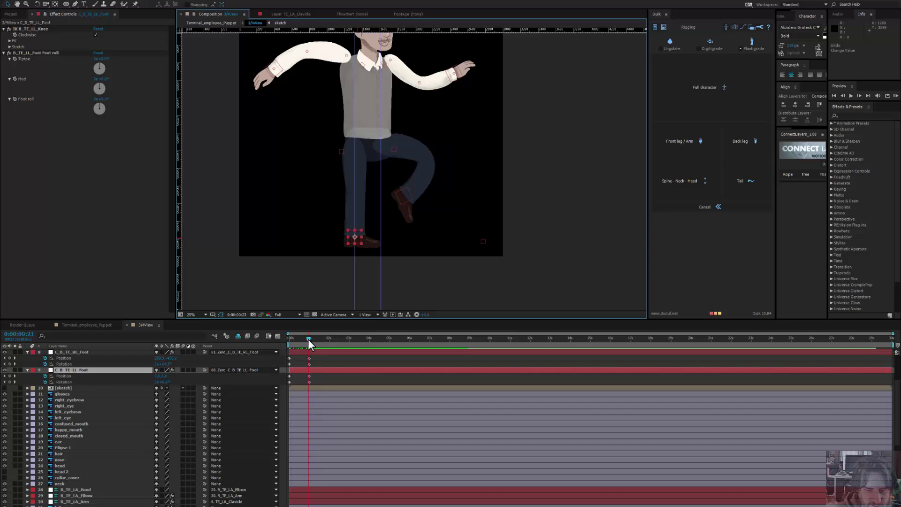
click(309, 339)
scroll(419, 176, up, 1)
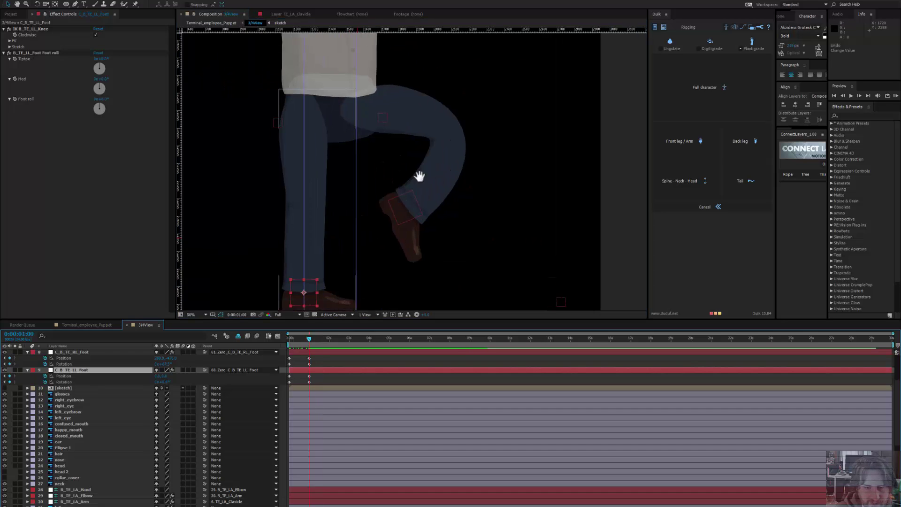
drag(419, 176, 479, 106)
drag(368, 233, 308, 197)
drag(394, 207, 356, 260)
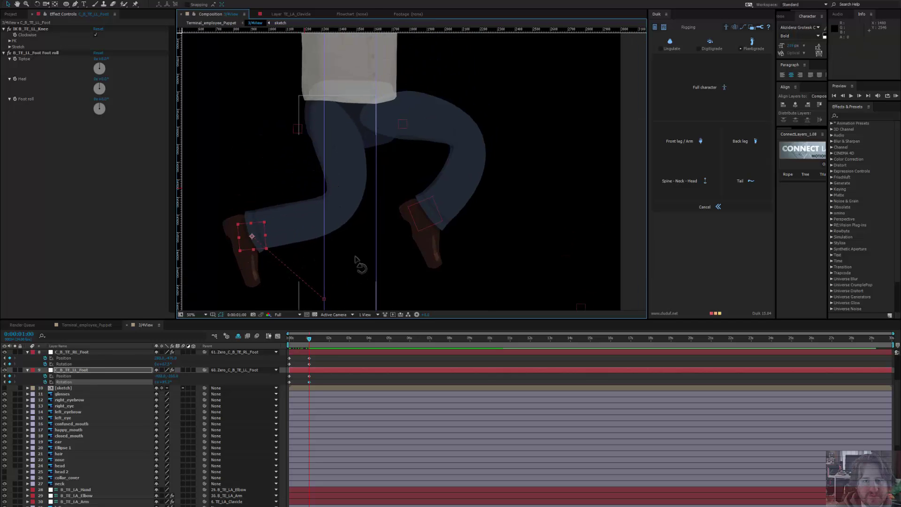
Step: Apply Easy Ease to all position and rotation keyframes of the C_B_TE_RL_Foot and C_B_TE_LL_Foot controllers
scroll(356, 260, down, 2)
drag(382, 197, 368, 221)
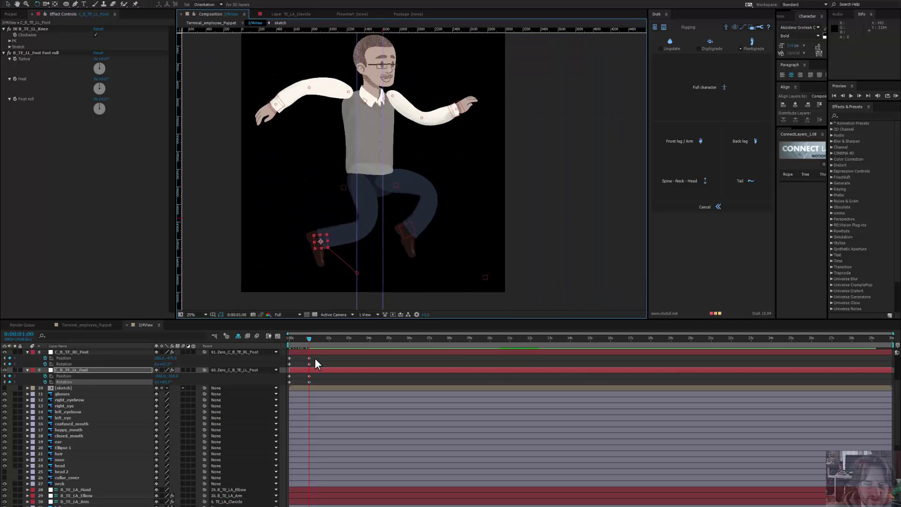
drag(315, 359, 286, 383)
key(F9)
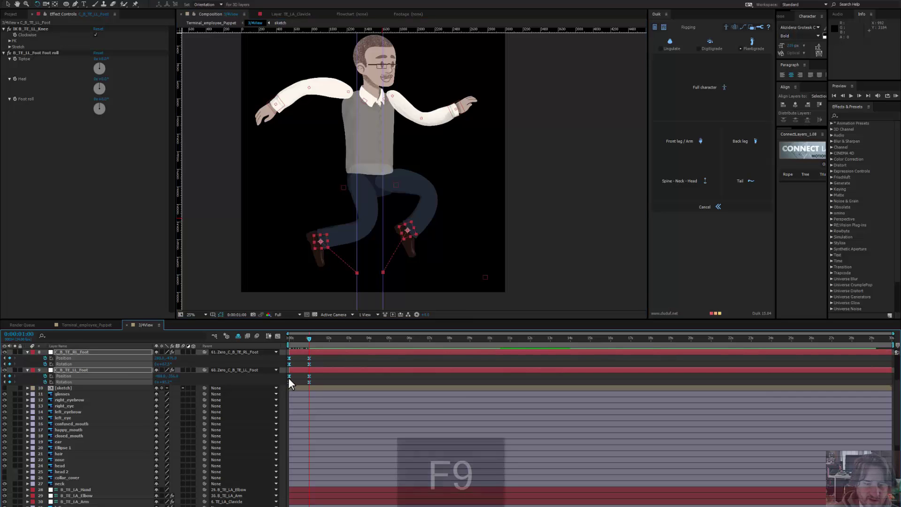
drag(369, 135, 339, 186)
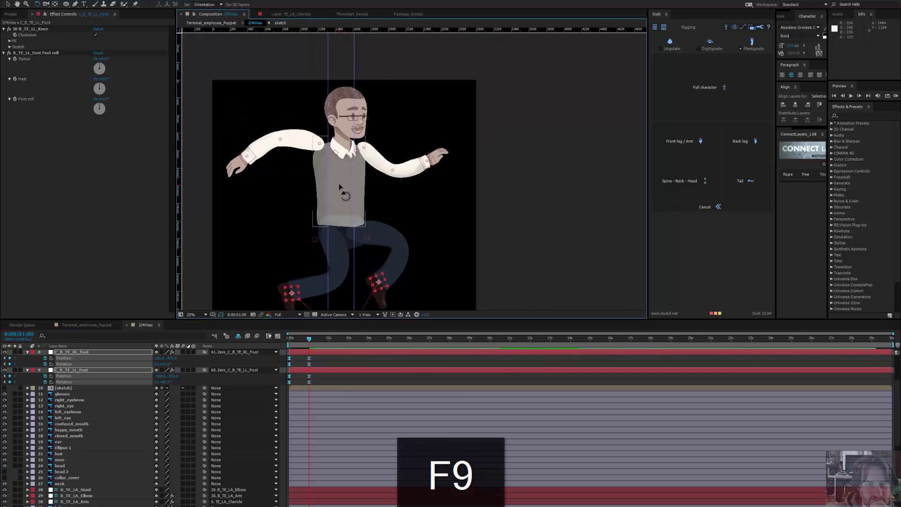
scroll(339, 186, up, 2)
drag(377, 241, 378, 141)
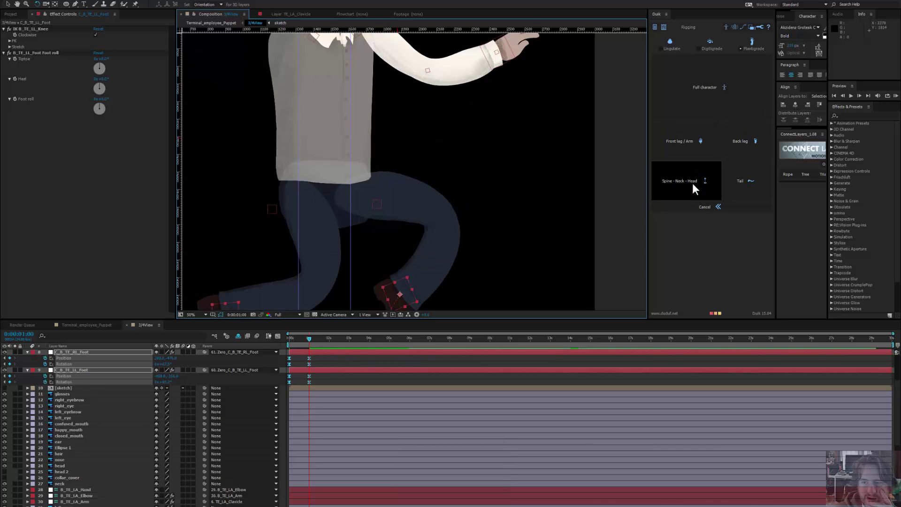
scroll(368, 227, up, 5)
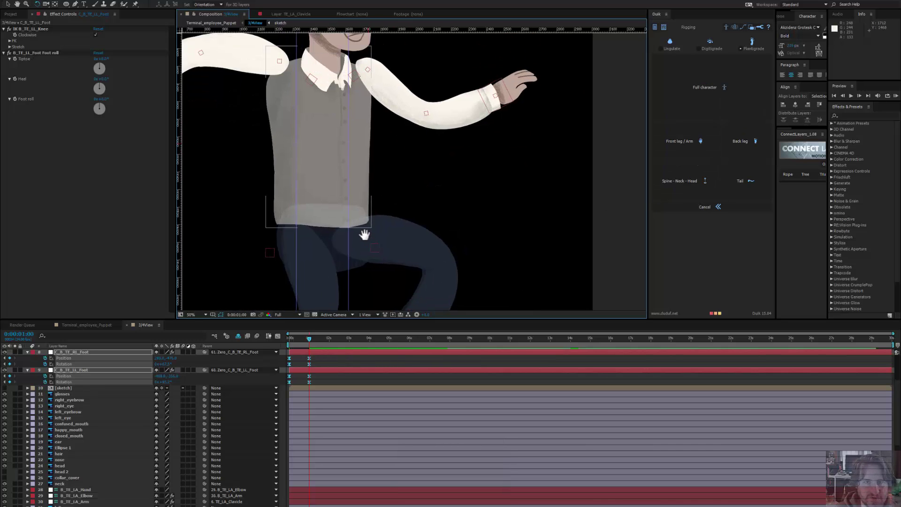
scroll(358, 88, up, 2)
scroll(300, 106, up, 2)
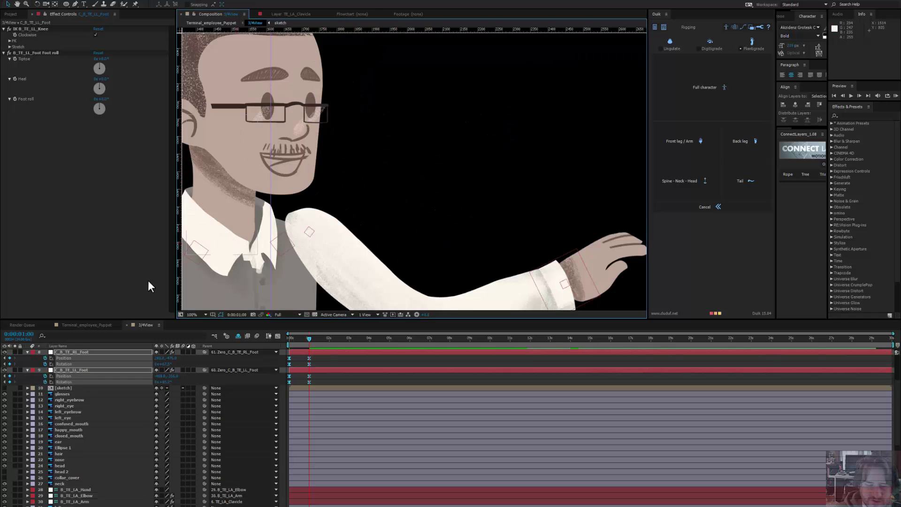
click(61, 393)
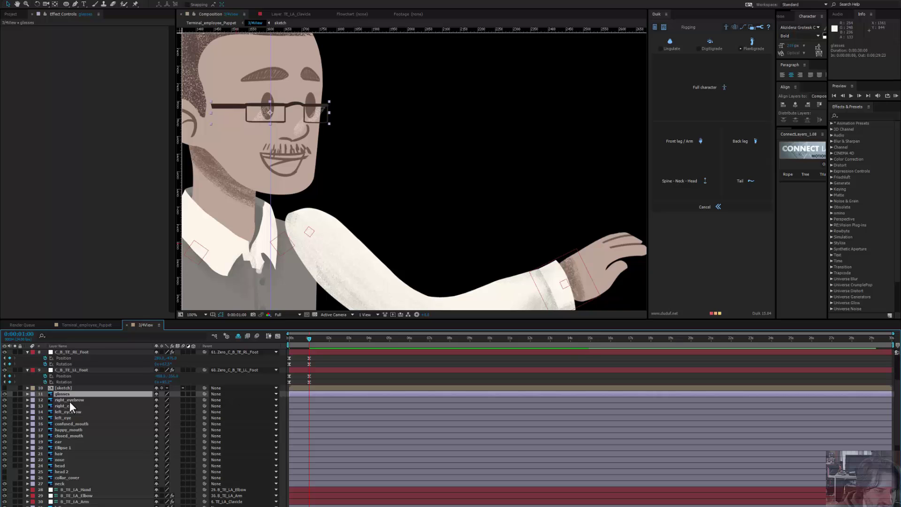
ctrl+click(69, 401)
ctrl+click(68, 406)
ctrl+click(67, 412)
ctrl+click(66, 417)
ctrl+click(66, 423)
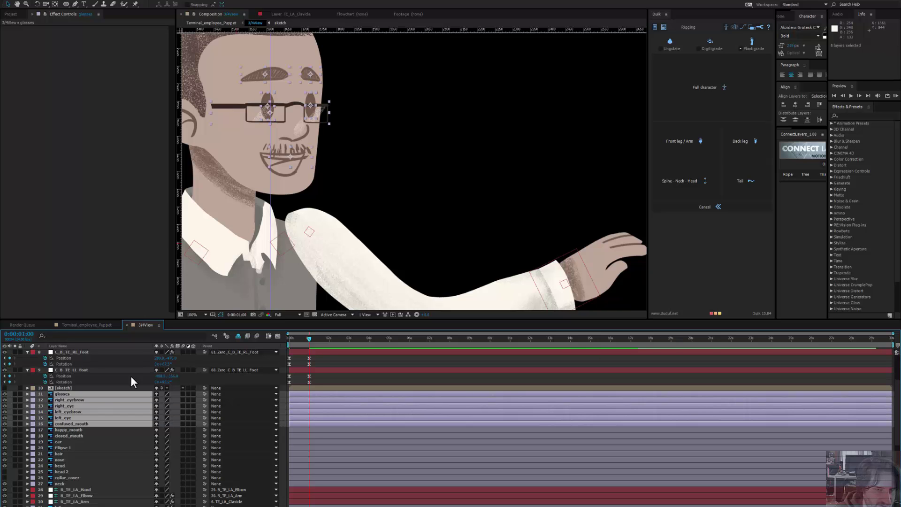
drag(368, 191, 317, 123)
scroll(316, 123, down, 4)
drag(402, 207, 422, 120)
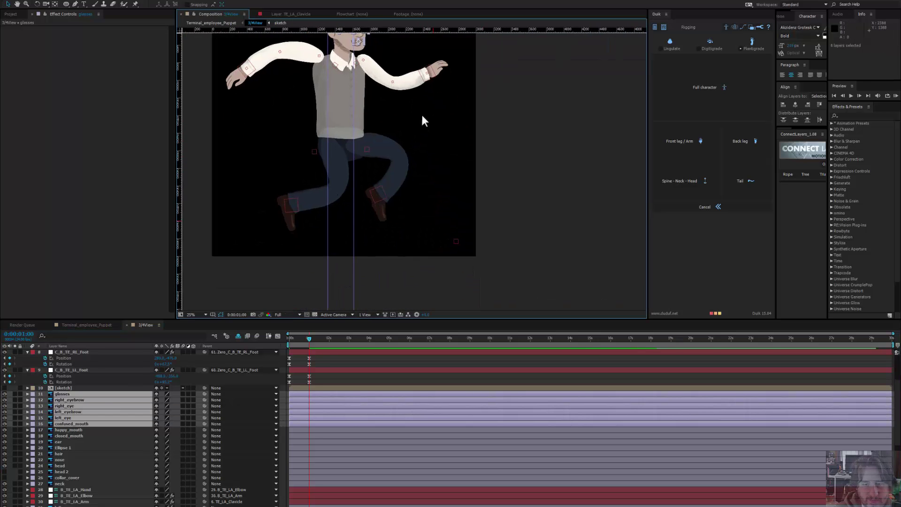
Step: Duplicate the spare Null for DUIK 2 and place the copy beside the character's nose at about 1714, 485
click(457, 240)
key(ctrl+d)
drag(456, 242, 367, 97)
key(ctrl+z)
key(ctrl+z)
drag(471, 281, 439, 207)
scroll(466, 235, up, 2)
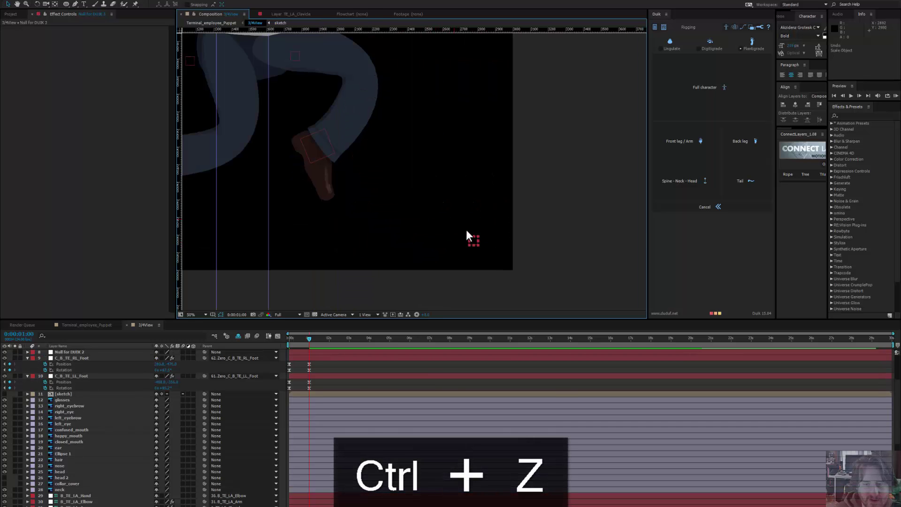
drag(473, 240, 347, 152)
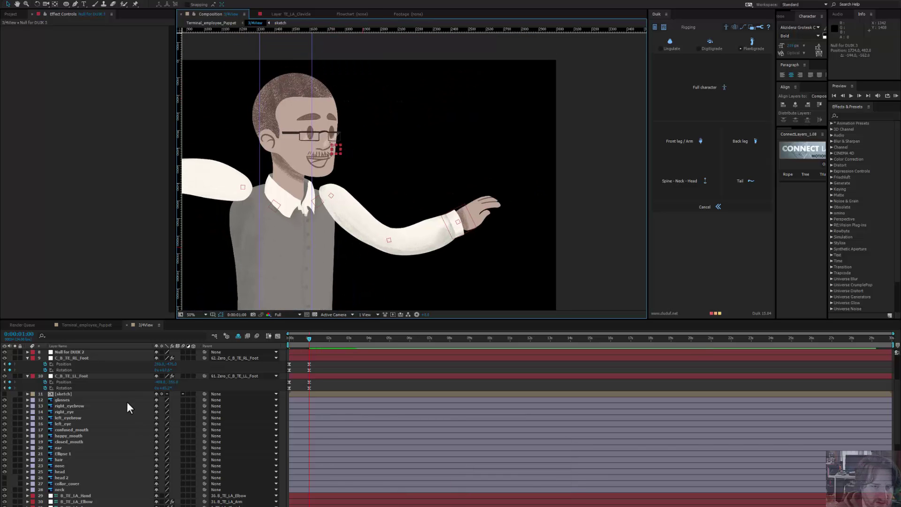
scroll(324, 125, up, 2)
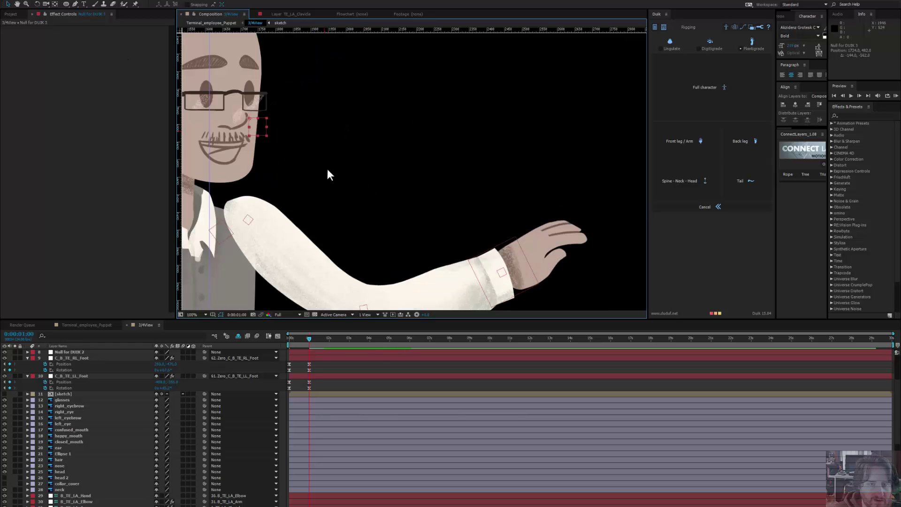
scroll(80, 389, up, 4)
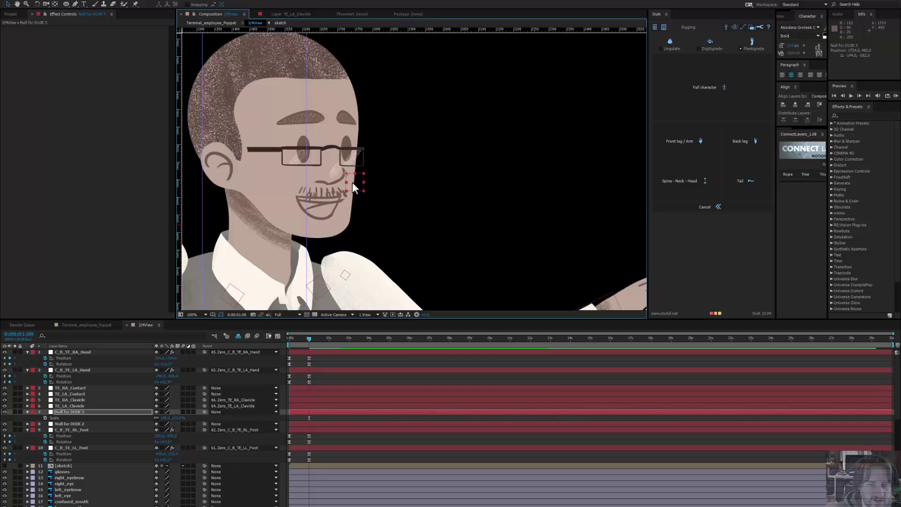
drag(356, 184, 357, 182)
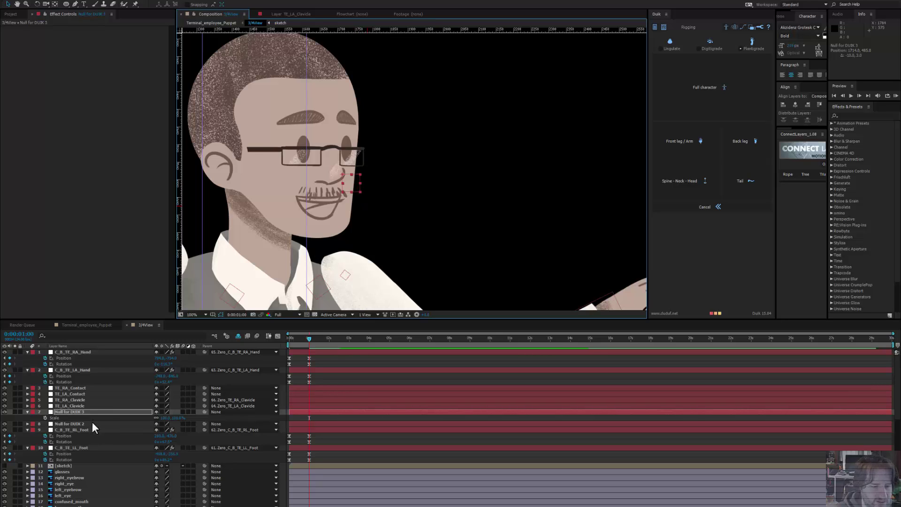
Step: Rename the duplicated null beside the nose as Face Controller
click(120, 412)
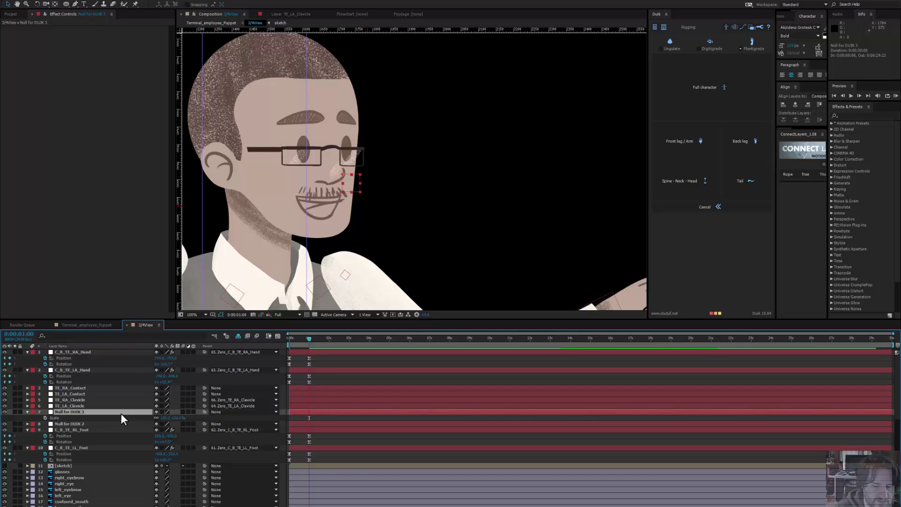
key(Return)
text(F)
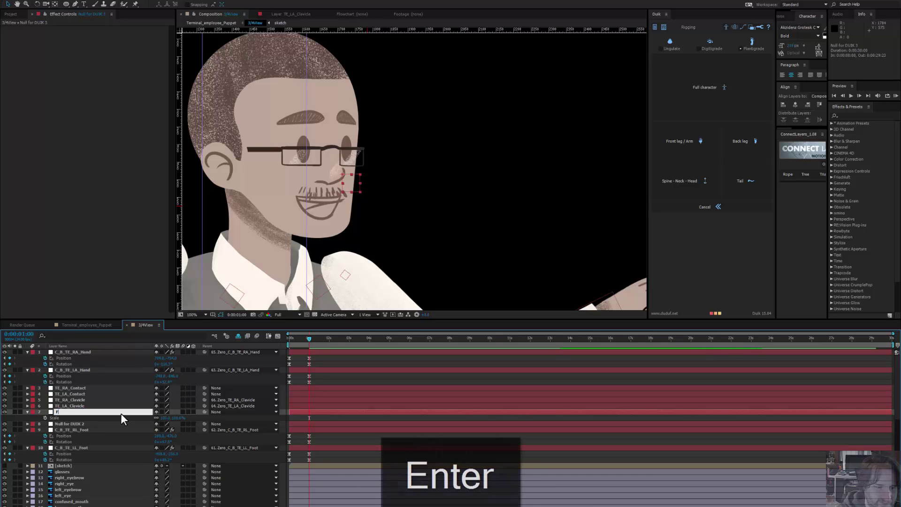
text(ace Controller)
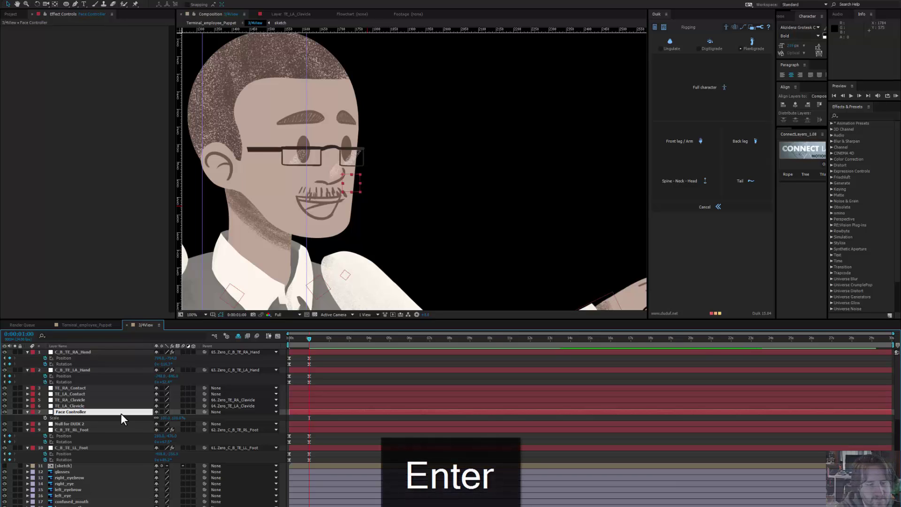
key(Return)
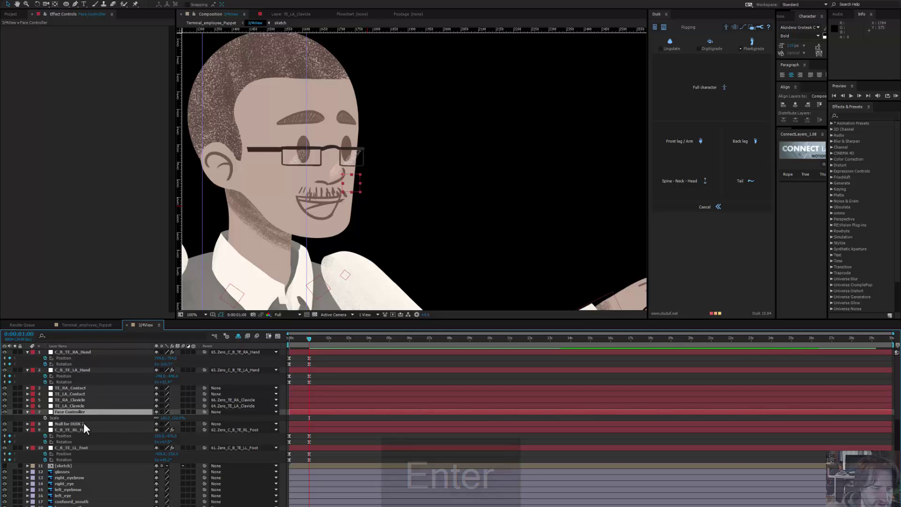
Step: Parent all face layers from glasses through nose, including the eyes, eyebrows, mouths, ear and hair, to Face Controller
click(73, 471)
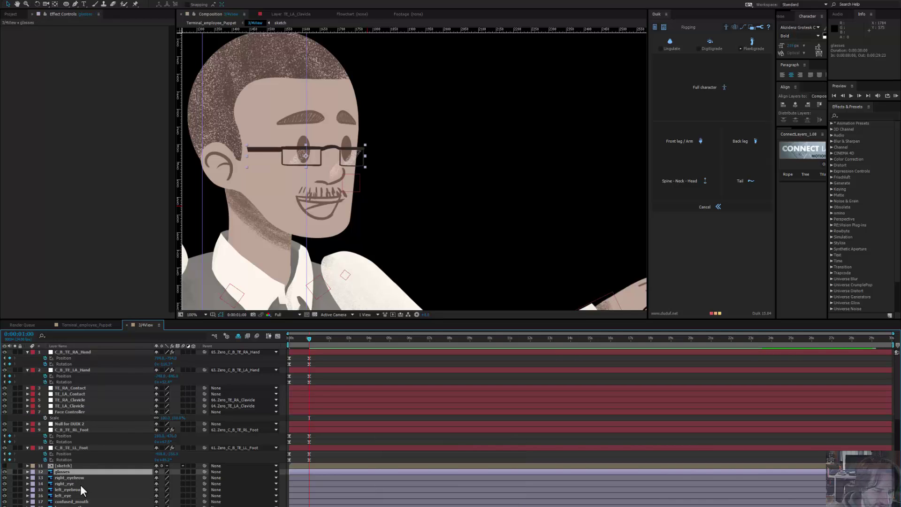
scroll(80, 484, down, 1)
scroll(80, 485, down, 1)
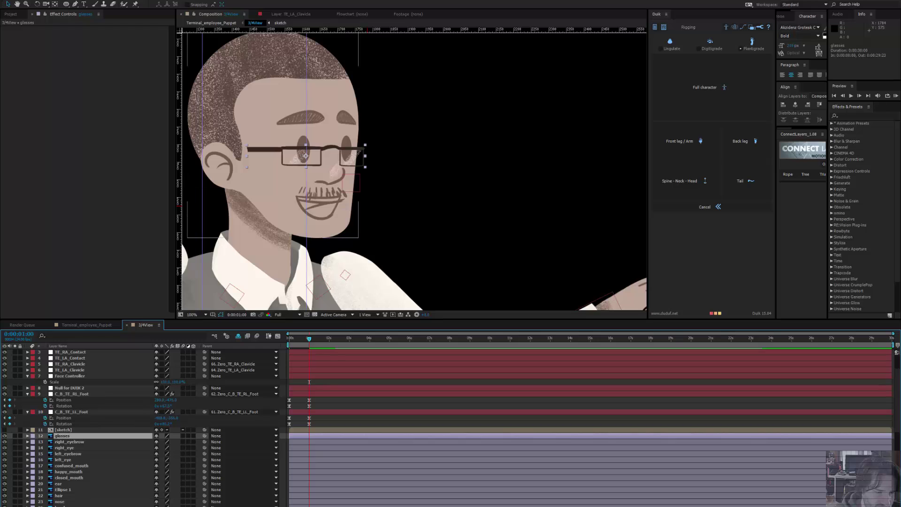
shift+click(67, 502)
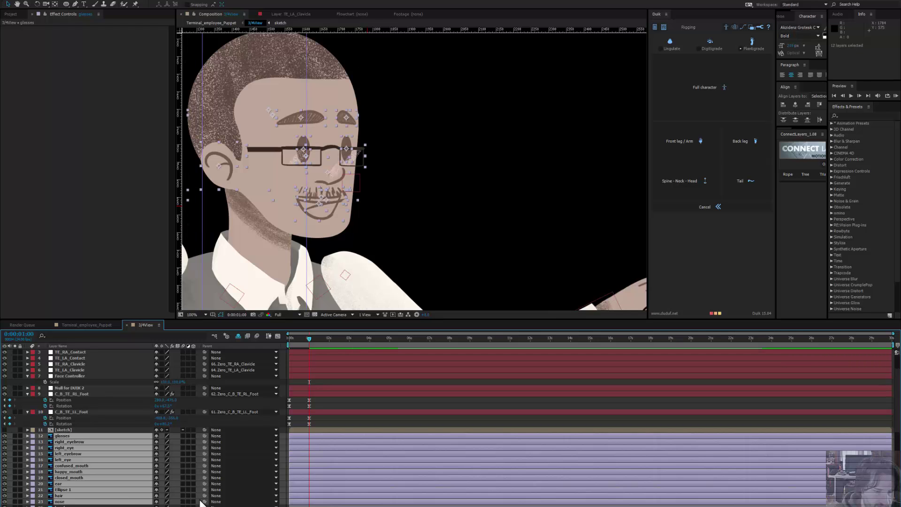
drag(204, 502, 75, 375)
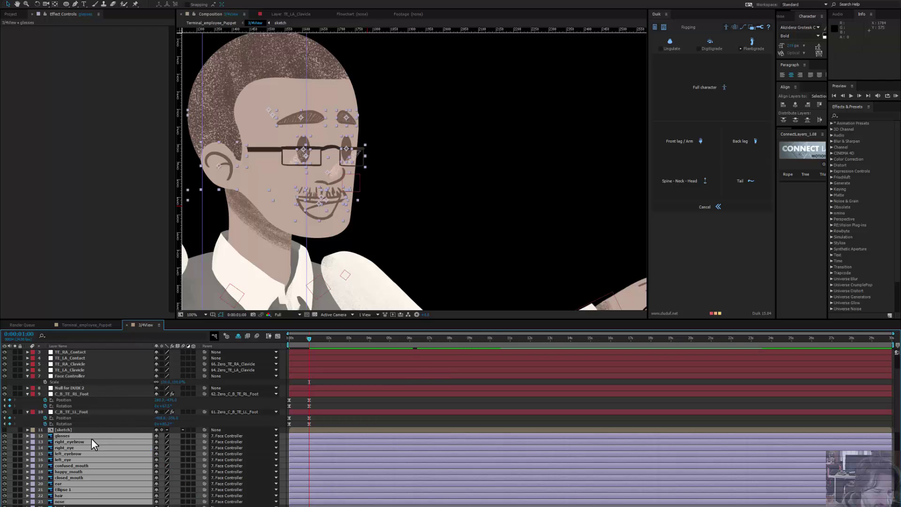
Step: Parent the Face Controller null to the head layer
click(78, 376)
click(240, 376)
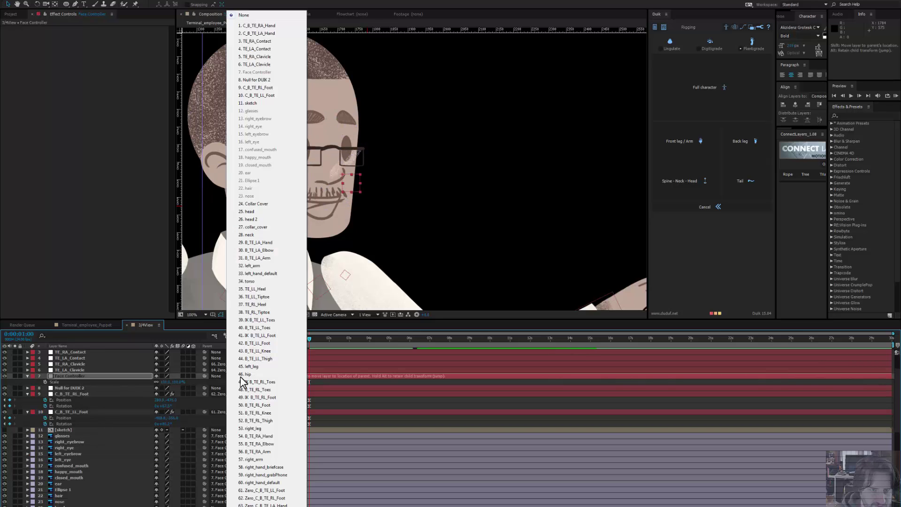
click(253, 212)
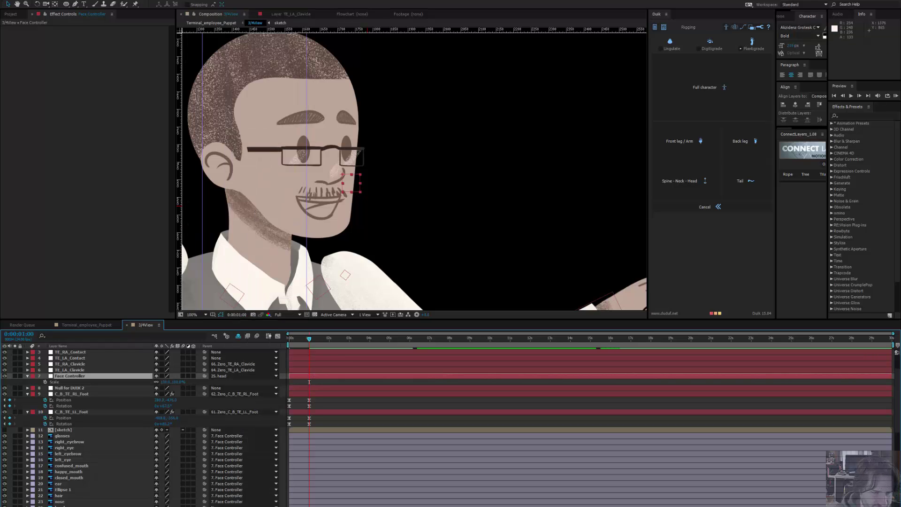
Step: Mark the head 2 and collar_cover layers as shy to hide them from the layer list
click(61, 506)
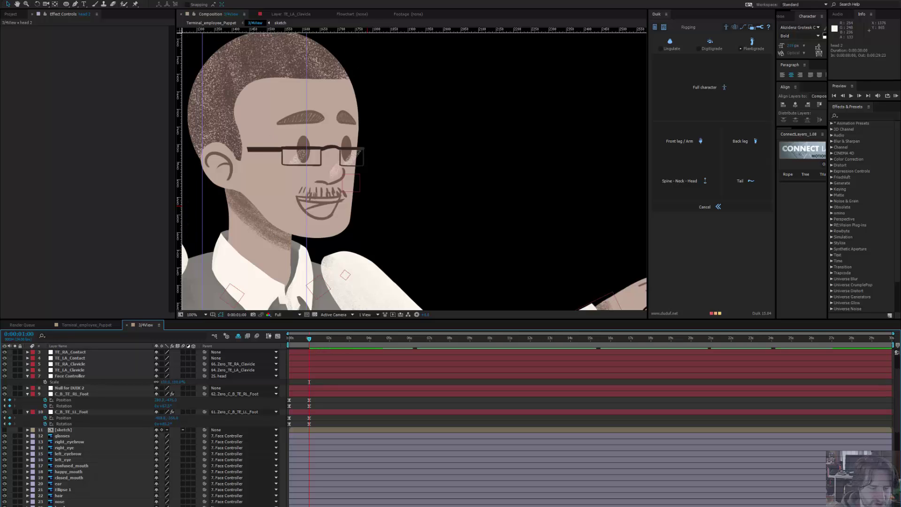
scroll(57, 503, down, 1)
ctrl+click(66, 503)
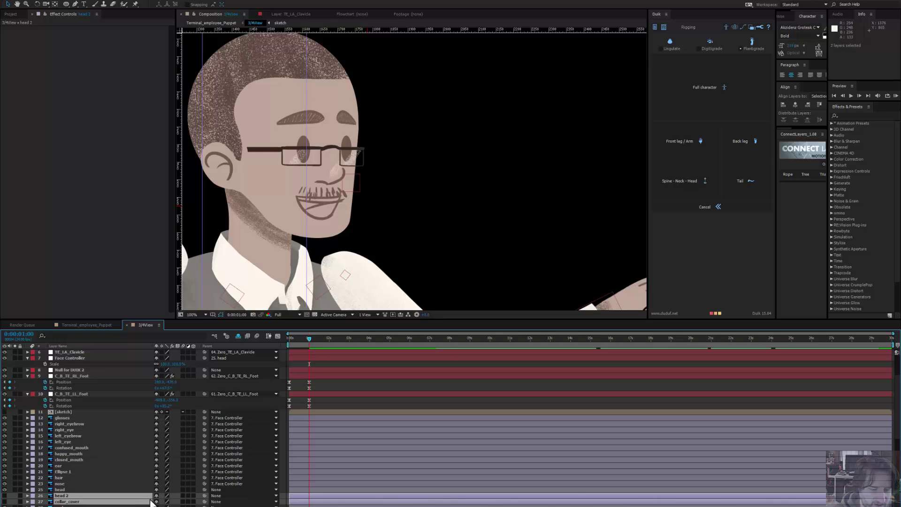
click(156, 496)
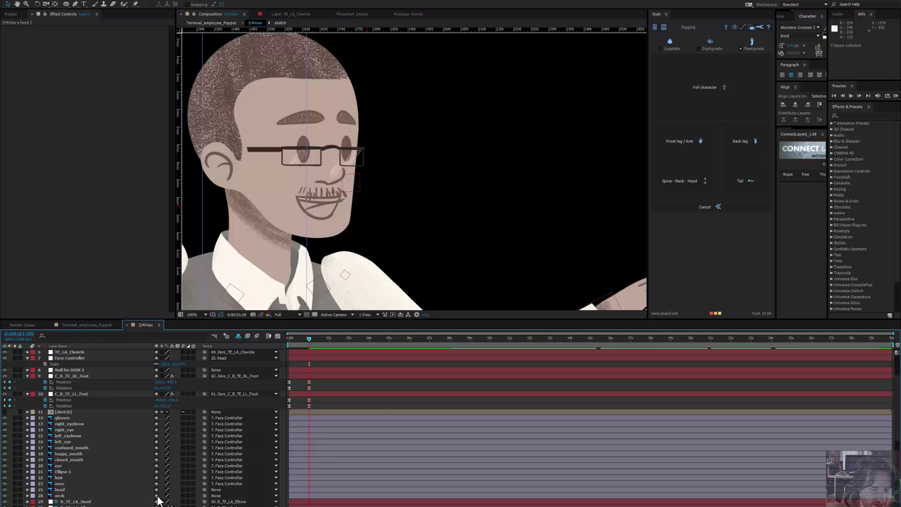
Step: Move the head layer's anchor point to the jaw just below the ear, where the head meets the neck
click(59, 496)
click(105, 490)
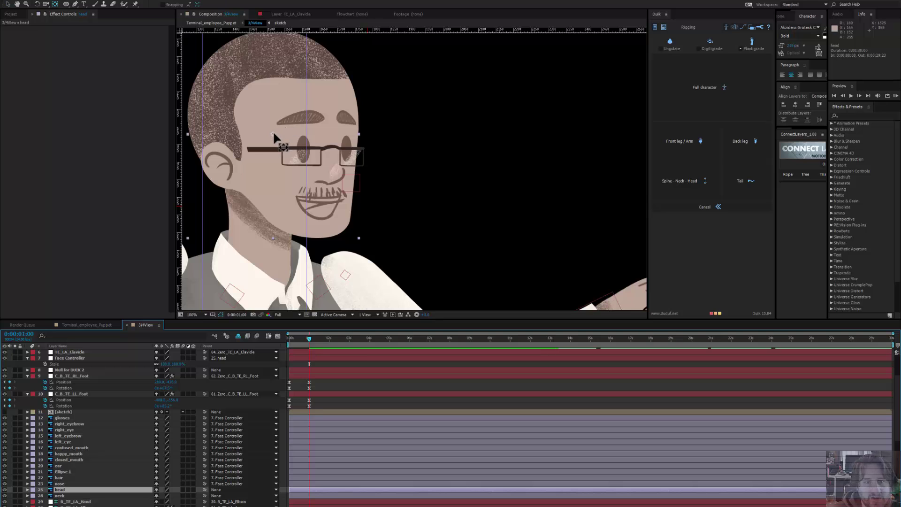
click(264, 173)
Step: Test-rotate the head about its new pivot and undo the rotation
key(w)
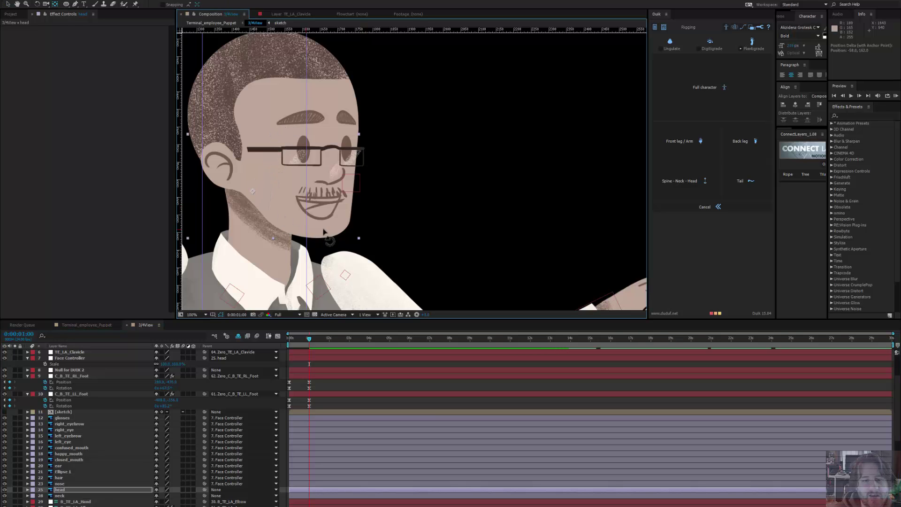
mouse_move(331, 233)
mouse_down()
mouse_move(341, 190)
mouse_move(342, 277)
mouse_move(348, 180)
mouse_move(346, 257)
mouse_move(365, 188)
mouse_move(349, 285)
mouse_move(348, 261)
mouse_move(357, 269)
mouse_move(370, 191)
mouse_move(410, 76)
mouse_move(347, 287)
mouse_move(362, 235)
mouse_move(364, 246)
mouse_move(372, 231)
mouse_move(376, 191)
mouse_move(374, 259)
mouse_move(362, 171)
mouse_move(343, 232)
mouse_up()
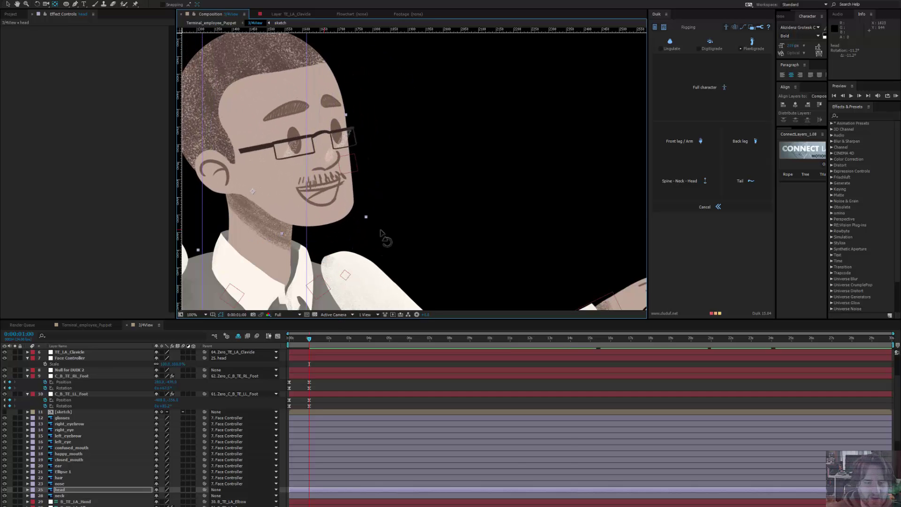
key(ctrl+z)
Step: Collapse the left_arm layer's properties and reveal the shy layers in the layer list
drag(284, 251, 313, 164)
click(274, 158)
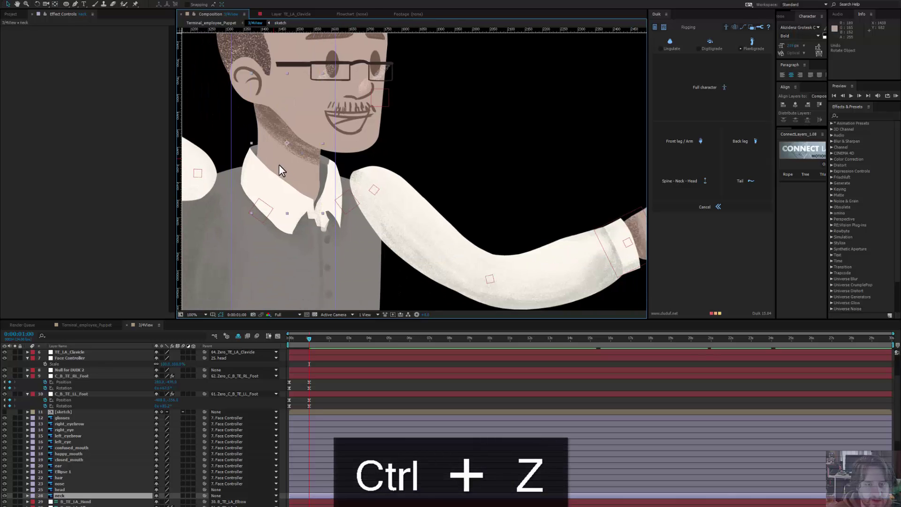
scroll(284, 162, down, 2)
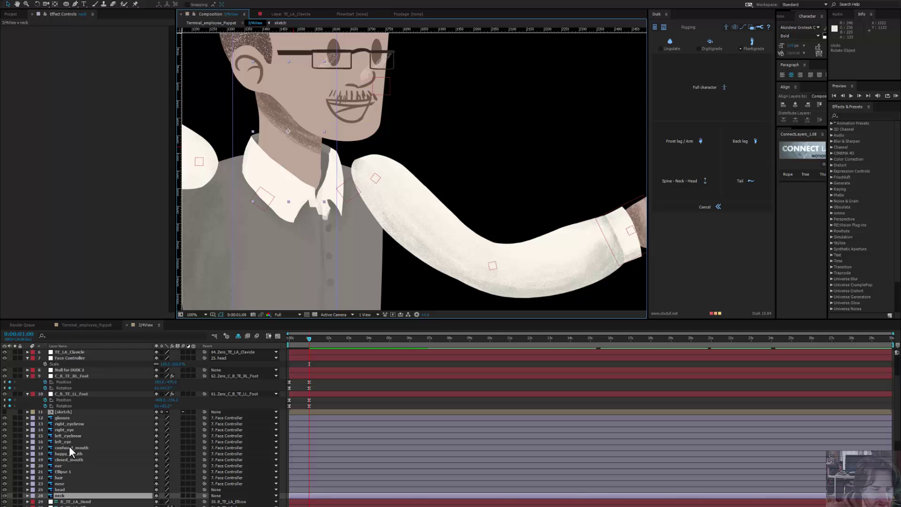
scroll(76, 485, down, 3)
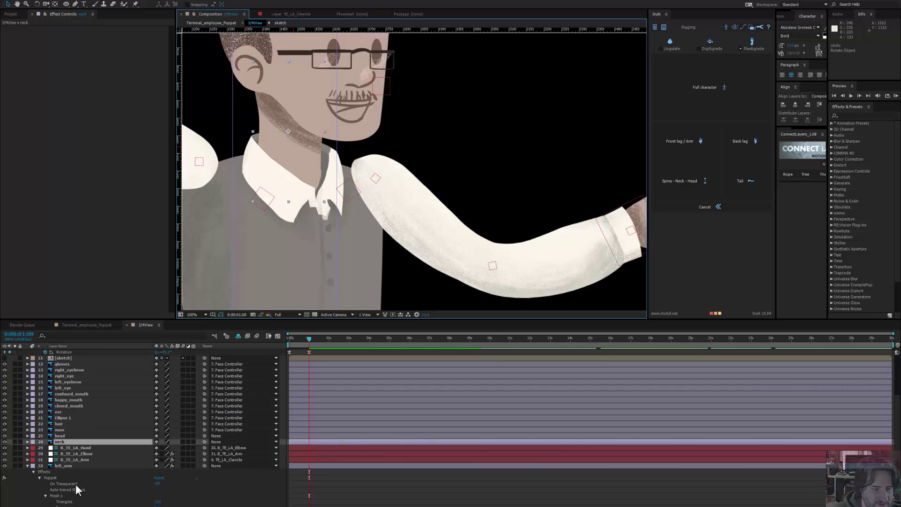
scroll(32, 450, down, 2)
click(26, 448)
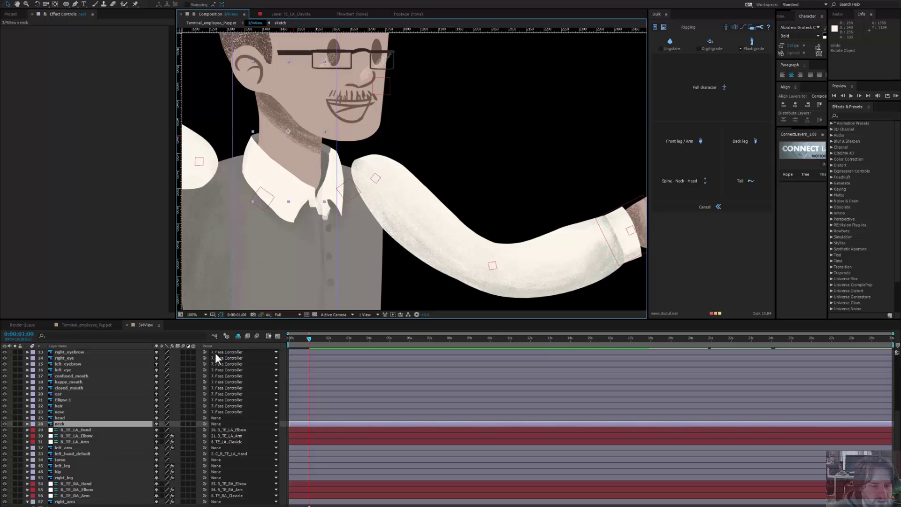
click(239, 336)
scroll(100, 478, down, 4)
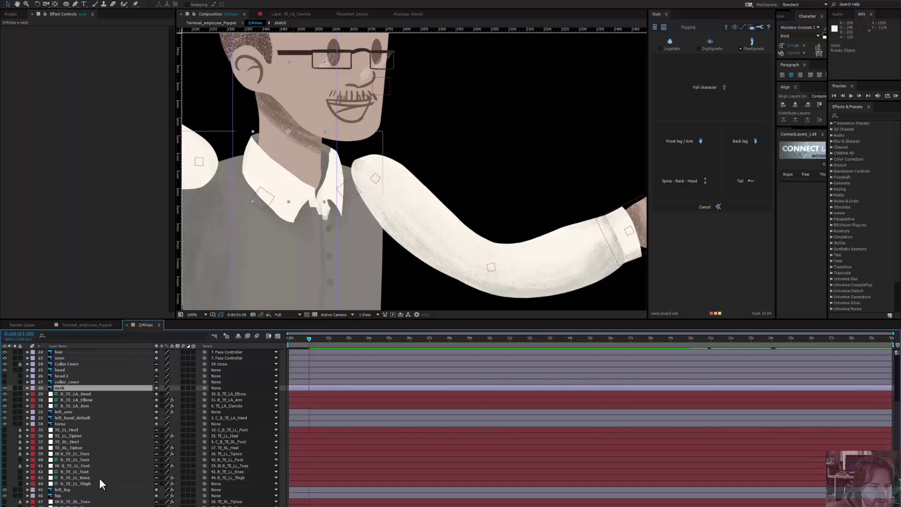
scroll(75, 413, up, 1)
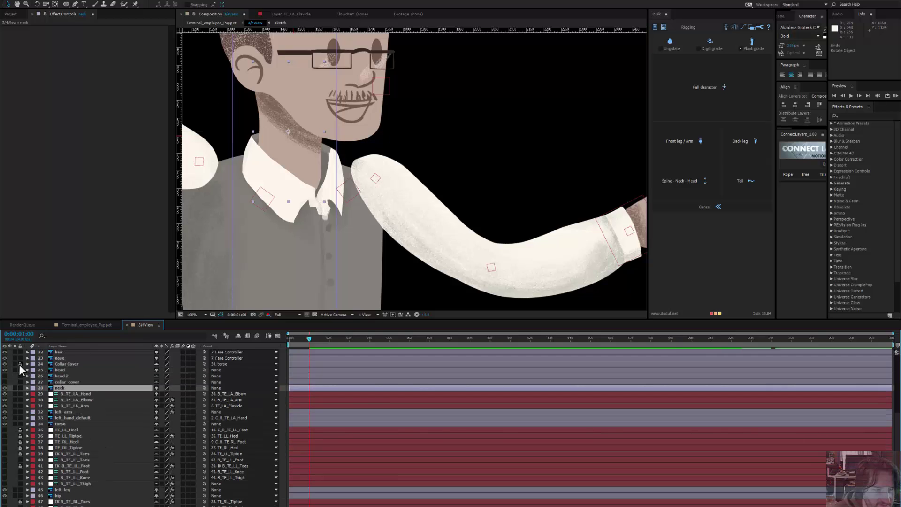
Step: Unlock the Collar Cover layer, lower its opacity until the neck shows through, and lock it again
click(67, 364)
key(t)
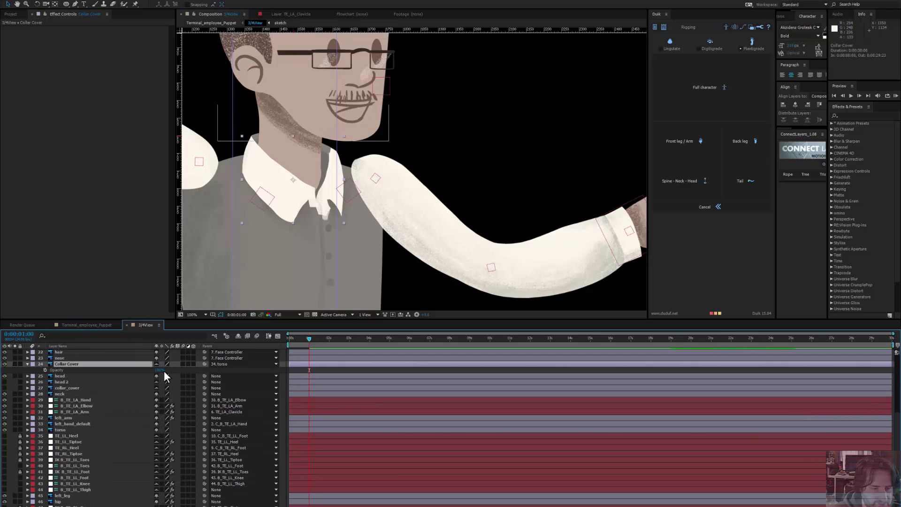
drag(153, 371, 141, 374)
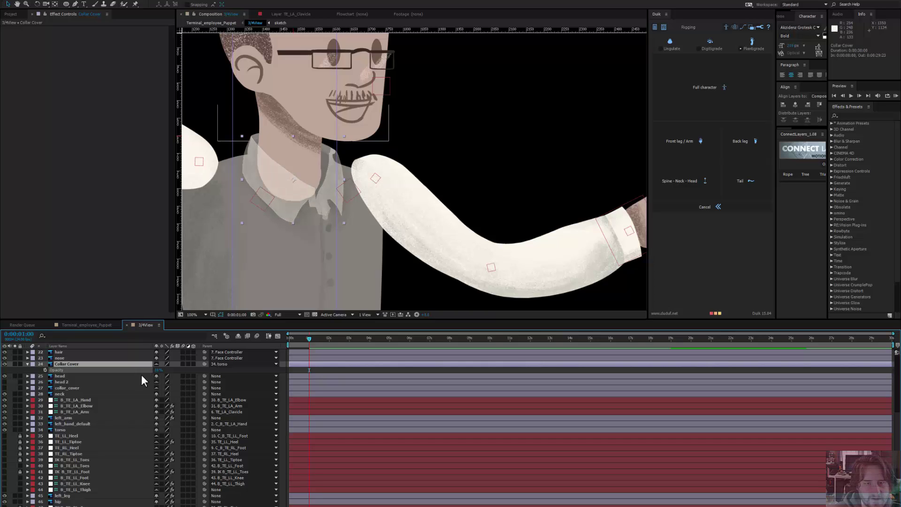
click(267, 107)
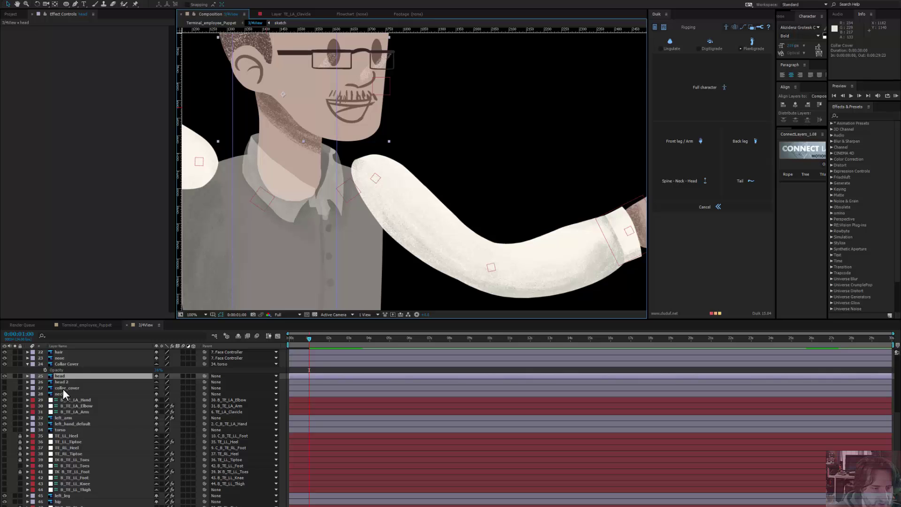
click(19, 364)
Step: Move the neck layer's anchor point down to the base of the neck inside the collar
click(298, 162)
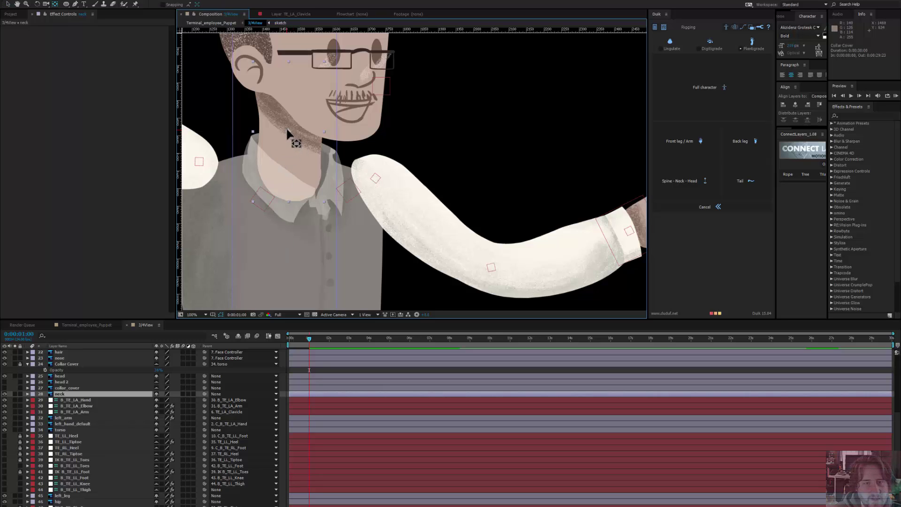
drag(287, 132, 291, 159)
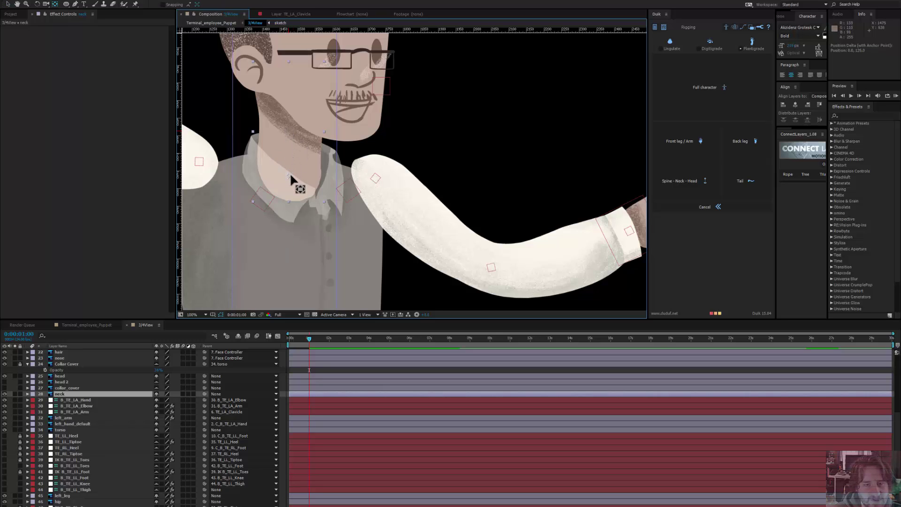
Step: Draw a red guide circle spanning the neck base on a new shape layer and make it semi-transparent
click(65, 4)
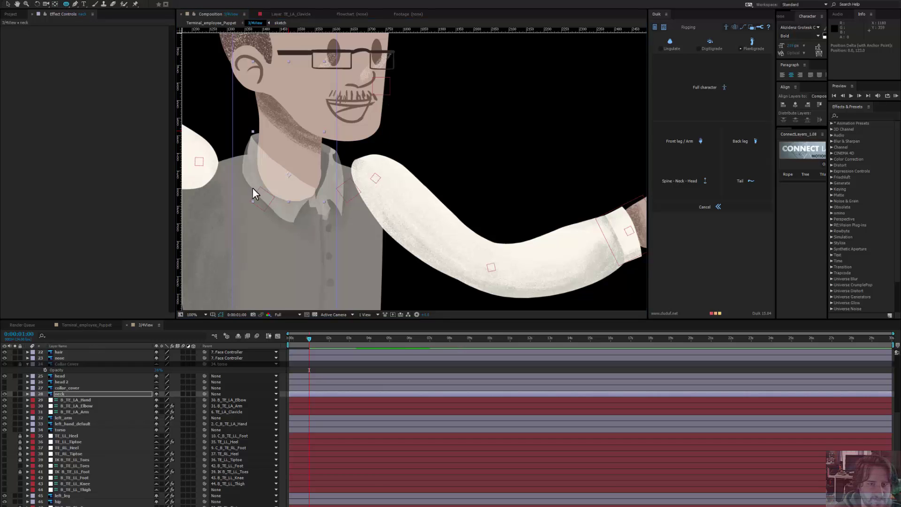
key(ctrl+shift+a)
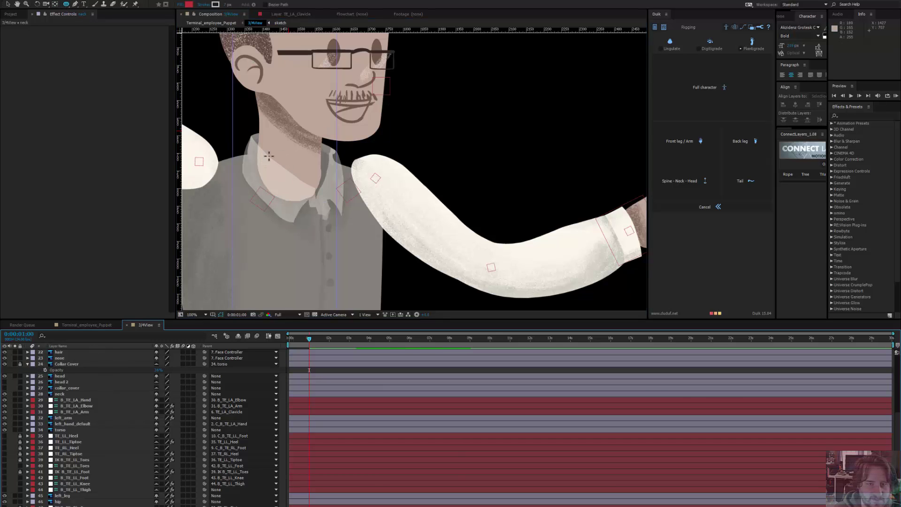
drag(263, 146, 320, 198)
scroll(141, 376, down, 1)
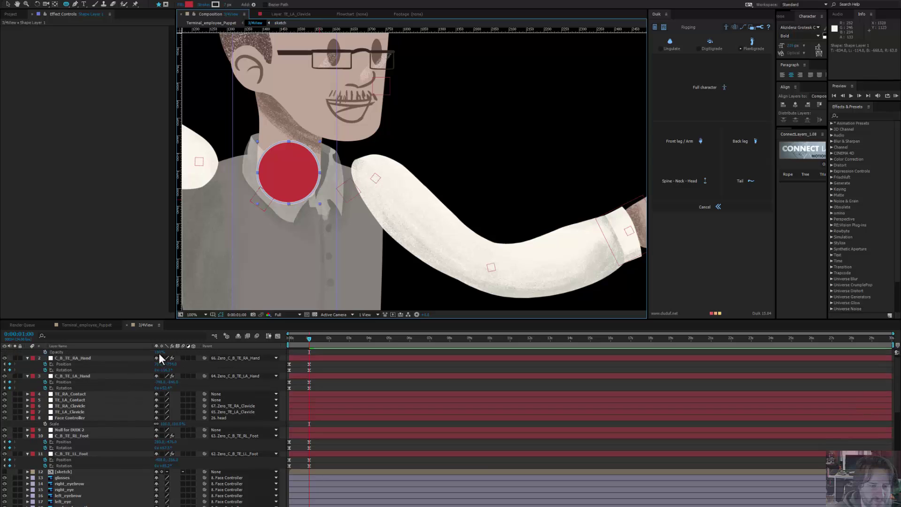
scroll(160, 359, up, 1)
drag(158, 358, 131, 365)
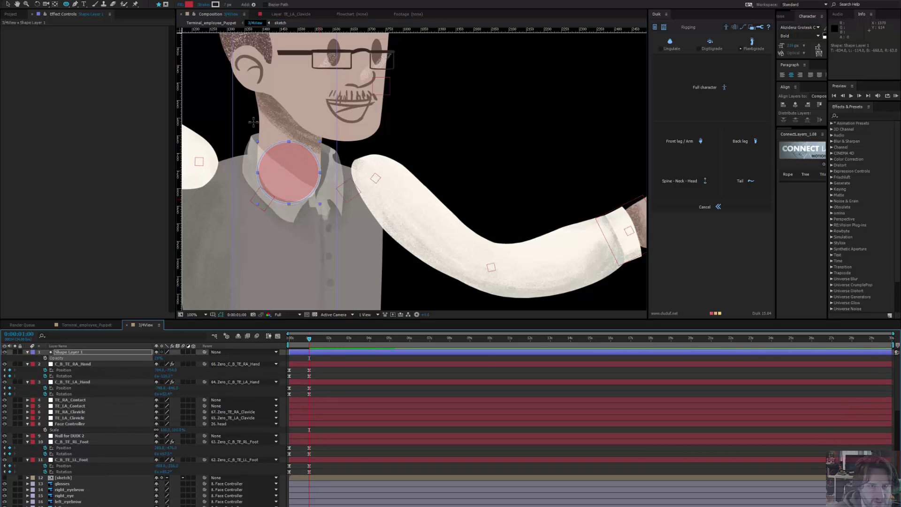
Step: Line up the neck layer's anchor point with the centre of the red guide circle
key(v)
click(269, 120)
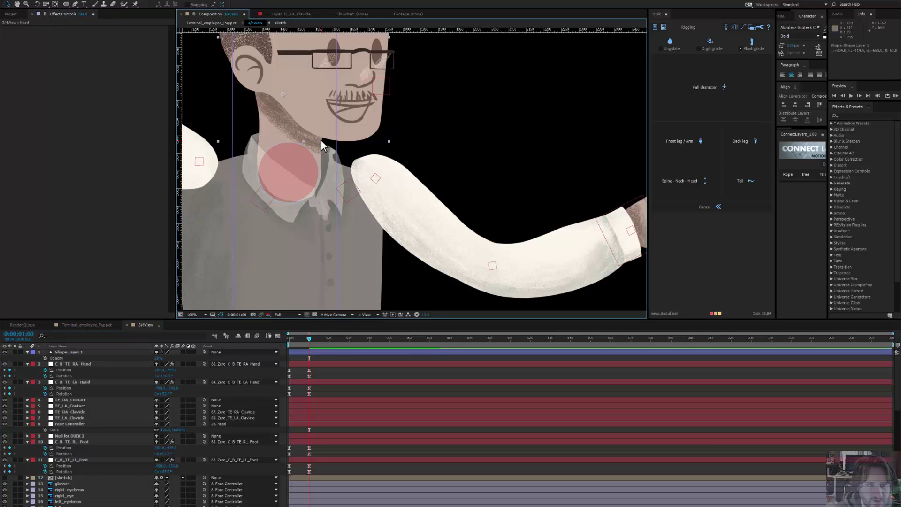
click(70, 502)
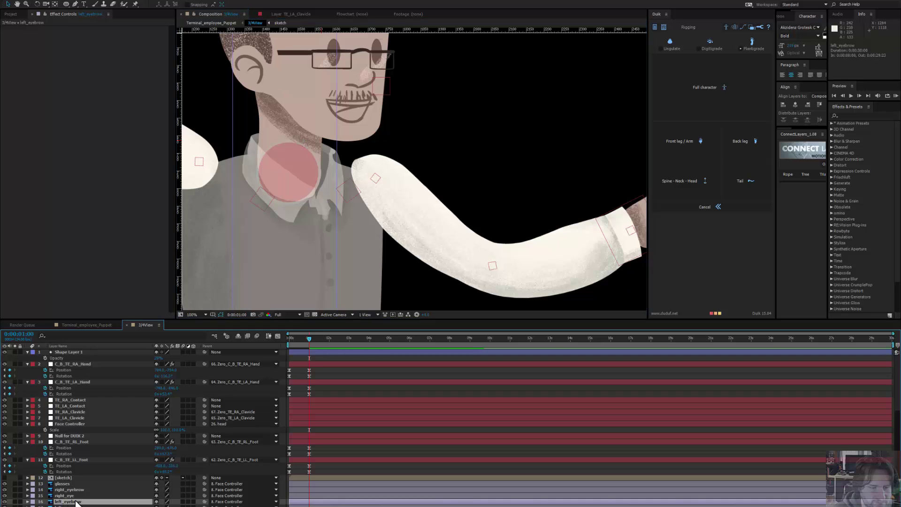
scroll(77, 502, down, 5)
scroll(76, 494, down, 5)
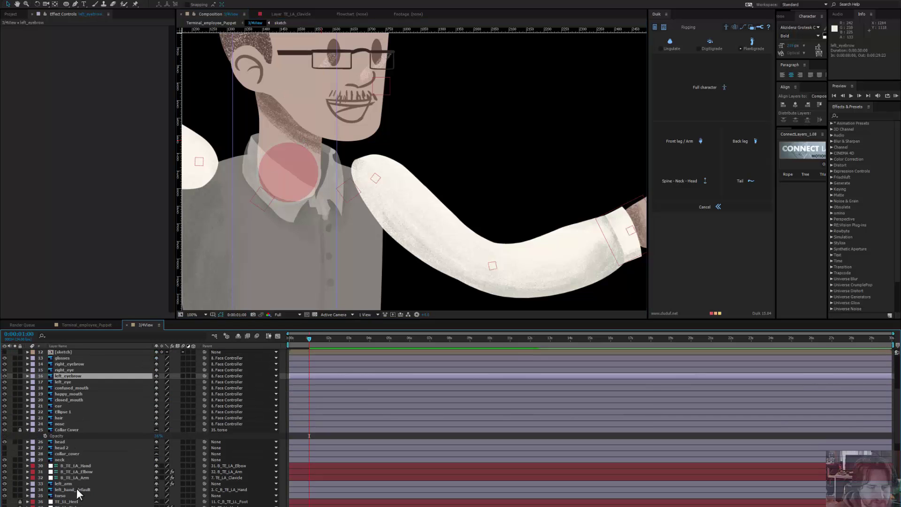
scroll(77, 488, down, 7)
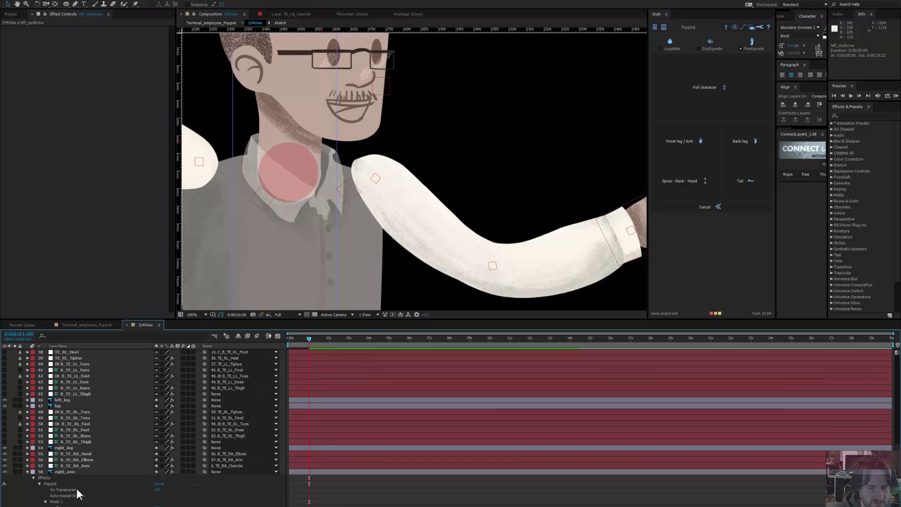
scroll(77, 488, up, 10)
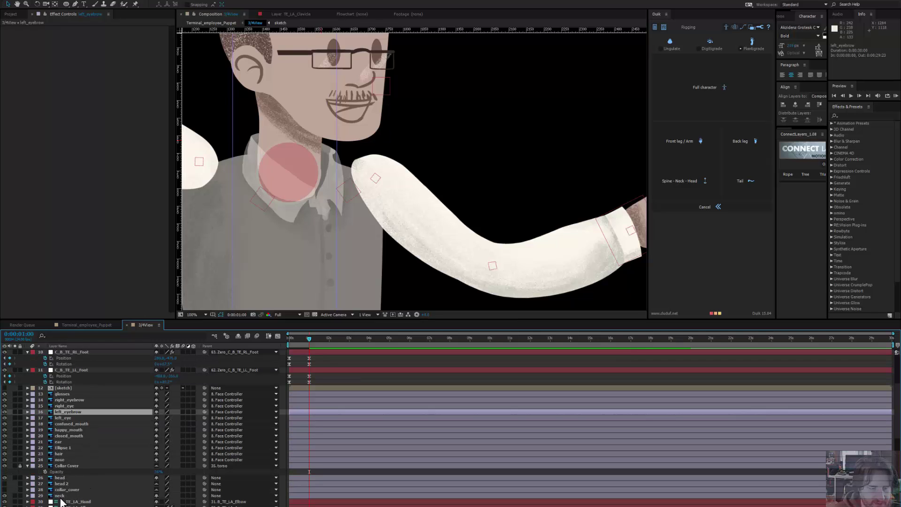
click(60, 496)
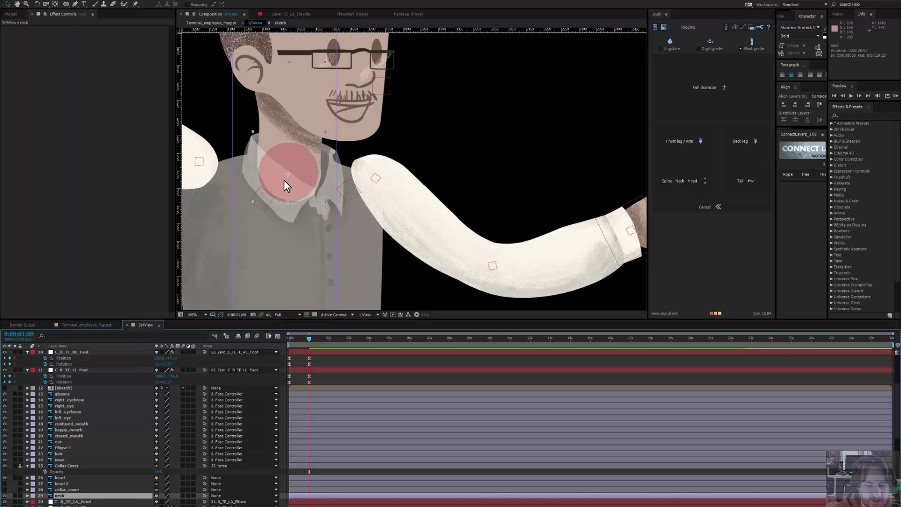
drag(286, 171, 286, 170)
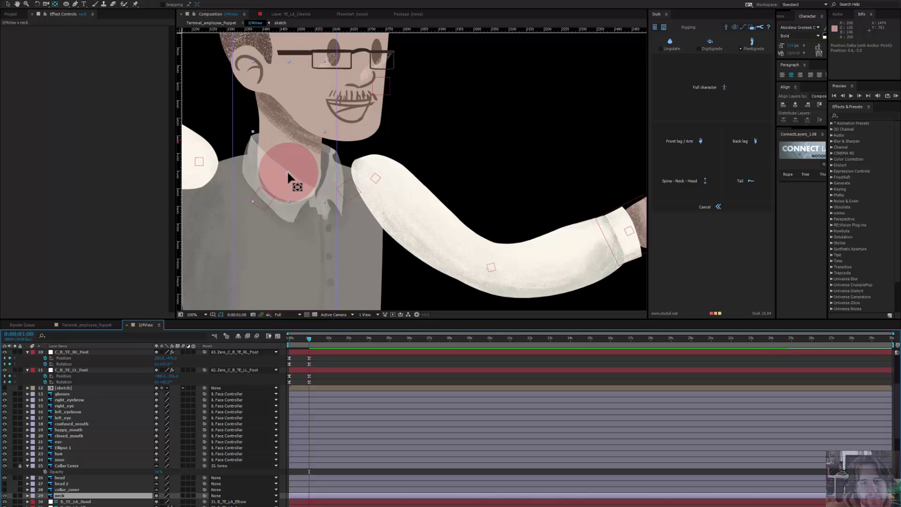
drag(288, 172, 287, 173)
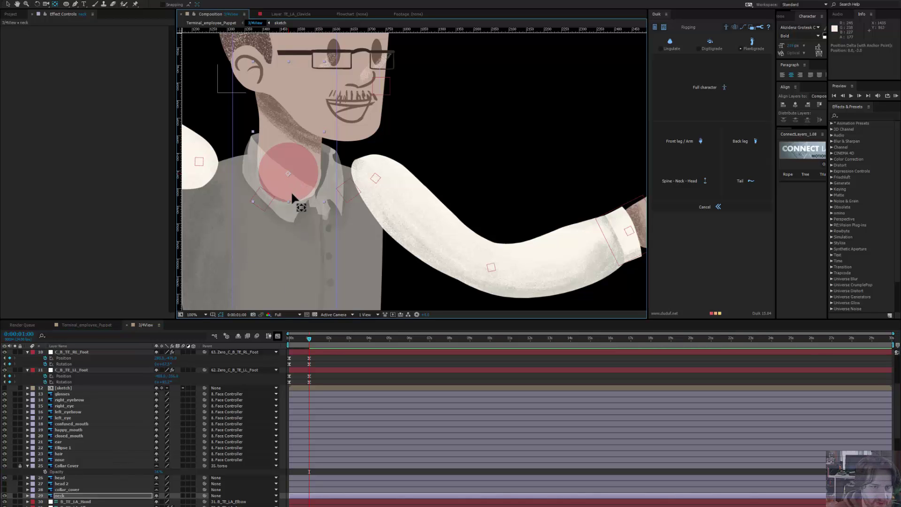
Step: Hide the guide circle's layer, Shape Layer 1
key(v)
scroll(38, 432, up, 5)
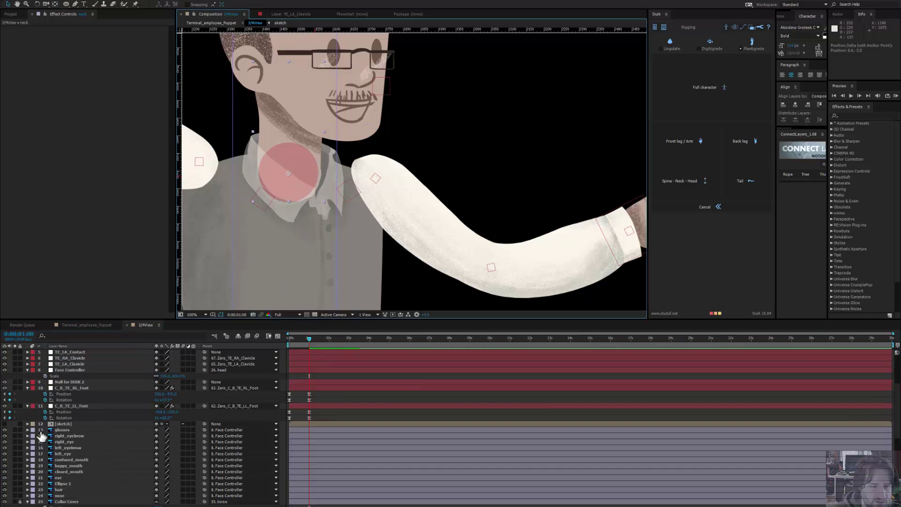
click(5, 352)
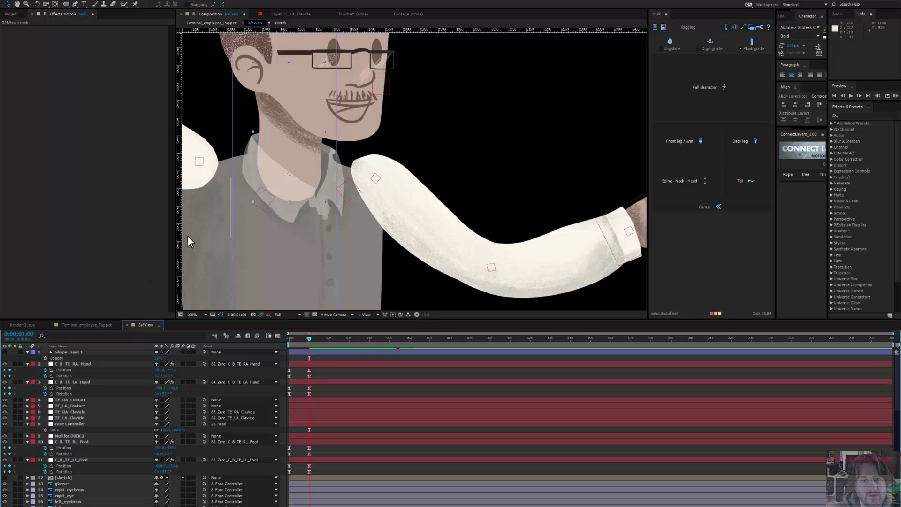
Step: Move the torso layer's anchor point to the middle of the waist, just above the shirt's lower edge
drag(326, 199, 347, 77)
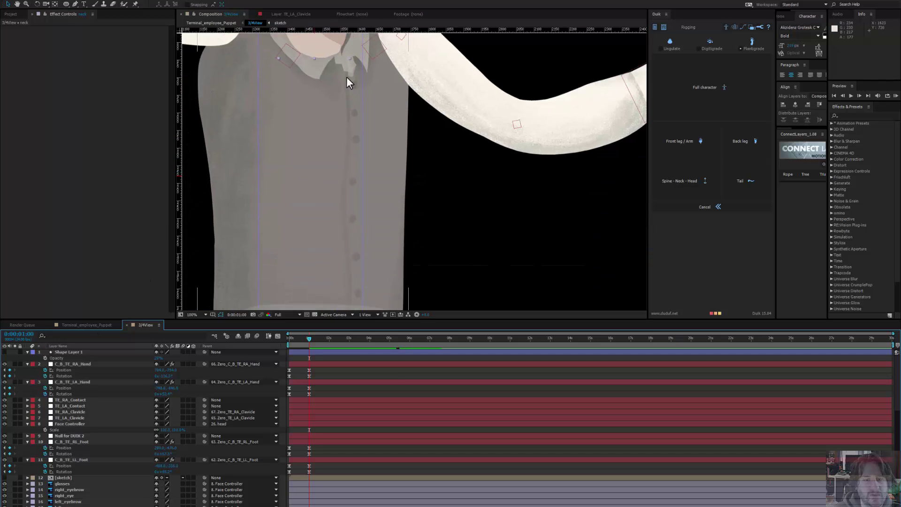
click(328, 207)
scroll(392, 117, down, 2)
drag(393, 122, 376, 158)
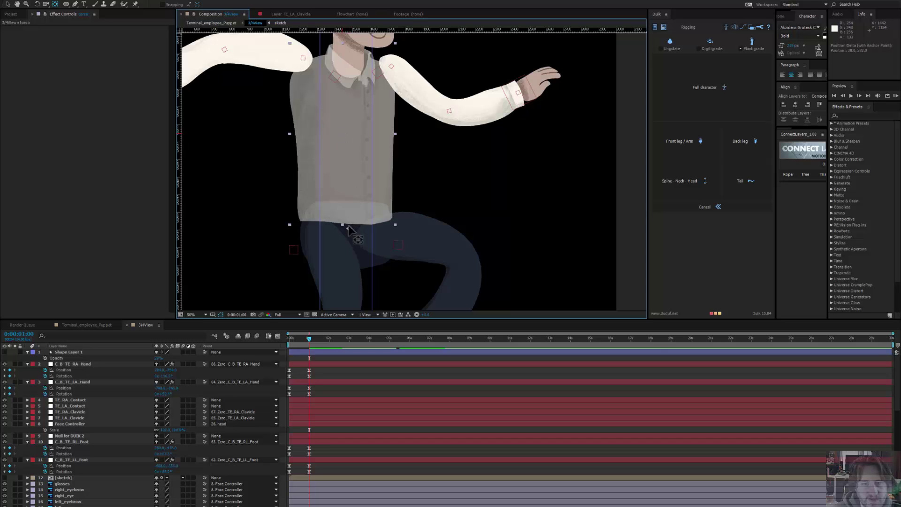
drag(348, 225, 346, 218)
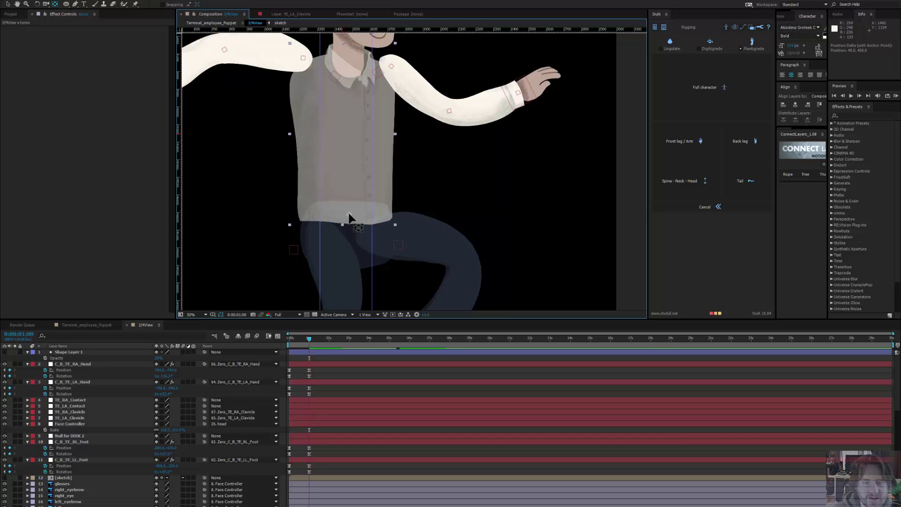
Step: Fine-tune the hip layer's anchor point at the centre of the hips
click(381, 261)
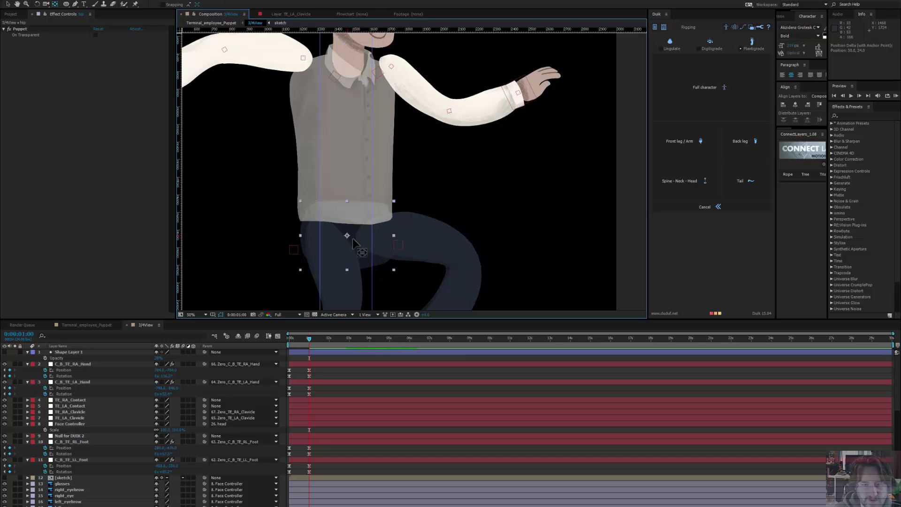
drag(353, 240, 349, 235)
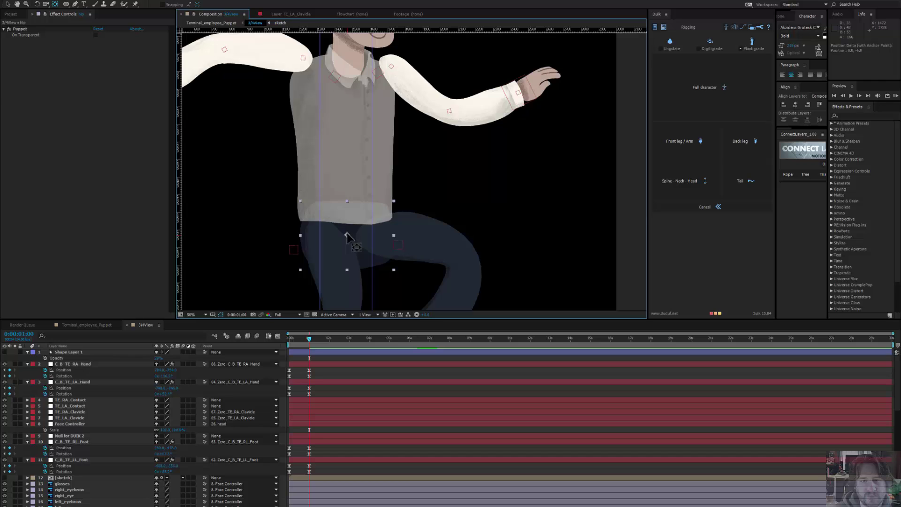
drag(376, 161, 348, 234)
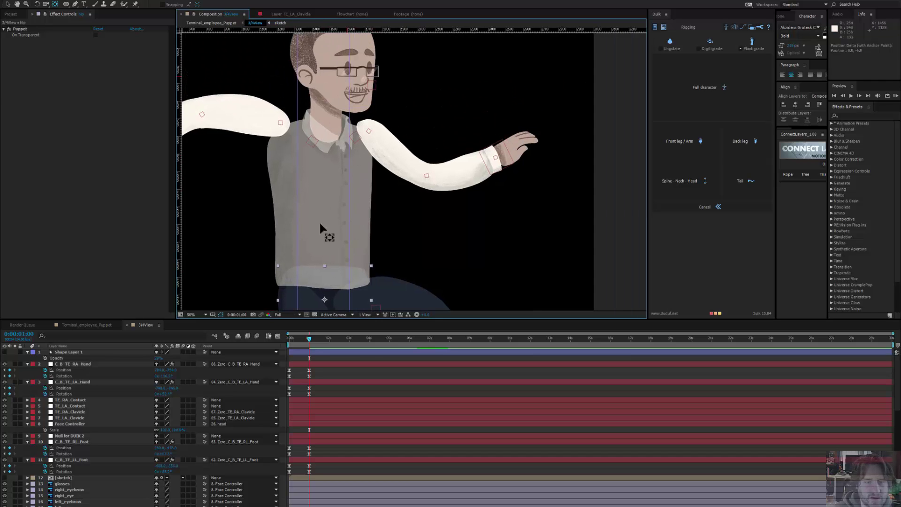
scroll(378, 193, down, 3)
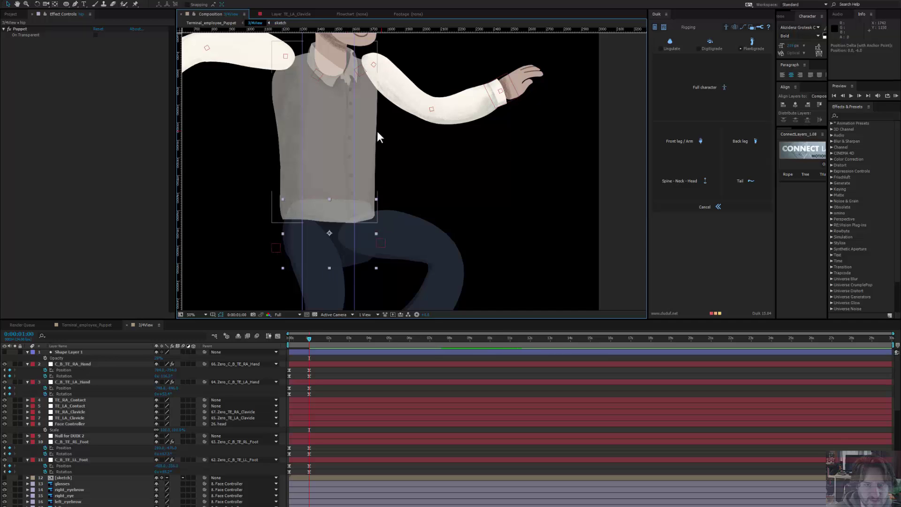
Step: Rig the hip, torso, neck and head layers with the Spine - Neck - Head autorig, assigning the hip layer to the hips
scroll(358, 162, up, 4)
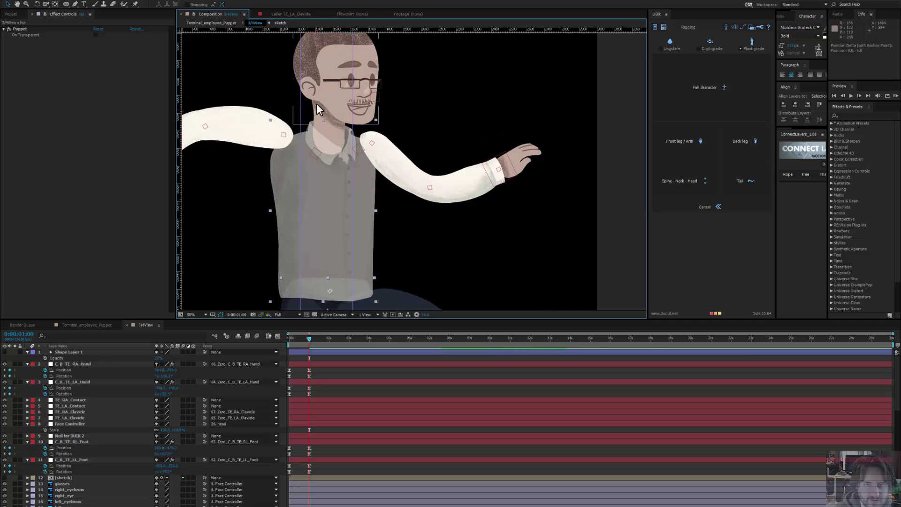
shift+click(332, 103)
scroll(64, 500, down, 1)
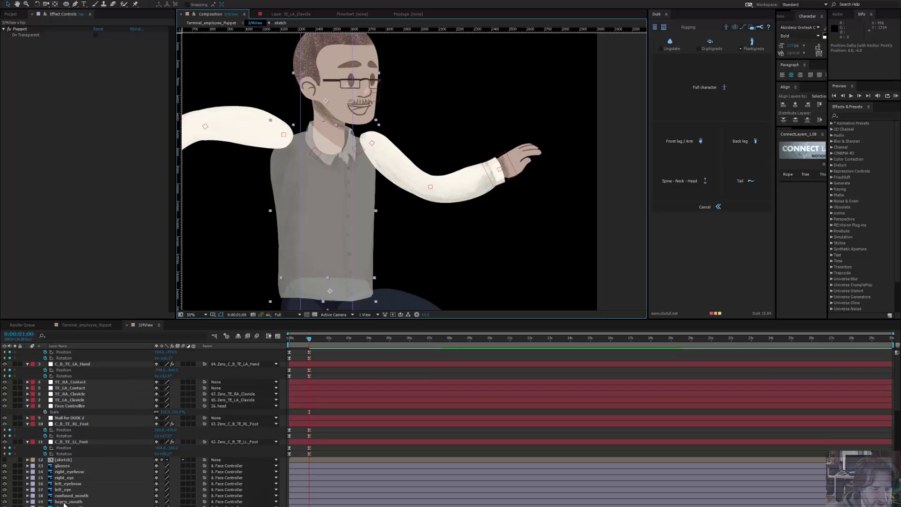
scroll(65, 503, down, 1)
scroll(64, 501, down, 2)
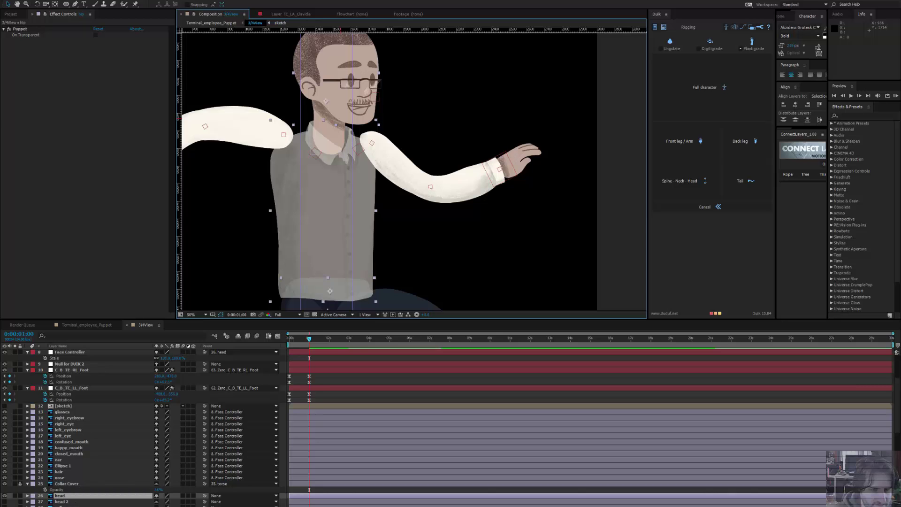
click(664, 180)
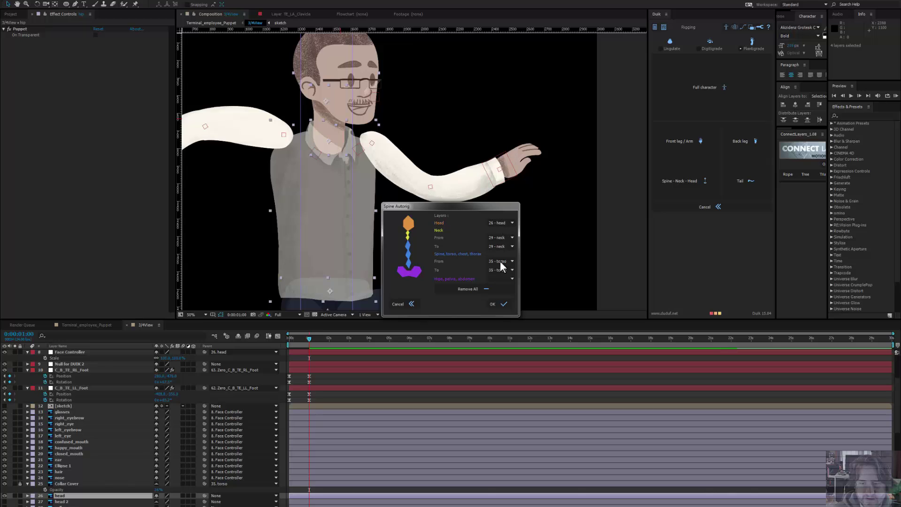
click(511, 279)
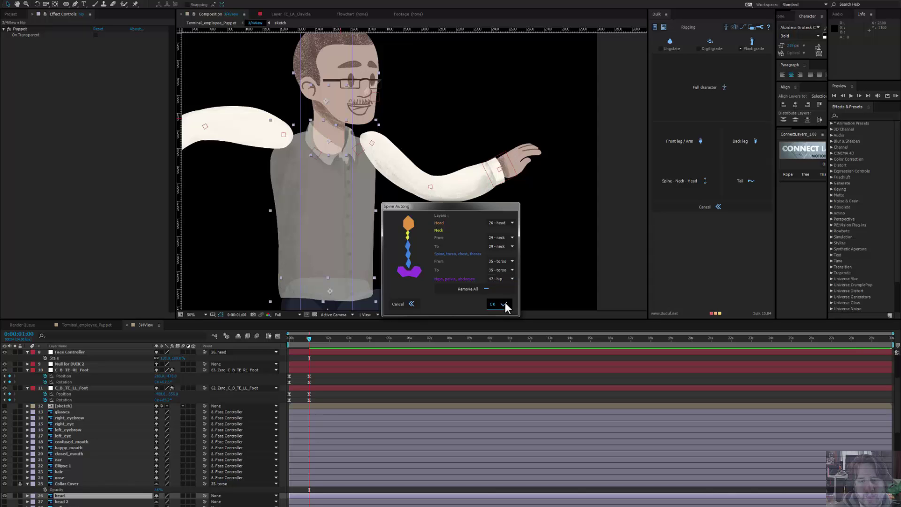
click(505, 302)
Step: Test the C_C_hip controller by moving it slightly, and undo the move
drag(432, 238, 432, 189)
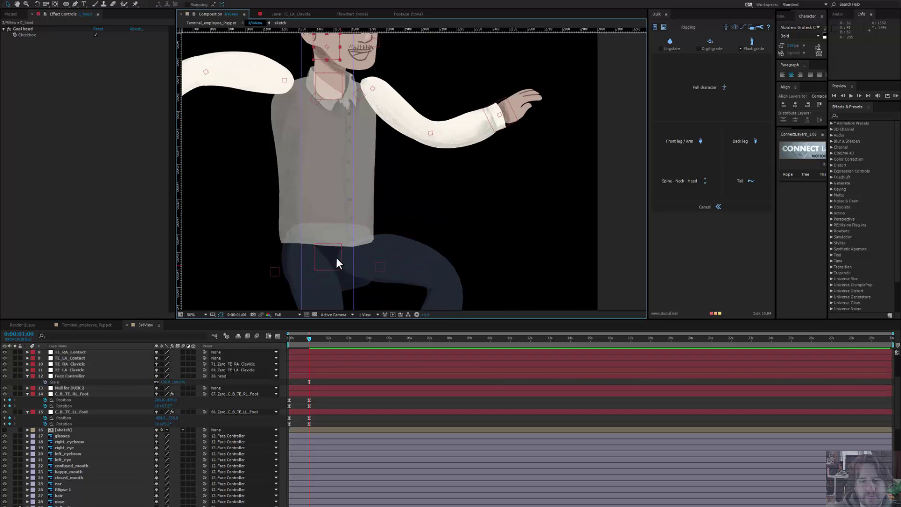
mouse_move(336, 257)
mouse_down()
mouse_move(305, 218)
mouse_move(350, 257)
mouse_move(319, 221)
mouse_move(337, 263)
mouse_up()
key(ctrl+z)
Step: Try to scale the C_C_hip controller down to 63%
scroll(58, 426, up, 5)
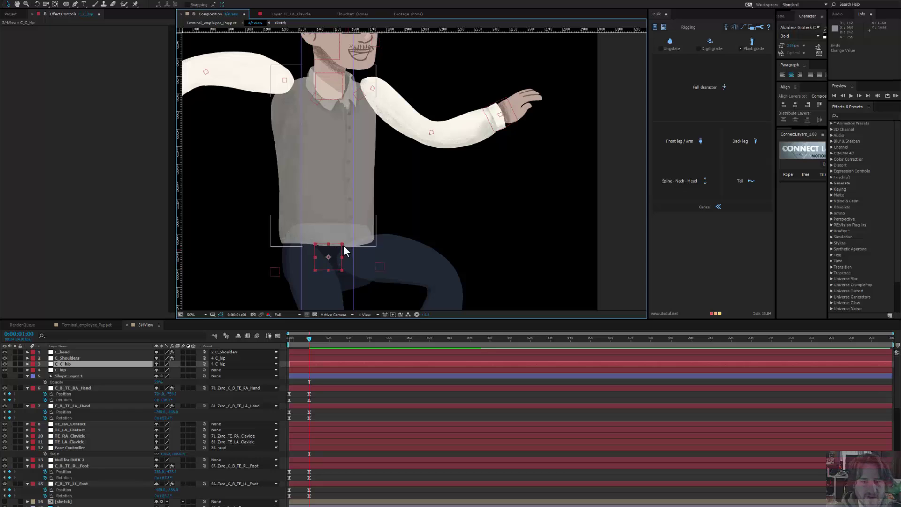
drag(342, 243, 337, 247)
key(s)
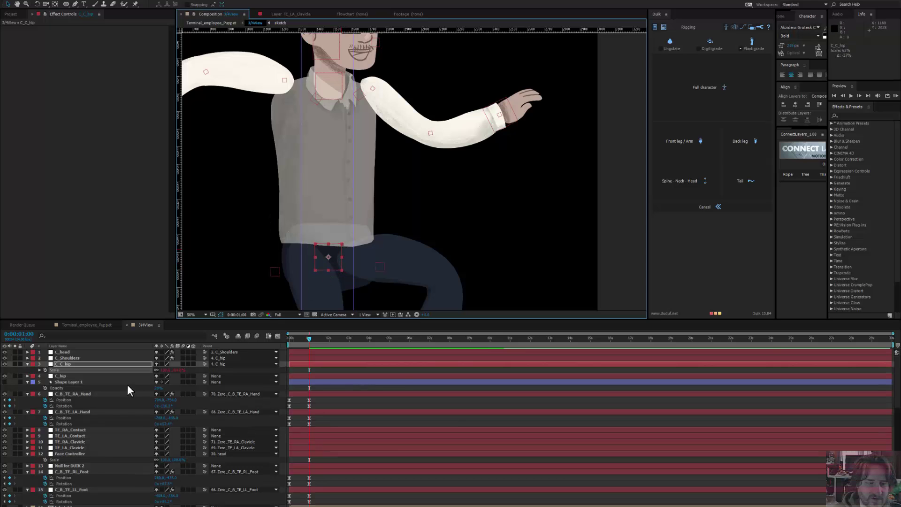
mouse_move(165, 371)
mouse_down()
mouse_move(127, 376)
mouse_move(158, 379)
mouse_up()
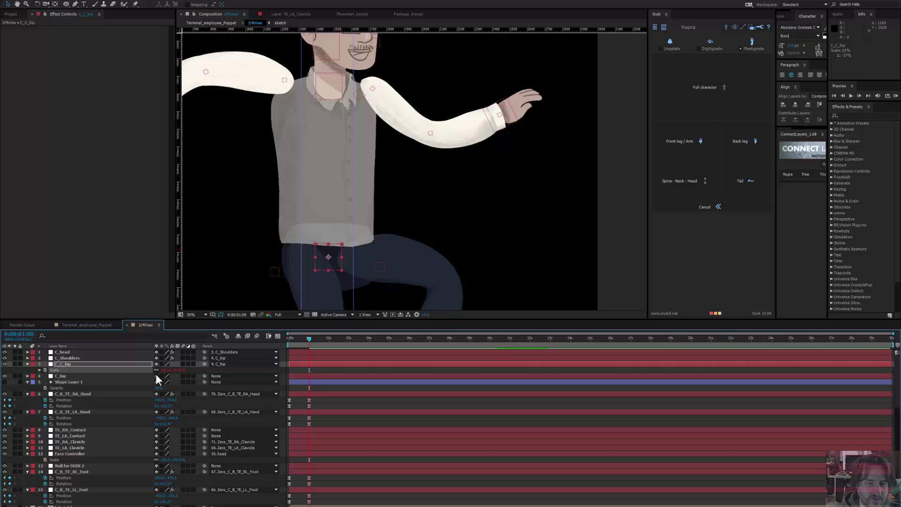
Step: Lock the C_C_hip controller layer
click(15, 365)
click(16, 362)
click(19, 363)
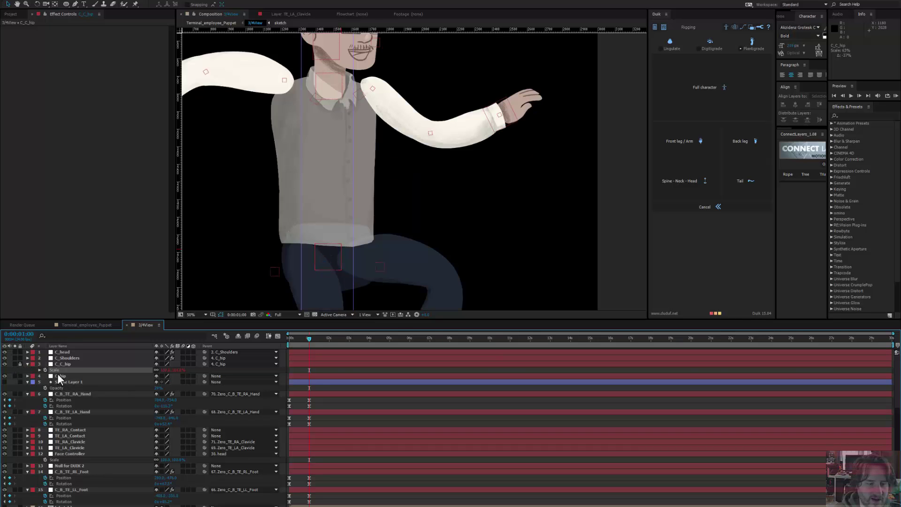
Step: Test the torso rig by moving the C_hip and C_Shoulders controllers, and undo both moves
click(326, 269)
drag(336, 261, 329, 269)
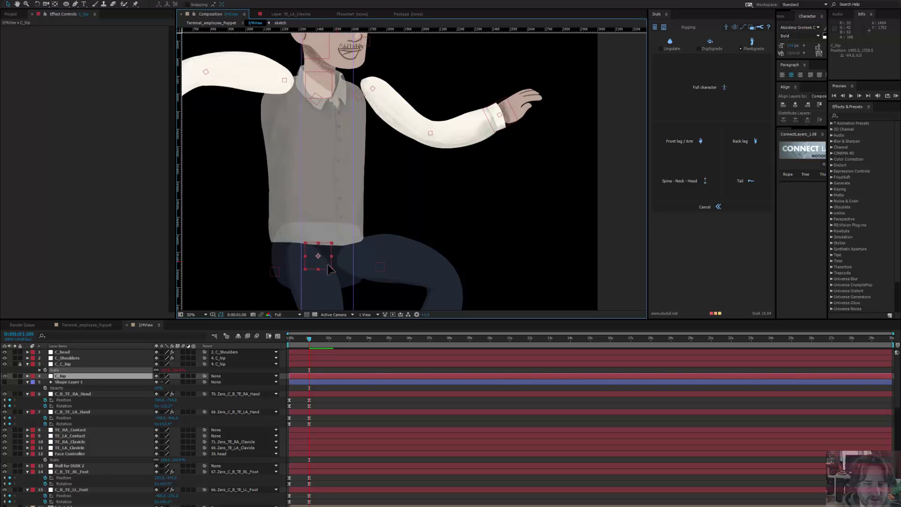
key(ctrl+z)
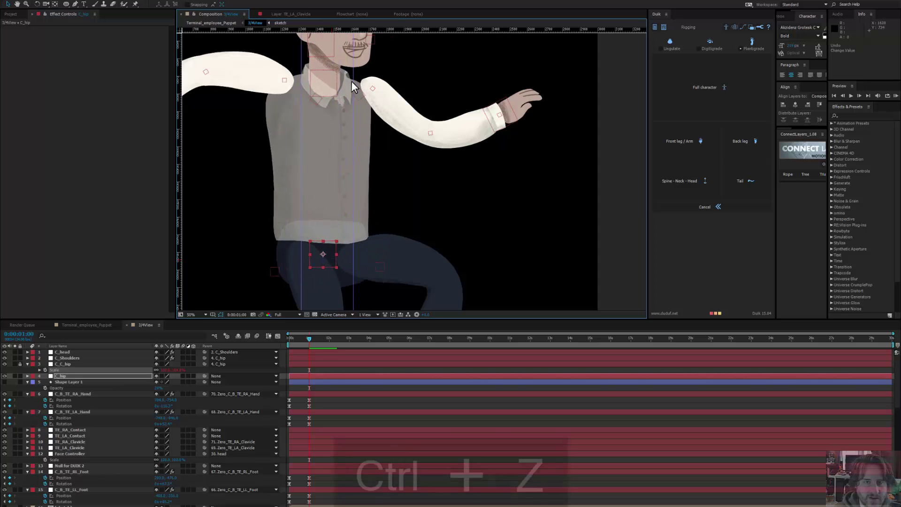
mouse_move(328, 75)
mouse_down()
mouse_move(292, 74)
mouse_move(353, 85)
mouse_move(303, 82)
mouse_move(330, 85)
mouse_up()
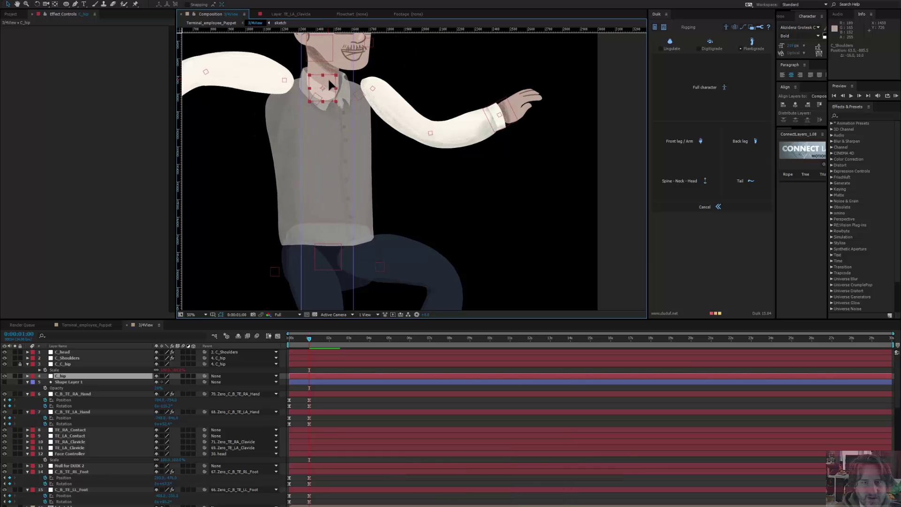
key(ctrl+z)
key(ctrl+z)
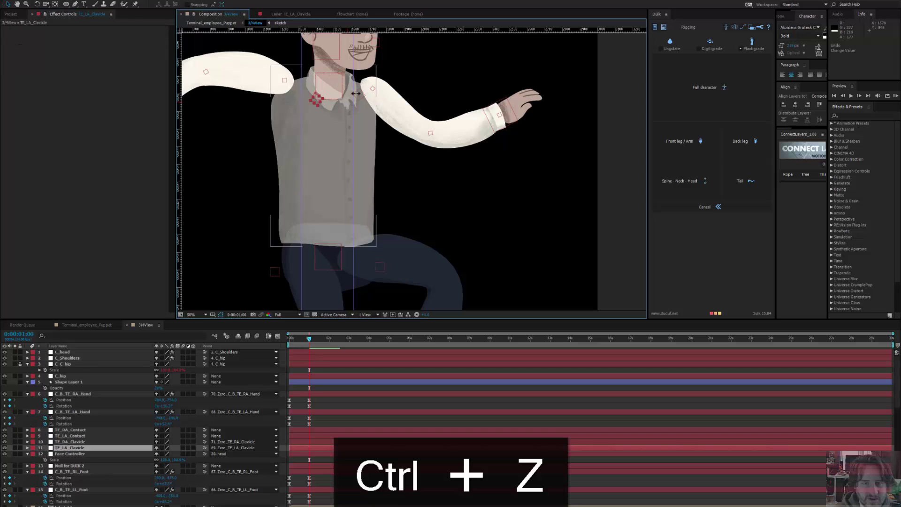
Step: Find the zero layers of the TE_RA_Clavicle and TE_LA_Clavicle controllers and parent them to C_Shoulders
click(331, 86)
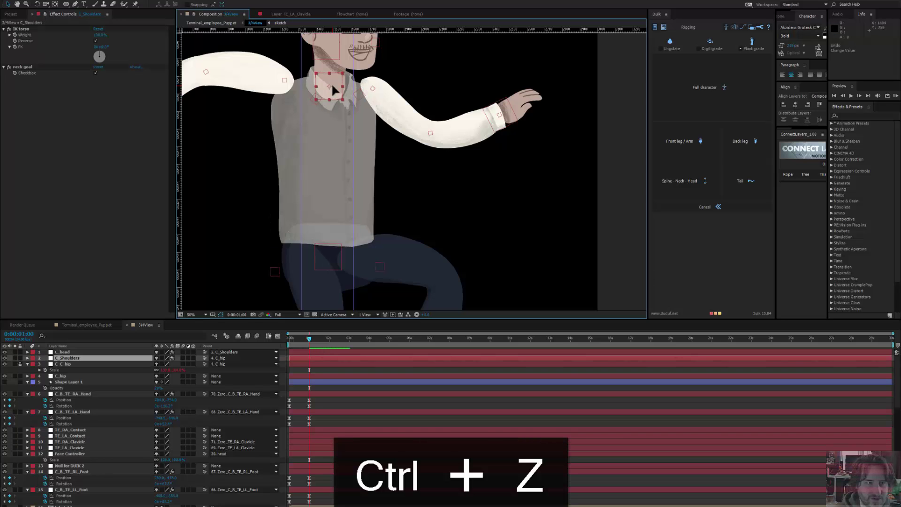
click(360, 96)
shift+click(311, 100)
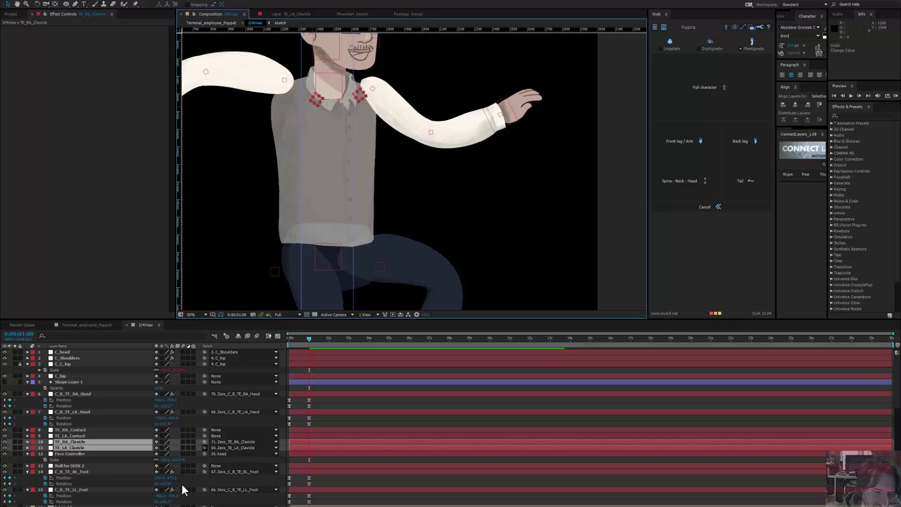
scroll(168, 488, down, 10)
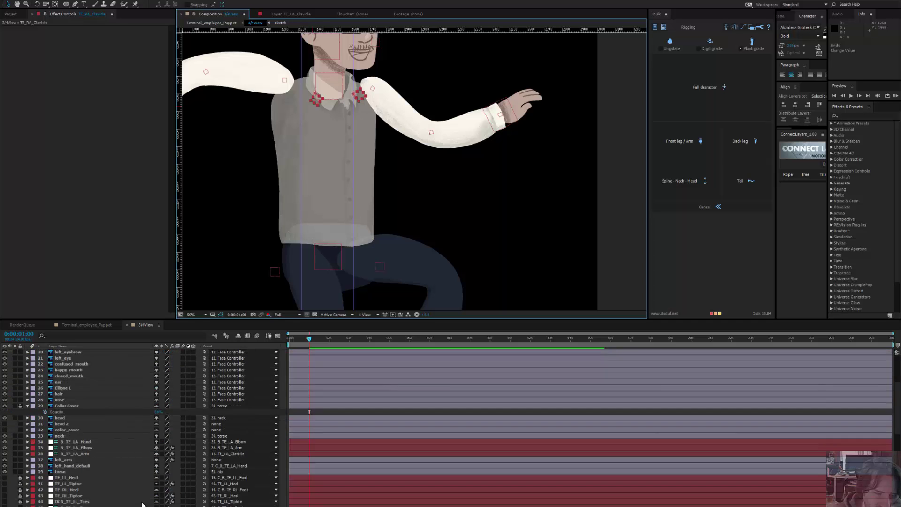
key(u)
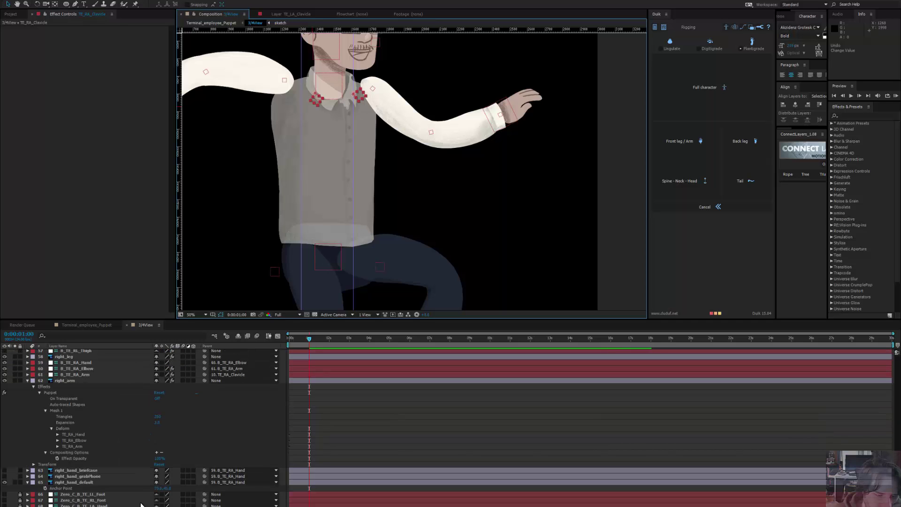
click(221, 428)
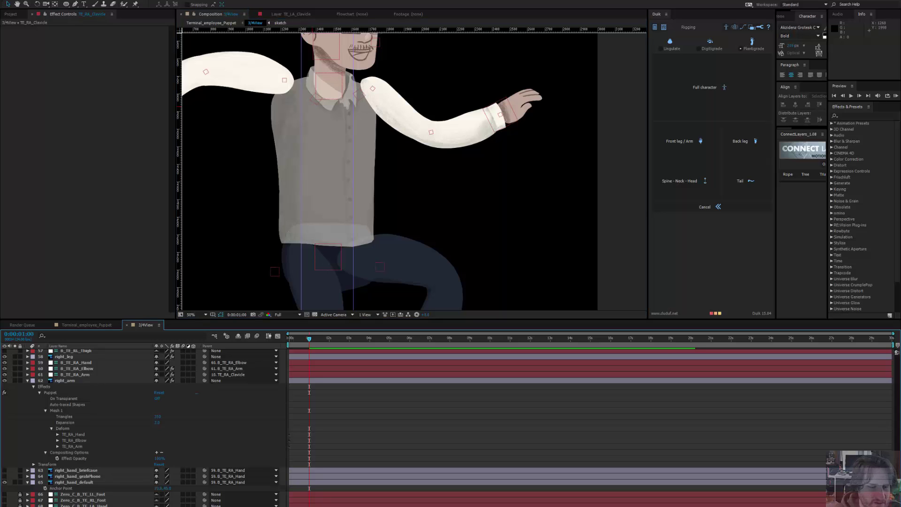
key(ctrl+z)
key(ctrl+z)
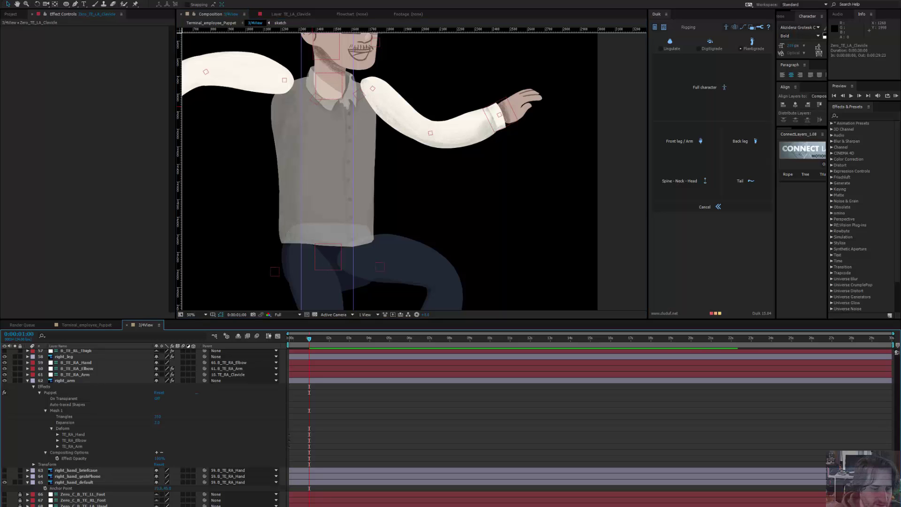
click(240, 375)
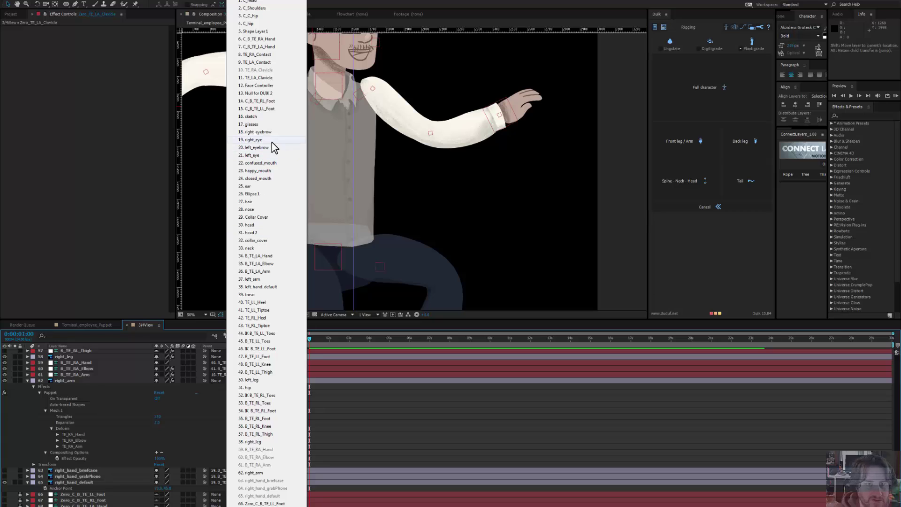
click(257, 8)
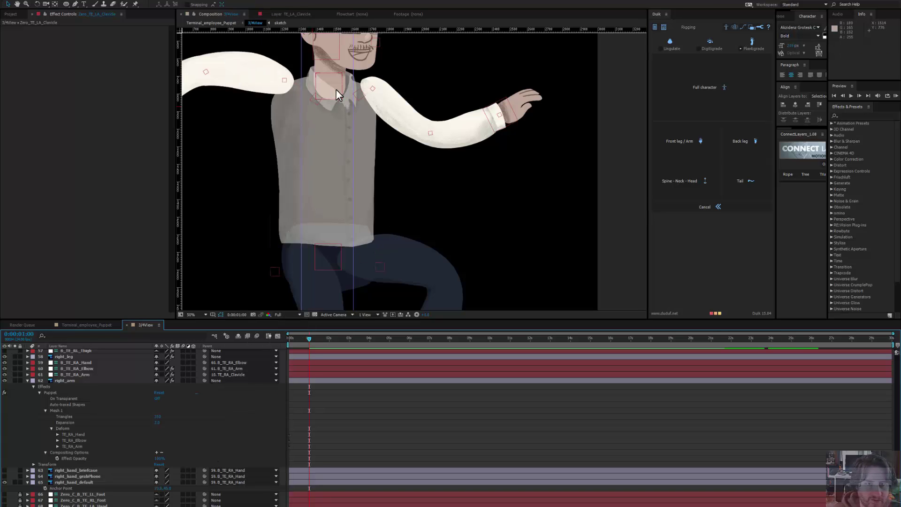
Step: Test the clavicle parenting by moving the C_Shoulders controller, and undo the move
mouse_move(336, 89)
mouse_down()
mouse_move(314, 85)
mouse_move(347, 88)
mouse_move(313, 89)
mouse_move(347, 94)
mouse_move(334, 96)
mouse_up()
key(ctrl+z)
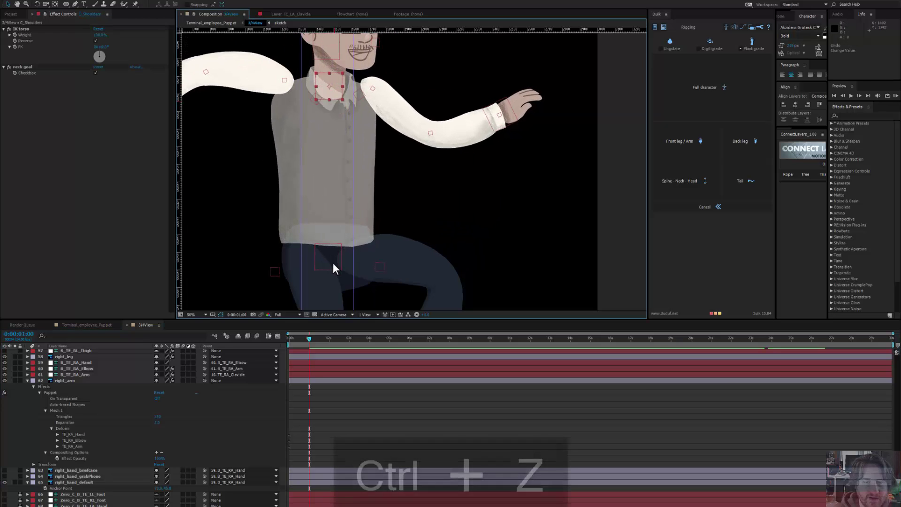
Step: Set the current time to the first frame, 0:00:00:00, and bring the hips and legs into view
click(381, 266)
drag(398, 263, 393, 189)
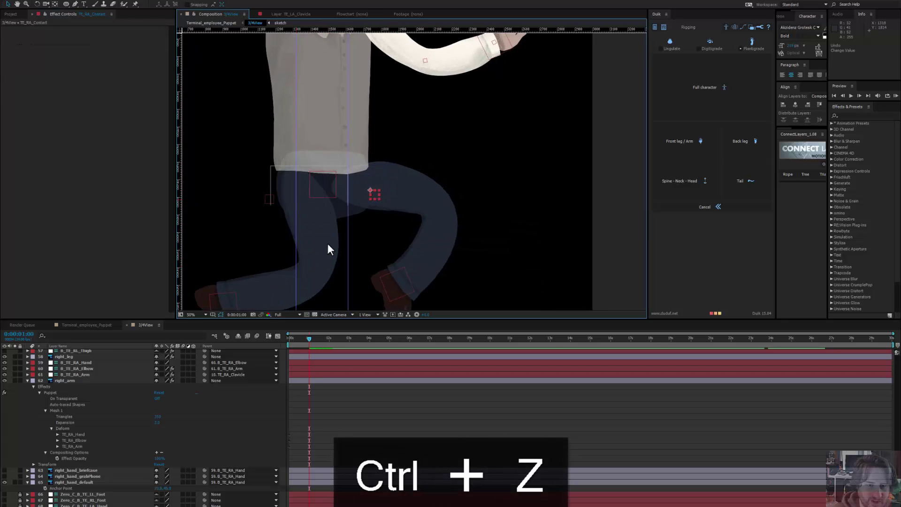
drag(307, 338, 289, 339)
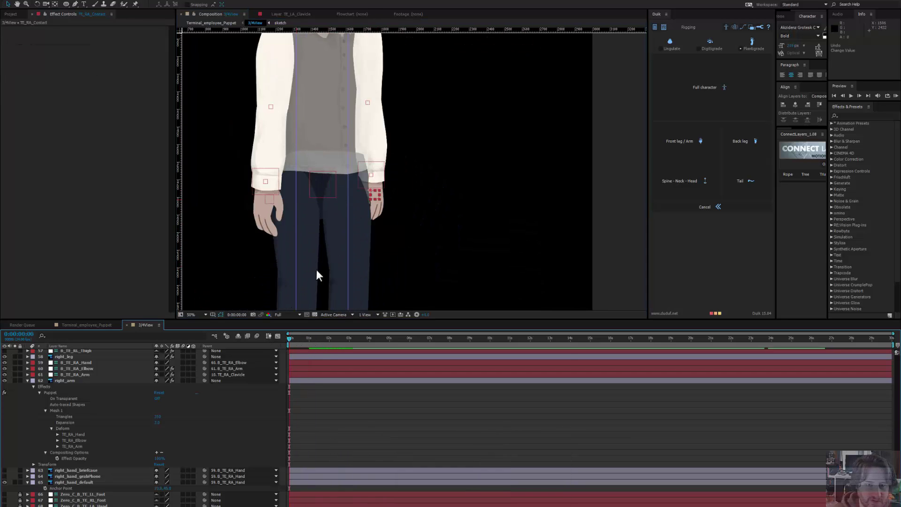
drag(340, 223, 346, 177)
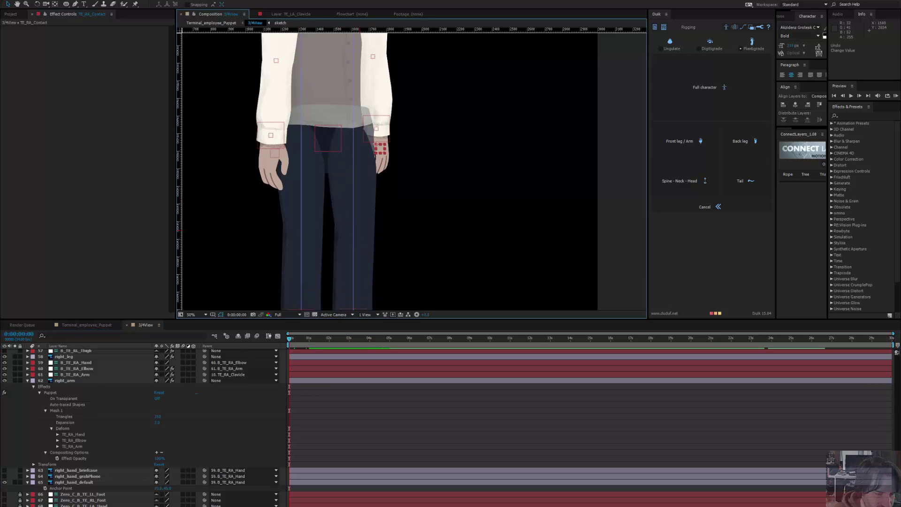
Step: Make the B_TE_RL_Thigh layer visible and parent it to C_C_hip
click(74, 350)
scroll(97, 384, up, 1)
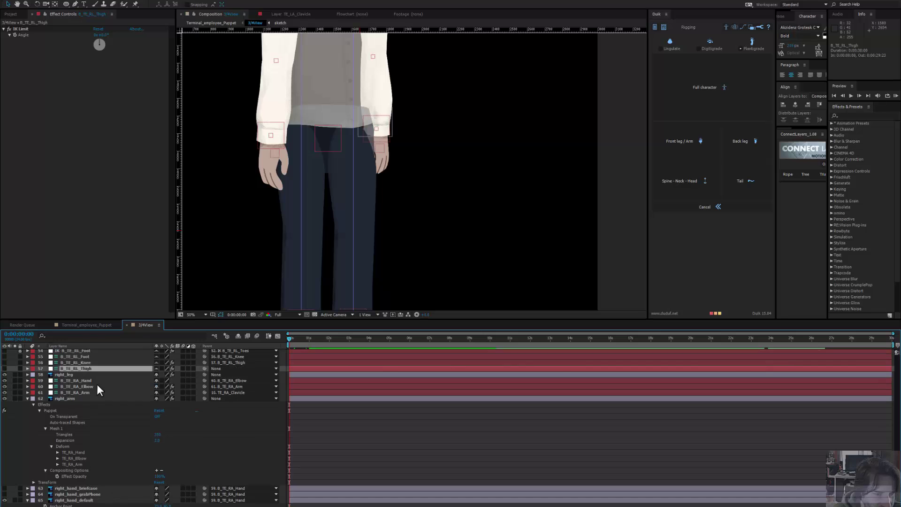
scroll(96, 384, up, 1)
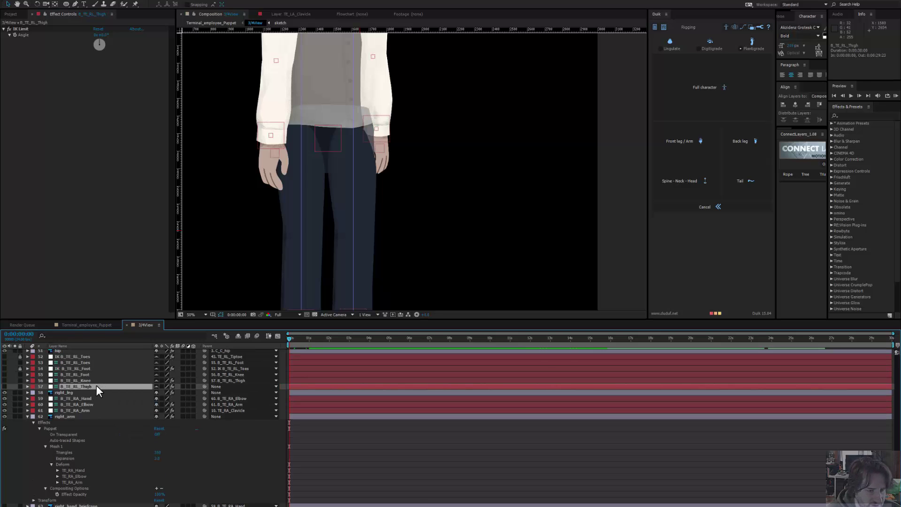
click(4, 386)
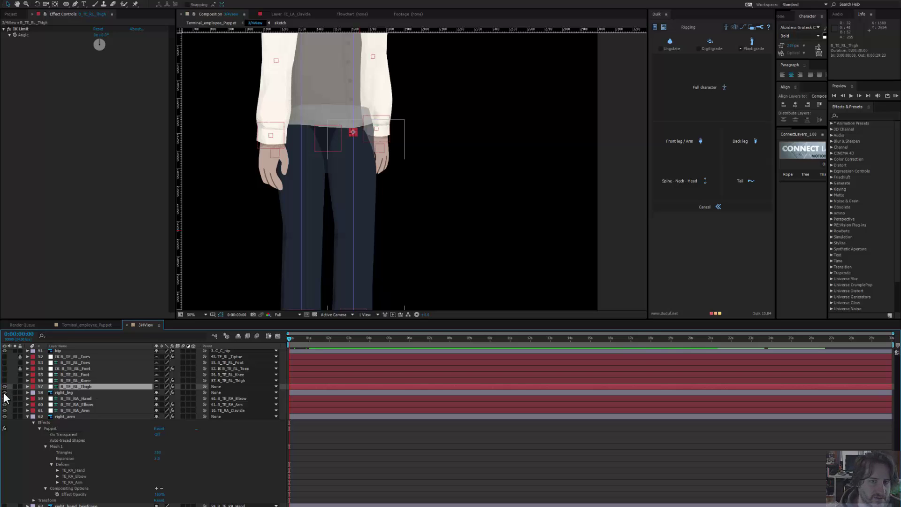
click(228, 386)
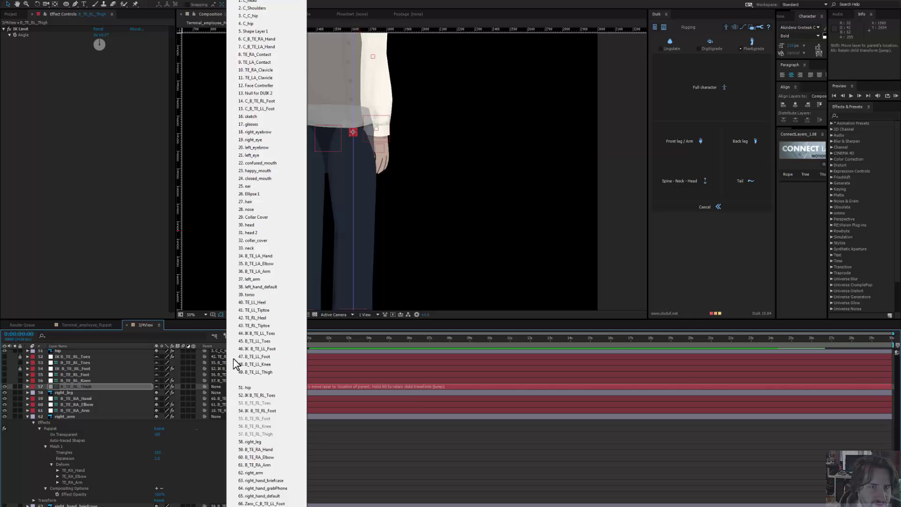
click(256, 17)
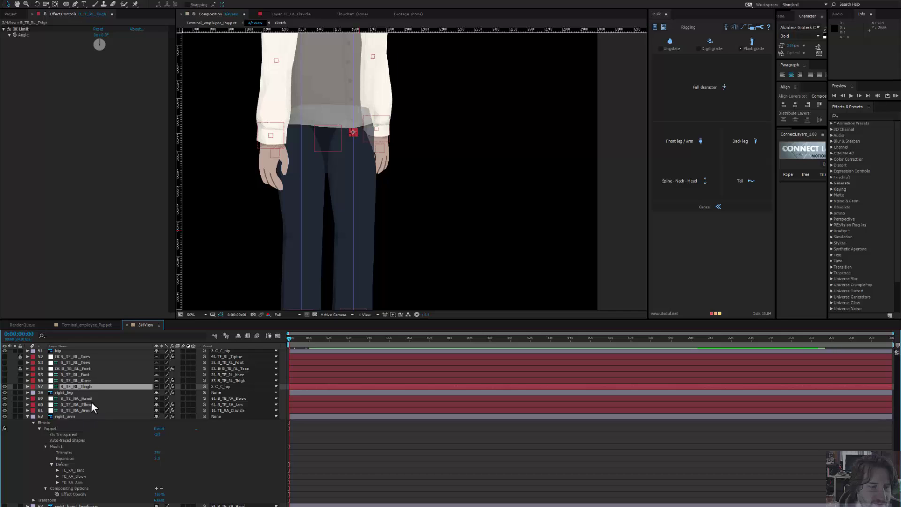
Step: Parent the B_TE_LL_Thigh layer to C_hip
scroll(97, 402, up, 2)
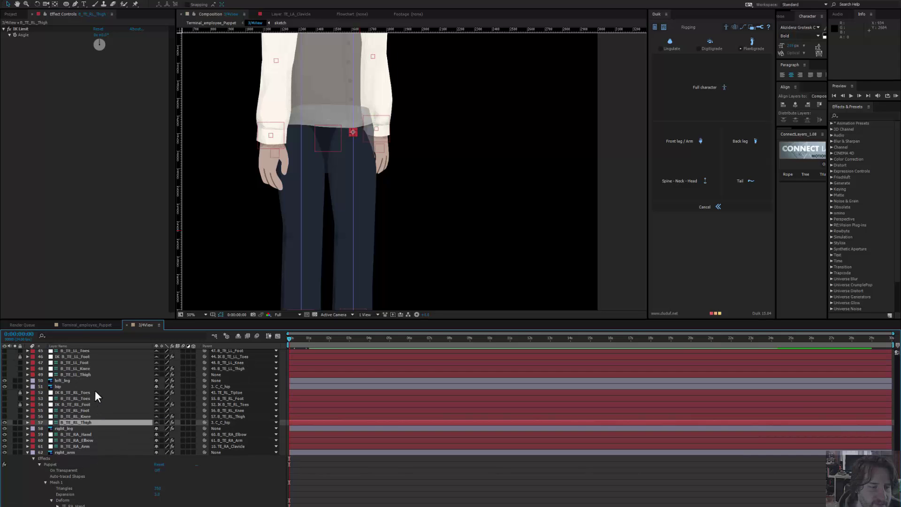
click(85, 374)
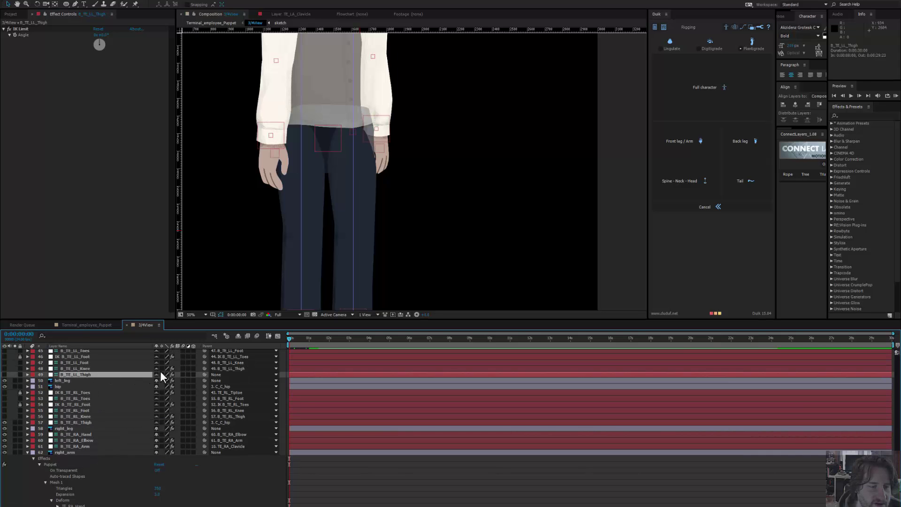
click(233, 376)
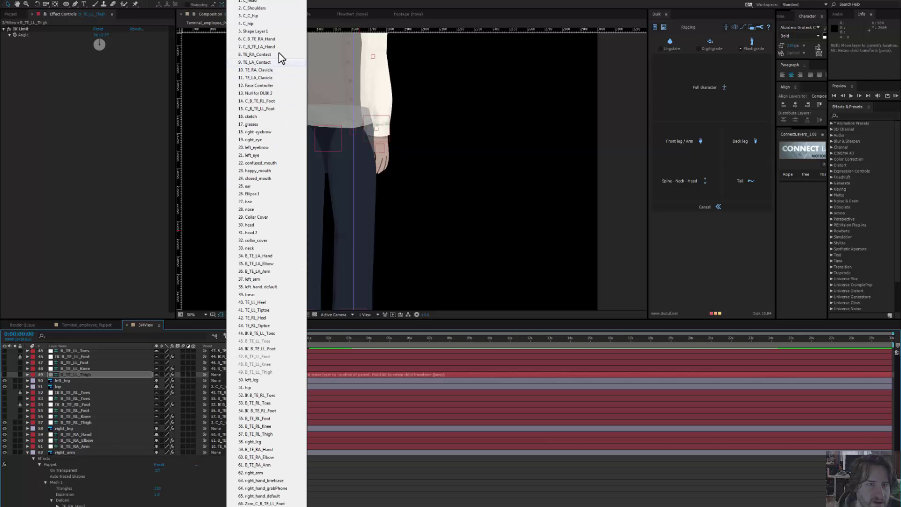
click(274, 23)
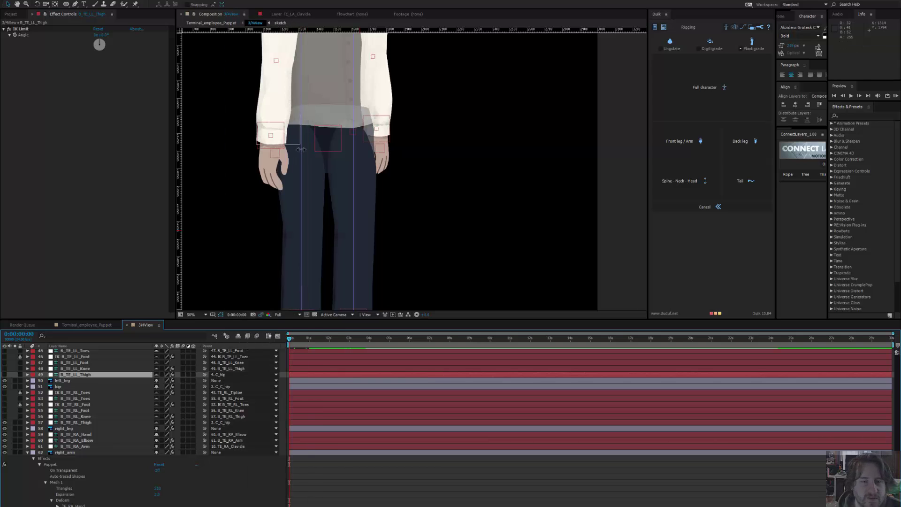
Step: Test the thigh parenting by moving the C_hip controller, and undo the move
drag(328, 139, 322, 148)
drag(313, 140, 310, 223)
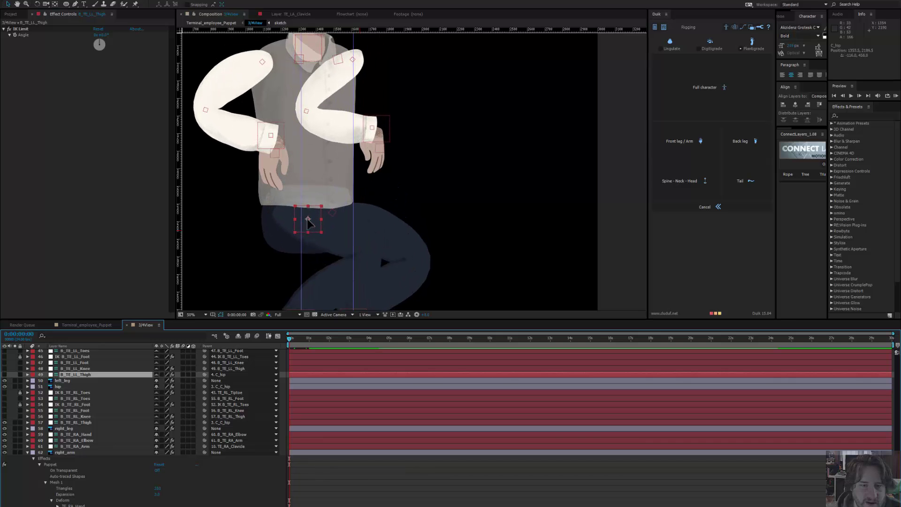
click(310, 223)
key(ctrl+z)
key(ctrl+z)
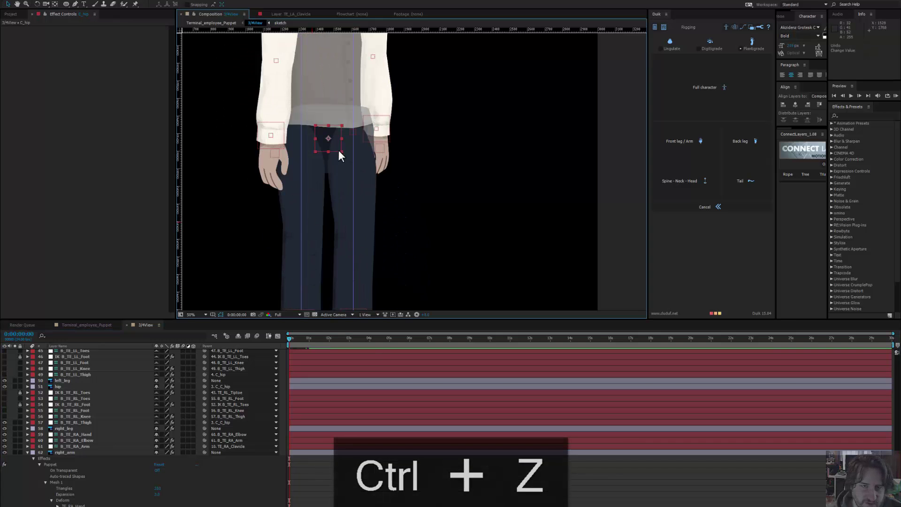
Step: Clear the vertical guides from the composition view
key(comma)
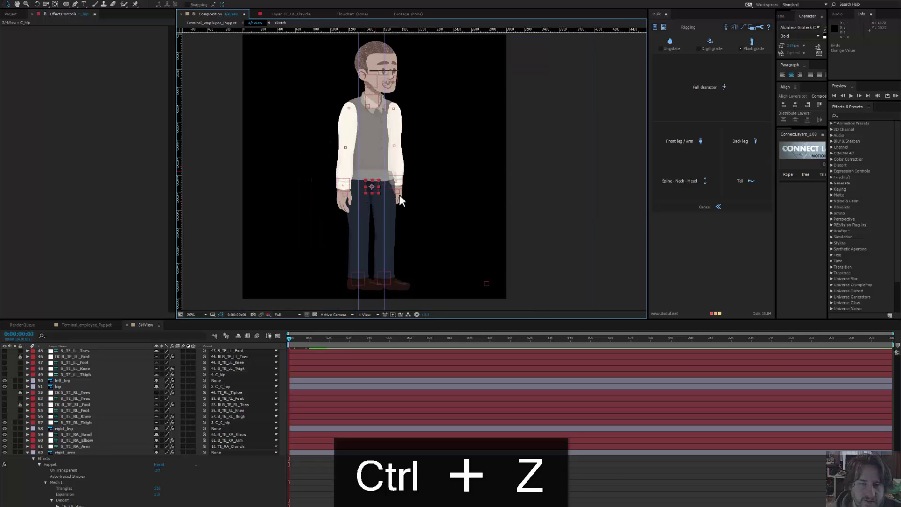
click(115, 3)
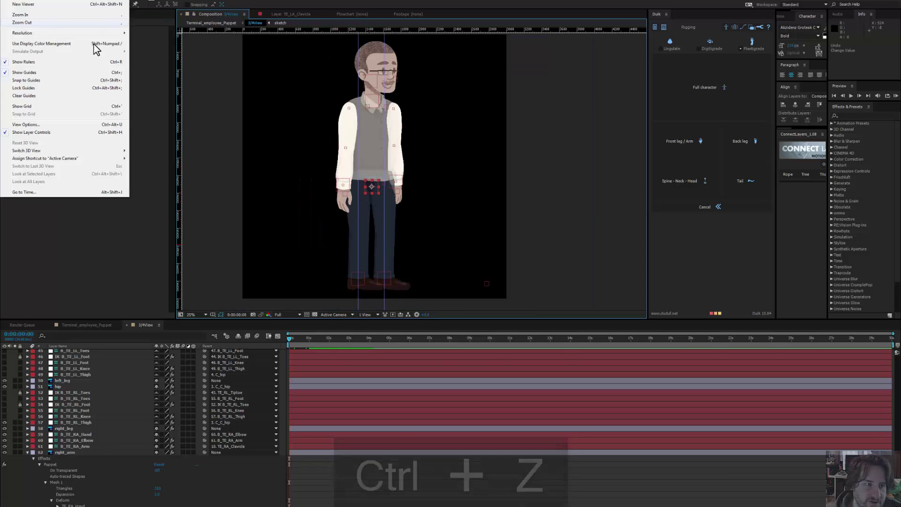
mouse_move(118, 2)
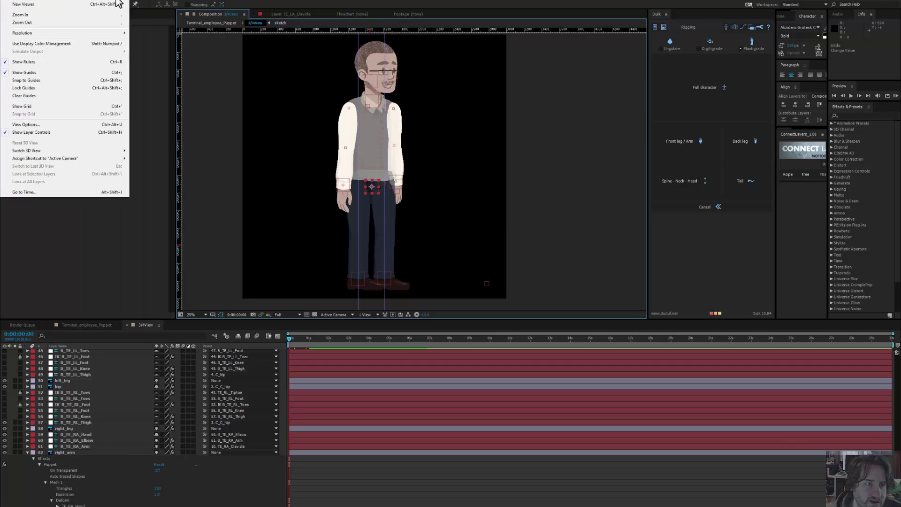
click(63, 81)
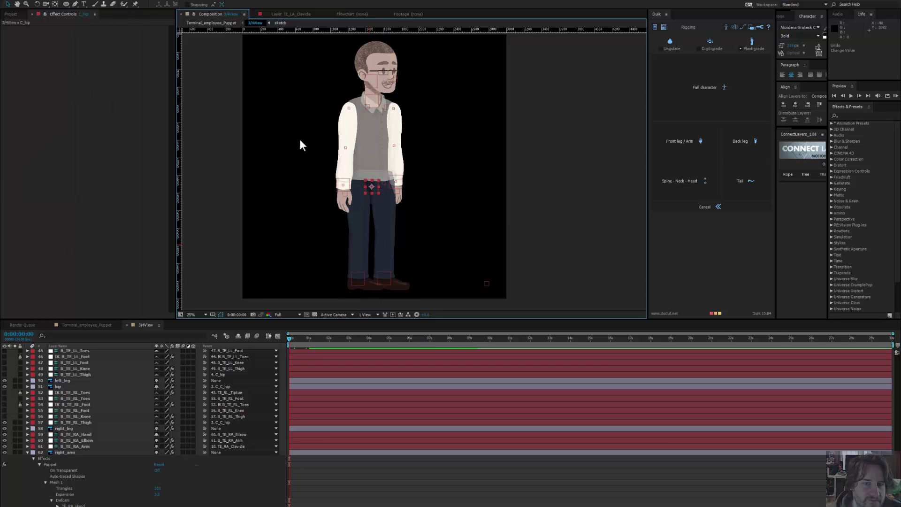
Step: Set the torso layer's opacity to 100%
key(period)
scroll(348, 157, up, 1)
click(333, 144)
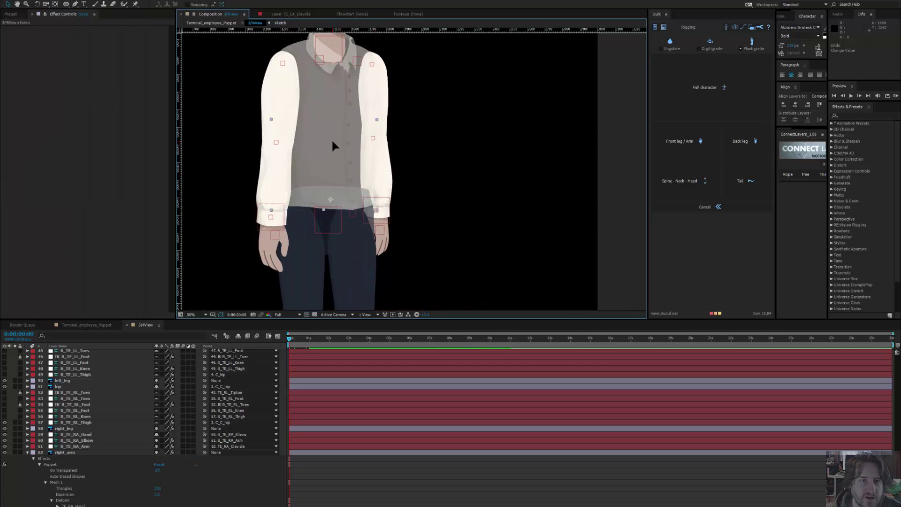
scroll(157, 398, up, 3)
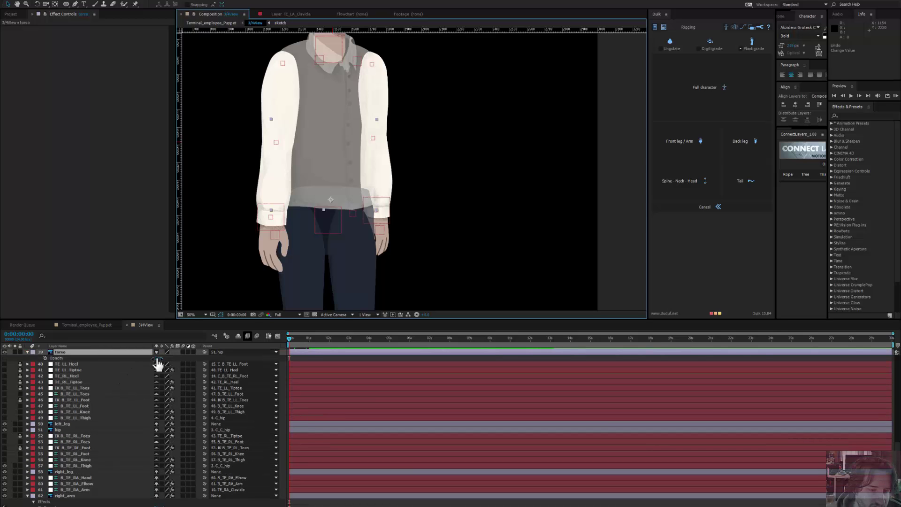
drag(158, 360, 303, 365)
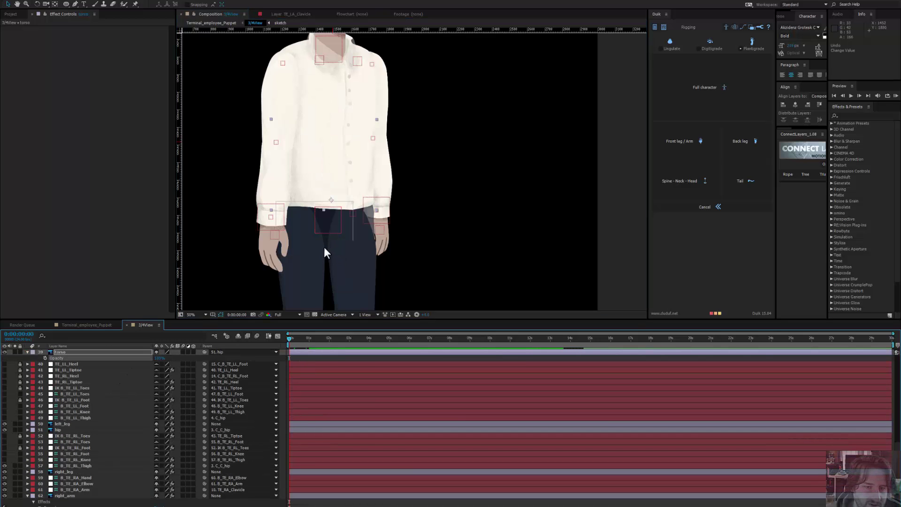
Step: Set the hip layer's opacity to 100%
click(360, 211)
key(t)
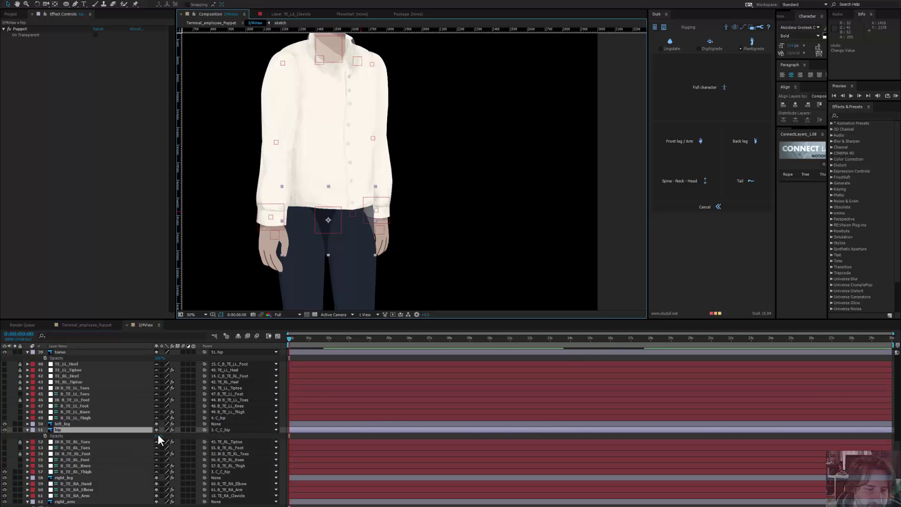
drag(159, 437, 197, 436)
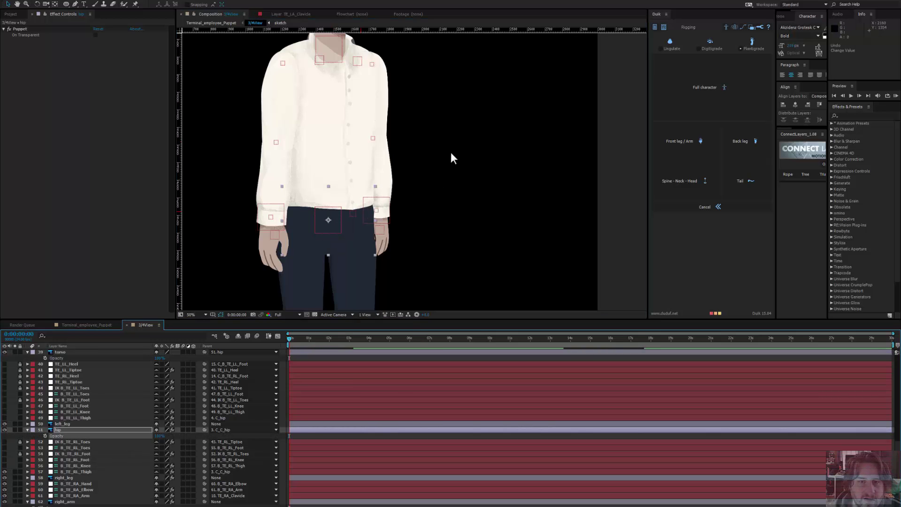
Step: Test the upper-body rig by moving and rotating the C_Shoulders controller, undoing each change
drag(450, 152, 425, 196)
drag(327, 89, 308, 92)
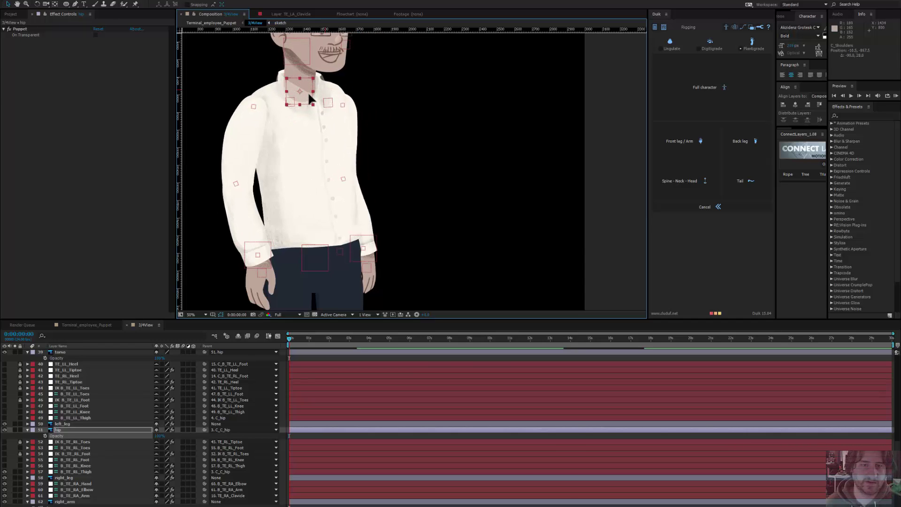
key(ctrl+z)
key(ctrl+z)
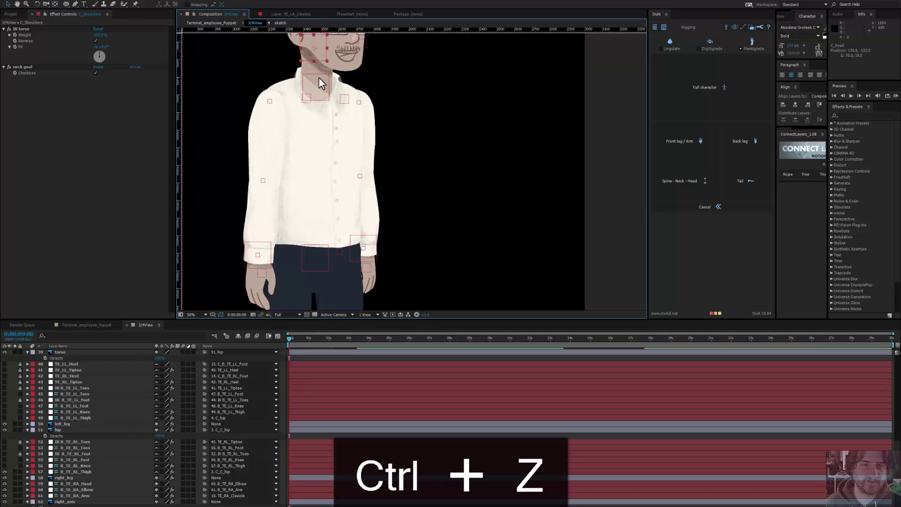
drag(322, 81, 325, 67)
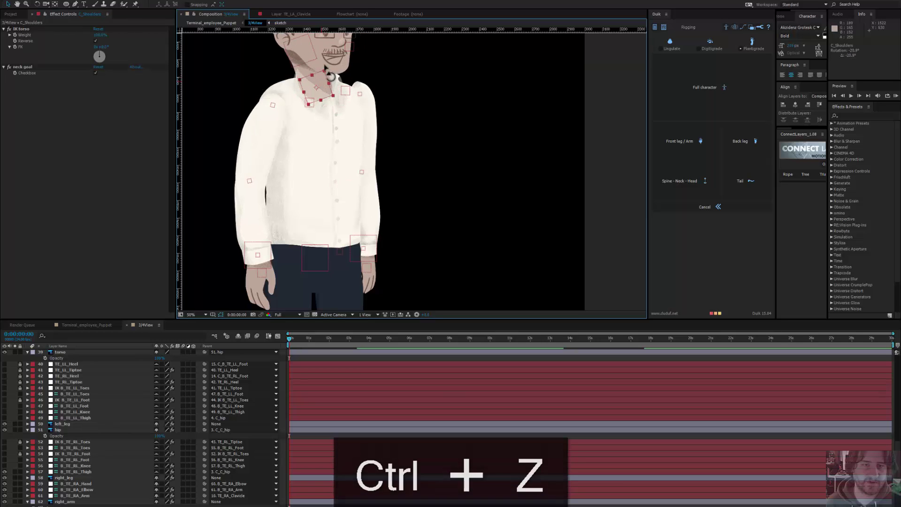
key(ctrl+z)
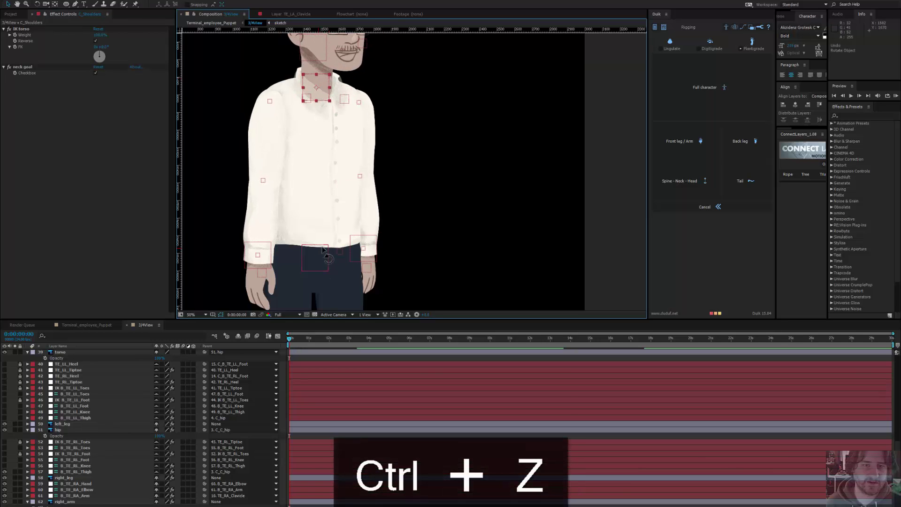
Step: Test the hip controller and move C_Shoulders once more, undoing both changes
mouse_move(322, 248)
mouse_down()
mouse_move(316, 261)
mouse_move(326, 249)
mouse_move(322, 230)
mouse_move(326, 242)
mouse_up()
key(ctrl+z)
mouse_move(316, 89)
mouse_down()
mouse_move(328, 92)
mouse_move(293, 90)
mouse_move(307, 95)
mouse_move(323, 84)
mouse_move(314, 90)
mouse_up()
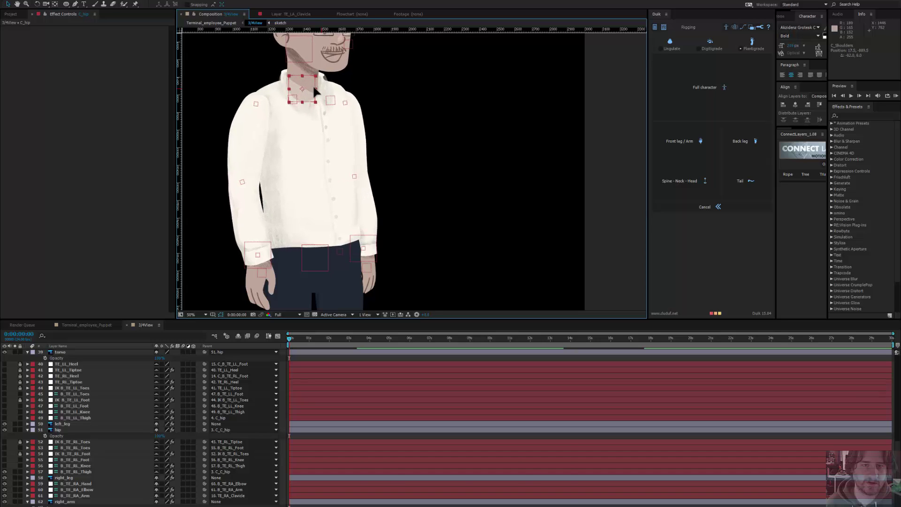
key(ctrl+z)
Step: Parent the Zero_TE_LA_Clavicle and Zero_TE_RA_Clavicle layers to the torso layer
click(270, 101)
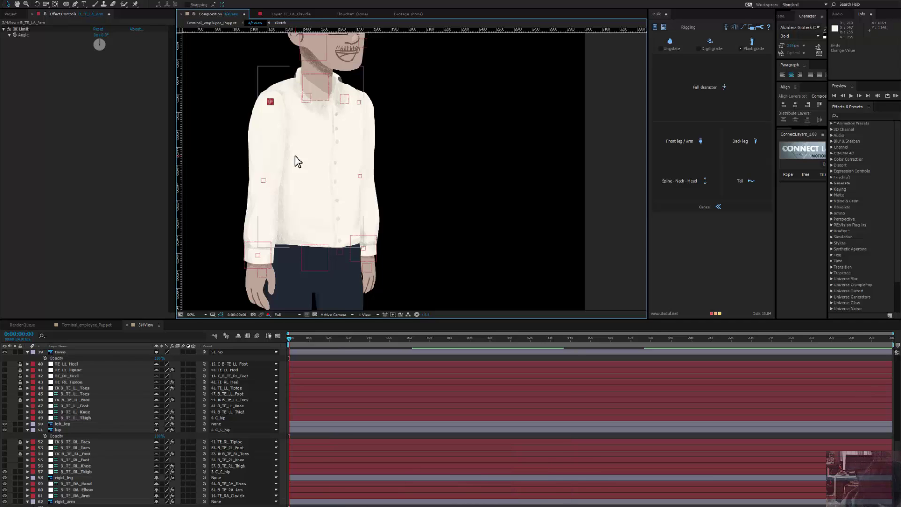
drag(347, 127, 342, 140)
scroll(113, 440, down, 1)
scroll(114, 441, down, 5)
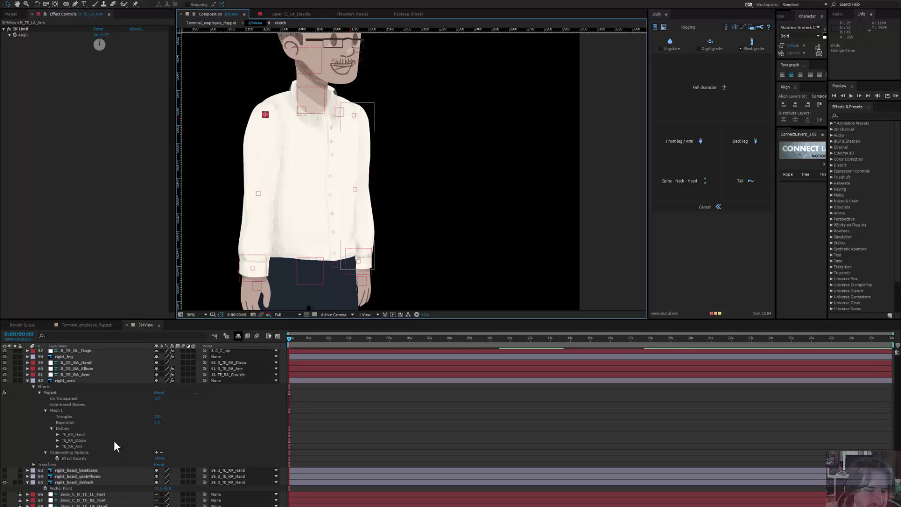
key(ctrl+z)
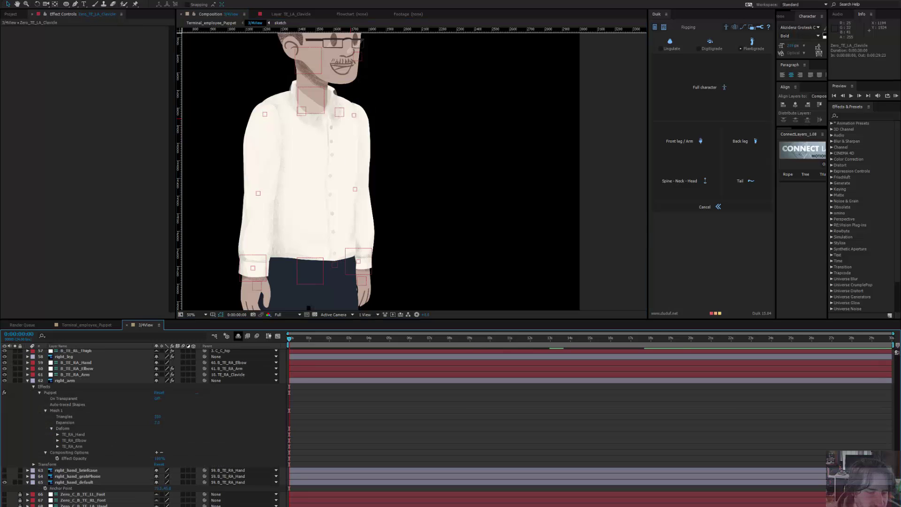
click(227, 506)
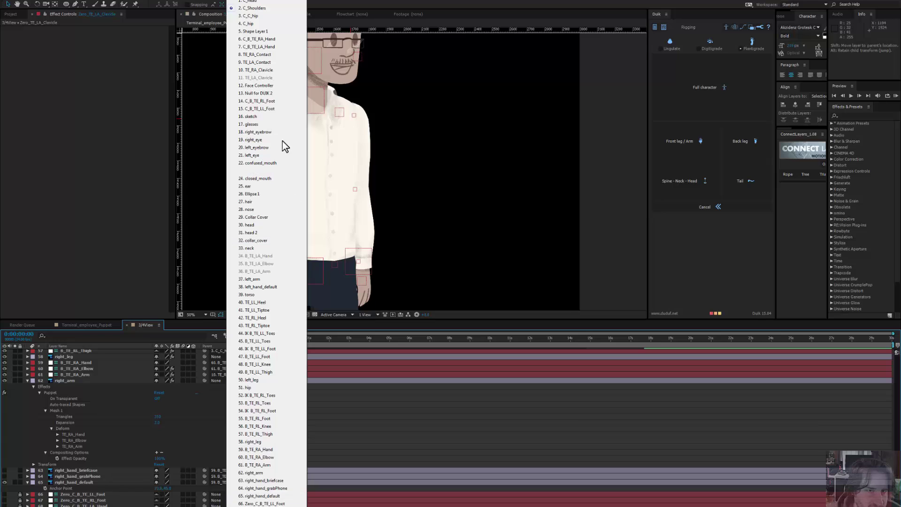
click(271, 294)
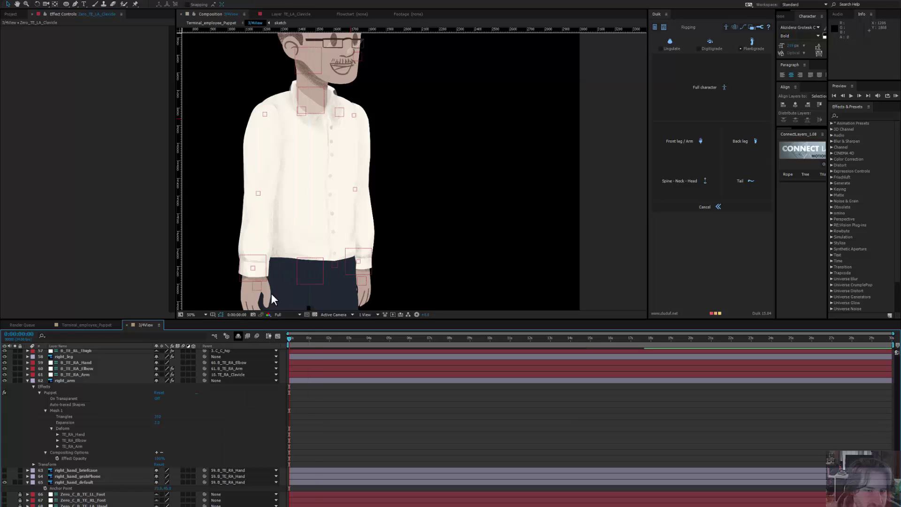
Step: Test the new clavicle parenting by moving C_hip and moving and rotating C_Shoulders, undoing each change
drag(313, 267, 300, 280)
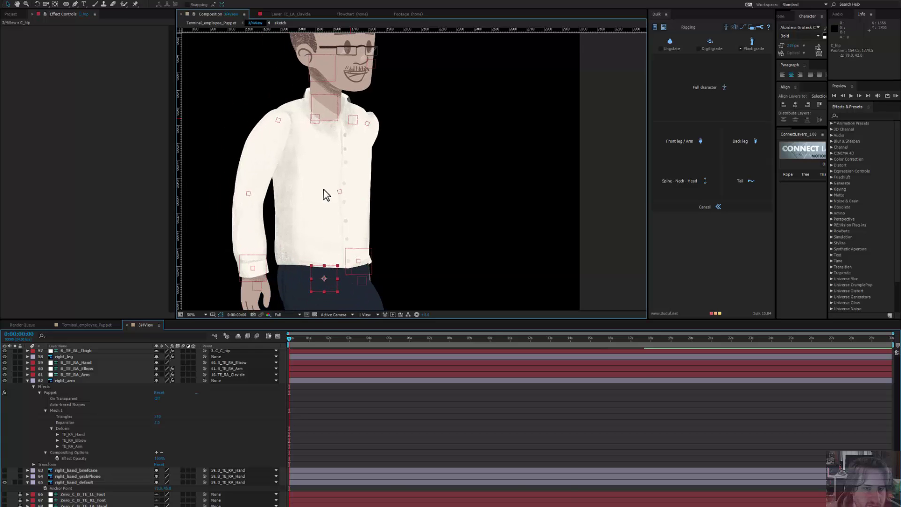
key(ctrl+z)
mouse_move(313, 98)
mouse_down()
mouse_move(306, 102)
mouse_move(347, 123)
mouse_move(299, 125)
mouse_move(320, 133)
mouse_move(337, 116)
mouse_move(320, 120)
mouse_move(320, 97)
mouse_up()
key(ctrl+z)
key(w)
key(ctrl+z)
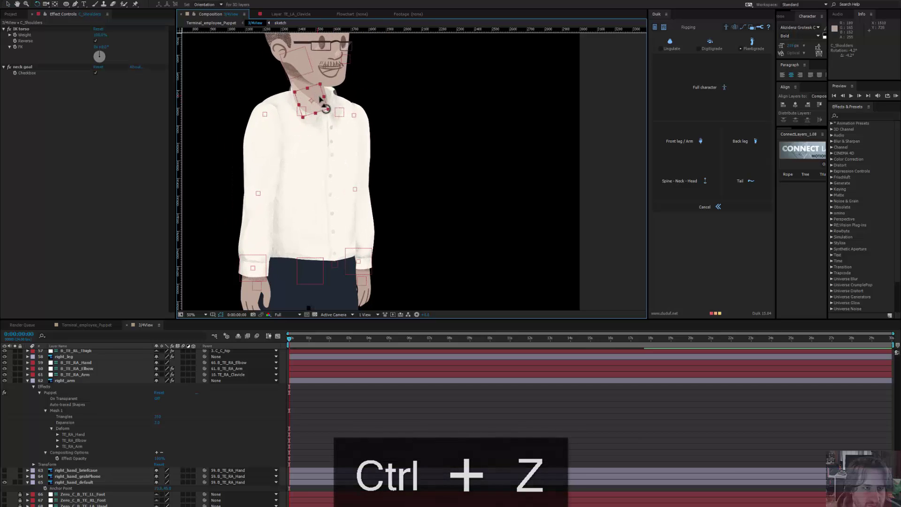
key(ctrl+z)
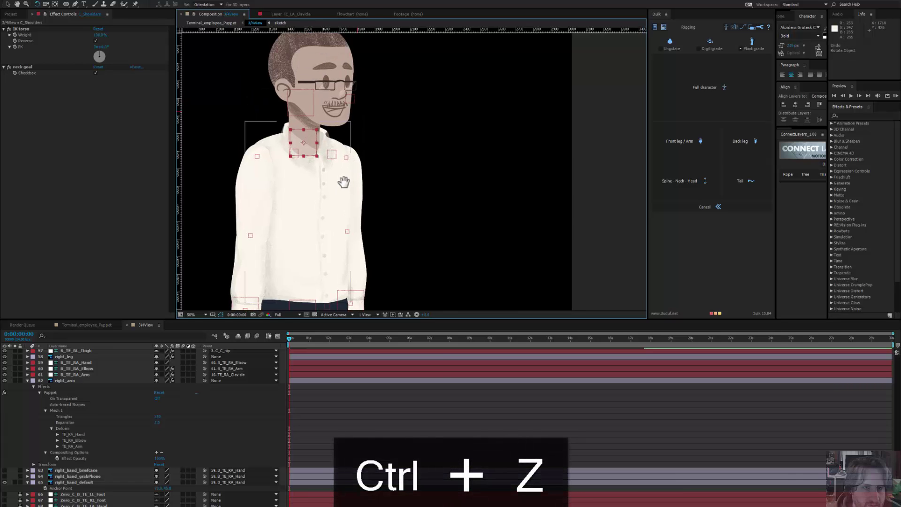
Step: Test the head controller's rotation and move the Face Controller, undoing both changes
drag(307, 129, 350, 129)
key(ctrl+z)
key(v)
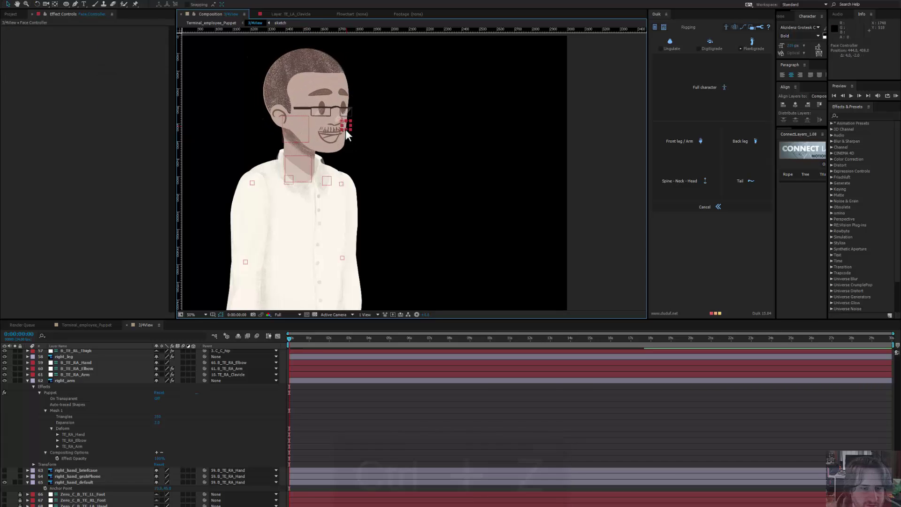
key(ctrl+z)
Step: Examine the Face Controller layer's parent and scale along with the character's face up close
scroll(105, 438, up, 8)
scroll(106, 438, up, 10)
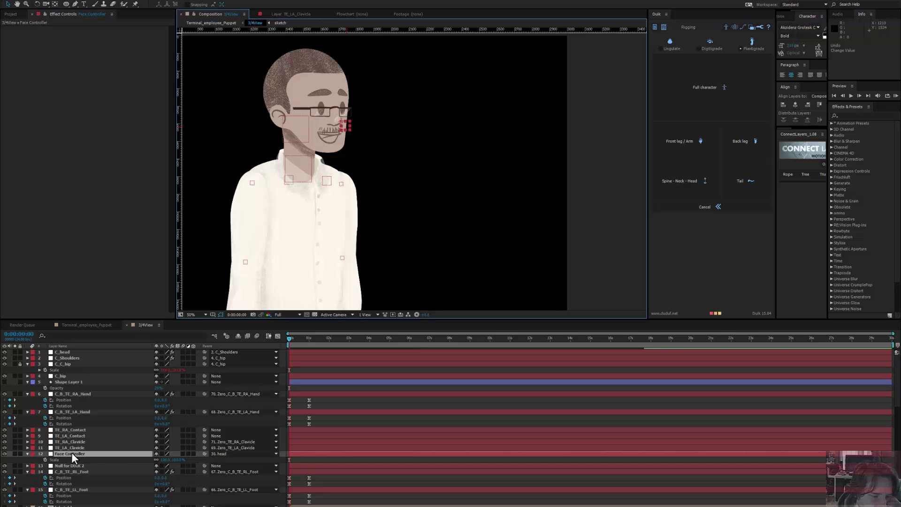
scroll(71, 452, down, 2)
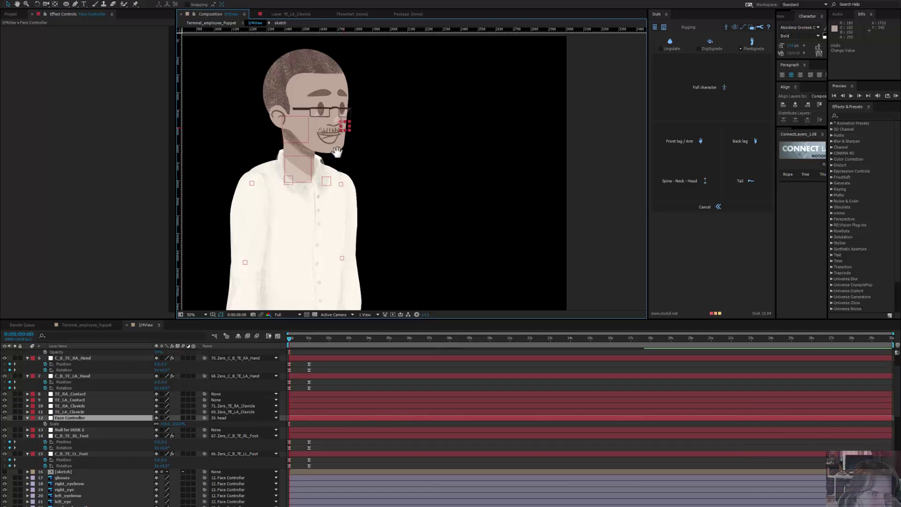
drag(336, 152, 342, 172)
scroll(341, 171, up, 2)
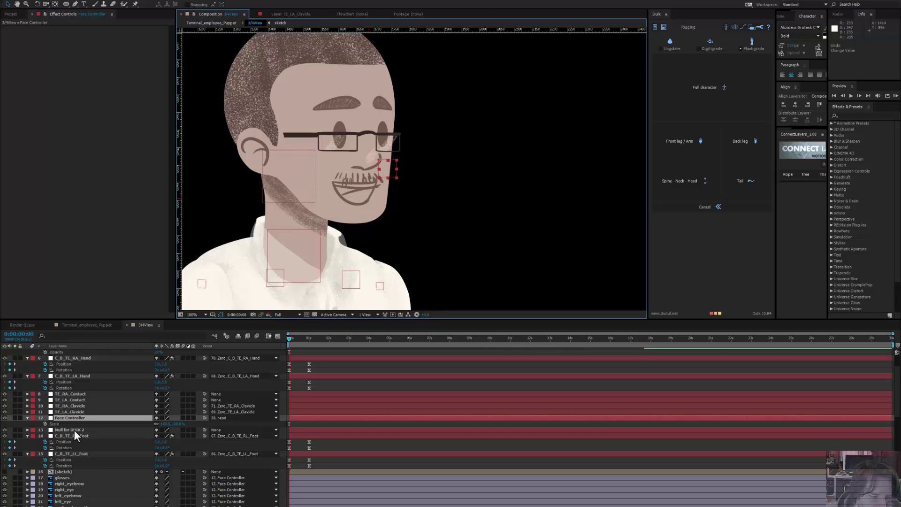
scroll(74, 430, up, 2)
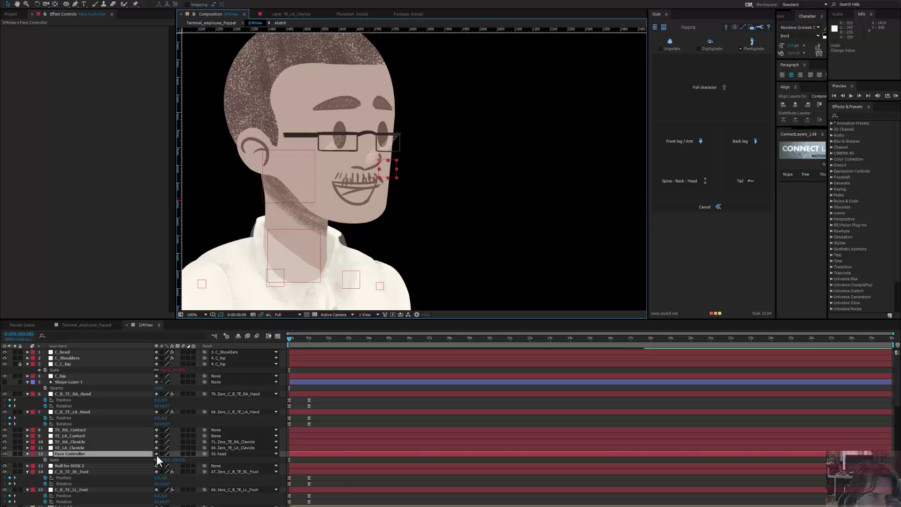
Step: Switch to Photoshop and save Terminal_employee_Puppet as a JPEG at Maximum quality, replacing the existing JPEG file
key(alt+Tab)
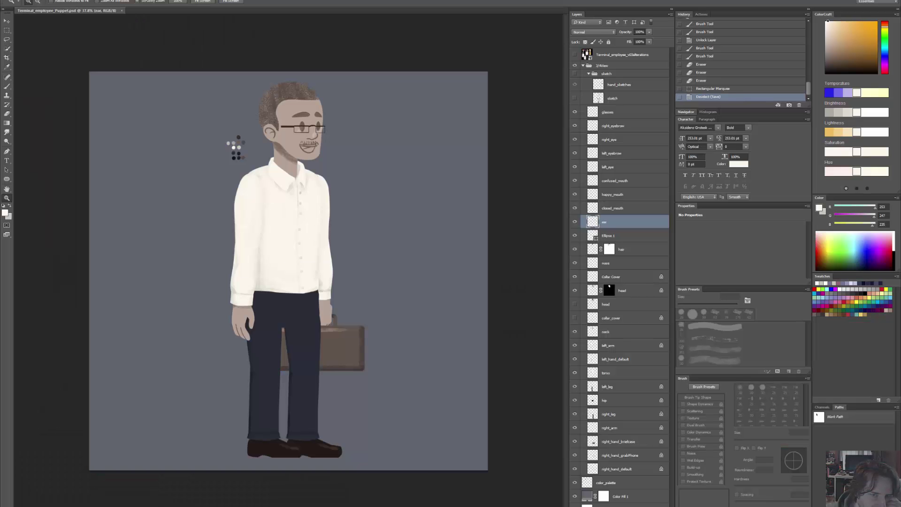
click(19, 1)
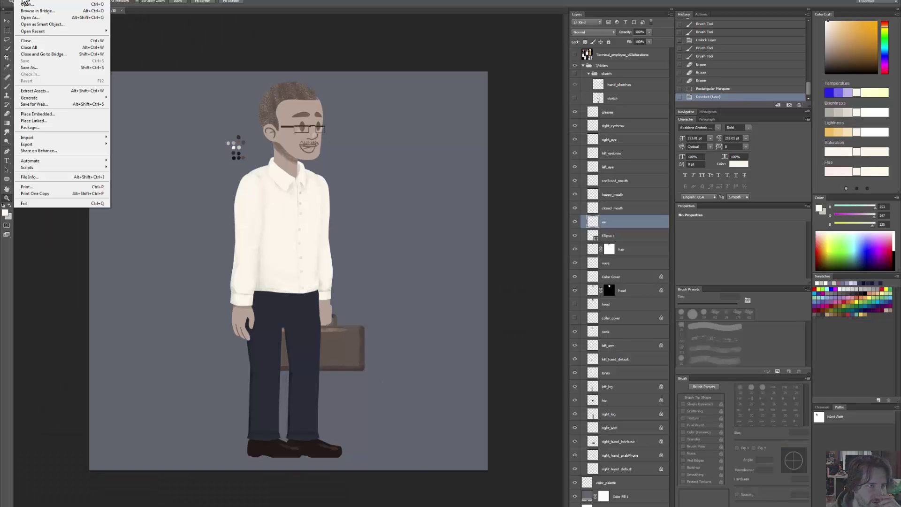
click(28, 71)
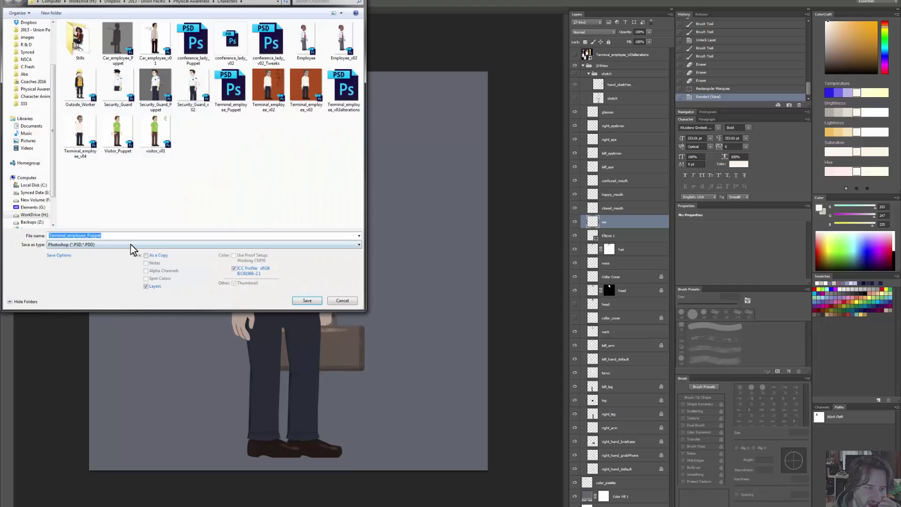
click(130, 244)
click(95, 299)
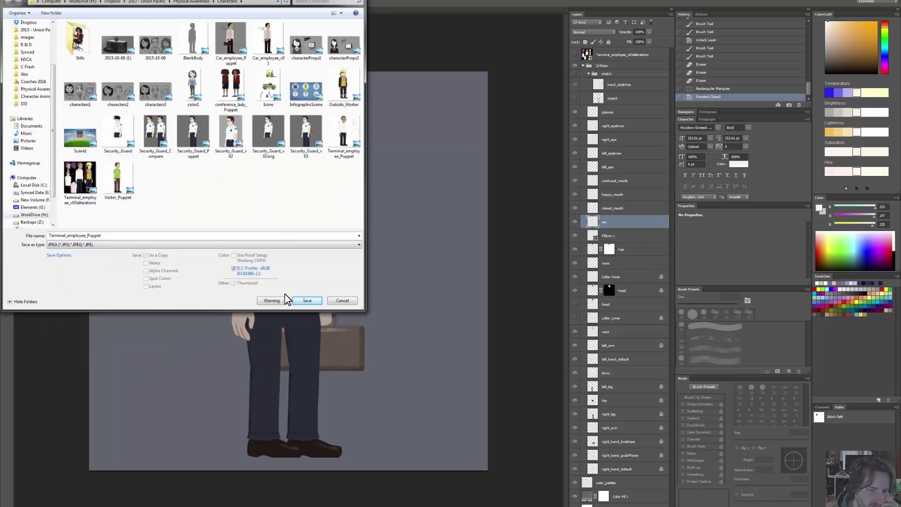
click(309, 303)
click(467, 263)
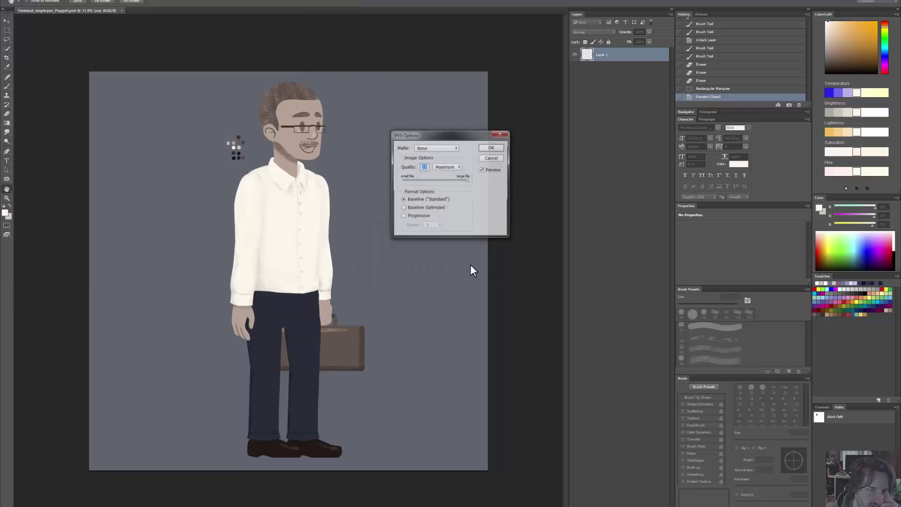
click(490, 148)
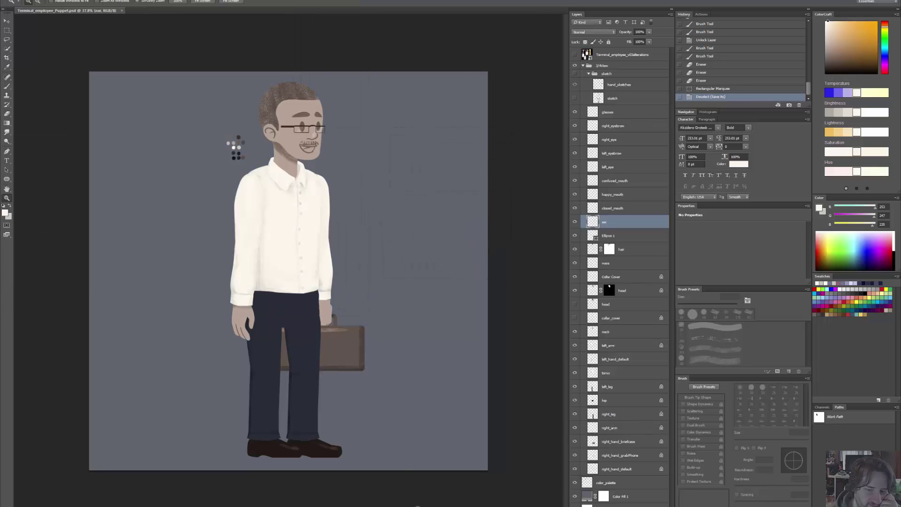
Step: Switch to After Effects and import the Terminal_employee_Puppet JPEG as footage at the project's root level
click(439, 504)
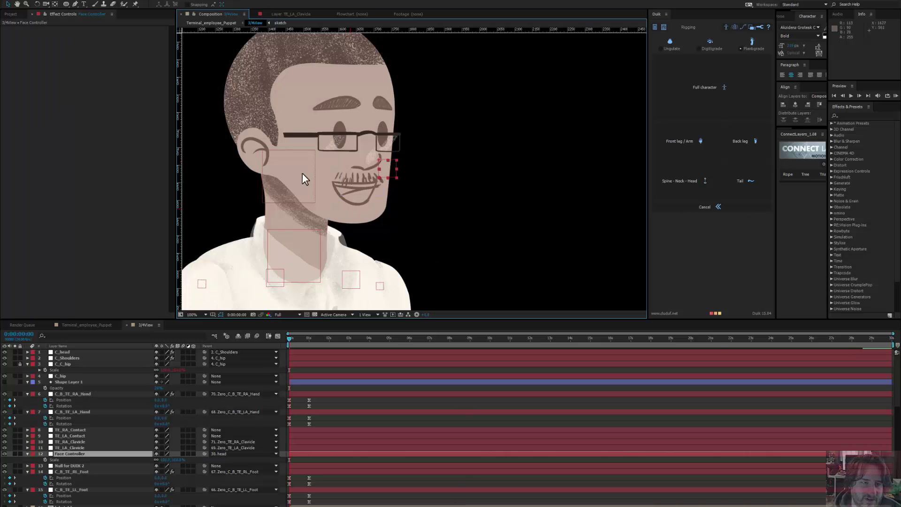
click(30, 15)
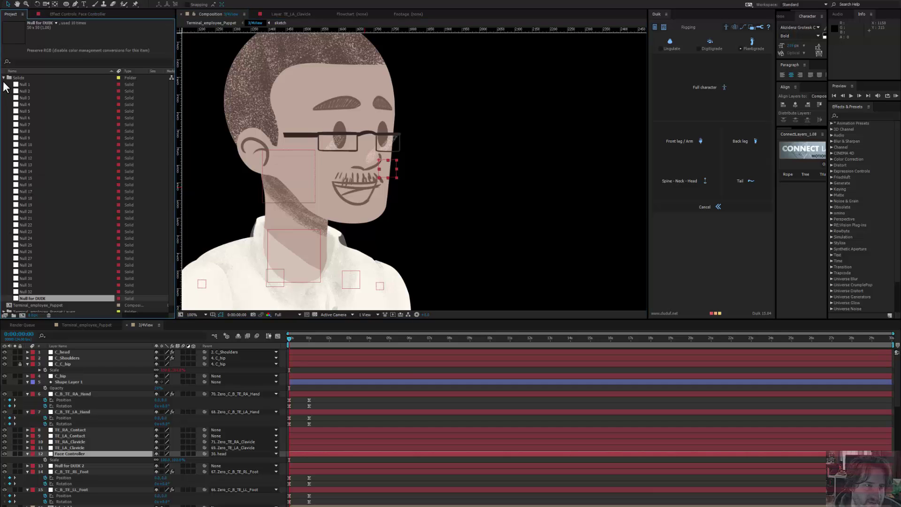
click(4, 78)
right_click(24, 141)
mouse_move(47, 180)
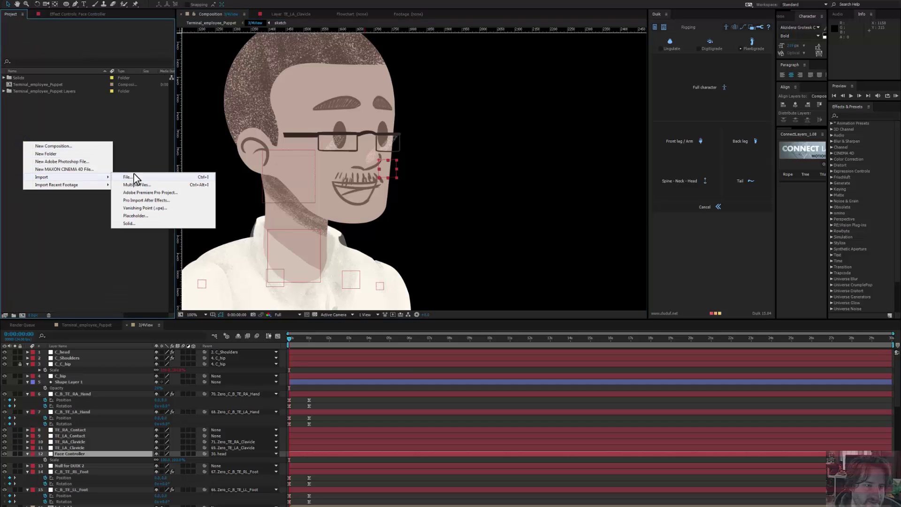
click(133, 174)
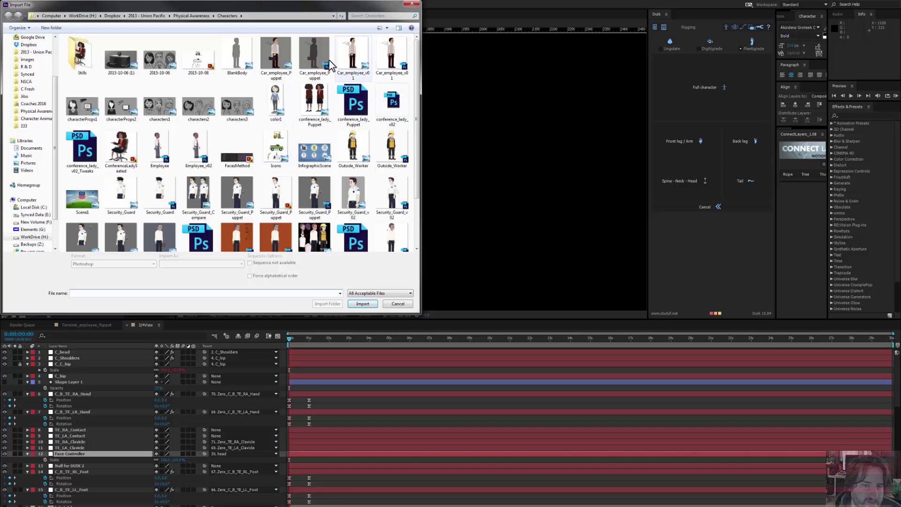
click(160, 234)
scroll(154, 232, down, 1)
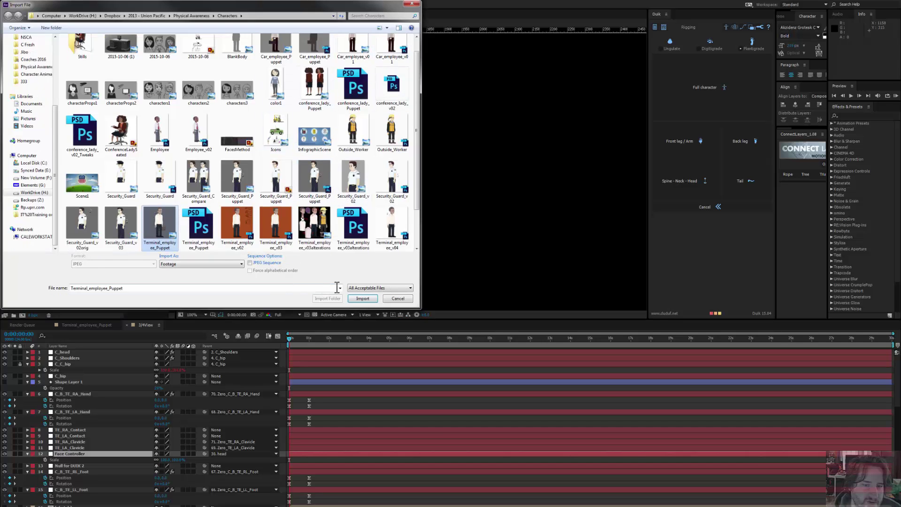
click(361, 300)
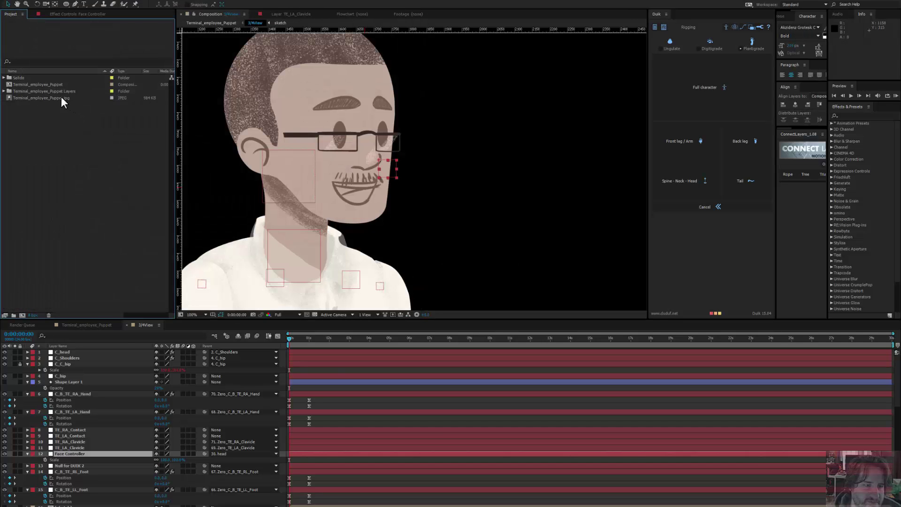
Step: Add Terminal_employee_Puppet.jpg to the 3/4View composition between the Collar Cover and head layers, and open its opacity for editing
click(61, 98)
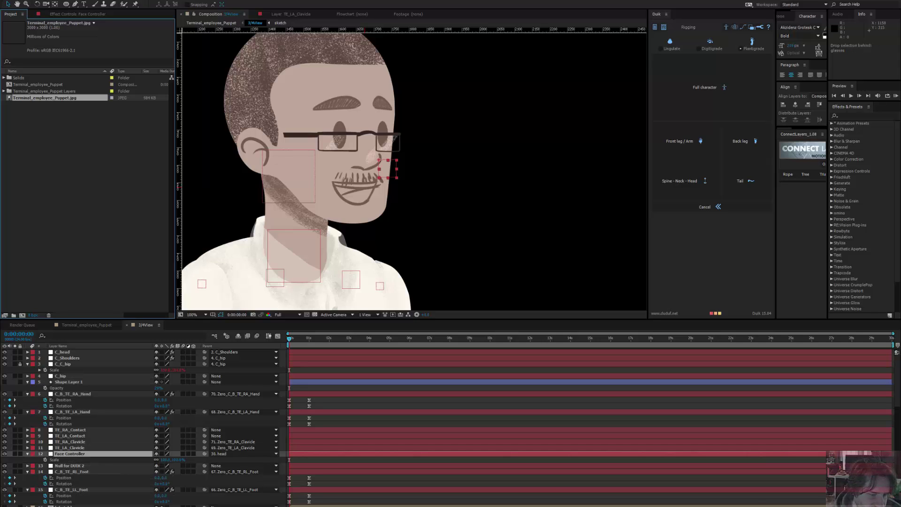
scroll(137, 472, down, 7)
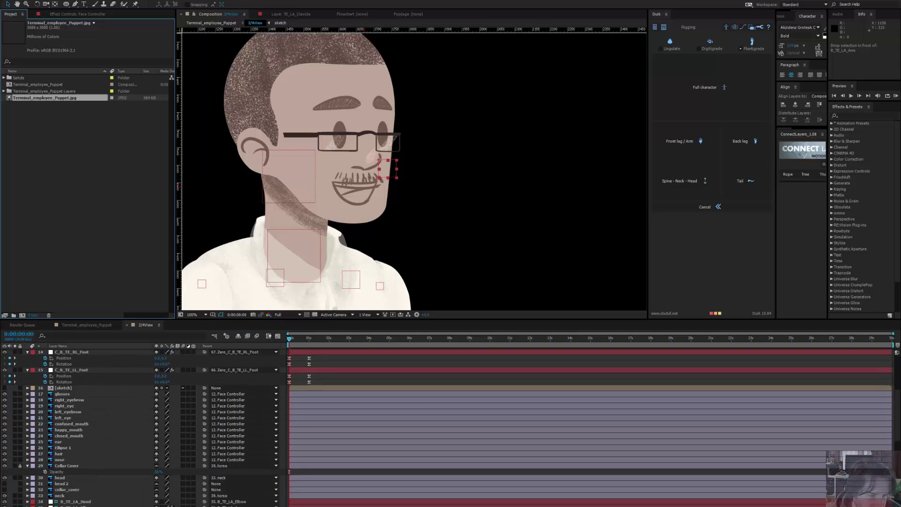
drag(136, 472, 139, 462)
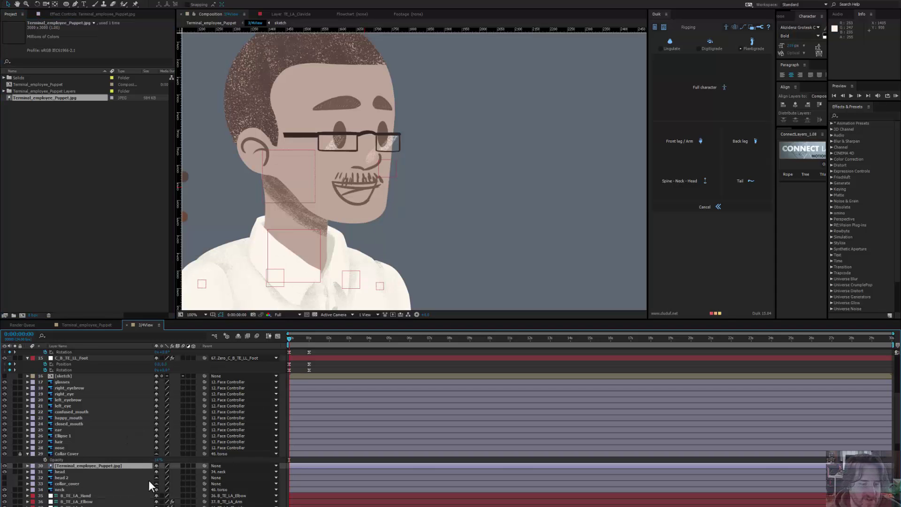
key(t)
click(160, 472)
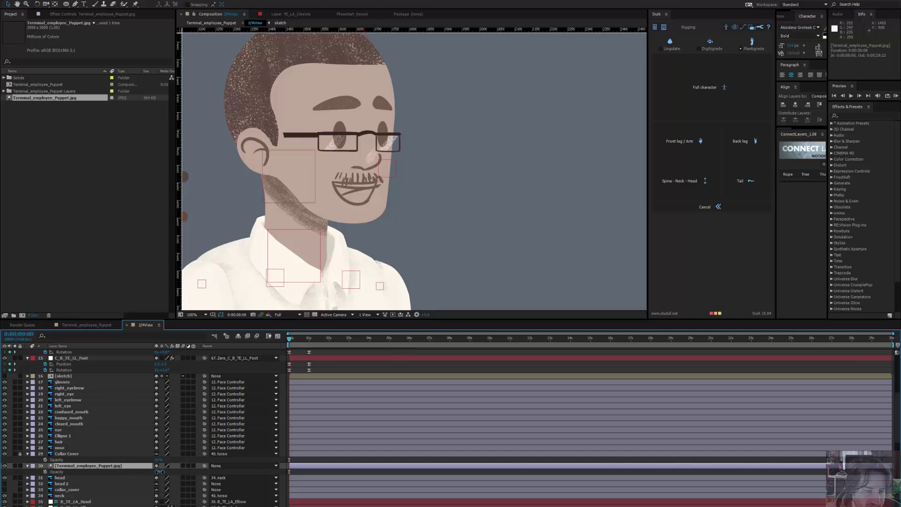
Step: Set the opacity of the Terminal_employee_Puppet.jpg layer to 50% and lock the layer
text(50)
key(Return)
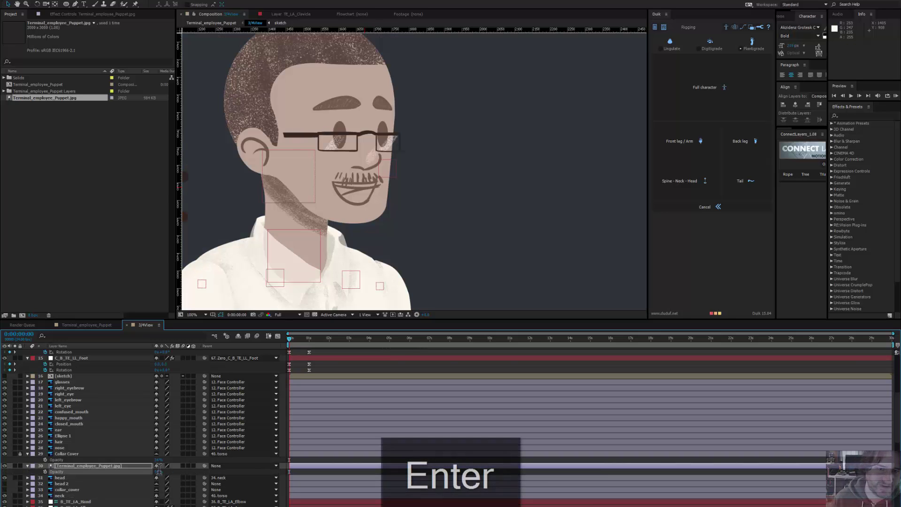
click(19, 465)
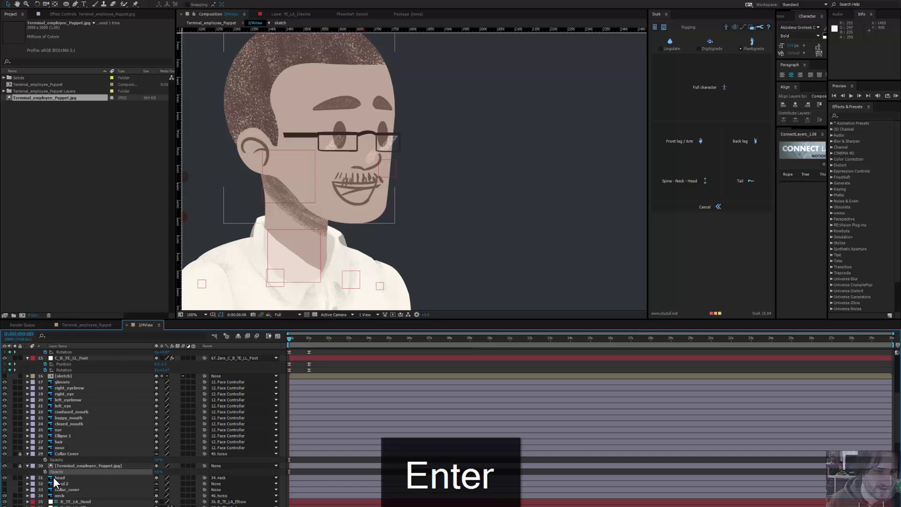
Step: Test the face rig by moving the Face Controller, undo the move, and delete the Ellipse 1 layer
mouse_move(390, 162)
mouse_down()
mouse_move(363, 168)
mouse_move(387, 144)
mouse_move(393, 169)
mouse_up()
key(ctrl+z)
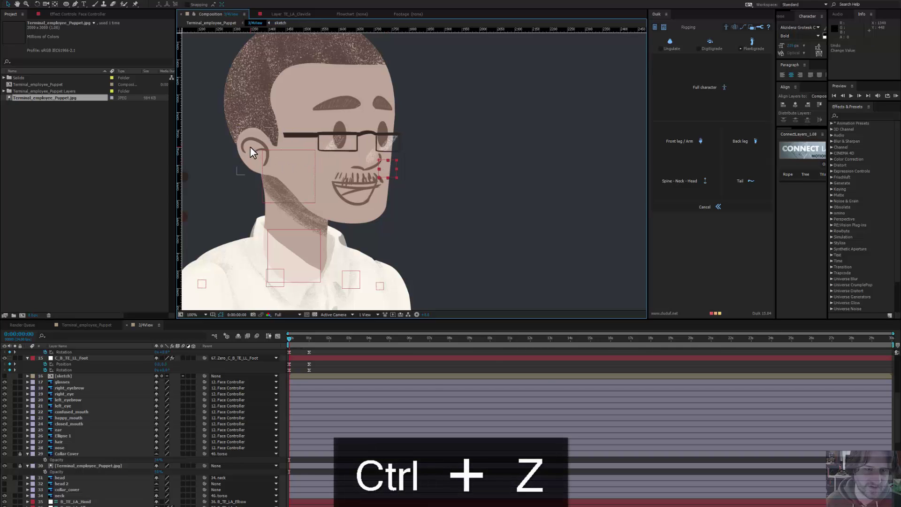
click(252, 69)
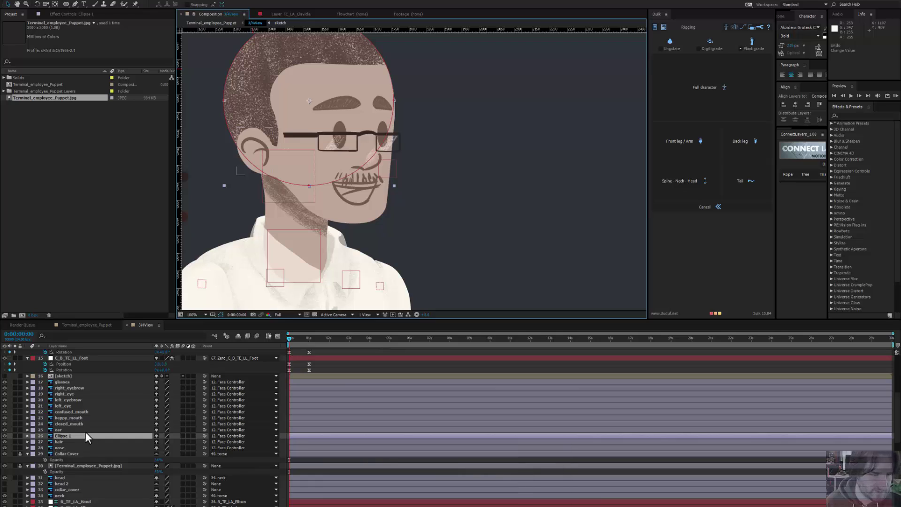
click(3, 436)
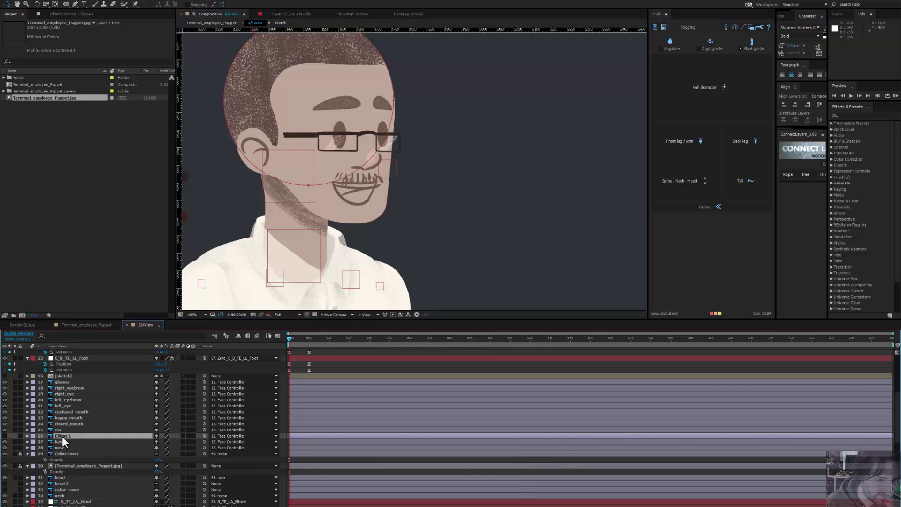
key(Delete)
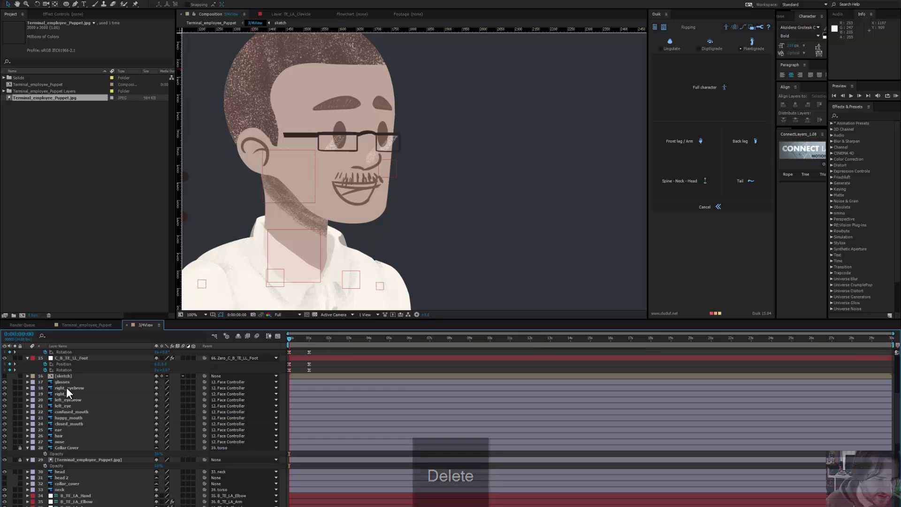
Step: Parent the hair layer to the head layer and lock the hair layer against accidental moves
click(58, 435)
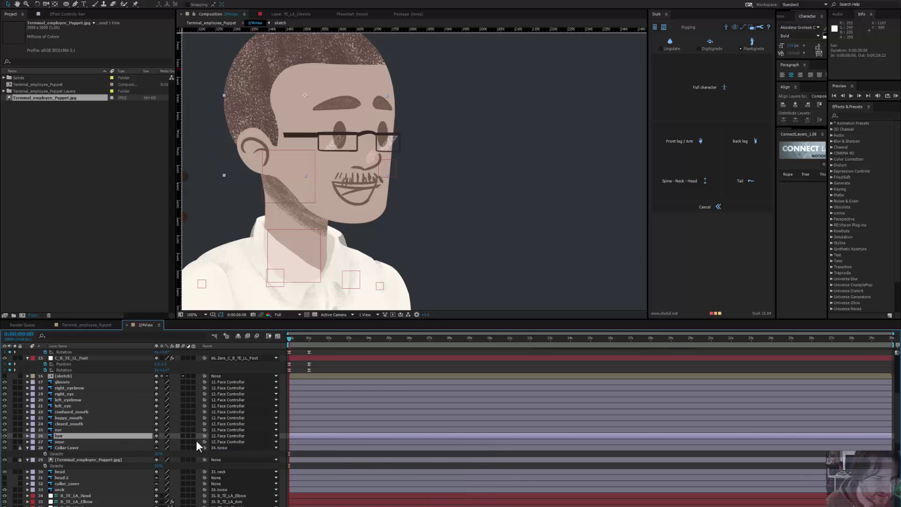
click(226, 437)
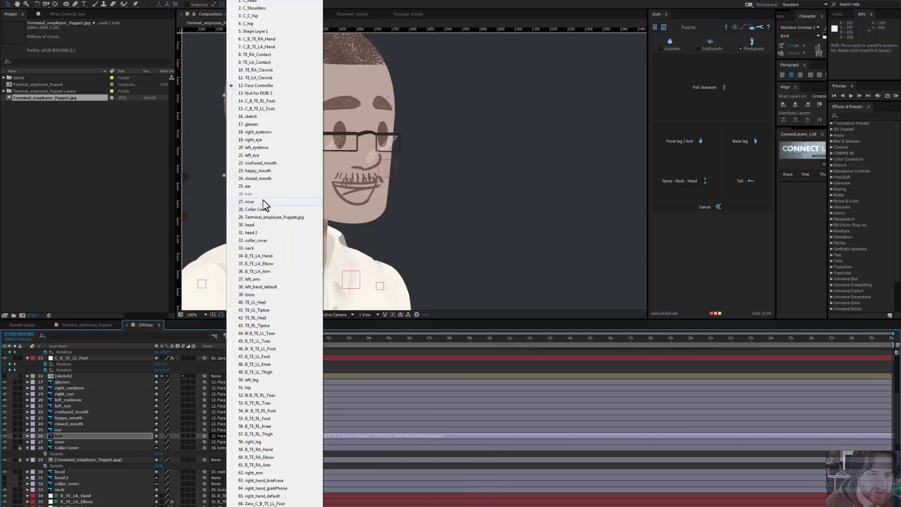
click(257, 225)
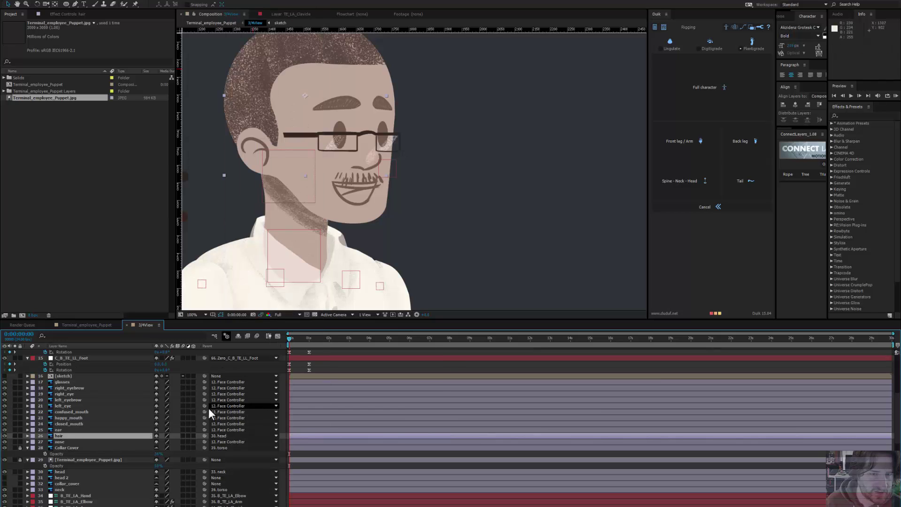
drag(386, 170, 381, 170)
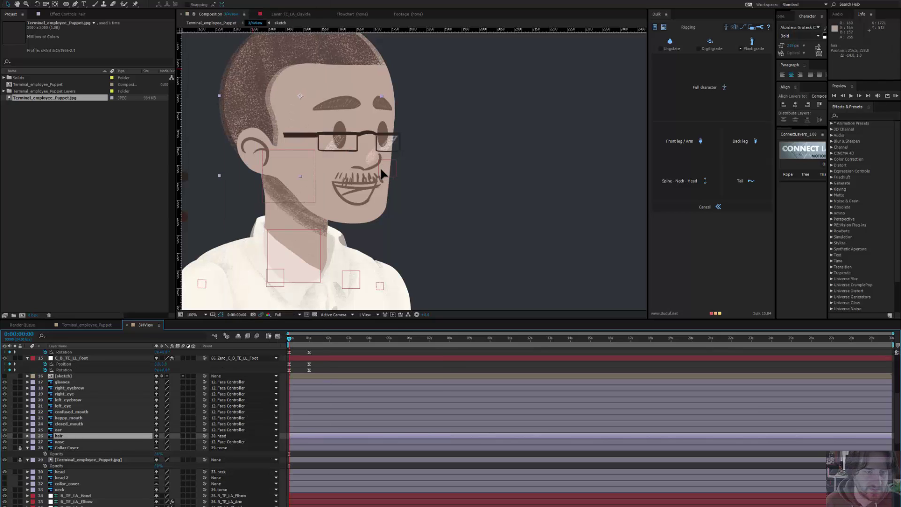
key(ctrl+z)
click(20, 435)
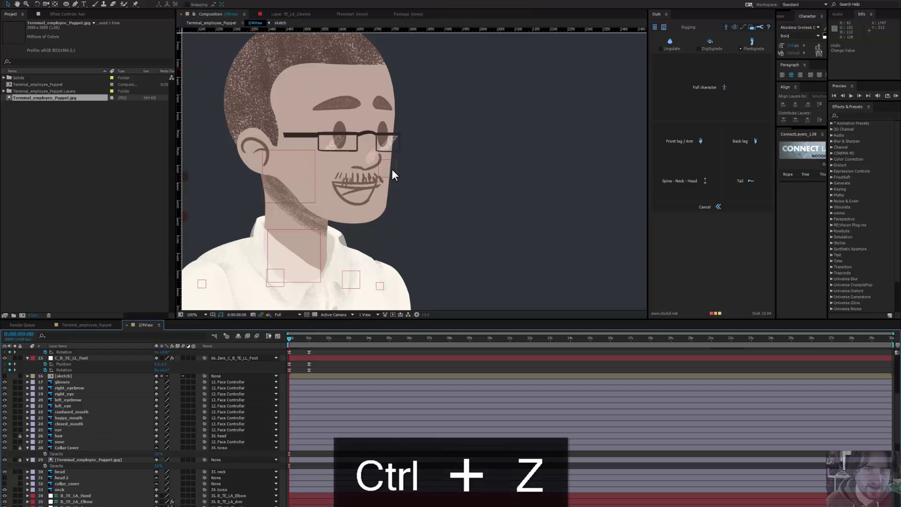
drag(392, 169, 391, 168)
key(ctrl+z)
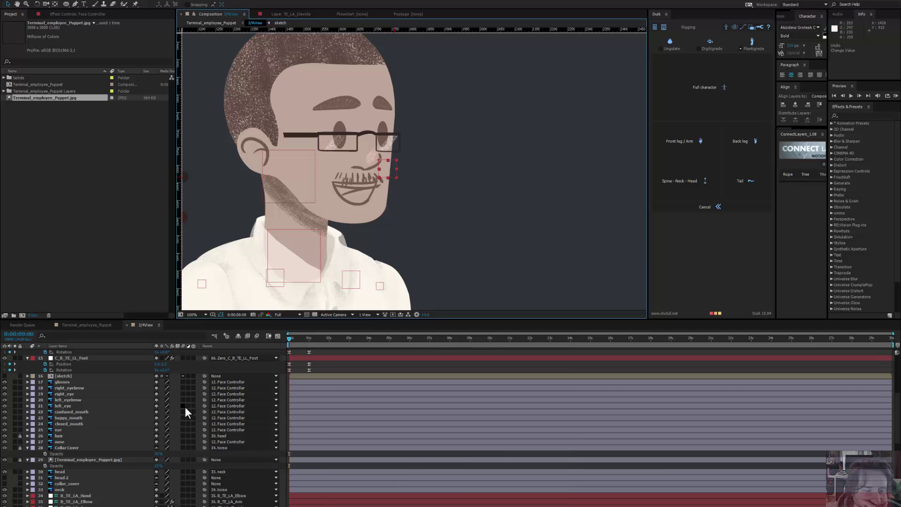
Step: Switch to Windows Explorer and open the After Effects Files folder of the Physical Awareness project
click(75, 506)
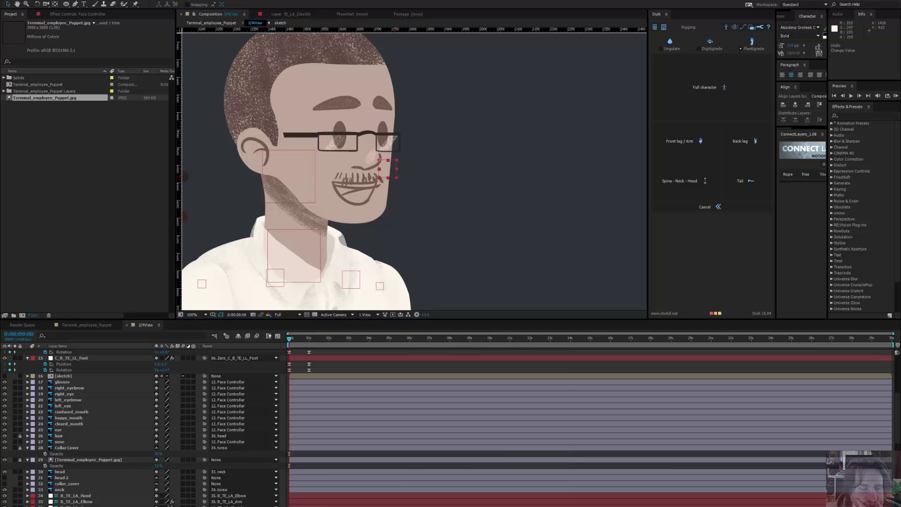
click(199, 493)
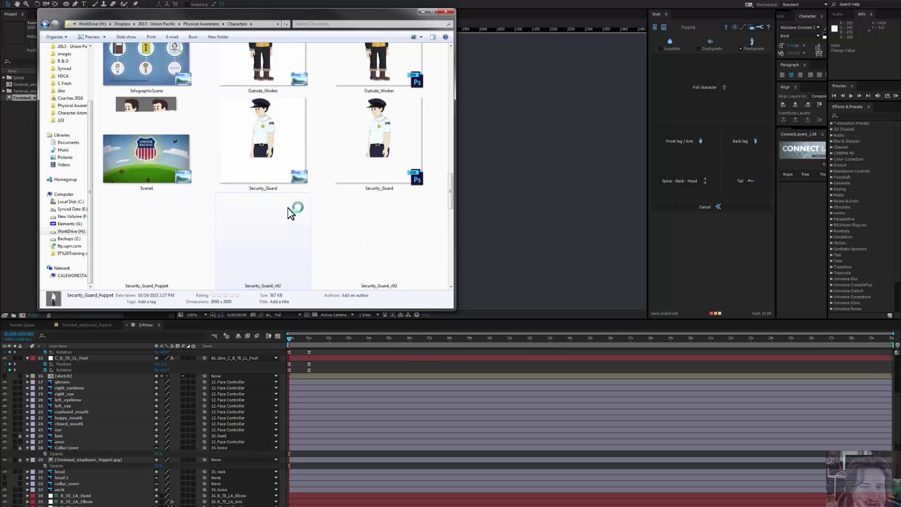
scroll(291, 214, up, 10)
scroll(289, 212, up, 5)
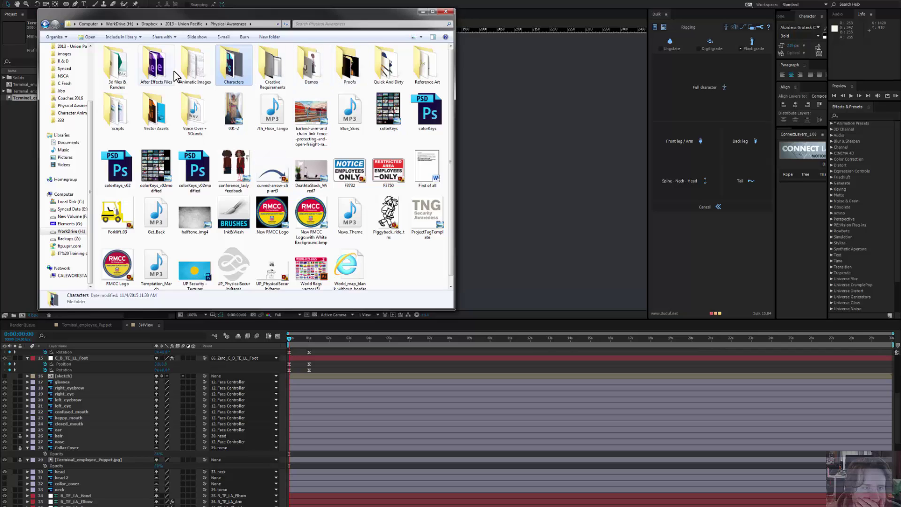
double_click(156, 65)
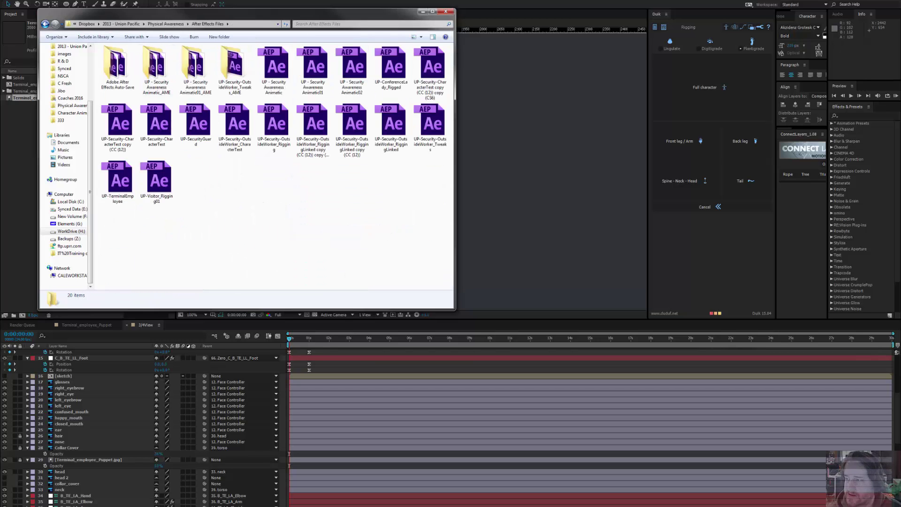
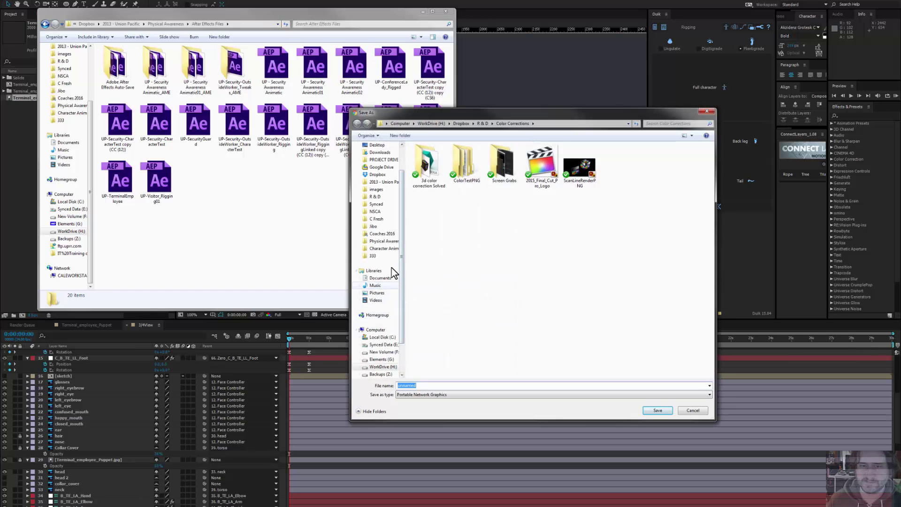
Step: Save the reference image as a PNG named unnamed in the Physical Awareness project's After Effects Files folder
click(384, 241)
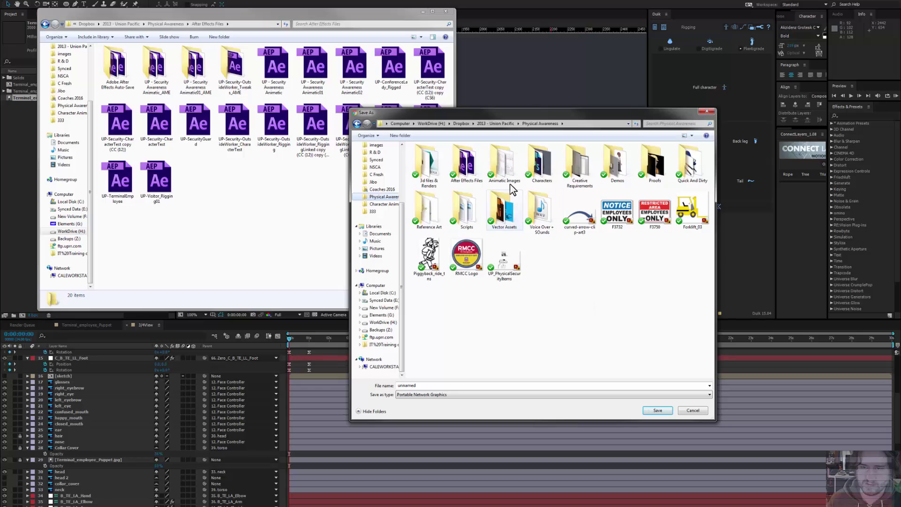
double_click(467, 164)
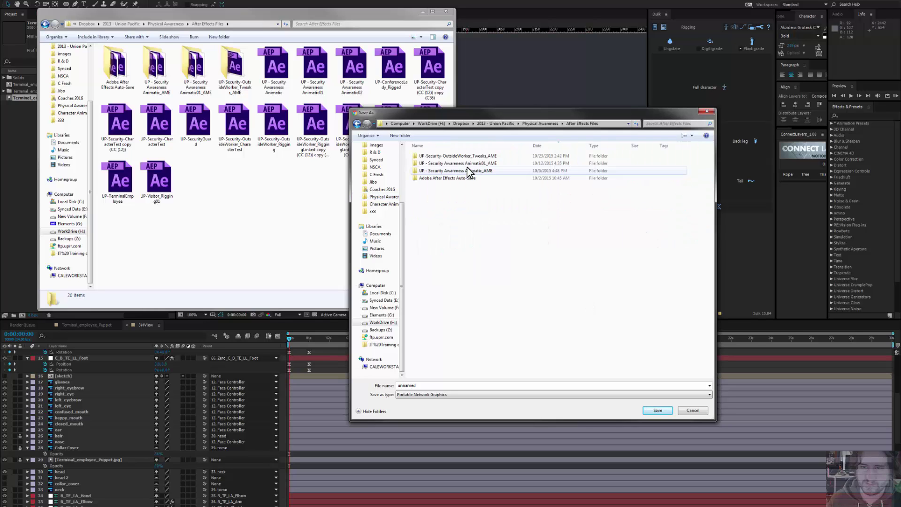
click(660, 409)
Step: Open the unnamed image, examine the Face Controller position expression, move the viewer aside and return to After Effects
click(279, 88)
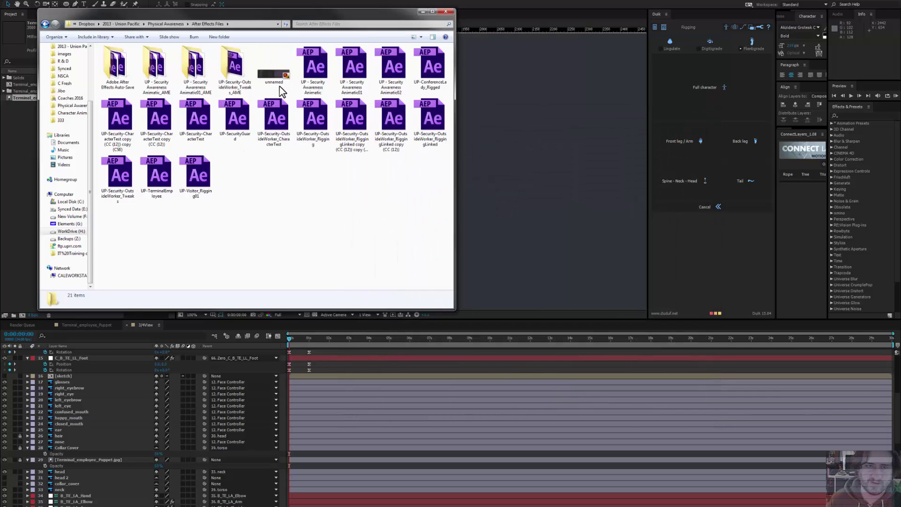
double_click(279, 82)
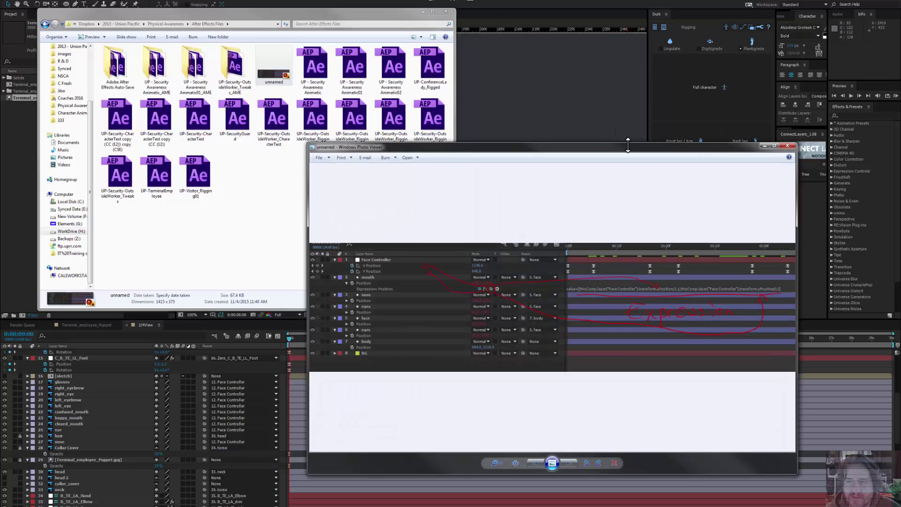
drag(628, 147, 438, 99)
scroll(447, 238, up, 5)
drag(447, 238, 322, 258)
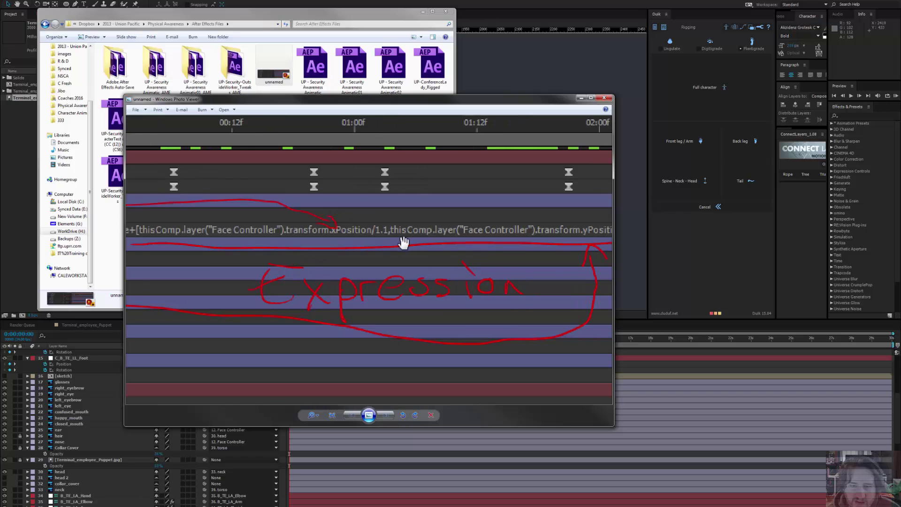
scroll(402, 242, down, 5)
scroll(422, 260, up, 2)
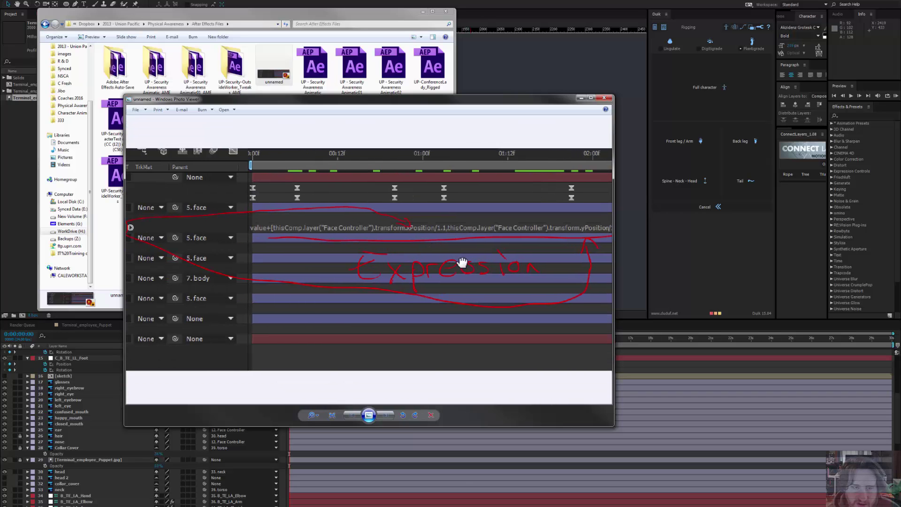
drag(462, 262, 426, 254)
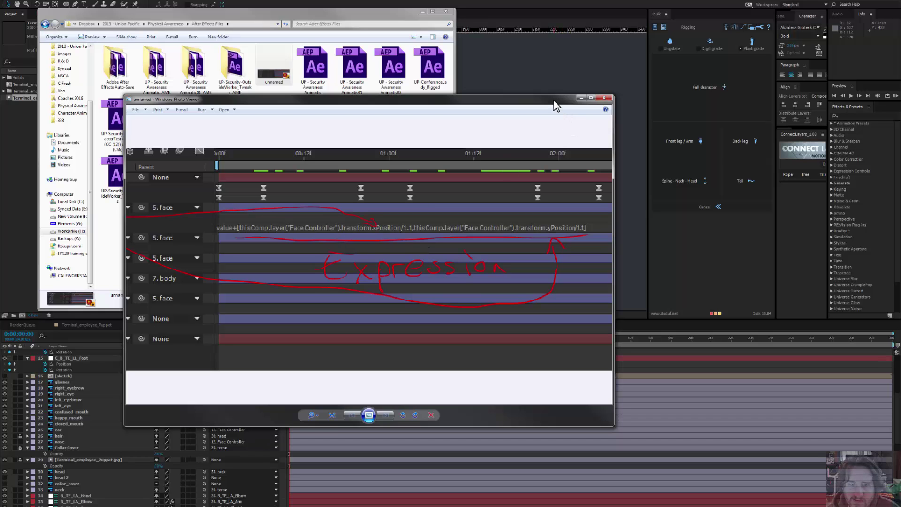
drag(554, 101, 900, 209)
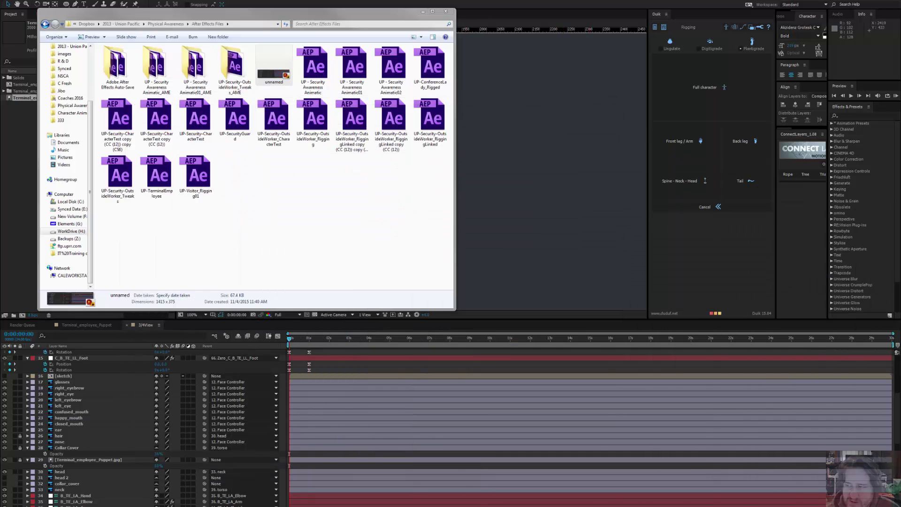
click(731, 2)
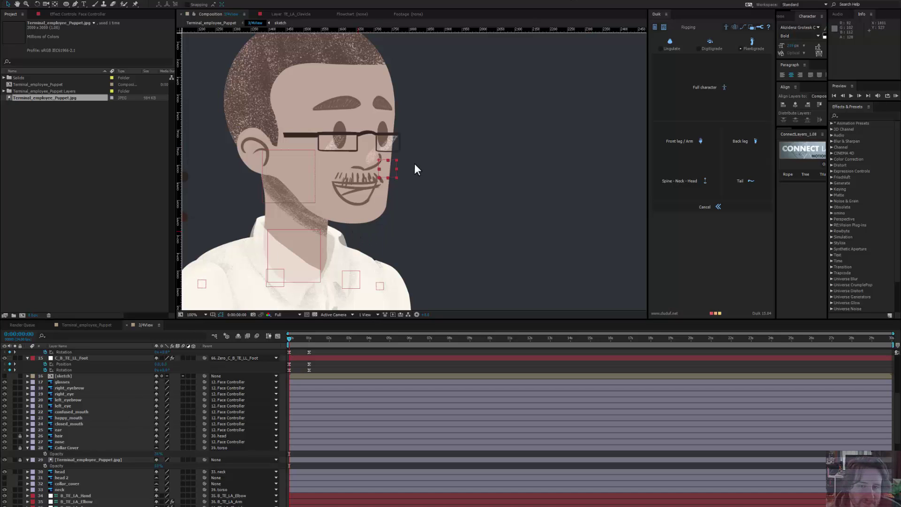
Step: Move the Face Controller layer directly above the glasses layer and reveal the Position properties of nose and Face Controller
click(362, 159)
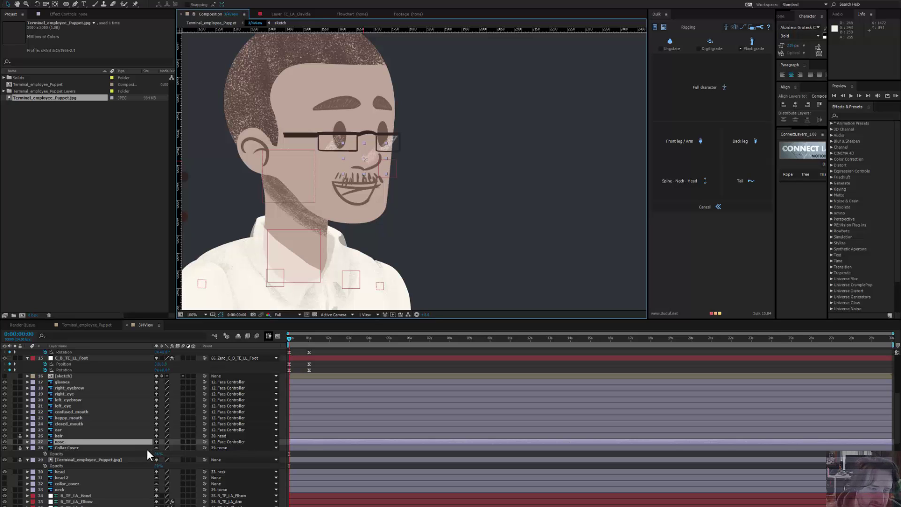
key(p)
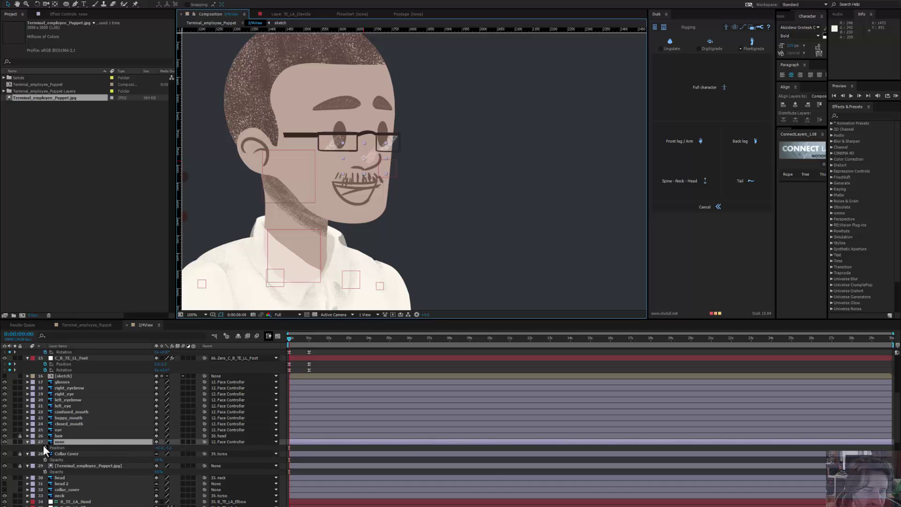
scroll(93, 427, up, 4)
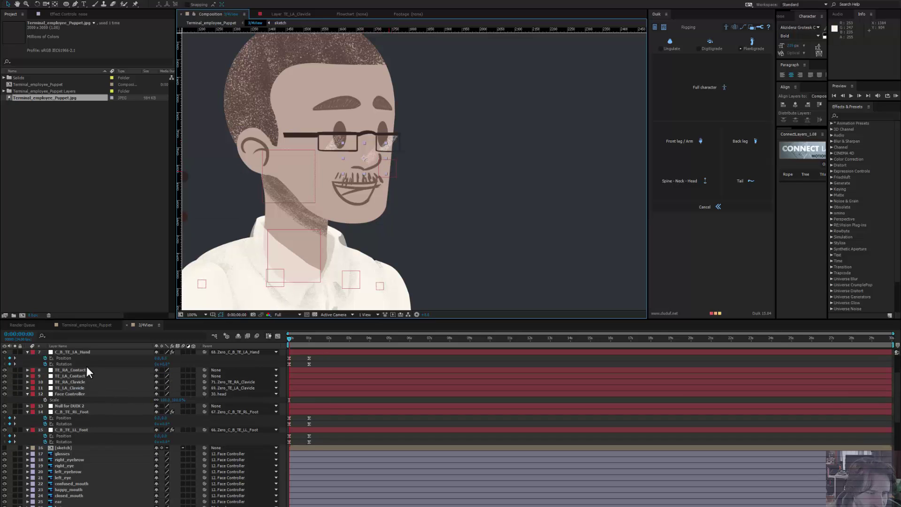
drag(77, 393, 83, 447)
scroll(123, 453, down, 3)
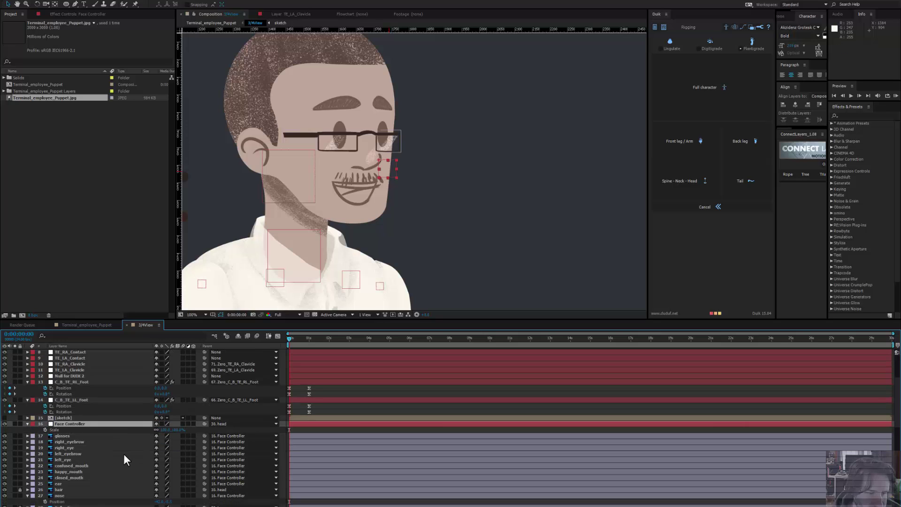
key(p)
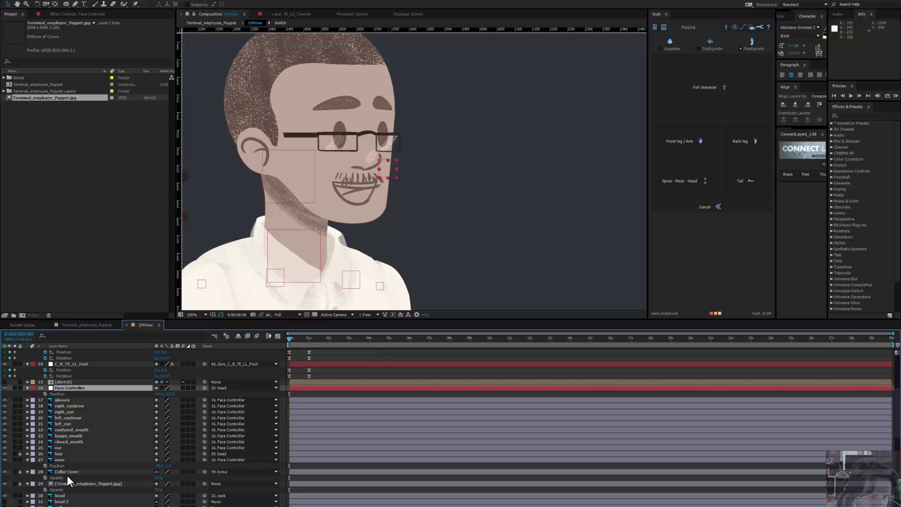
Step: Add an expression to the nose layer's Position linking it to the Face Controller's Position with the pick whip
click(57, 461)
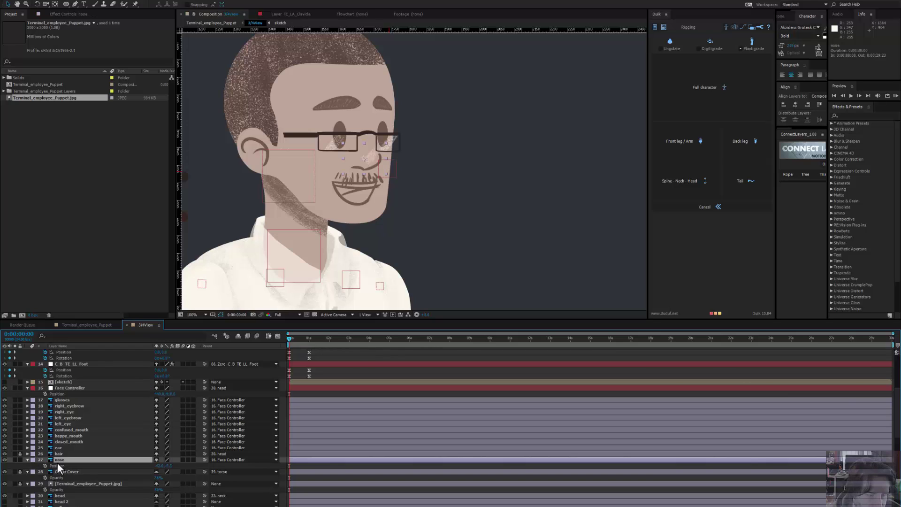
alt+click(45, 466)
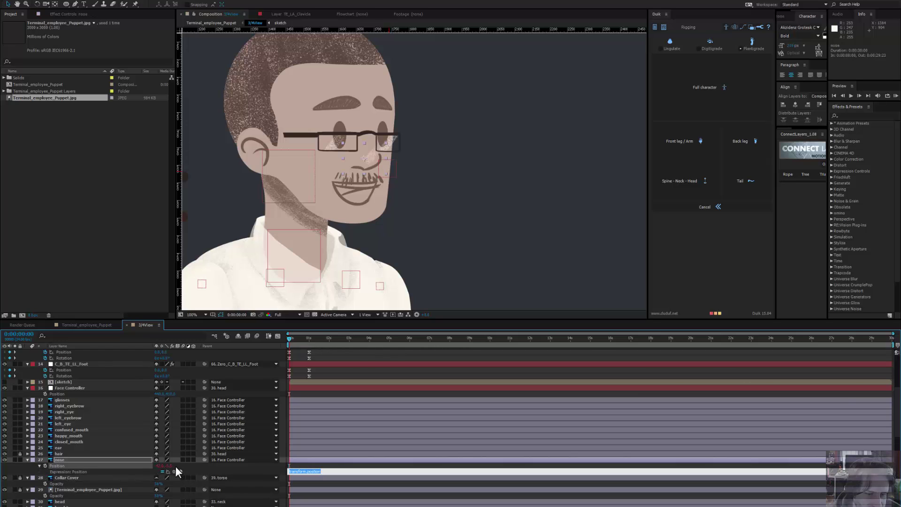
drag(173, 471, 57, 394)
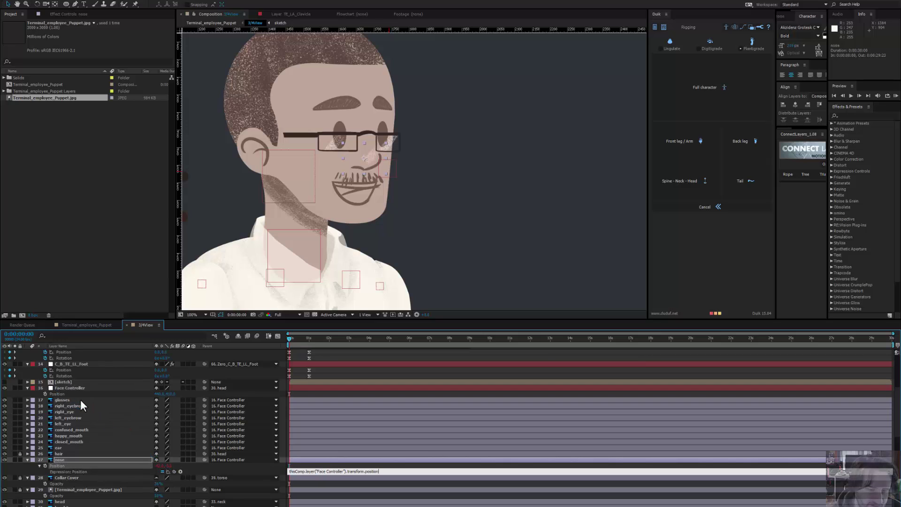
key(Return)
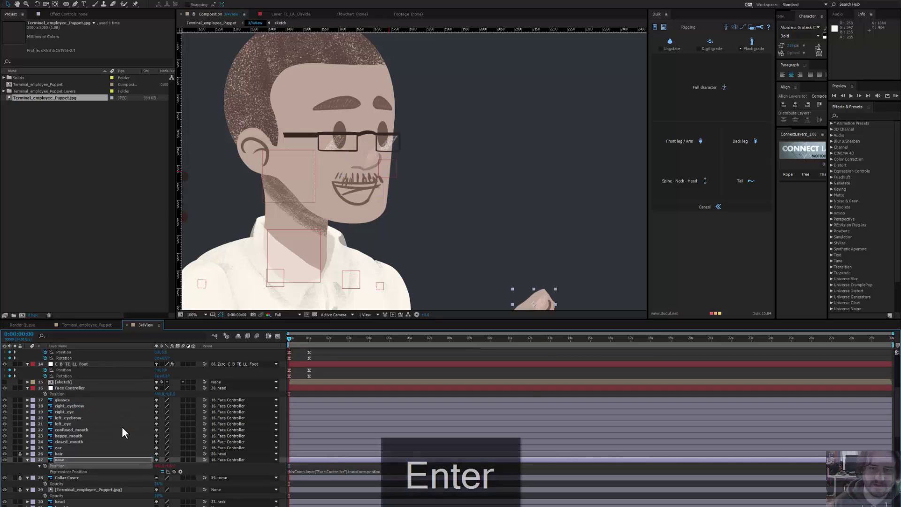
Step: Try to move the nose back onto the face in the composition
drag(527, 191, 517, 151)
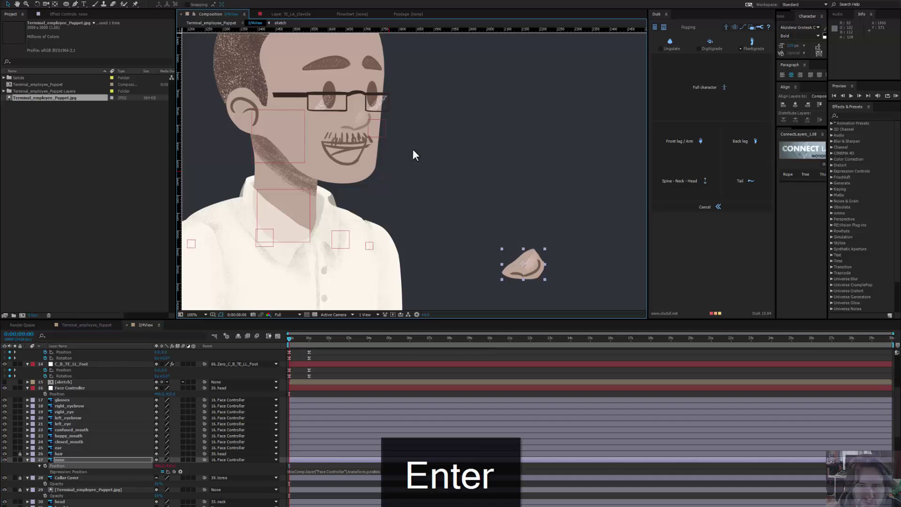
drag(412, 148, 429, 202)
scroll(436, 187, down, 2)
scroll(428, 201, up, 2)
drag(520, 256, 391, 138)
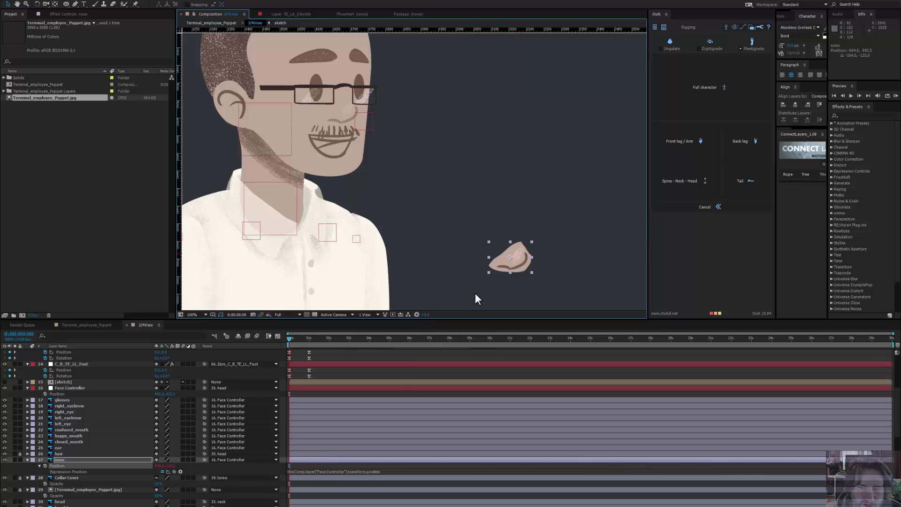
drag(491, 227, 512, 267)
Step: Insert value+ before thisComp.layer("Face Controller").transform.position in the nose layer's Position expression
click(289, 470)
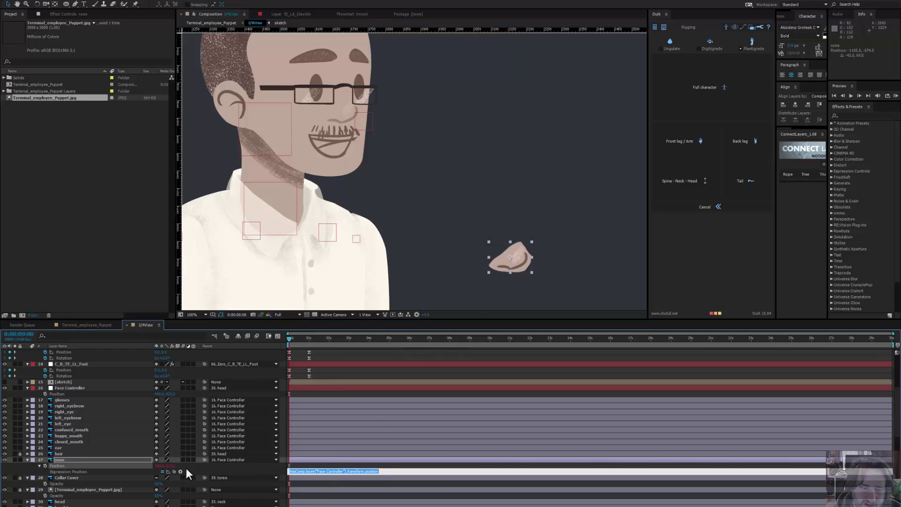
click(291, 472)
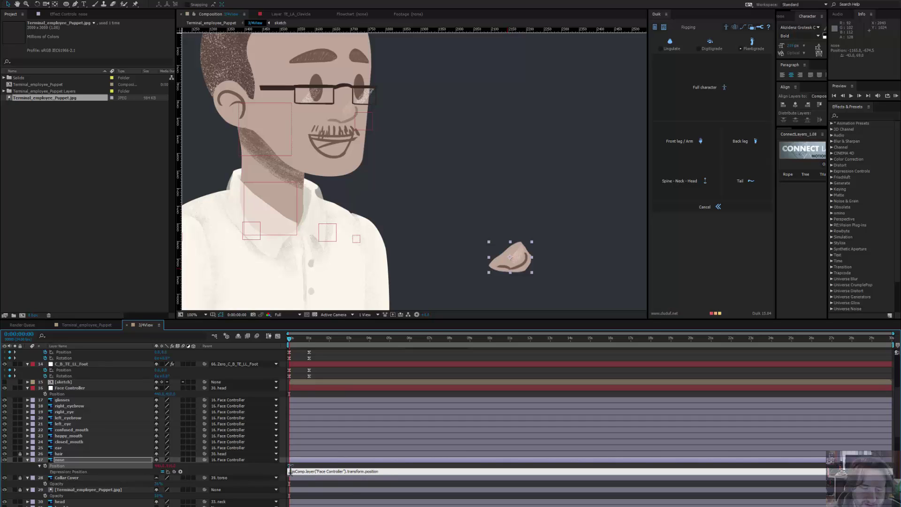
key(Left)
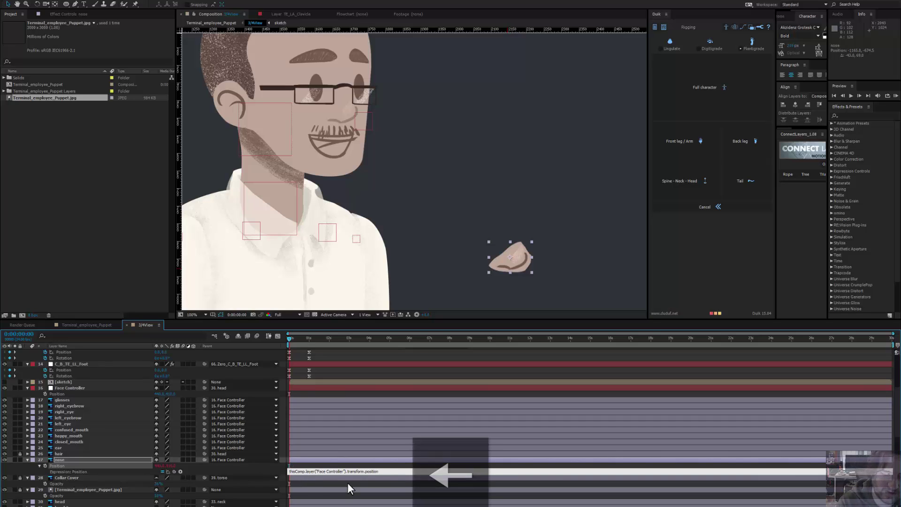
text(value)
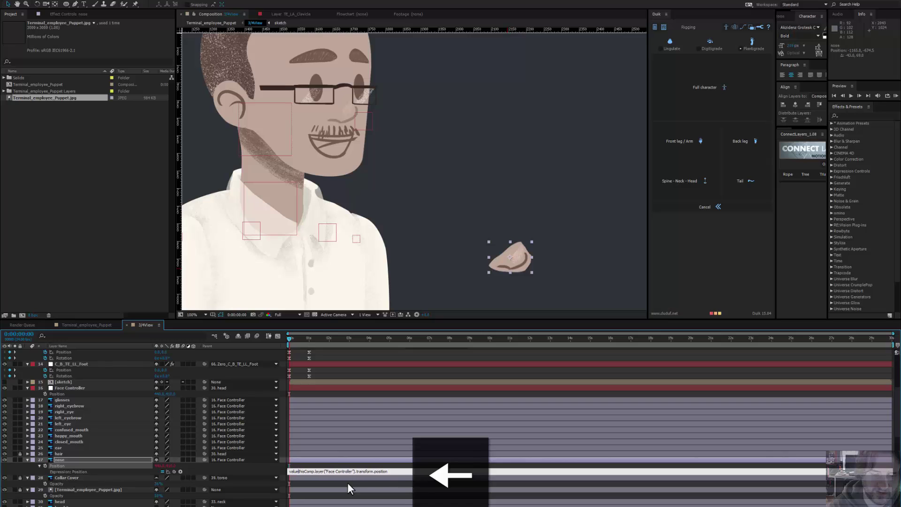
text(+)
key(Return)
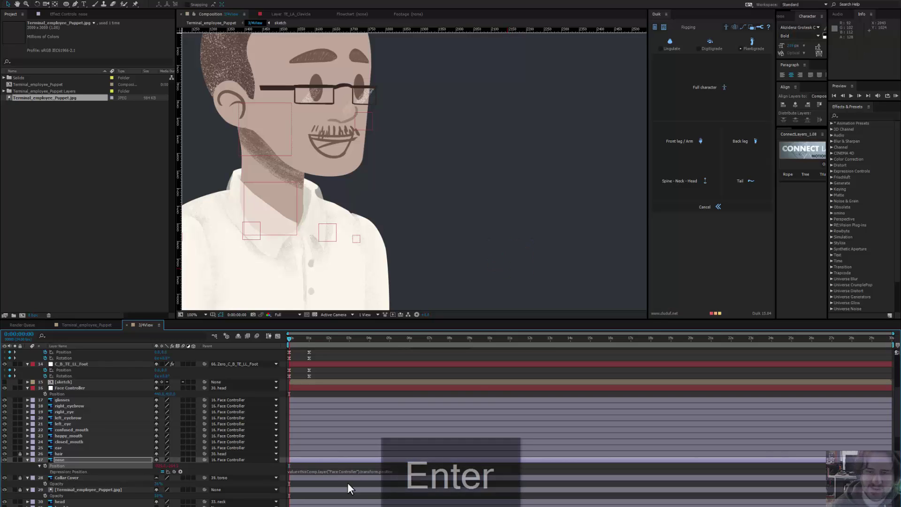
Step: Move the nose back onto the face, placing it between the glasses and the moustache
scroll(396, 210, down, 4)
scroll(366, 164, up, 1)
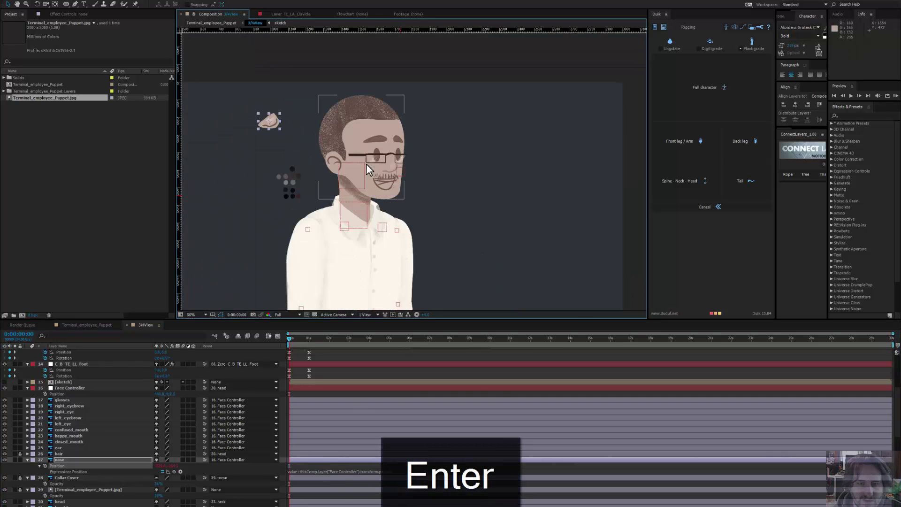
scroll(366, 164, up, 1)
scroll(292, 141, left, 3)
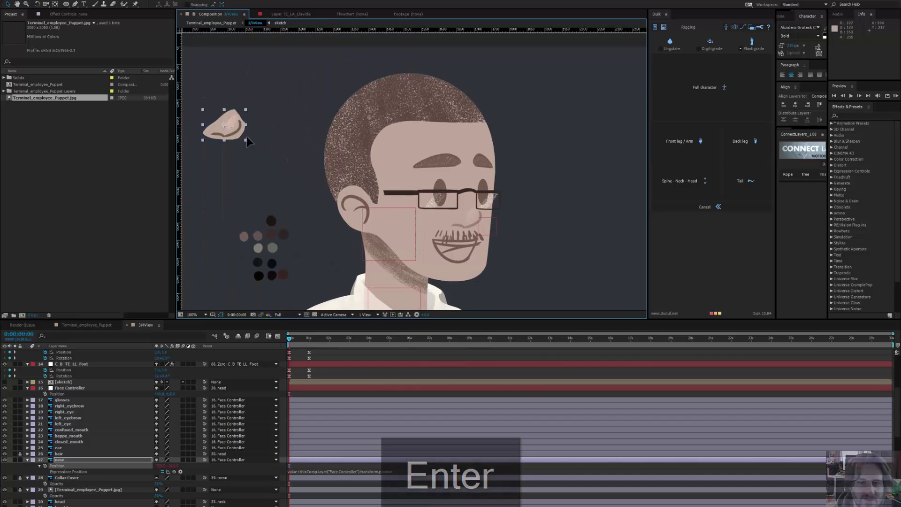
drag(246, 136, 444, 198)
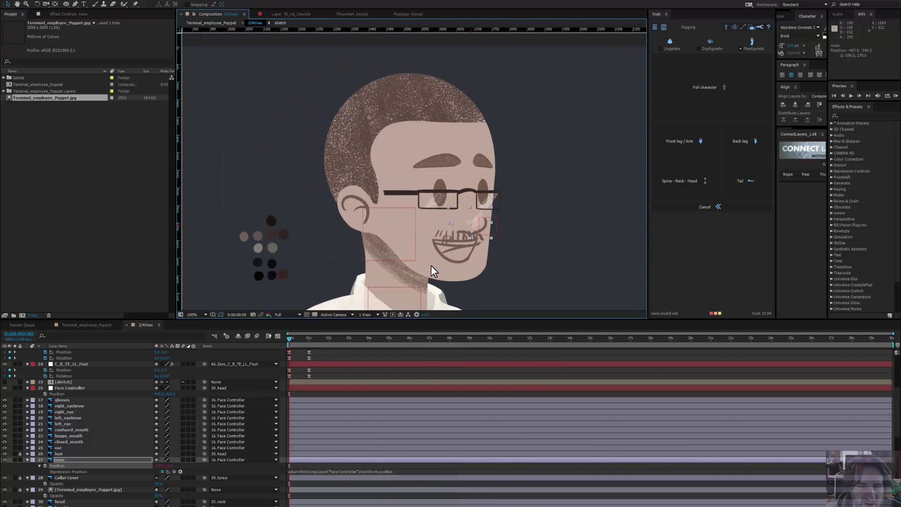
scroll(474, 232, up, 2)
drag(463, 214, 455, 195)
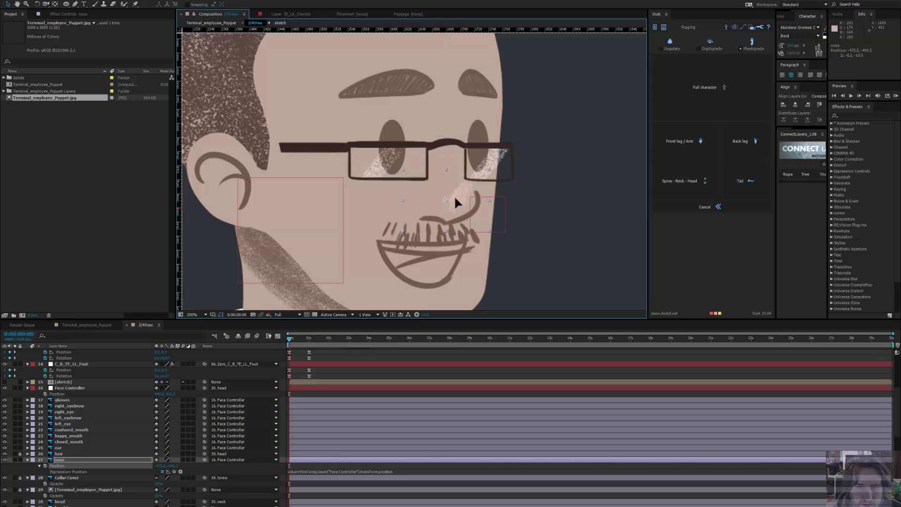
Step: Unlock the Terminal_employee_Puppet.jpg reference layer, move it directly above Face Controller and lock it again
click(100, 490)
click(20, 489)
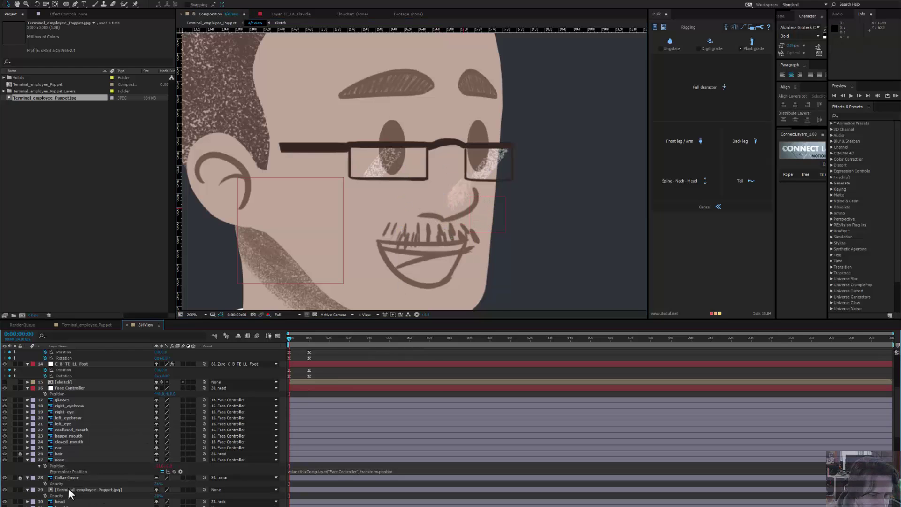
click(68, 490)
drag(90, 394, 91, 384)
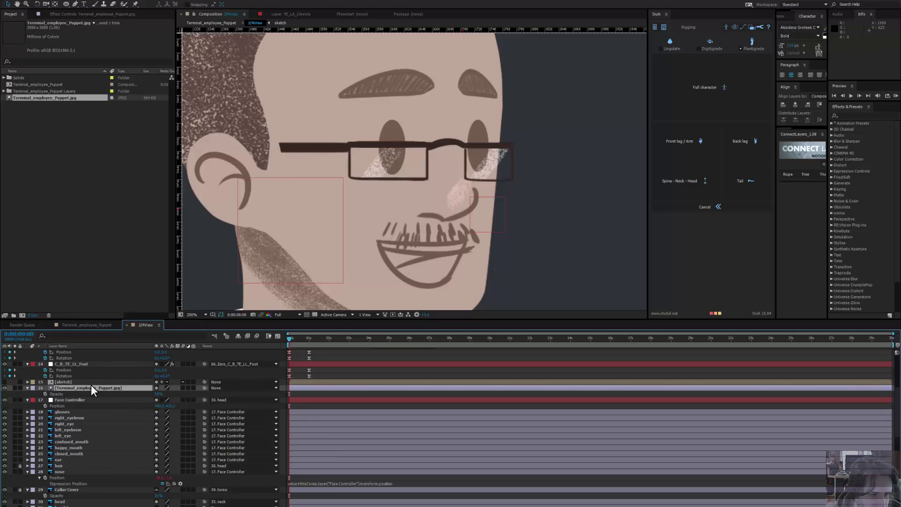
click(20, 388)
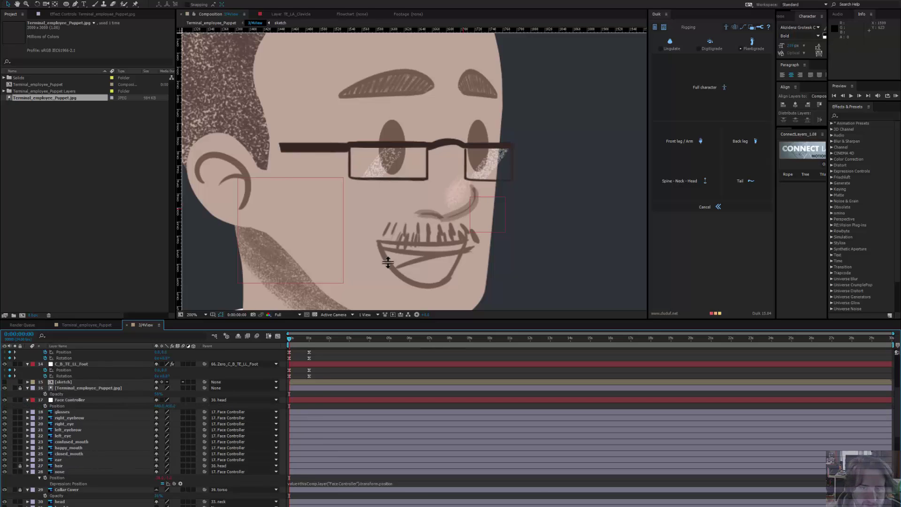
Step: Fine-tune the nose's placement against the reference image, undoing the stray move off the face
click(67, 472)
drag(458, 208, 453, 200)
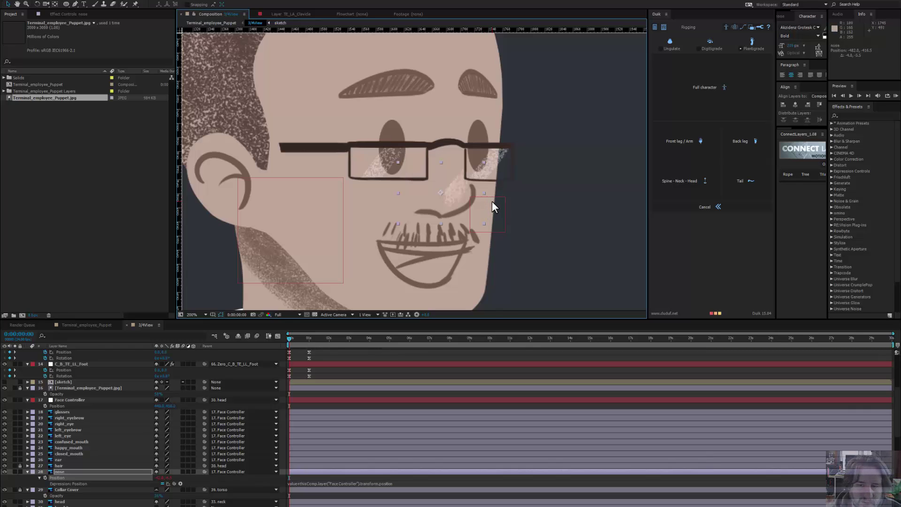
drag(450, 192, 518, 193)
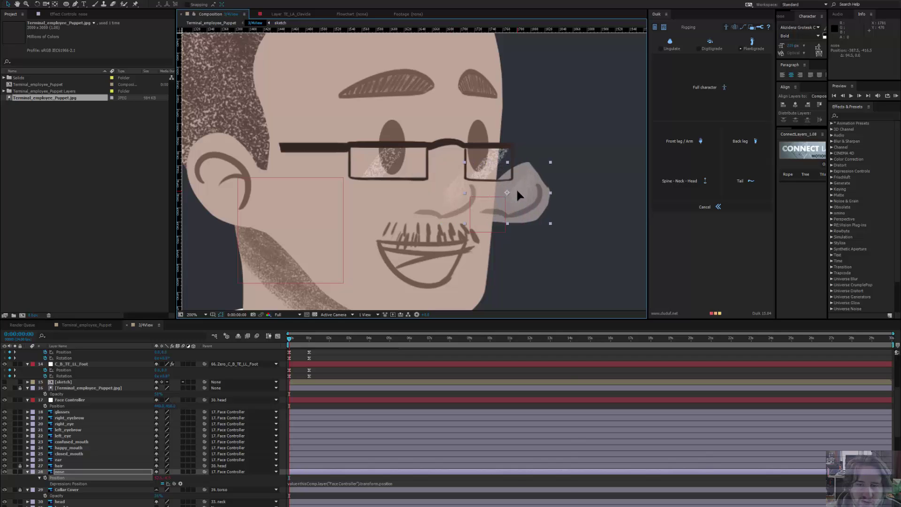
key(ctrl+z)
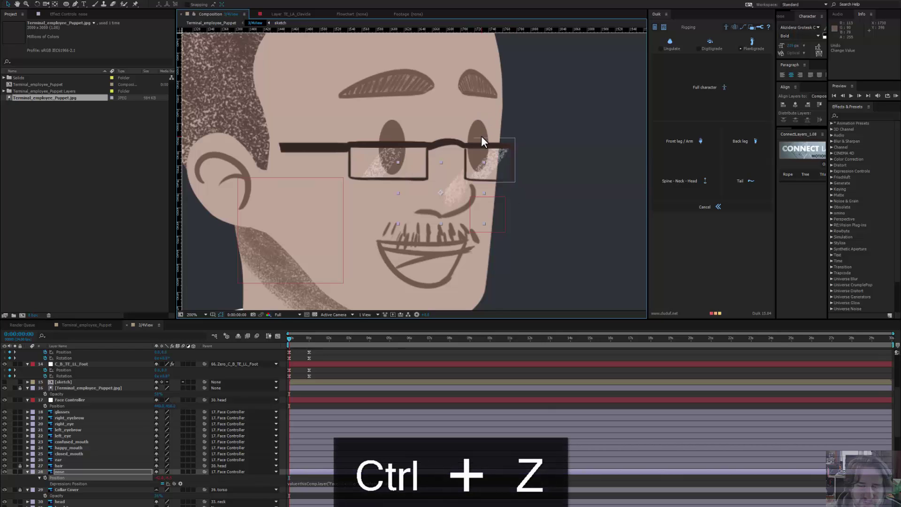
Step: Copy the nose's Position expression text and reveal the Position properties of both eyebrows and both eyes
click(310, 483)
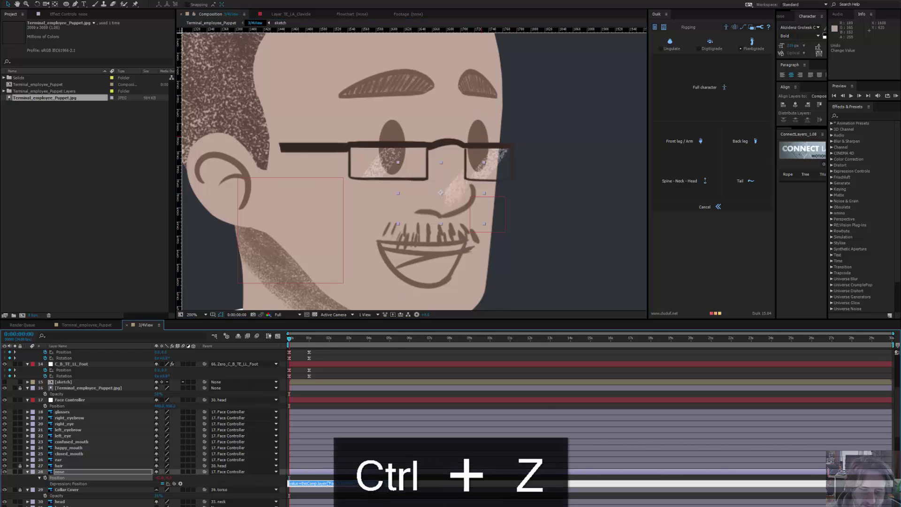
key(ctrl+c)
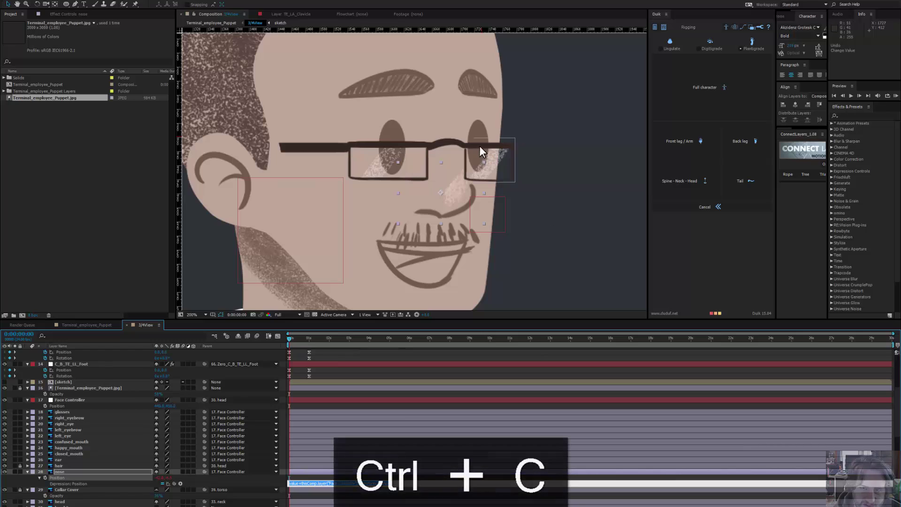
click(479, 131)
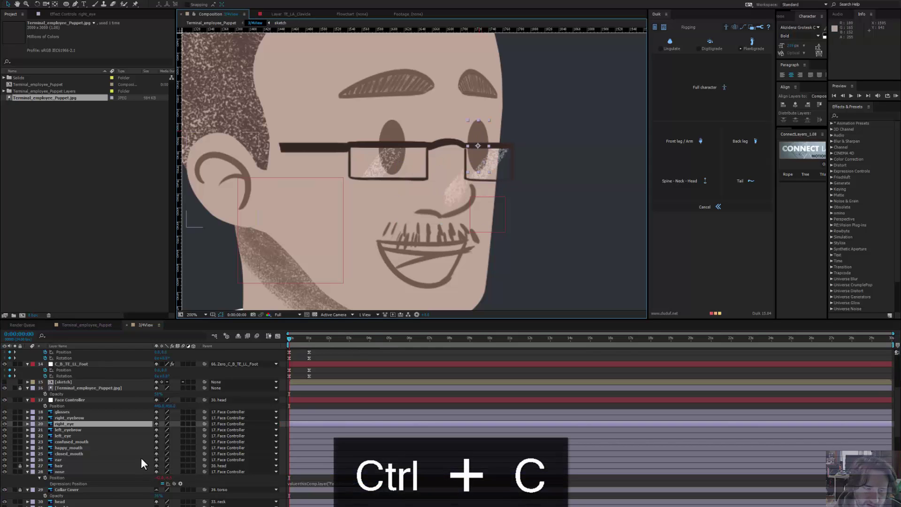
click(60, 418)
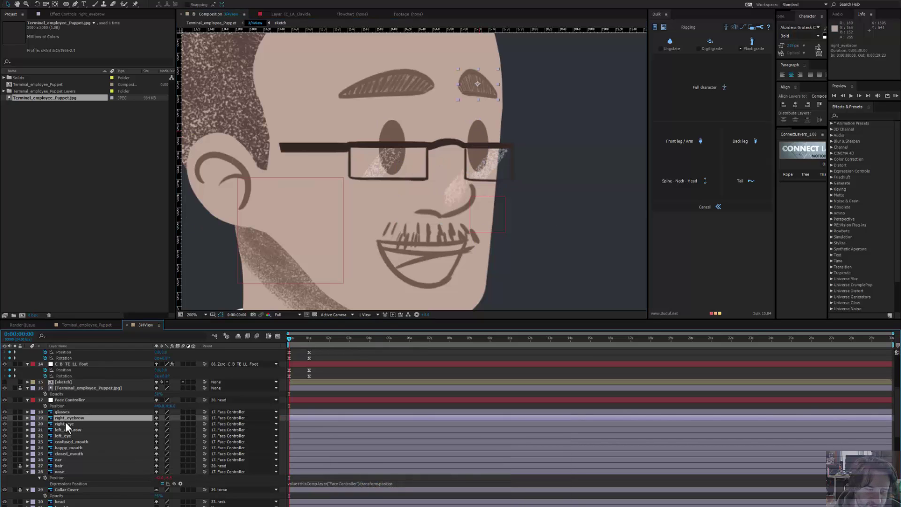
shift+click(64, 433)
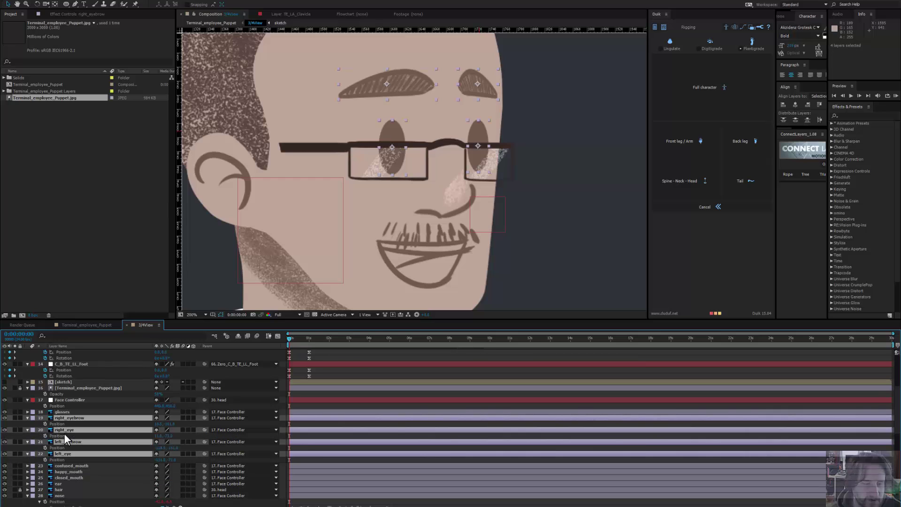
key(p)
Step: Enable an expression on the right_eyebrow layer's Position, leaving its default transform.position text
alt+click(45, 423)
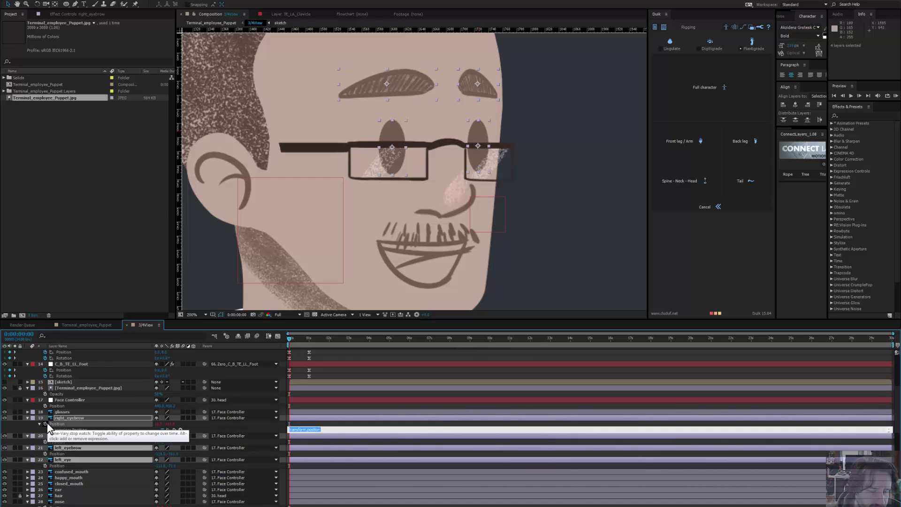
key(ctrl+z)
click(96, 40)
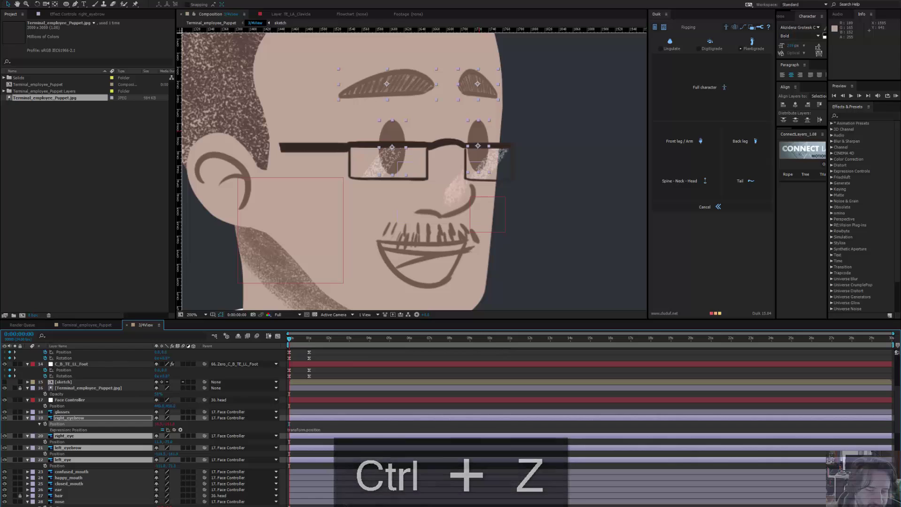
key(ctrl+c)
Step: Try to paste the copied expression onto all layers from glasses through ear
click(69, 416)
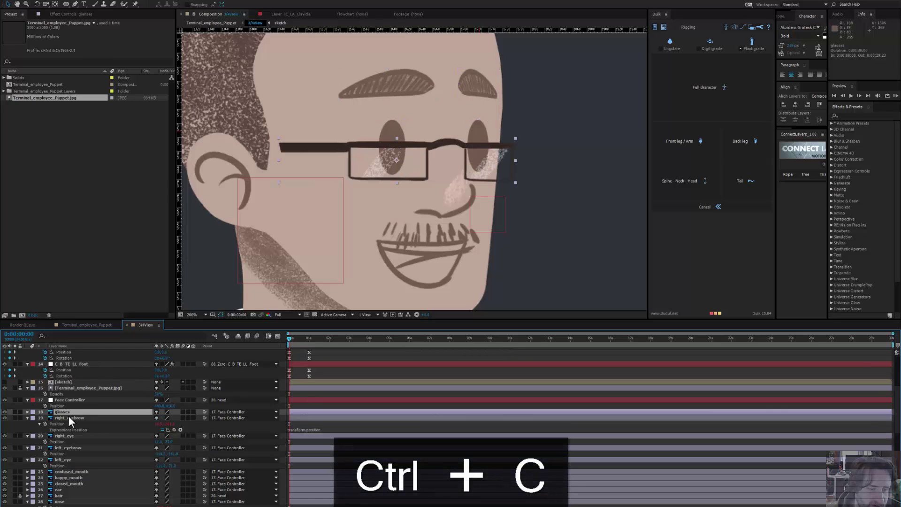
click(66, 412)
shift+click(66, 489)
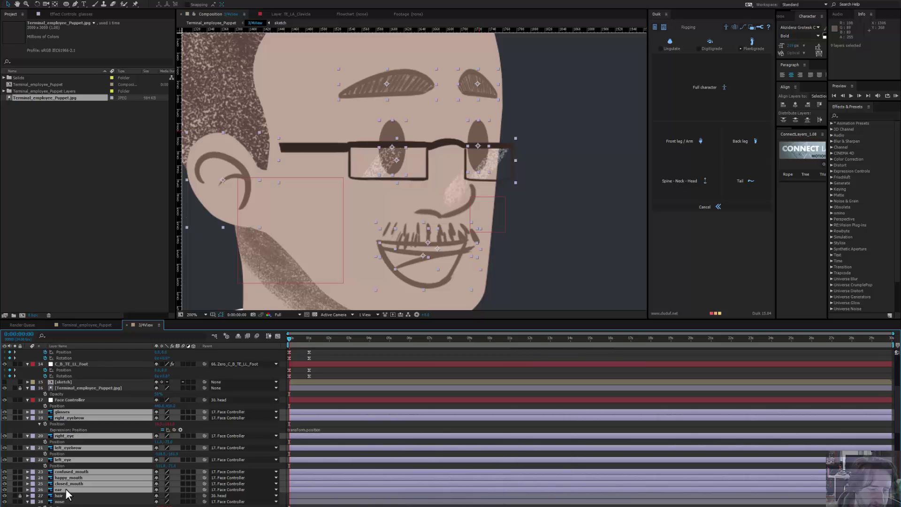
click(26, 3)
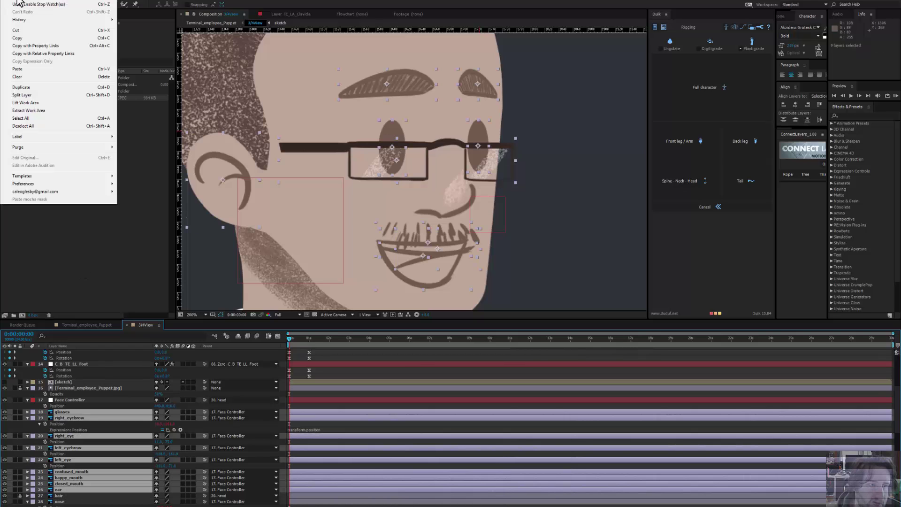
click(29, 69)
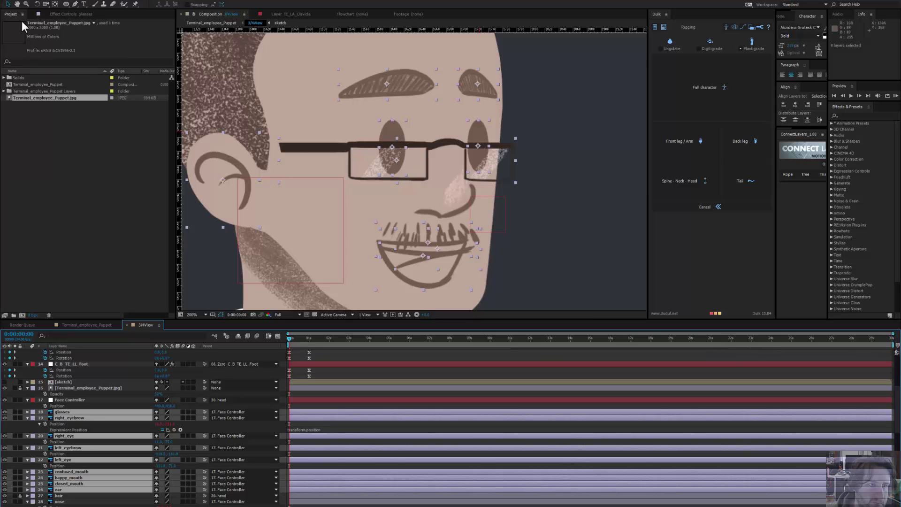
click(18, 3)
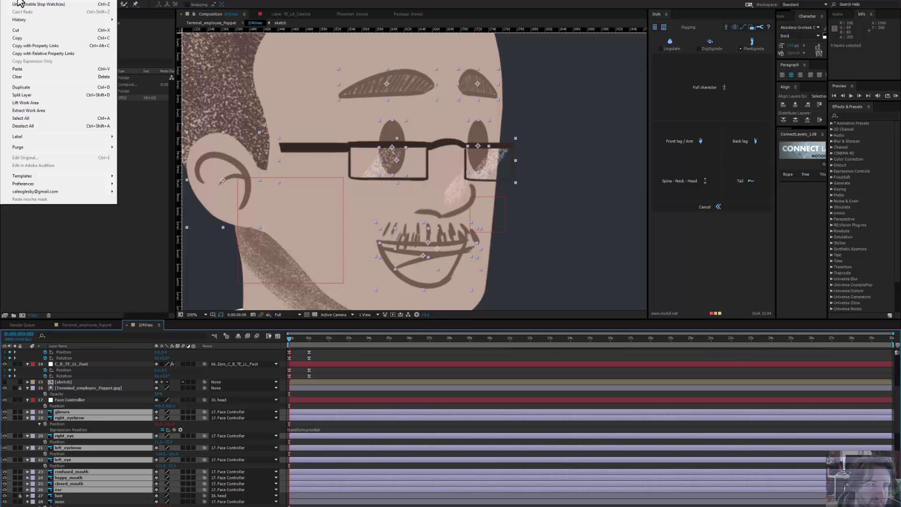
click(19, 4)
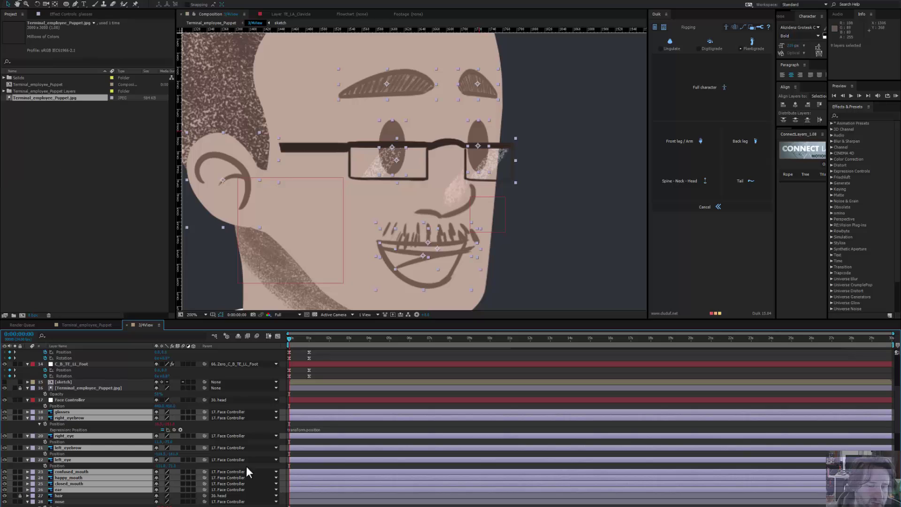
Step: Copy only the expression from the nose layer's Position property
click(60, 502)
click(15, 4)
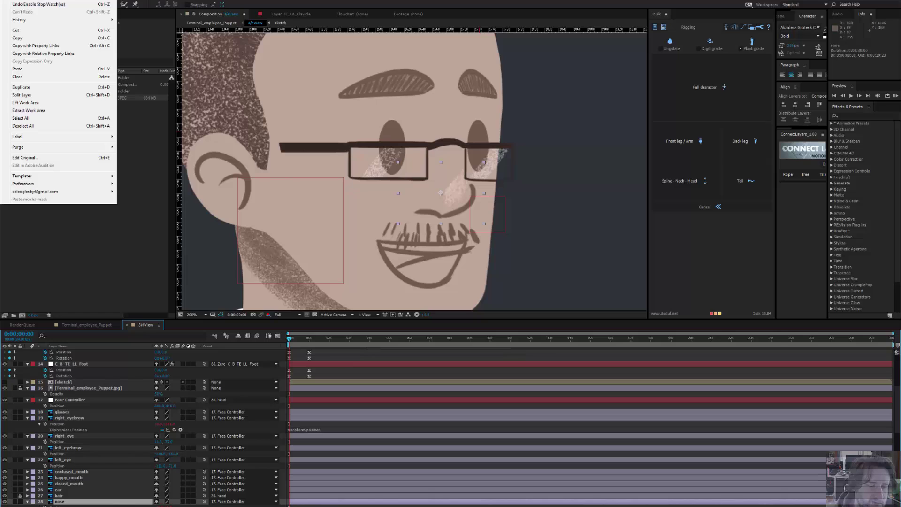
key(Escape)
key(ctrl+shift+a)
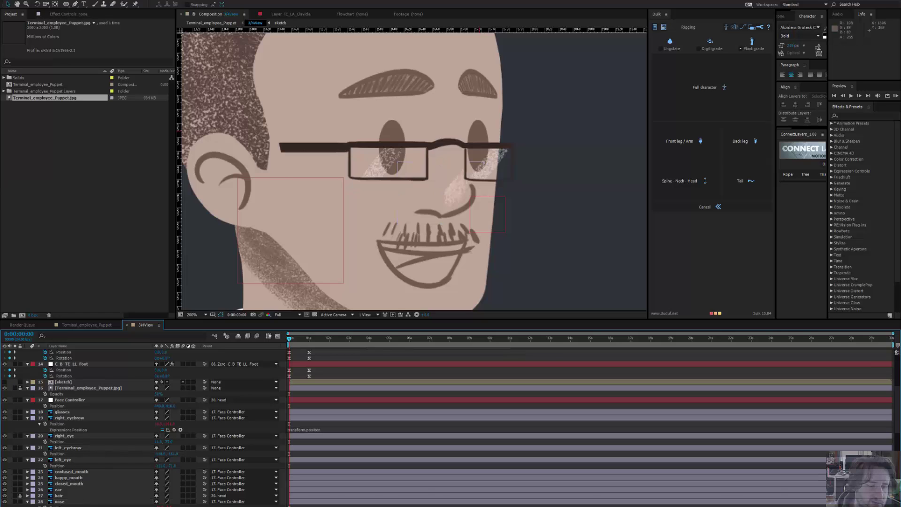
click(60, 502)
click(26, 3)
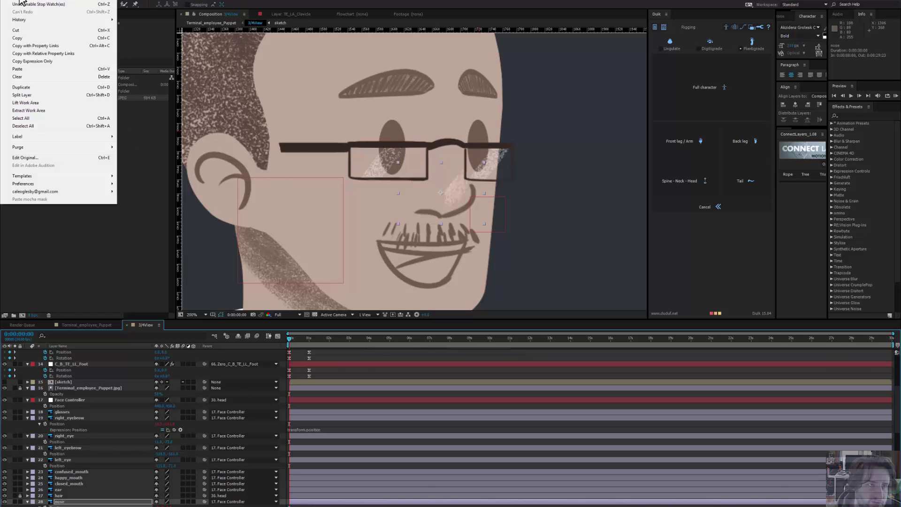
click(32, 61)
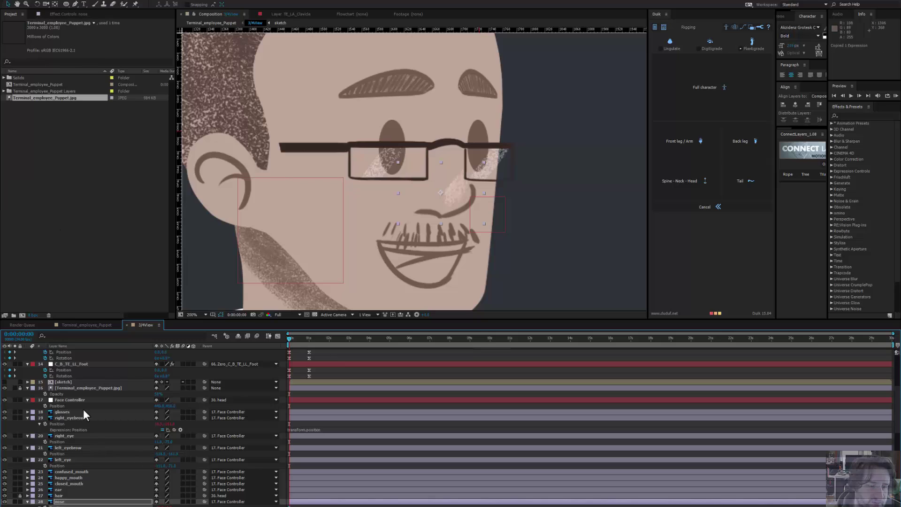
Step: Paste the nose's copied Position expression onto all layers from glasses through ear
click(59, 489)
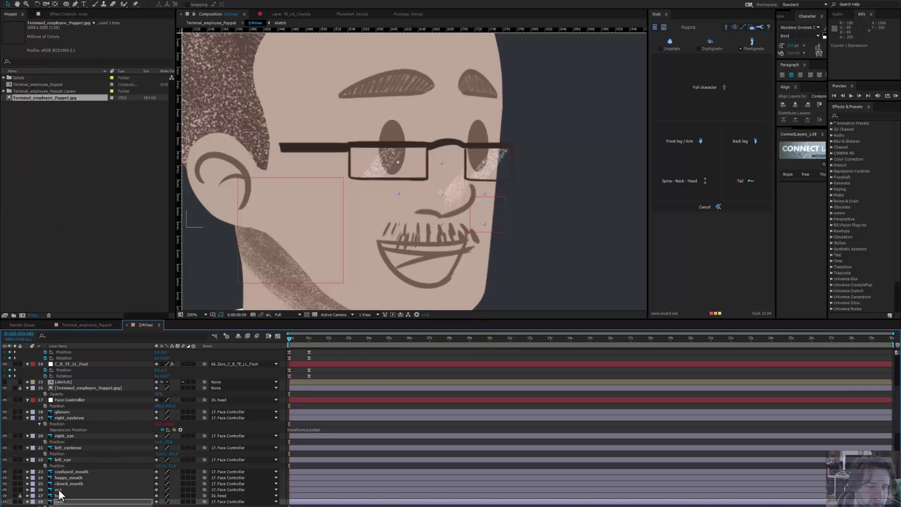
shift+click(63, 412)
click(18, 3)
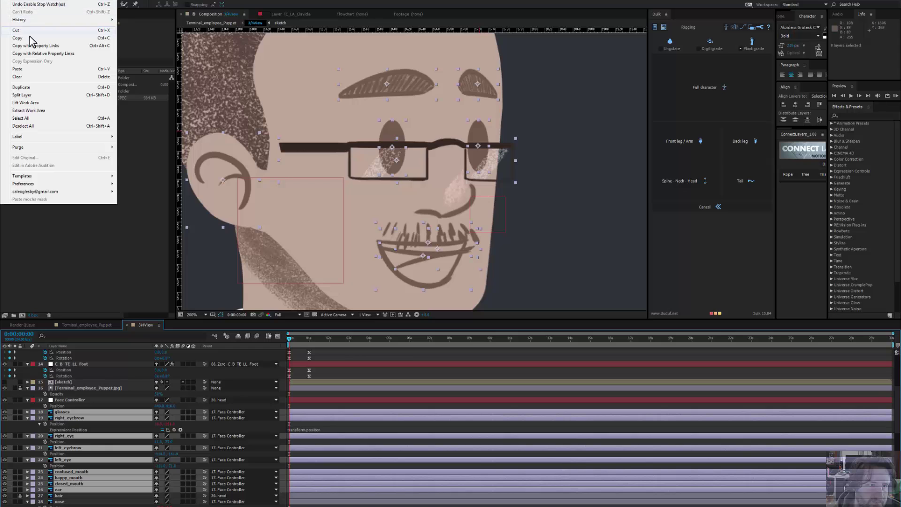
click(22, 69)
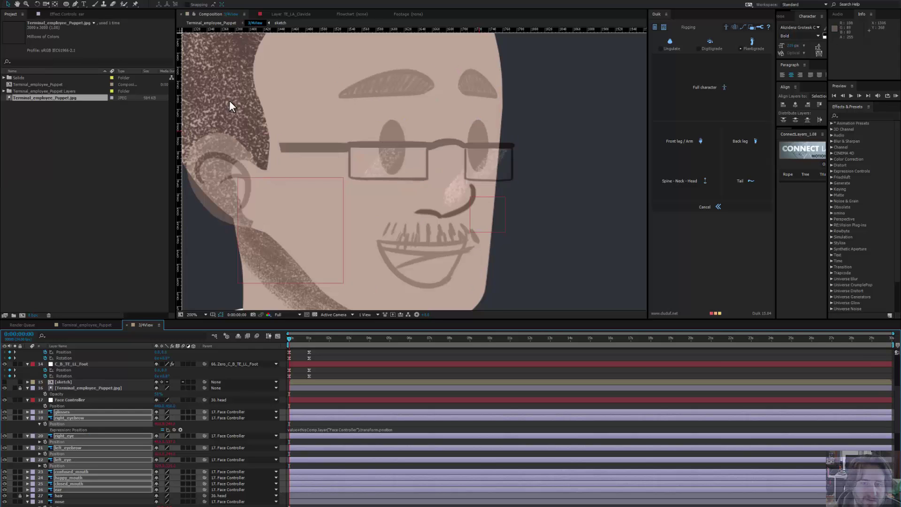
Step: Move the selected facial features together back onto the head, aligning them with the reference drawing
drag(438, 187, 380, 148)
scroll(379, 149, down, 4)
scroll(478, 221, up, 3)
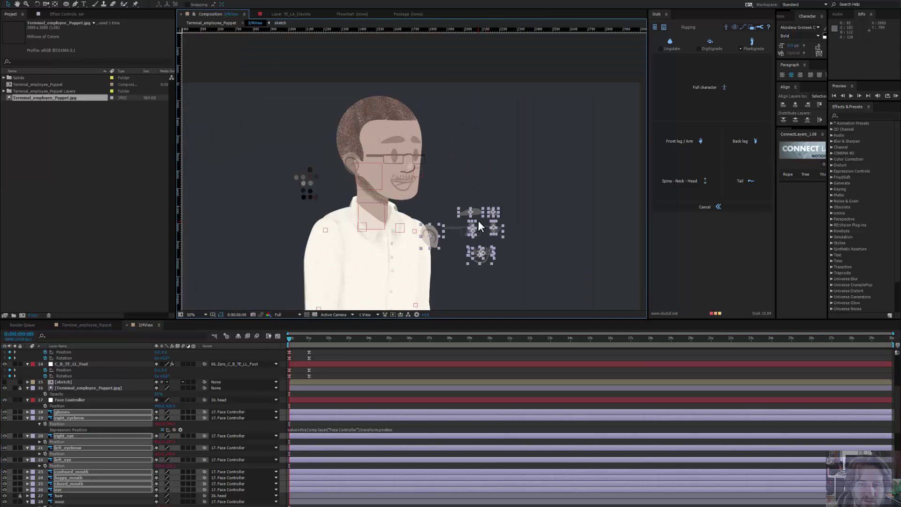
drag(497, 242, 375, 130)
key(period)
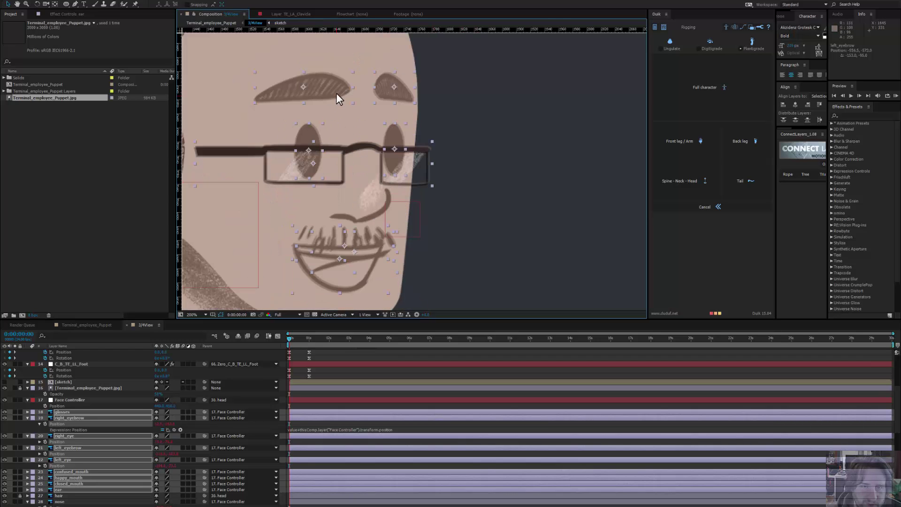
drag(336, 93, 334, 94)
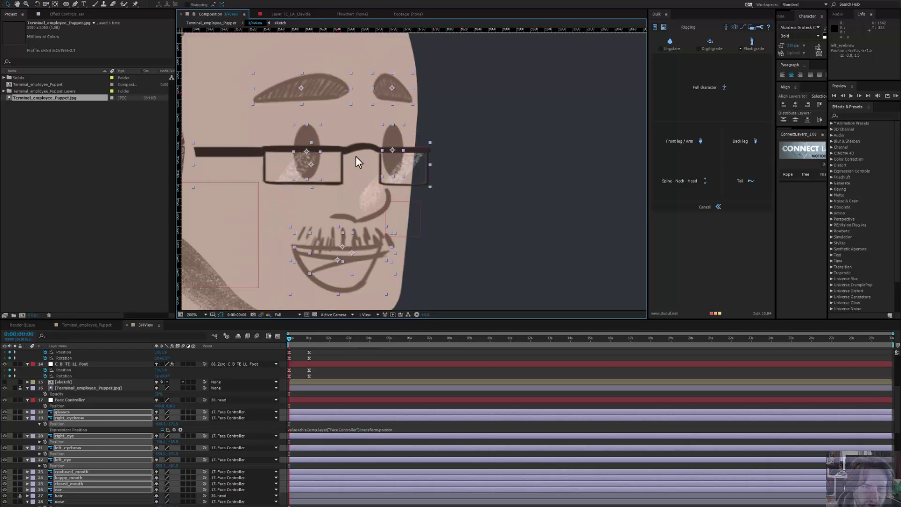
drag(358, 157, 427, 153)
Step: Enable keyframing on the Face Controller's Position at 0:00:01:00
key(comma)
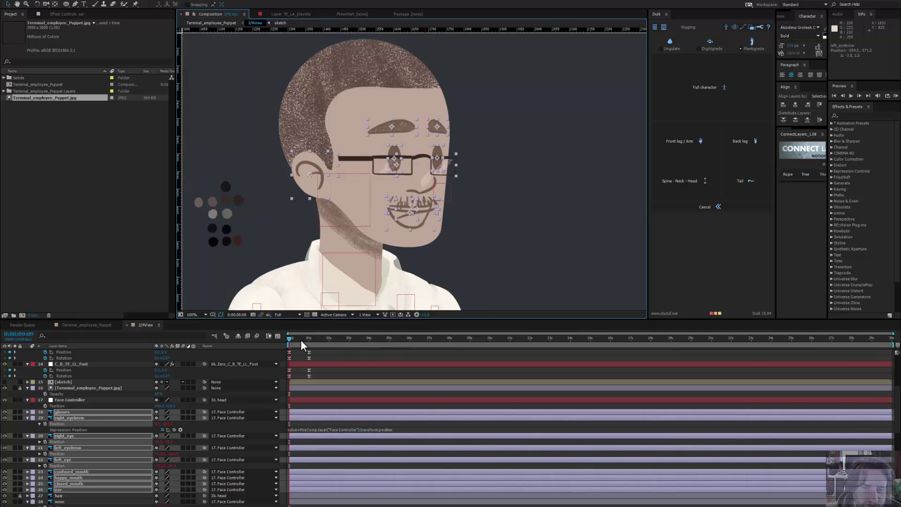
drag(300, 339, 364, 339)
drag(298, 339, 255, 347)
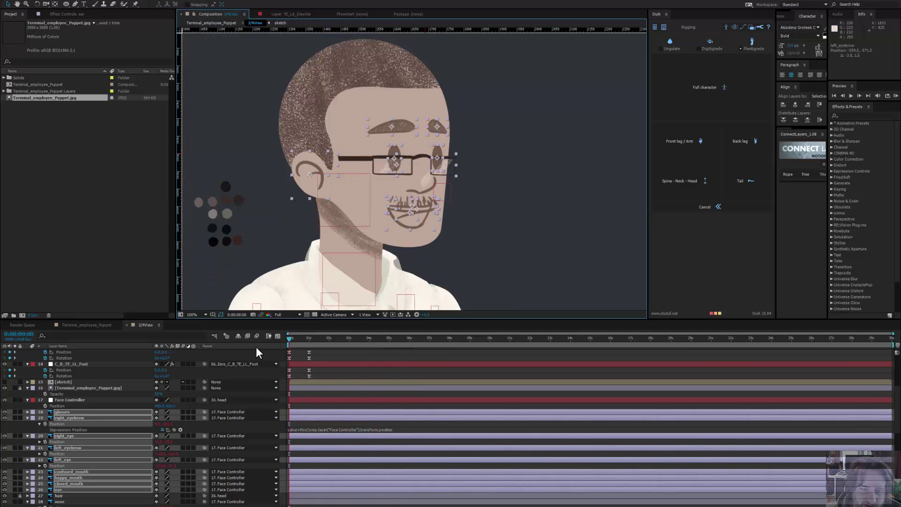
click(449, 199)
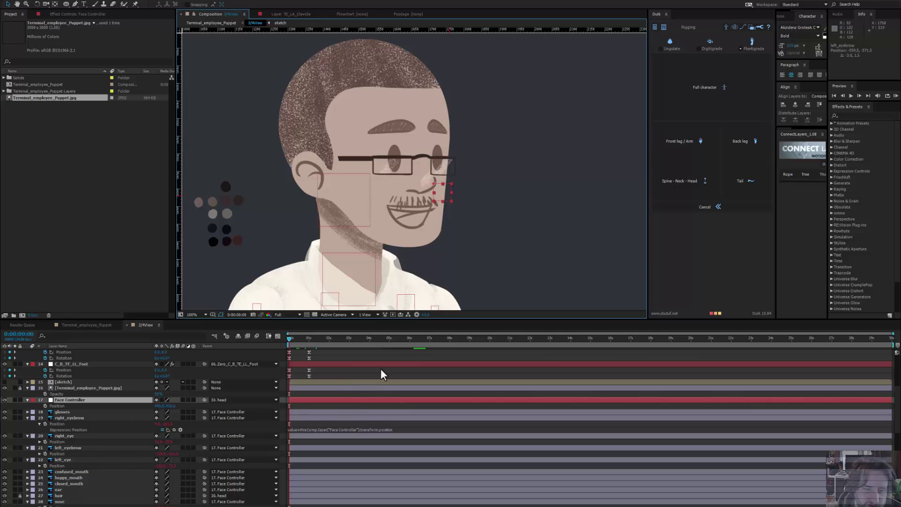
mouse_move(302, 340)
mouse_down()
mouse_move(331, 345)
mouse_move(309, 343)
mouse_up()
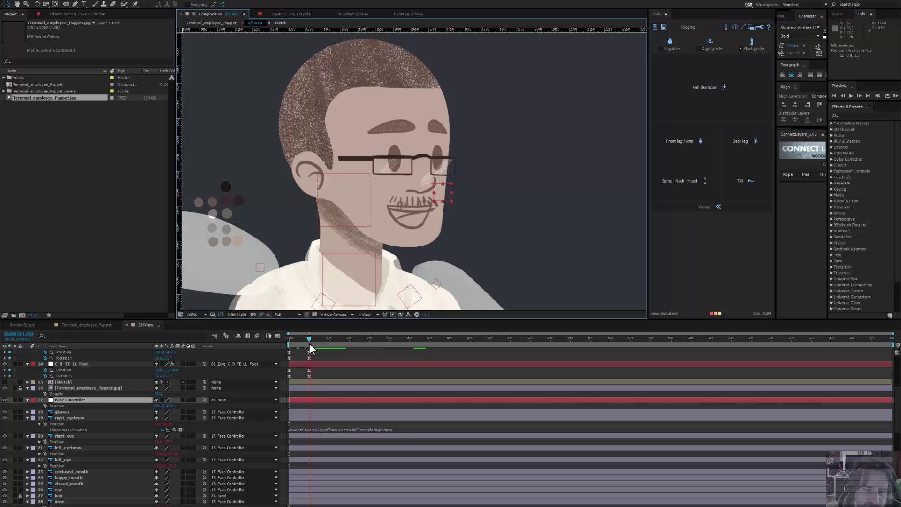
click(45, 405)
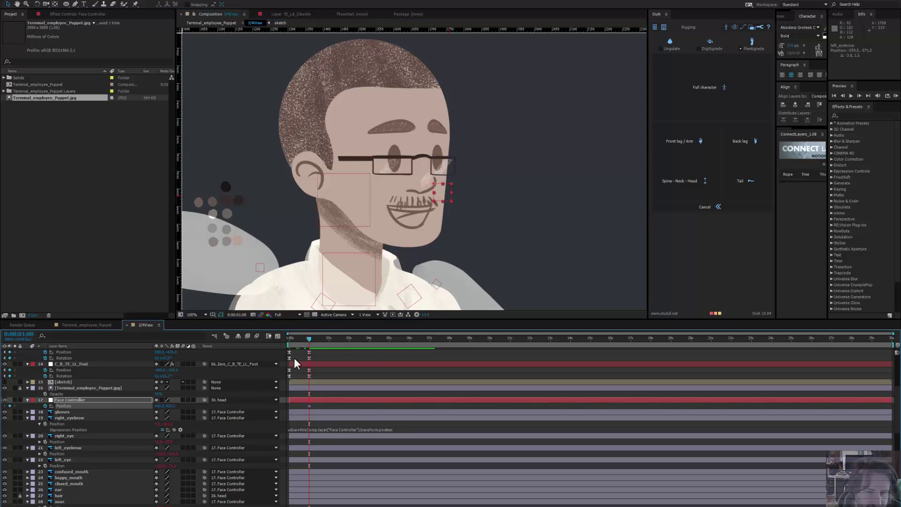
Step: Shift the Face Controller slightly left at 0:00:01:18 and paste a copy of that Position keyframe after it to hold the pose
click(324, 343)
drag(477, 213, 462, 210)
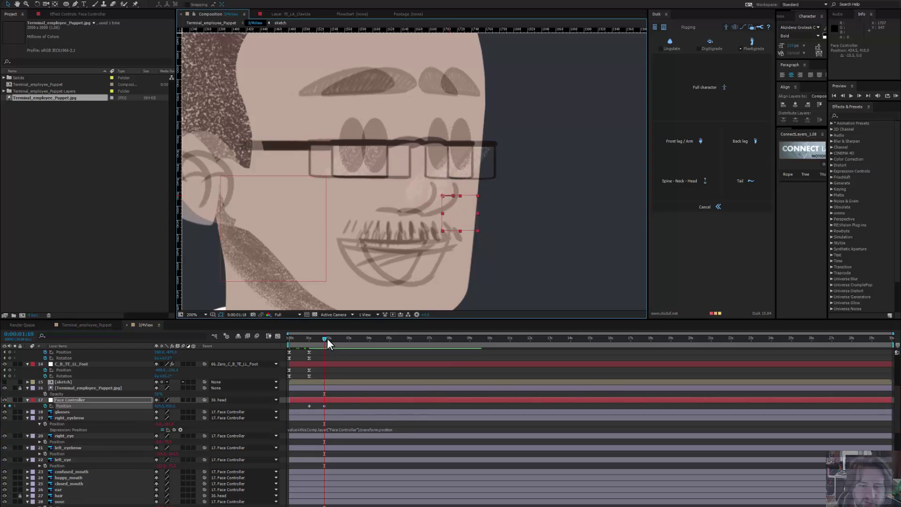
key(ctrl+c)
drag(328, 339, 356, 340)
key(ctrl+v)
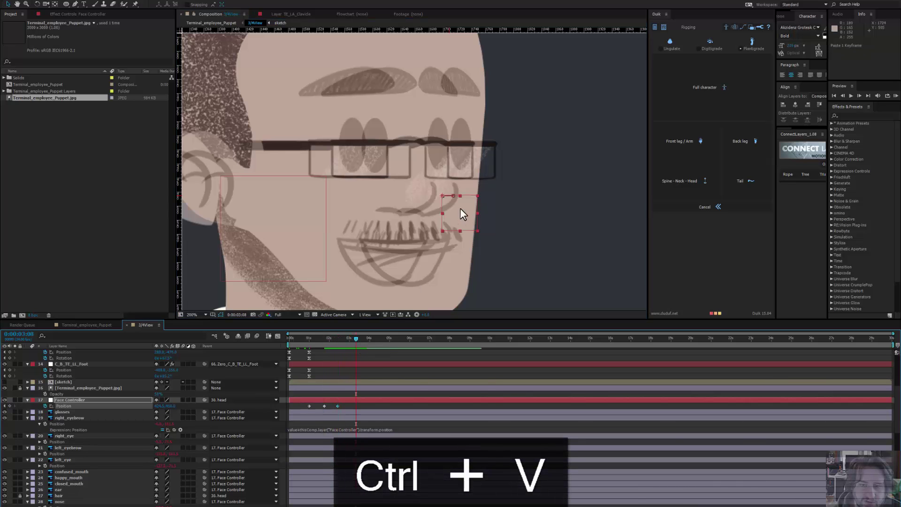
Step: Move the Face Controller up and right at 0:00:03:08 and apply Easy Ease to all its Position keyframes
drag(460, 214, 484, 194)
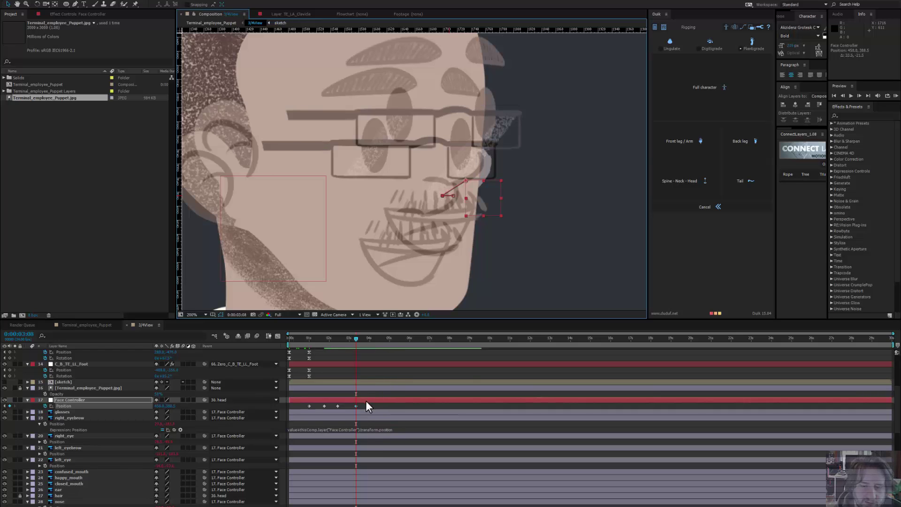
drag(366, 403, 297, 408)
key(F9)
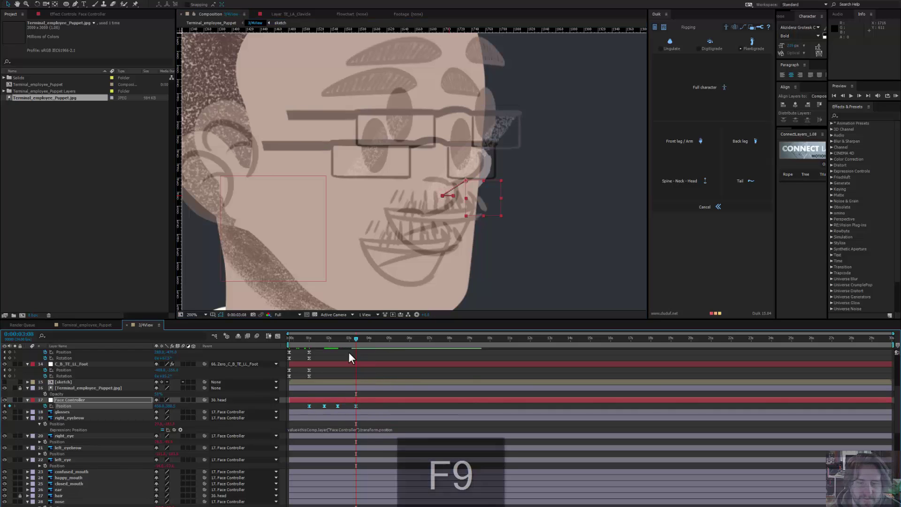
Step: Set the work area from 0:00:00:23 to 0:00:04:01 and preview the face animation
click(308, 338)
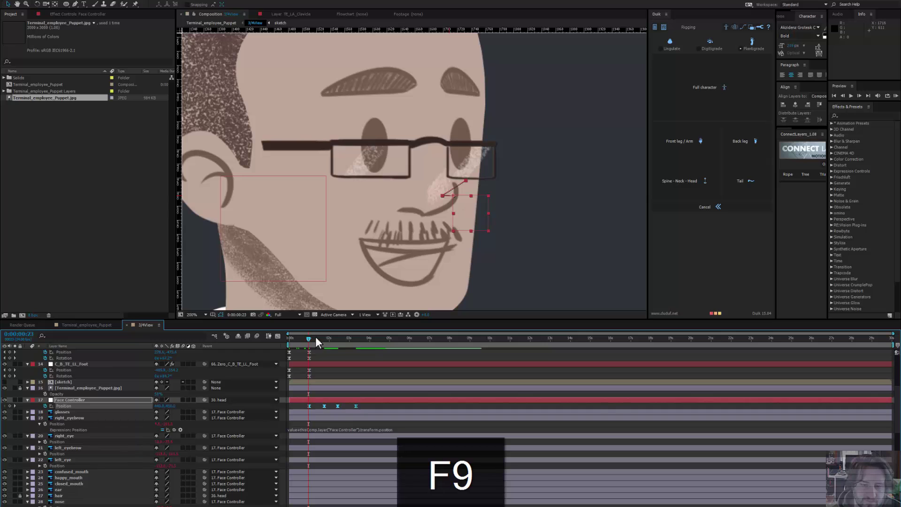
key(b)
click(368, 338)
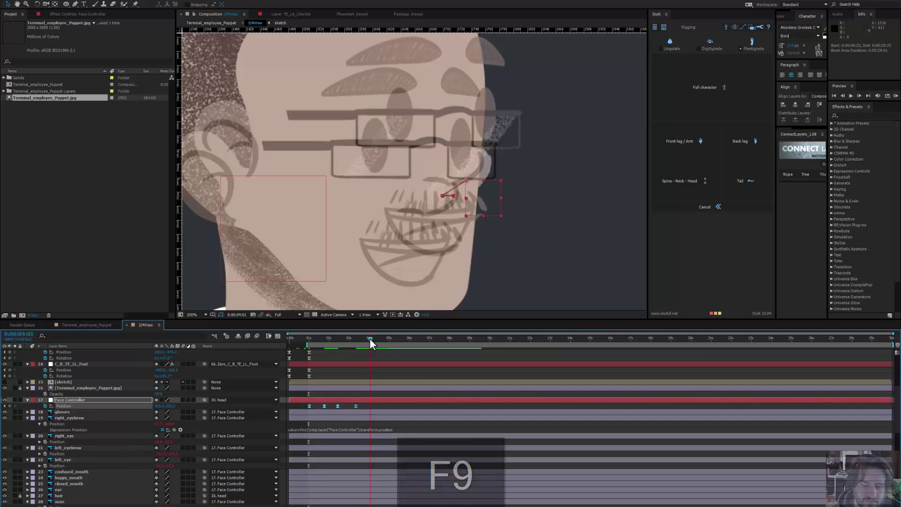
key(n)
scroll(398, 238, down, 2)
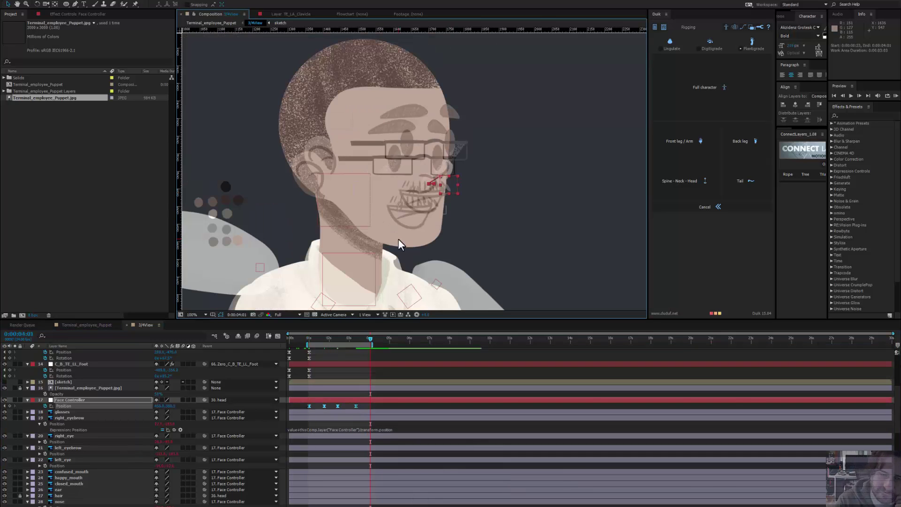
key(space)
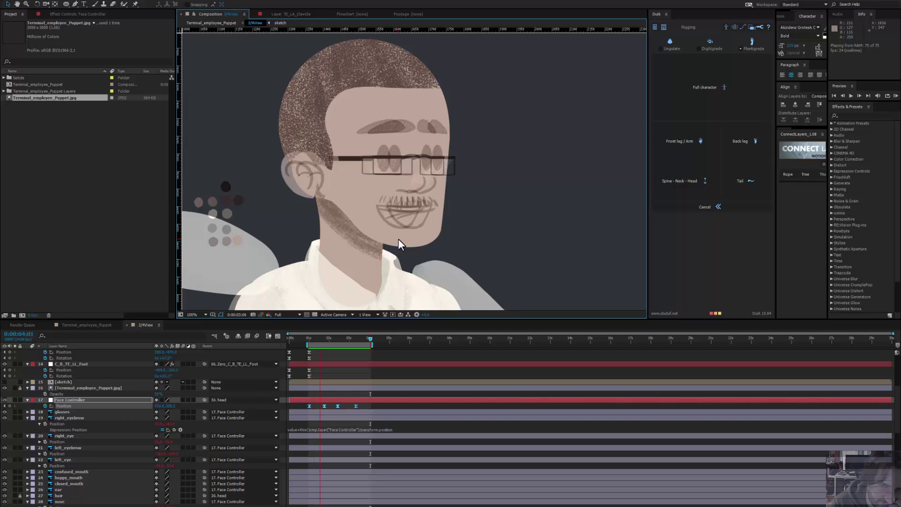
key(space)
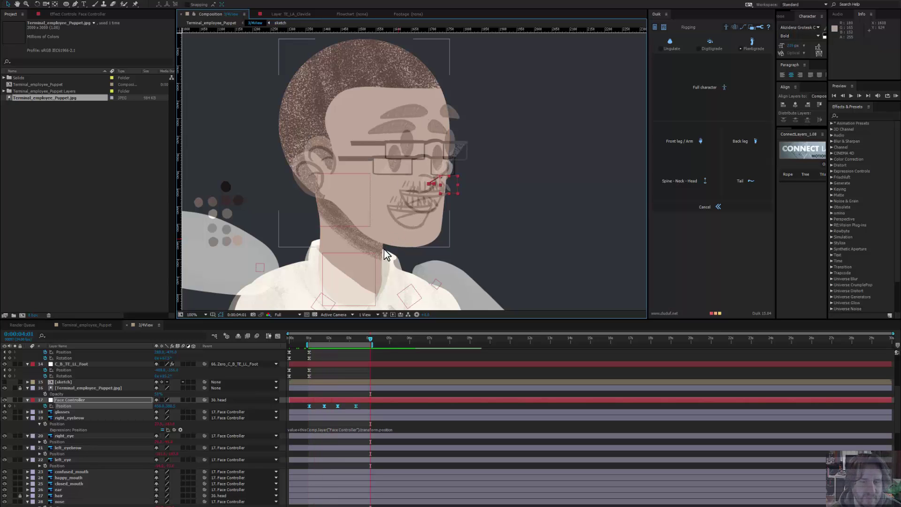
Step: At 0:00:01:00, reveal the left_eye layer's Position expression and append /1.5 to it
drag(353, 339, 309, 350)
click(310, 352)
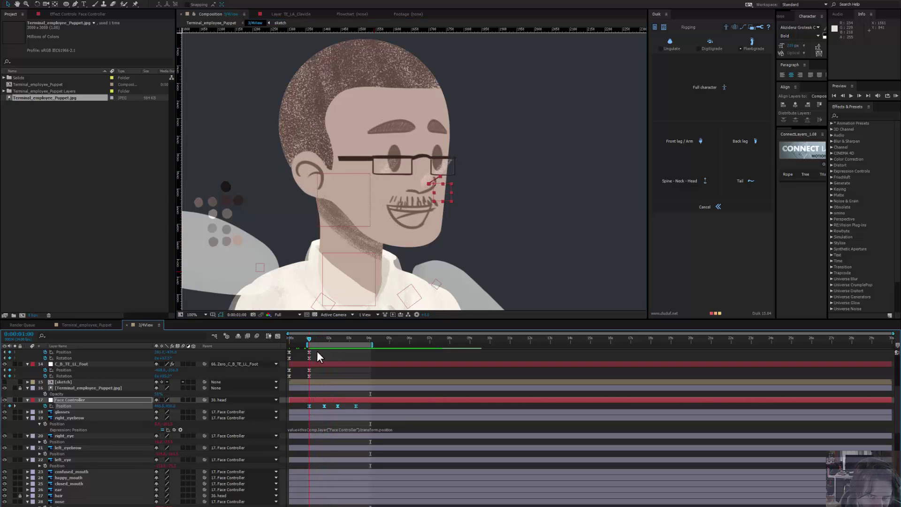
click(395, 151)
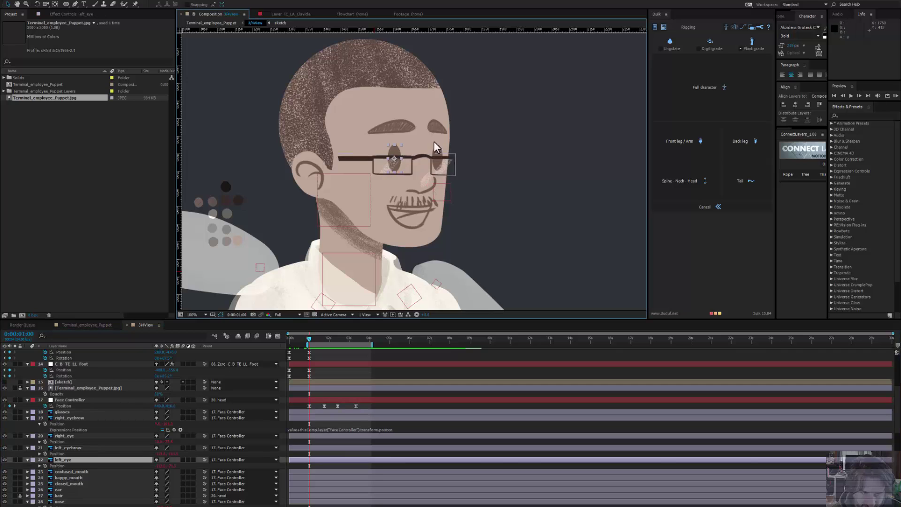
alt+click(44, 465)
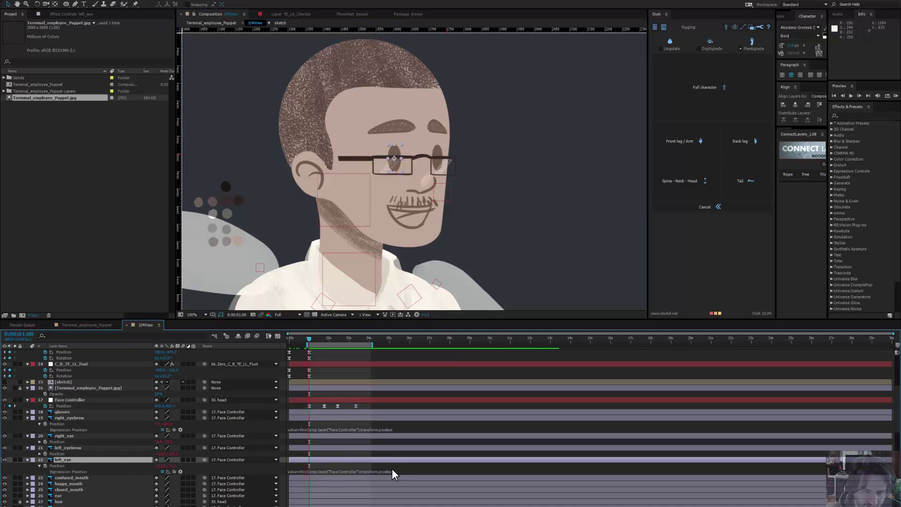
click(394, 471)
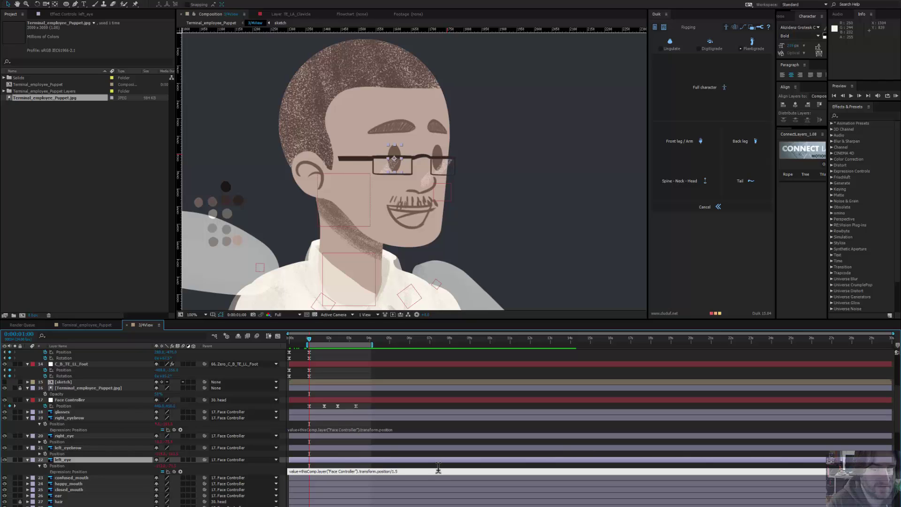
key(Return)
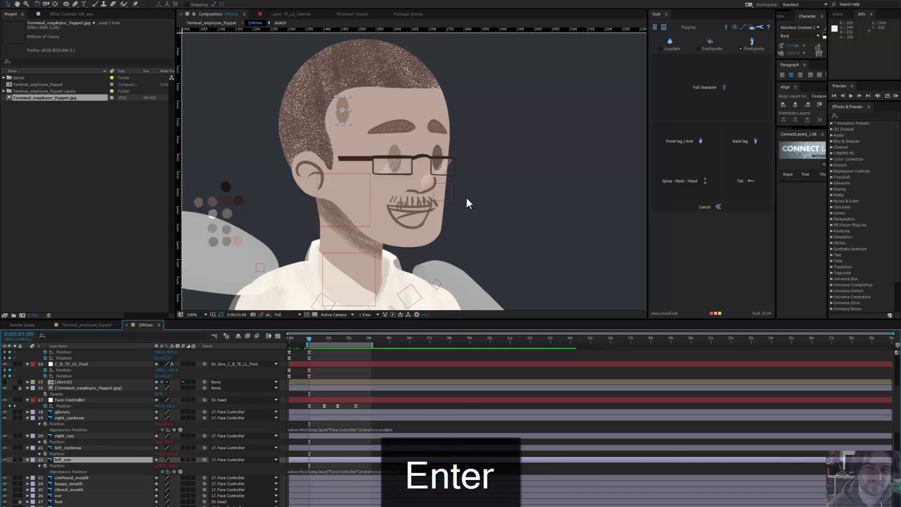
Step: Move the left eye back over the reference drawing, then test a Face Controller shift and undo that shift
drag(350, 108, 393, 151)
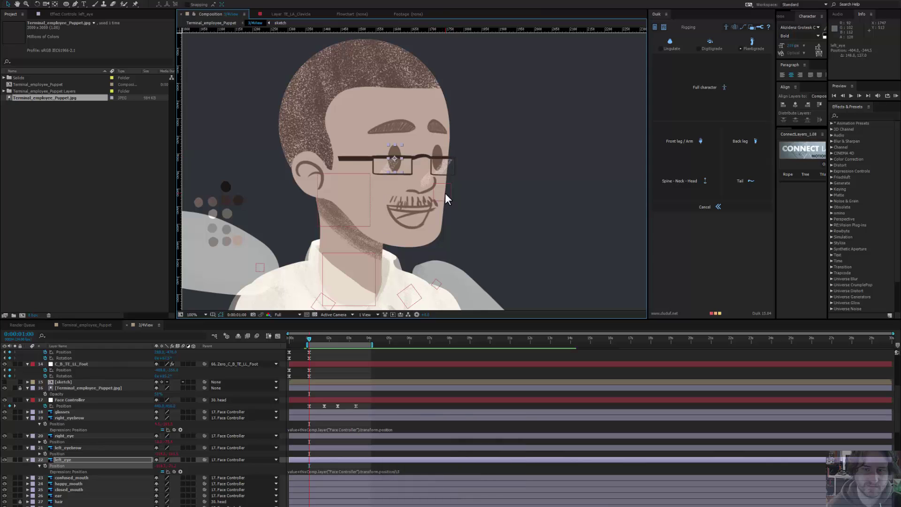
mouse_move(448, 193)
mouse_down()
mouse_move(440, 179)
mouse_move(456, 194)
mouse_up()
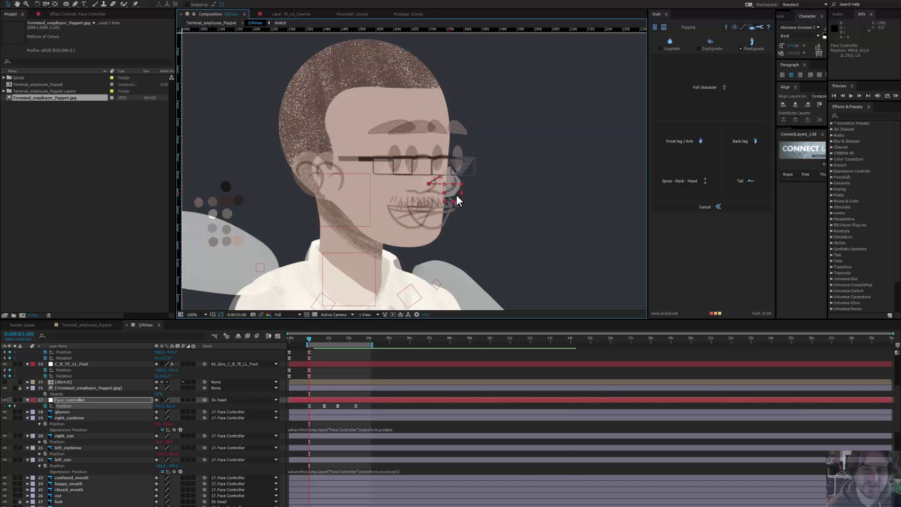
key(ctrl+z)
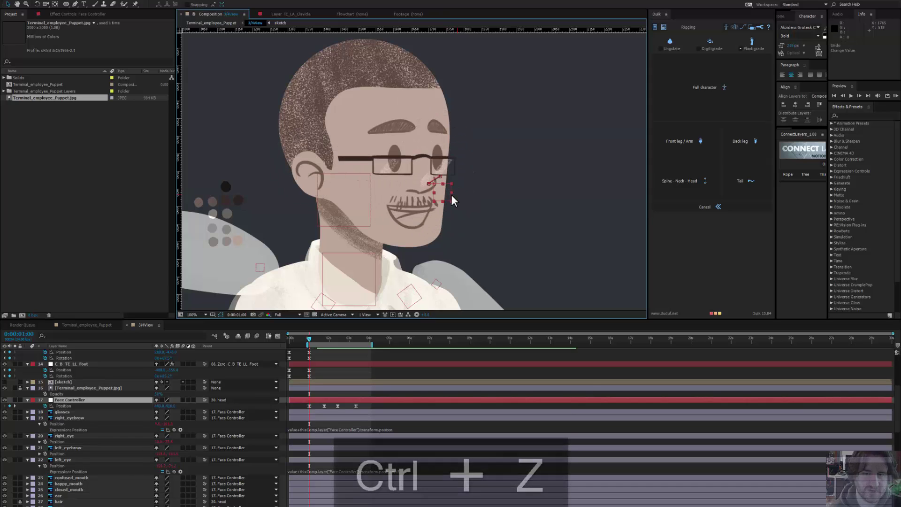
Step: Change the divisor at the end of the left_eye Position expression to 2
click(394, 159)
click(393, 471)
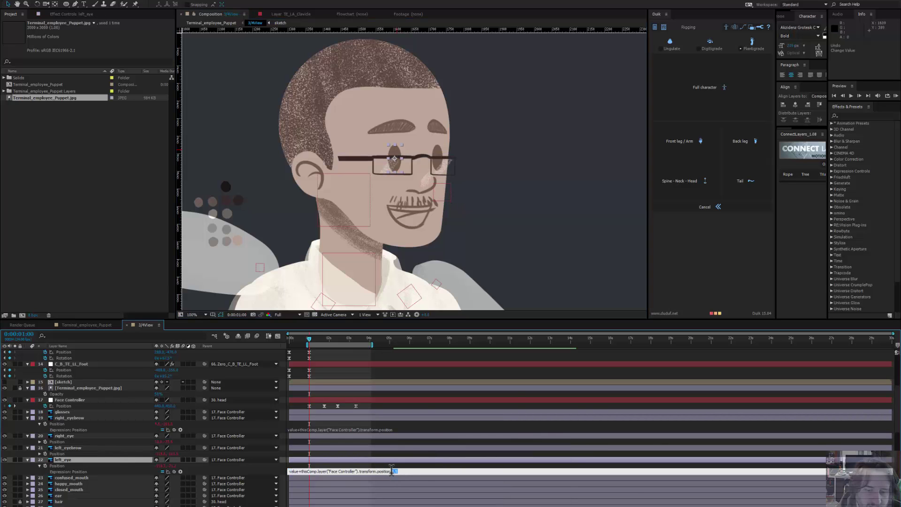
key(KP_Enter)
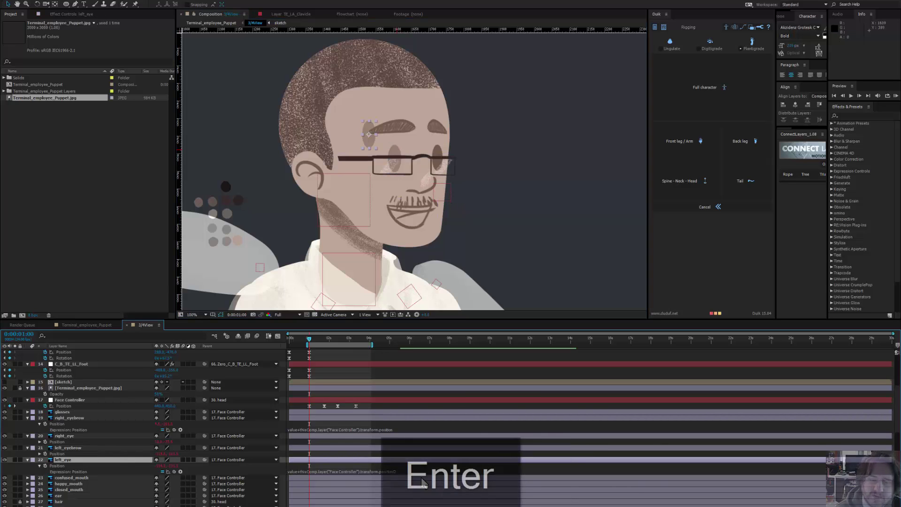
Step: Realign the left eye with the reference drawing, then test a small Face Controller shift and undo that shift
key(period)
drag(334, 108, 381, 154)
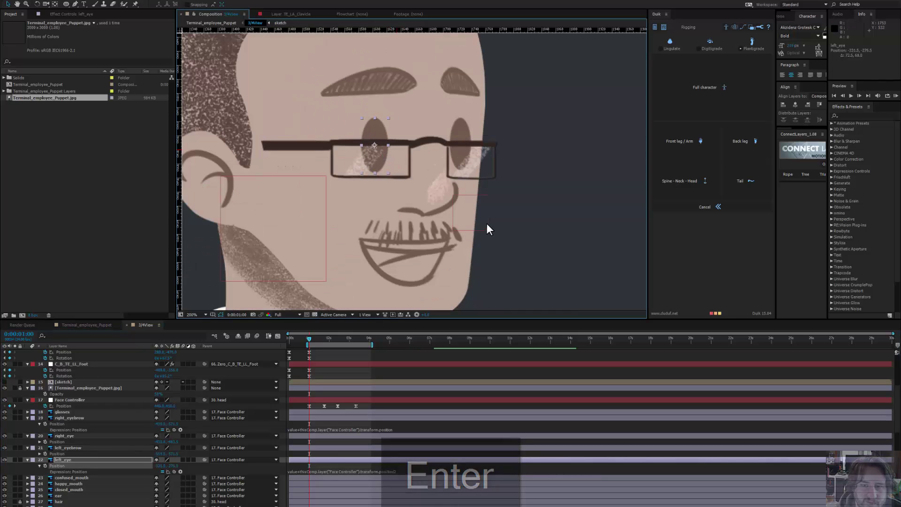
mouse_move(484, 221)
mouse_down()
mouse_move(504, 225)
mouse_move(477, 215)
mouse_move(483, 227)
mouse_move(496, 227)
mouse_move(481, 216)
mouse_up()
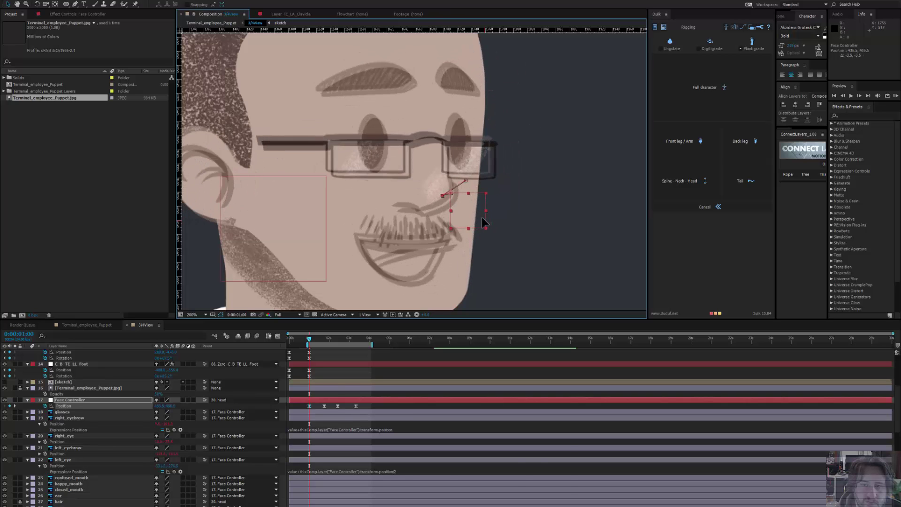
key(ctrl+z)
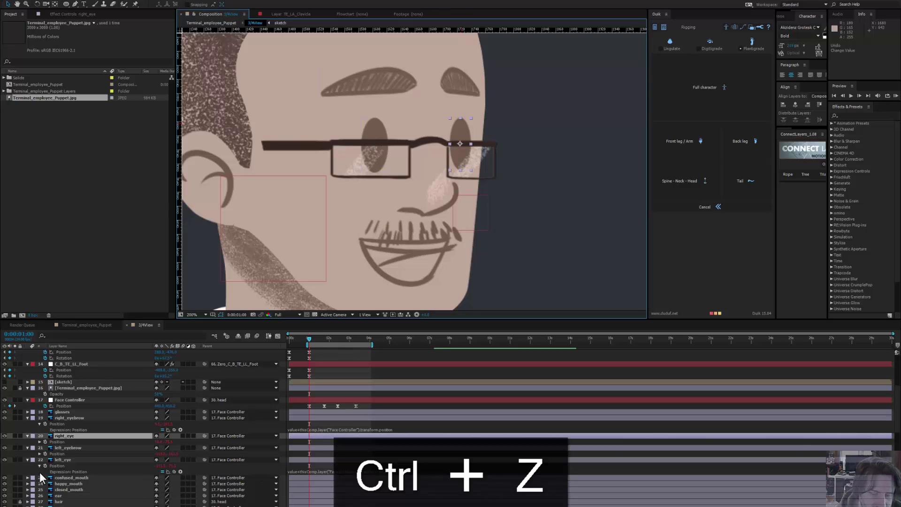
Step: Append /1.75 to the right_eye layer's Position expression and move the right eye back over the reference drawing
key(u)
key(e)
key(e)
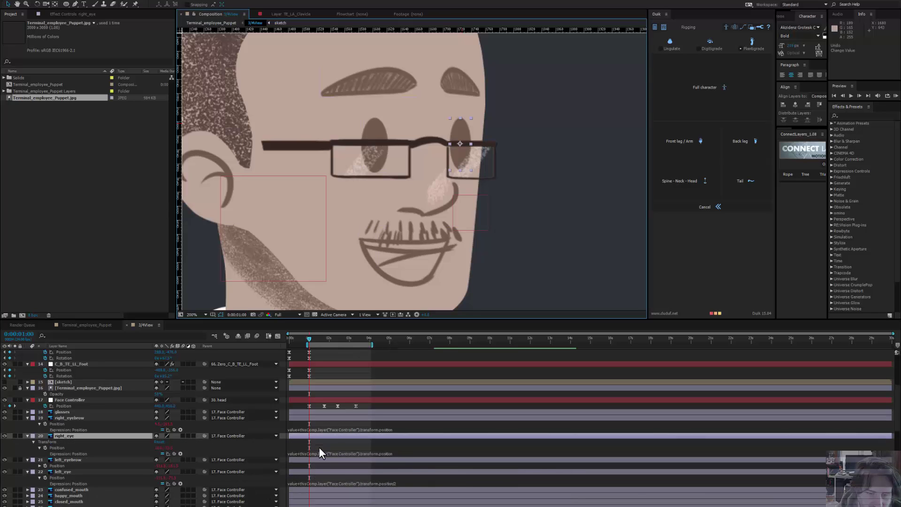
click(394, 453)
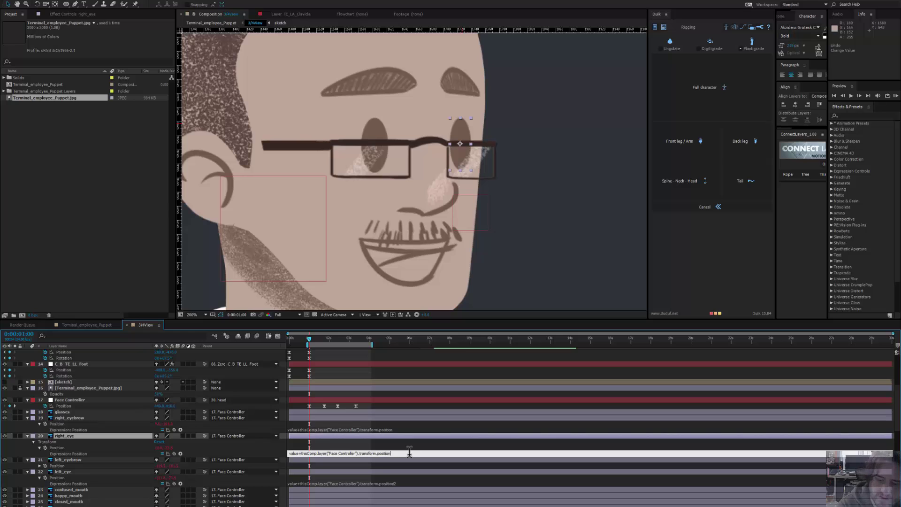
key(Return)
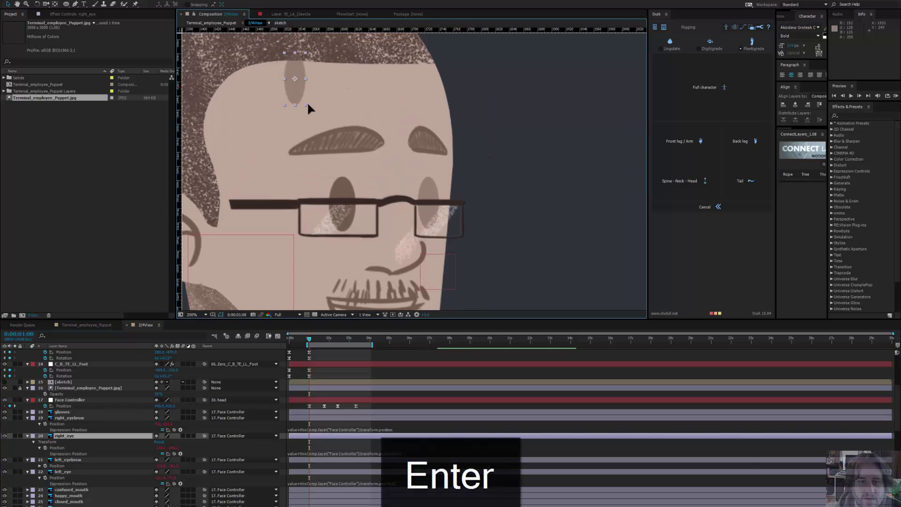
drag(293, 92, 425, 212)
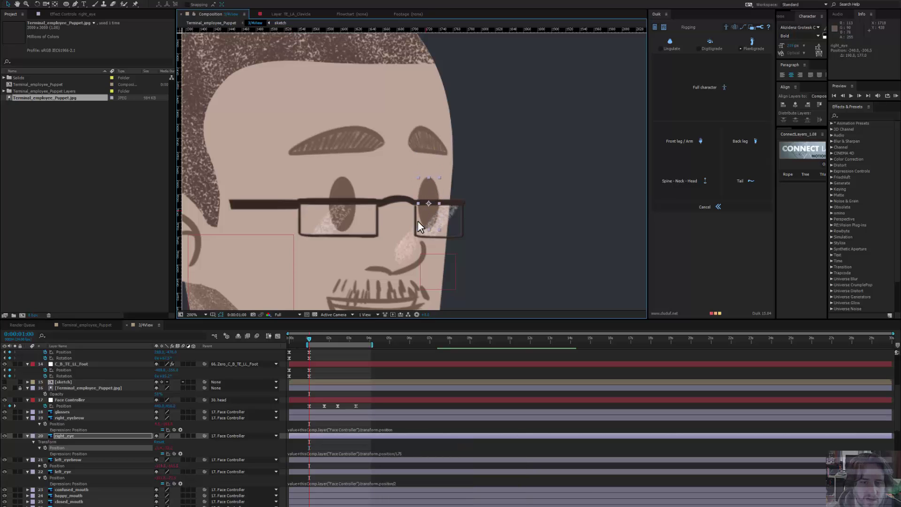
Step: Move the anchor points of both eyes lower on the eye shapes, then realign the eyes with the reference drawing
shift+click(341, 195)
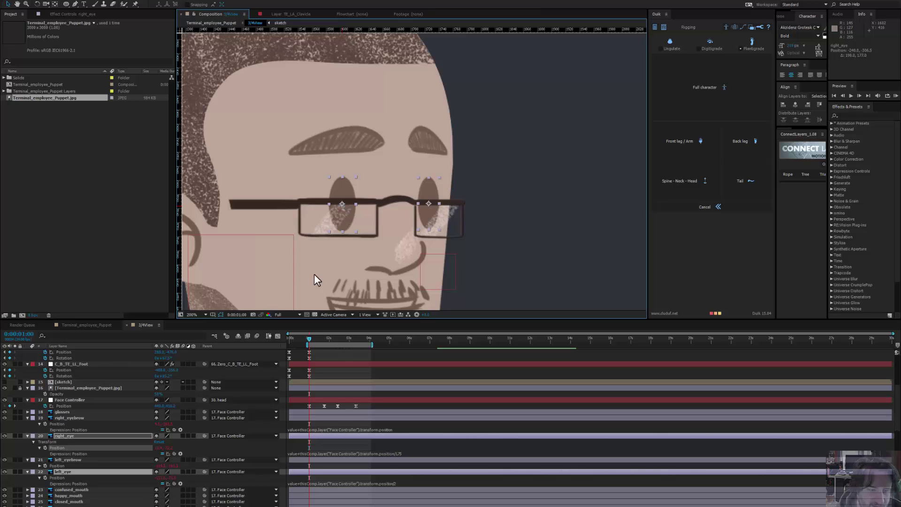
key(a)
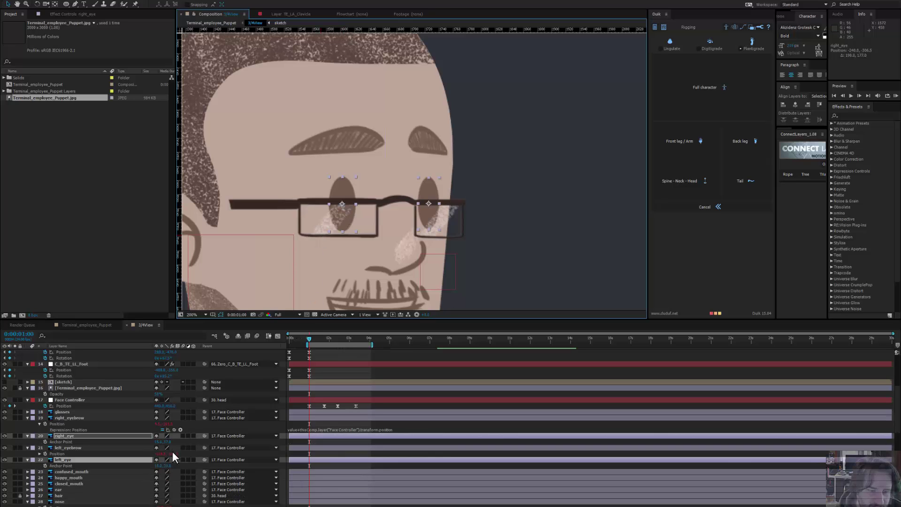
drag(167, 466, 174, 466)
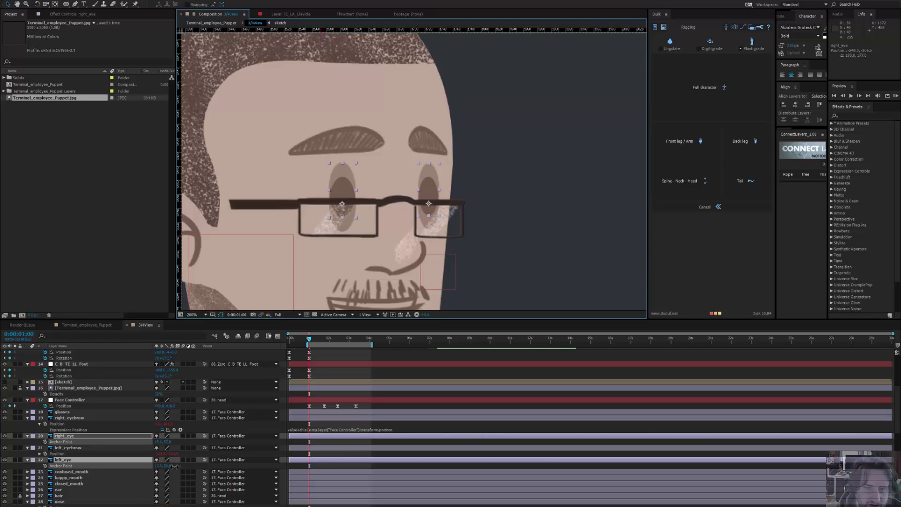
drag(427, 179, 430, 190)
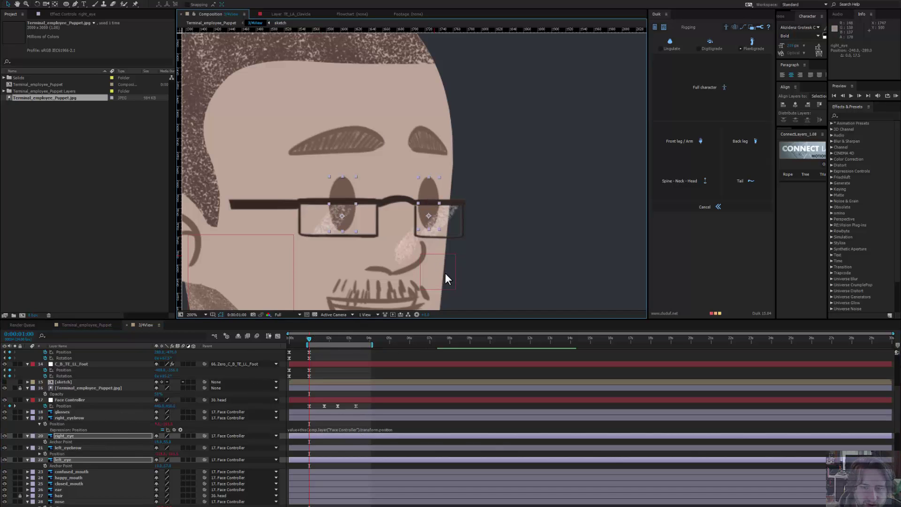
Step: Test how the eyes follow a small Face Controller shift, then undo that shift
mouse_move(445, 279)
mouse_down()
mouse_move(455, 276)
mouse_move(429, 281)
mouse_move(458, 281)
mouse_move(450, 277)
mouse_up()
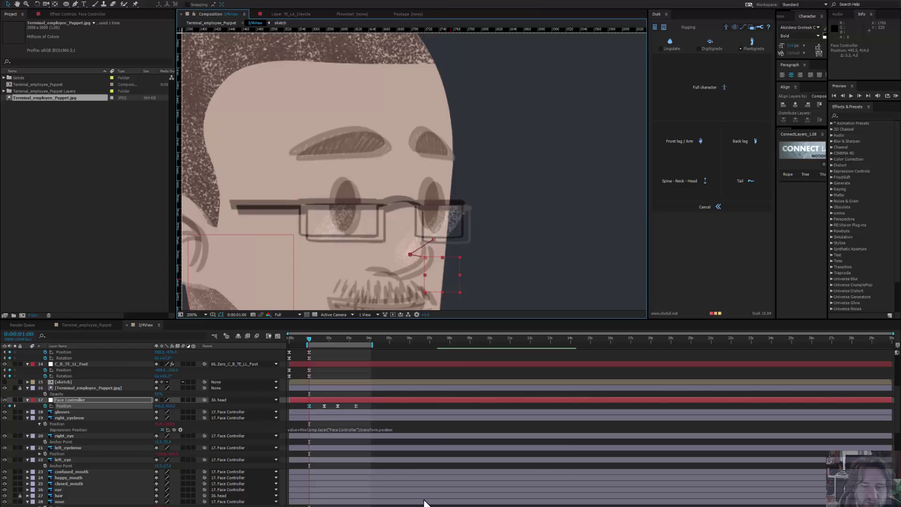
key(ctrl+z)
key(ctrl+z)
key(ctrl+z)
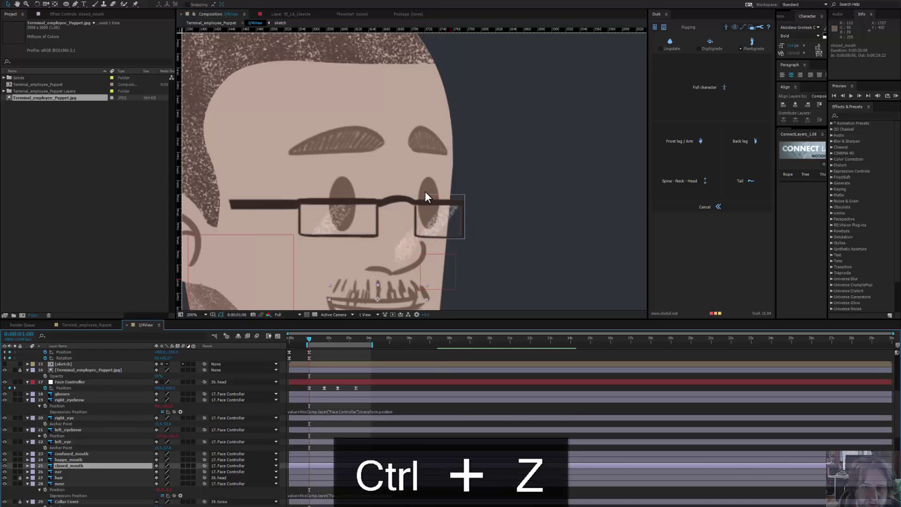
Step: Change the divisor at the end of the right_eye Position expression to 2.2
click(427, 188)
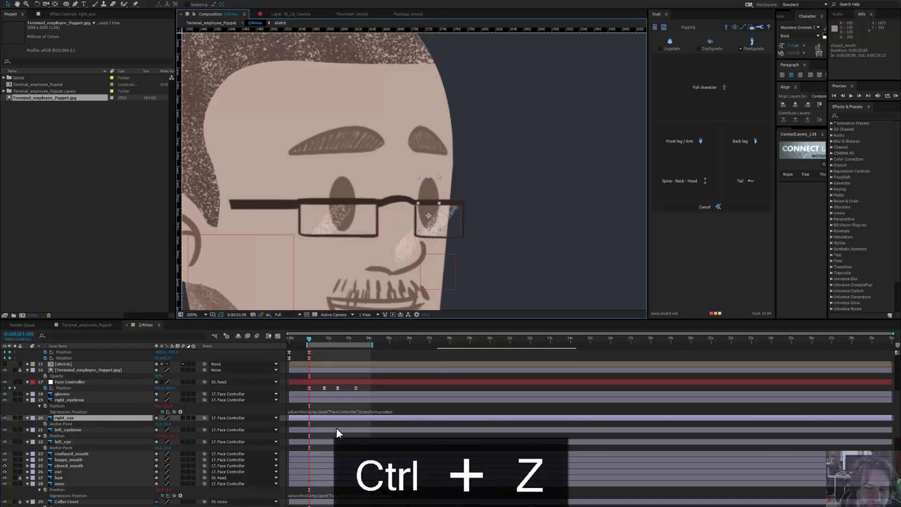
key(u)
key(u)
click(406, 441)
key(ctrl+c)
click(411, 440)
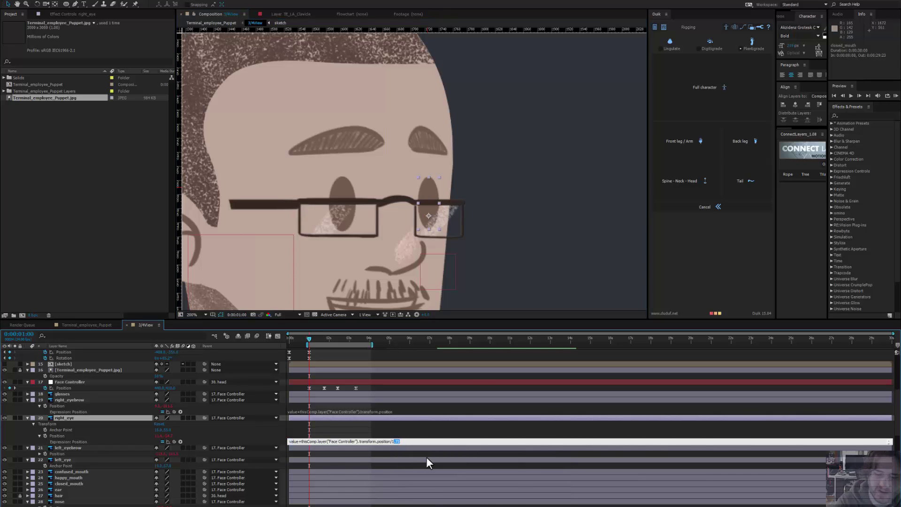
key(BackSpace)
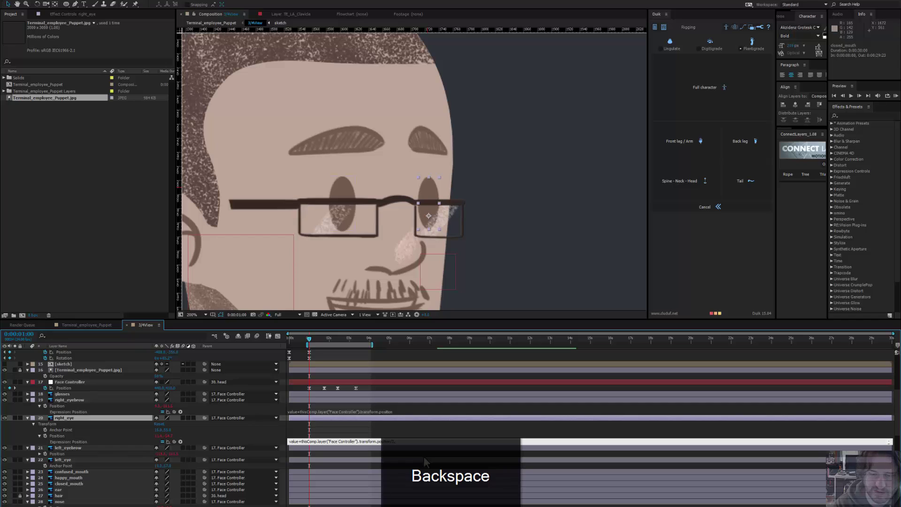
text(2.2)
key(Return)
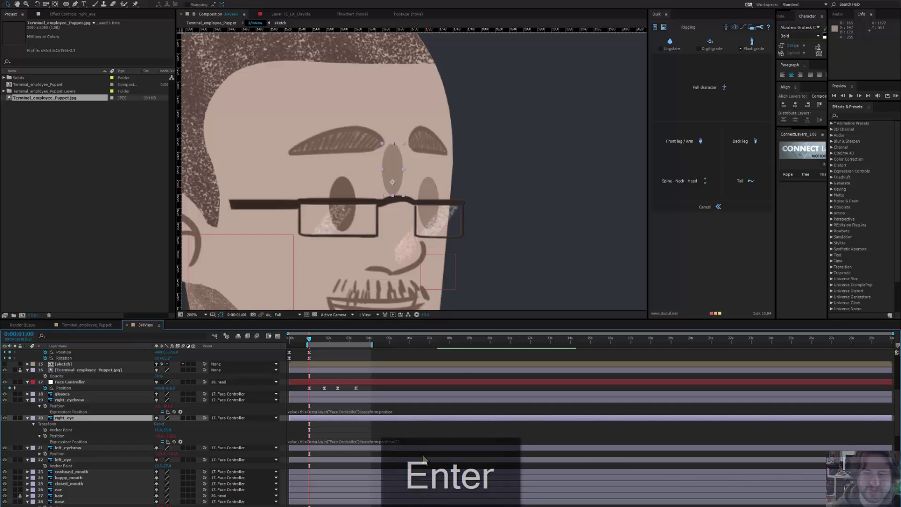
Step: Move the right eye back over the reference drawing, then test a slight Face Controller shift and undo that shift
drag(392, 164, 428, 197)
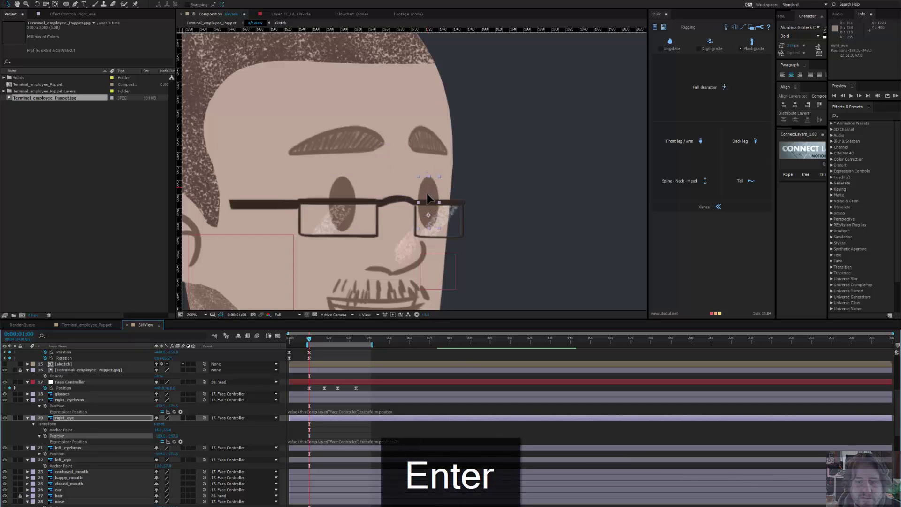
mouse_move(452, 274)
mouse_down()
mouse_move(469, 275)
mouse_move(458, 261)
mouse_move(447, 271)
mouse_move(463, 277)
mouse_move(444, 271)
mouse_move(463, 279)
mouse_move(454, 271)
mouse_up()
key(ctrl+z)
Step: Append /1.5 to the left_eyebrow layer's Position expression and move the left eyebrow back over the reference drawing
drag(479, 241, 484, 188)
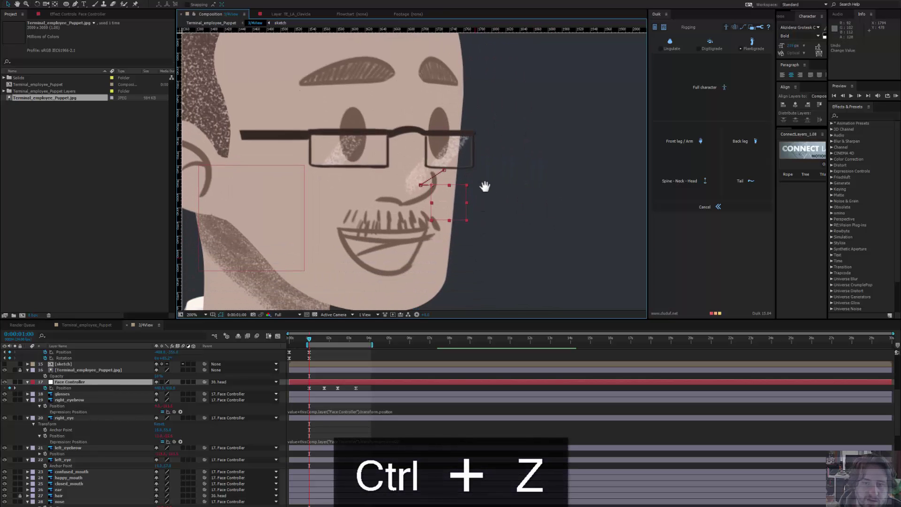
click(377, 66)
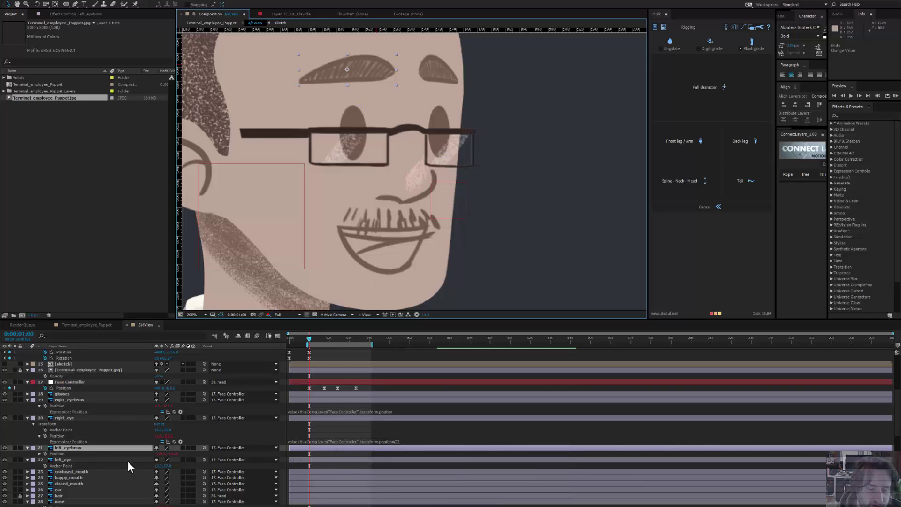
key(ctrl+v)
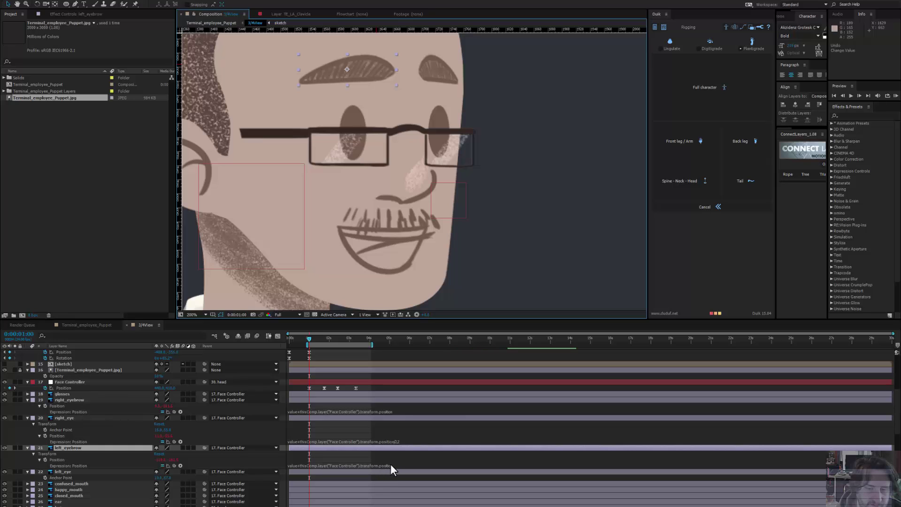
click(397, 465)
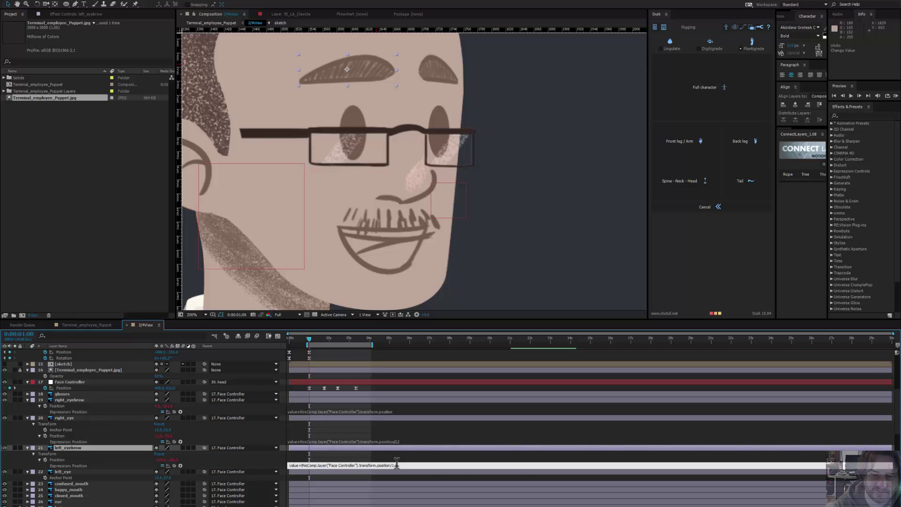
text(/1)
key(KP_Enter)
scroll(387, 135, up, 5)
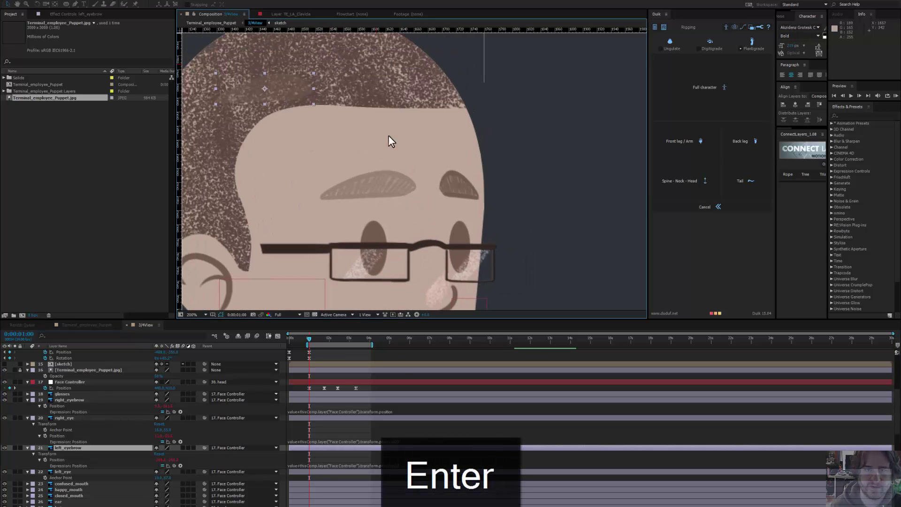
drag(295, 83, 398, 177)
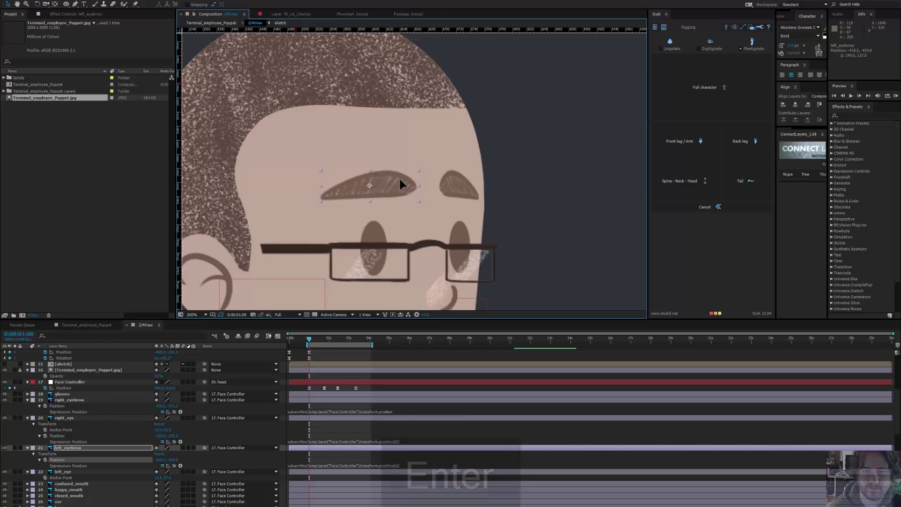
Step: Append /1.75 to the right_eyebrow layer's Position expression and realign the right eyebrow with the reference drawing
click(463, 183)
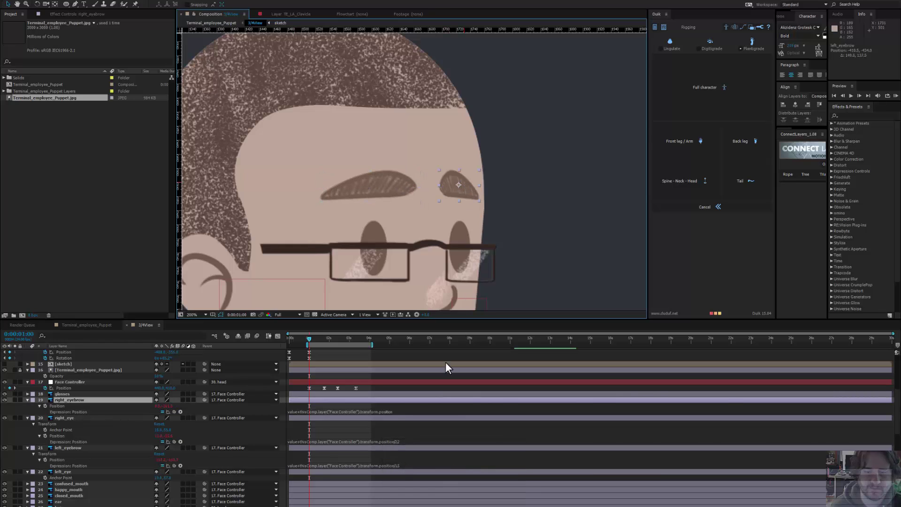
click(402, 411)
click(402, 411)
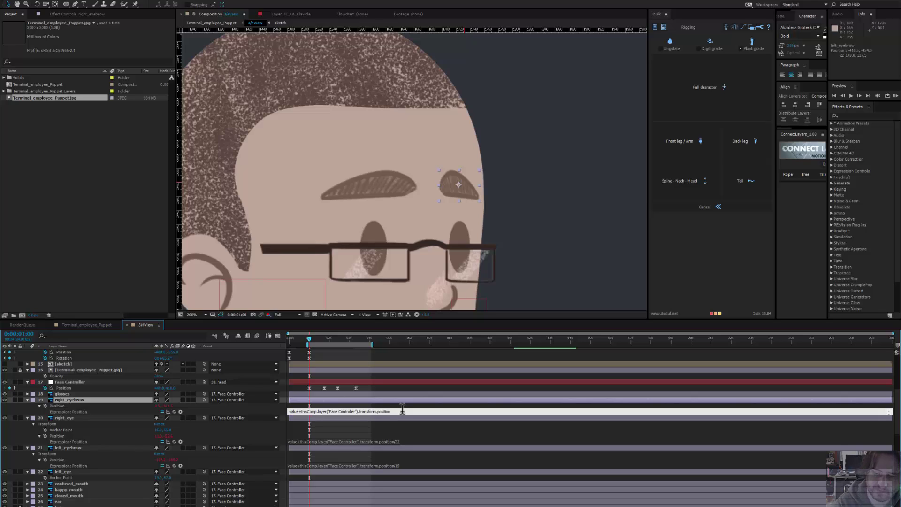
text(/1.75)
key(Return)
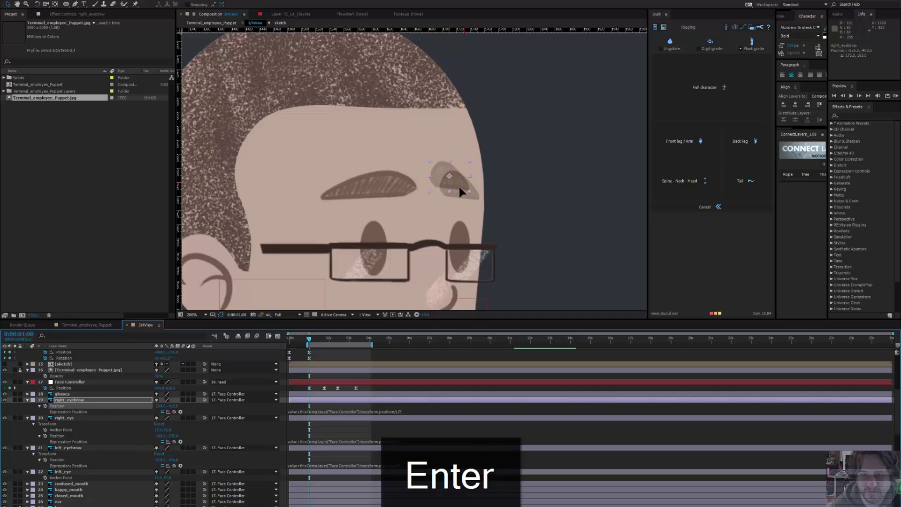
click(467, 196)
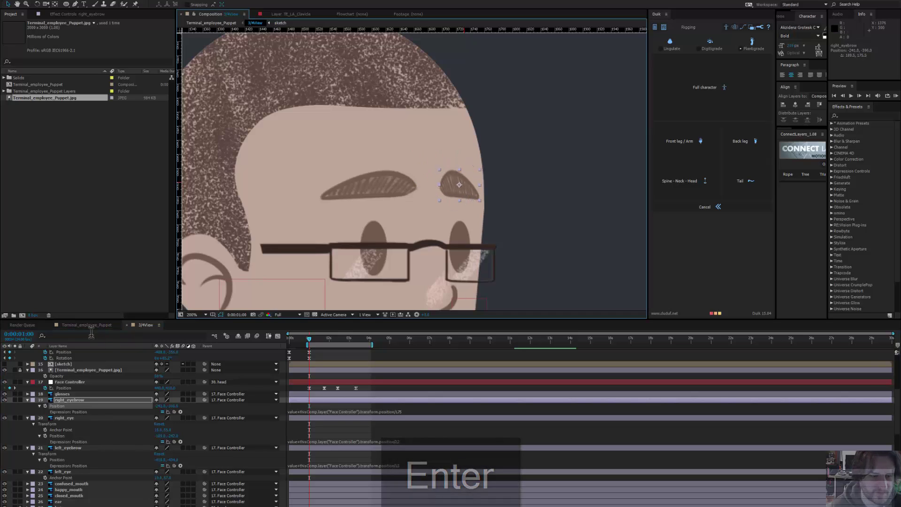
Step: Hide the Terminal_employee_Puppet.jpg reference layer and scrub the face animation from 0:00:01:00 to 0:00:03:10
click(5, 370)
scroll(420, 95, down, 1)
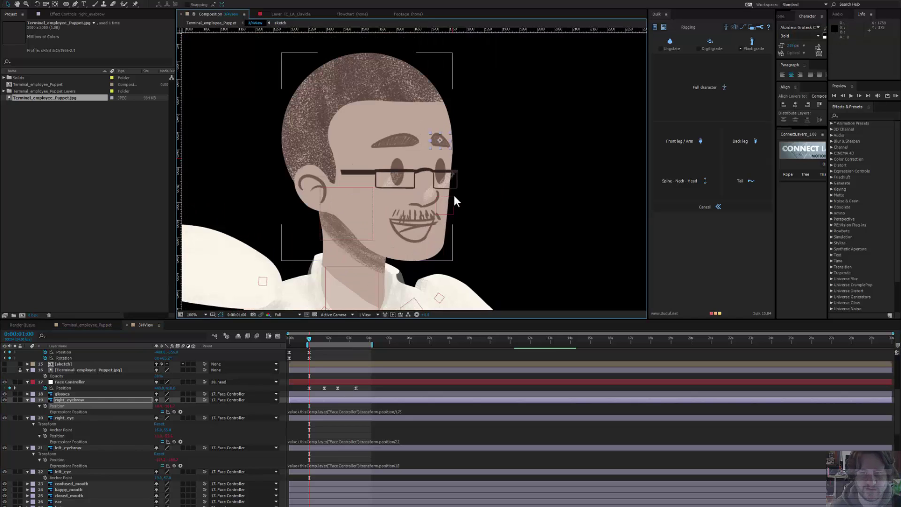
drag(318, 337, 358, 345)
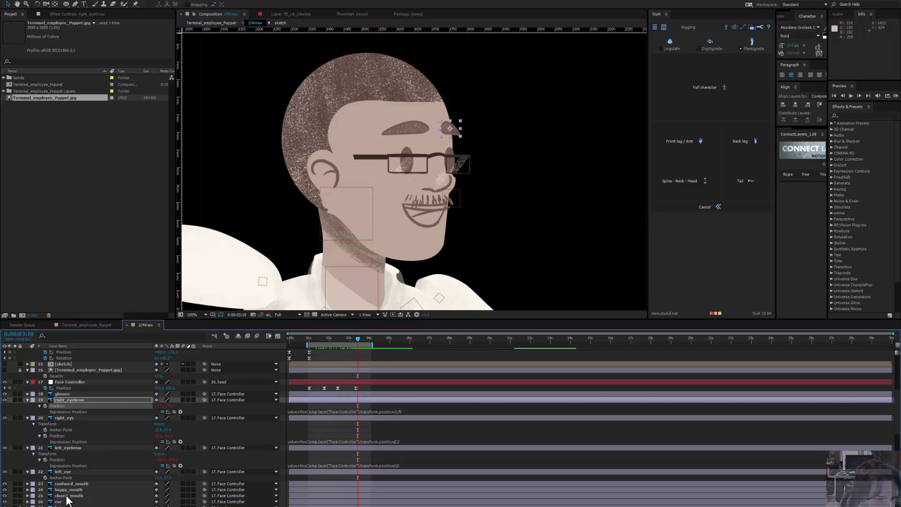
Step: Move the nose layer directly beneath the glasses layer in the stack, and hide the glasses for a closer view
drag(70, 505, 86, 398)
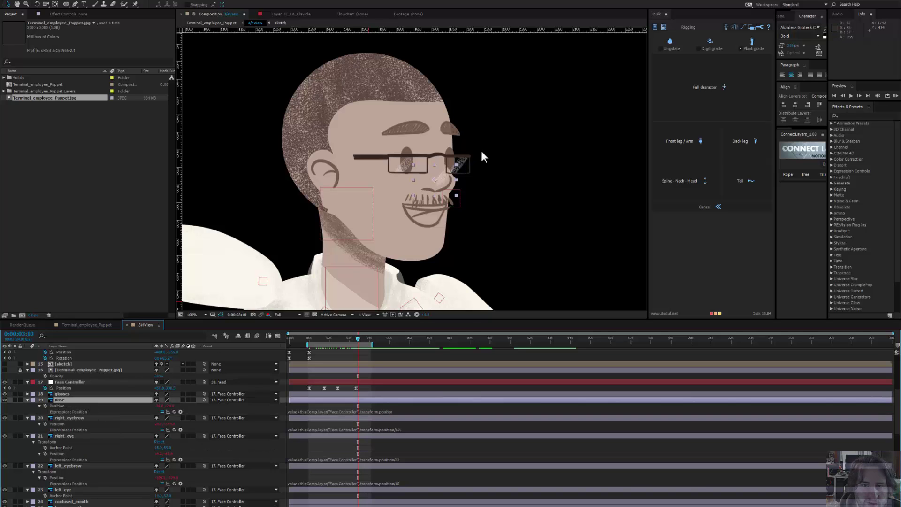
key(period)
drag(489, 193, 410, 206)
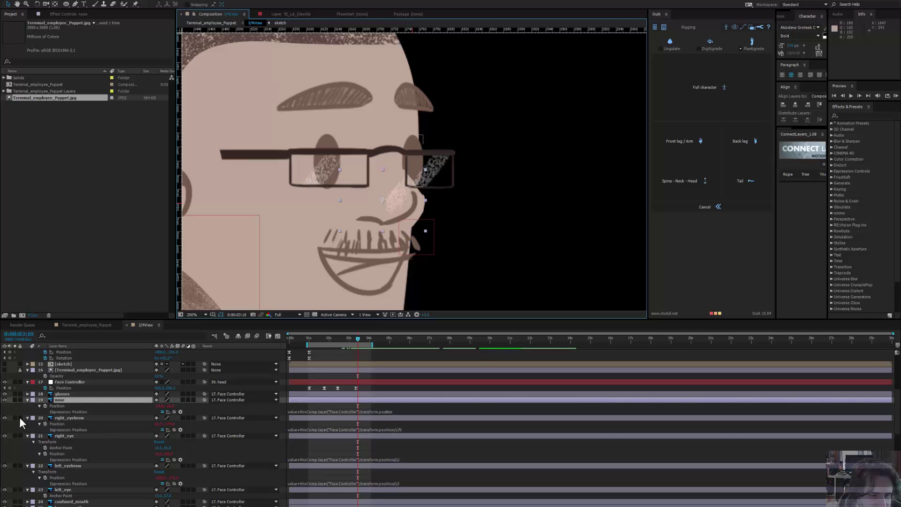
click(4, 394)
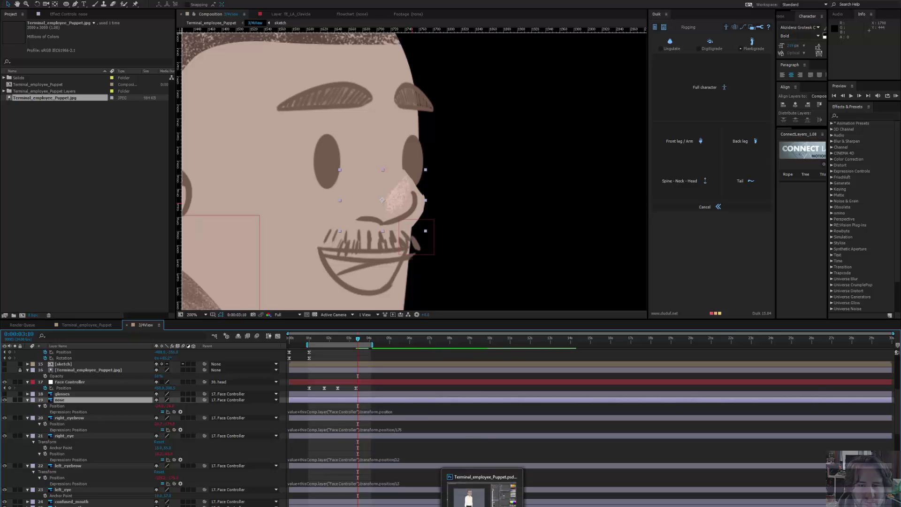
Step: Switch to the puppet's Photoshop file and move the Color Fill 1 layer directly beneath the nose layer to isolate the nose
click(488, 500)
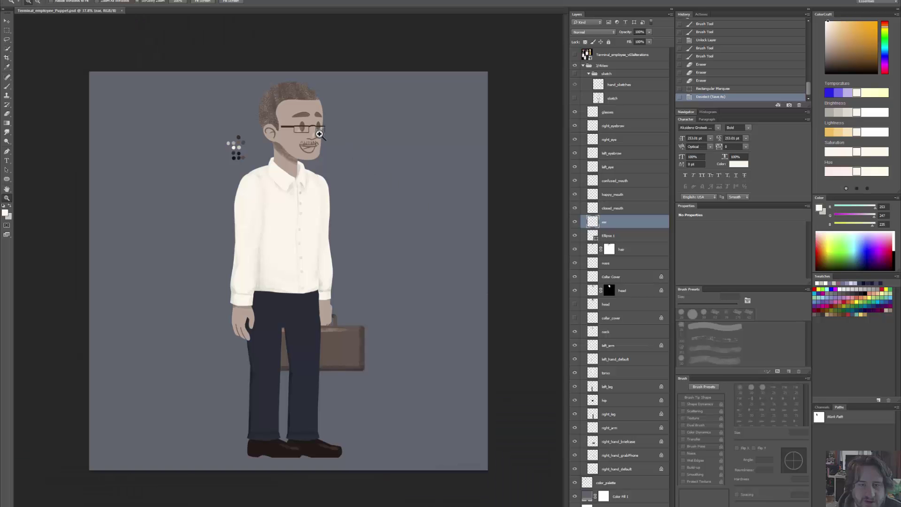
drag(312, 106, 361, 101)
key(v)
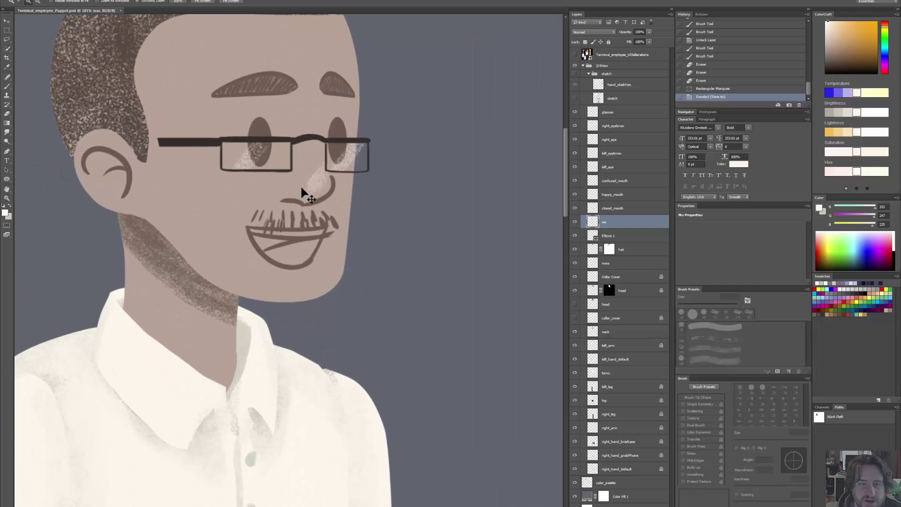
click(294, 192)
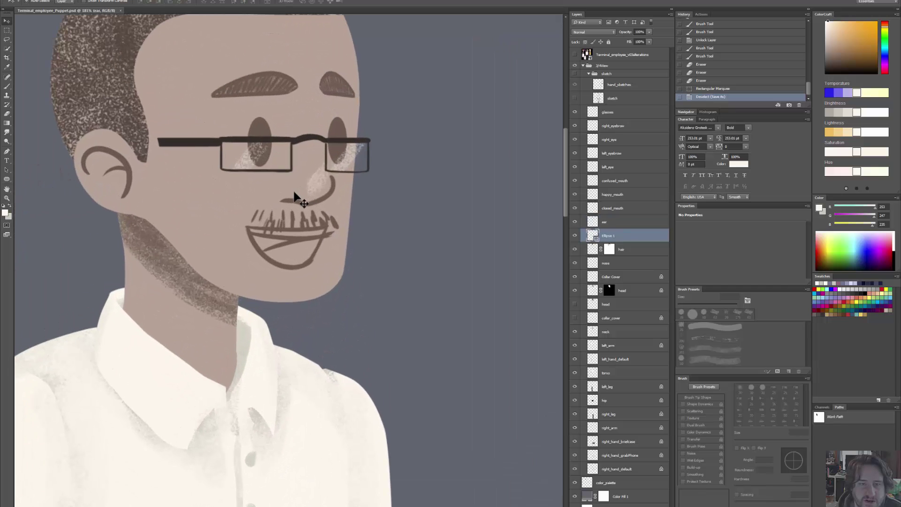
click(591, 265)
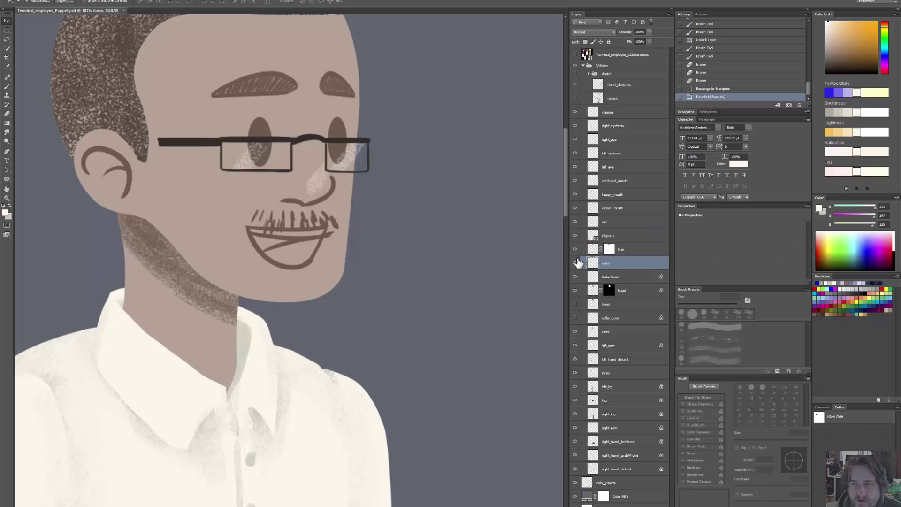
drag(586, 498, 608, 271)
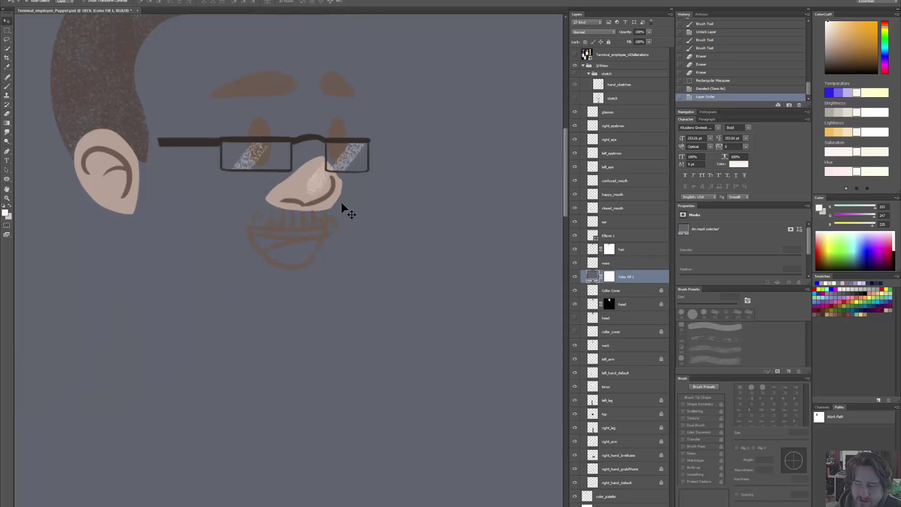
Step: Paint the nose layer's bridge up to the glasses with a 20 px brush in the nose's own skin colour
key(b)
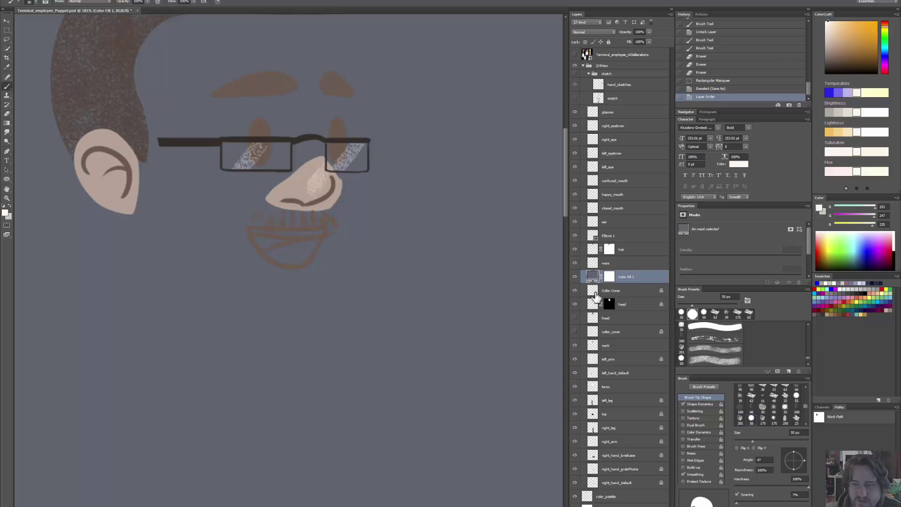
click(595, 264)
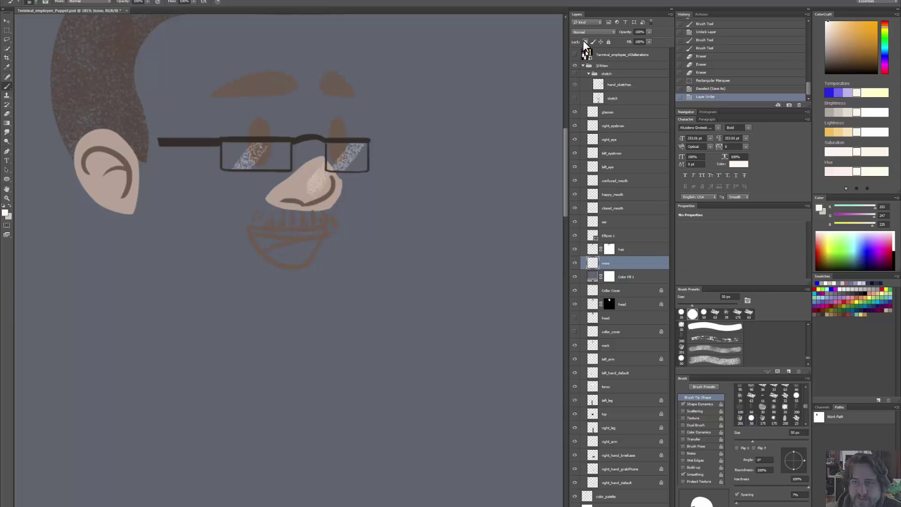
key(bracketleft)
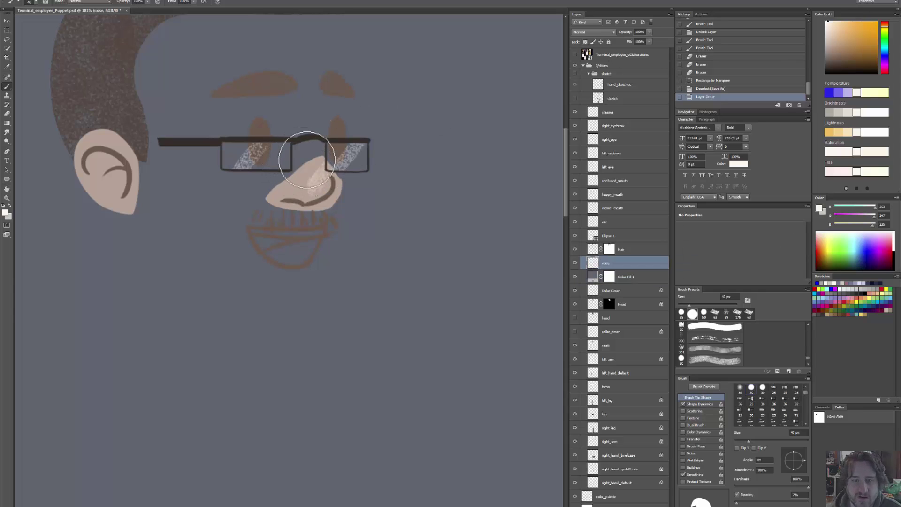
key(bracketleft)
key(bracketleft)
mouse_move(314, 158)
mouse_down()
mouse_move(301, 175)
mouse_move(316, 162)
mouse_move(312, 153)
mouse_move(278, 181)
mouse_move(301, 167)
mouse_move(310, 142)
mouse_move(314, 156)
mouse_move(308, 139)
mouse_move(273, 186)
mouse_move(306, 150)
mouse_up()
key(ctrl+z)
alt+click(315, 162)
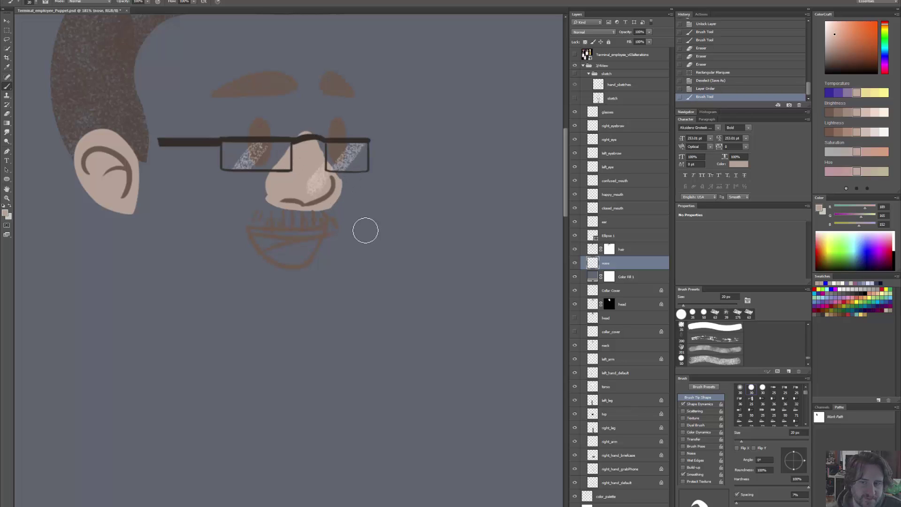
Step: Move the Color Fill 1 layer back beneath the color_palette layer and save the Photoshop file
drag(597, 279, 632, 501)
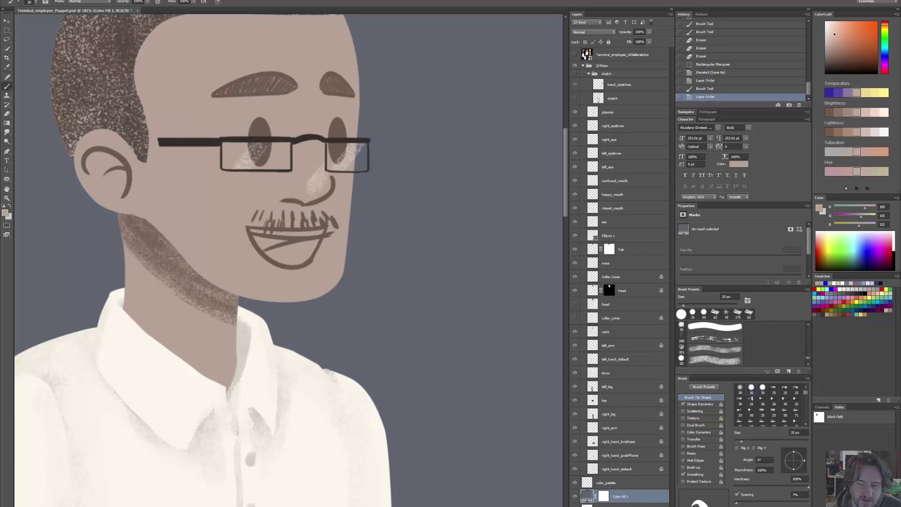
key(ctrl+s)
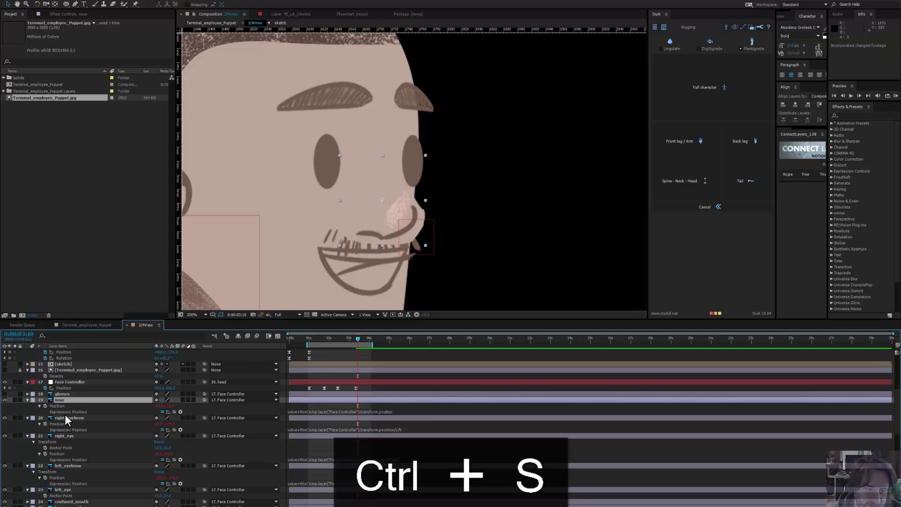
Step: In After Effects, realign the nose with the Terminal_employee_Puppet.jpg reference at 0:00:01:00, check it at 0:00:03:13, and hide the reference
click(5, 370)
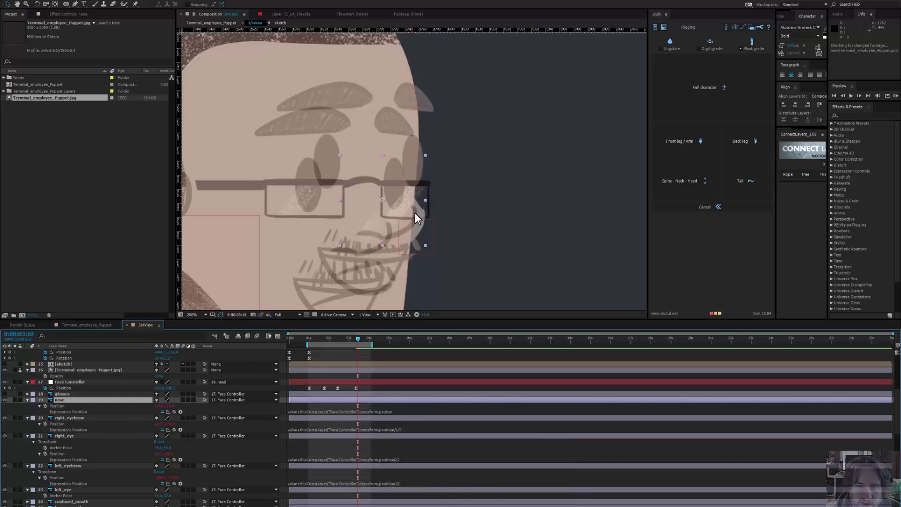
click(355, 339)
drag(356, 339, 308, 342)
drag(384, 294, 399, 174)
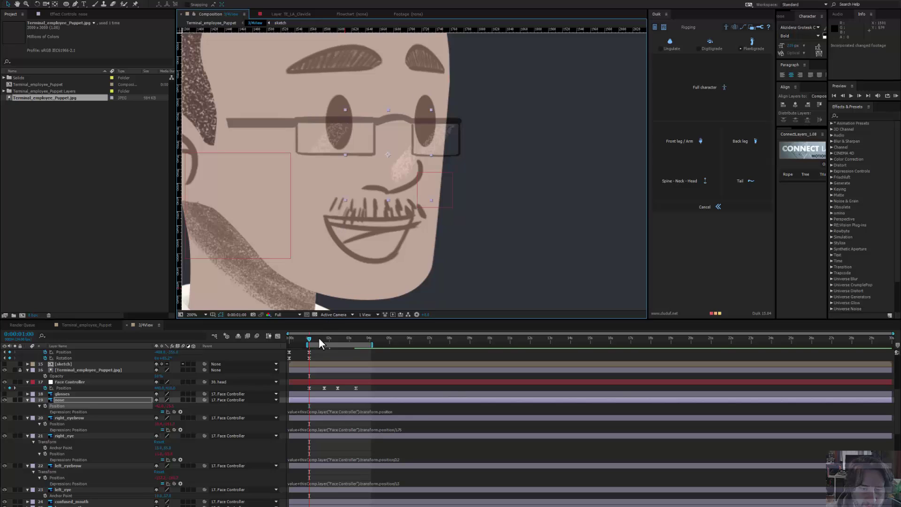
drag(318, 336, 360, 340)
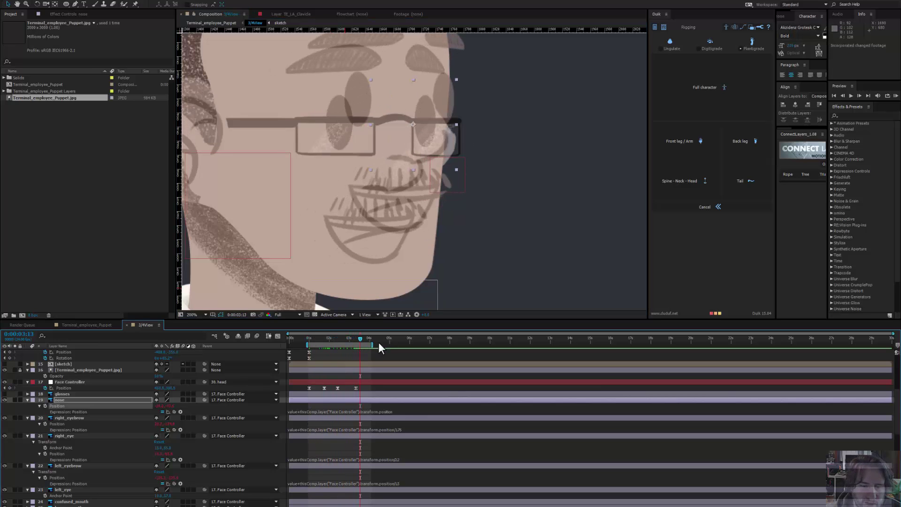
click(4, 370)
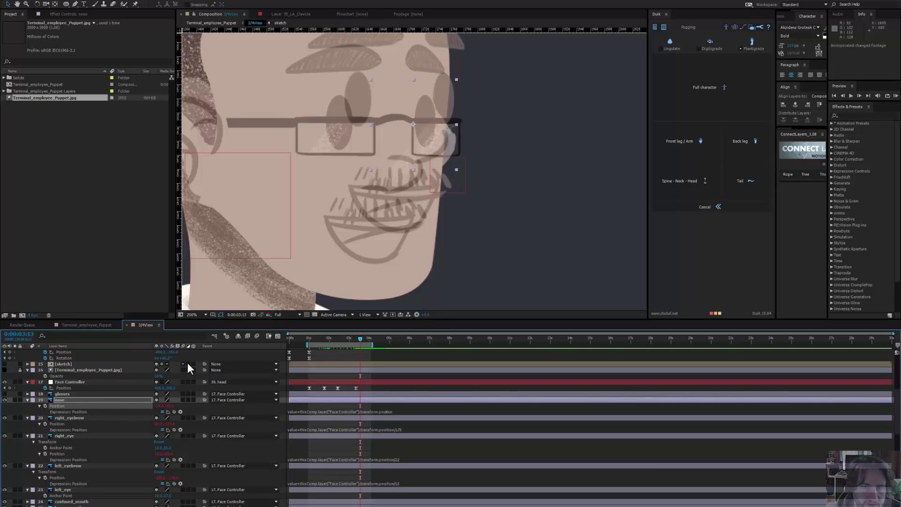
Step: Draw a closed Pen tool mask on the nose layer, following the nose's outer line and reaching up between the eyes
scroll(445, 171, up, 2)
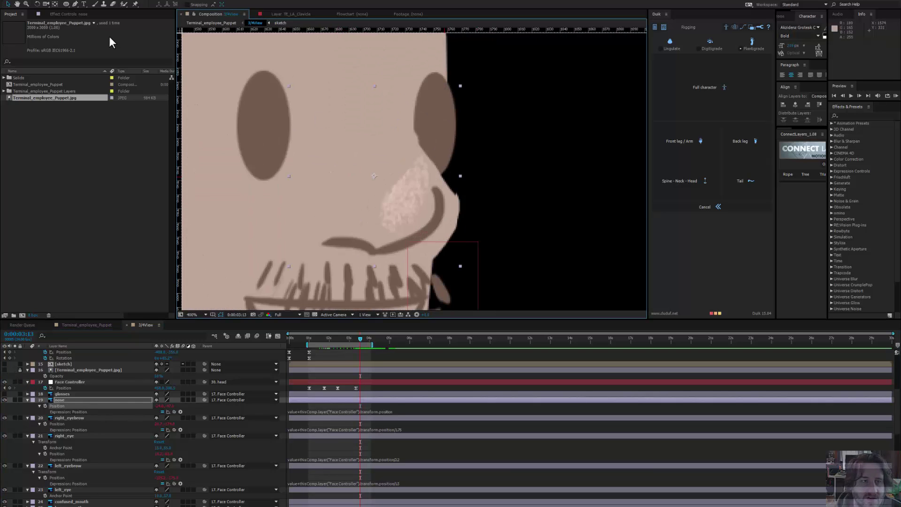
click(76, 4)
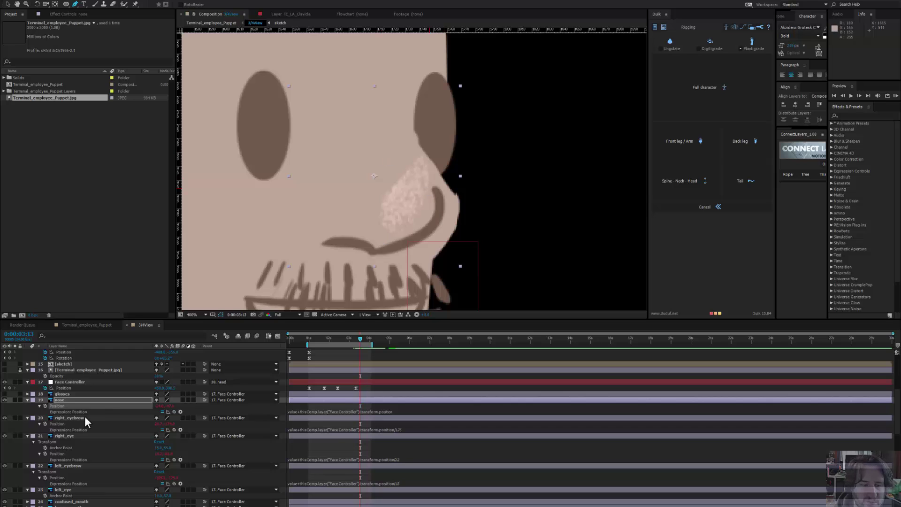
click(384, 105)
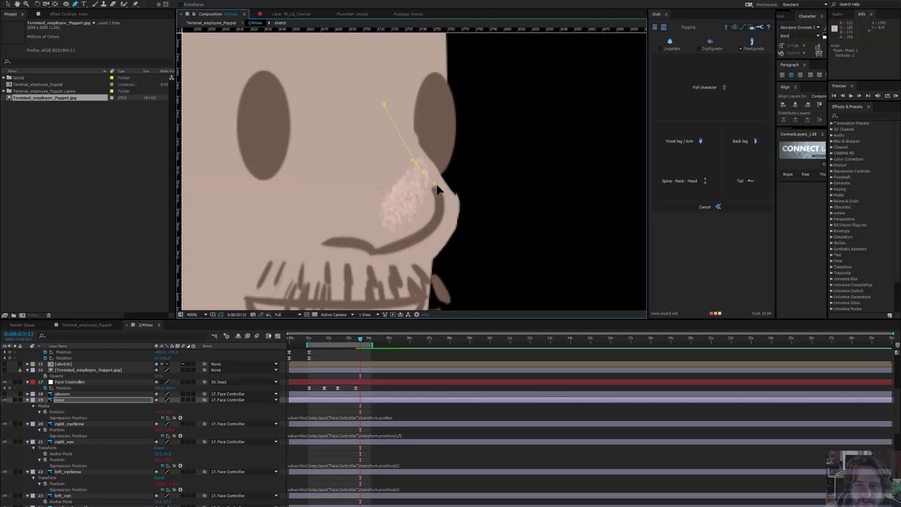
click(436, 185)
click(447, 208)
drag(411, 247, 399, 249)
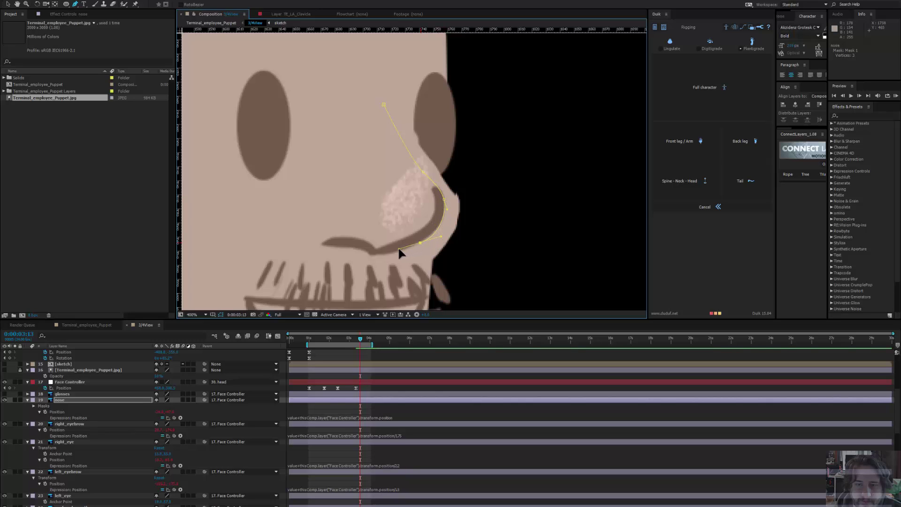
click(367, 260)
click(383, 105)
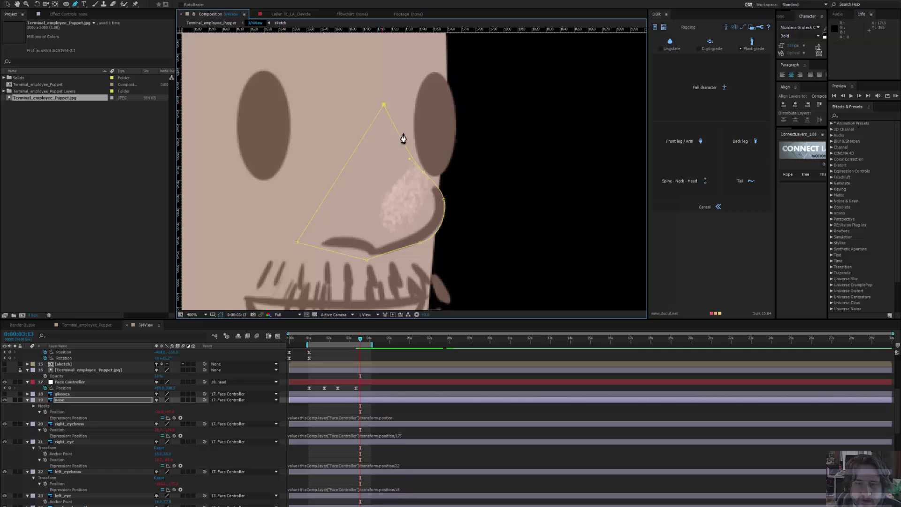
Step: Refine the nose mask's points and curve handles so its edge hugs the dark nose line, and deselect the layer
click(367, 260)
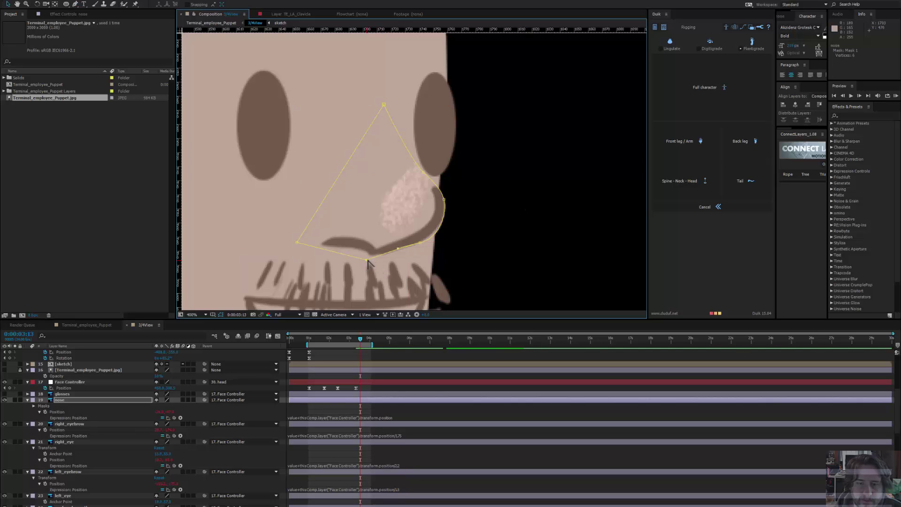
drag(381, 260, 381, 261)
mouse_move(419, 243)
mouse_down()
mouse_move(439, 237)
mouse_move(420, 242)
mouse_up()
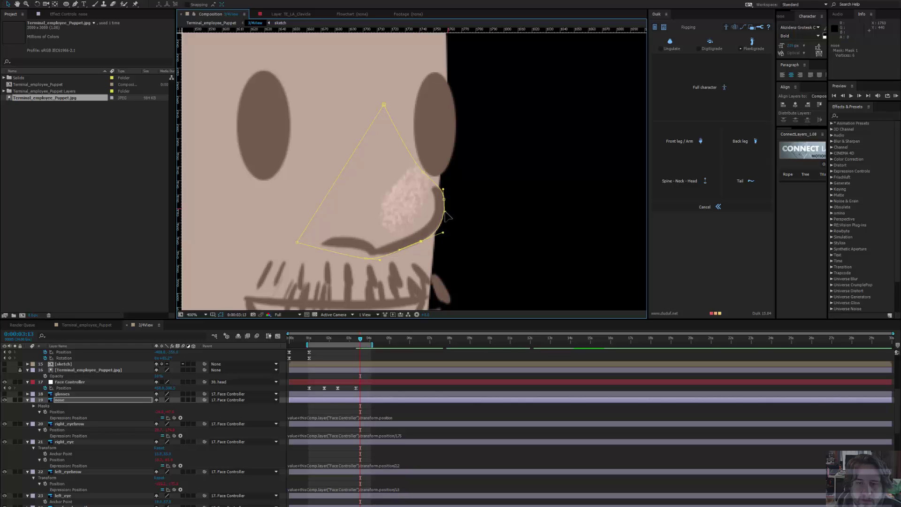
drag(445, 200, 444, 199)
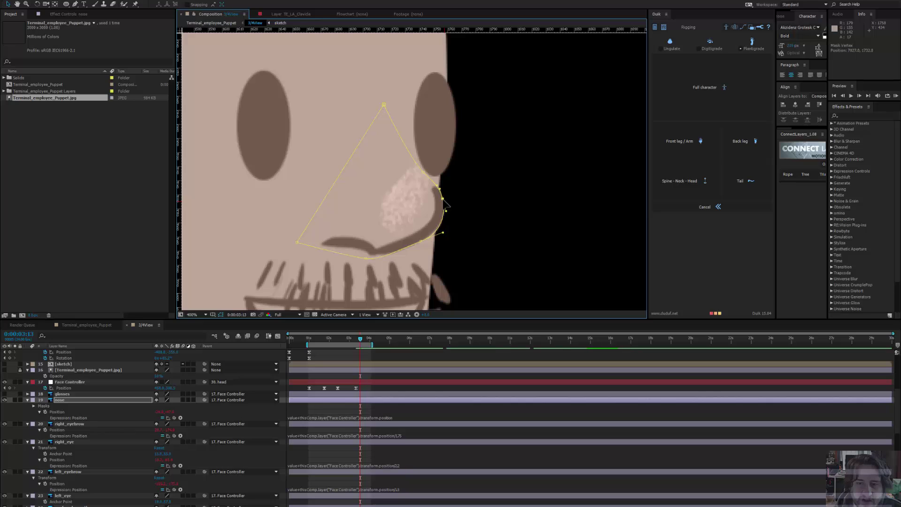
click(419, 240)
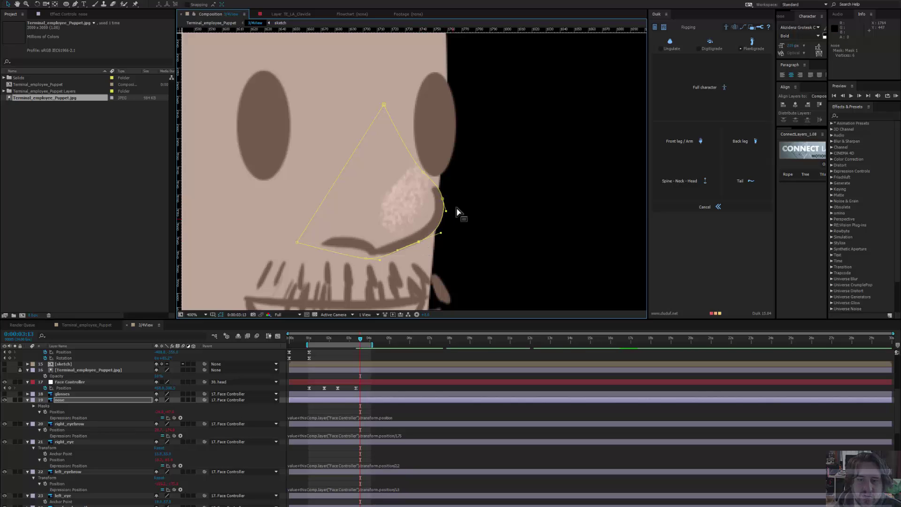
click(418, 240)
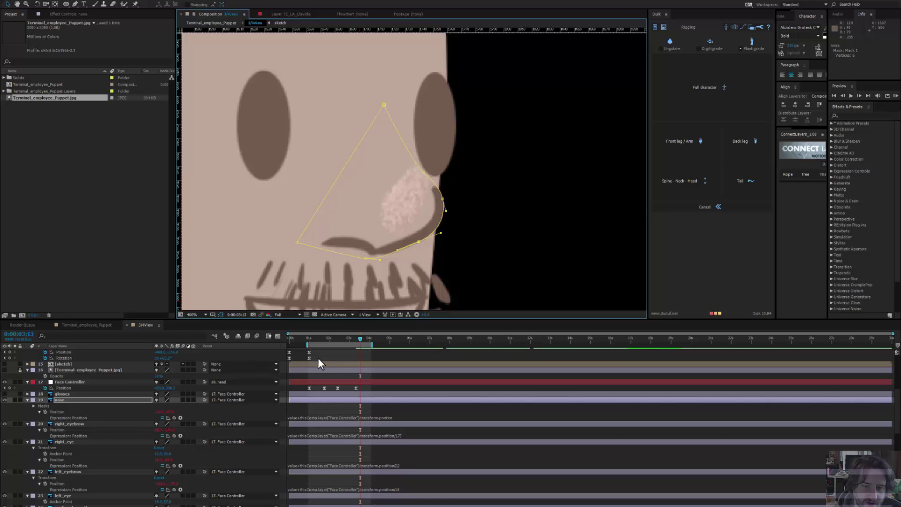
click(295, 389)
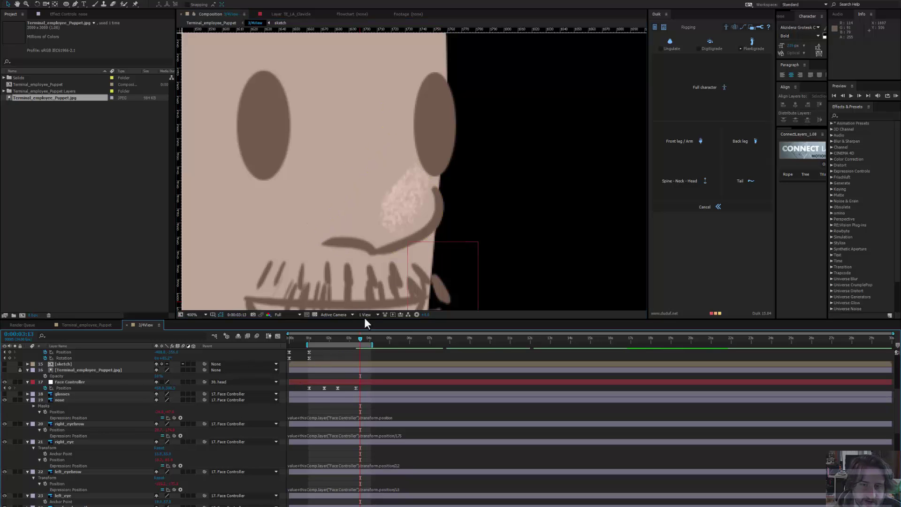
Step: Try moving the Face Controller at 0:00:03:08 to test how the features follow, and undo the moves
scroll(415, 205, down, 2)
mouse_move(358, 336)
mouse_down()
mouse_move(348, 339)
mouse_move(364, 342)
mouse_move(356, 345)
mouse_up()
click(363, 382)
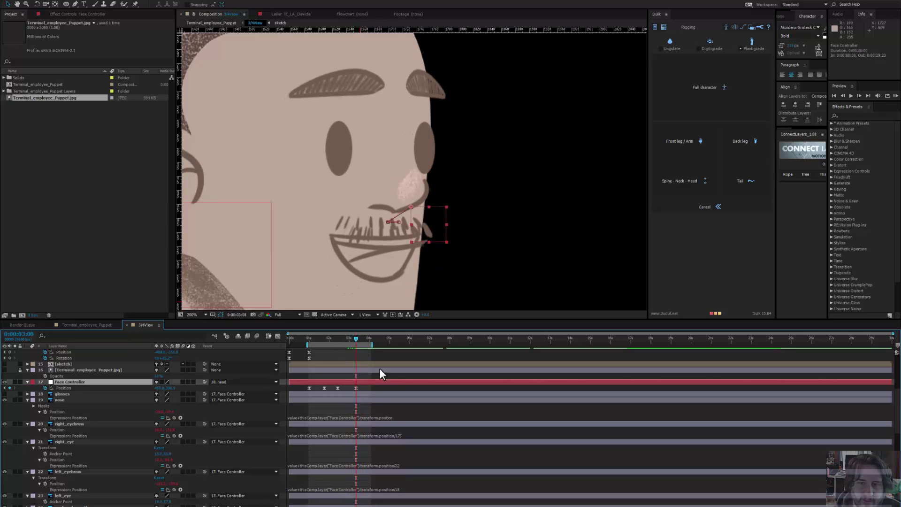
drag(427, 222, 435, 196)
scroll(506, 205, down, 2)
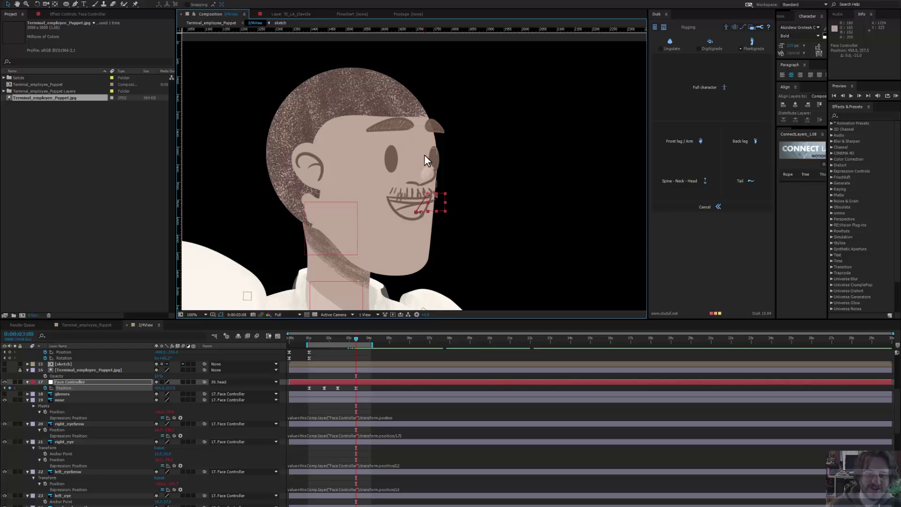
key(ctrl+z)
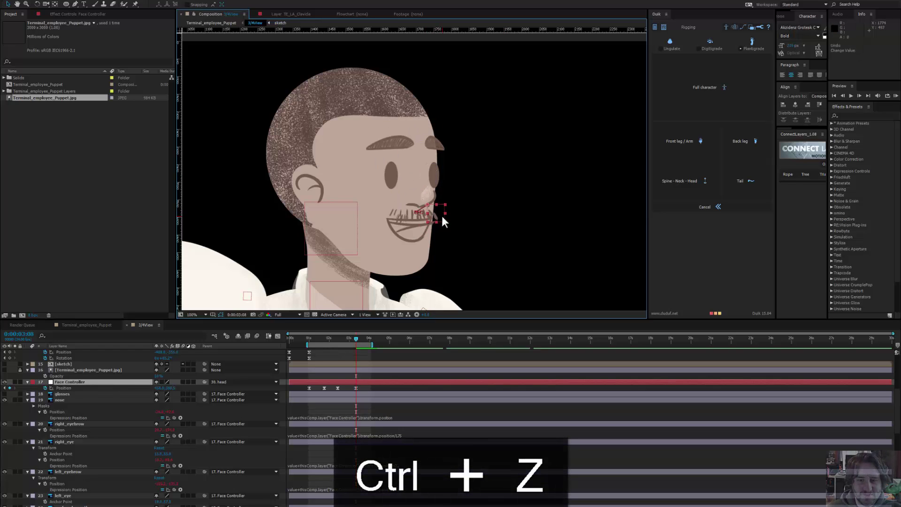
mouse_move(442, 218)
mouse_down()
mouse_move(450, 219)
mouse_move(439, 222)
mouse_up()
key(ctrl+z)
key(ctrl+z)
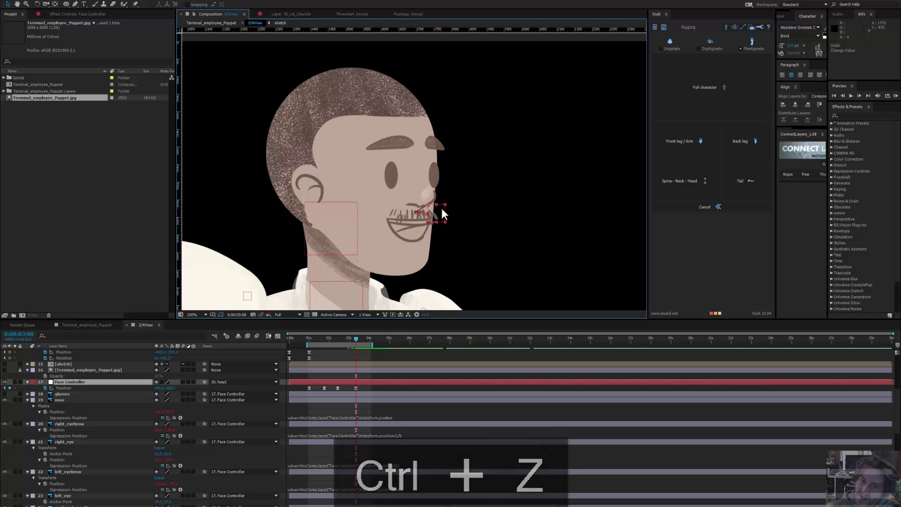
Step: Scrub the face animation between 0:00:03:21 and 0:00:02:11 to check how the masked nose and other features move
scroll(441, 207, up, 2)
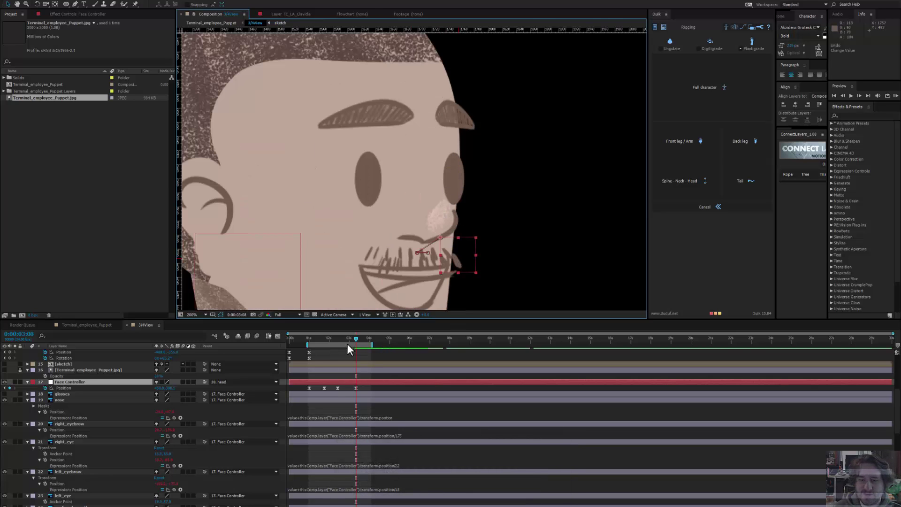
drag(349, 339, 366, 342)
drag(465, 204, 476, 182)
scroll(476, 182, down, 1)
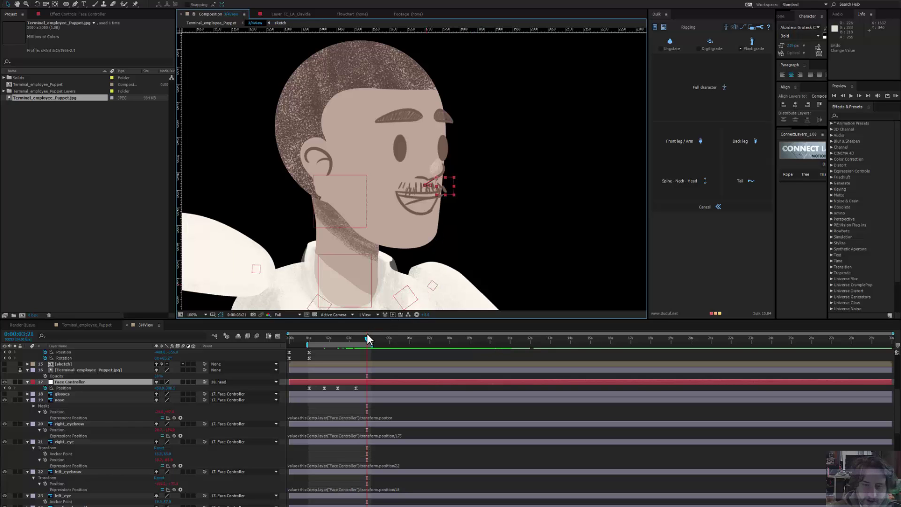
drag(364, 337, 337, 343)
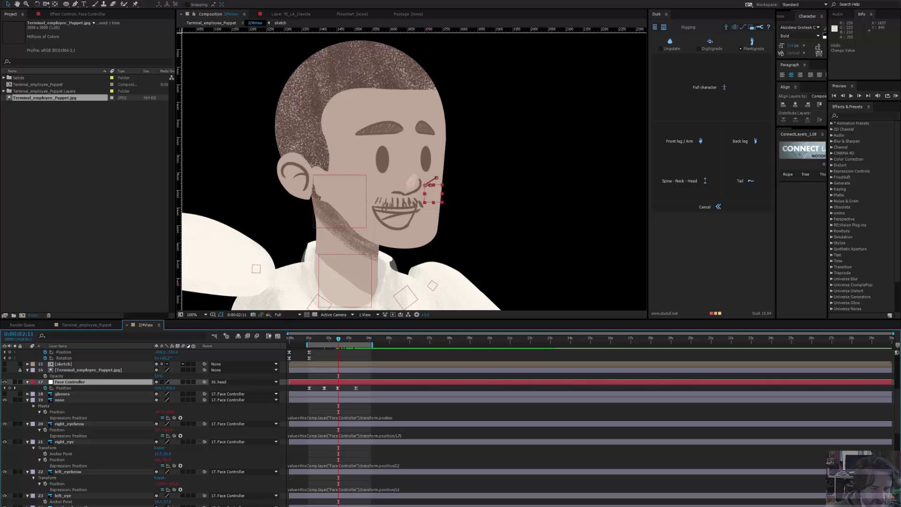
Step: Reveal the three mouth layers' expressions and append /1.5 to the confused_mouth layer's Position expression
click(71, 505)
scroll(71, 502, down, 2)
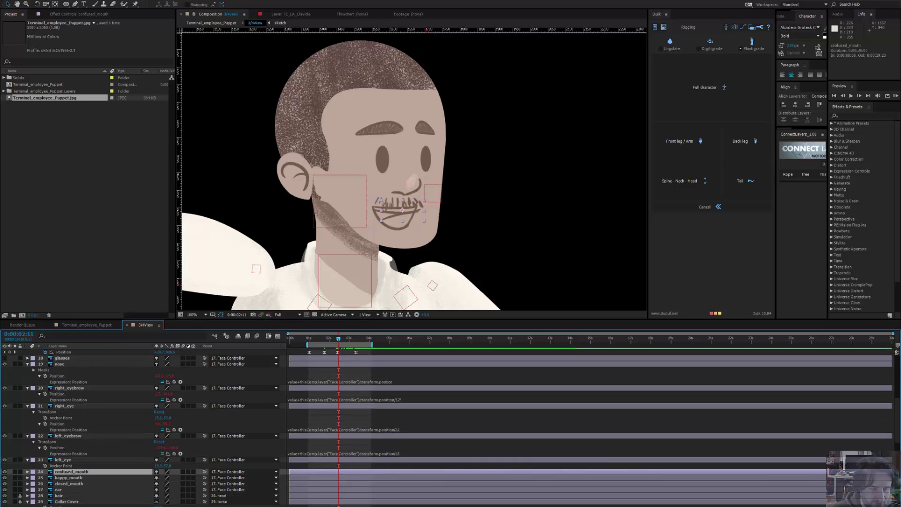
shift+click(82, 483)
key(e)
key(e)
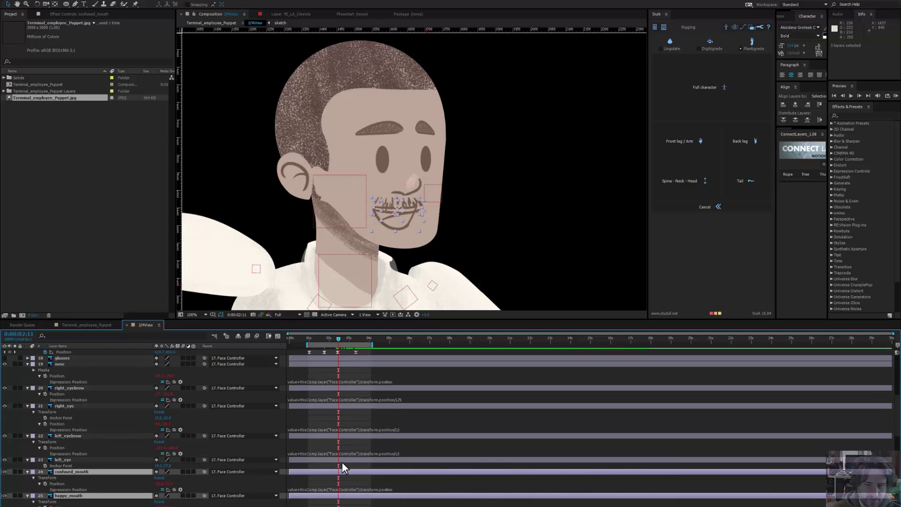
scroll(350, 461, down, 2)
click(396, 452)
click(415, 449)
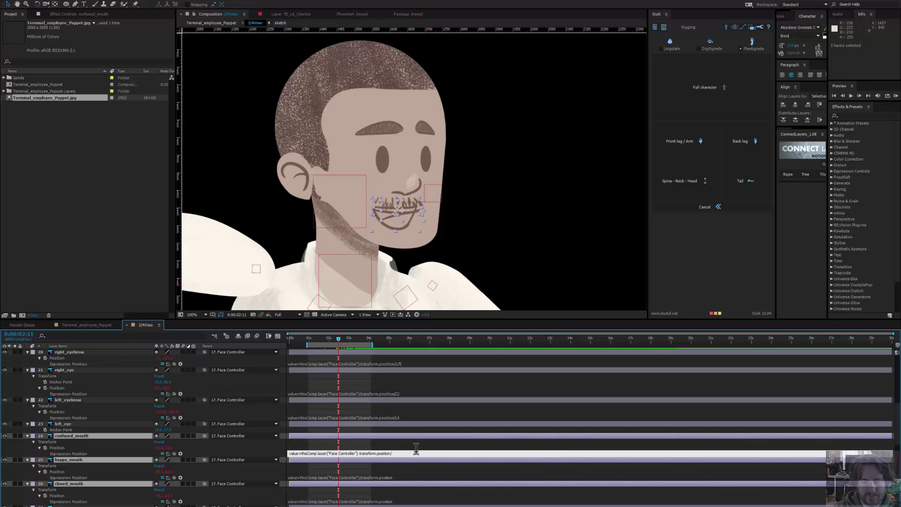
text(/1.5)
key(Return)
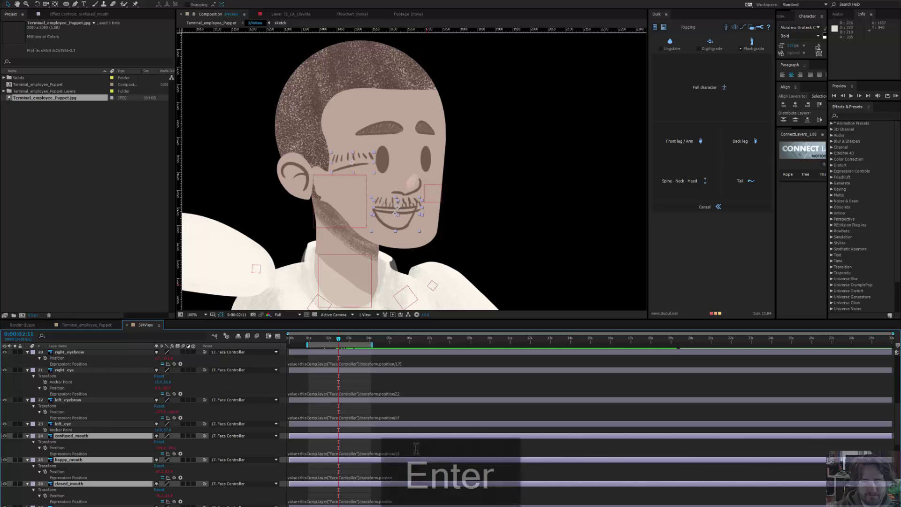
key(F2)
Step: Hide the happy_mouth, closed_mouth and confused_mouth layers
click(4, 460)
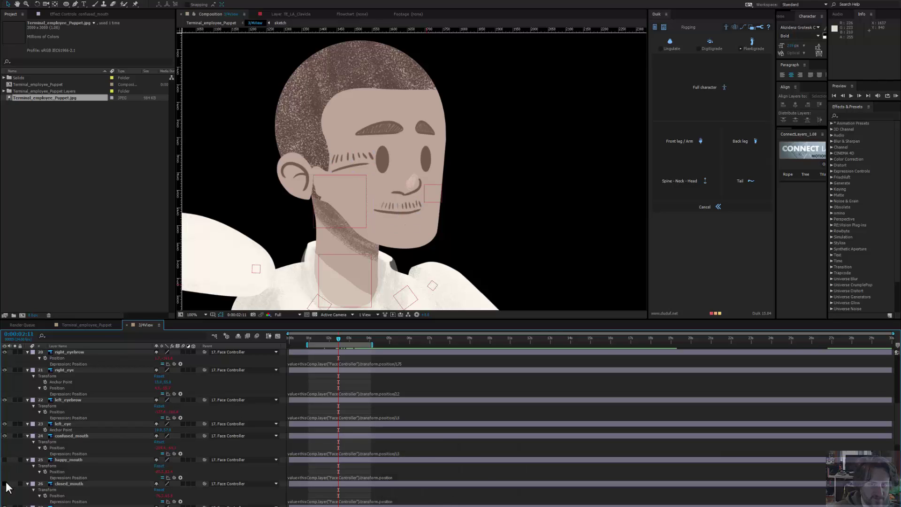
click(5, 484)
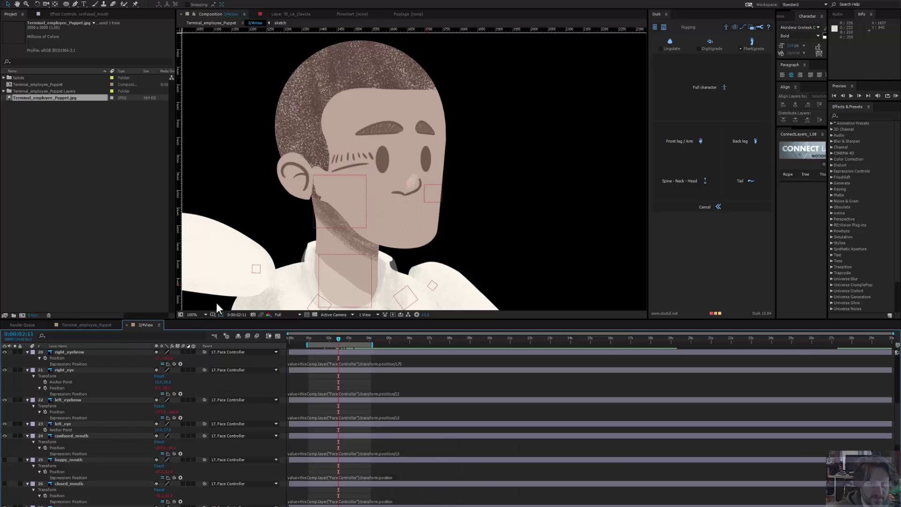
click(5, 436)
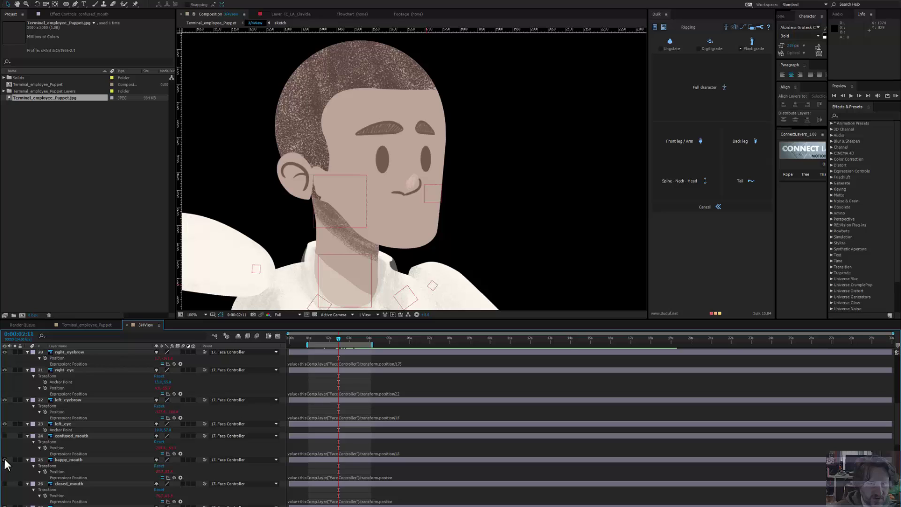
Step: Show the closed_mouth layer and append /1.5 to its Position expression
click(4, 460)
click(4, 460)
click(4, 483)
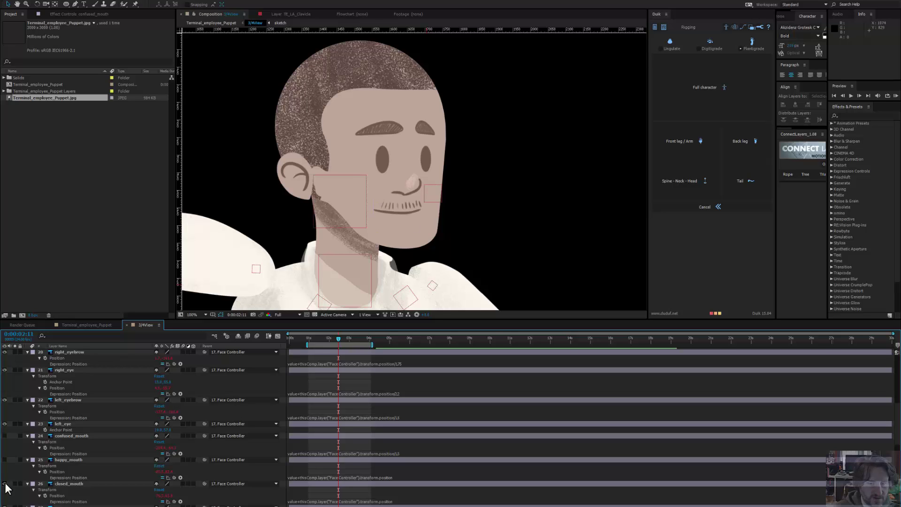
click(393, 502)
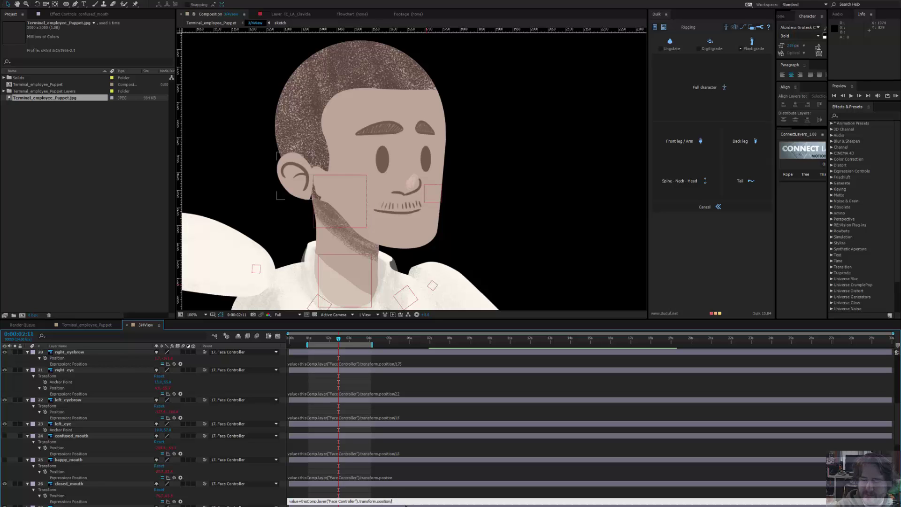
text(/1.5)
key(Return)
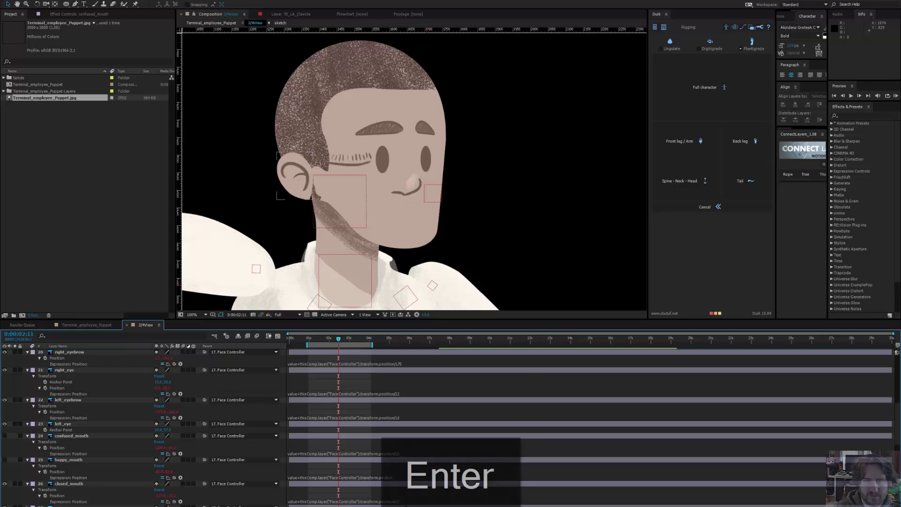
Step: Show the Terminal_employee_Puppet.jpg reference layer and align the closed mouth with the reference mouth at 0:00:01:00
scroll(95, 432, up, 5)
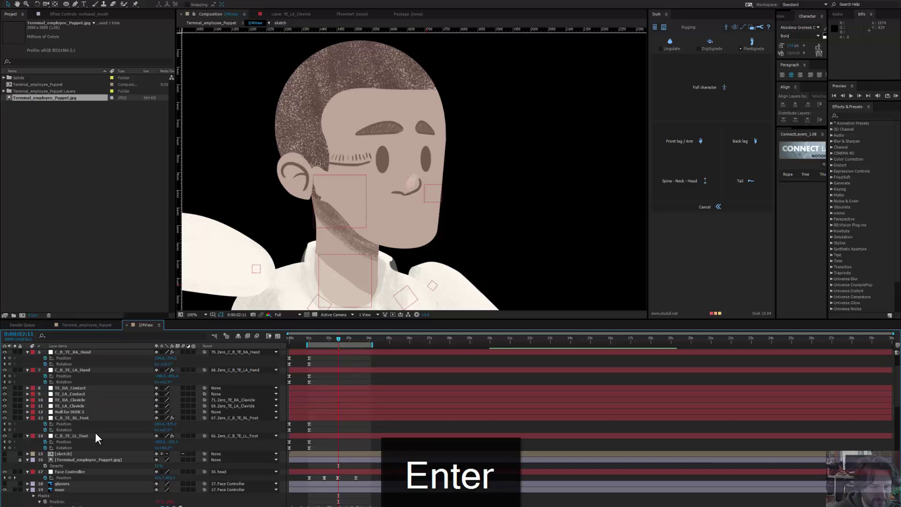
click(4, 460)
scroll(356, 503, down, 5)
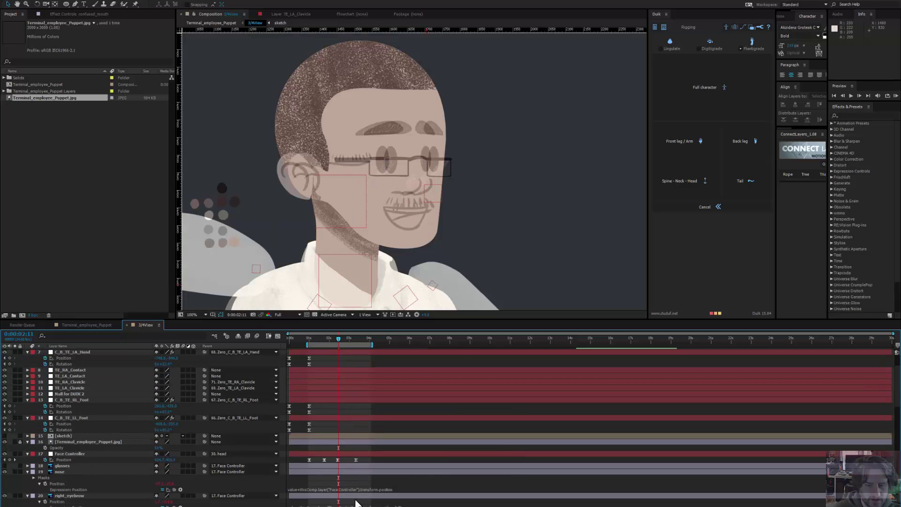
scroll(342, 357, down, 1)
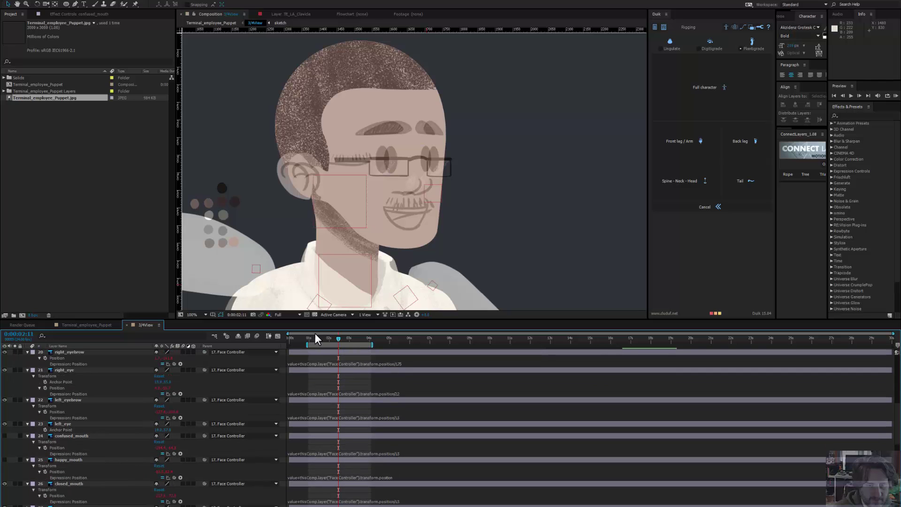
drag(312, 340, 309, 342)
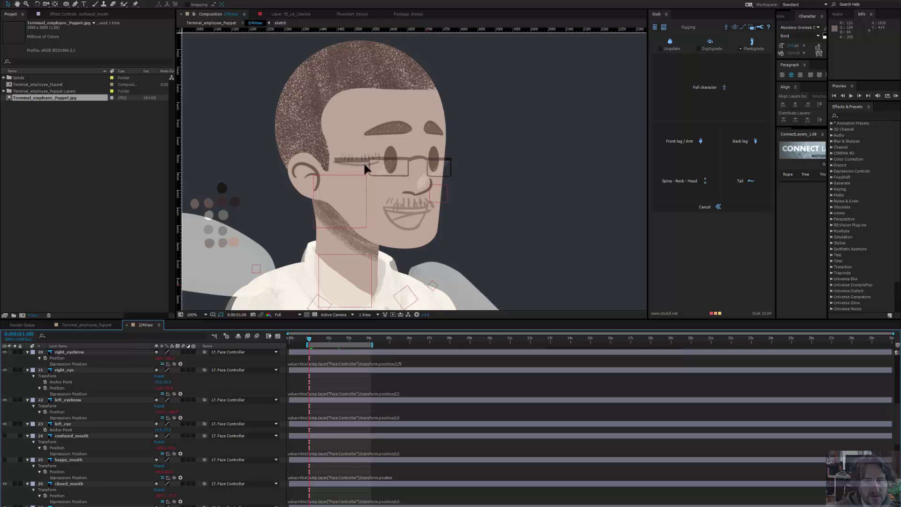
drag(363, 161, 412, 201)
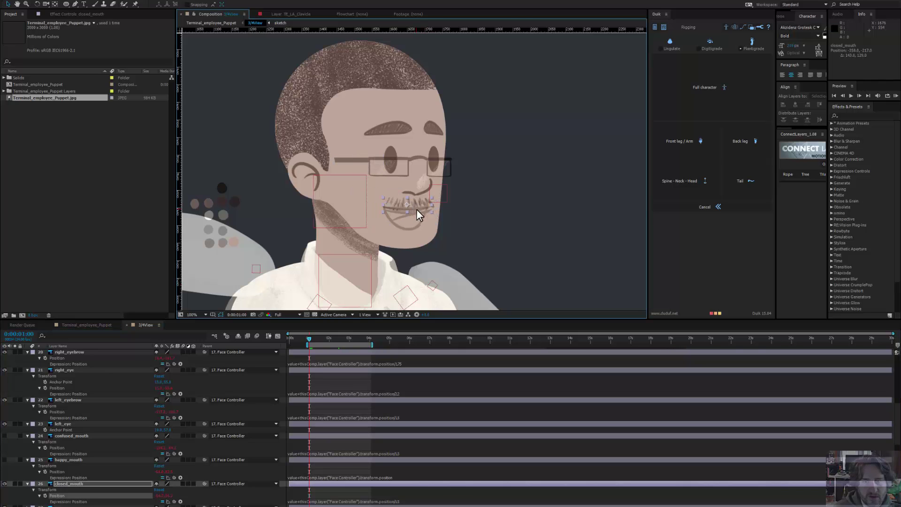
scroll(416, 209, up, 1)
drag(424, 235, 426, 237)
drag(425, 241, 427, 240)
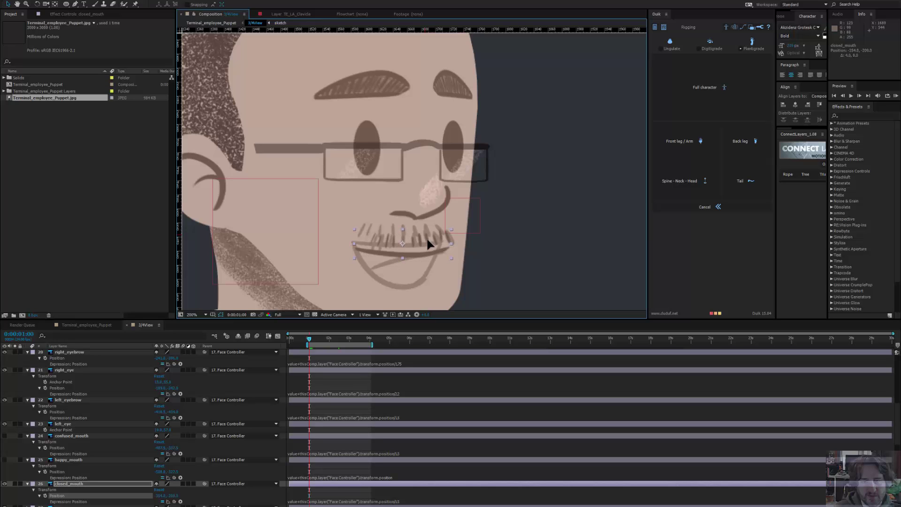
Step: Hide the Terminal_employee_Puppet.jpg reference layer and scrub around 0:00:01:00 to check how the closed mouth moves
scroll(24, 398, up, 3)
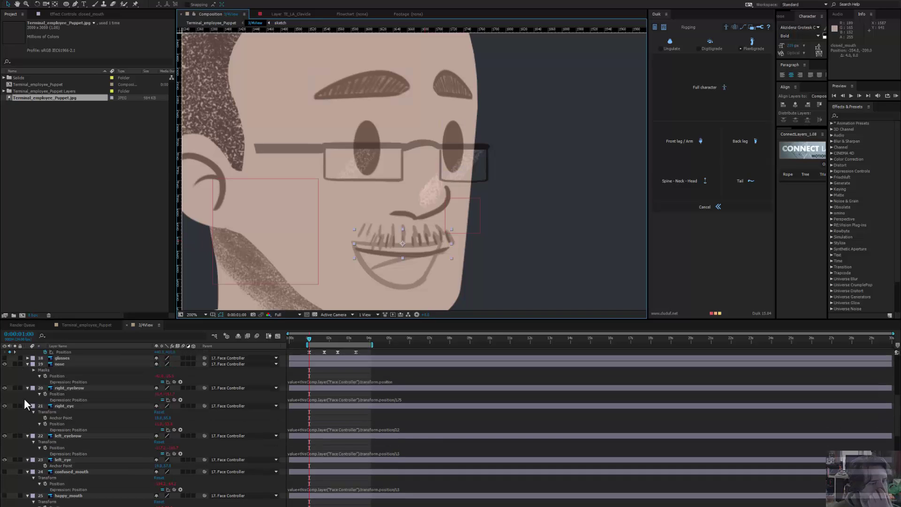
scroll(28, 393, up, 4)
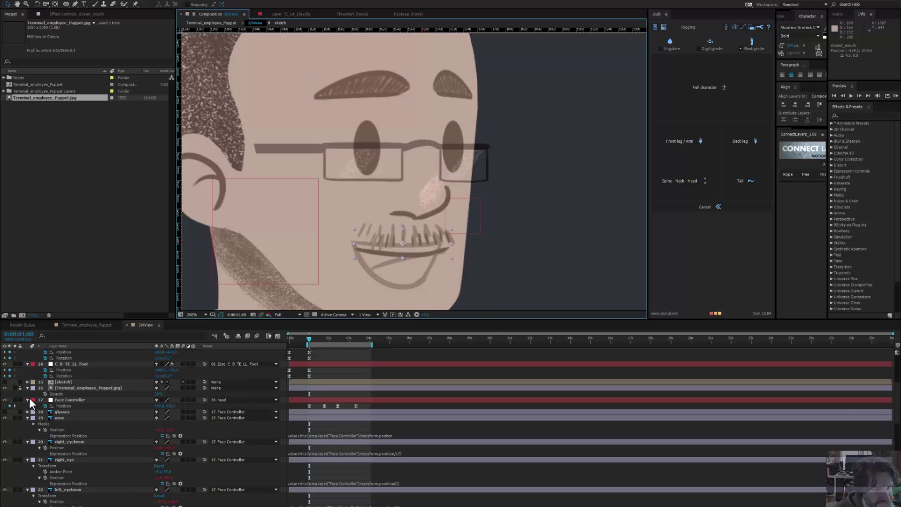
click(5, 388)
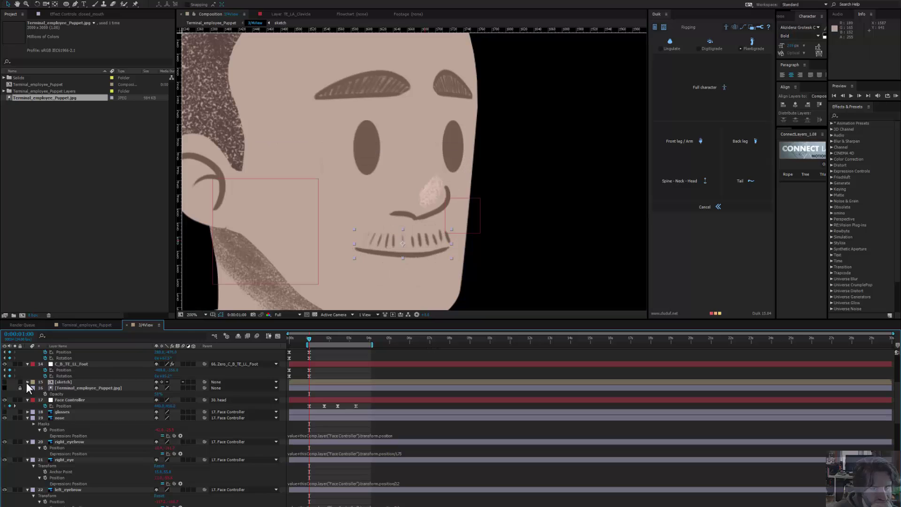
key(comma)
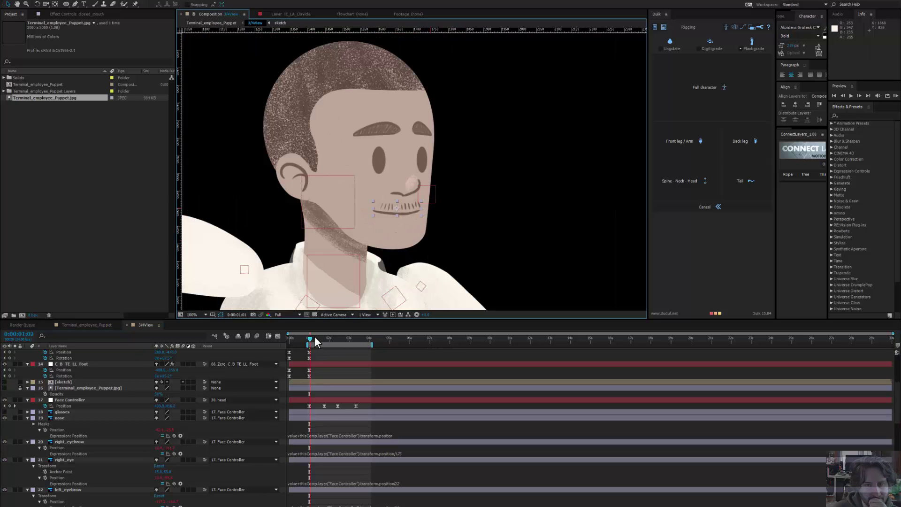
mouse_move(315, 337)
mouse_down()
mouse_move(339, 339)
mouse_move(309, 350)
mouse_move(334, 350)
mouse_move(309, 350)
mouse_up()
Step: Set the divisor in the left_eyebrow layer's Position expression to 1.25 and move the eyebrow back above the left eye
click(391, 129)
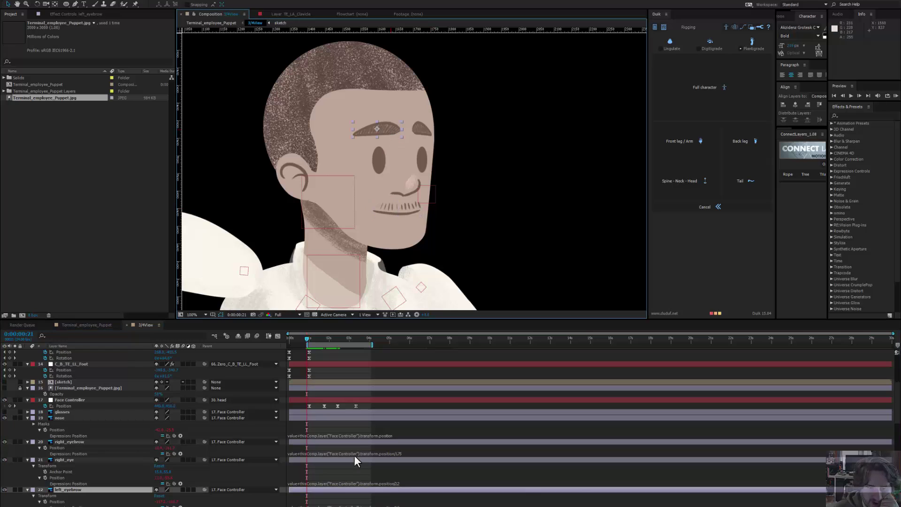
click(400, 505)
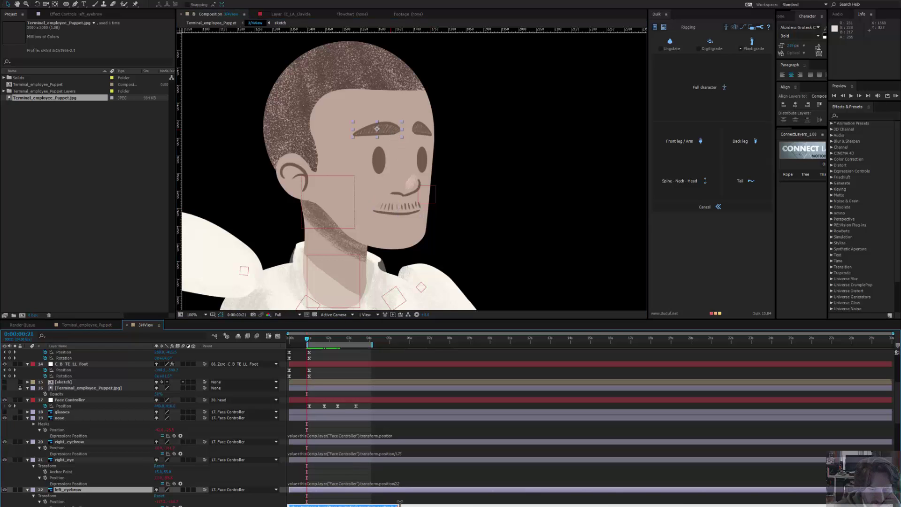
key(Left)
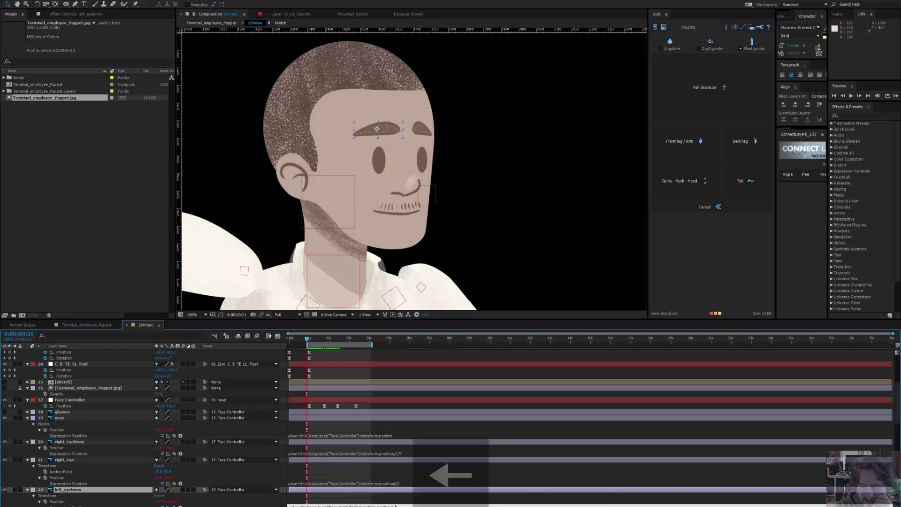
key(Return)
key(Return)
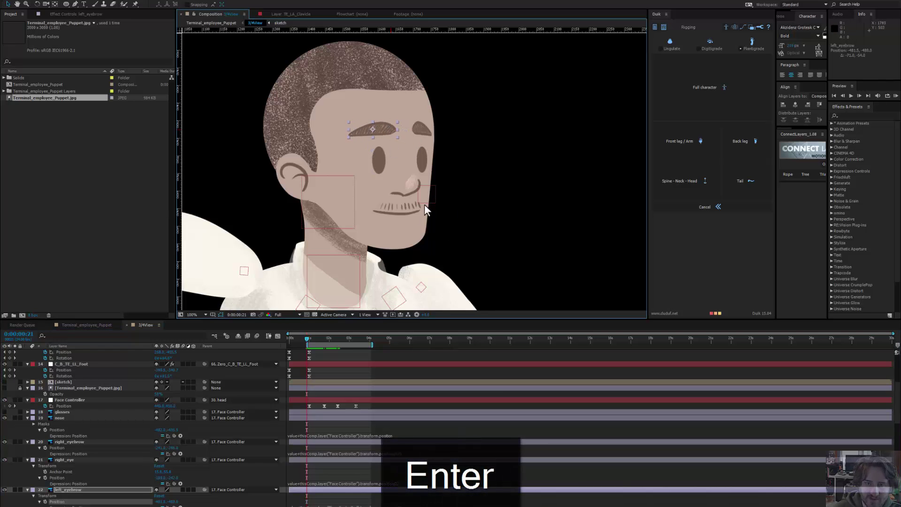
mouse_move(307, 337)
mouse_down()
mouse_move(331, 341)
mouse_move(309, 348)
mouse_up()
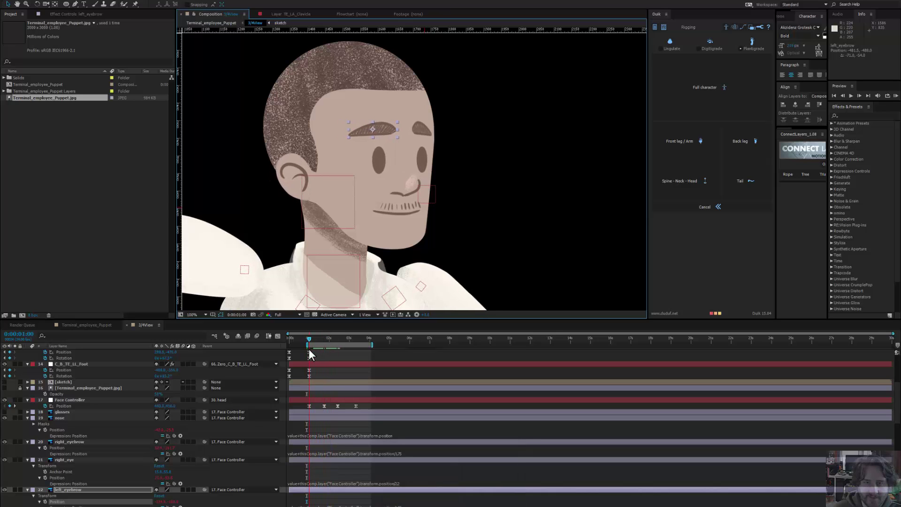
Step: Add a divisor to the ear layer's Position expression and move the ear back onto the side of the head at 0:00:01:00
click(297, 174)
scroll(334, 463, down, 5)
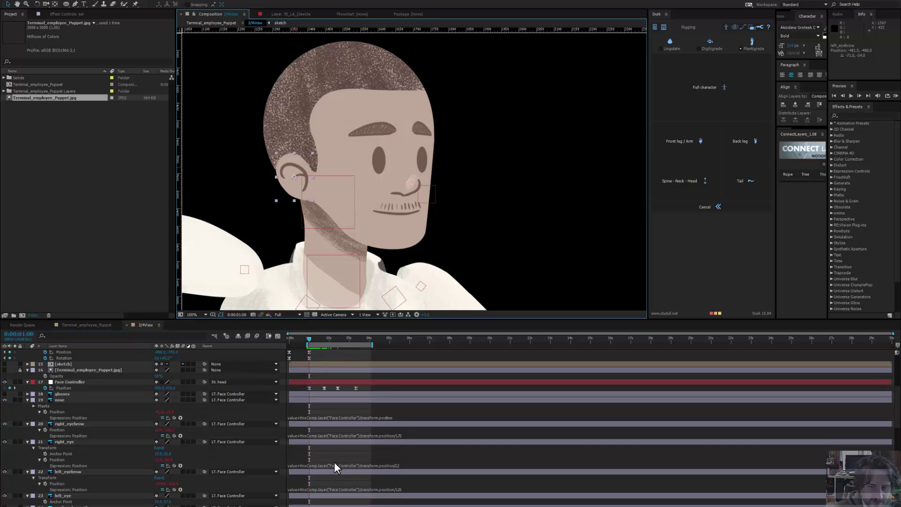
scroll(334, 461, down, 1)
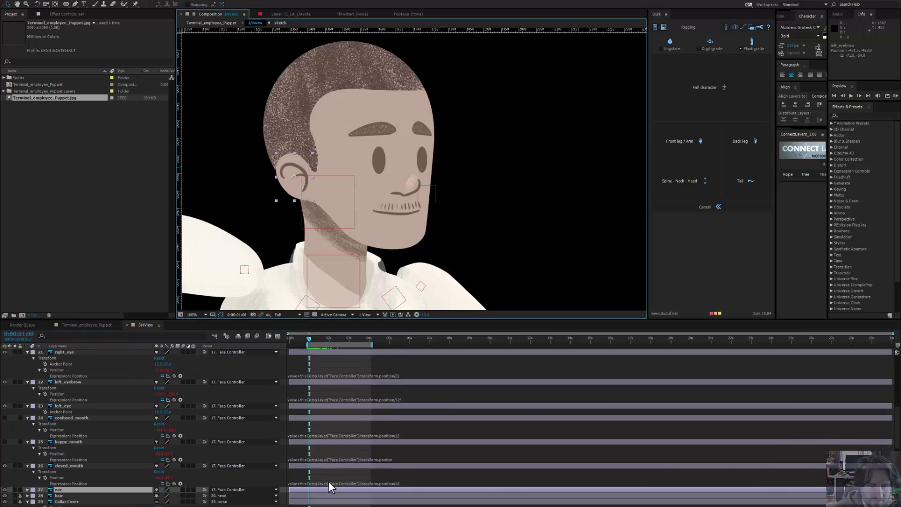
click(387, 505)
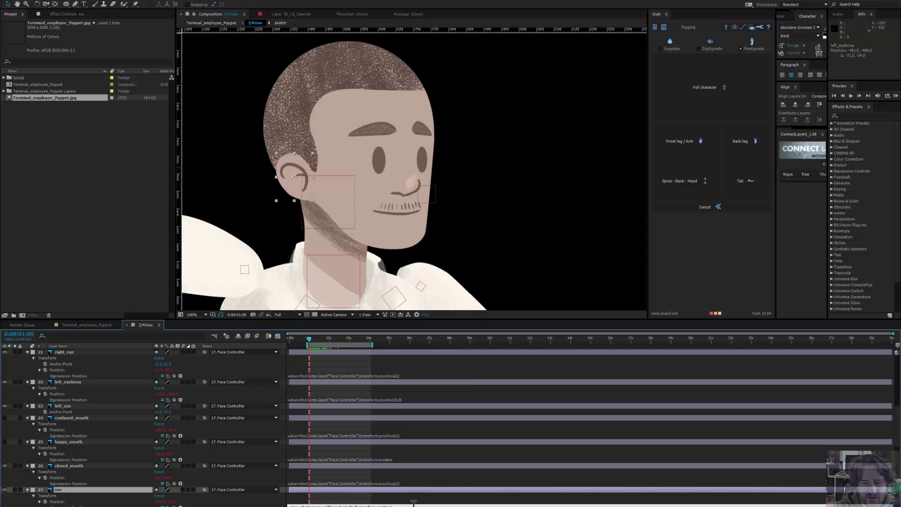
key(KP_Enter)
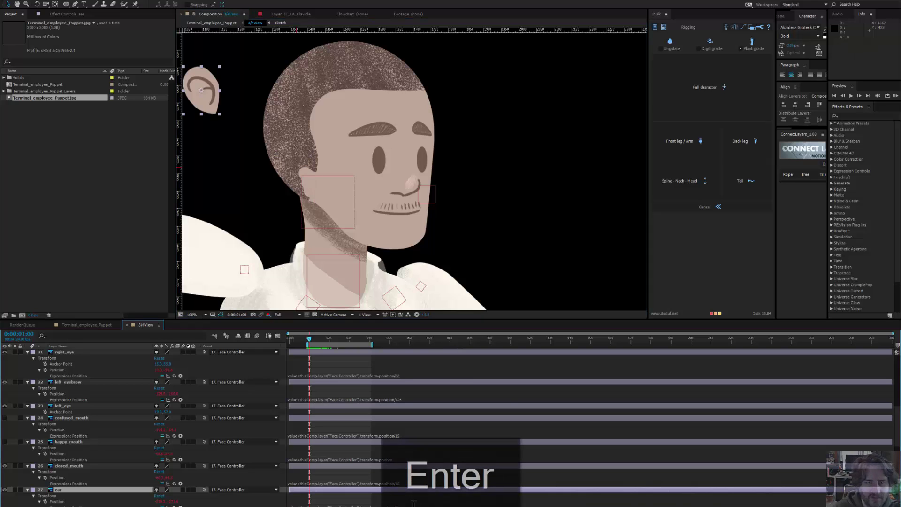
drag(215, 103, 309, 184)
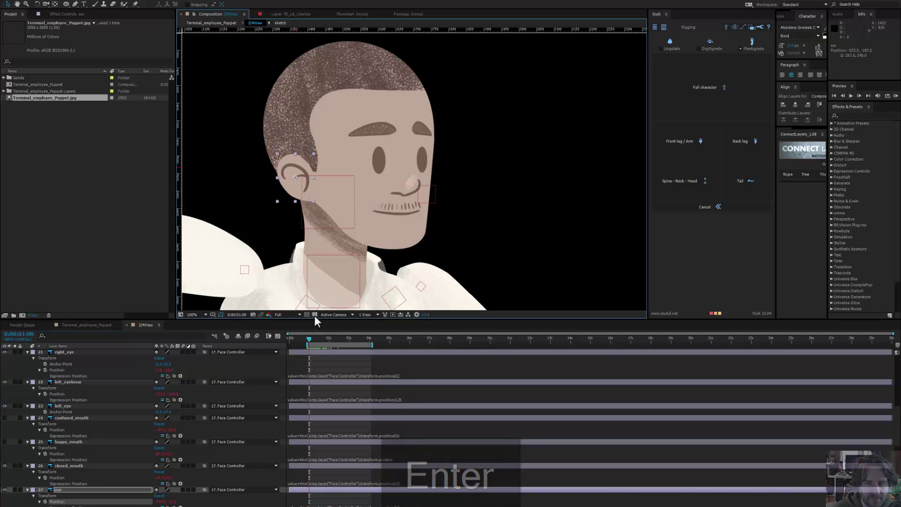
Step: Fine-tune the ear's position against the Terminal_employee_Puppet.jpg reference, showing that layer for the comparison and hiding it again
scroll(99, 409, up, 5)
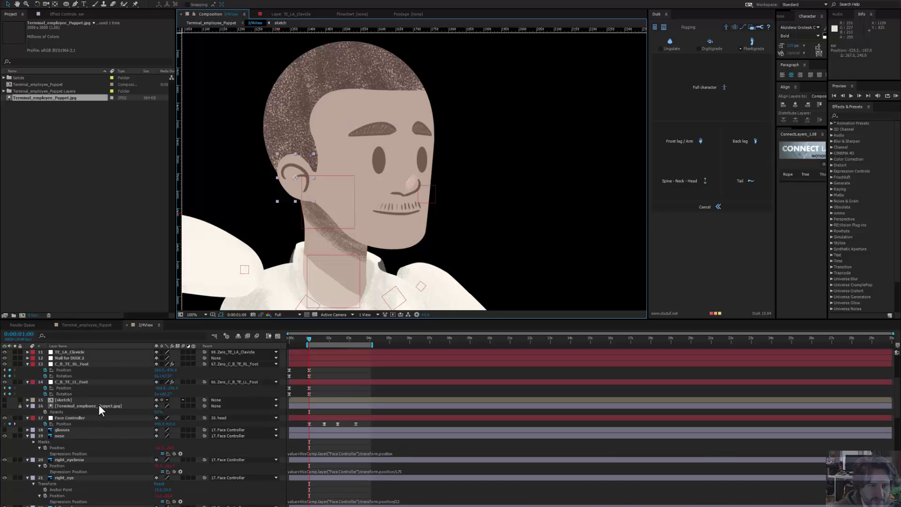
click(5, 406)
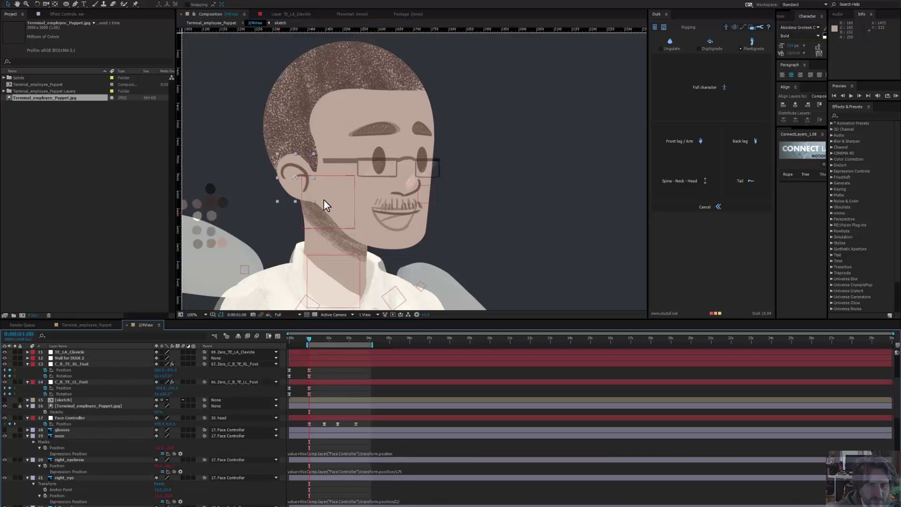
scroll(262, 205, up, 2)
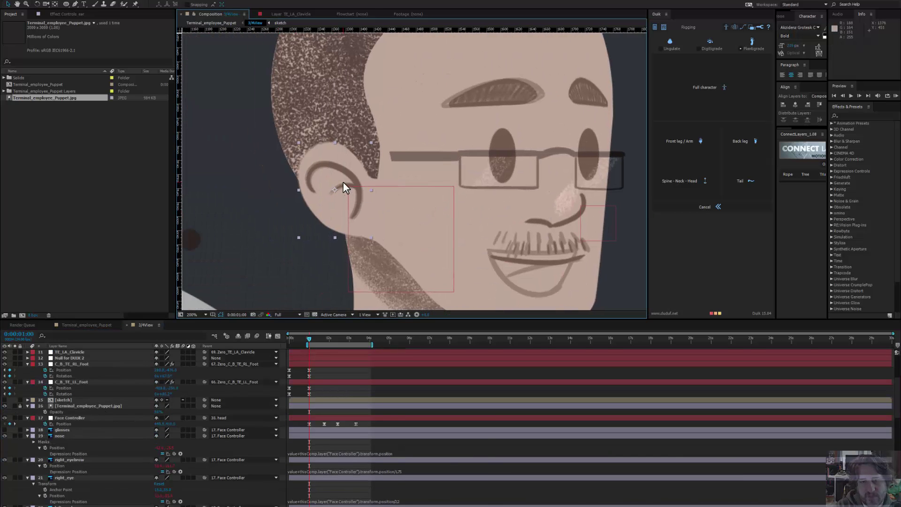
key(Down)
key(Right)
key(Left)
key(Up)
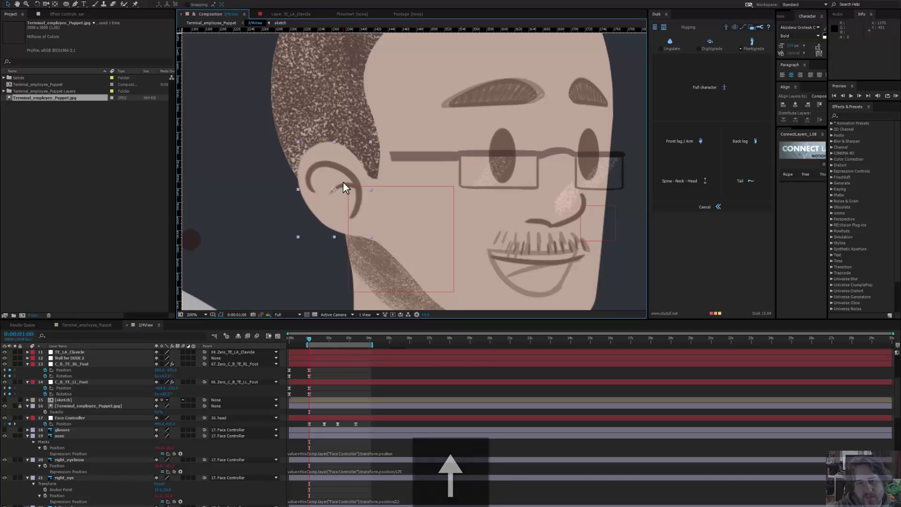
key(Left)
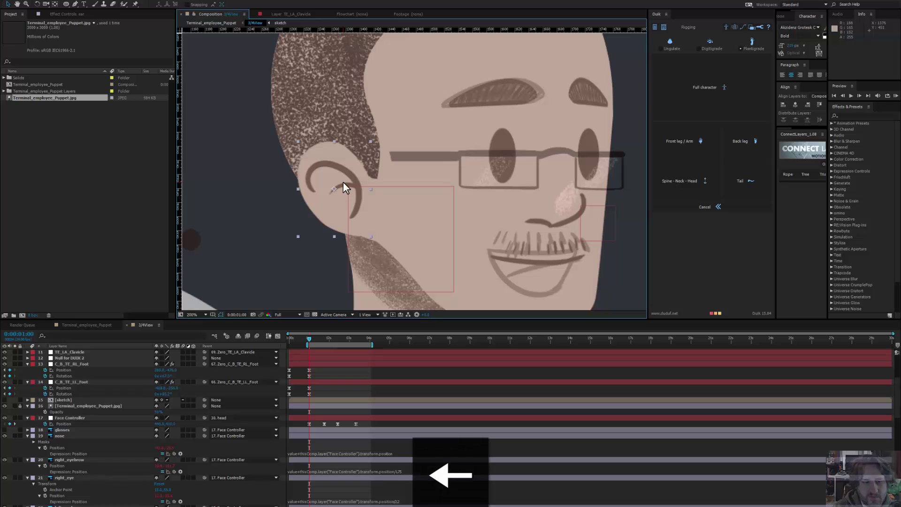
click(4, 406)
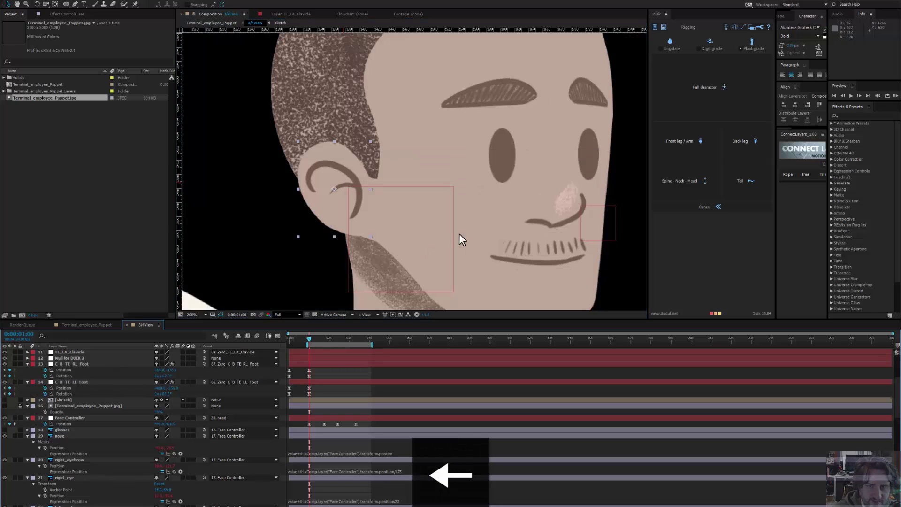
Step: Check the ear's movement at 0:00:01:19 and change the divisor in its Position expression
scroll(357, 239, down, 3)
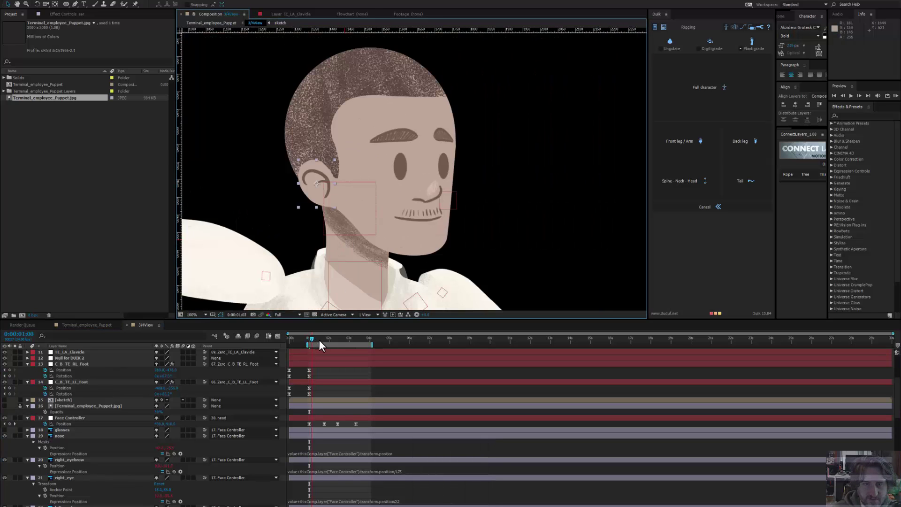
mouse_move(320, 339)
mouse_down()
mouse_move(339, 343)
mouse_move(305, 348)
mouse_move(325, 355)
mouse_up()
scroll(362, 412, down, 3)
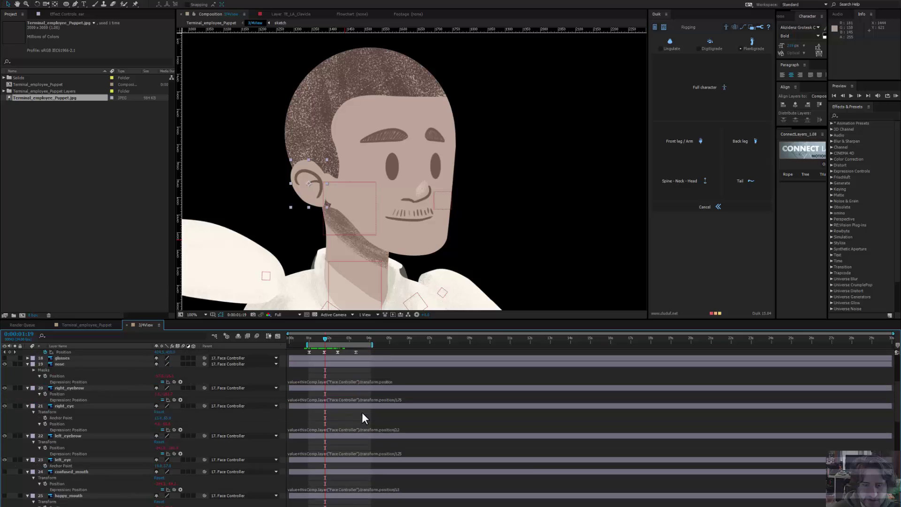
scroll(361, 412, down, 3)
click(404, 489)
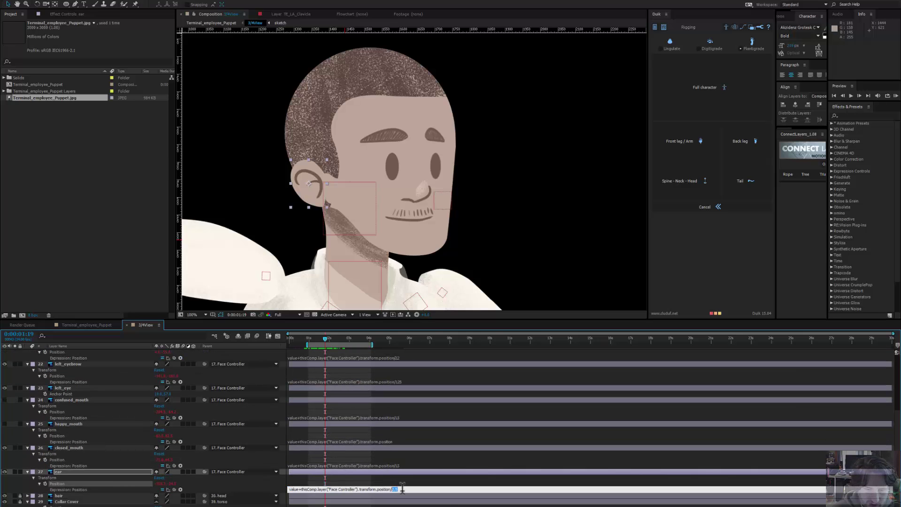
key(Return)
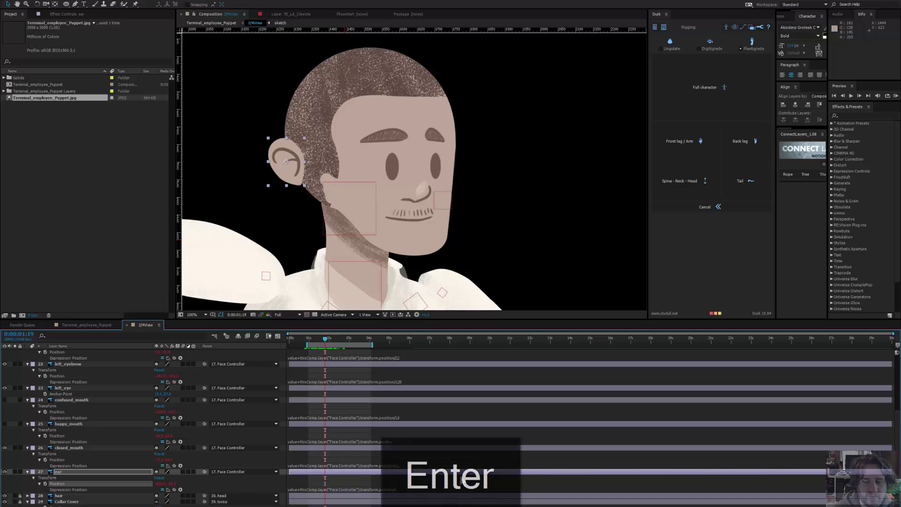
Step: Show the Terminal_employee_Puppet.jpg reference layer again and make the timeline area taller
scroll(117, 452, up, 10)
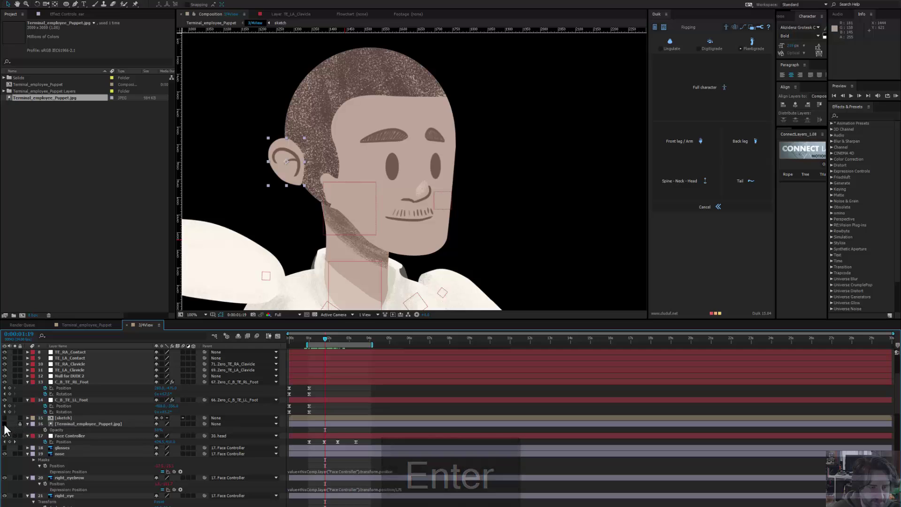
click(141, 324)
drag(150, 319, 153, 278)
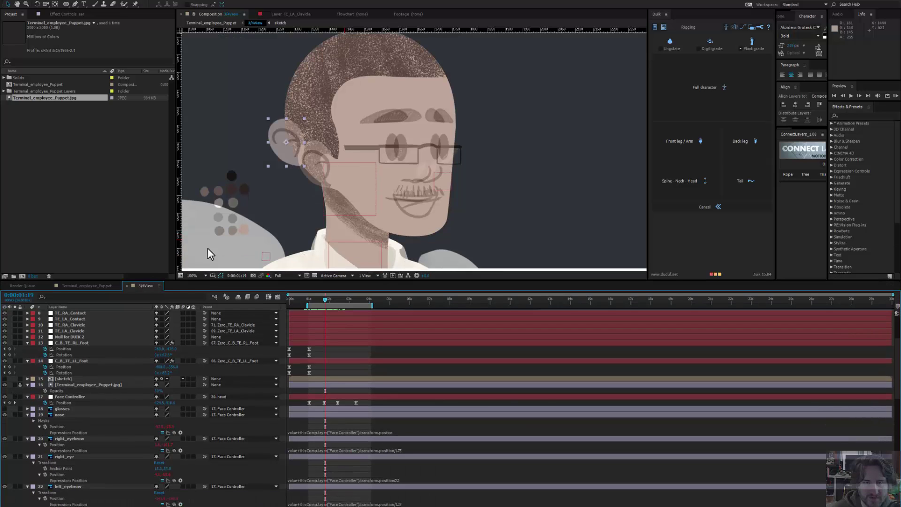
Step: Move the ear onto the reference drawing's ear at 0:00:01:19 and nudge it slightly to the left
scroll(425, 136, down, 4)
scroll(425, 136, up, 4)
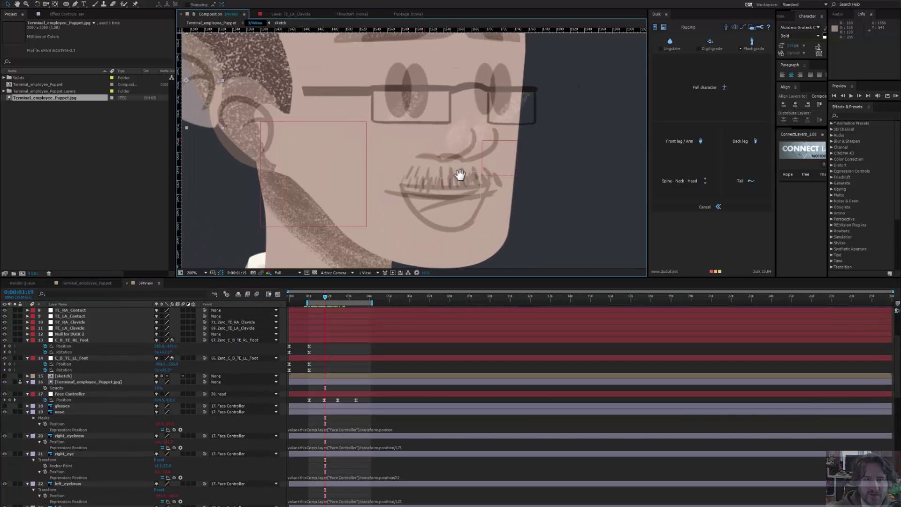
drag(488, 176, 492, 177)
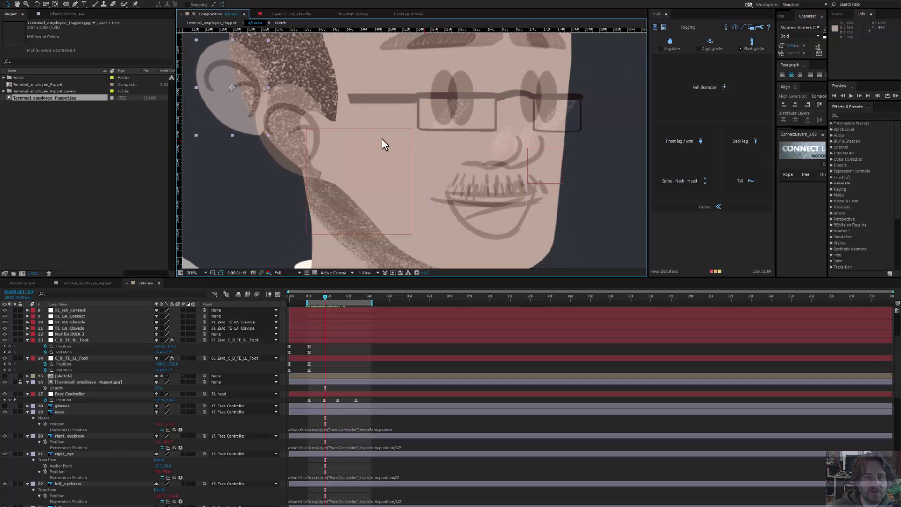
drag(244, 110, 304, 154)
key(Left)
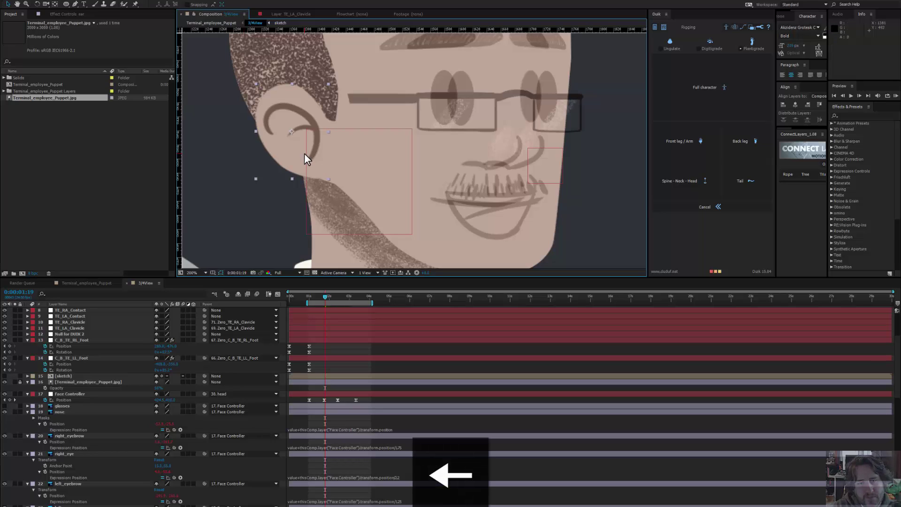
key(Left)
Step: Preview the face movement with the Terminal_employee_Puppet.jpg reference layer hidden, and show the layer again
drag(319, 295, 332, 312)
click(4, 382)
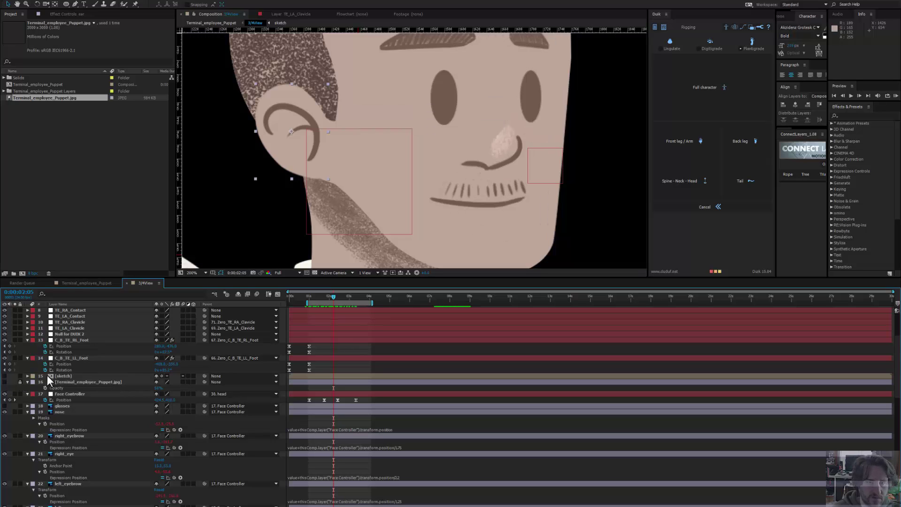
key(comma)
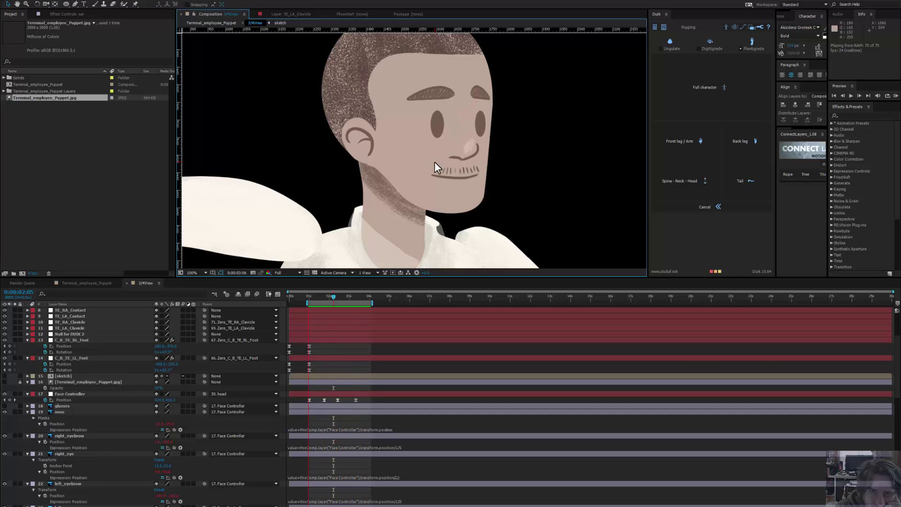
key(space)
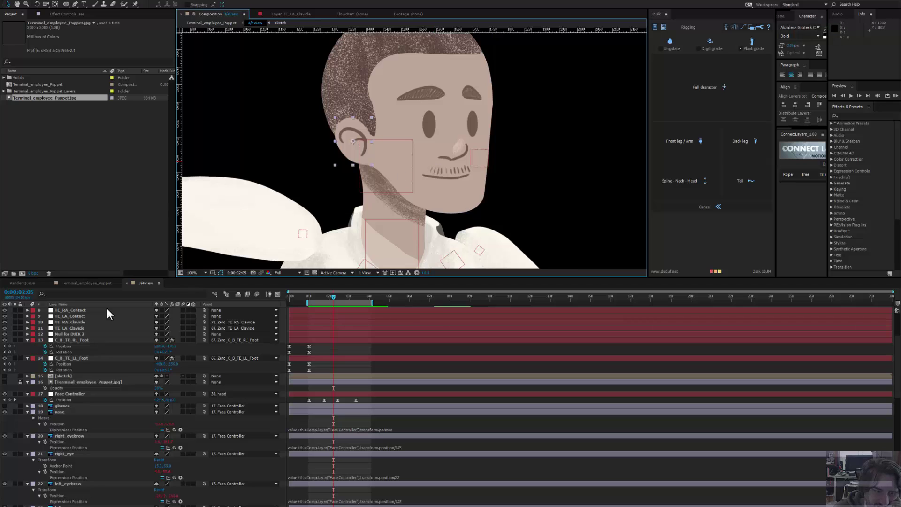
click(4, 381)
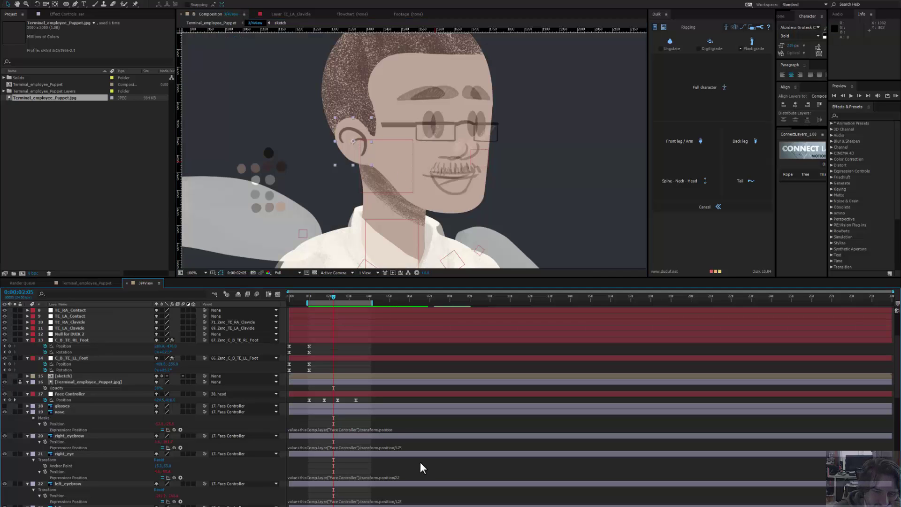
Step: Change the divisor in the ear's Position expression to 6 and move the ear back onto the side of the head
scroll(421, 462, down, 4)
scroll(421, 462, down, 2)
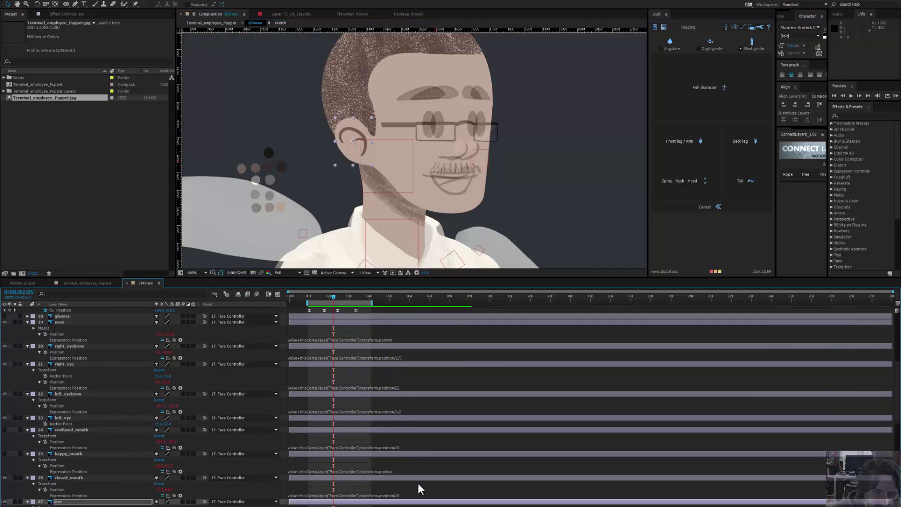
click(404, 501)
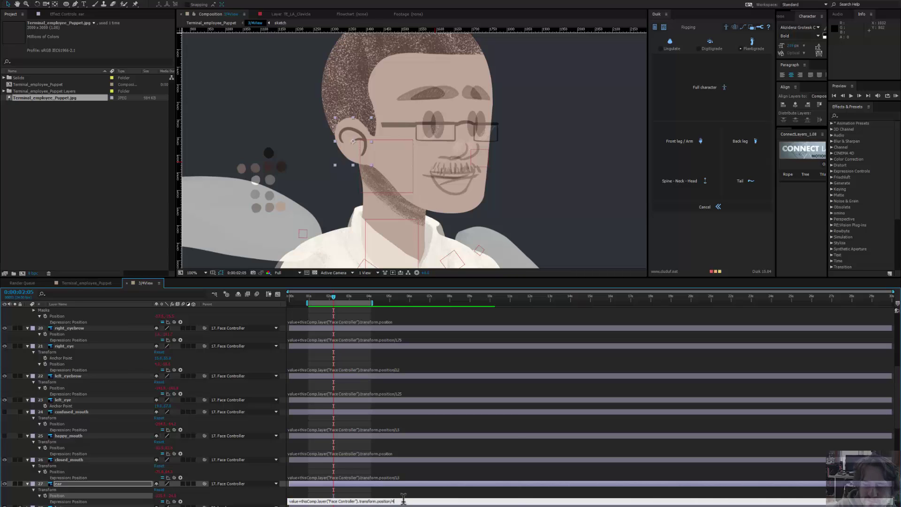
key(BackSpace)
text(6)
key(Return)
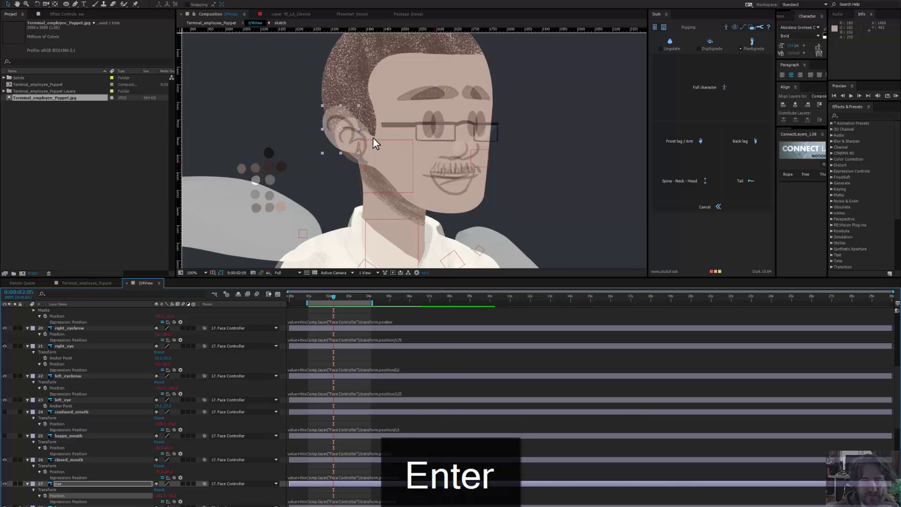
scroll(343, 140, up, 2)
drag(292, 150, 311, 160)
scroll(379, 149, down, 2)
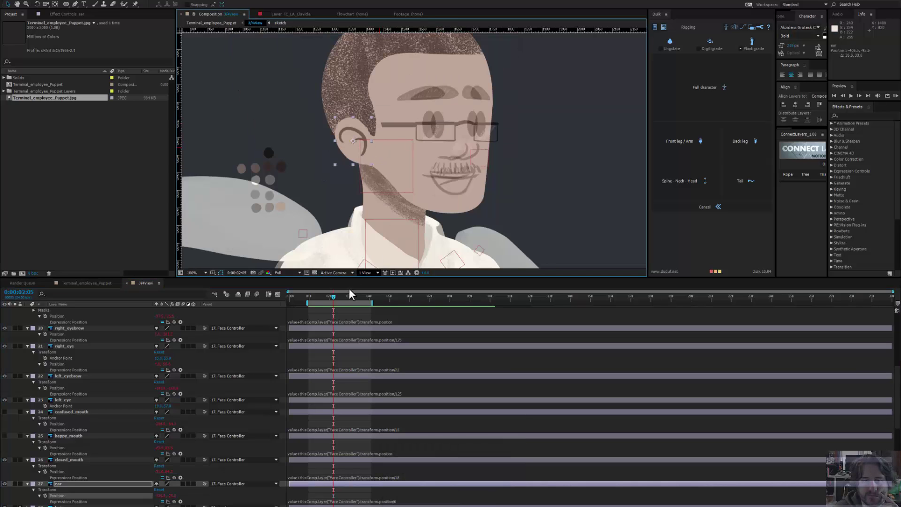
Step: Go to 0:00:01:00 and align the ear with the ear in the reference drawing
drag(332, 297, 308, 299)
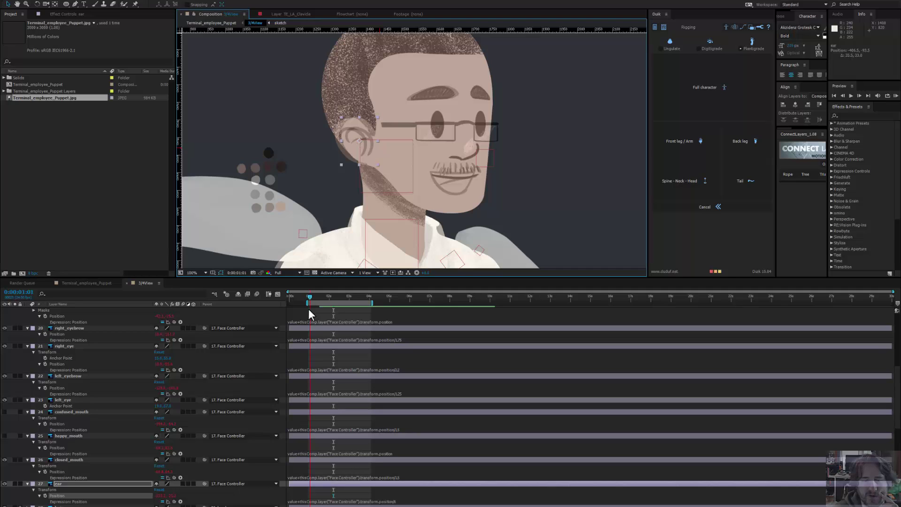
scroll(320, 332, up, 4)
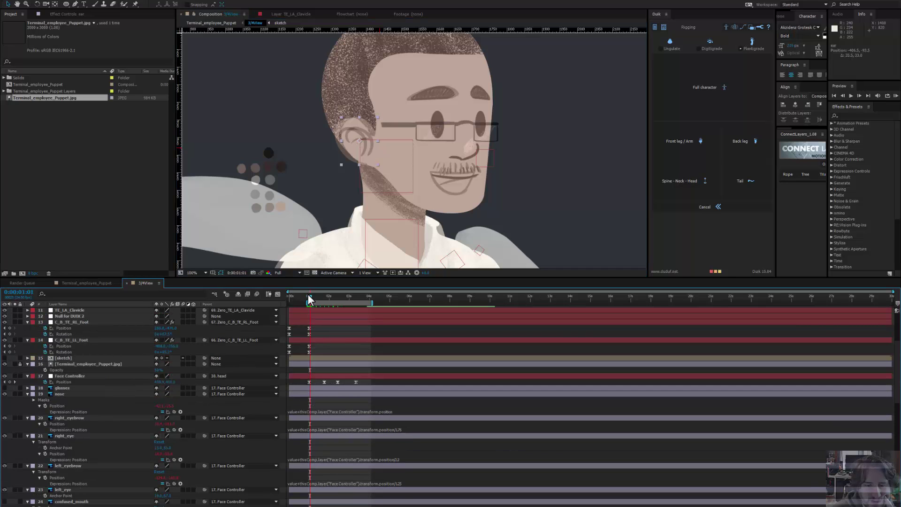
key(period)
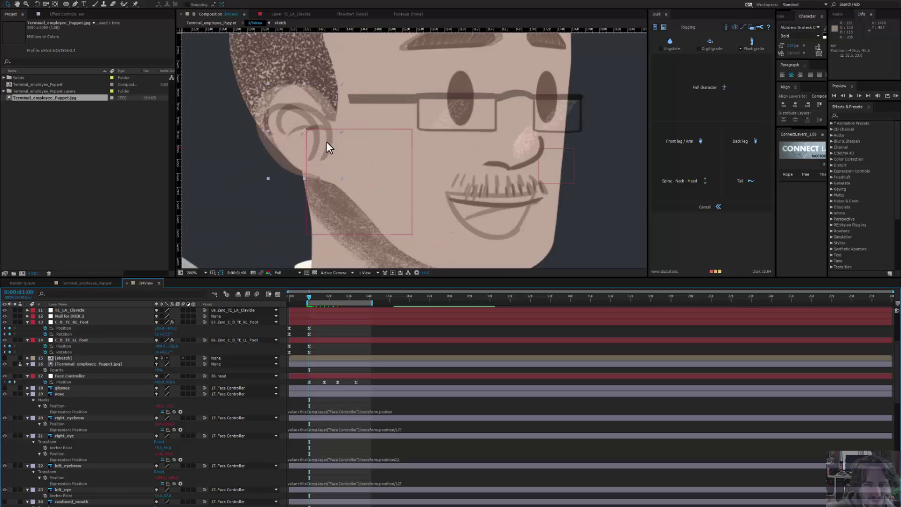
drag(325, 142, 311, 139)
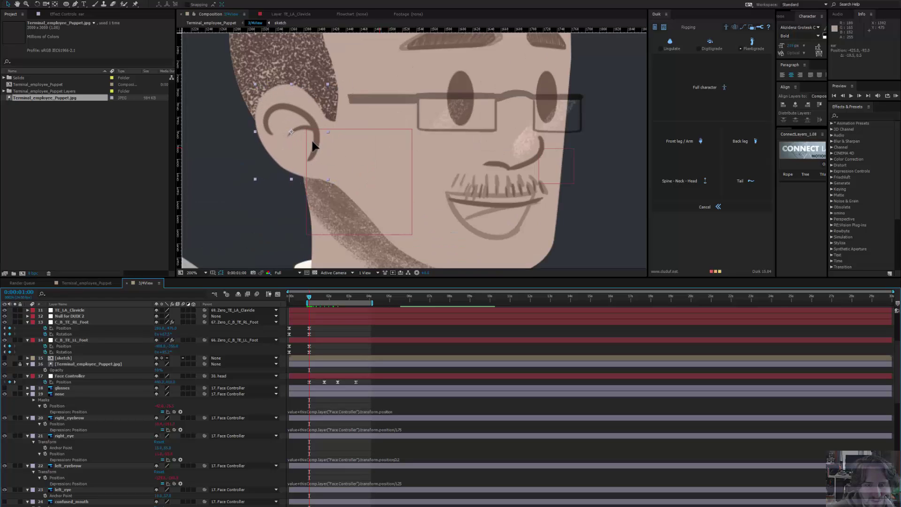
key(comma)
Step: Shift the left eyebrow onto the reference brow at 0:00:01:00, then check the face movement with the reference layer hidden
drag(428, 145, 329, 168)
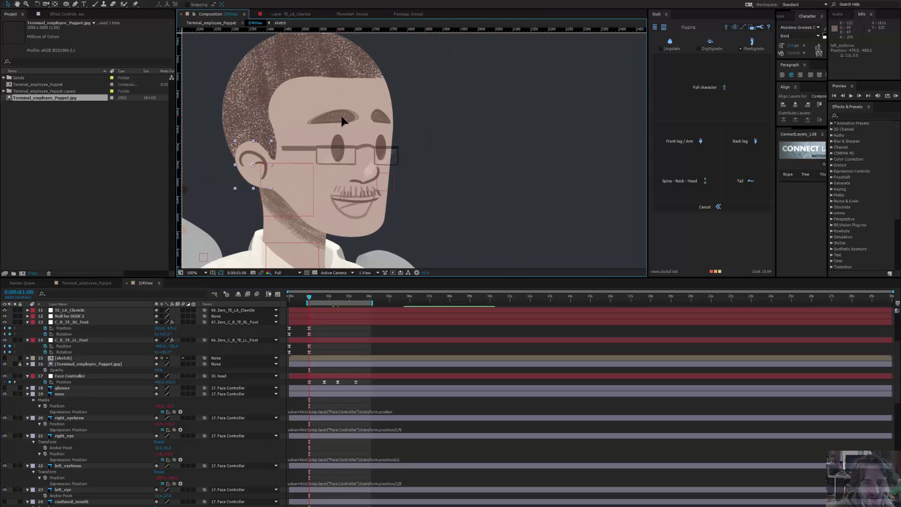
drag(341, 120, 344, 119)
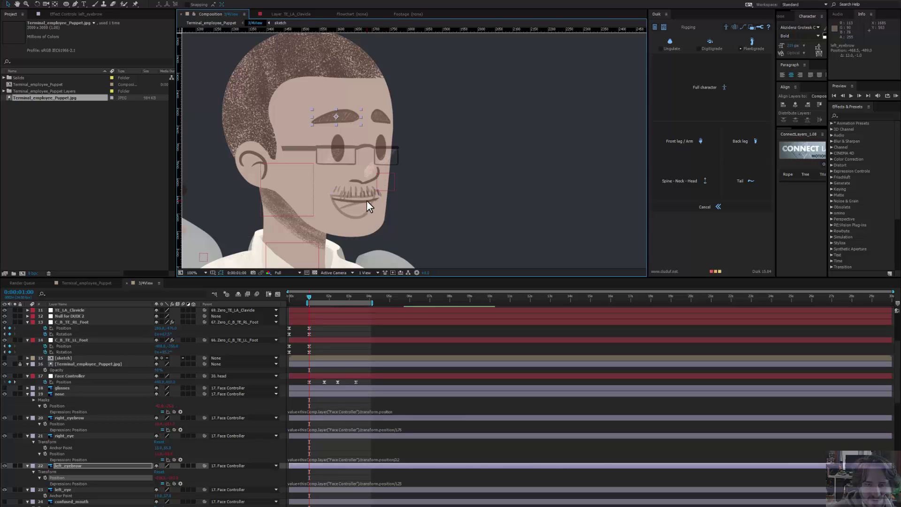
drag(311, 297, 335, 311)
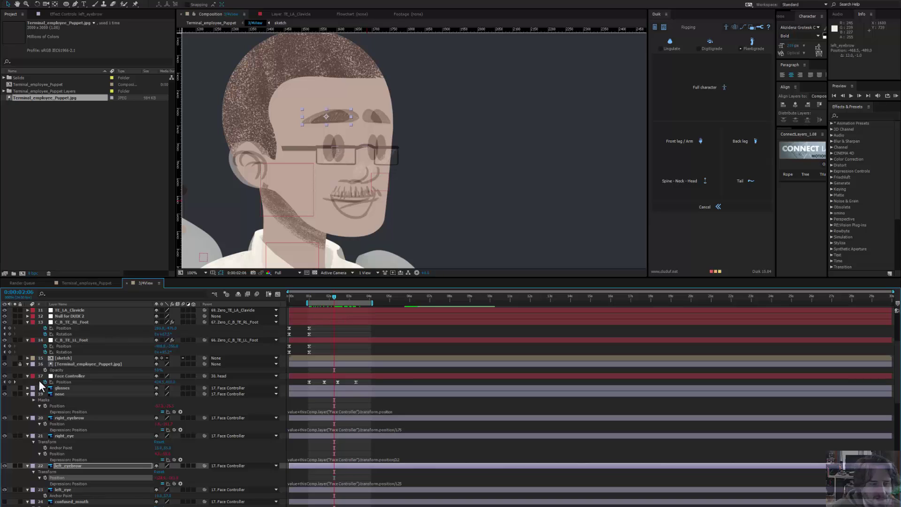
click(4, 365)
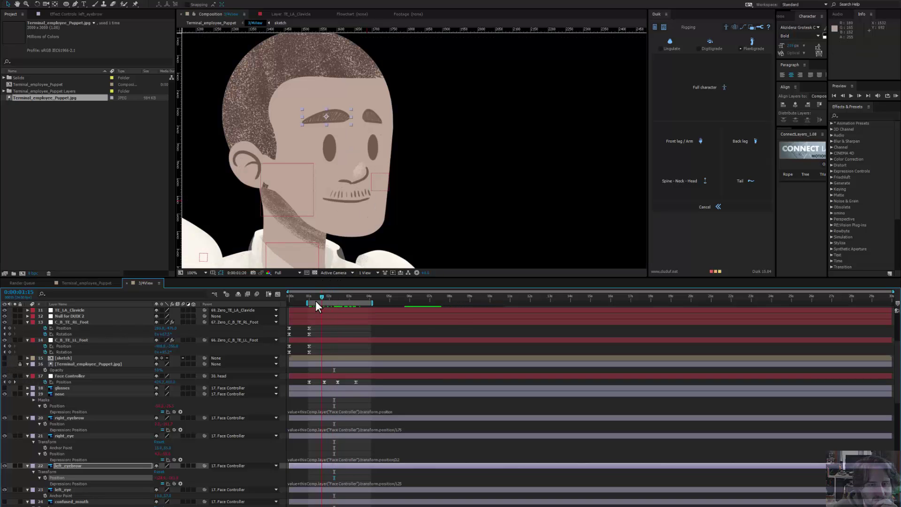
drag(316, 300, 300, 314)
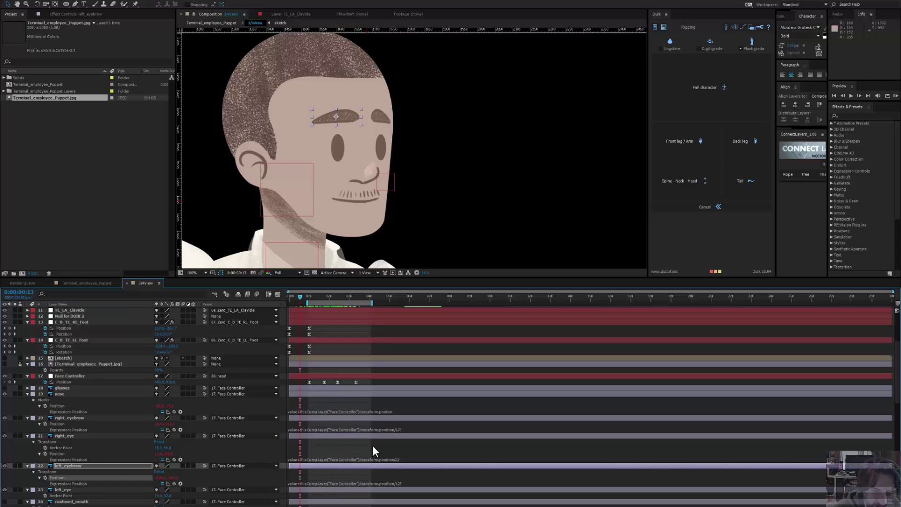
Step: Change the divisor in the ear layer's Position expression to 10
scroll(373, 446, down, 4)
scroll(376, 450, down, 3)
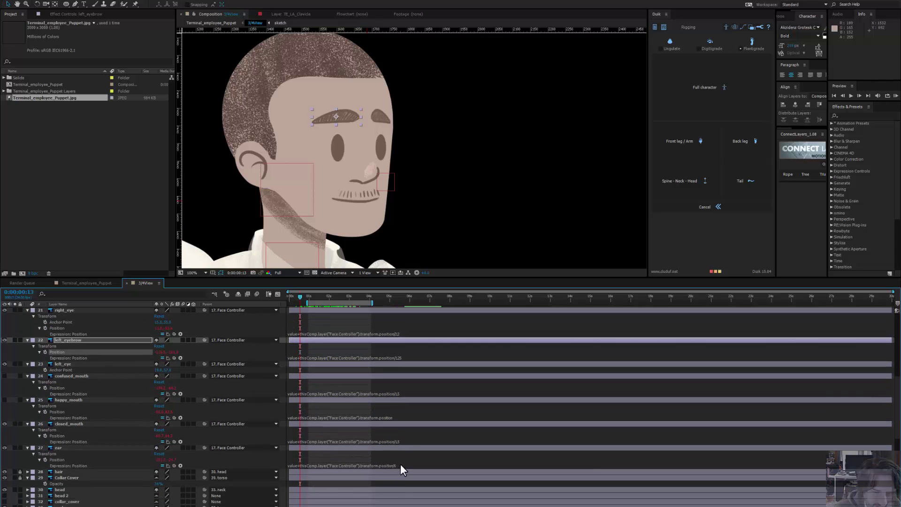
click(395, 465)
text(/15)
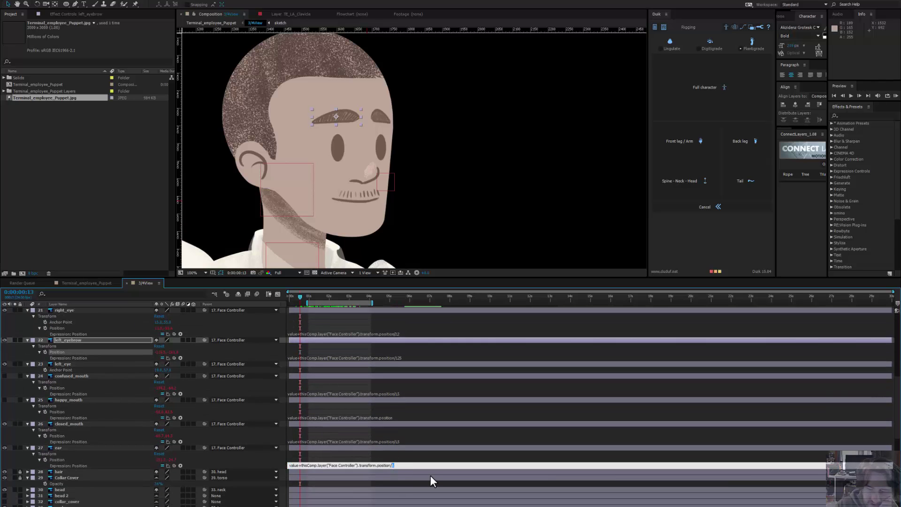
key(Return)
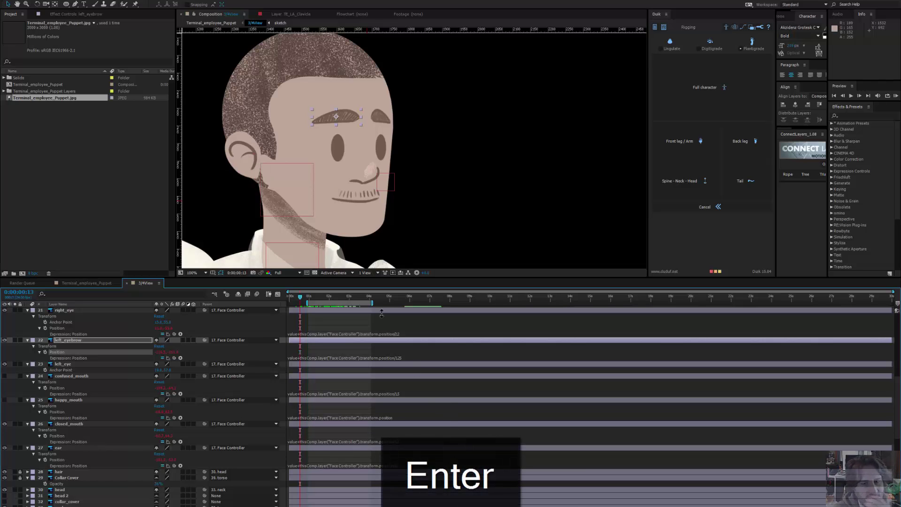
Step: Reposition the ear on the head at 0:00:01:00, nudging it right, and check its movement up to 0:00:02:19
drag(301, 295, 309, 301)
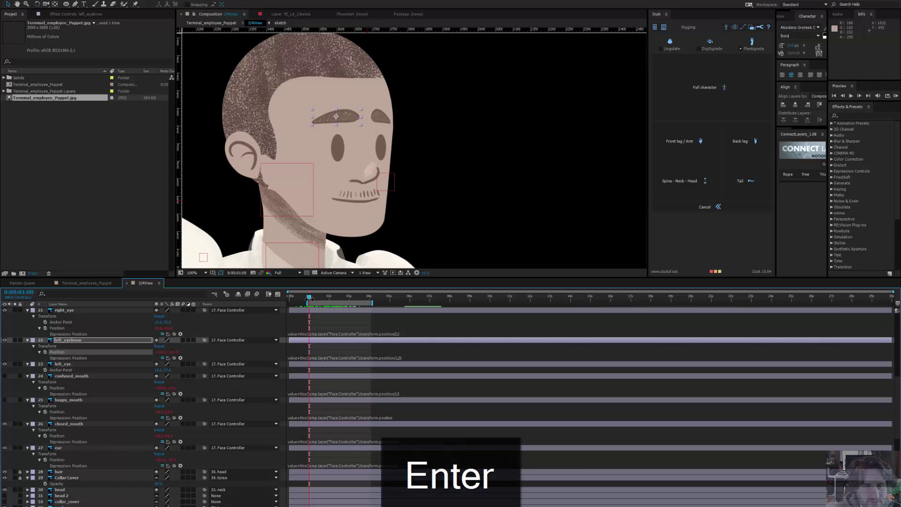
click(259, 164)
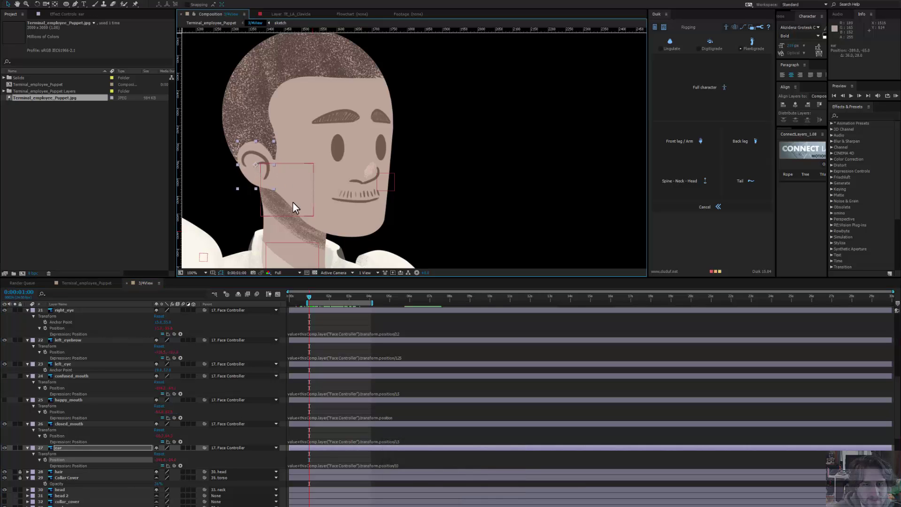
key(Right)
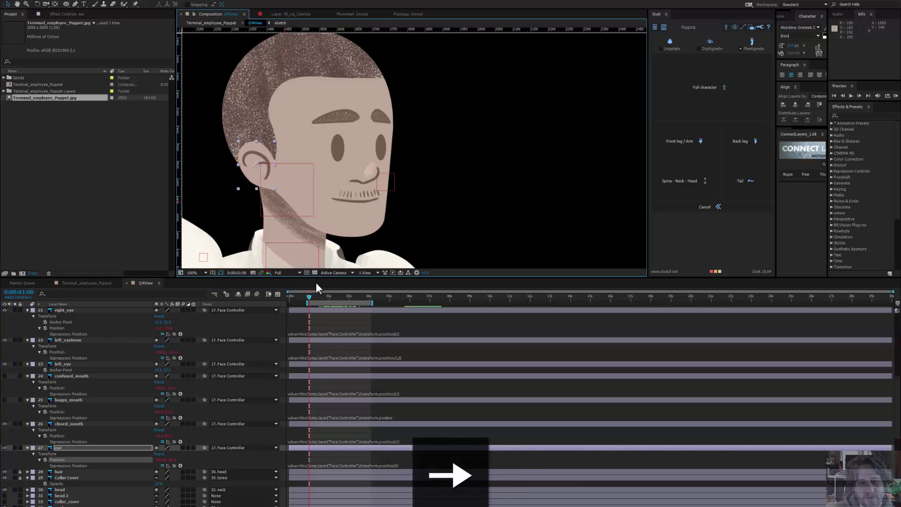
drag(311, 296, 348, 310)
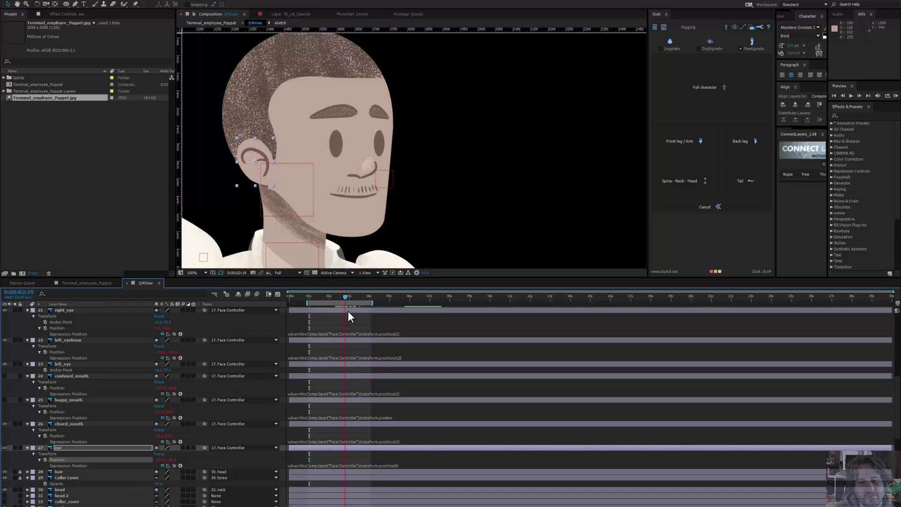
Step: Set the divisor in the ear layer's Position expression to 20
click(398, 465)
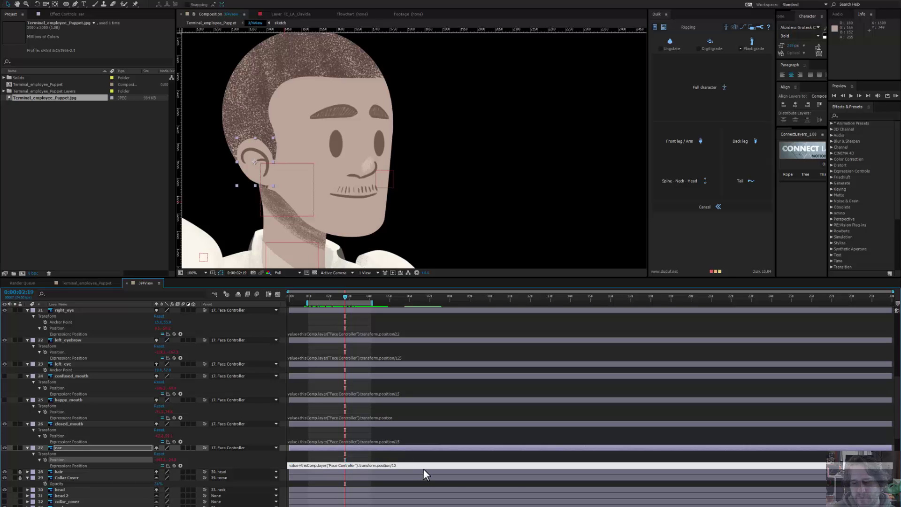
key(BackSpace)
key(BackSpace)
text(20)
key(Return)
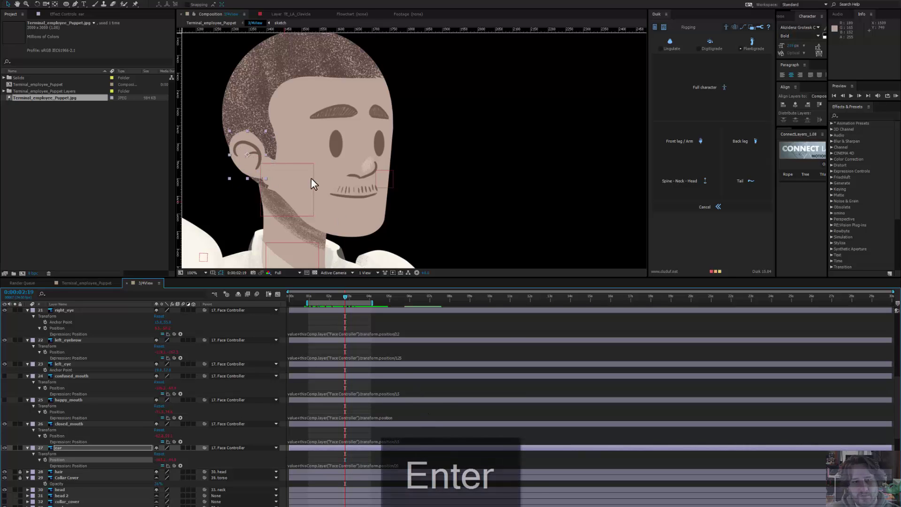
Step: Move the ear back against the hairline and fine-tune its placement at 0:00:01:00
drag(264, 164, 266, 165)
click(311, 298)
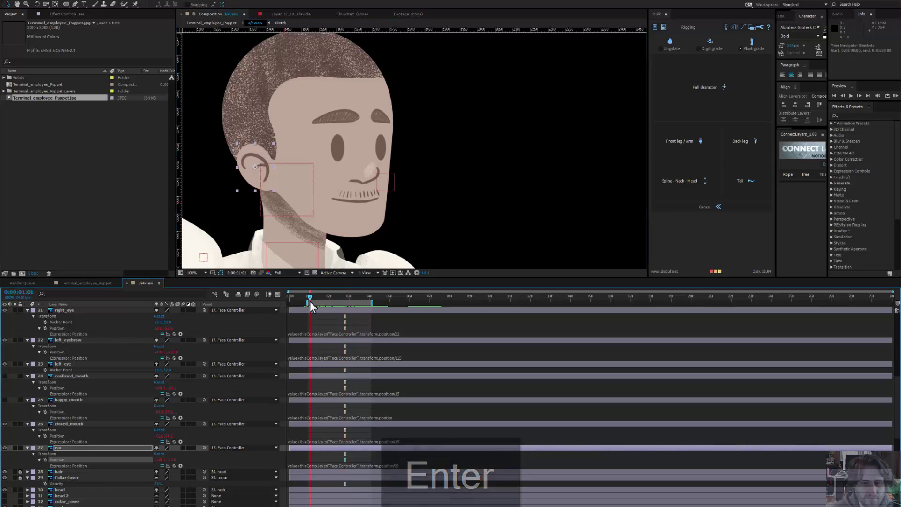
click(309, 298)
scroll(266, 203, up, 2)
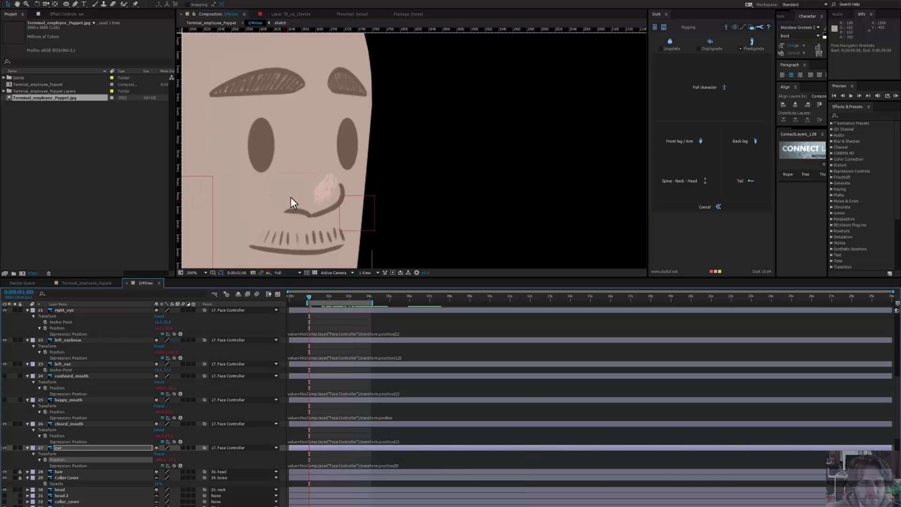
drag(291, 197, 503, 139)
drag(338, 150, 340, 145)
scroll(385, 140, down, 1)
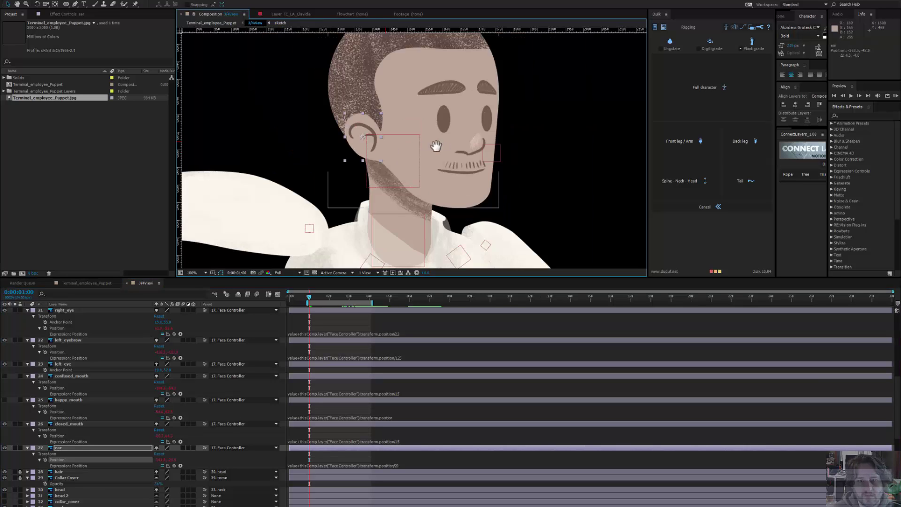
drag(437, 146, 293, 189)
Step: Check the ear and face movement up to 0:00:02:05 and select the Face Controller null
mouse_move(310, 297)
mouse_down()
mouse_move(350, 302)
mouse_move(309, 308)
mouse_up()
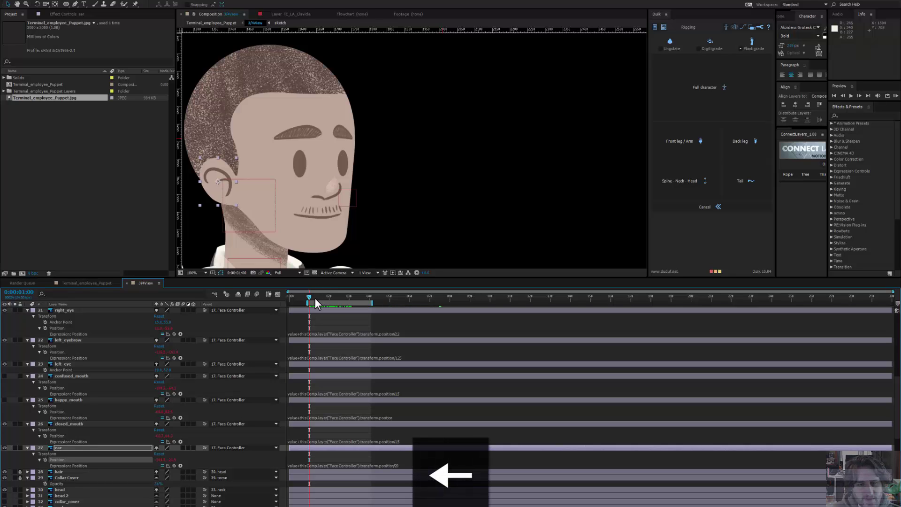
drag(314, 297, 334, 335)
click(346, 206)
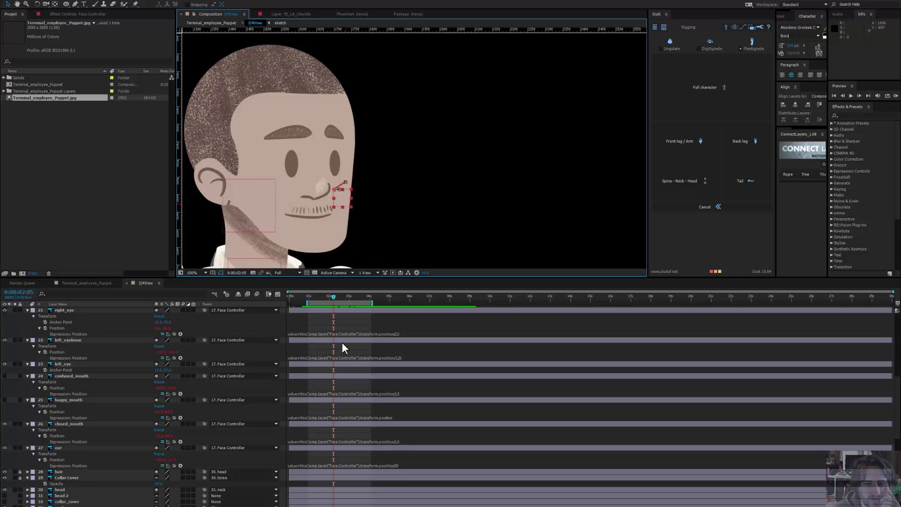
scroll(342, 342, up, 5)
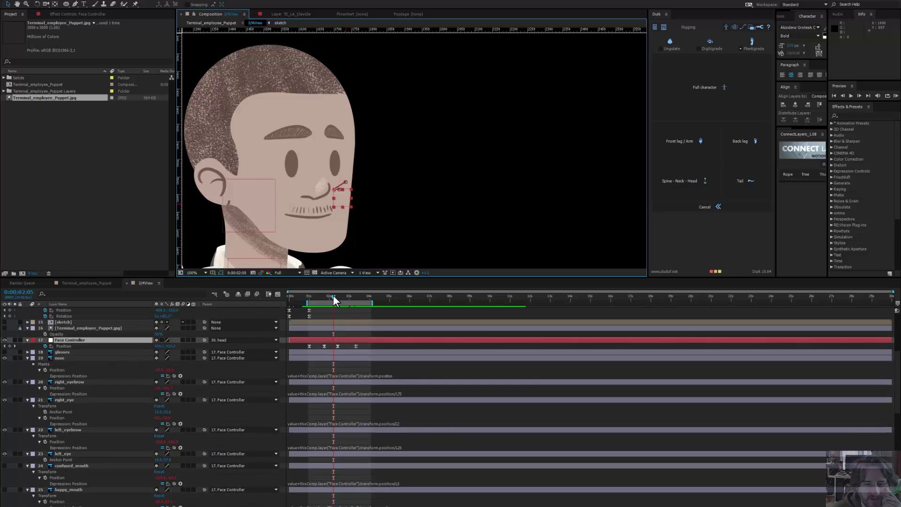
Step: Reposition the Face Controller null at the 0:00:01:18 and 0:00:03:08 keyframes and preview the face movement
drag(333, 300, 325, 303)
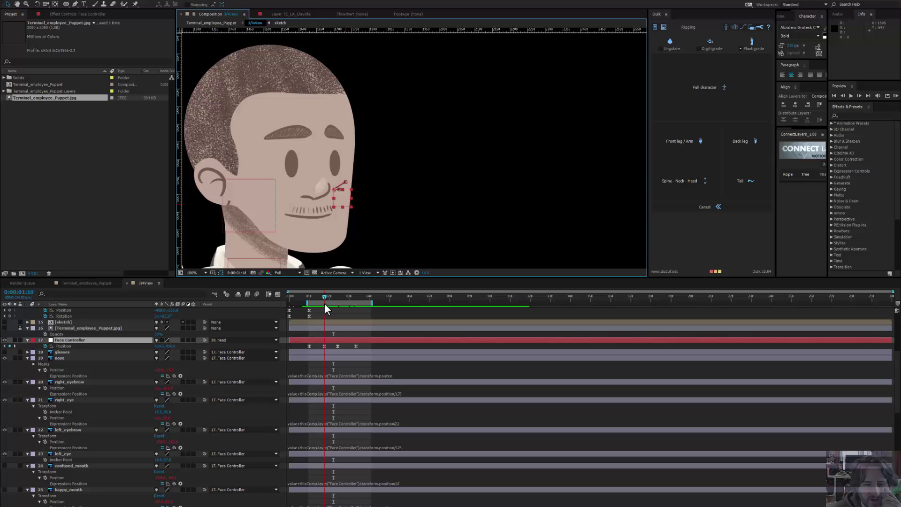
click(338, 346)
scroll(347, 199, up, 2)
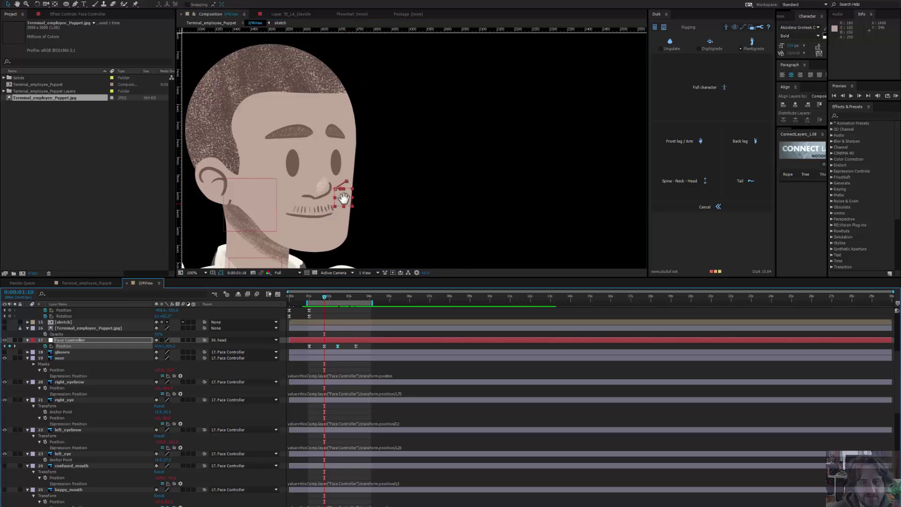
drag(347, 203, 423, 165)
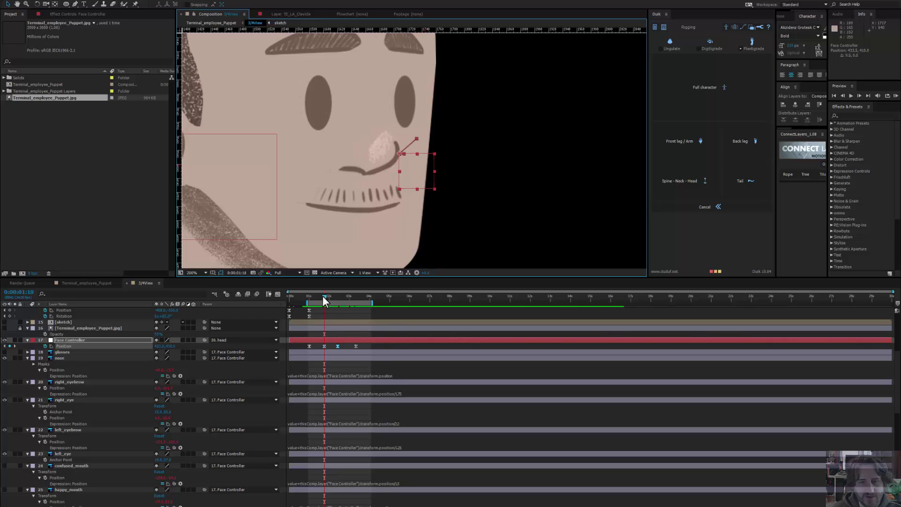
drag(324, 299, 355, 311)
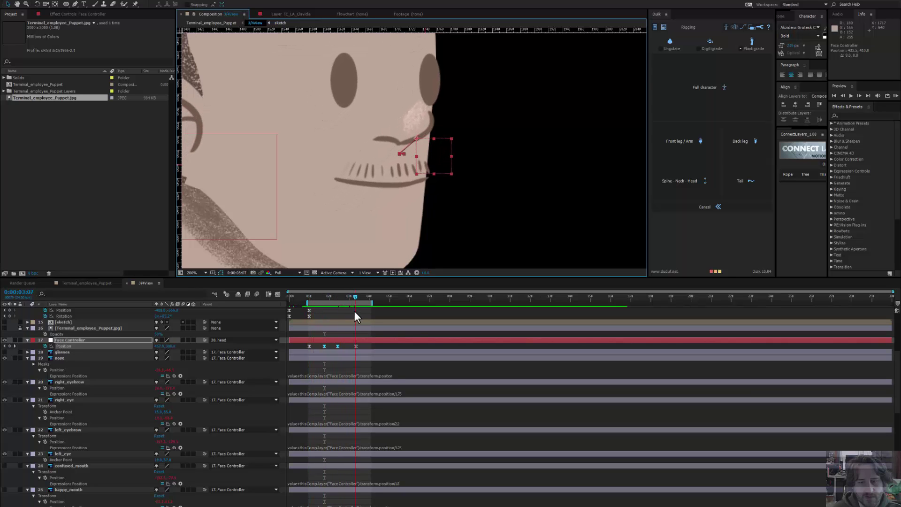
drag(439, 159, 442, 174)
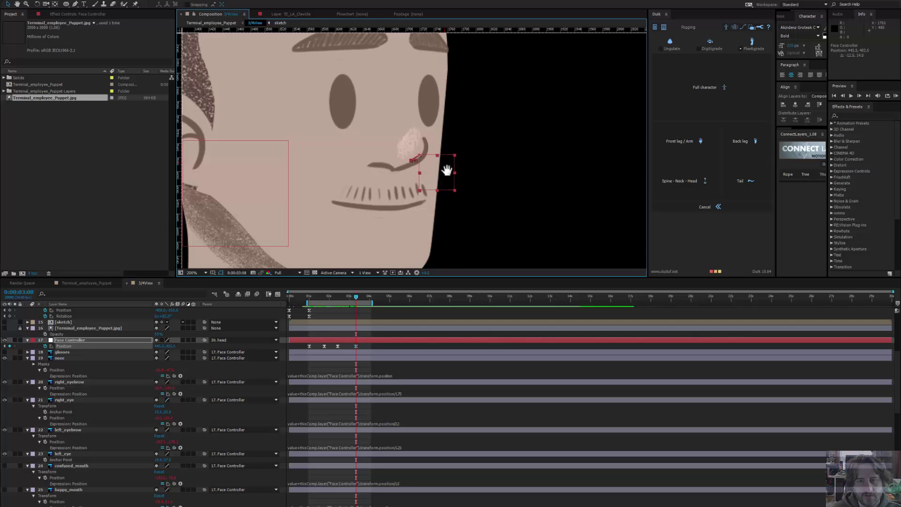
scroll(446, 170, down, 1)
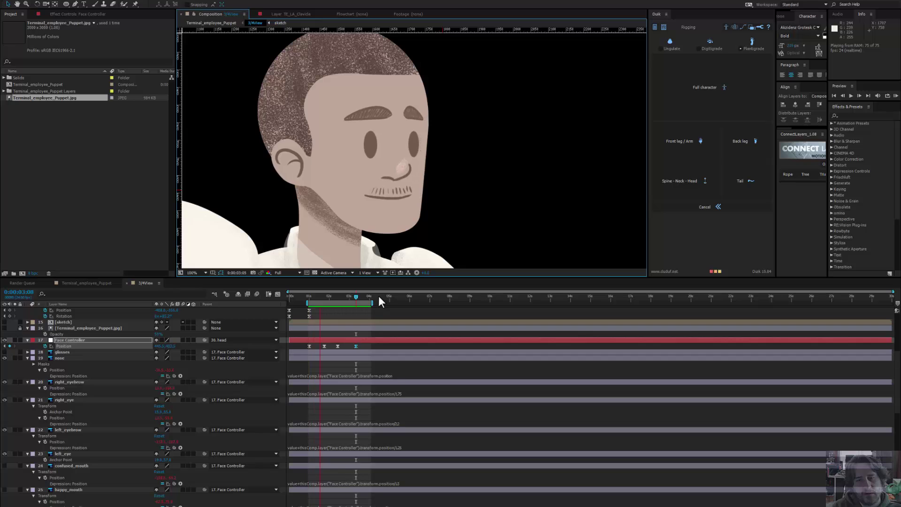
key(space)
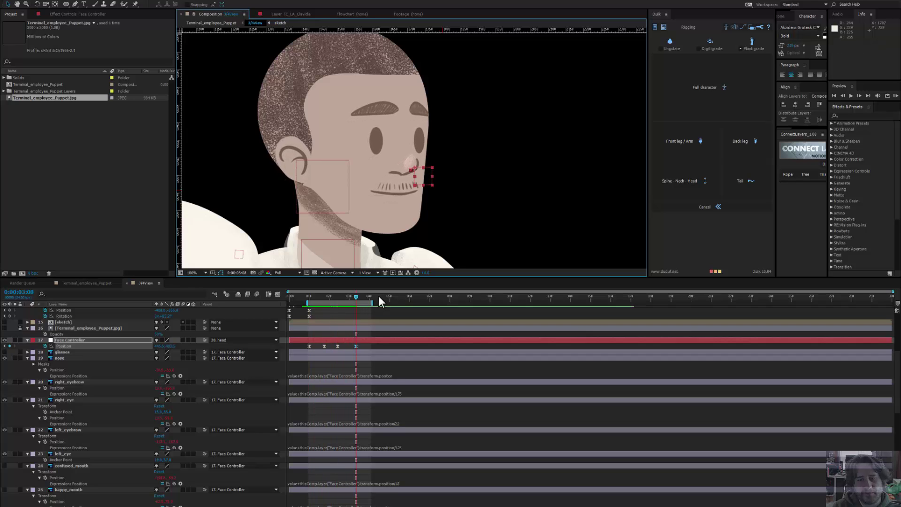
Step: Add a Slider Control to the Face Controller, rename it Eye Blinks, and set its slider to 100
click(855, 115)
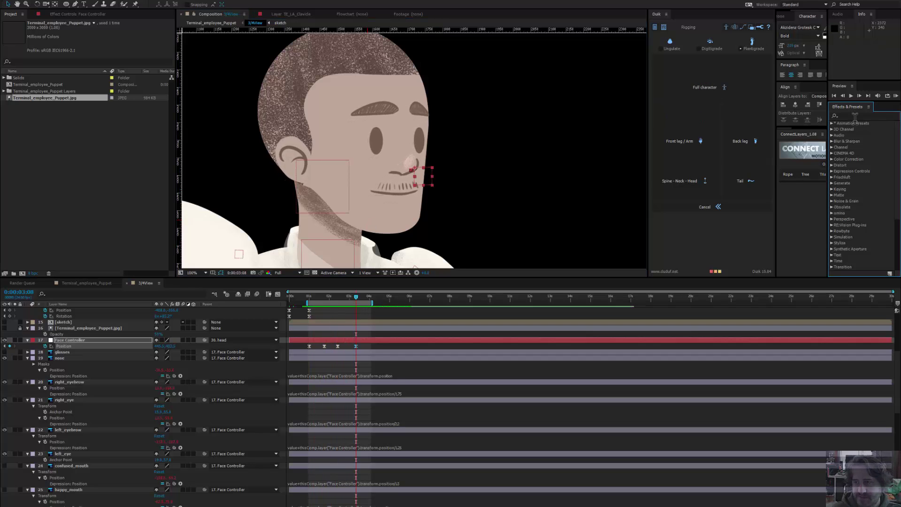
text(slider)
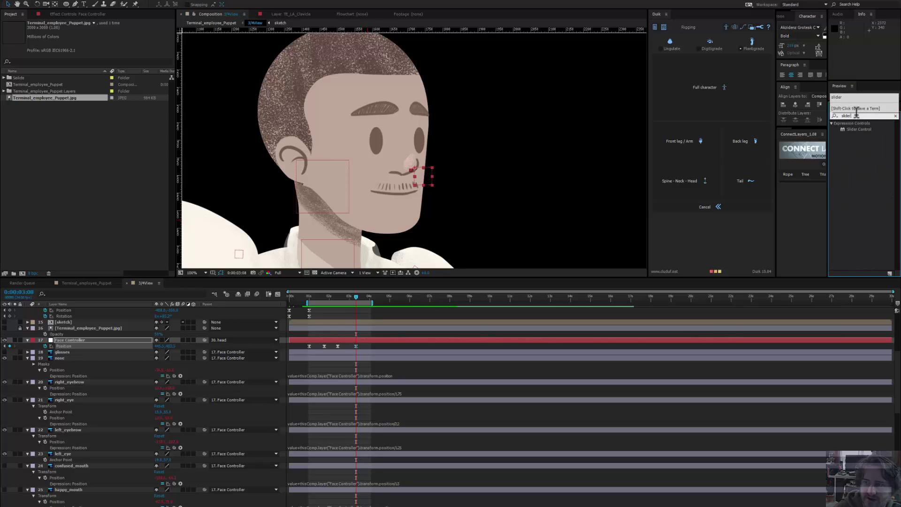
drag(857, 130, 66, 340)
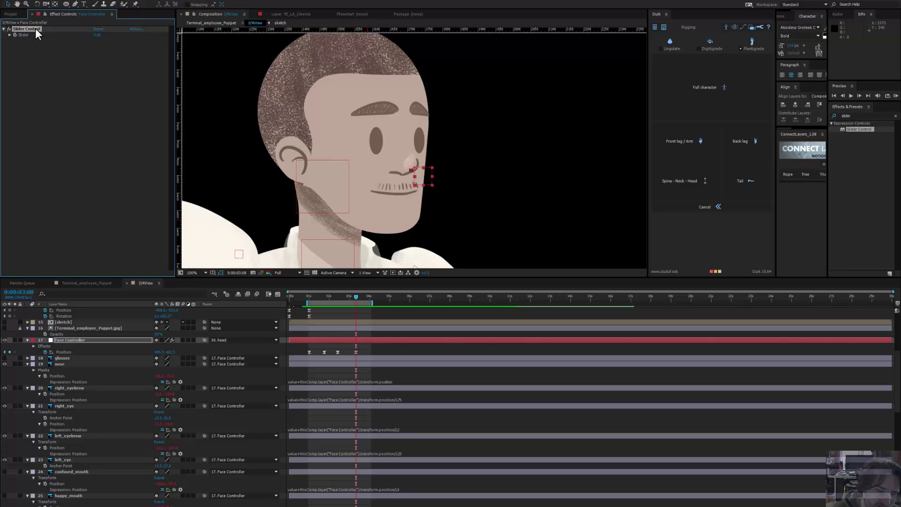
key(Return)
text(Eye)
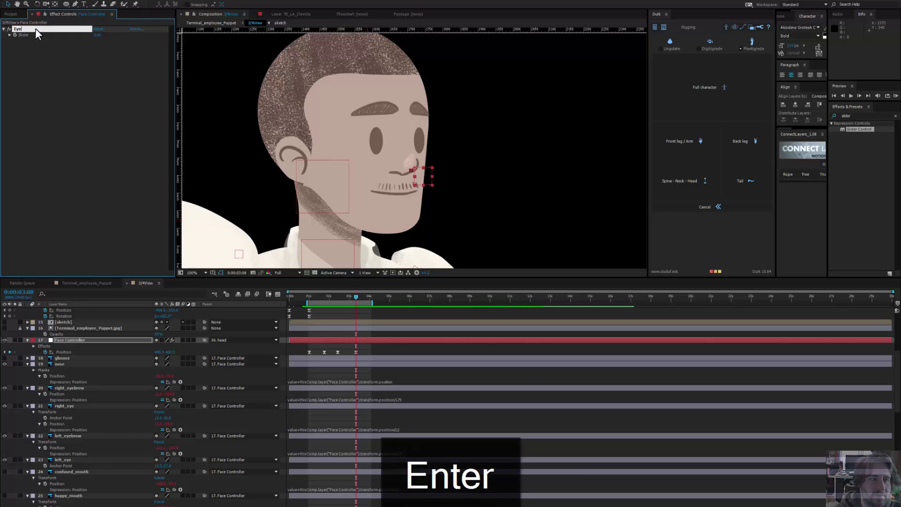
text( Blinks)
key(Return)
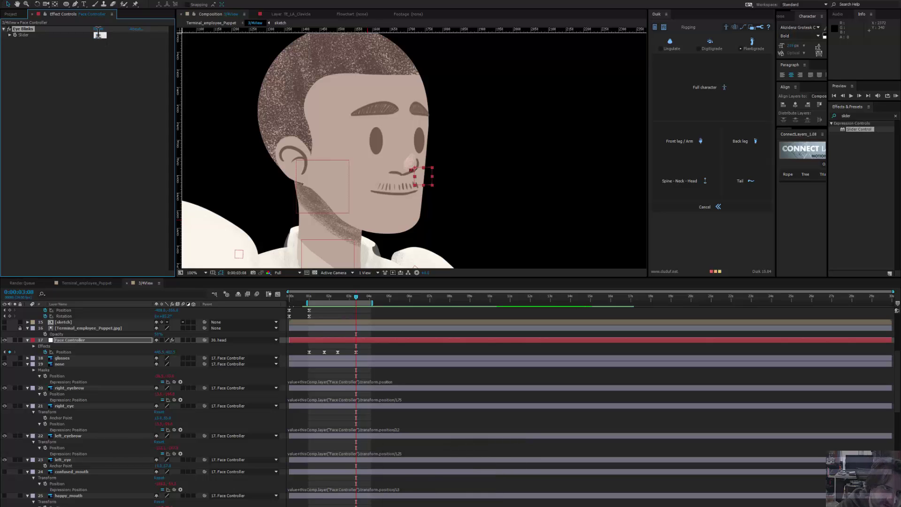
key(Return)
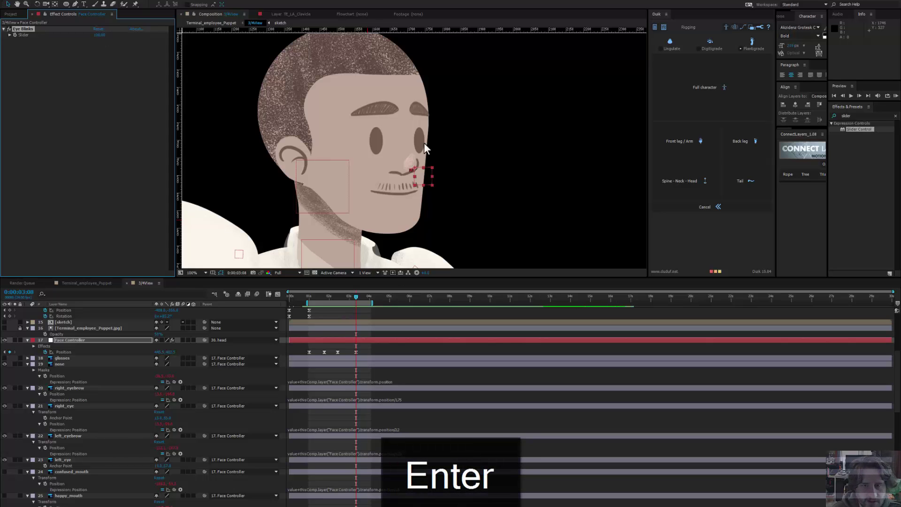
Step: Show the Scale of both eye layers and begin a Scale expression on left_eye with "[100,"
click(373, 137)
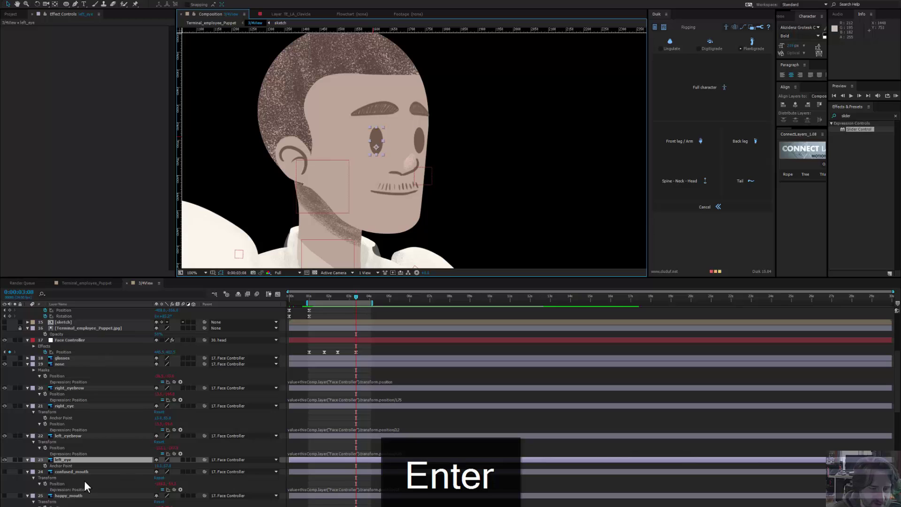
ctrl+click(66, 407)
key(s)
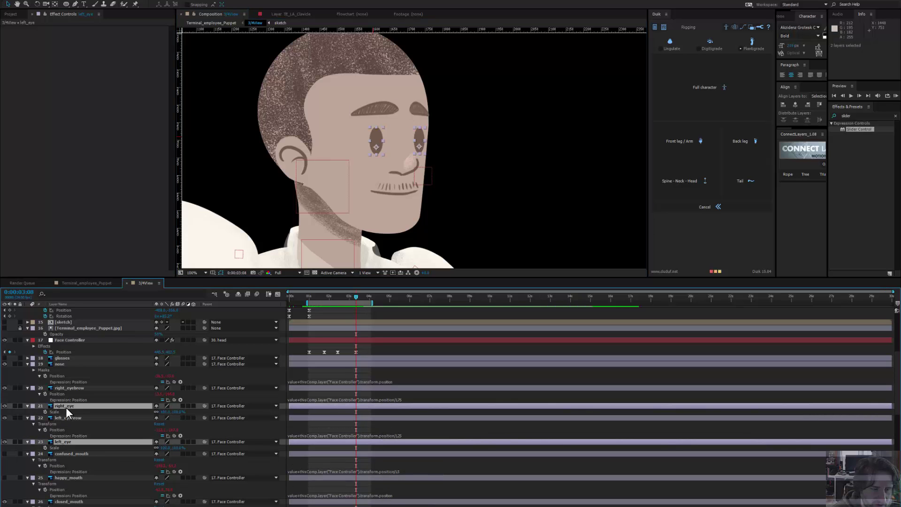
click(35, 433)
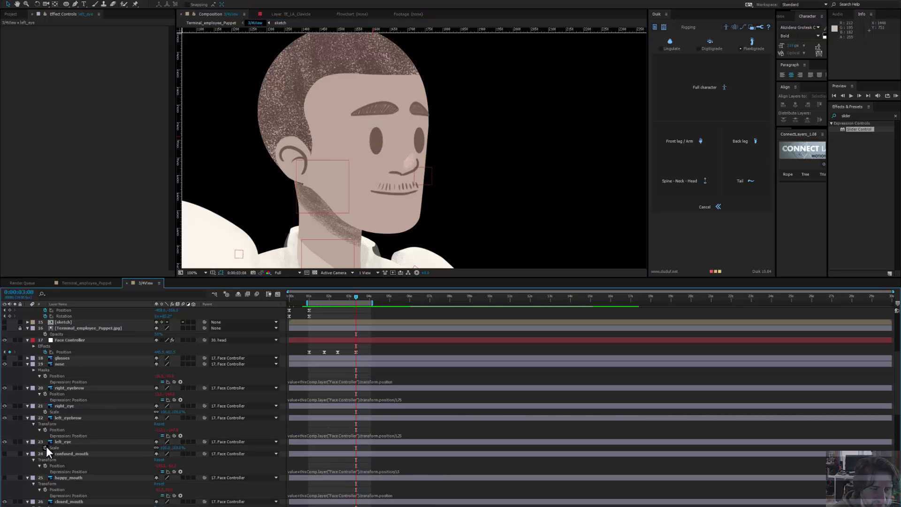
alt+click(46, 447)
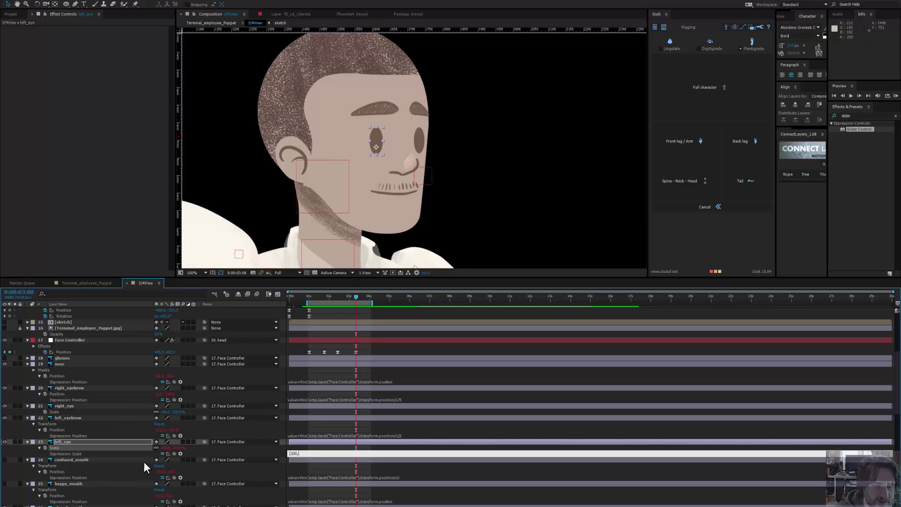
click(163, 453)
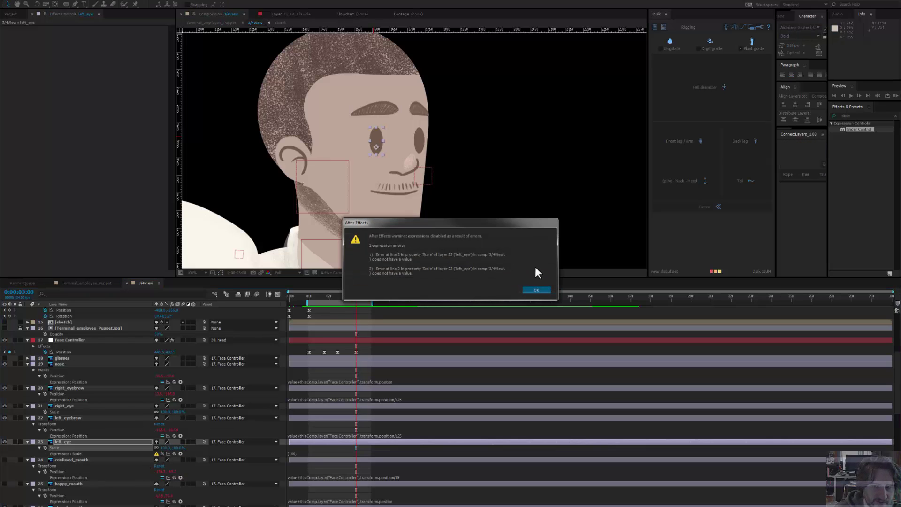
click(532, 288)
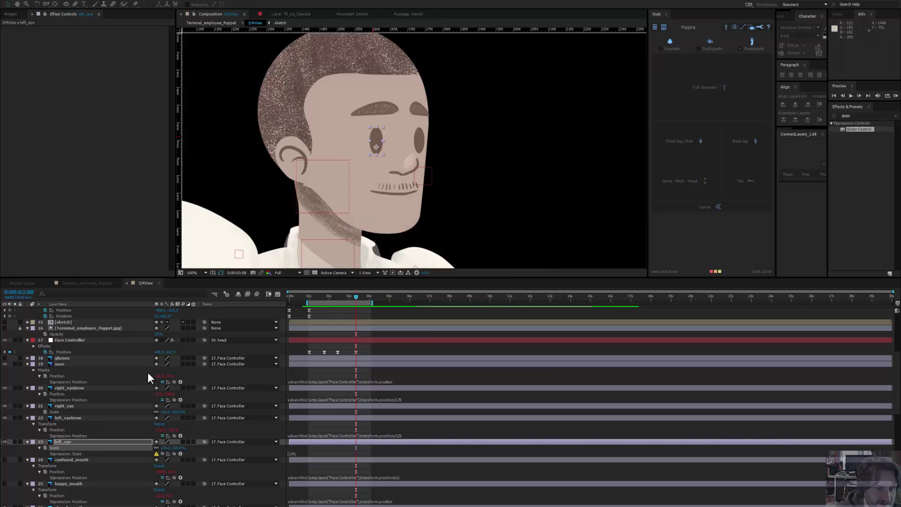
Step: Reveal the Face Controller's Eye Blinks slider in the timeline and place its 100 keyframe at 0:00:02:20
click(69, 339)
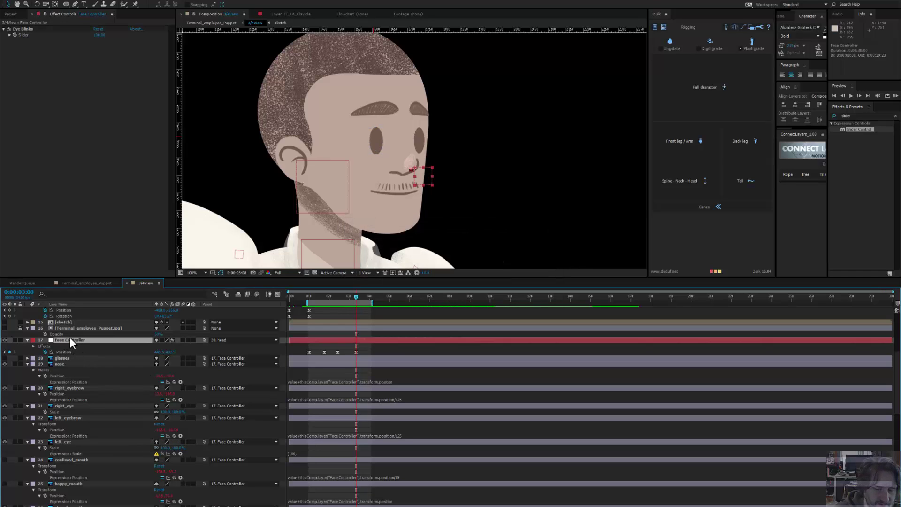
key(p)
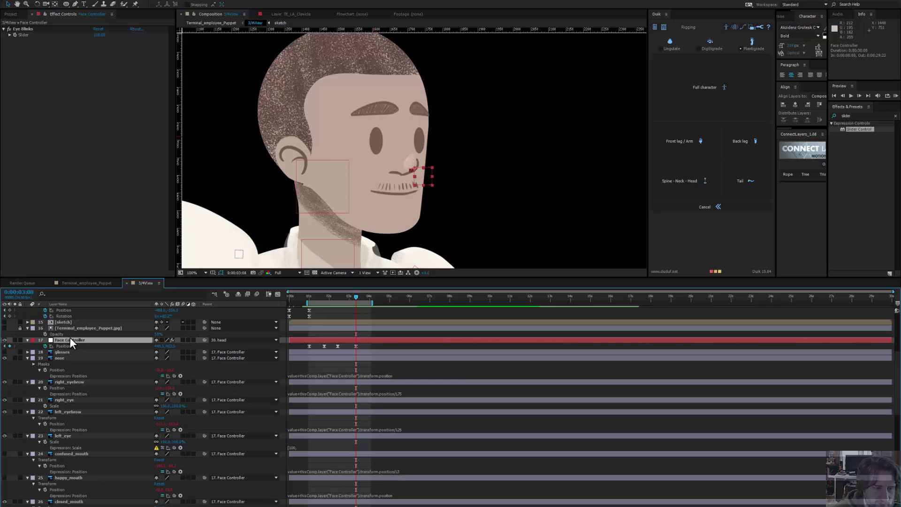
key(u)
click(66, 358)
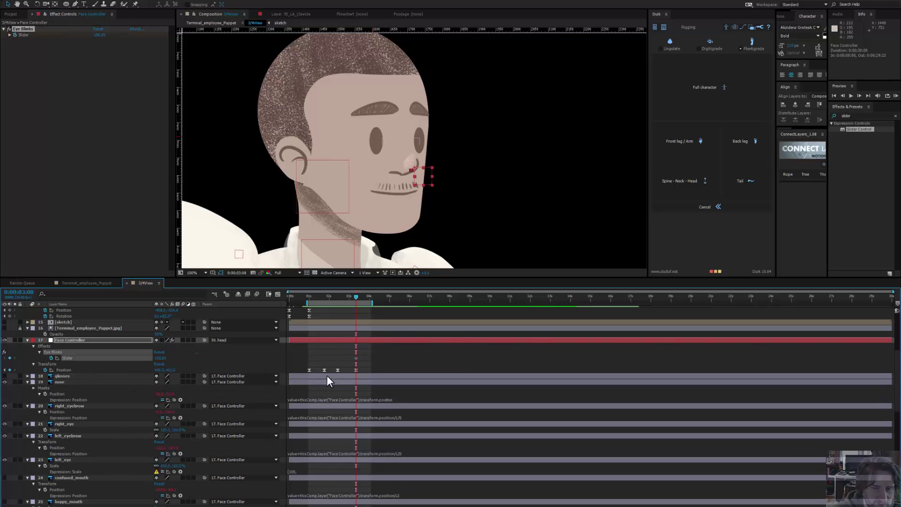
drag(356, 358, 353, 358)
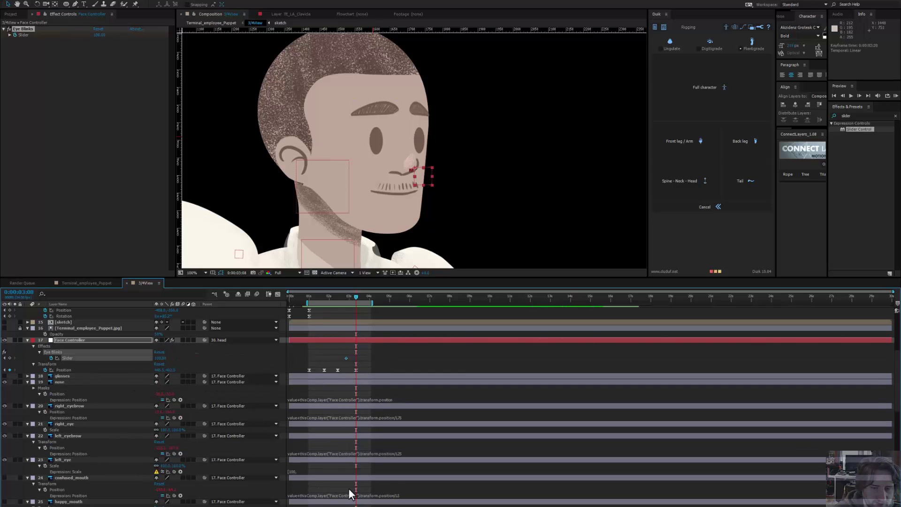
Step: Complete left_eye's Scale expression as [100,thisComp.layer("Face Controller").effect("Eye Blinks")("Slider")]
click(318, 471)
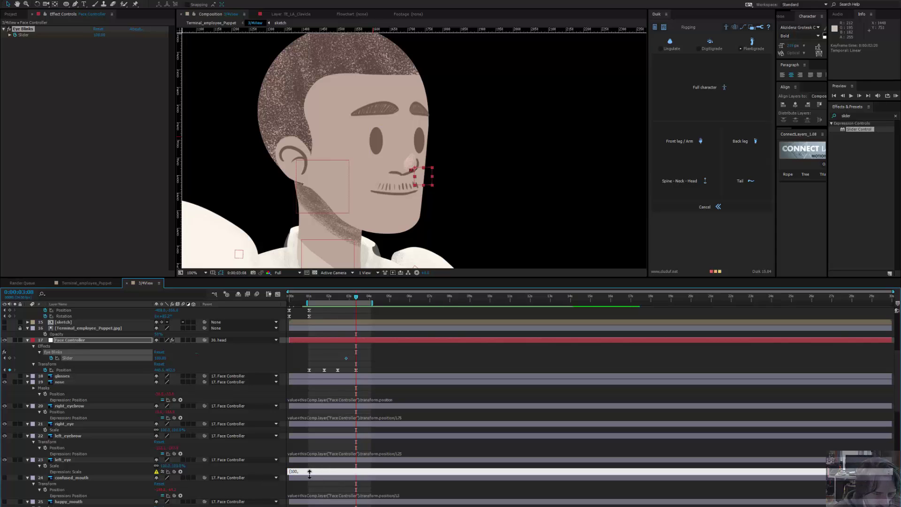
drag(174, 472, 70, 356)
text(])
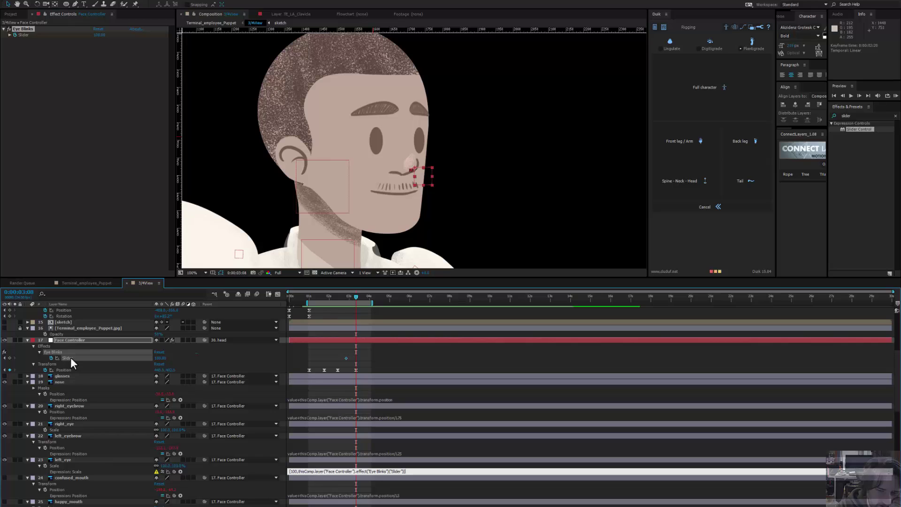
key(Return)
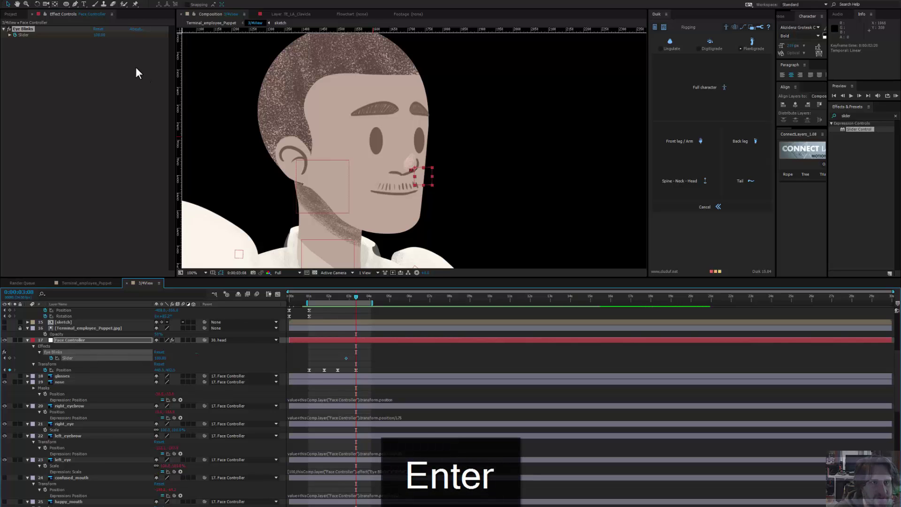
Step: Keyframe the Eye Blinks slider at 10 shortly after its first keyframe and scrub through the blink
drag(101, 37, 101, 36)
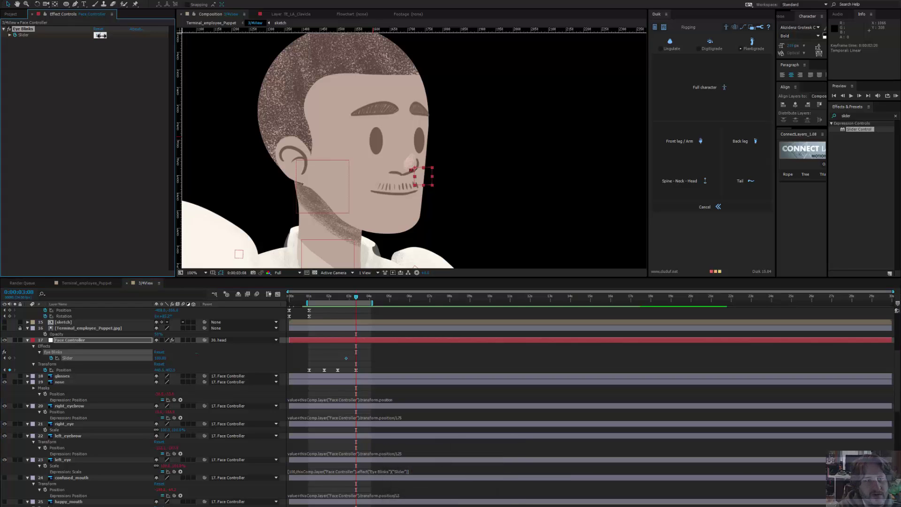
key(Return)
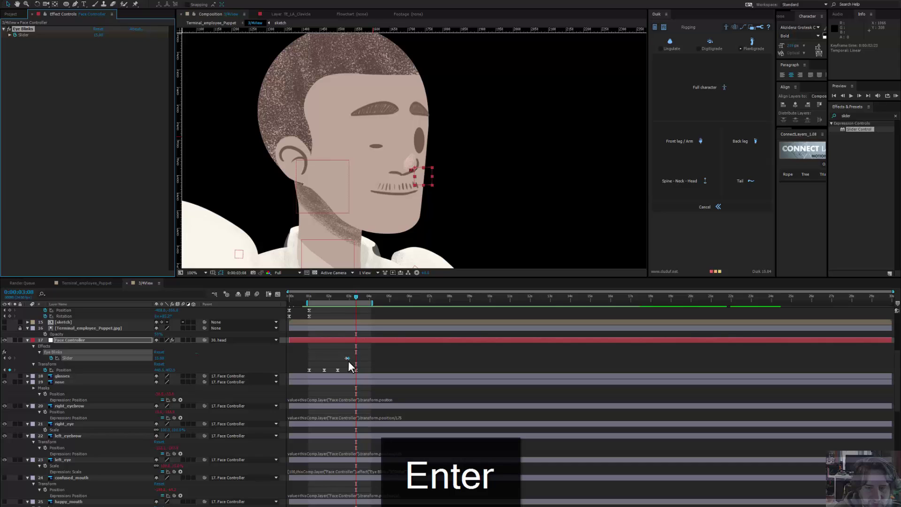
scroll(350, 344, up, 5)
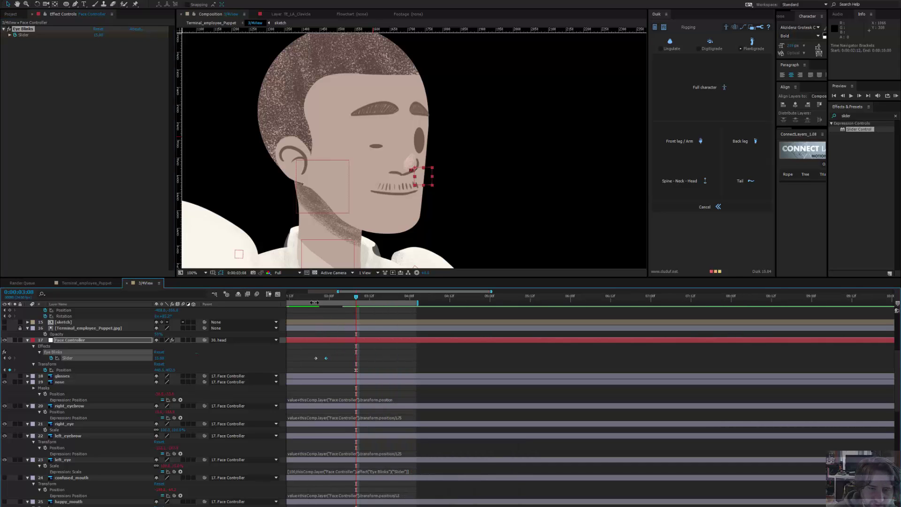
drag(312, 297, 322, 300)
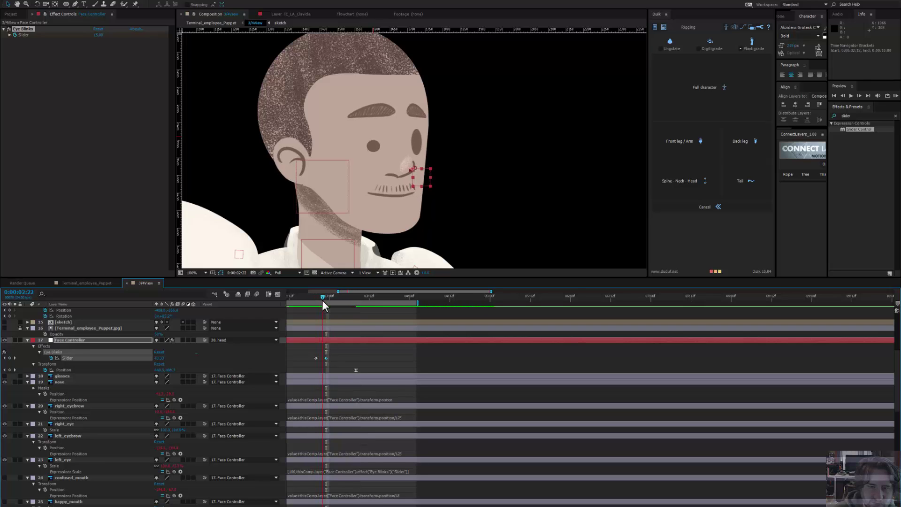
Step: Copy the first Eye Blinks slider keyframe, paste it at 0:00:03:01, and apply Easy Ease to the pasted keyframe
click(315, 358)
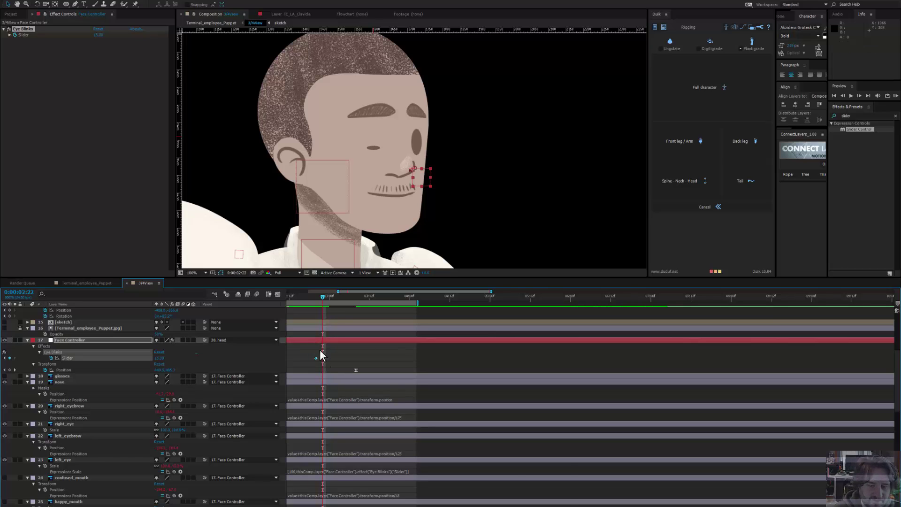
key(ctrl+c)
click(330, 299)
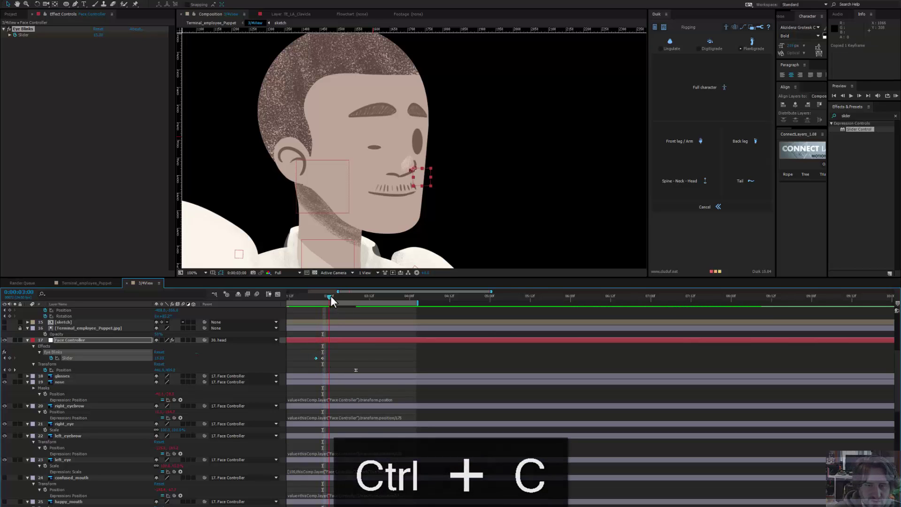
click(334, 296)
key(ctrl+v)
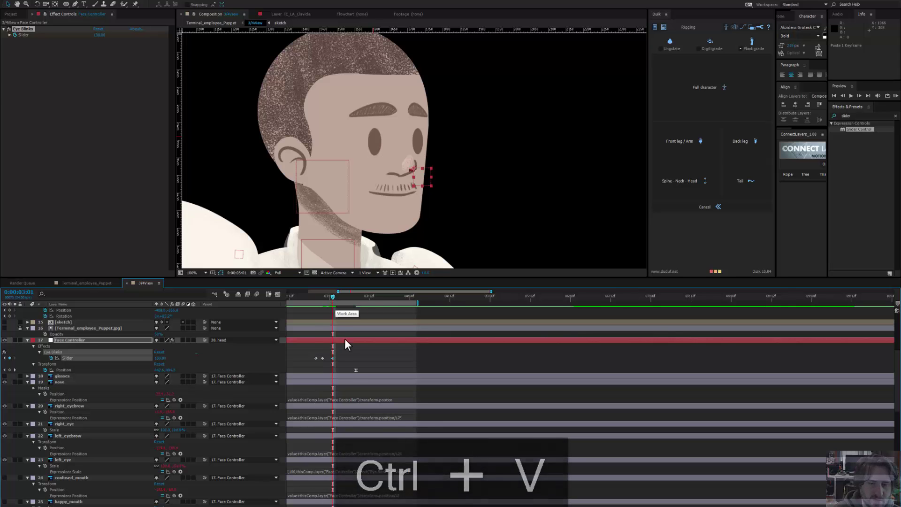
key(F9)
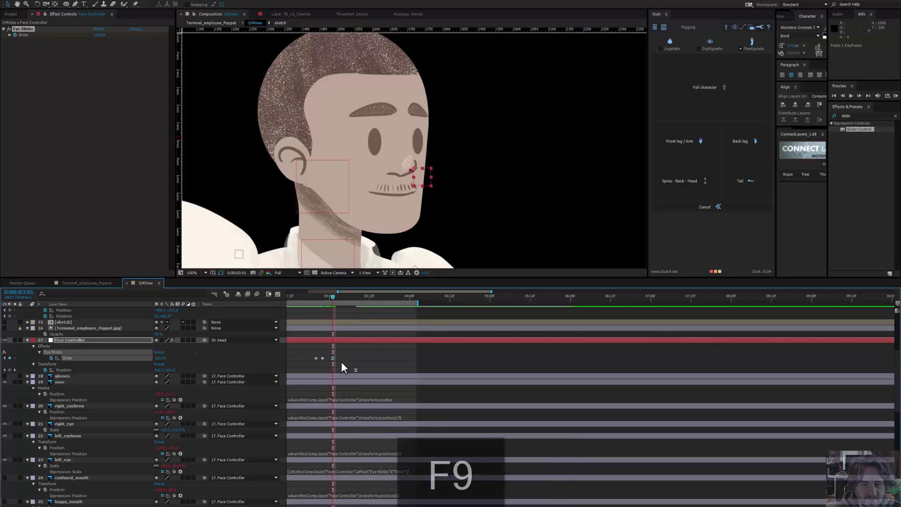
Step: Copy left_eye's Scale expression and apply it to right_eye's Scale so the Eye Blinks slider drives both eyes
click(385, 472)
key(ctrl+c)
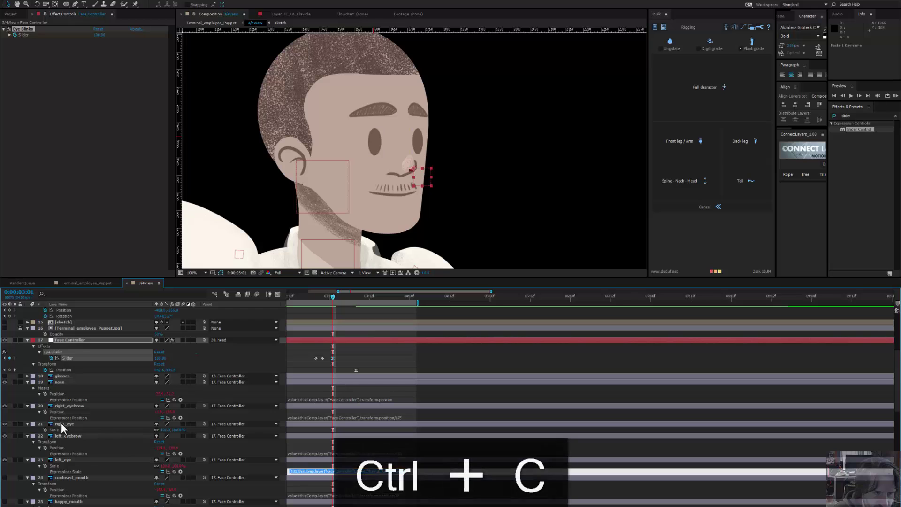
alt+click(46, 429)
key(ctrl+v)
key(Return)
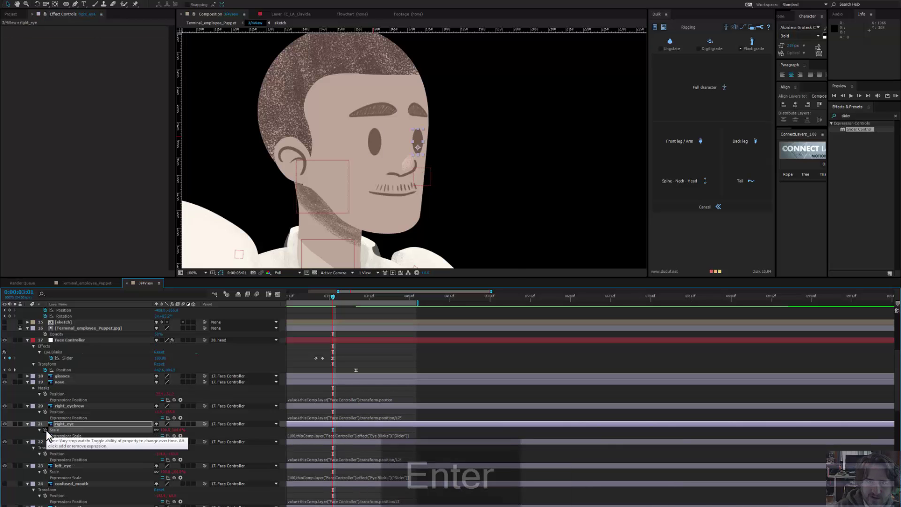
Step: Duplicate the three Eye Blinks slider keyframes as further blinks starting at 0:00:03:12, 0:00:04:01 and 0:00:01:08
drag(318, 299, 369, 309)
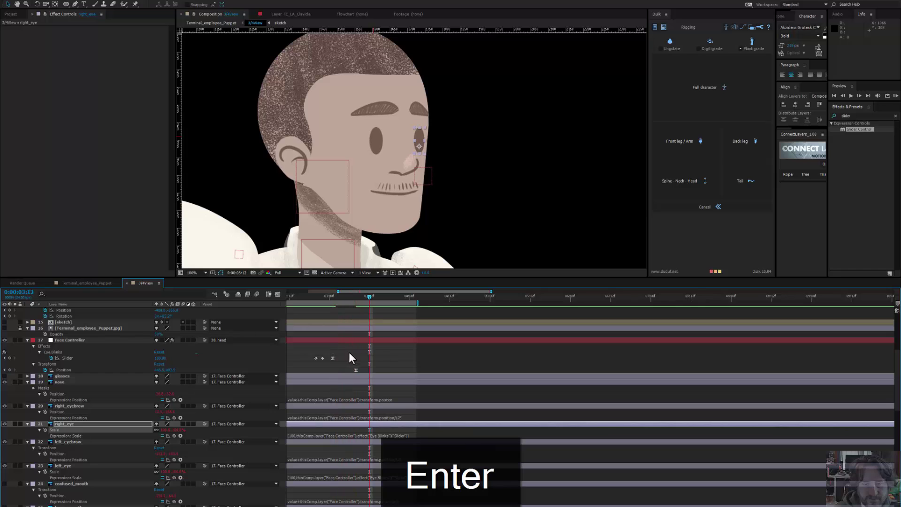
click(311, 358)
key(ctrl+v)
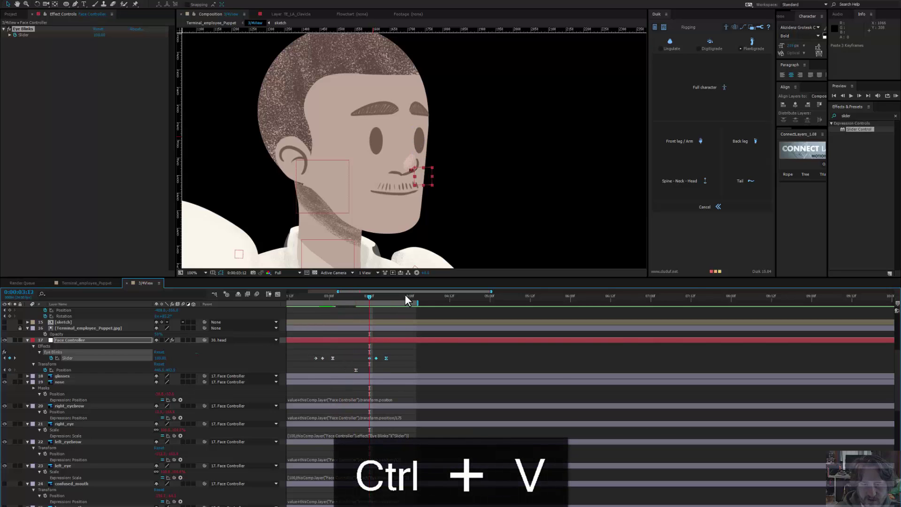
click(413, 297)
key(ctrl+v)
drag(548, 366, 701, 381)
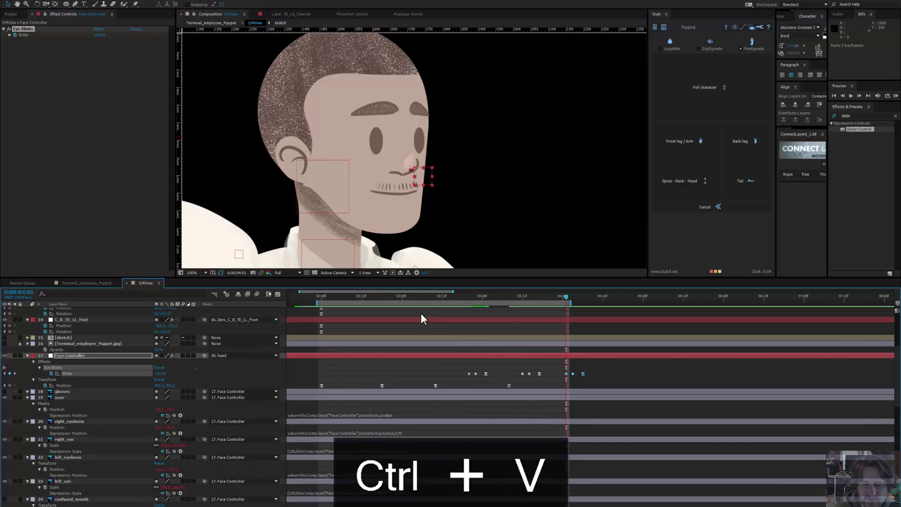
click(347, 297)
key(ctrl+v)
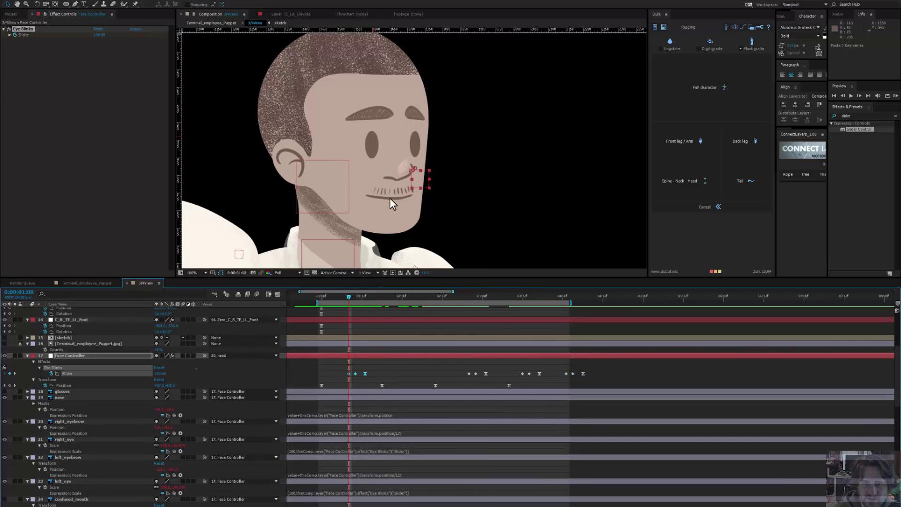
Step: Play back the animation with more of the body in view to check the blinks and face movement
key(comma)
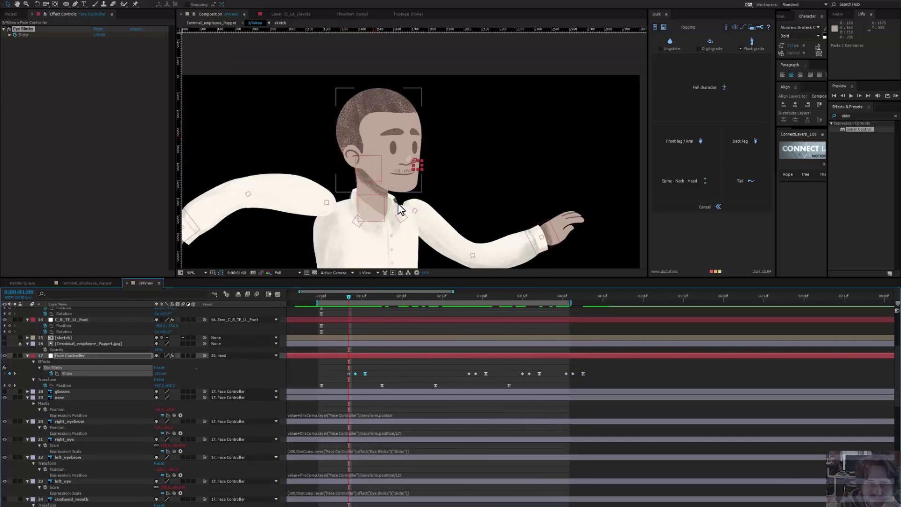
key(space)
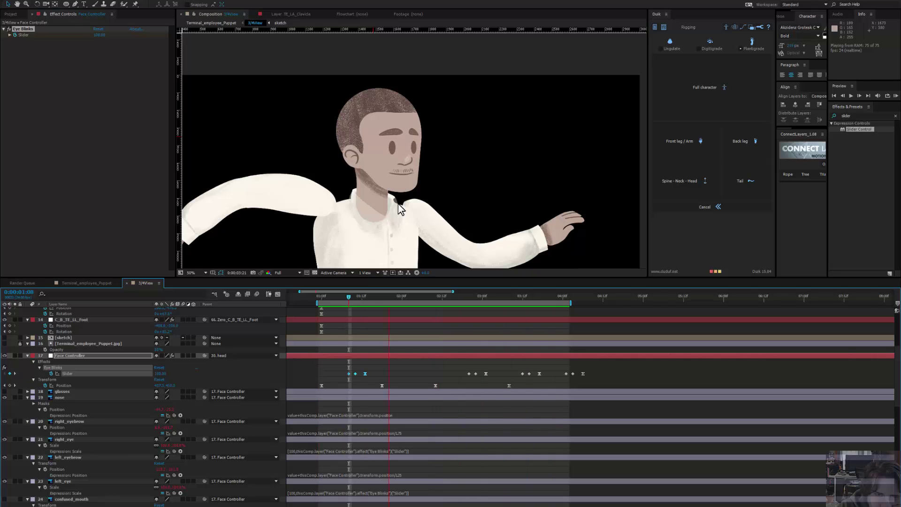
key(space)
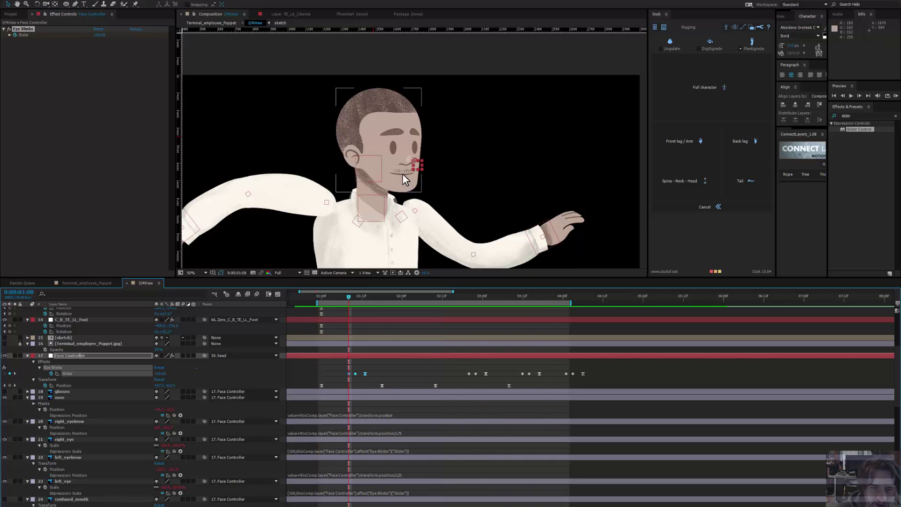
Step: Set the divisor in closed_mouth's Position expression to 2, move the mouth back under the nose, and preview the motion
click(401, 171)
scroll(218, 449, down, 4)
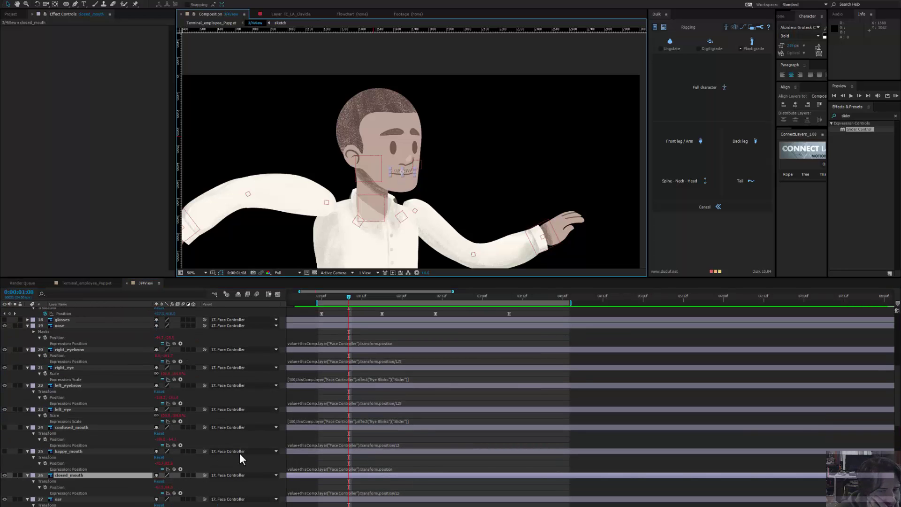
click(402, 493)
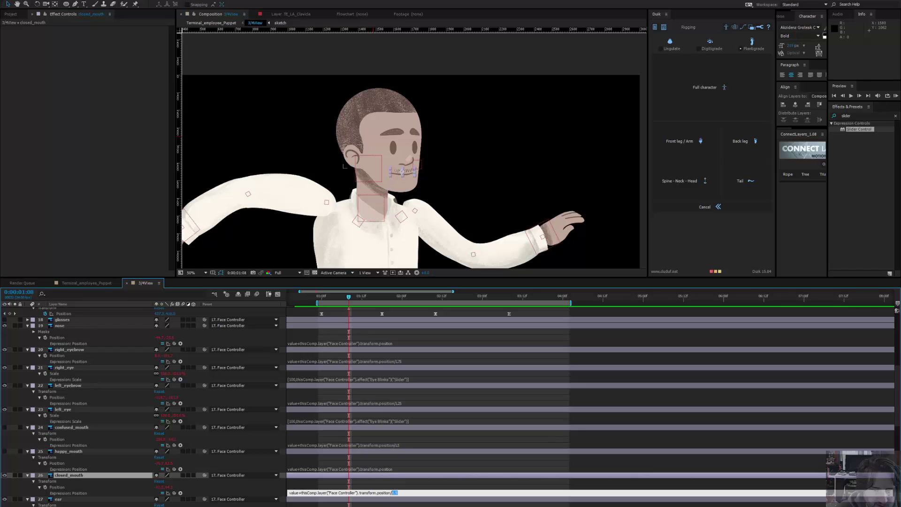
text(2)
key(Return)
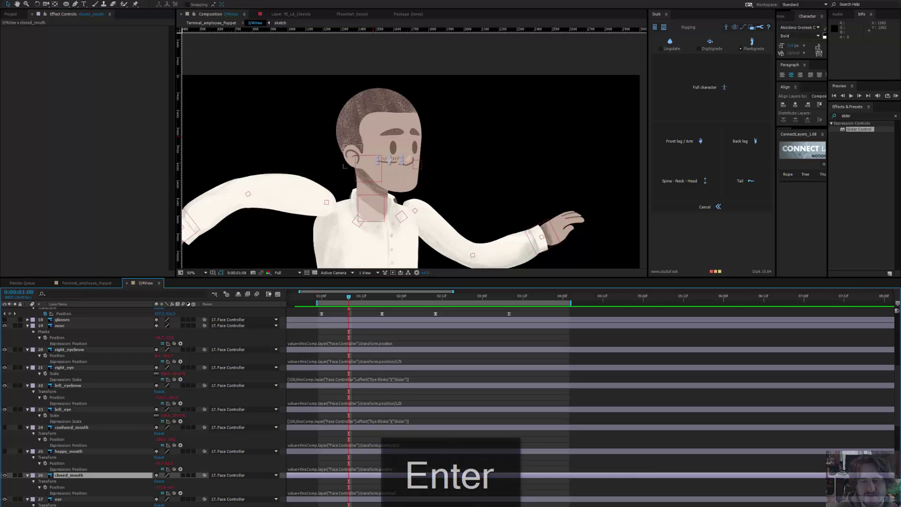
key(period)
drag(374, 175, 399, 202)
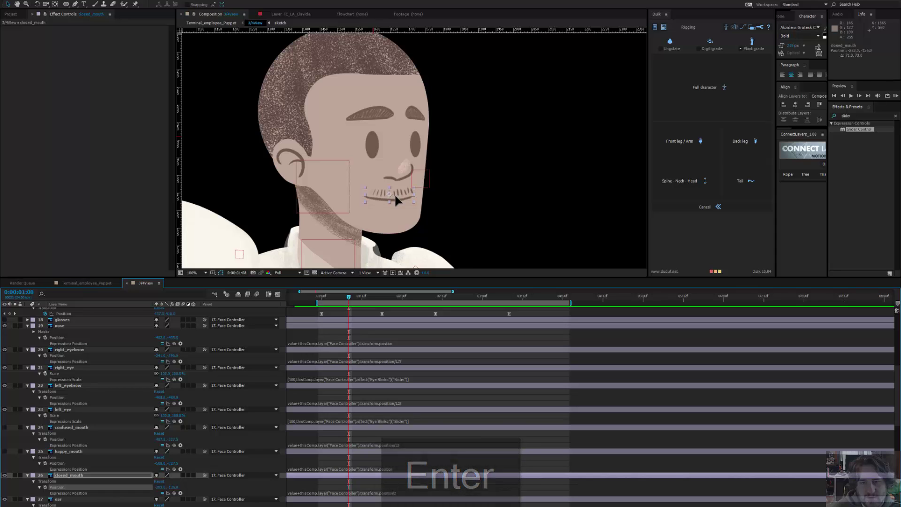
click(396, 197)
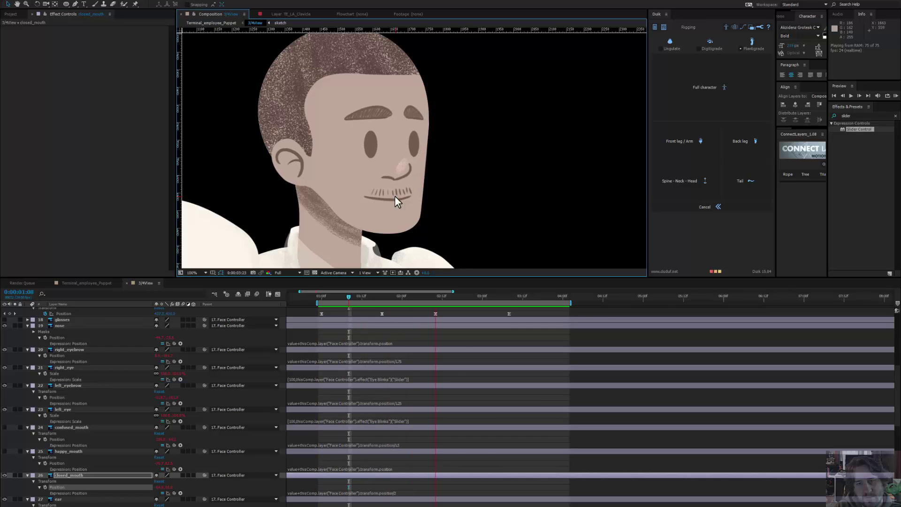
key(space)
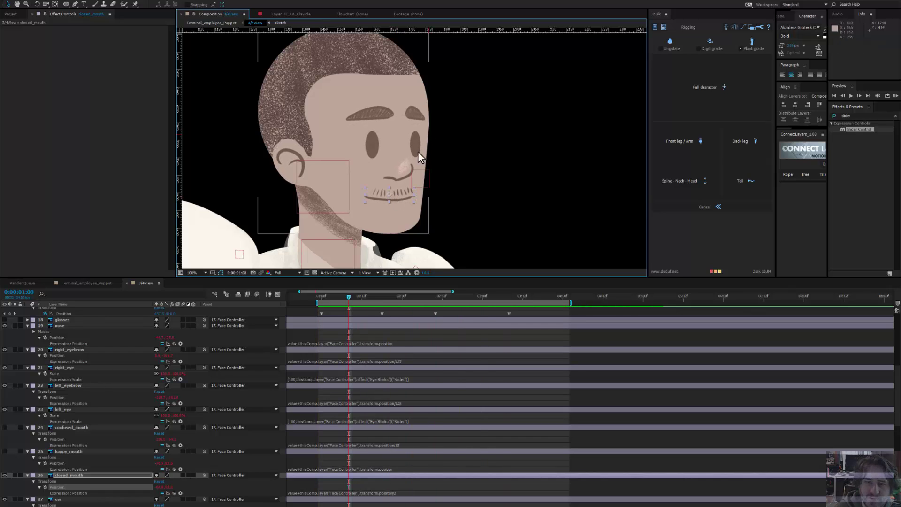
Step: Reveal the Position expressions of right_eye and left_eye to compare their divisors
click(415, 148)
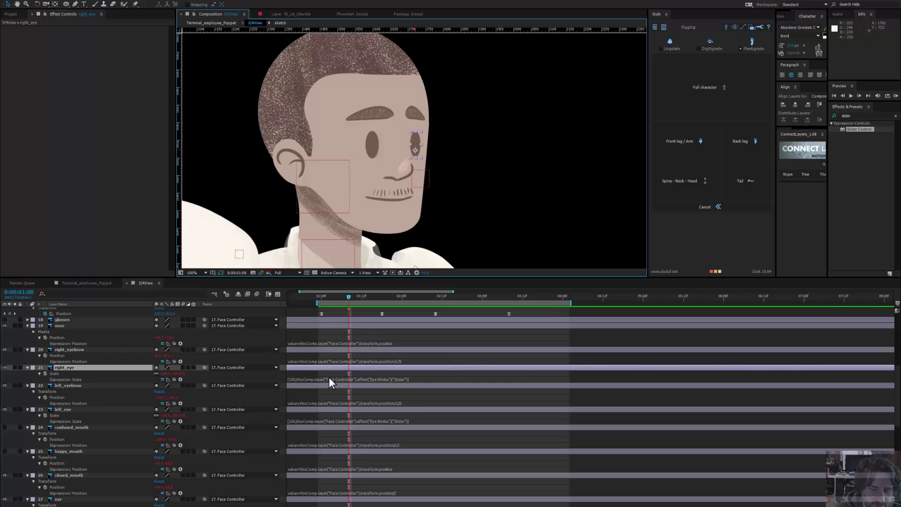
key(p)
key(p)
key(p)
key(p)
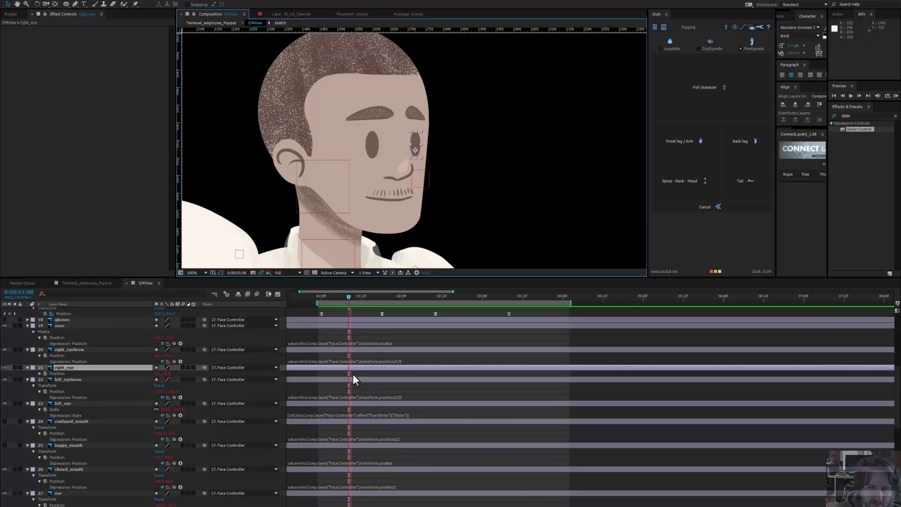
key(u)
key(u)
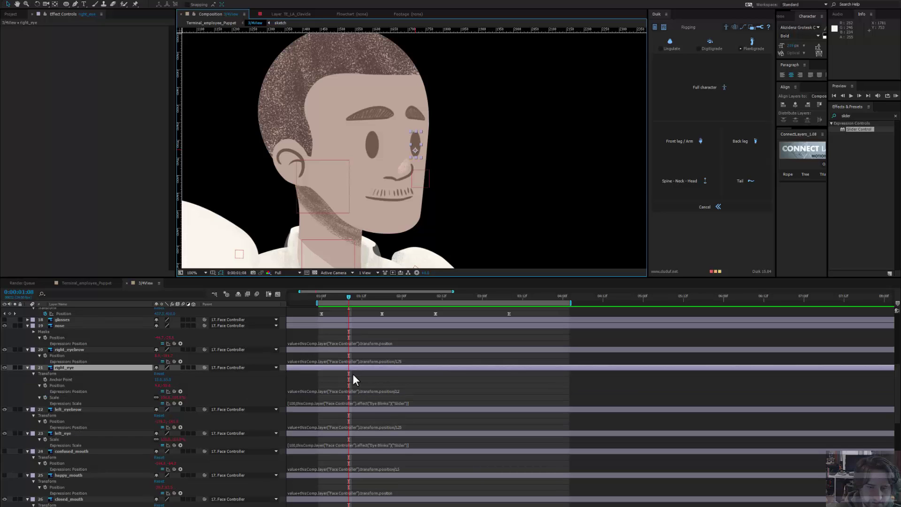
click(412, 391)
click(396, 391)
text(.)
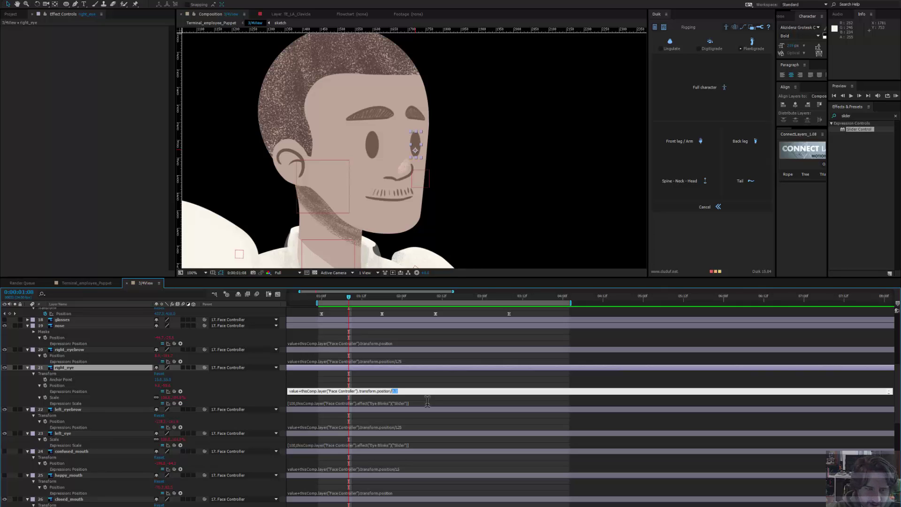
click(399, 432)
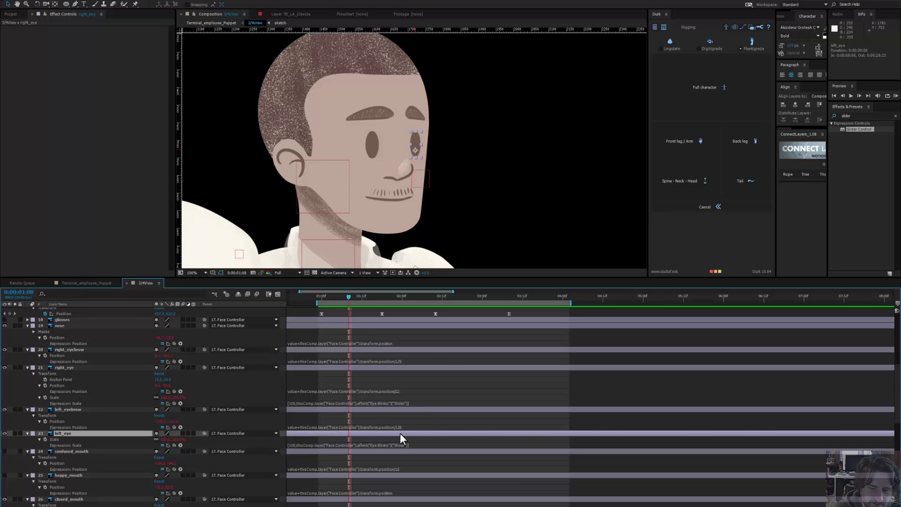
key(u)
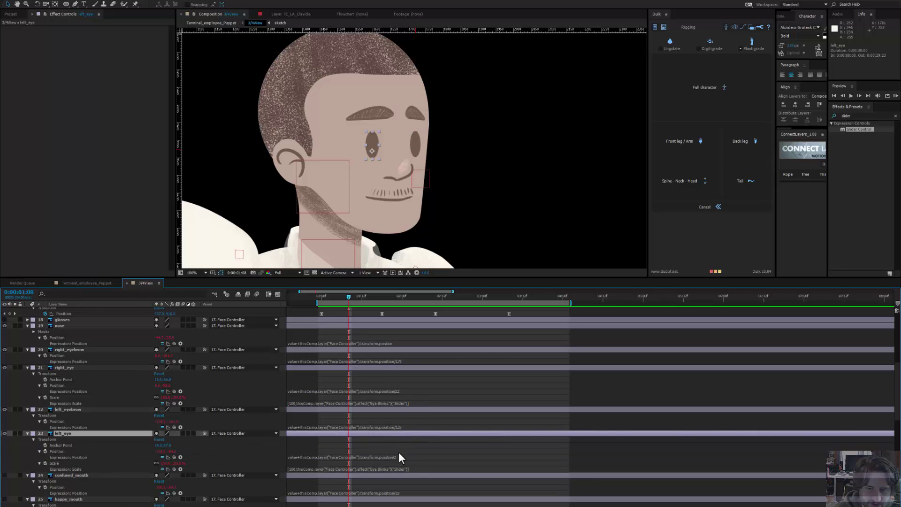
Step: Set the divisor in right_eye's Position expression to 1.75 and move the eye back into place on the face
click(396, 391)
double_click(394, 390)
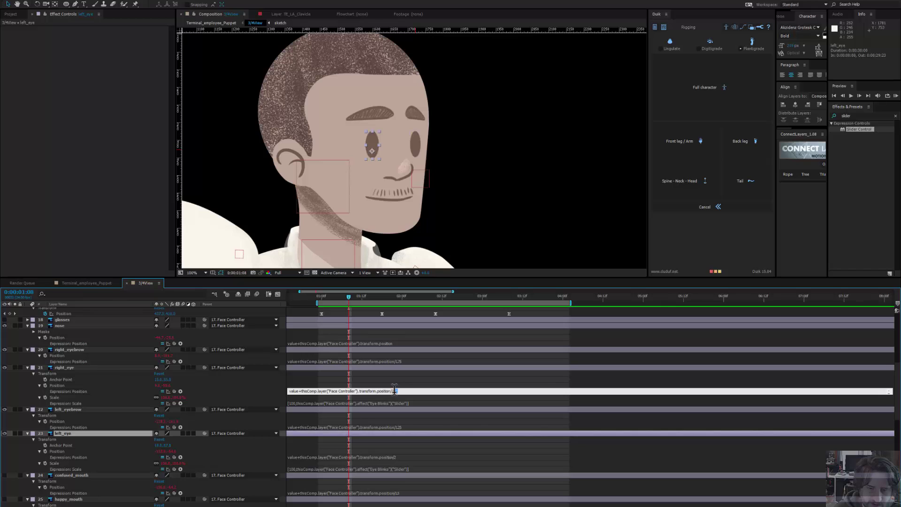
text(1.)
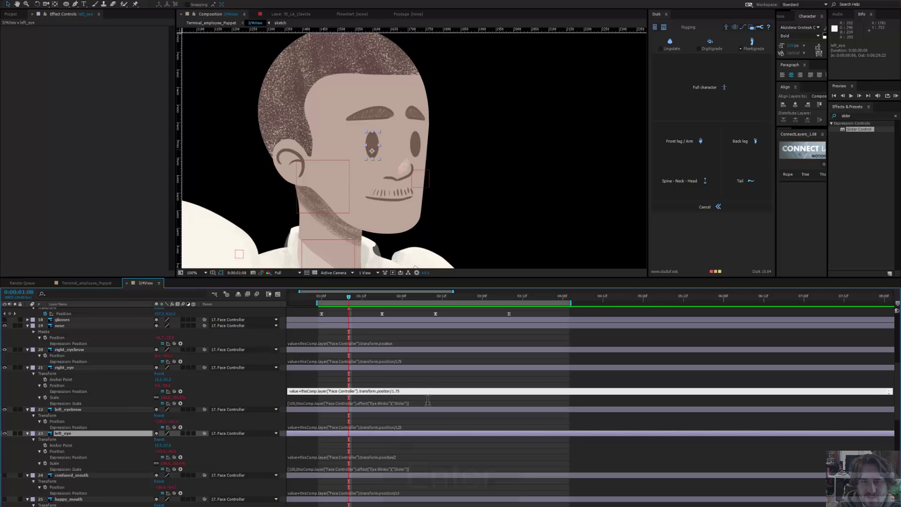
text(75)
key(KP_Enter)
key(period)
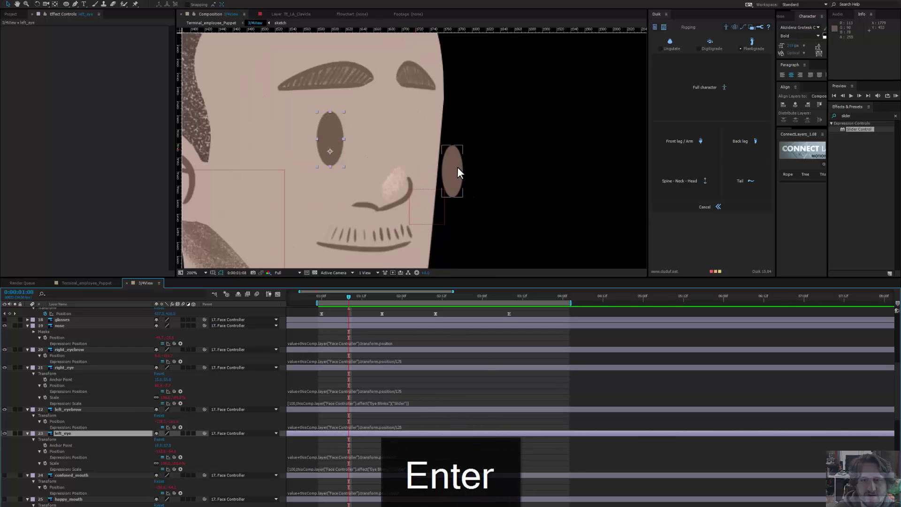
drag(457, 167, 417, 135)
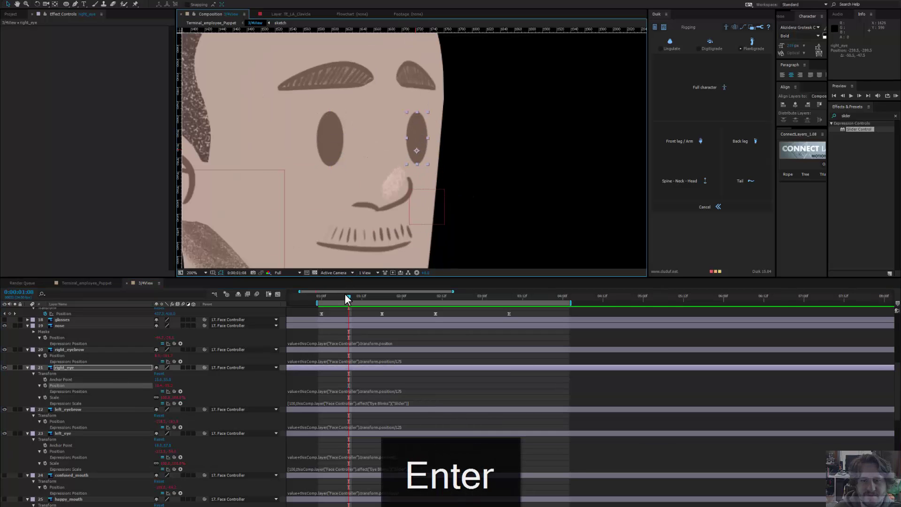
Step: At 0:00:03:08, shift the Face Controller slightly farther toward the facing side and up, and preview the head turn
drag(347, 295, 508, 328)
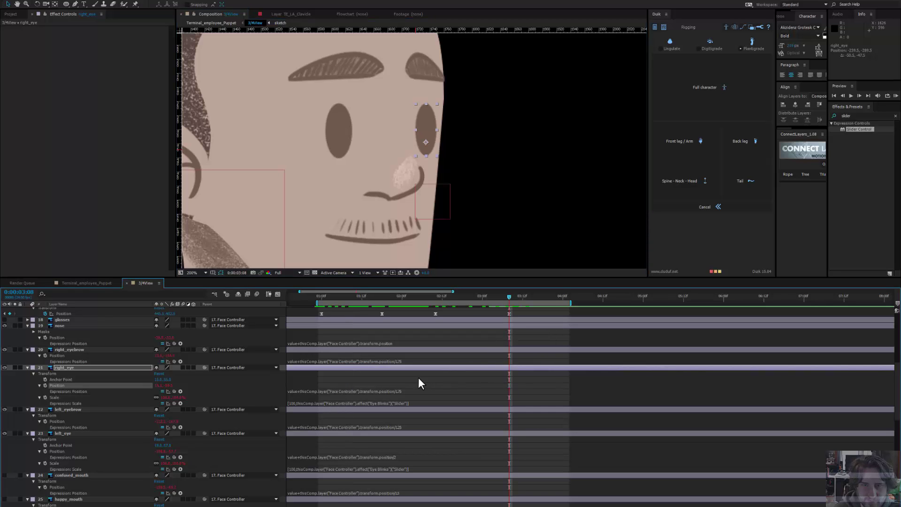
click(438, 204)
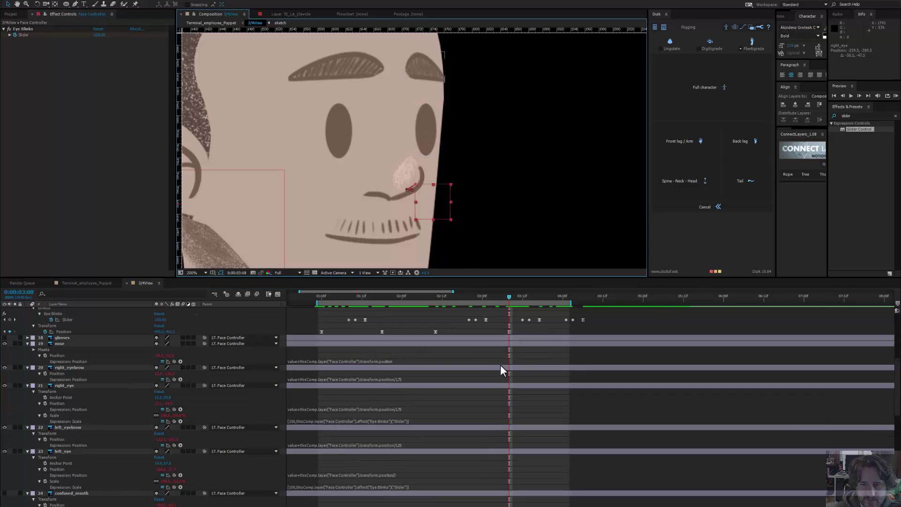
scroll(500, 365, up, 3)
drag(439, 208, 448, 205)
key(comma)
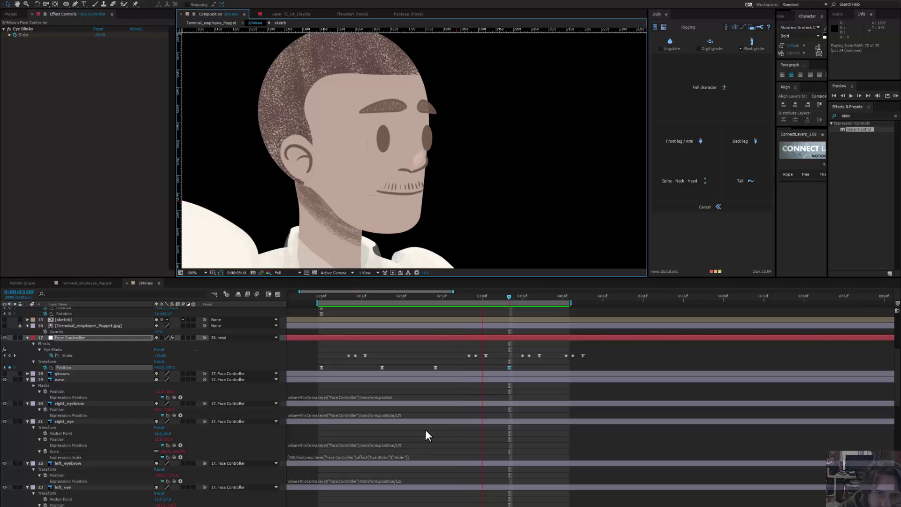
key(space)
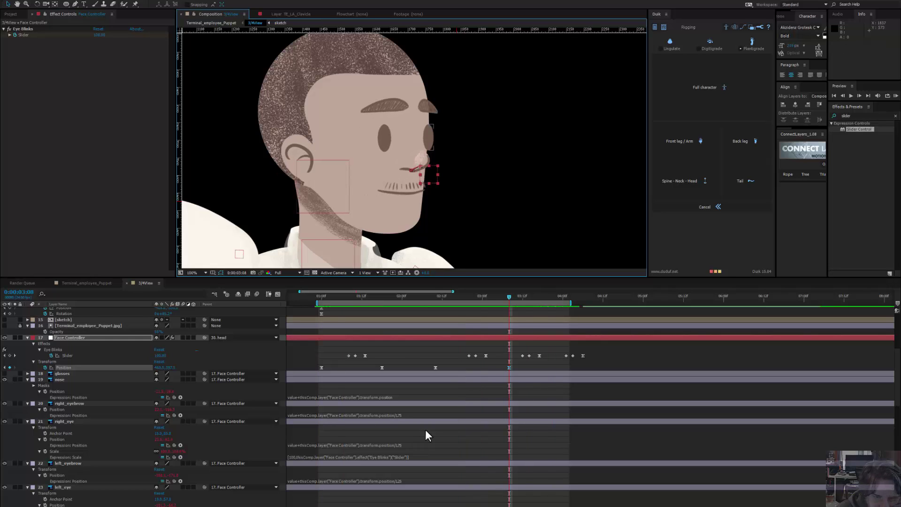
Step: At 0:00:01:21, raise the divisor in right_eye's Position expression, move the eye back into place, and preview the animation
click(375, 297)
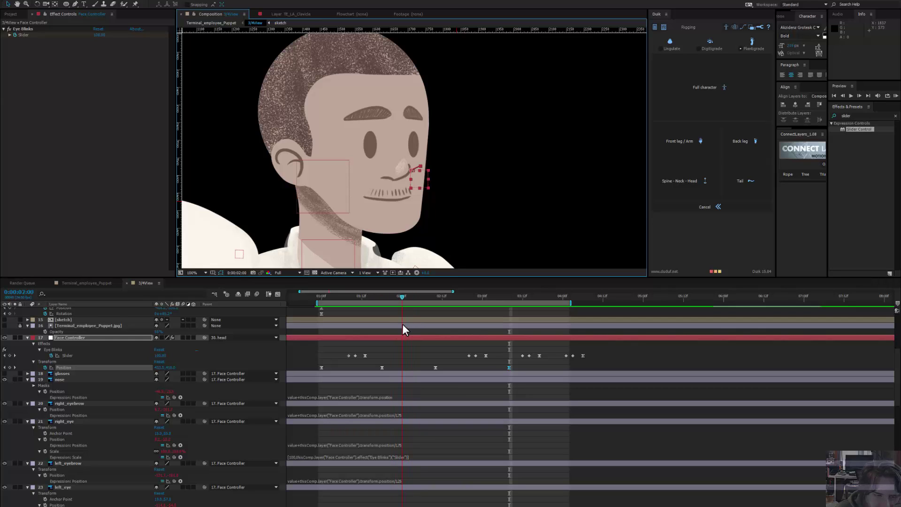
drag(398, 327, 393, 330)
click(387, 422)
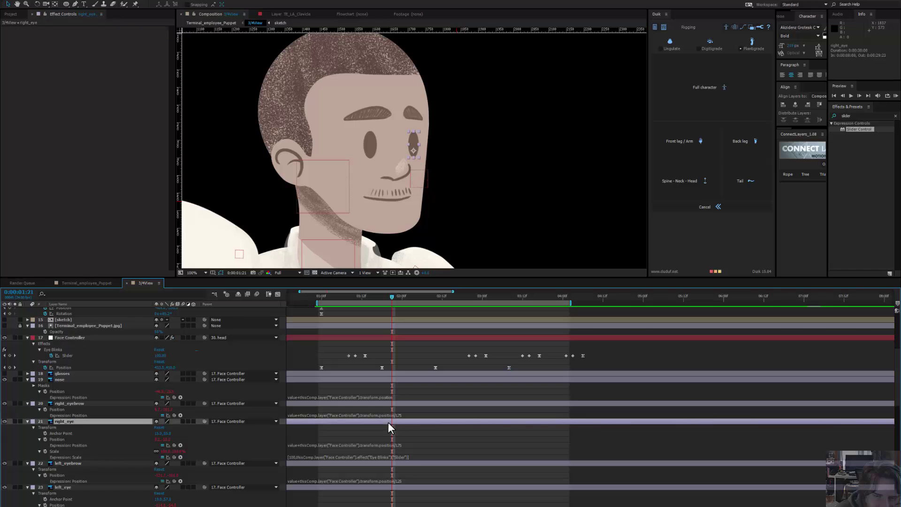
click(403, 444)
double_click(394, 444)
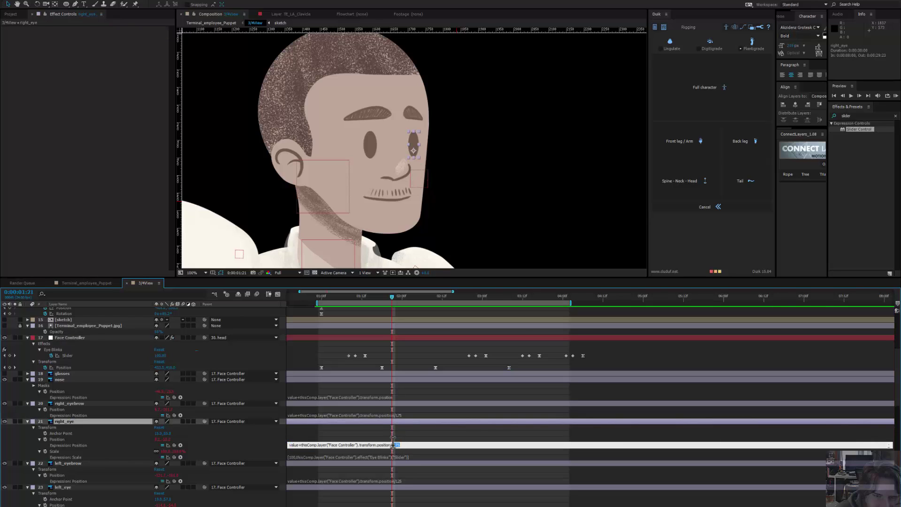
key(KP_Enter)
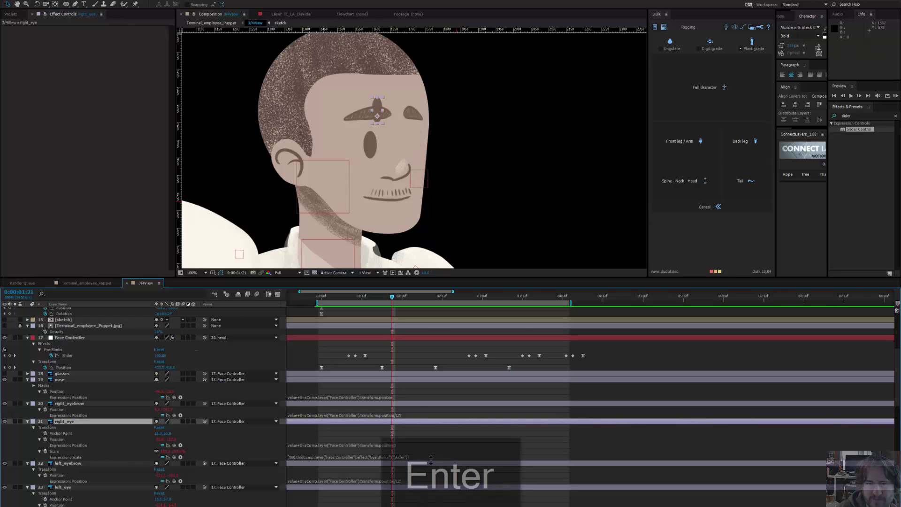
key(Return)
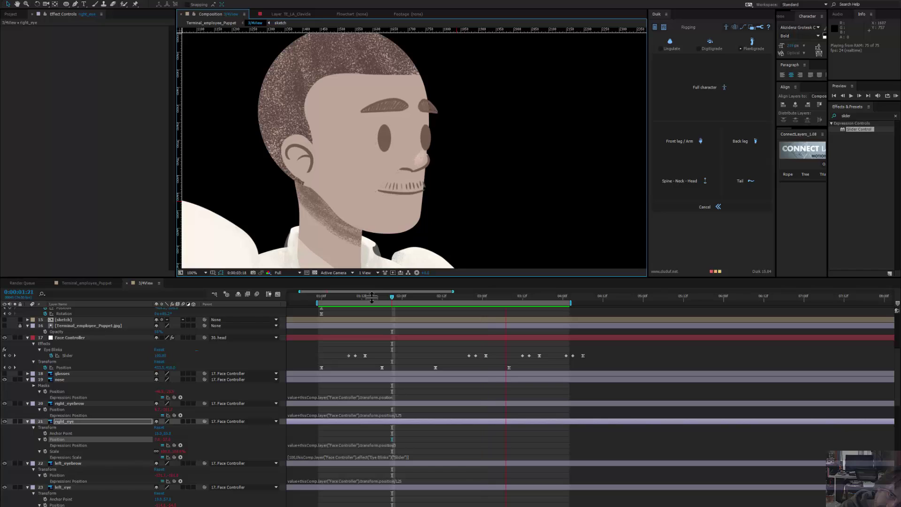
key(space)
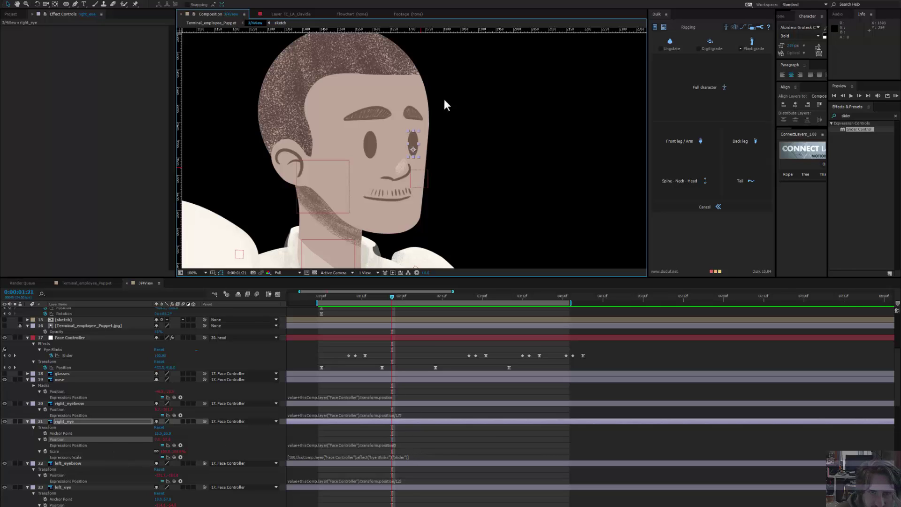
Step: Raise the divisor in right_eyebrow's Position expression and move the eyebrow back into place above the right eye
click(413, 114)
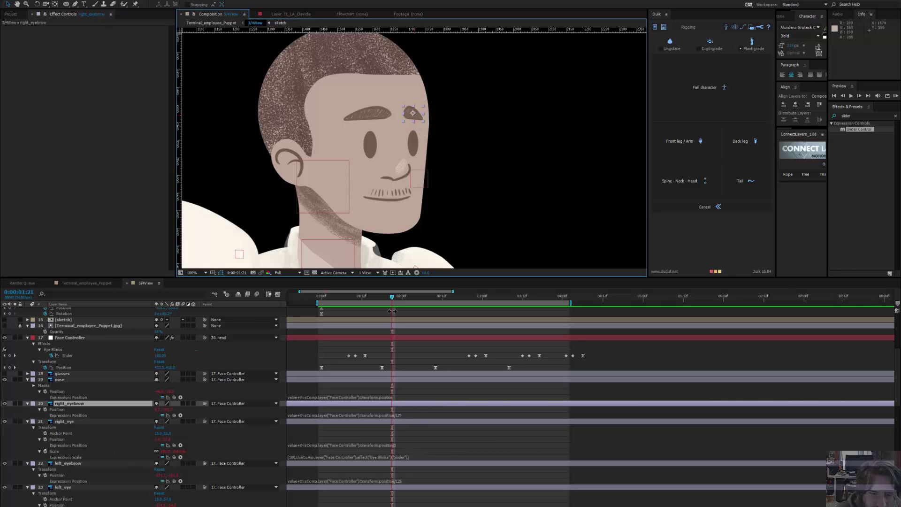
click(400, 415)
click(408, 415)
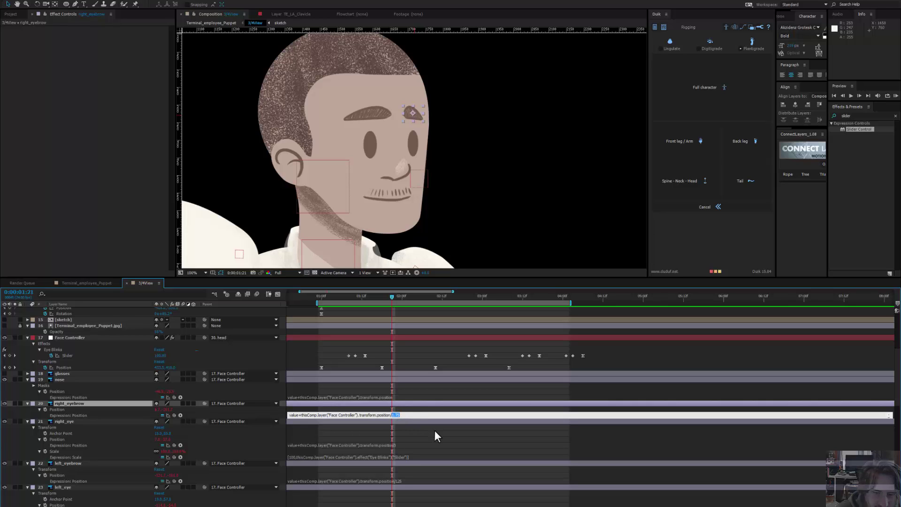
text(25)
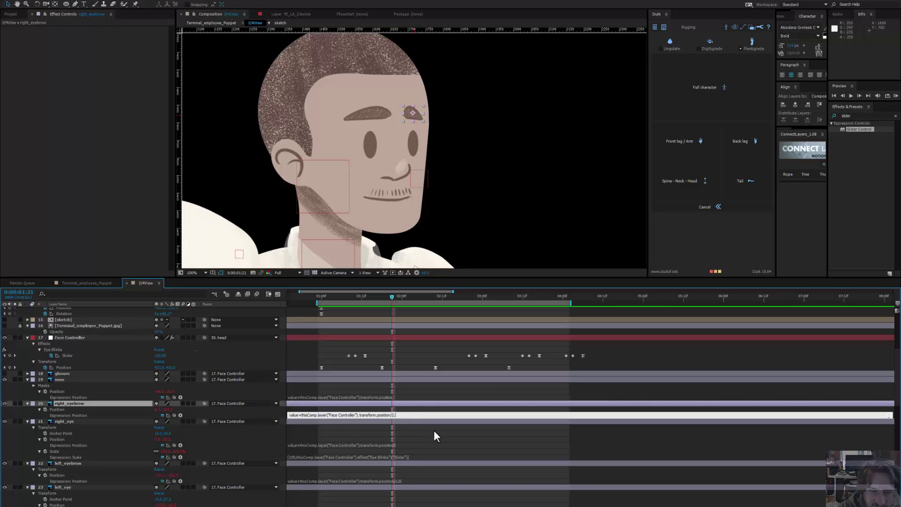
key(Return)
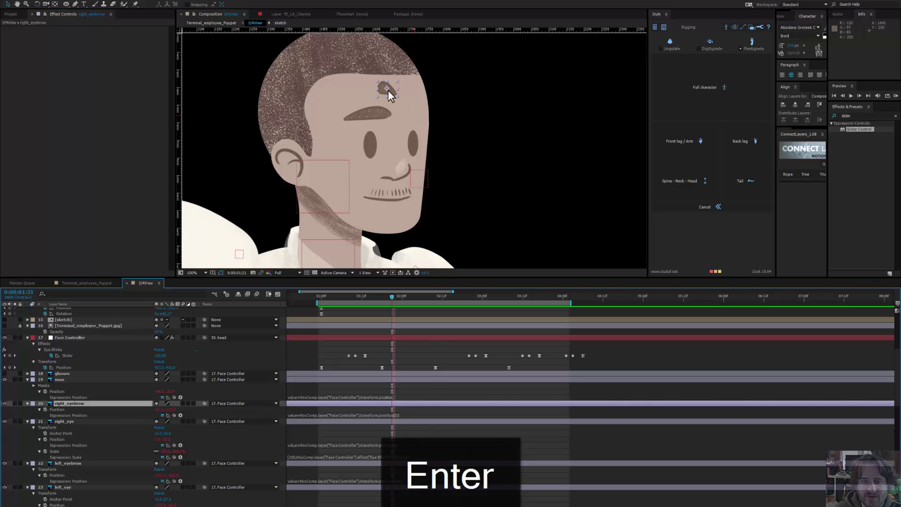
drag(387, 90, 416, 115)
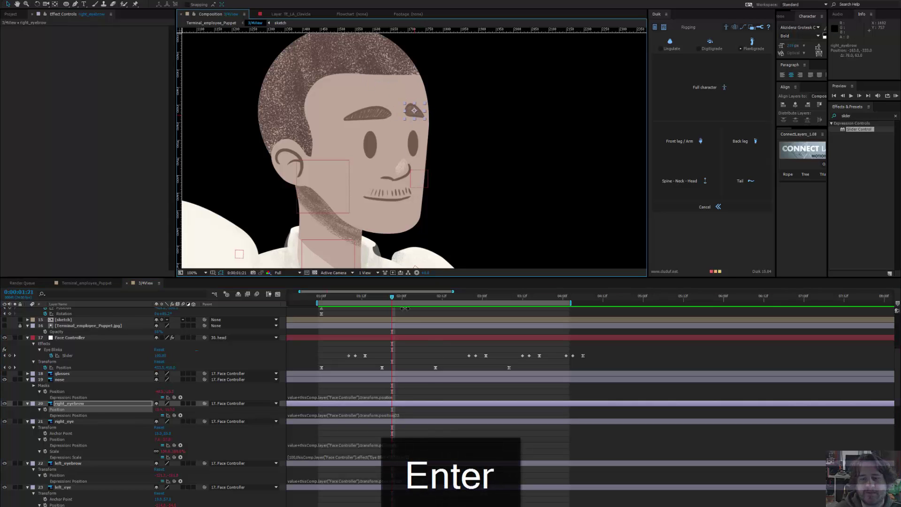
Step: At 0:00:01:00, show the Terminal_employee_Puppet.jpg reference and nudge right_eyebrow and right_eye to match it
drag(394, 296, 321, 352)
scroll(19, 346, up, 2)
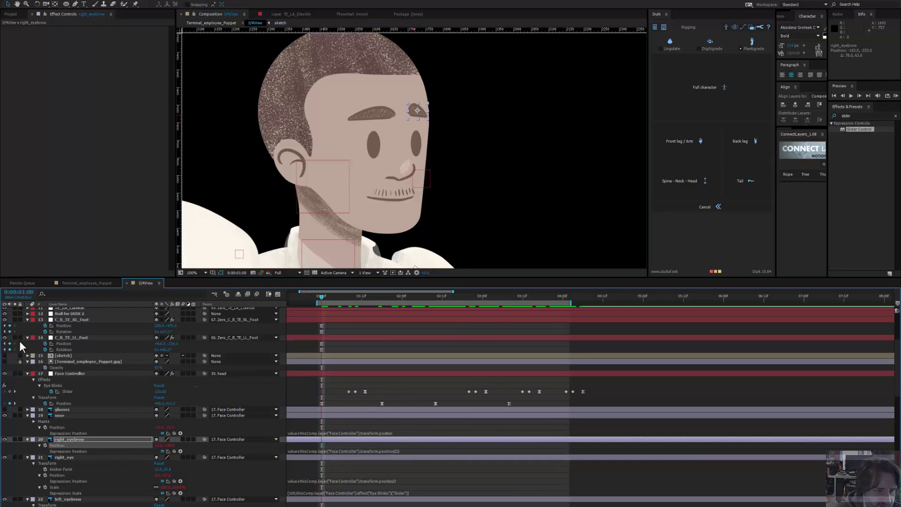
click(5, 361)
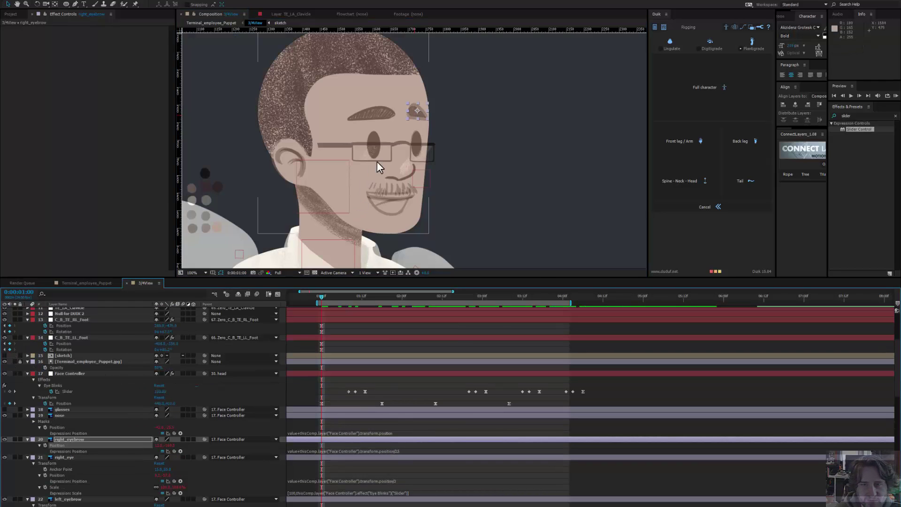
scroll(413, 140, up, 1)
drag(435, 74, 434, 84)
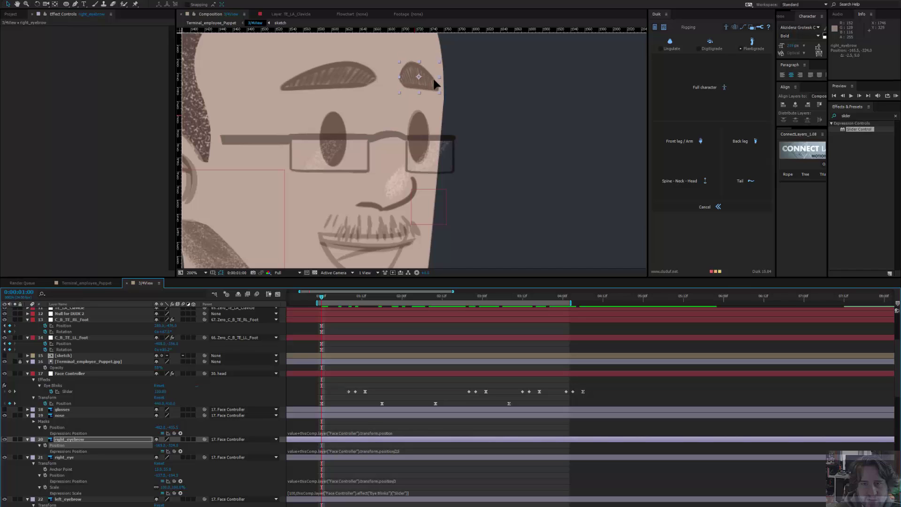
drag(421, 123, 422, 127)
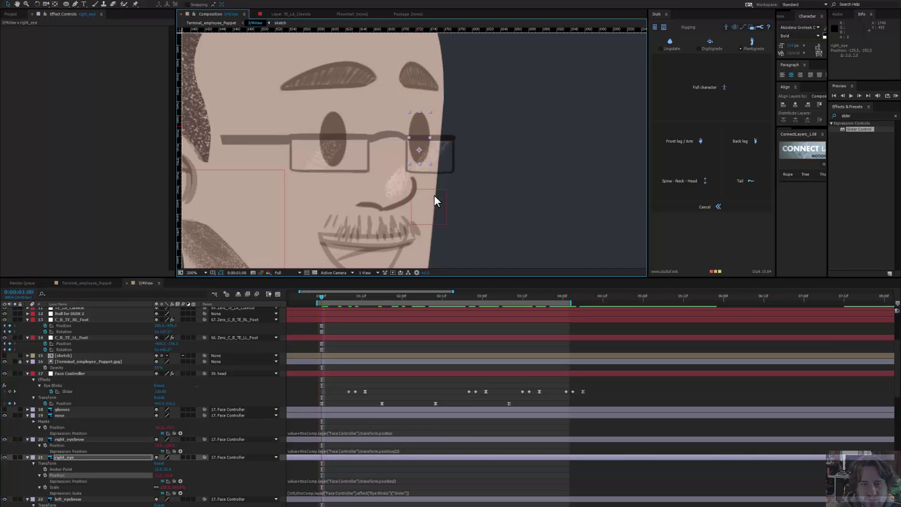
Step: Shift the ear slightly outward and up to line up with the reference image
drag(435, 195, 469, 160)
drag(381, 175, 411, 161)
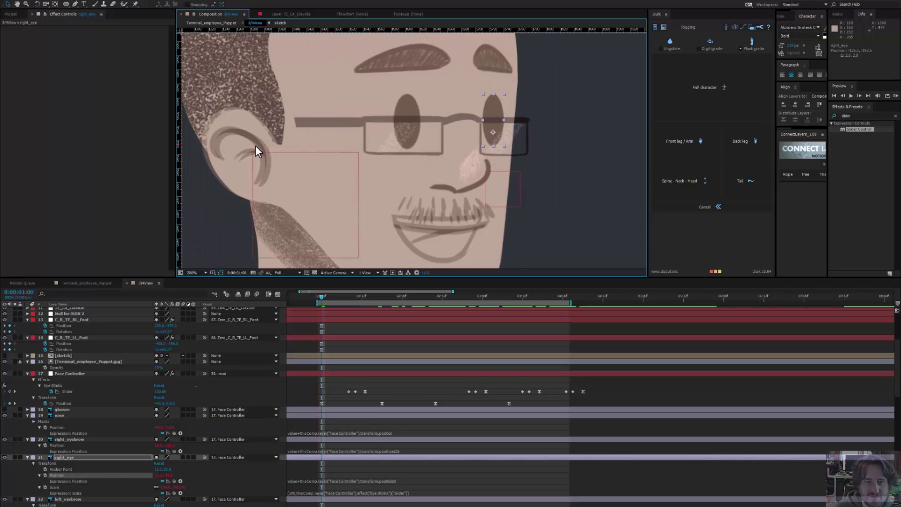
drag(248, 124, 243, 122)
key(comma)
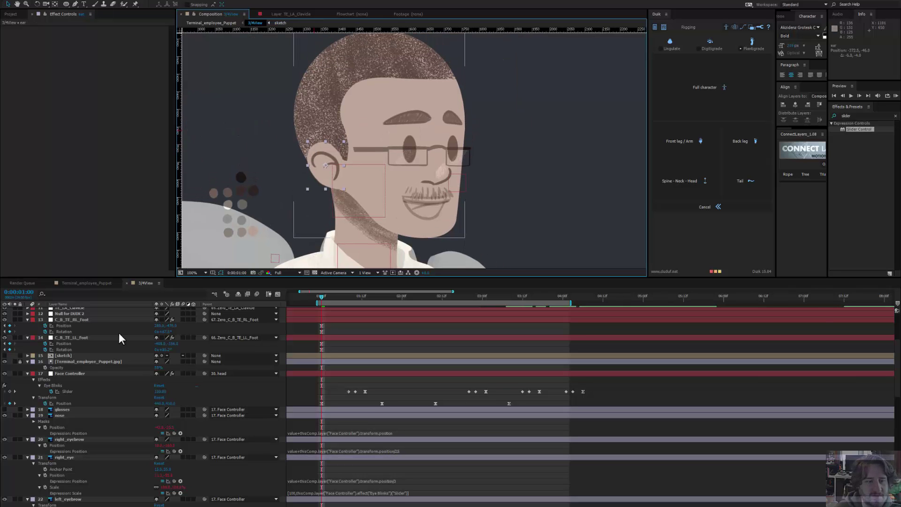
Step: Hide the reference image and preview the head turn from 0:00:01:00 to 0:00:02:07
click(5, 355)
click(5, 362)
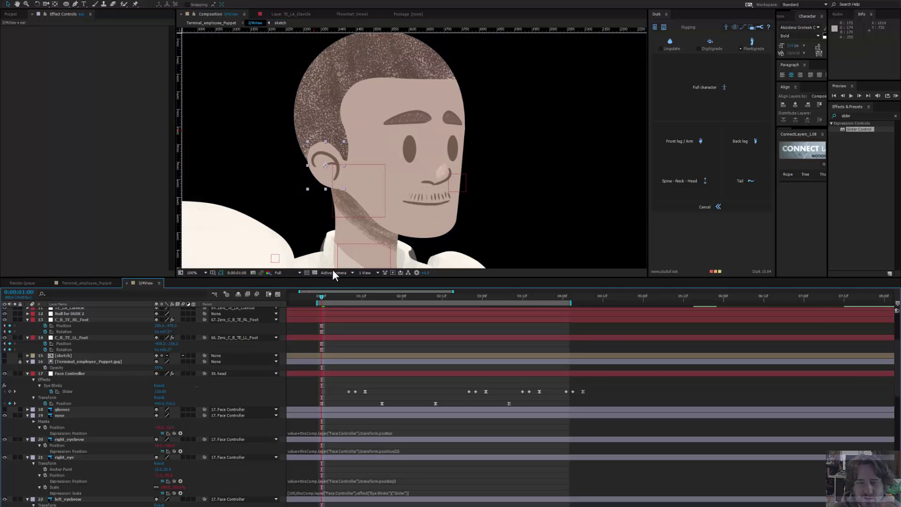
click(325, 296)
drag(332, 296, 425, 310)
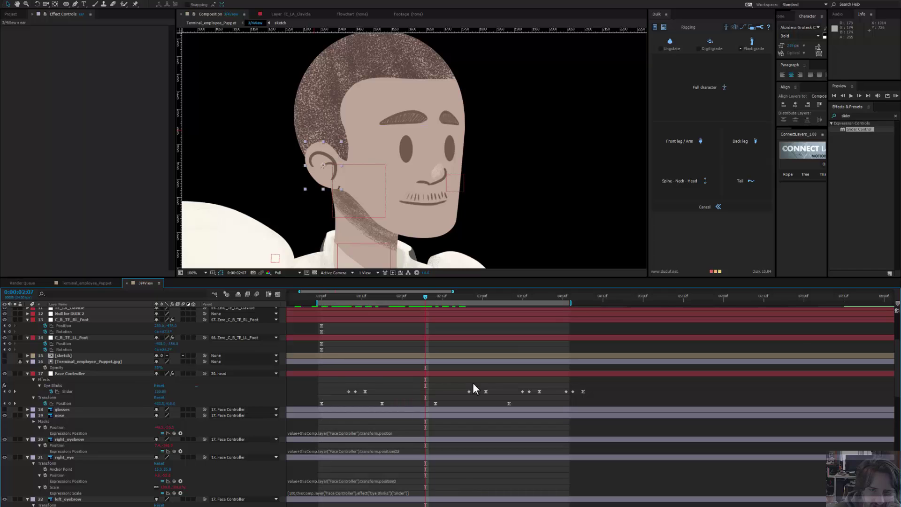
key(period)
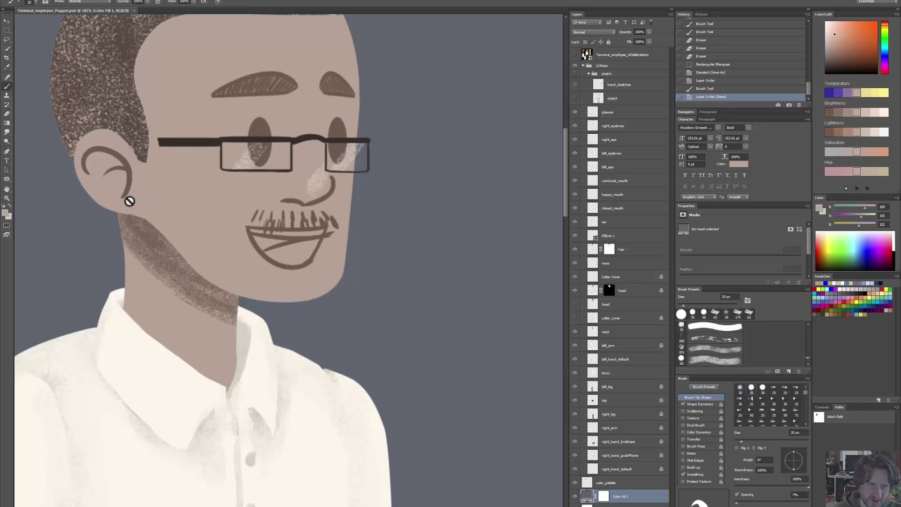
Step: Switch to Photoshop, paint over the ear layer's lower edge beside the jaw with the Brush, and save the file
key(v)
click(592, 221)
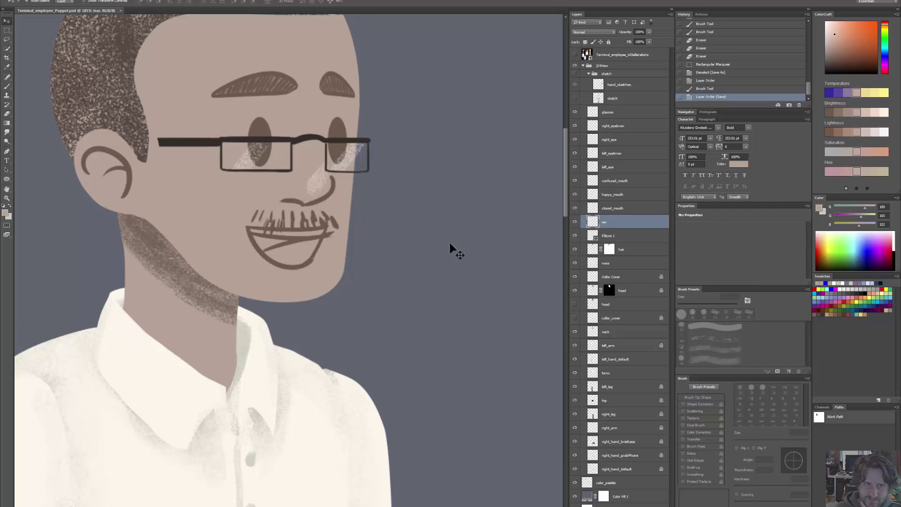
key(b)
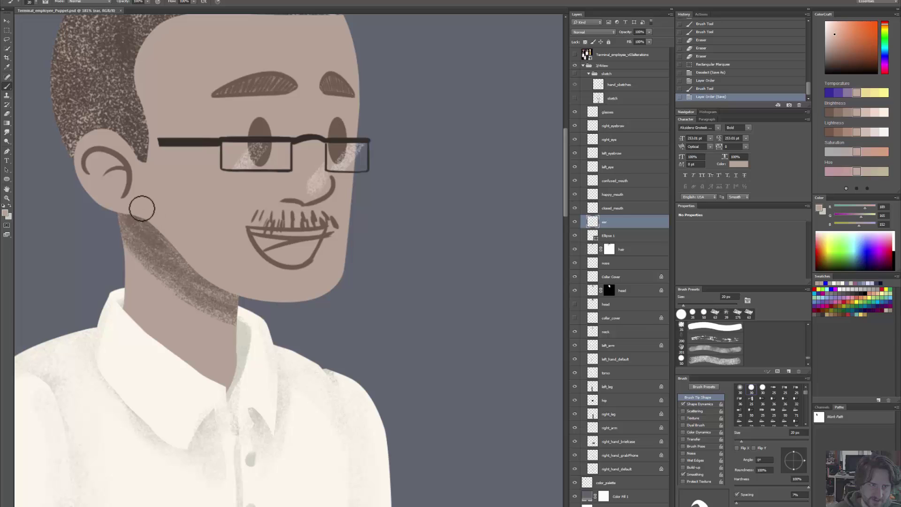
click(137, 206)
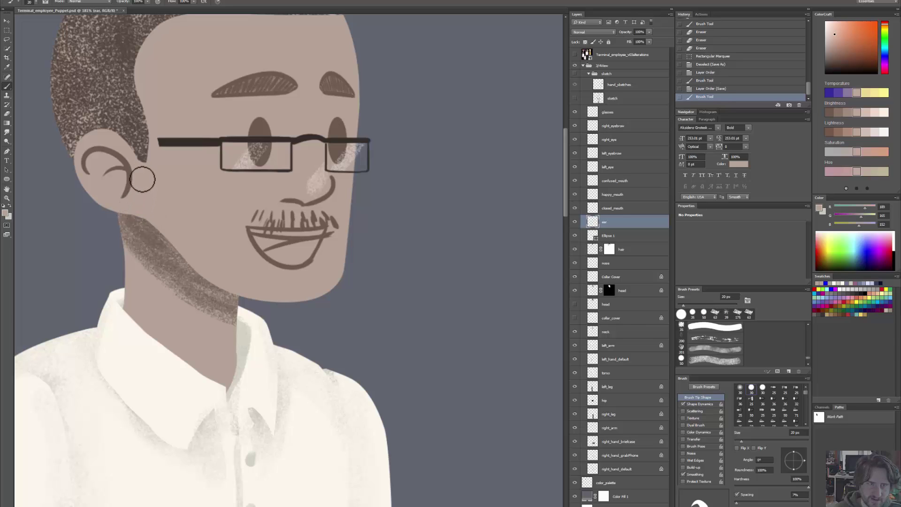
click(140, 199)
key(ctrl+s)
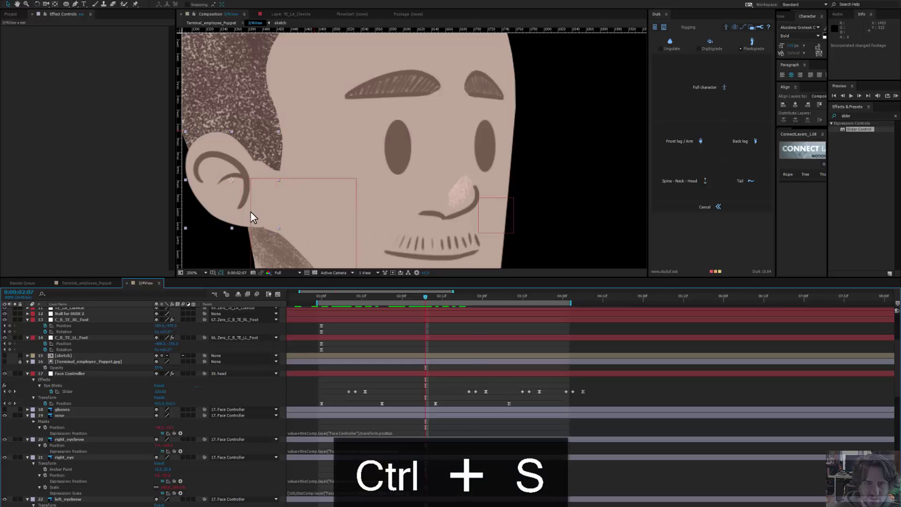
Step: Back in After Effects at 0:00:02:07, move the ear toward the face and preview the head turn up to 0:00:03:12
drag(242, 208, 254, 214)
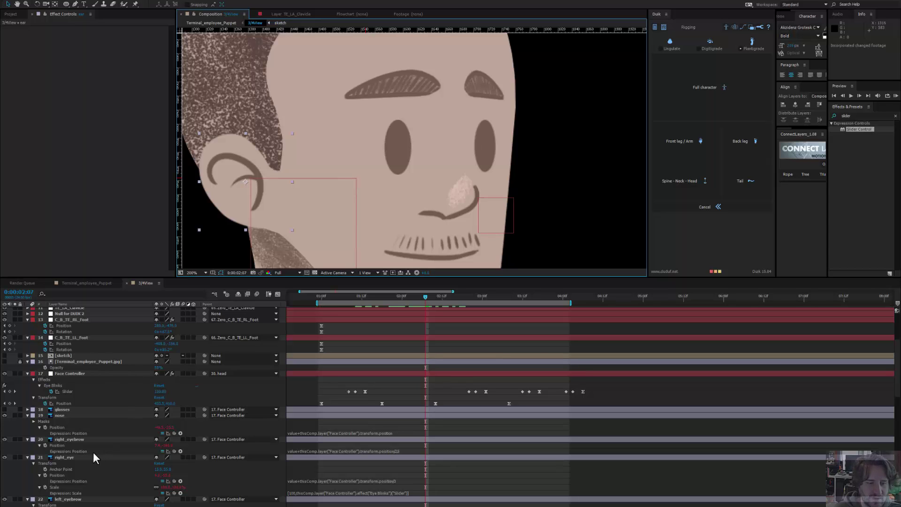
scroll(93, 452, down, 5)
scroll(93, 452, down, 4)
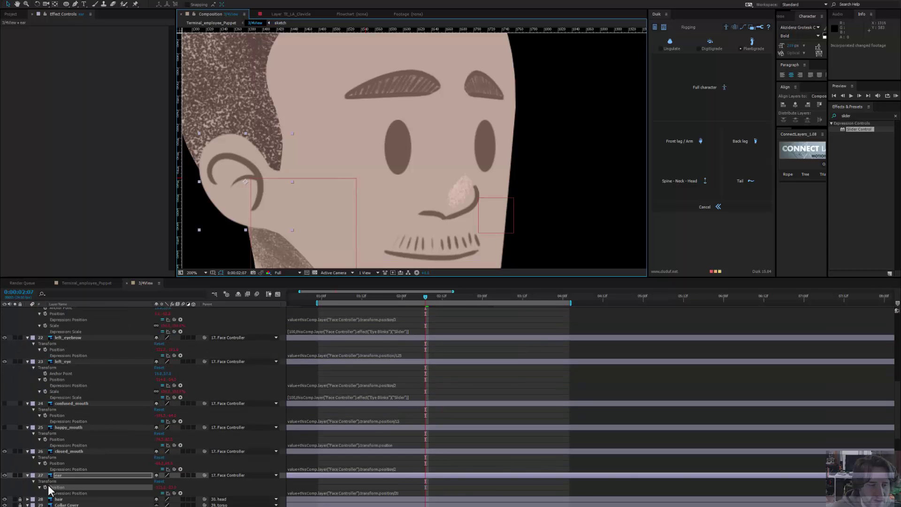
click(15, 475)
click(15, 475)
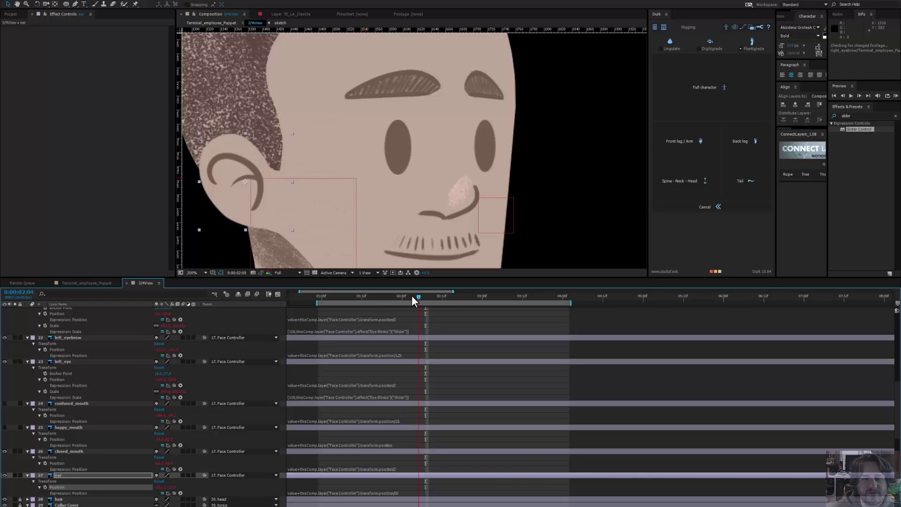
drag(382, 298, 513, 332)
mouse_move(509, 338)
mouse_down()
mouse_move(499, 338)
mouse_move(521, 342)
mouse_up()
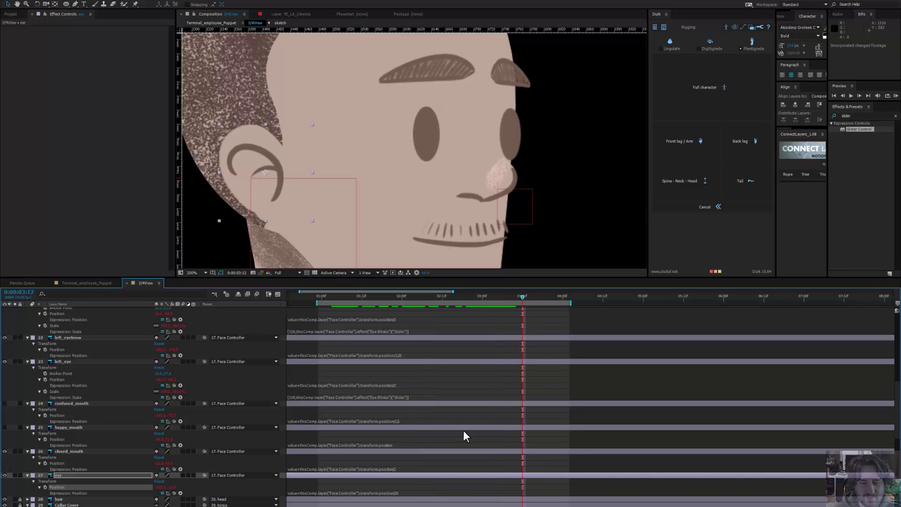
Step: Remove the divisor from the ear's Position expression and move the ear back onto the side of the head
click(395, 493)
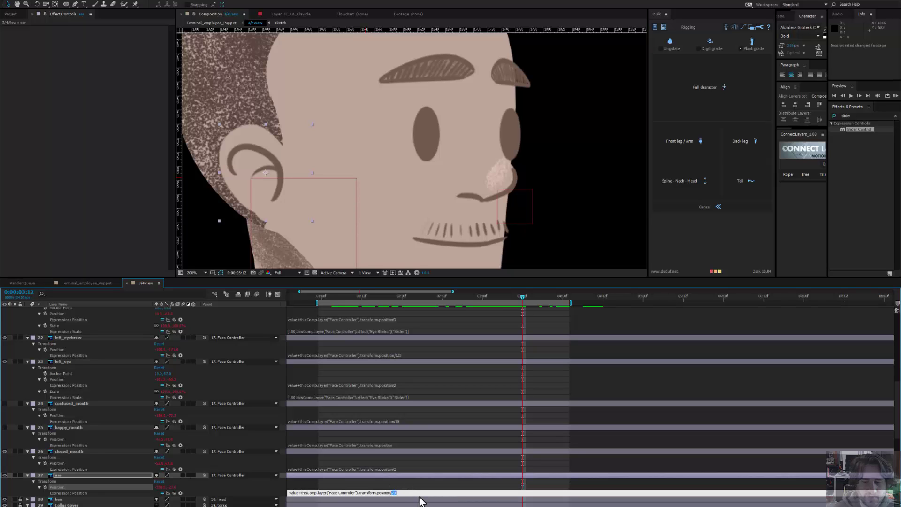
key(BackSpace)
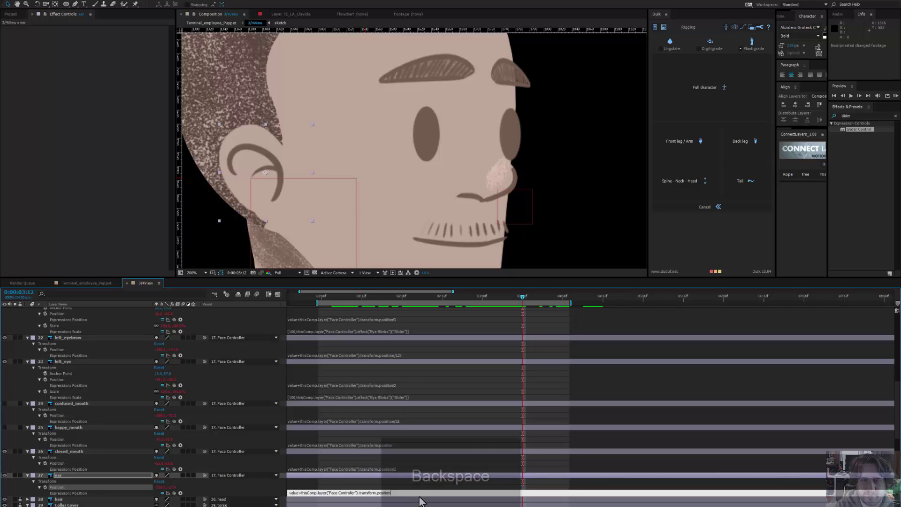
key(Return)
scroll(387, 181, down, 2)
scroll(387, 181, down, 4)
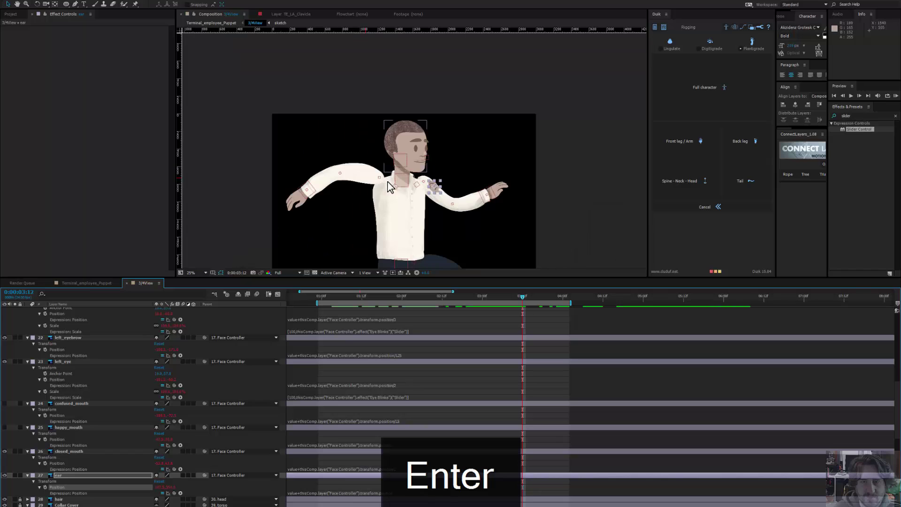
scroll(415, 197, up, 2)
drag(396, 162, 380, 149)
scroll(380, 151, up, 2)
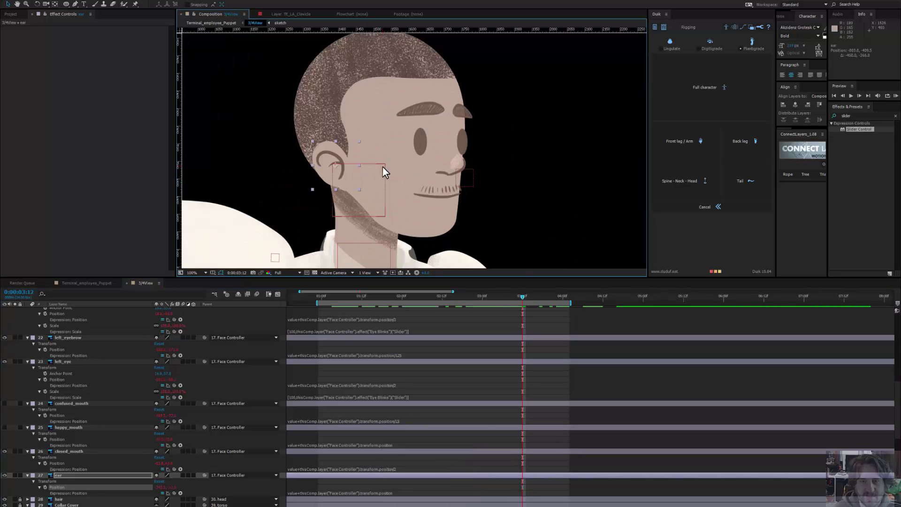
Step: At 0:00:01:21, fine-tune the ear's position against the hairline and preview the head turn up to 0:00:02:07
drag(522, 296, 392, 297)
drag(331, 178, 336, 176)
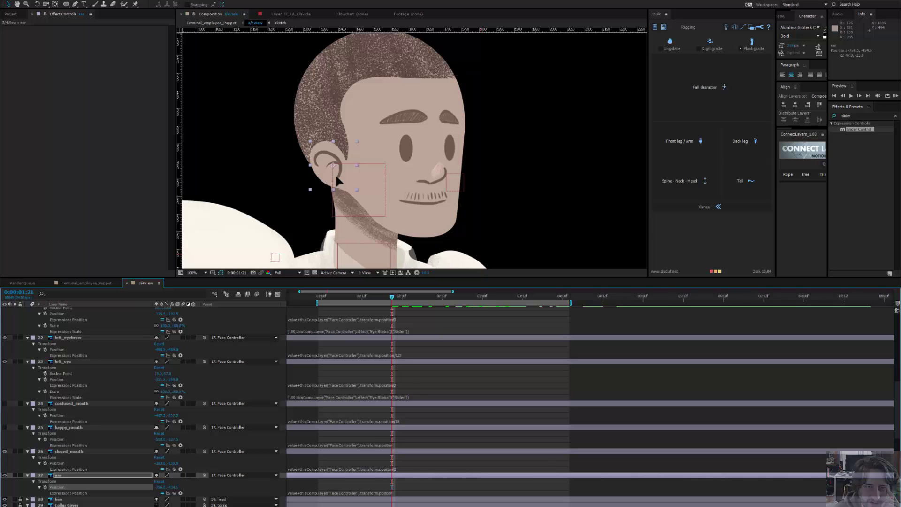
drag(336, 174, 336, 175)
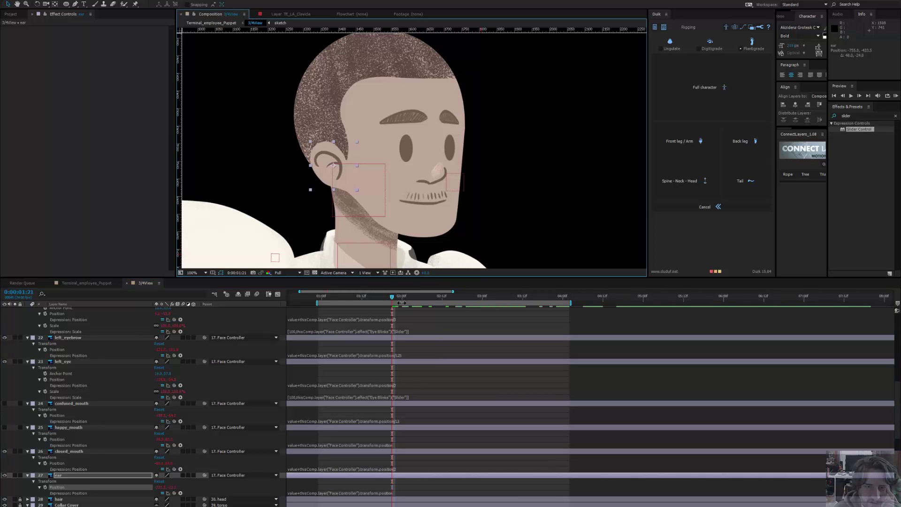
drag(448, 296, 425, 323)
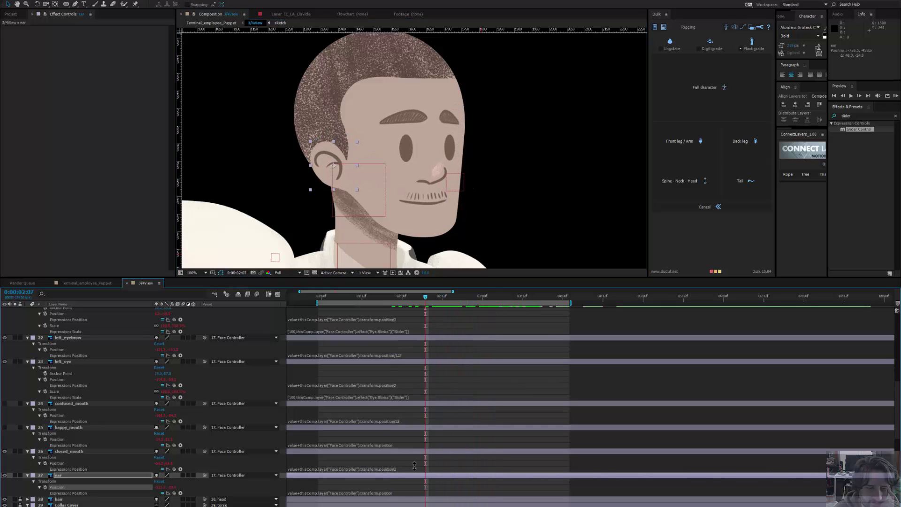
Step: Divide the Face Controller position by 50 in the ear's Position expression and move the ear back onto the head
click(407, 491)
click(407, 490)
text(/)
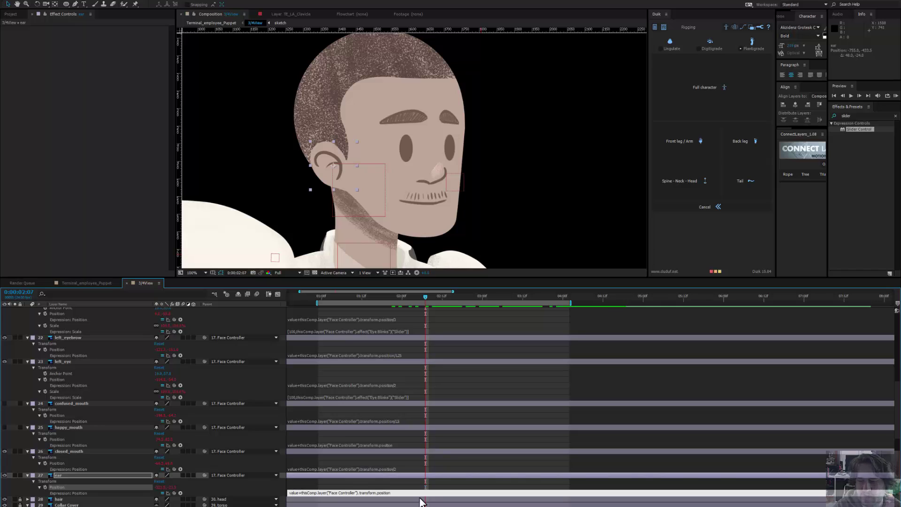
text(50)
key(Return)
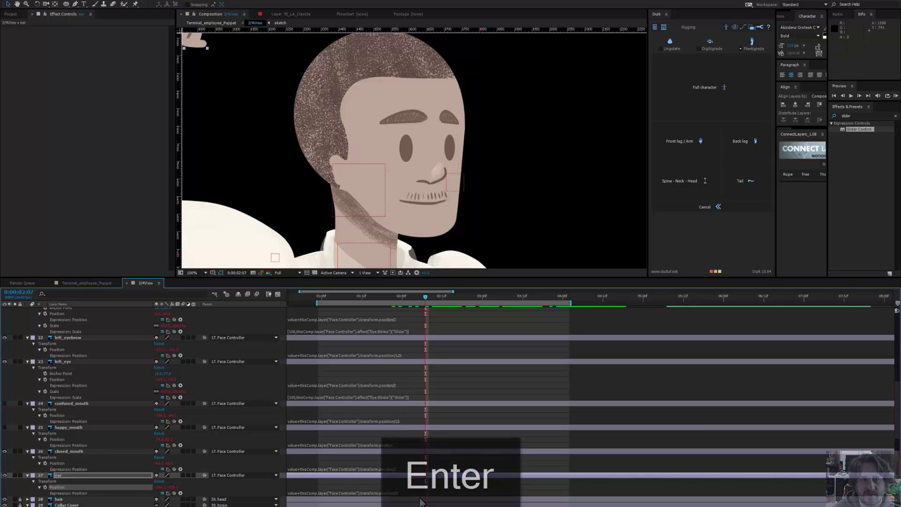
drag(189, 39, 343, 177)
Step: At 0:00:01:00, nudge the ear slightly outward and down, and preview the head turn up to 0:00:02:06
click(322, 297)
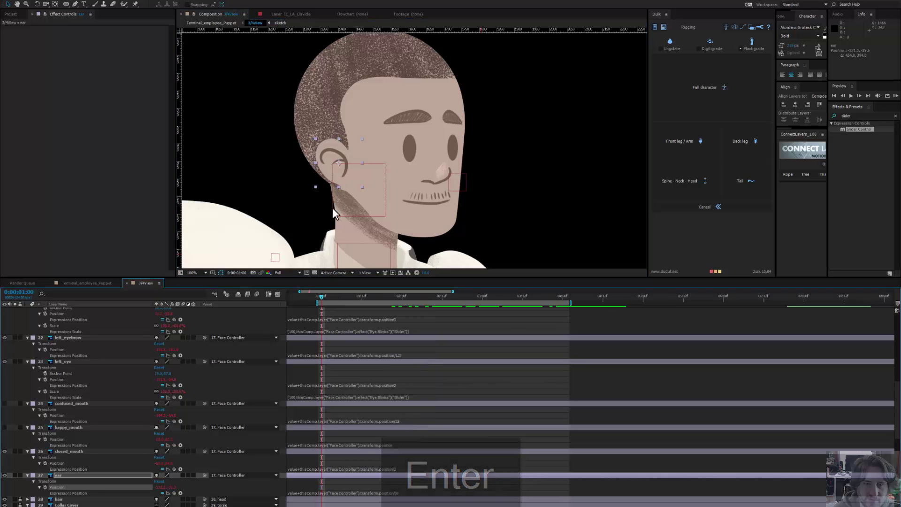
drag(339, 177, 336, 179)
drag(362, 299, 423, 330)
Step: Set the divisor in the ear's Position expression to 75 and nudge the ear back into place
click(400, 493)
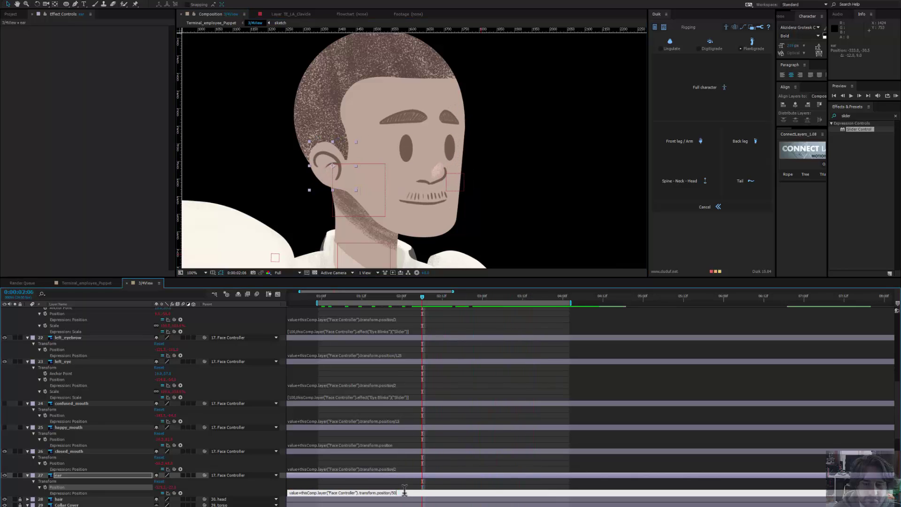
key(BackSpace)
key(BackSpace)
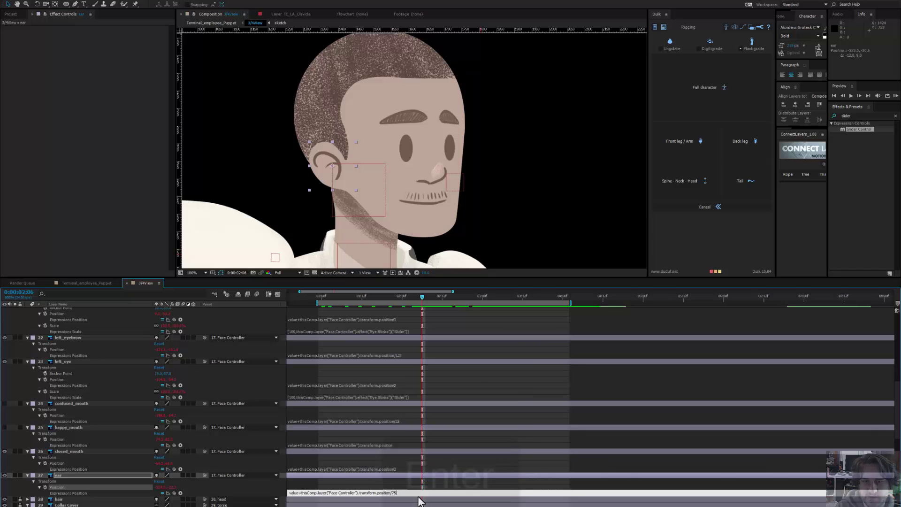
key(Return)
drag(325, 178, 326, 178)
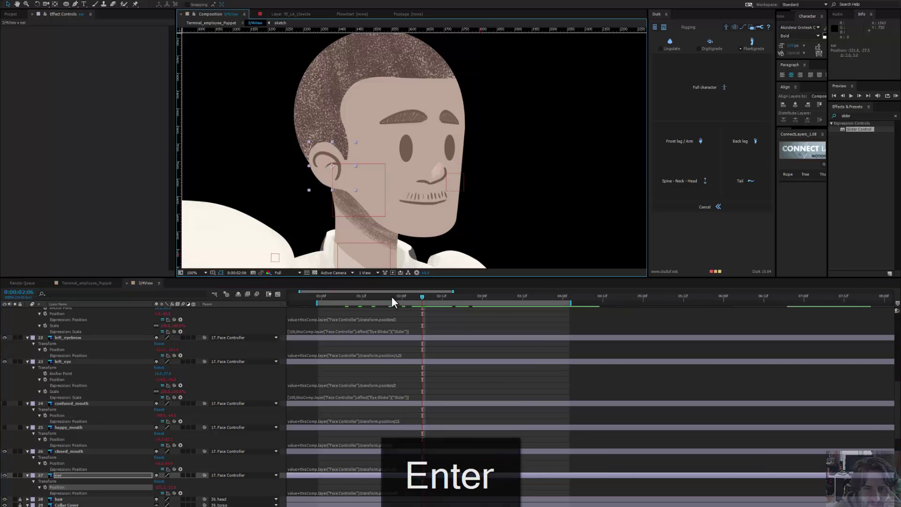
Step: At 0:00:03:07, unlock the hair layer and draw a closed four-point mask over the hair behind and below the ear
drag(391, 296, 582, 316)
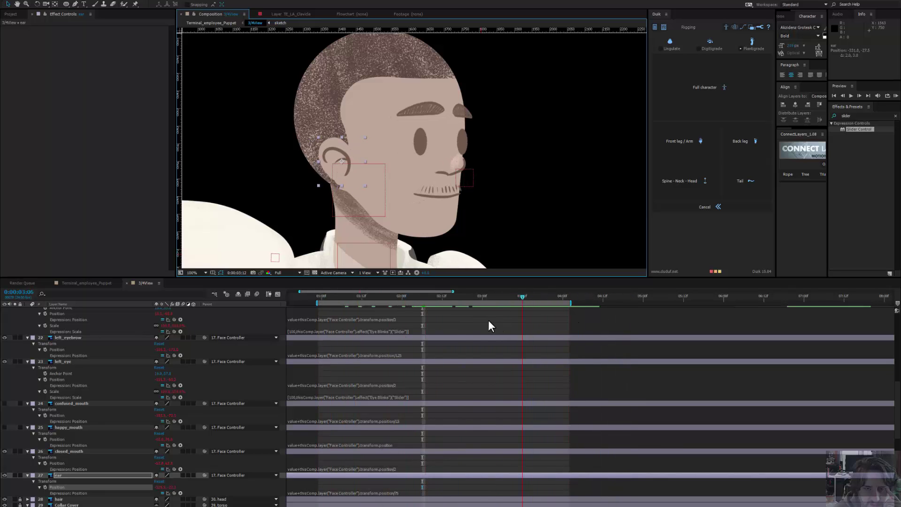
mouse_move(488, 319)
mouse_down()
mouse_move(425, 319)
mouse_move(505, 315)
mouse_up()
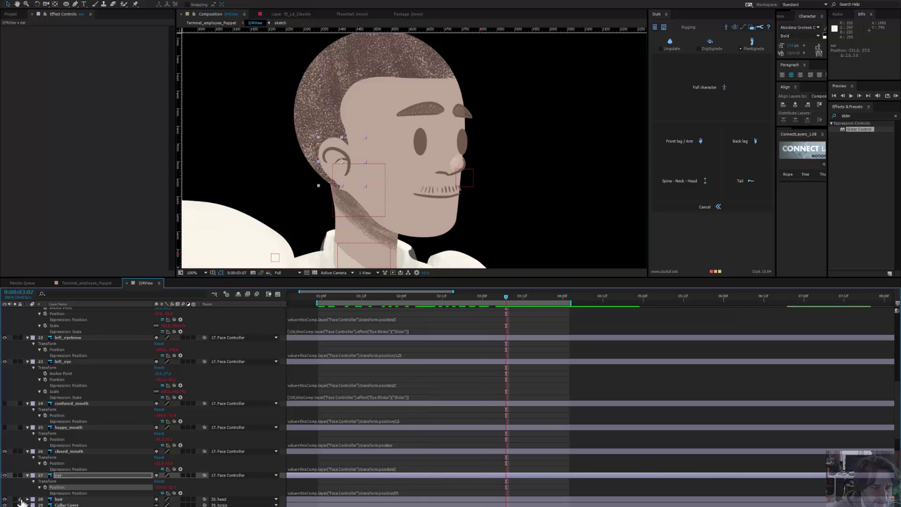
click(51, 499)
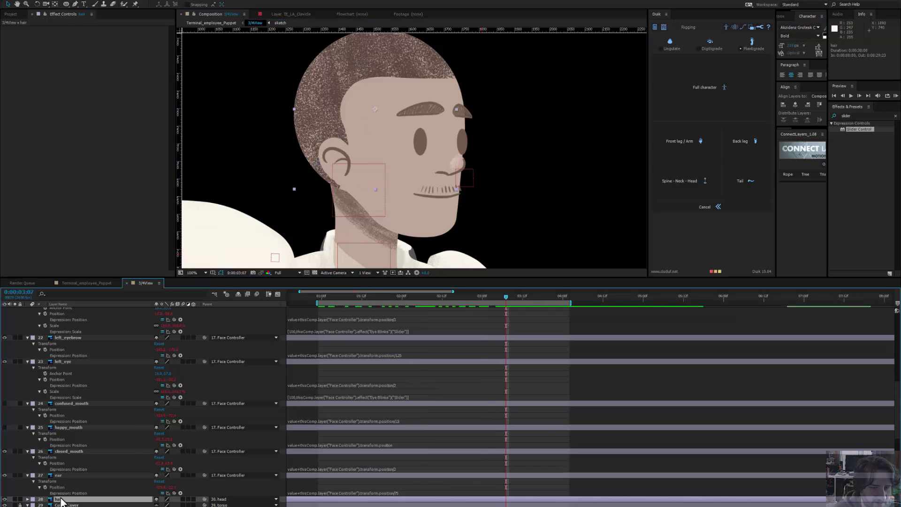
click(67, 6)
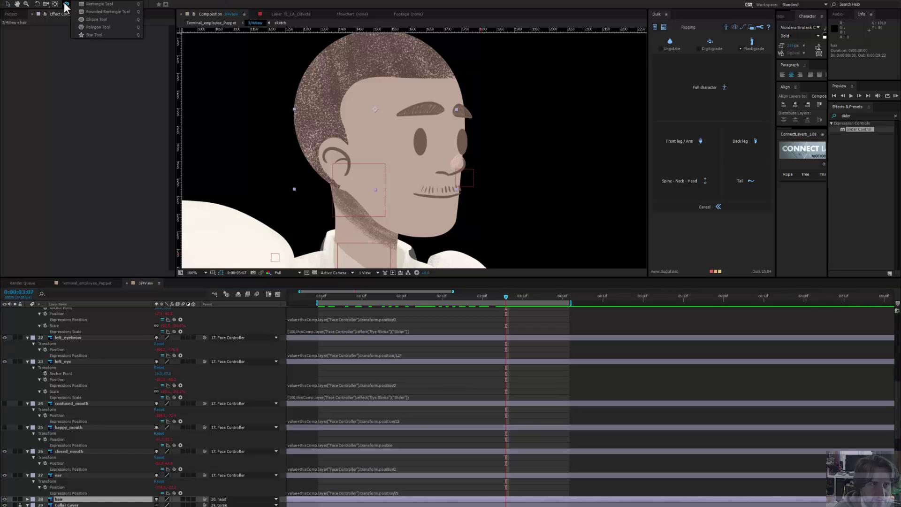
click(96, 19)
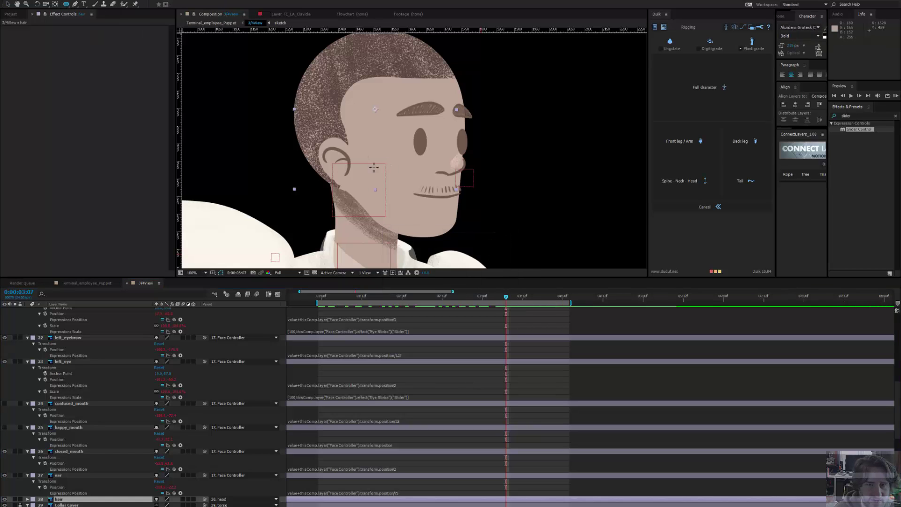
click(75, 4)
click(383, 157)
click(243, 178)
click(281, 253)
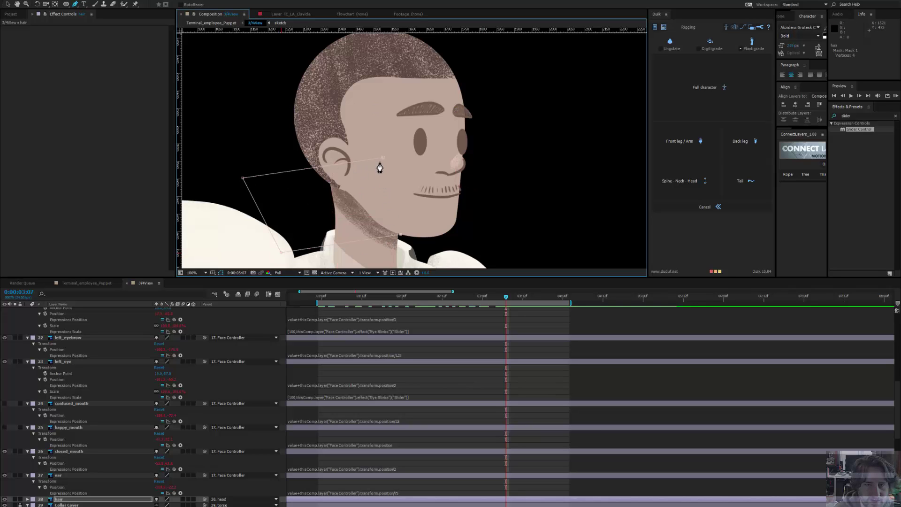
click(383, 158)
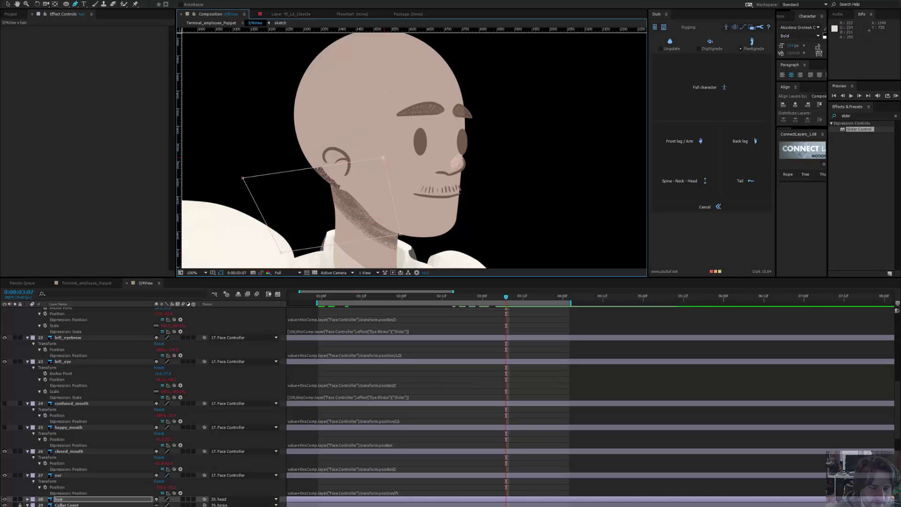
Step: Set the hair layer's new mask mode to Subtract
key(m)
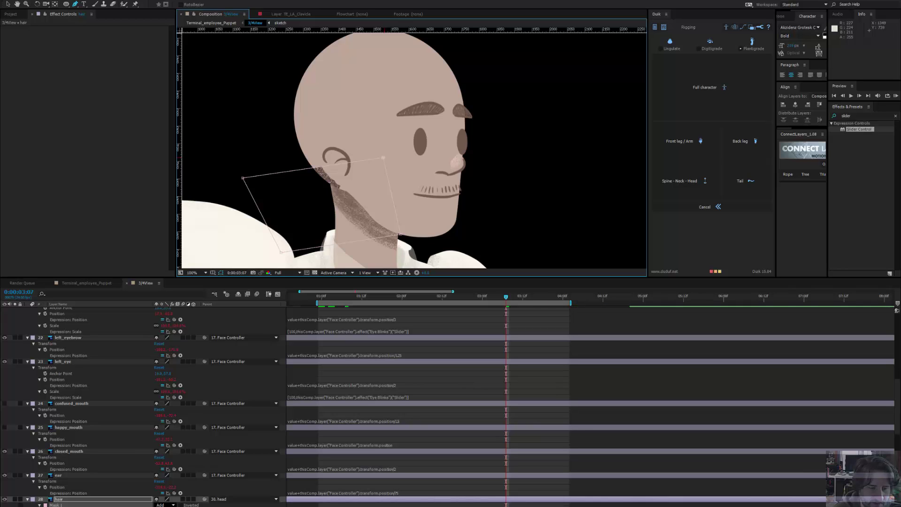
click(170, 505)
click(175, 467)
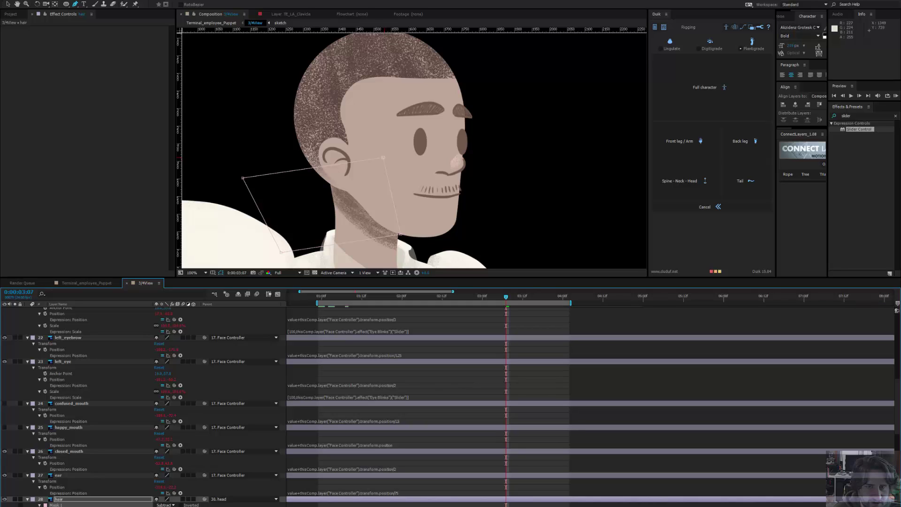
Step: Lower the hair mask's upper edge and adjust its corner points so the cut follows the hairline just below the ear
drag(330, 163, 333, 175)
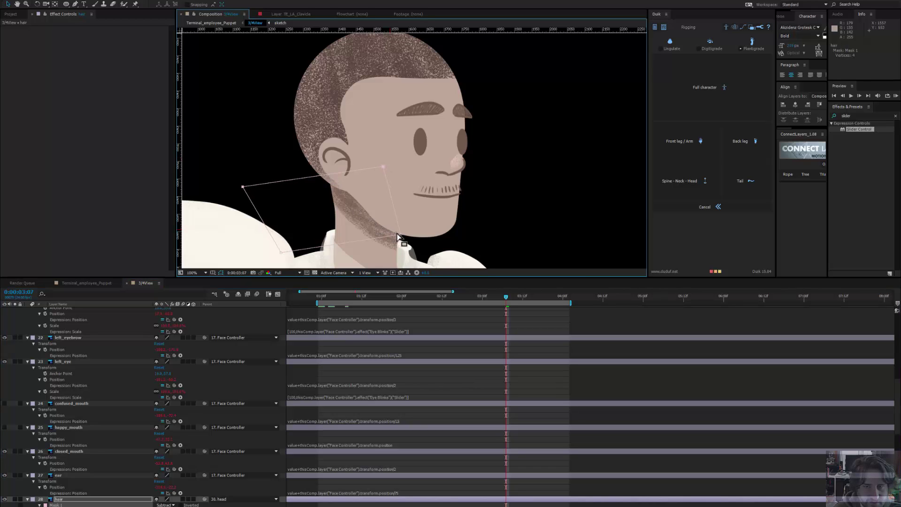
drag(400, 234, 395, 214)
drag(382, 164, 386, 162)
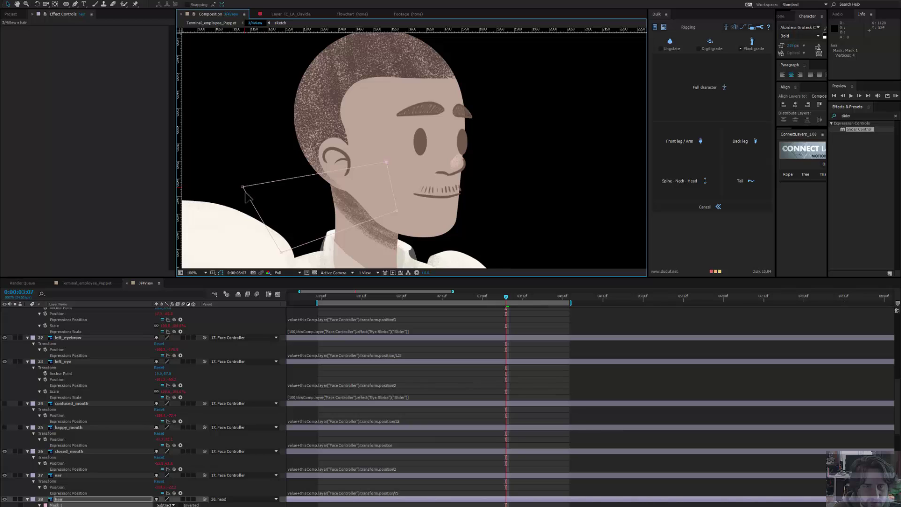
drag(243, 186, 248, 195)
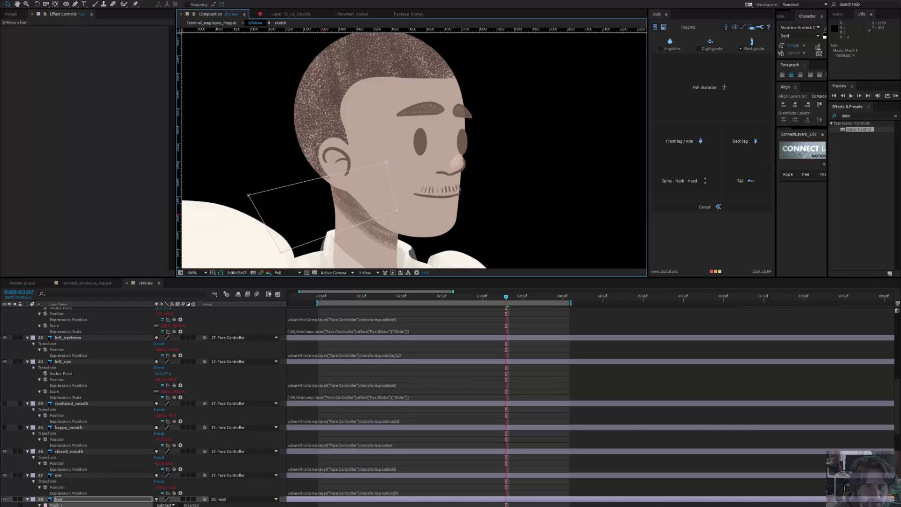
click(277, 365)
drag(250, 197, 254, 205)
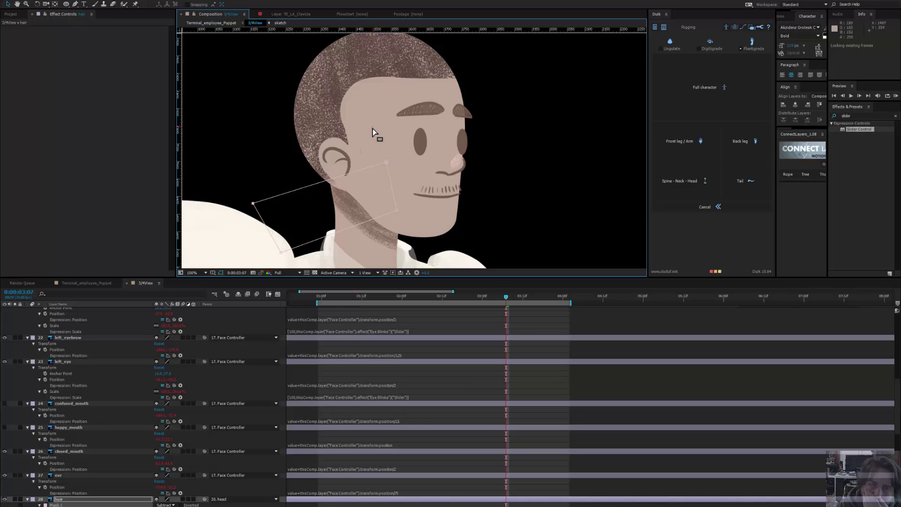
Step: Reshape the hair layer's subtract mask around the ear by moving its two upper corner points, and preview the animation
key(space)
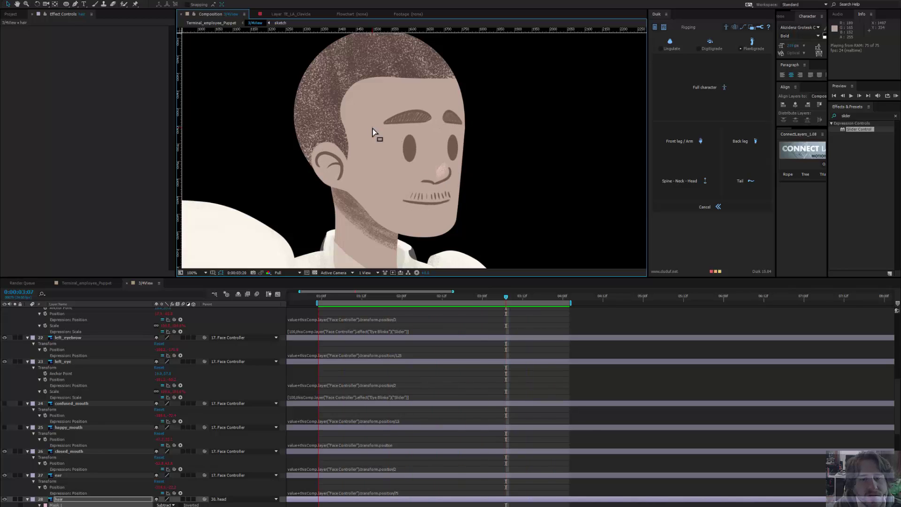
key(space)
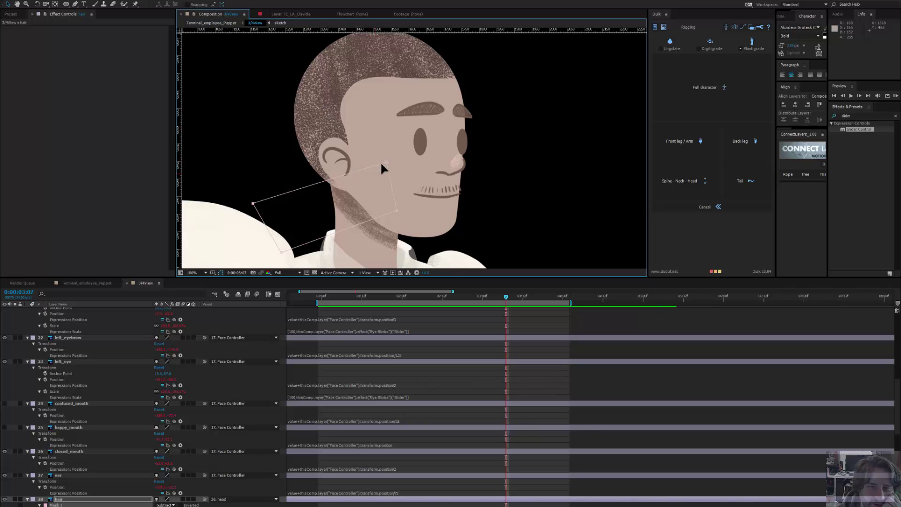
drag(386, 162, 368, 154)
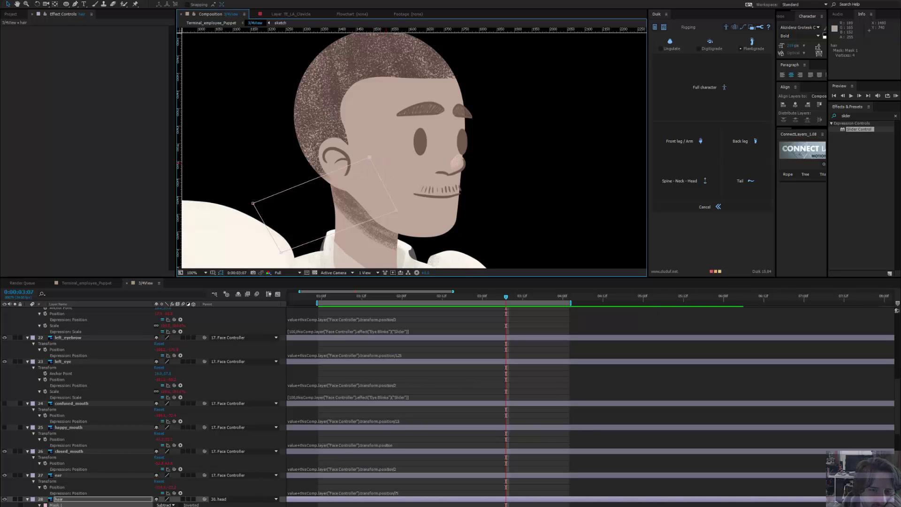
click(200, 498)
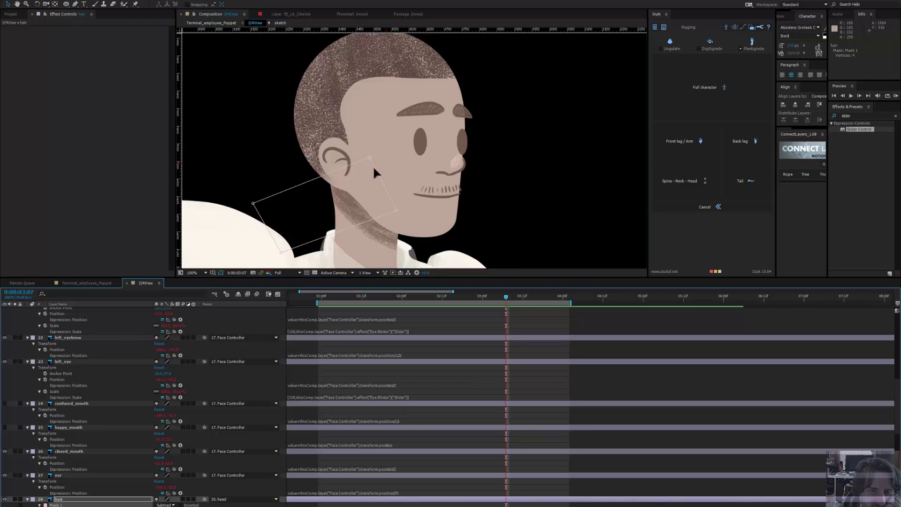
drag(368, 154, 365, 152)
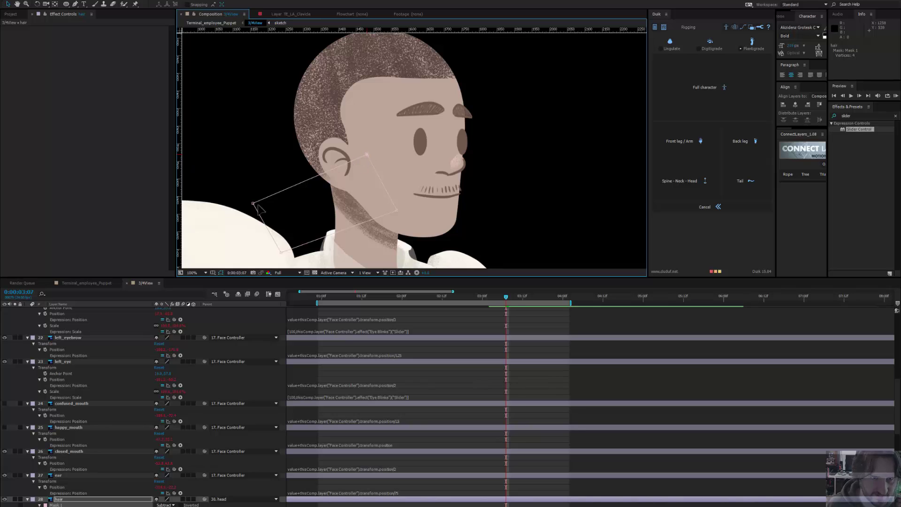
drag(249, 199, 247, 195)
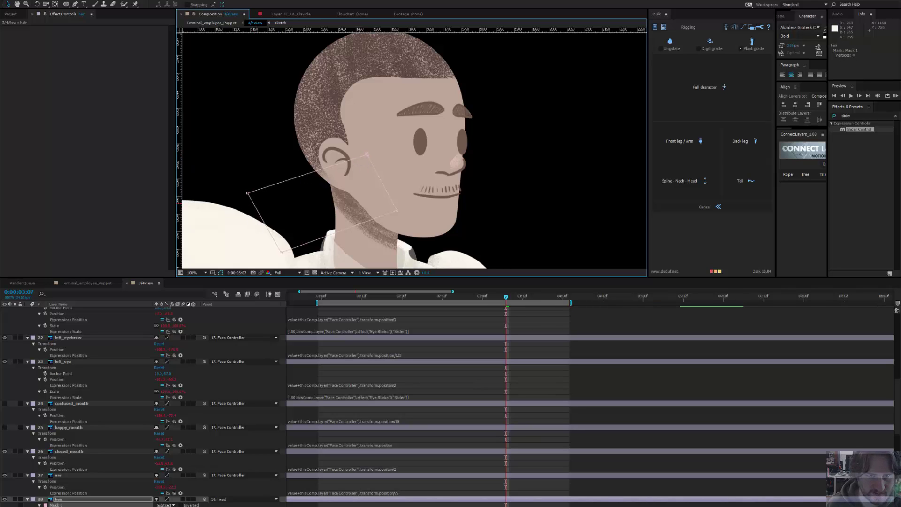
key(KP_0)
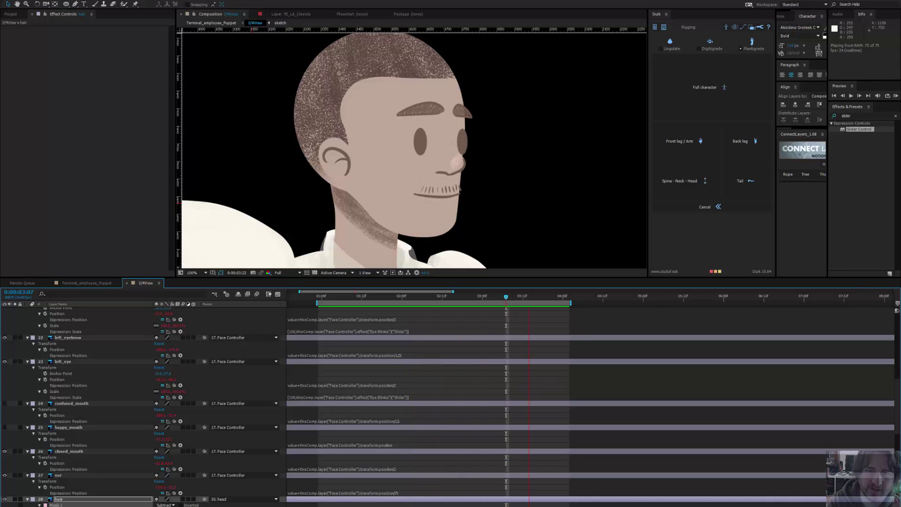
key(space)
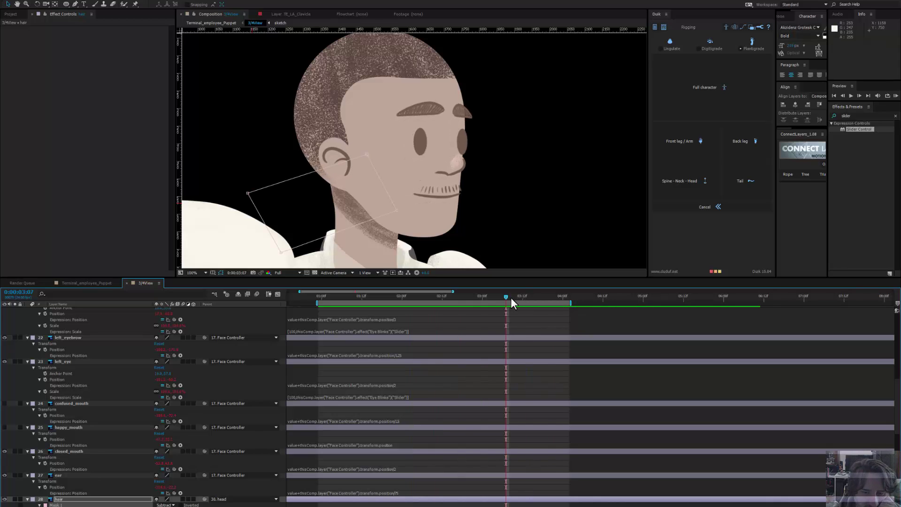
Step: Make the glasses layer visible and preview how it moves with the face
drag(511, 298, 401, 305)
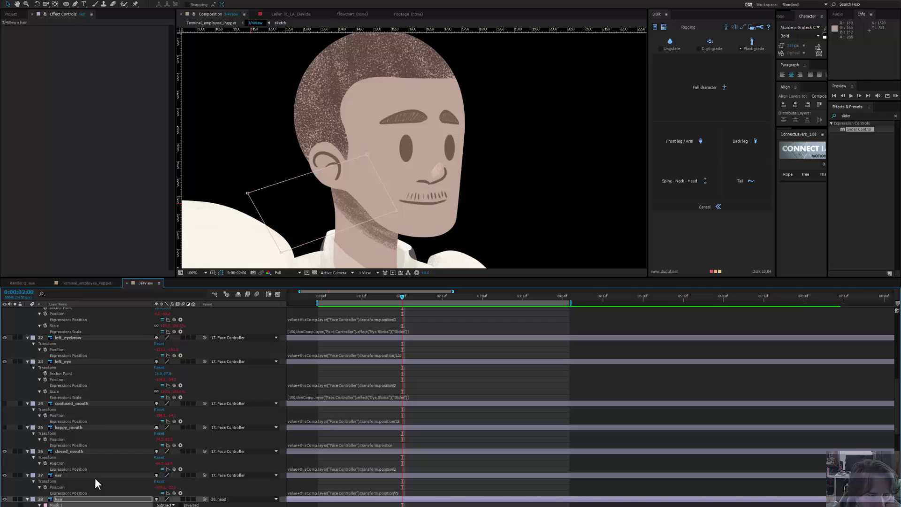
scroll(80, 438, up, 4)
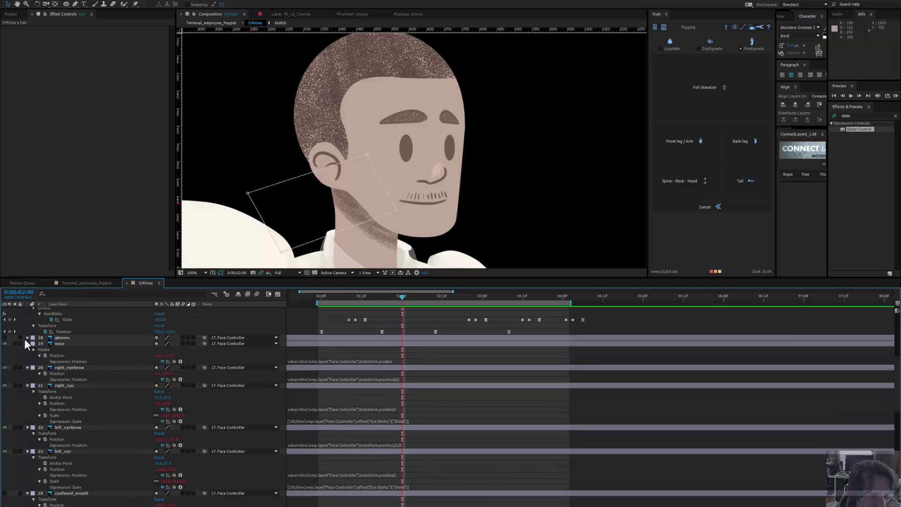
click(4, 337)
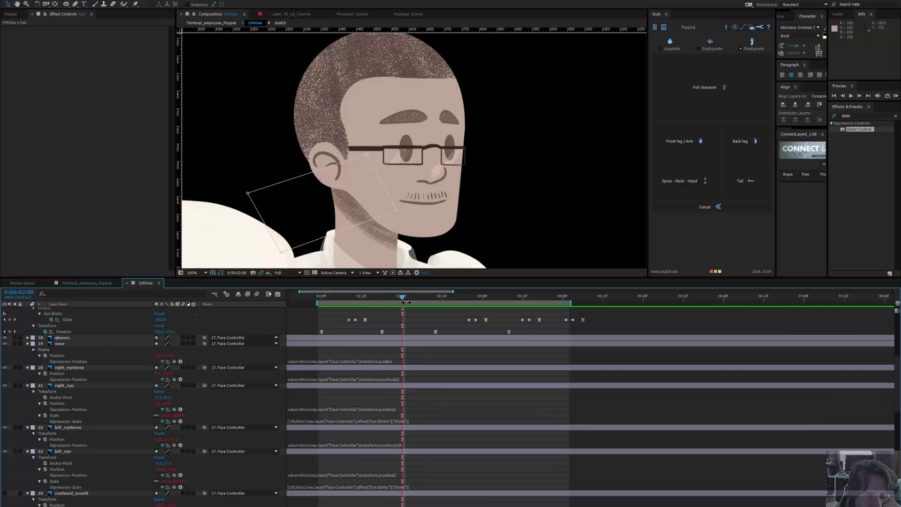
drag(371, 301, 388, 303)
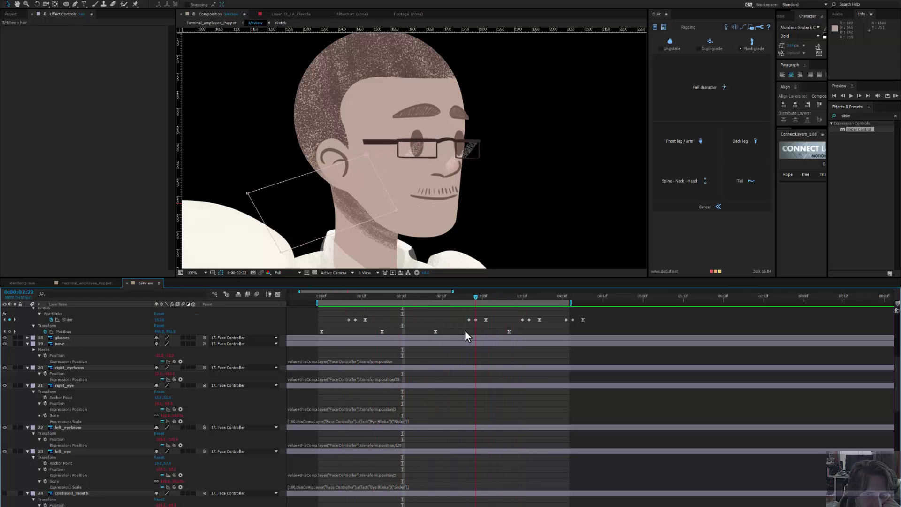
key(space)
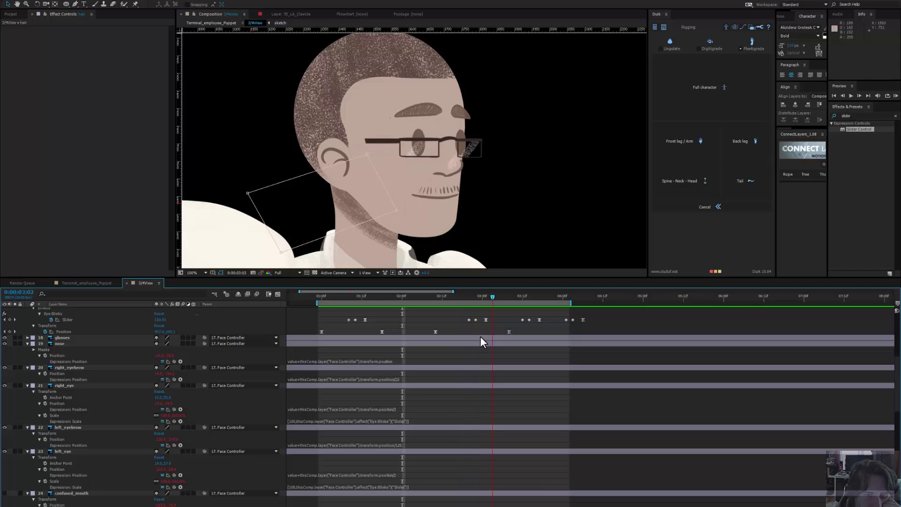
key(space)
Step: Reveal the glasses layer's Position expression and try adding a 1.2 factor after the Face Controller position
click(73, 337)
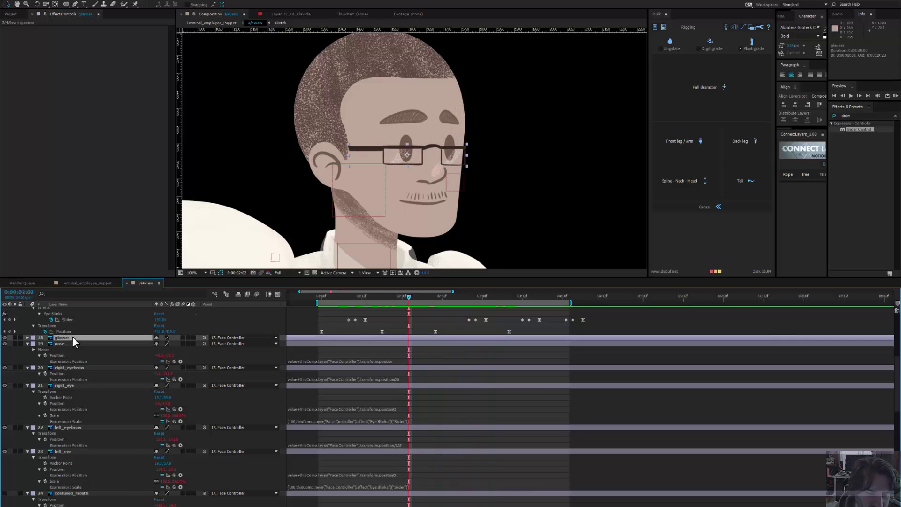
key(e)
key(e)
click(401, 356)
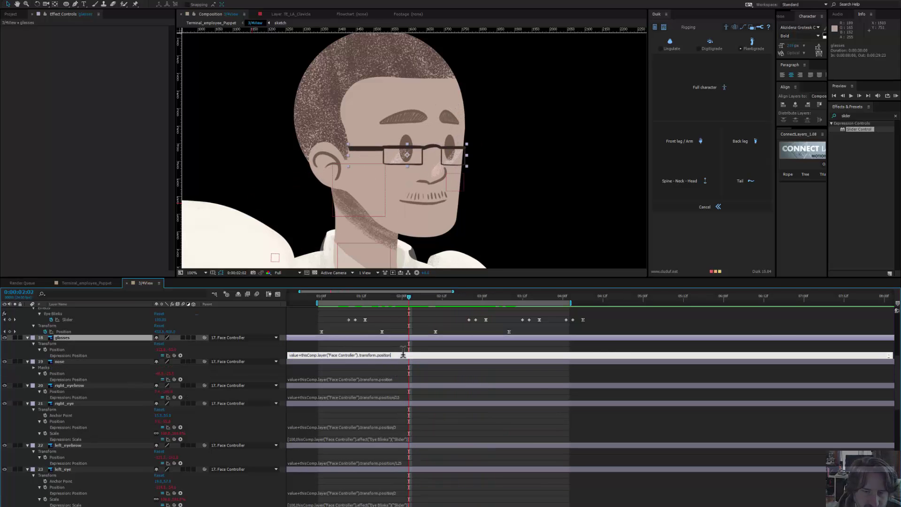
drag(408, 296, 391, 305)
click(398, 355)
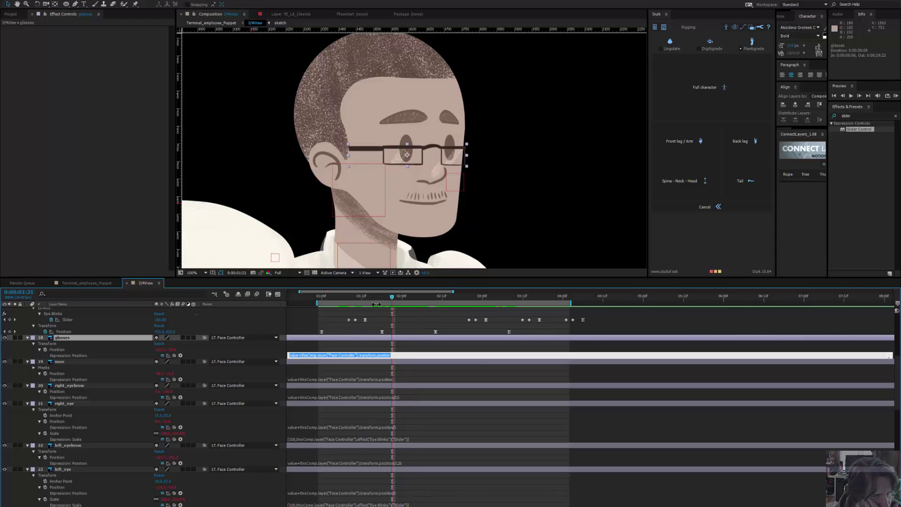
click(320, 300)
click(387, 355)
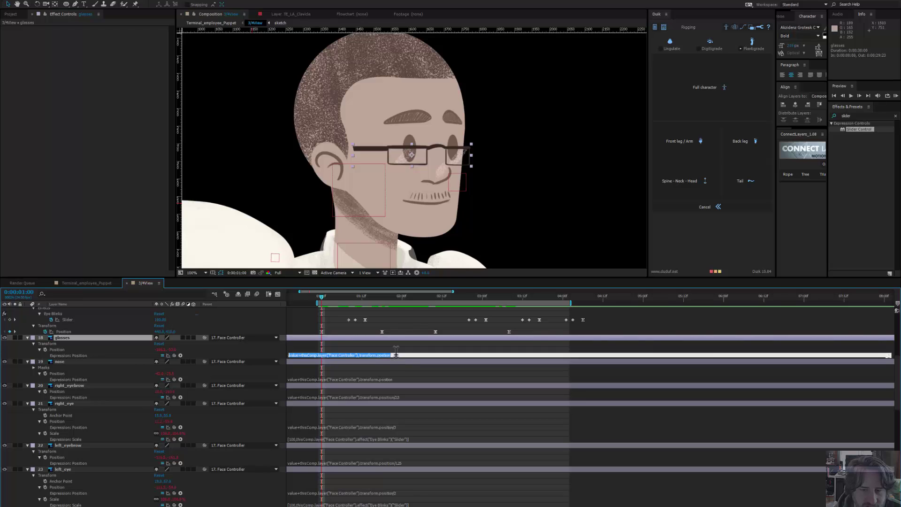
click(394, 355)
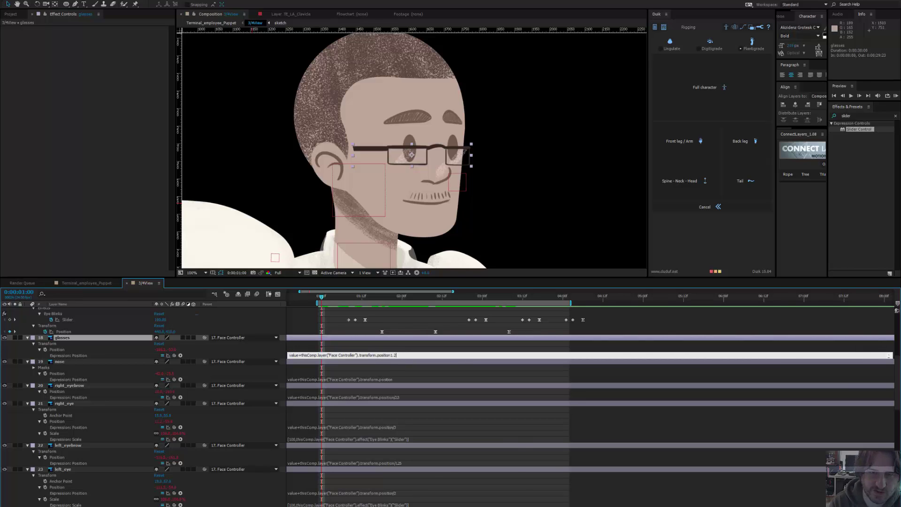
key(Return)
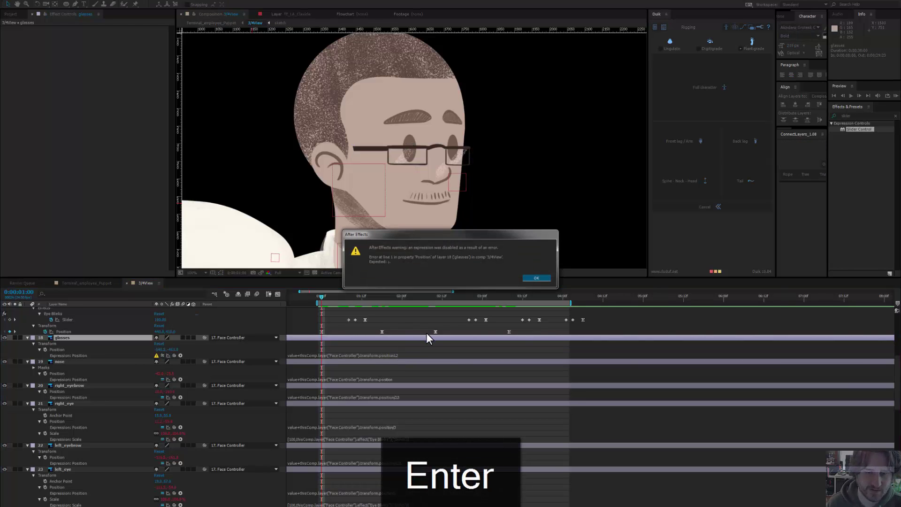
click(536, 278)
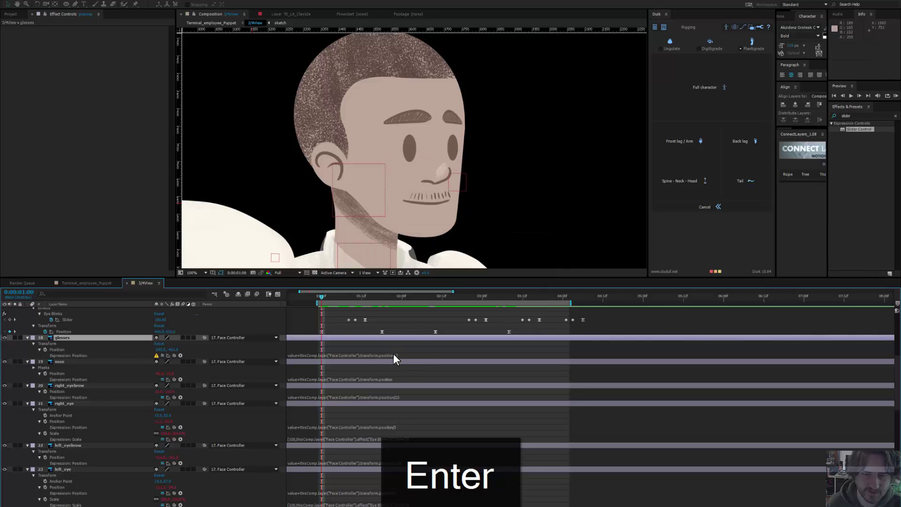
Step: Correct the glasses' Position expression so the Face Controller position is divided by 1.2
click(393, 355)
click(392, 355)
text(.)
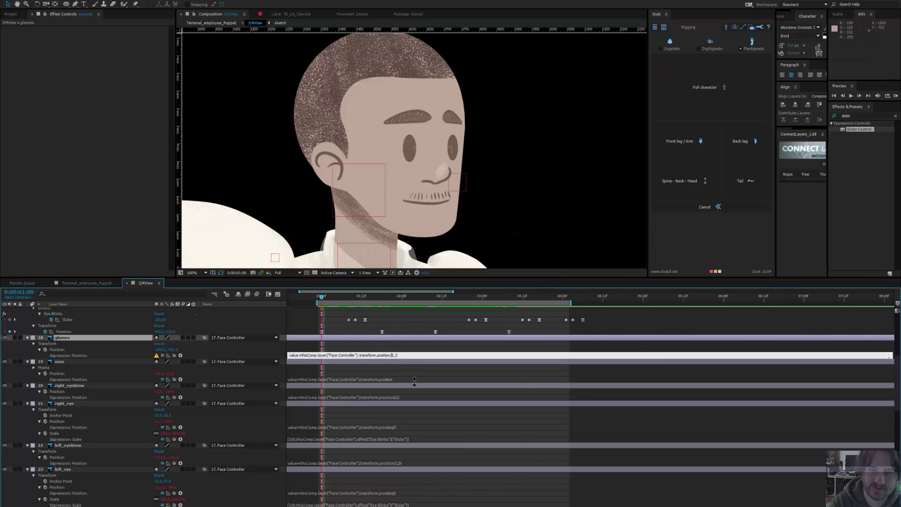
key(Return)
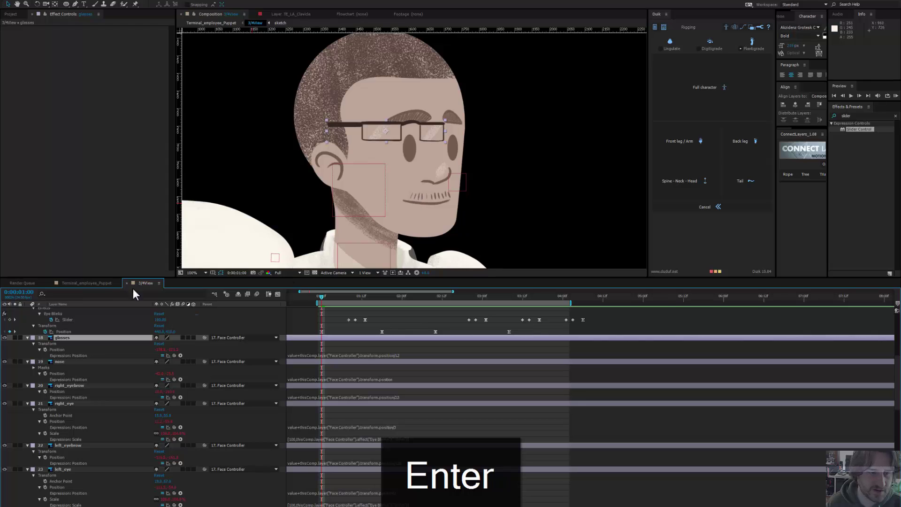
Step: Show the Terminal_employee_Puppet.jpg reference layer and move the glasses down over the eyes to match it
scroll(42, 334, up, 3)
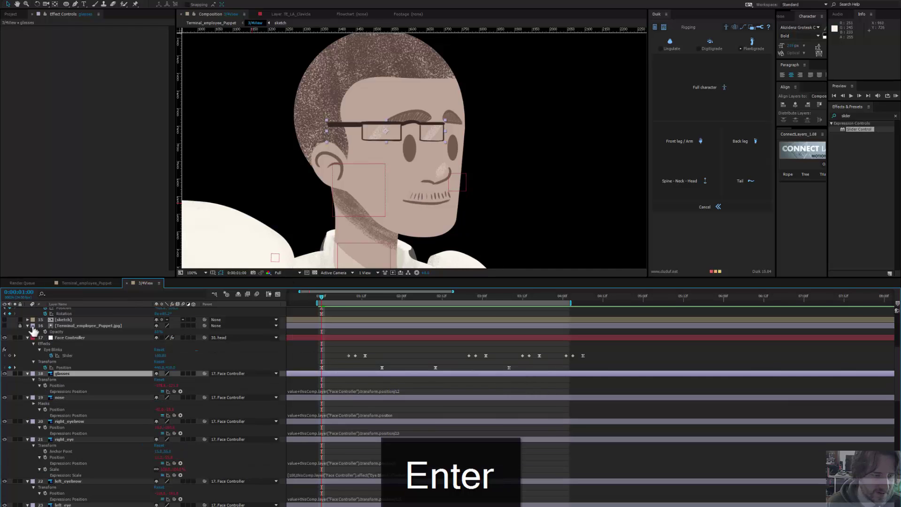
click(4, 326)
drag(444, 134, 454, 162)
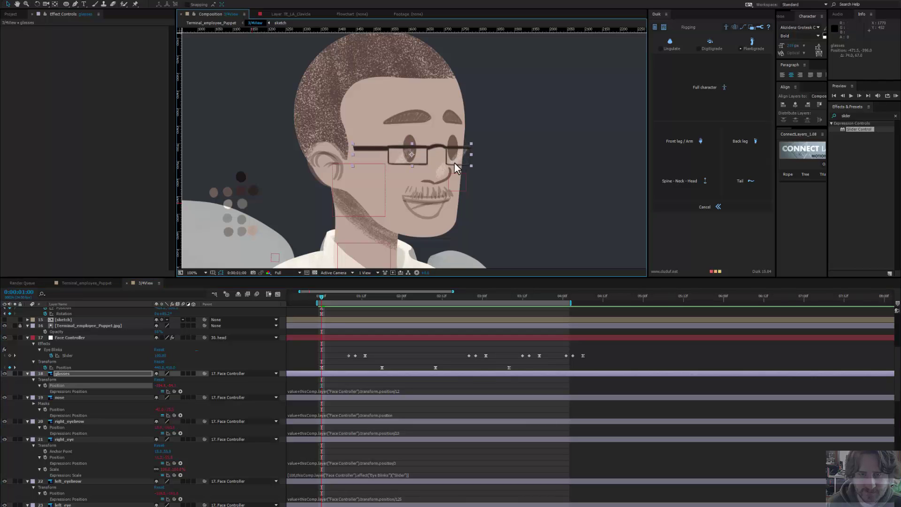
Step: Nudge the glasses slightly down and to the right to align with the reference, and hide the reference layer
key(period)
key(Down)
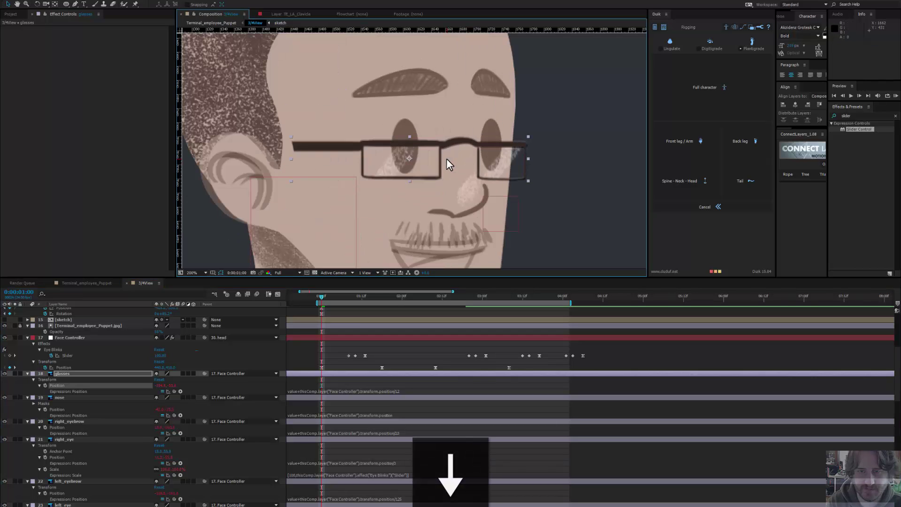
key(Down)
key(Right)
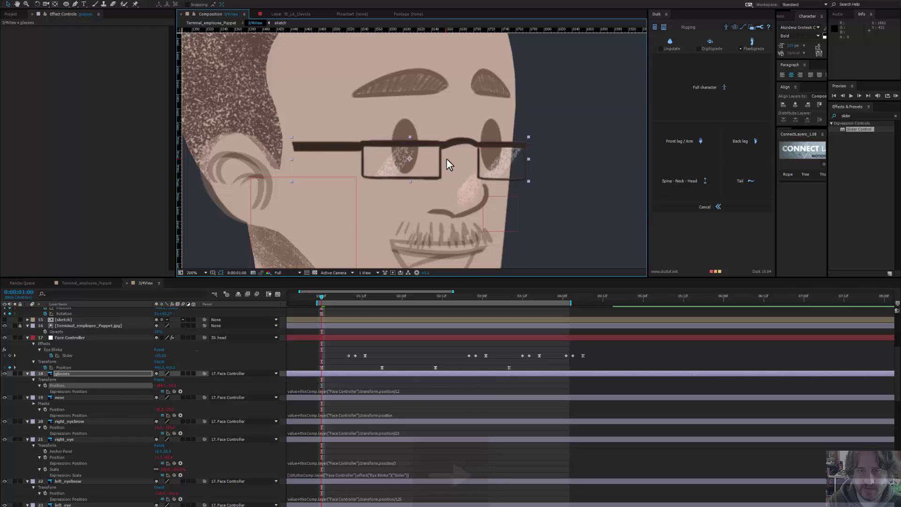
key(Down)
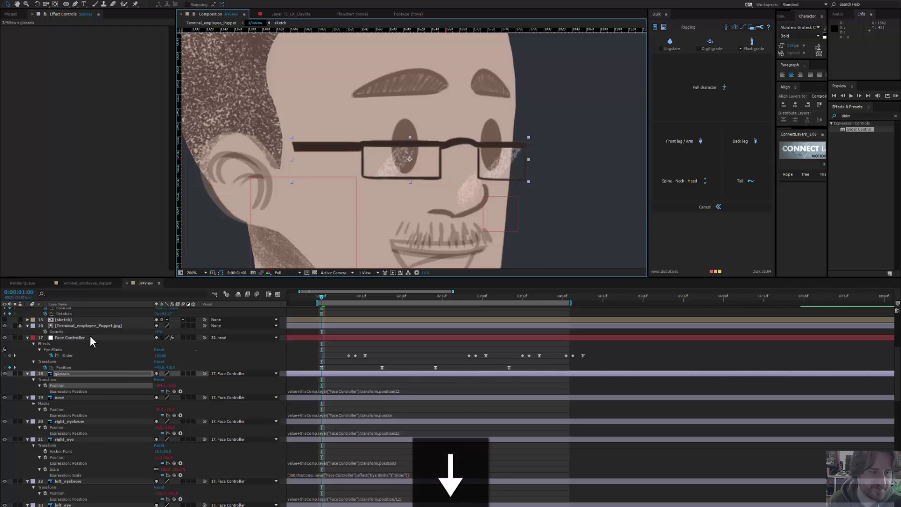
click(5, 325)
key(comma)
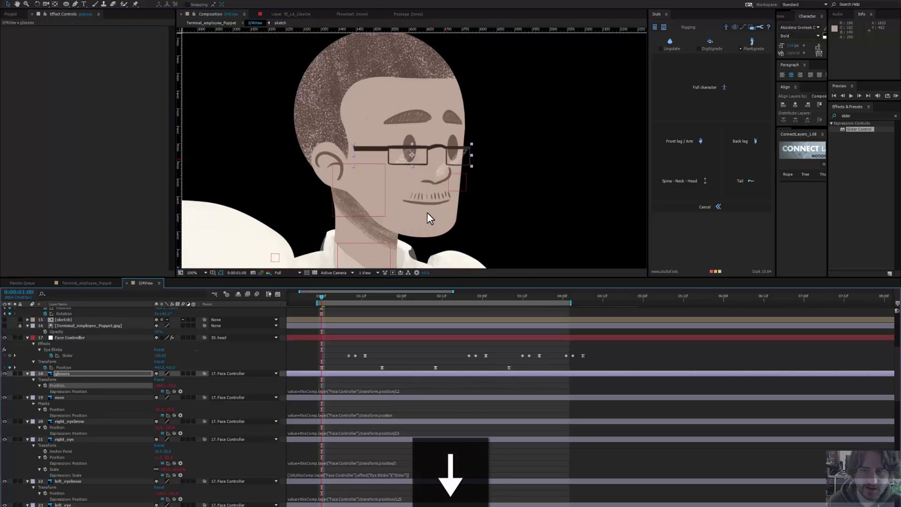
Step: Scrub through the animation to check how the glasses follow the face movement
drag(331, 296, 440, 307)
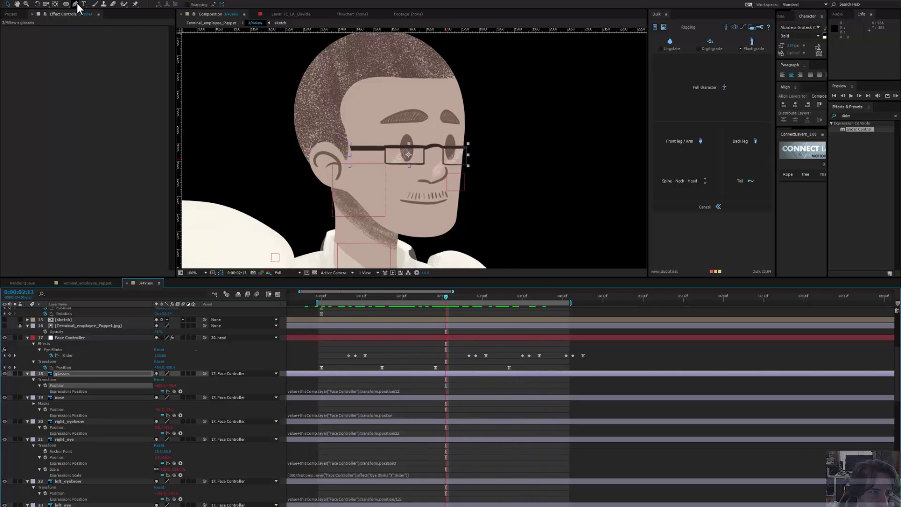
drag(66, 4, 81, 7)
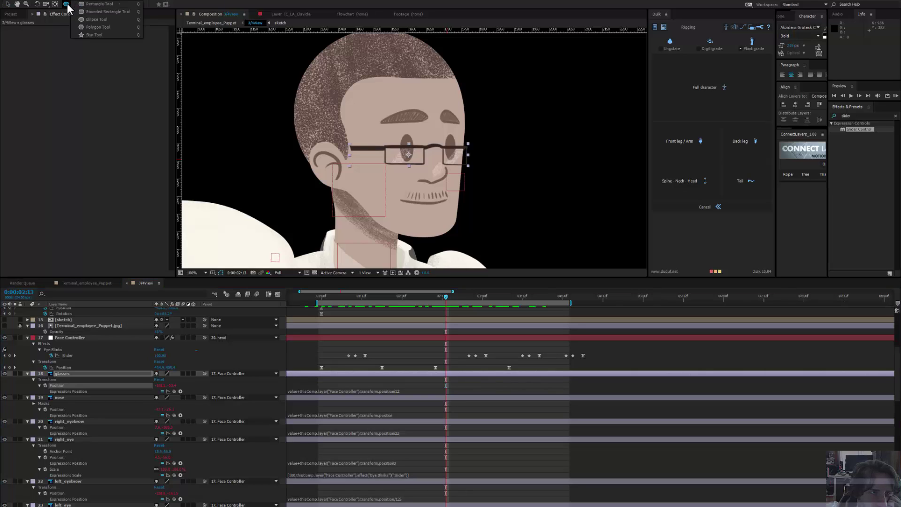
click(67, 74)
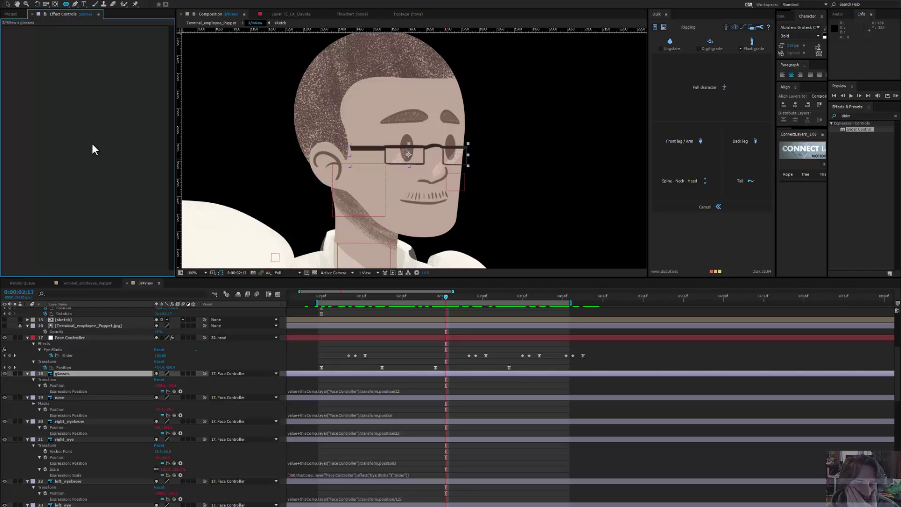
drag(446, 297, 433, 314)
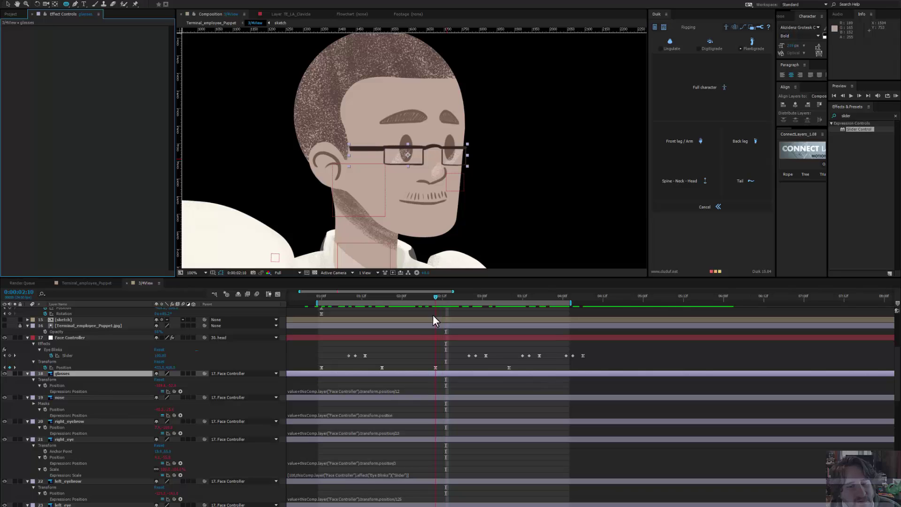
Step: Try scaling the controller null below the character's feet, and undo the change
drag(503, 186, 461, 135)
scroll(460, 138, down, 1)
scroll(465, 159, down, 1)
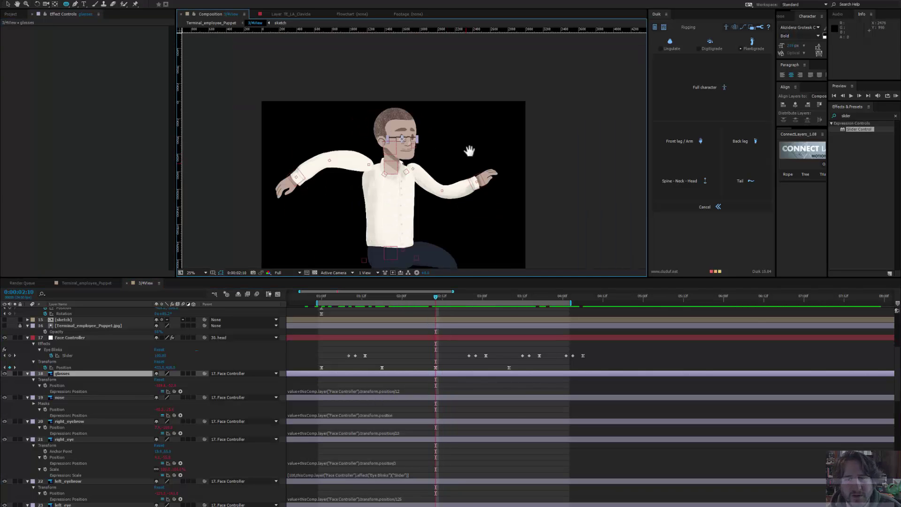
scroll(469, 151, down, 5)
click(475, 235)
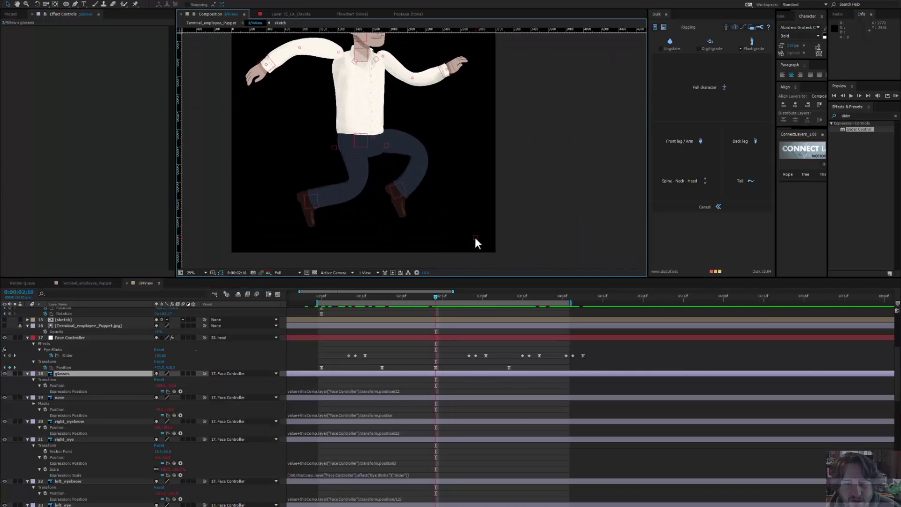
mouse_move(475, 232)
mouse_down()
mouse_move(392, 122)
mouse_move(478, 215)
mouse_up()
key(ctrl+z)
scroll(502, 214, up, 1)
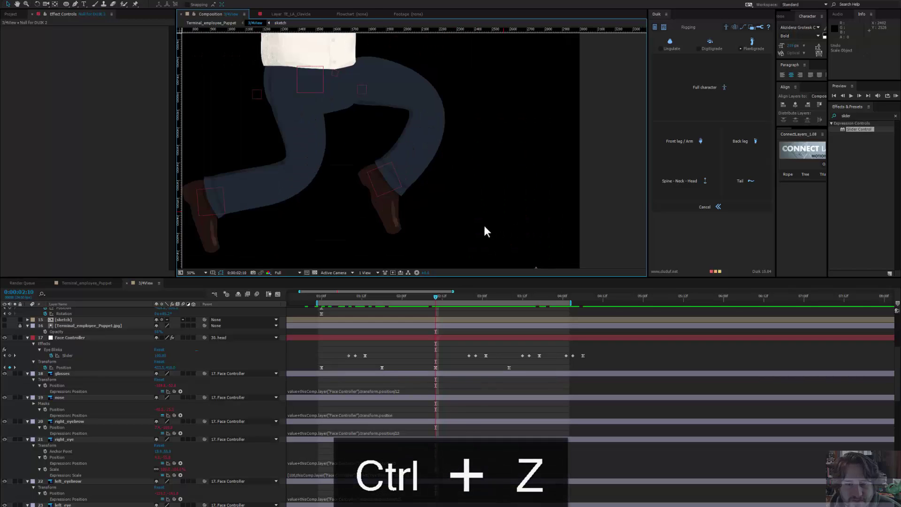
Step: Save the project, and place a duplicate of the controller null at the near lens's outer corner on the glasses
scroll(514, 221, down, 2)
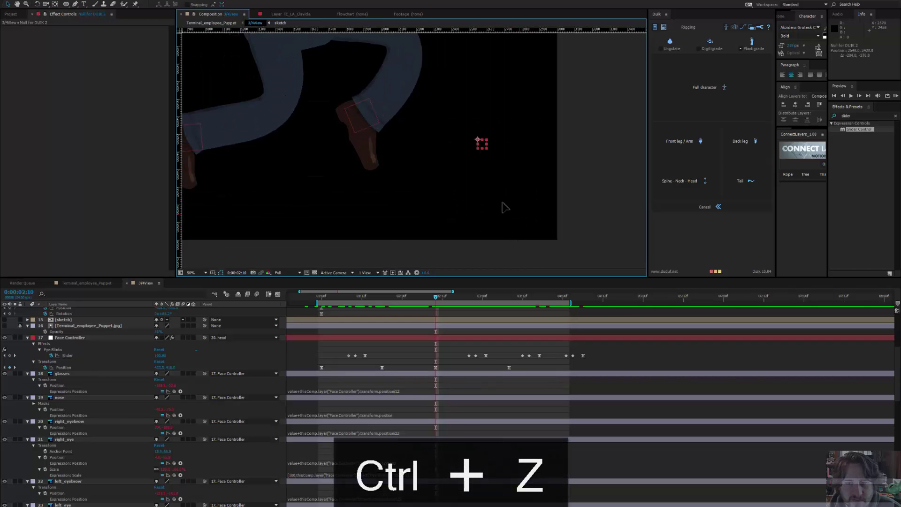
key(ctrl+s)
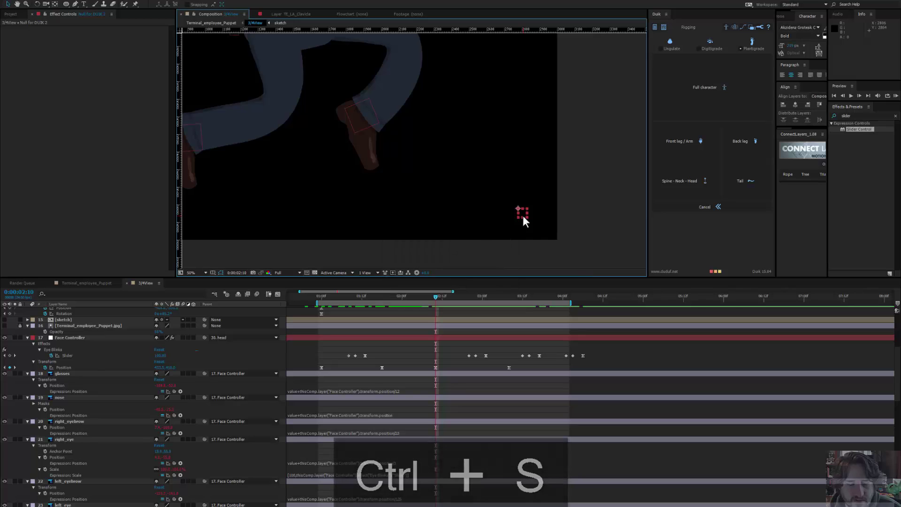
key(ctrl+d)
drag(516, 217, 405, 87)
drag(411, 149, 342, 79)
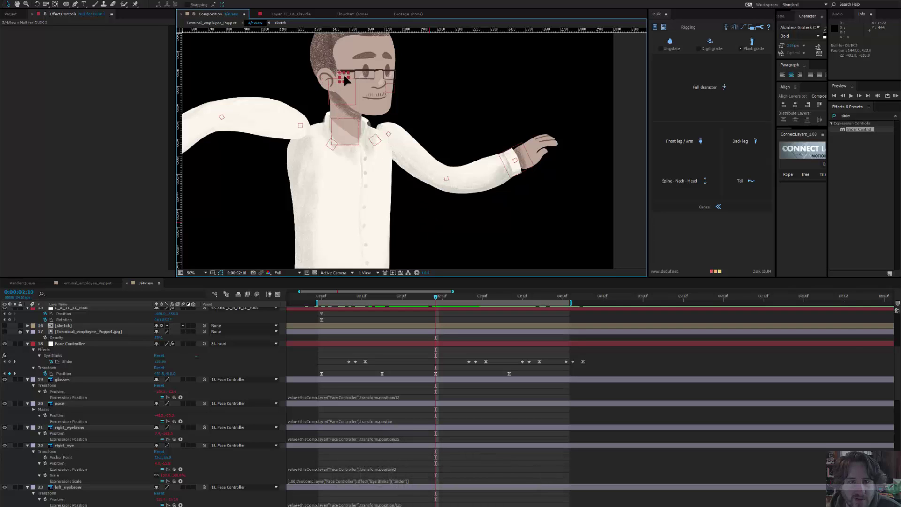
key(.)
scroll(392, 149, up, 5)
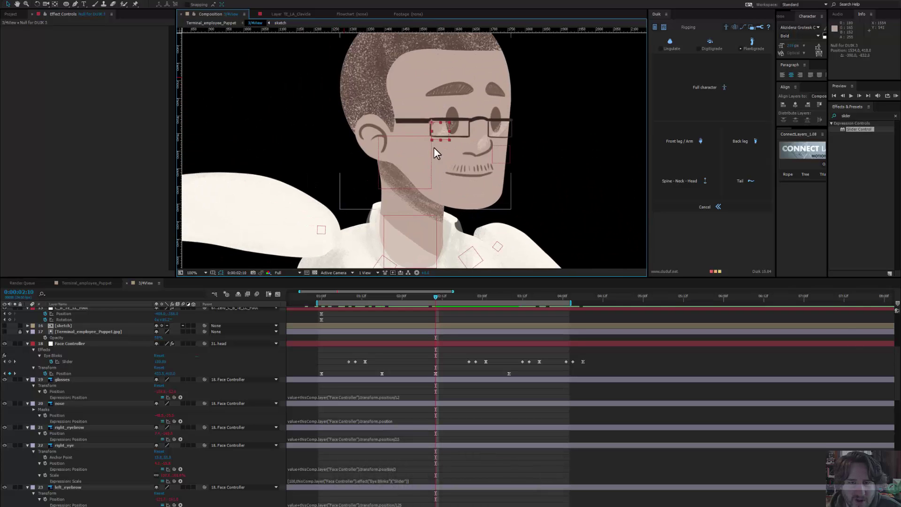
key(.)
scroll(438, 128, up, 3)
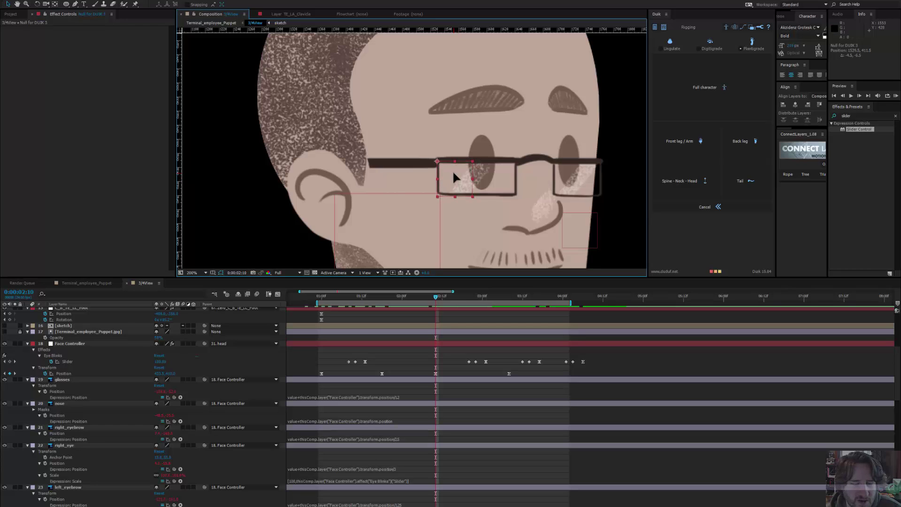
Step: Duplicate the null on the glasses and place the copy over the ear, level with the original
key(ctrl+d)
drag(453, 173, 349, 182)
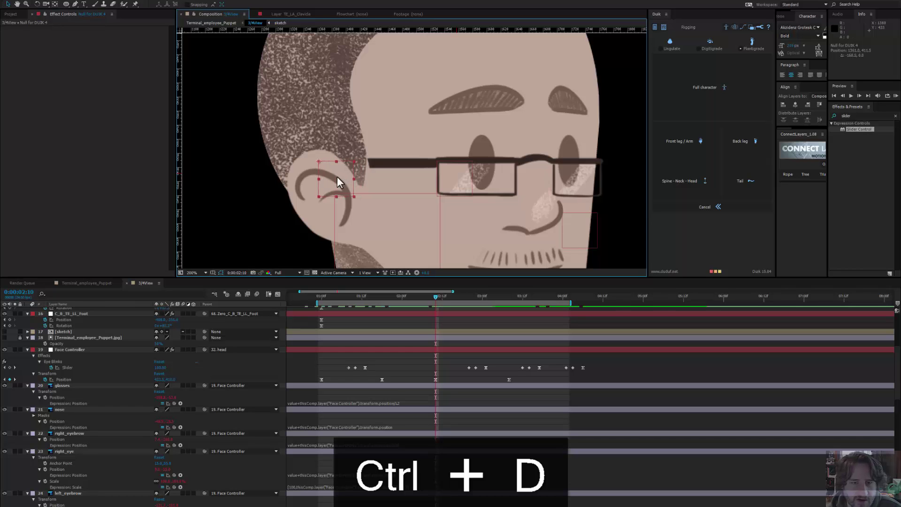
Step: Rename the null at the lens corner as Glasses - Origin
scroll(72, 434, up, 3)
scroll(73, 434, up, 5)
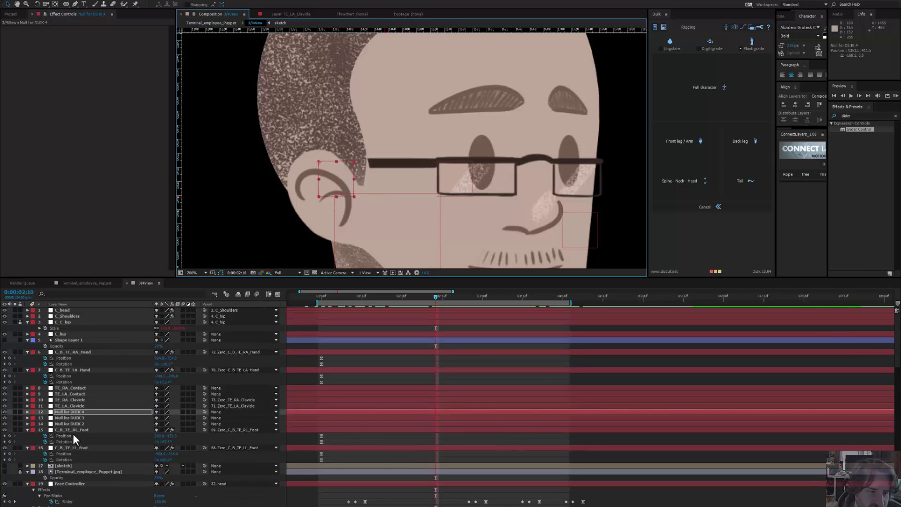
click(77, 415)
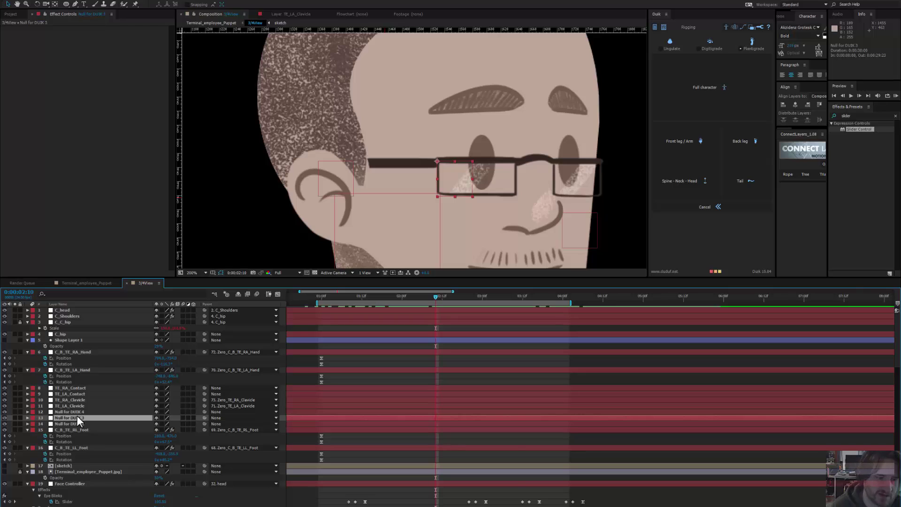
key(Return)
text(Glasses)
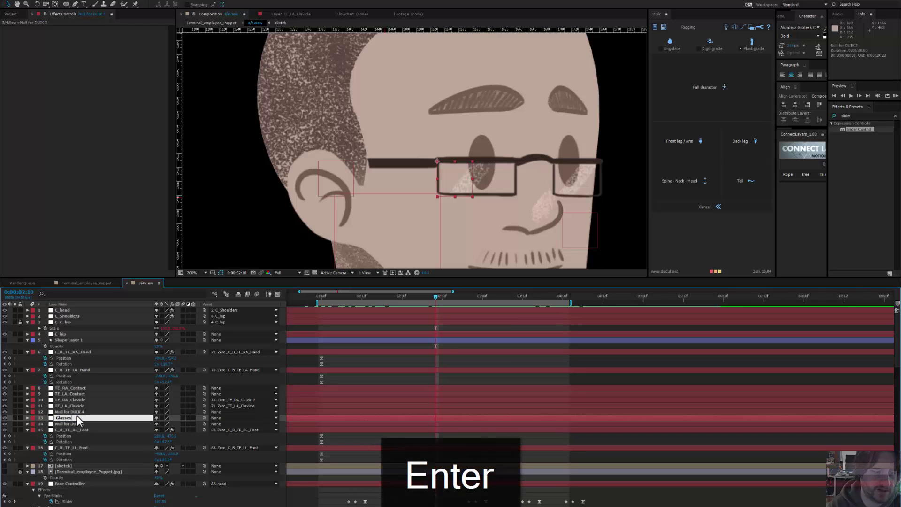
text( - Origin)
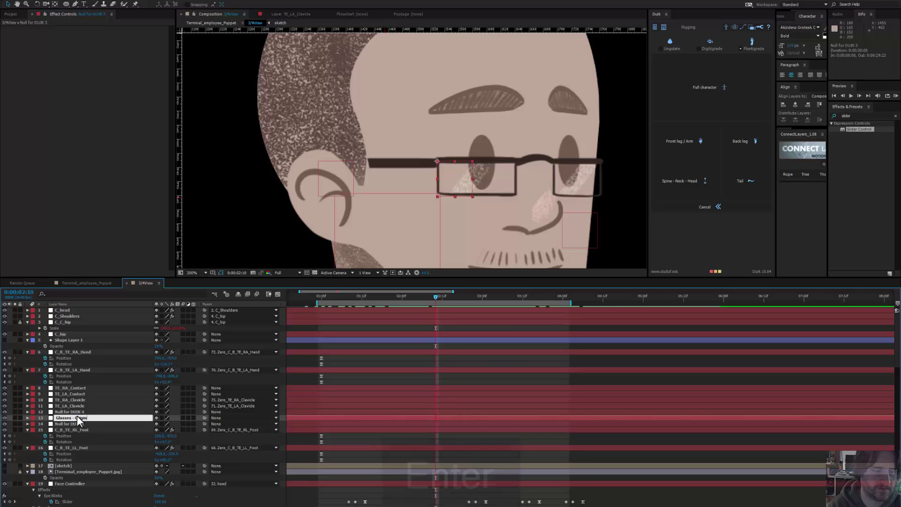
key(Return)
Step: Rename the null over the ear as Glasses Target
click(75, 413)
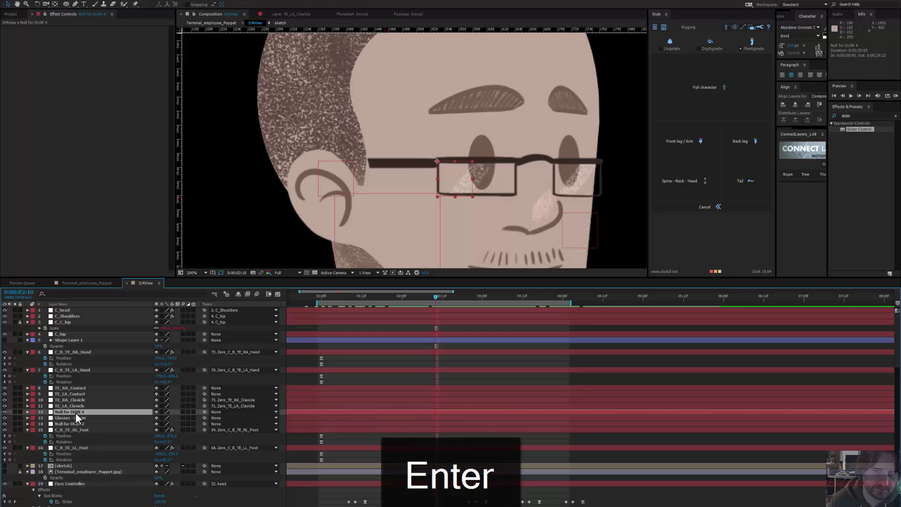
key(Return)
text(Glasses)
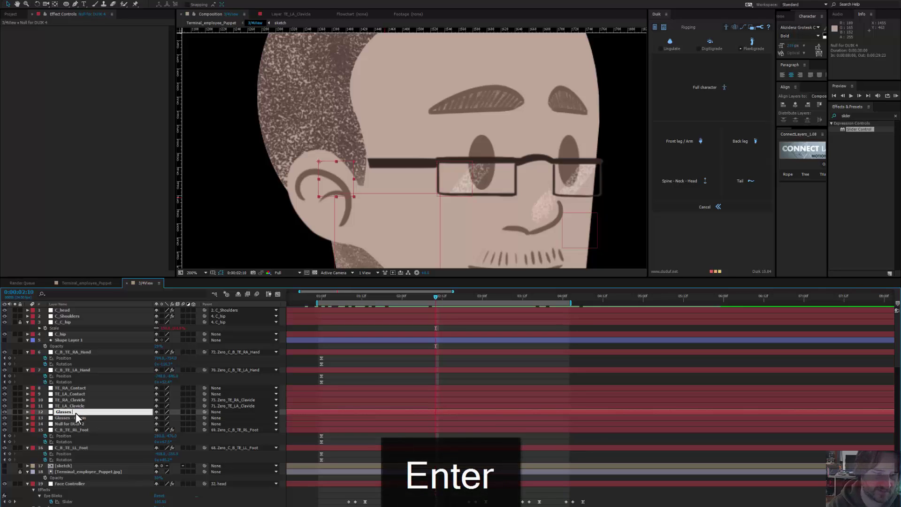
text( Target)
key(Return)
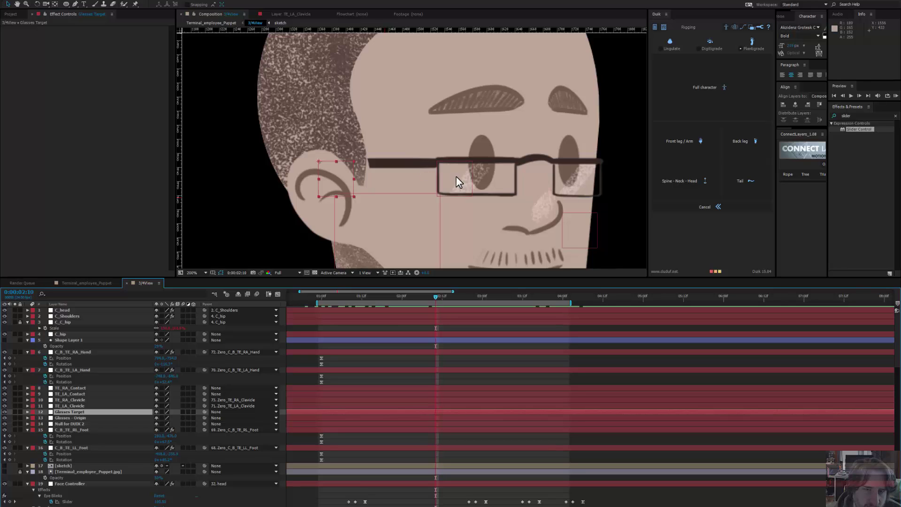
Step: At 0:00:01:00, align the Glasses - Origin null with the near lens's outer corner, undoing a trial move toward the ear
click(340, 171)
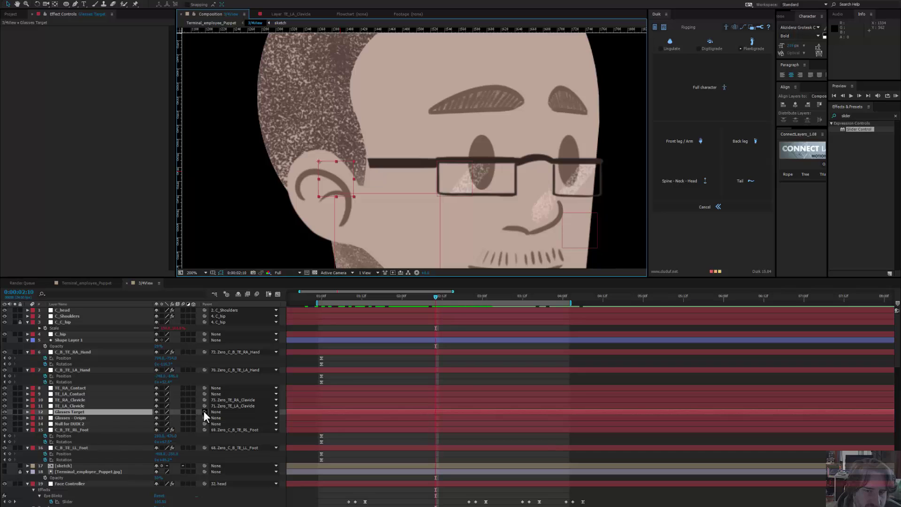
click(321, 301)
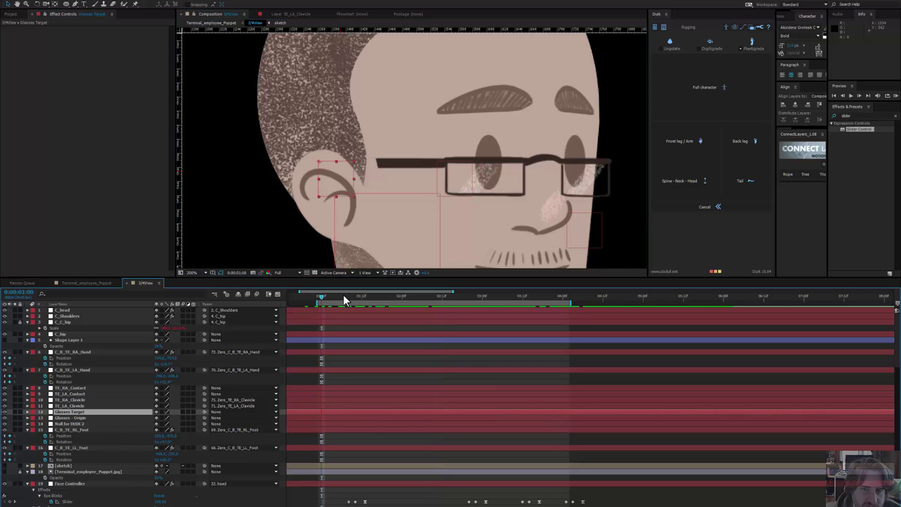
click(446, 179)
drag(454, 180, 457, 180)
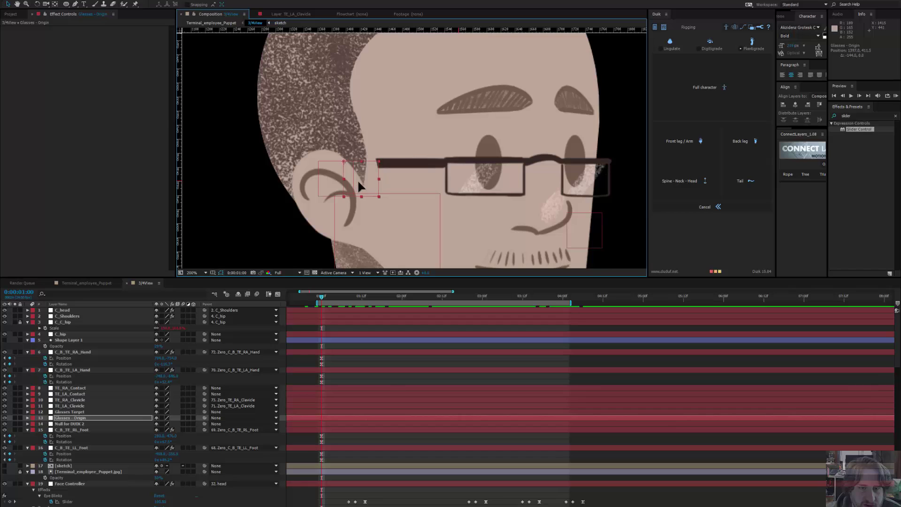
drag(356, 182, 340, 183)
key(ctrl+z)
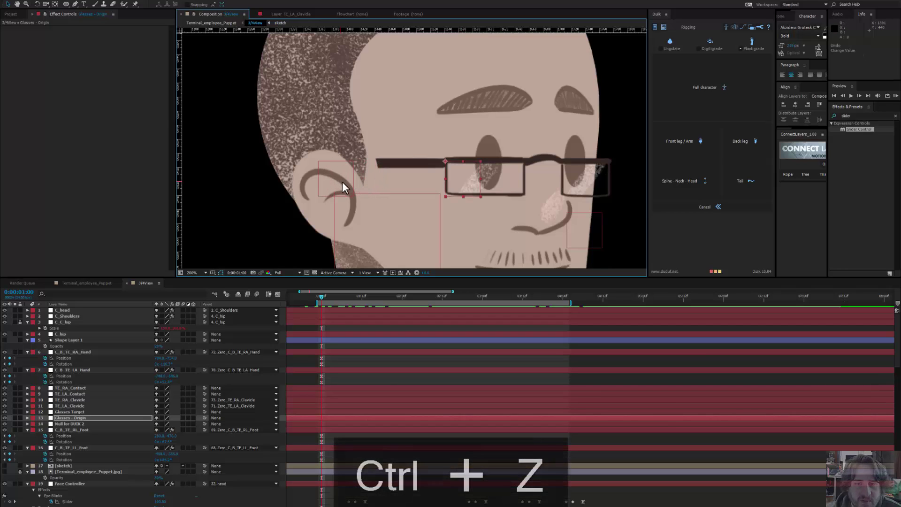
Step: Parent the Glasses Target null to the ear layer and the Glasses - Origin null to the glasses layer
click(342, 184)
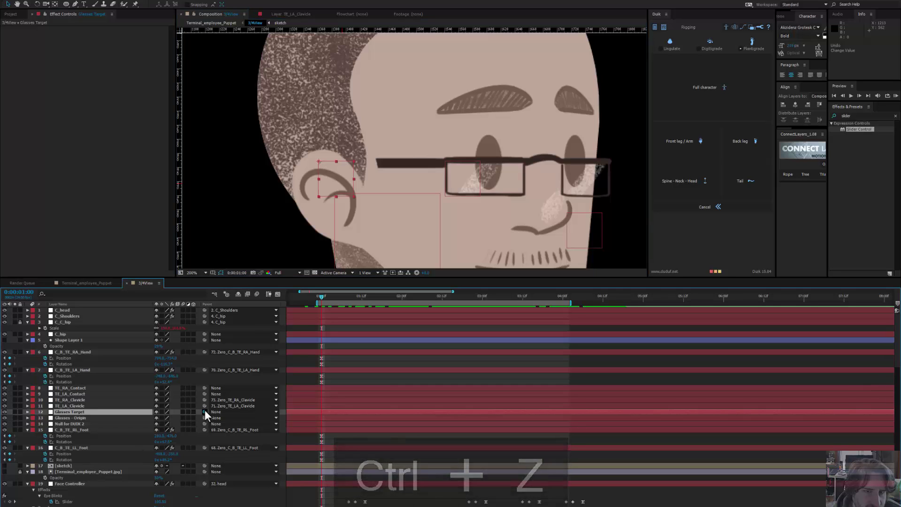
drag(203, 411, 70, 497)
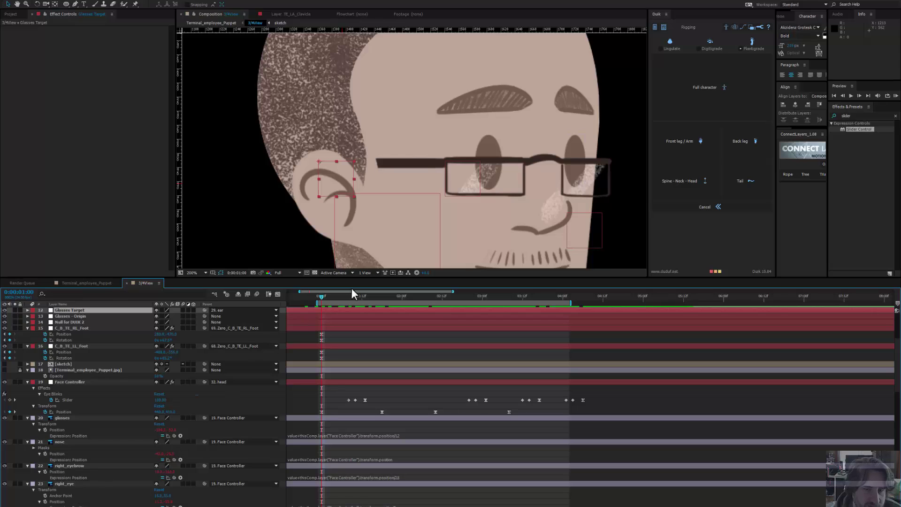
drag(326, 297, 321, 316)
click(468, 167)
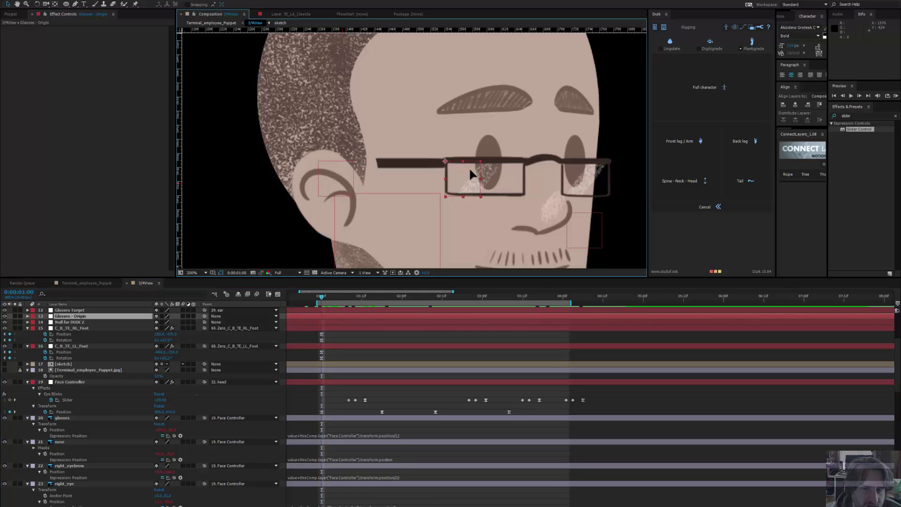
drag(205, 316, 75, 417)
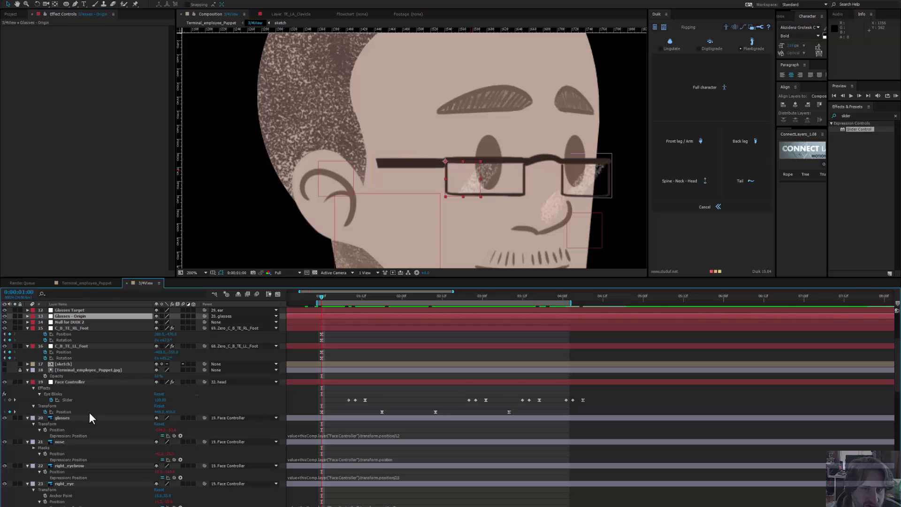
Step: Connect the Glasses Target and Glasses - Origin nulls with a Connect Layers rope
shift+click(334, 179)
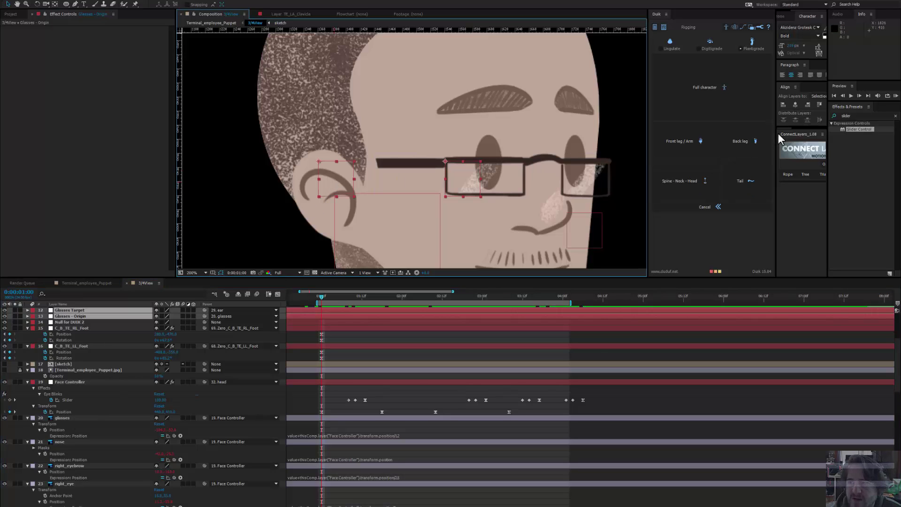
drag(777, 134, 731, 137)
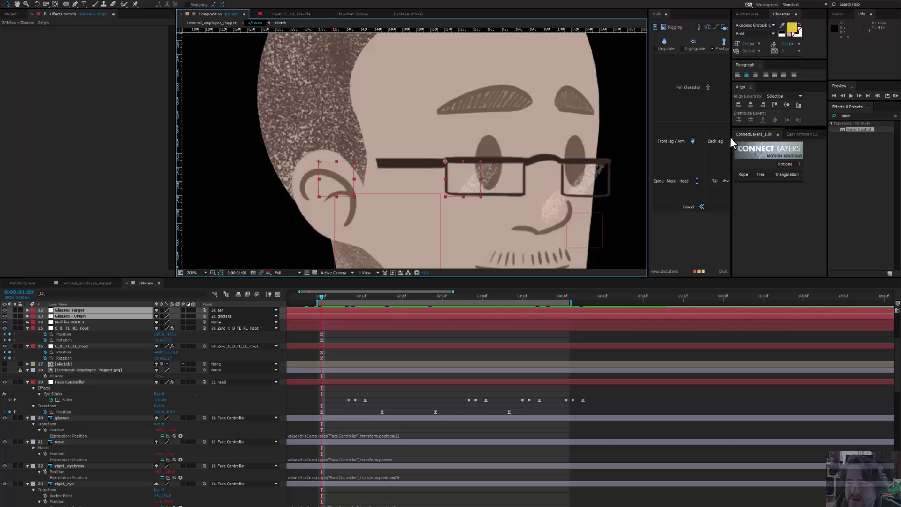
click(762, 173)
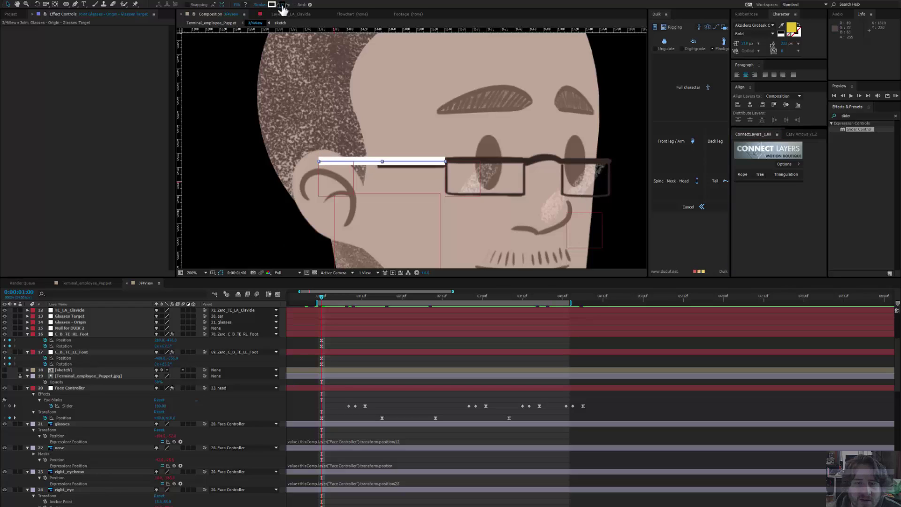
Step: Set the rope's stroke colour to the dark brown sampled from the glasses frame
click(272, 5)
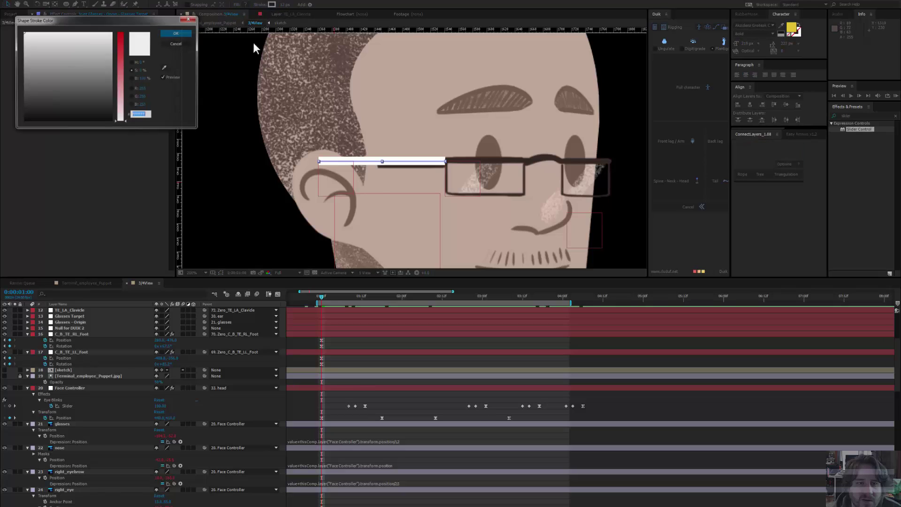
click(165, 69)
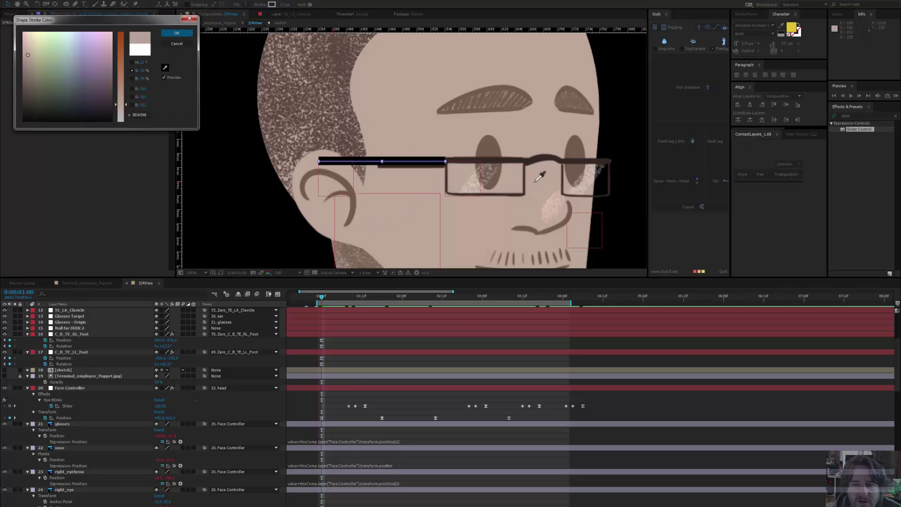
click(533, 157)
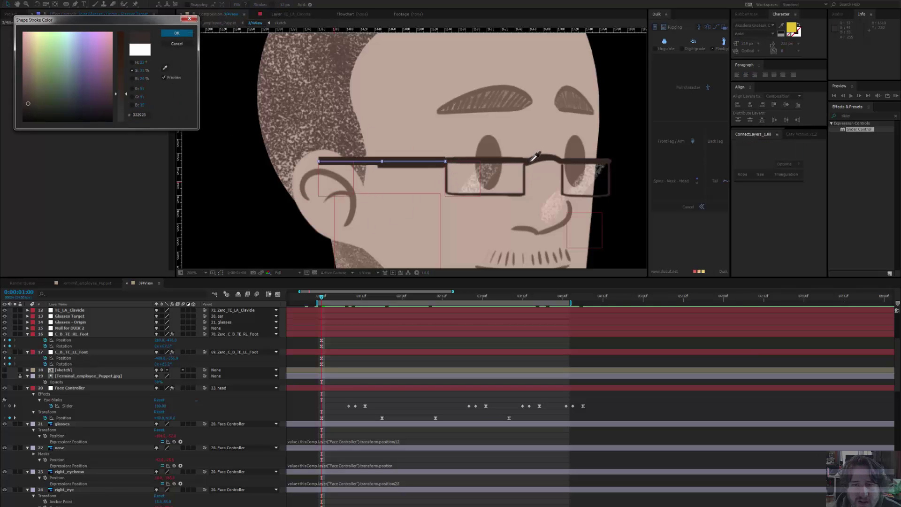
click(177, 33)
Step: Move the Joint Glasses - Origin - Glasses Target layer below the ear layer and above the hair layer
scroll(107, 381, up, 1)
scroll(107, 381, up, 4)
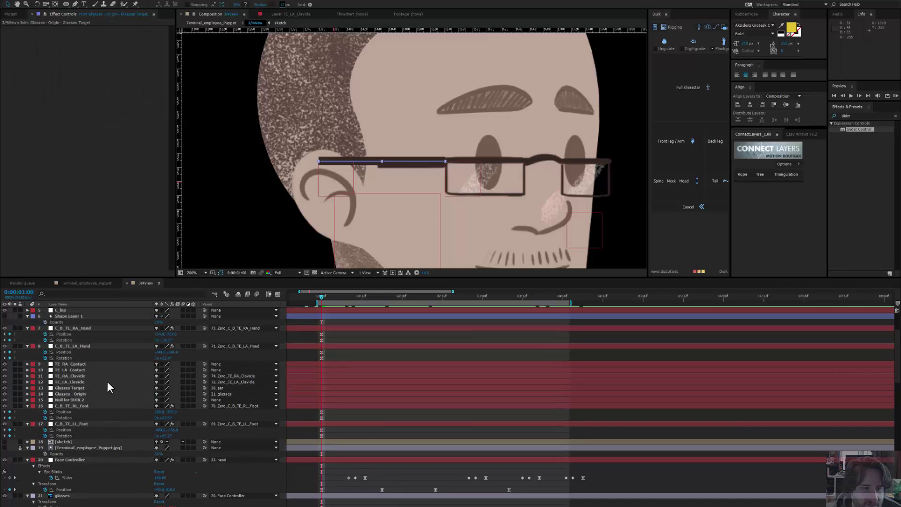
drag(118, 312, 117, 499)
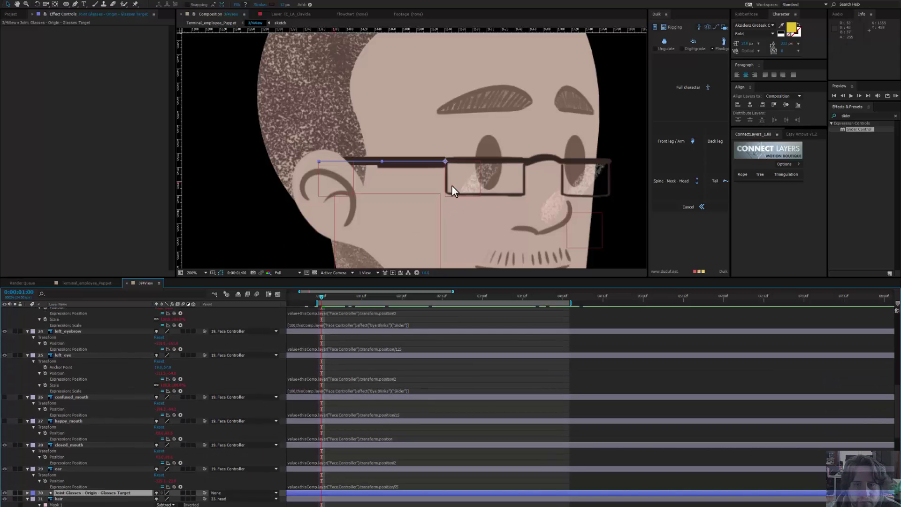
Step: Draw a rectangular mask over the painted temple arm on the glasses layer and set it to Subtract
click(523, 178)
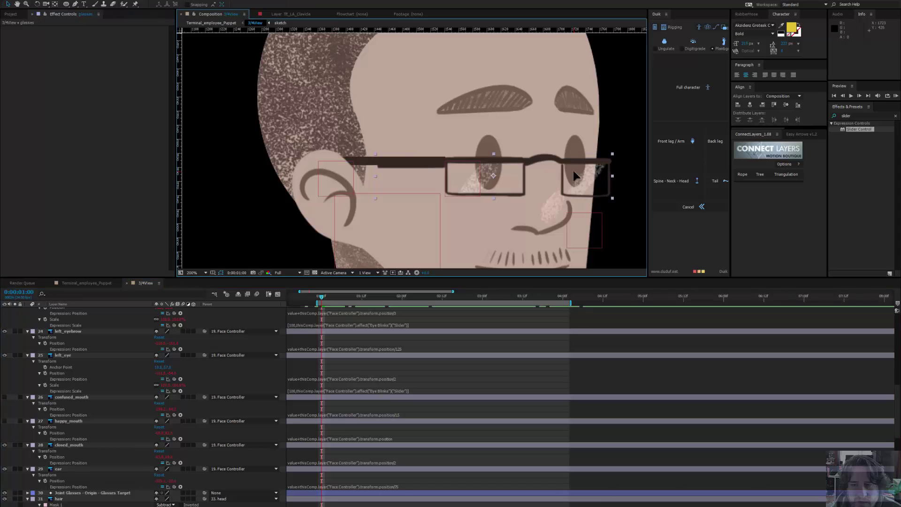
drag(66, 4, 87, 5)
drag(361, 145, 418, 188)
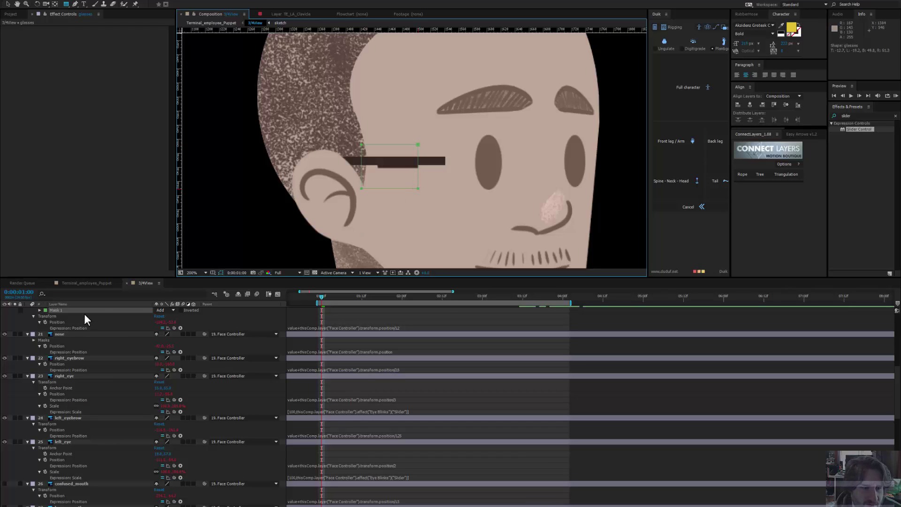
click(172, 310)
click(172, 333)
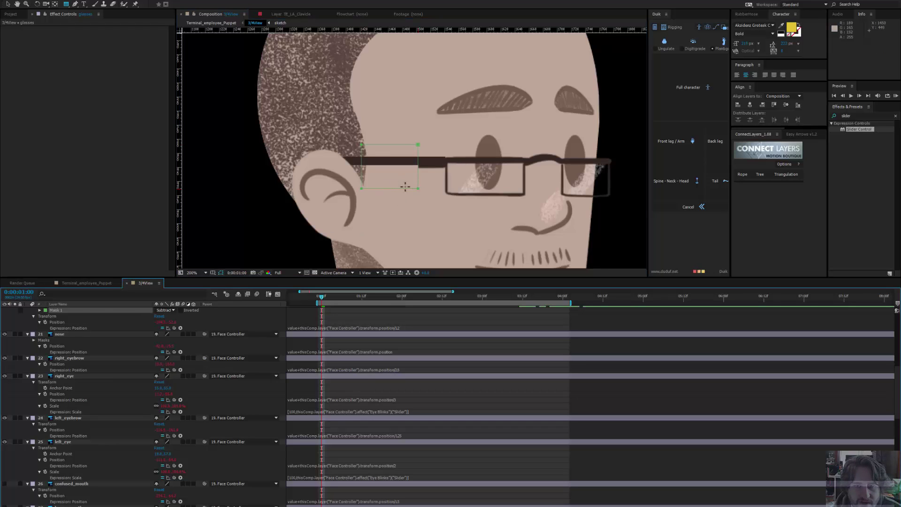
Step: Reshape the glasses mask with a slanted edge reaching the near lens so it cuts away the rest of the painted arm
key(v)
drag(418, 144, 415, 145)
click(431, 145)
click(414, 145)
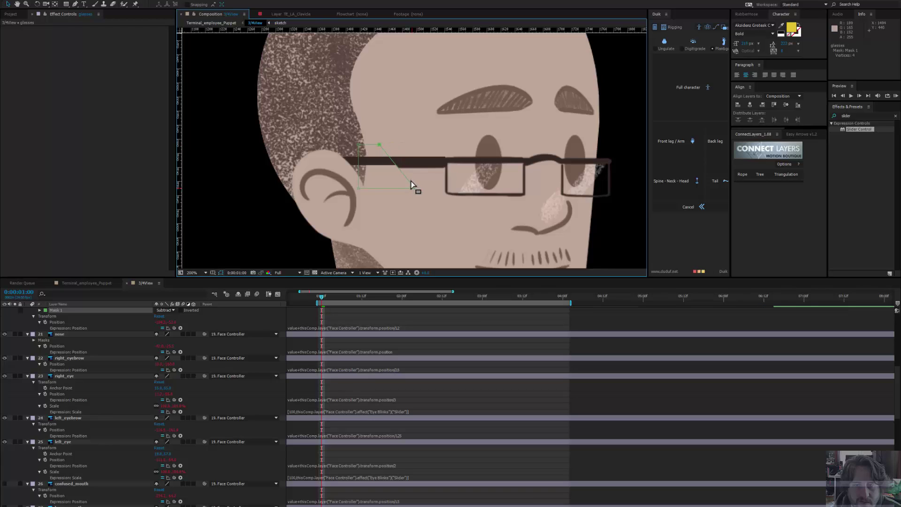
drag(407, 177, 440, 181)
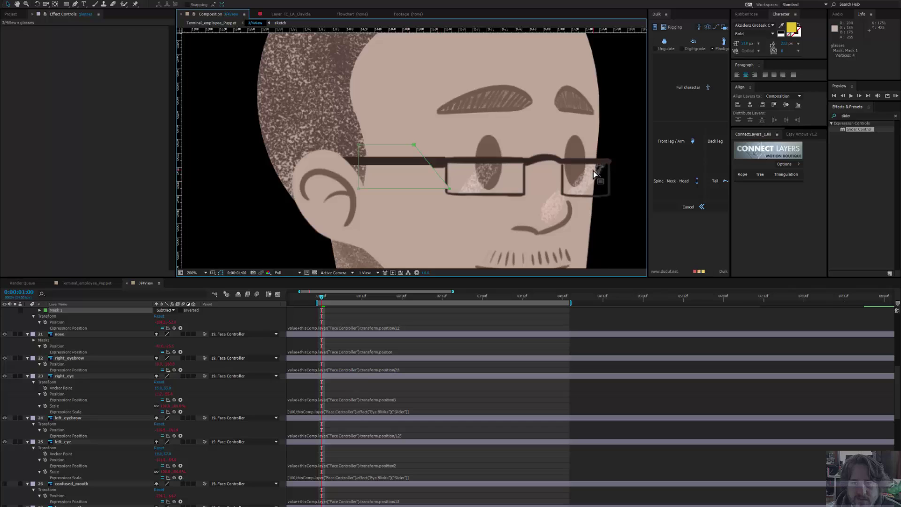
drag(593, 171, 568, 182)
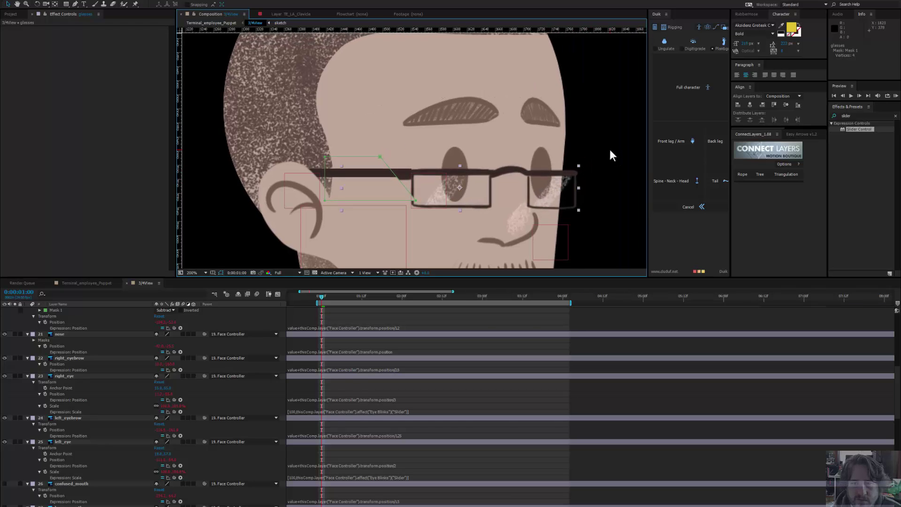
Step: Copy the Face Controller's last Position keyframe to 0:00:04:00 and move the controller slightly down and back toward the ear at 0:00:04:12
scroll(610, 149, down, 1)
click(598, 105)
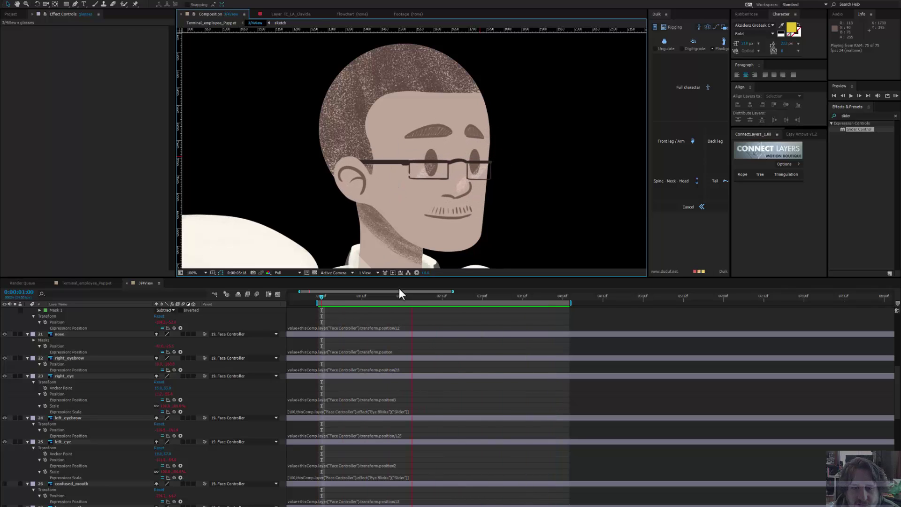
key(space)
drag(434, 302, 458, 300)
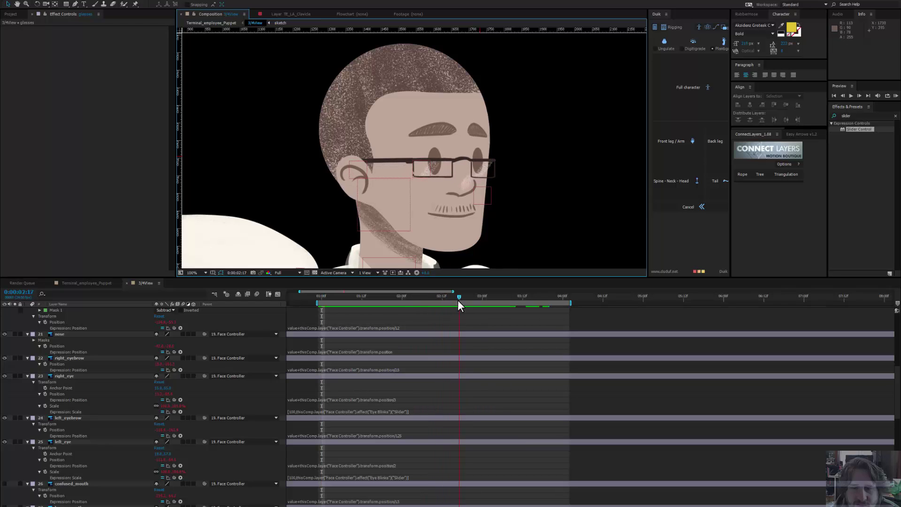
scroll(475, 356, up, 5)
click(543, 299)
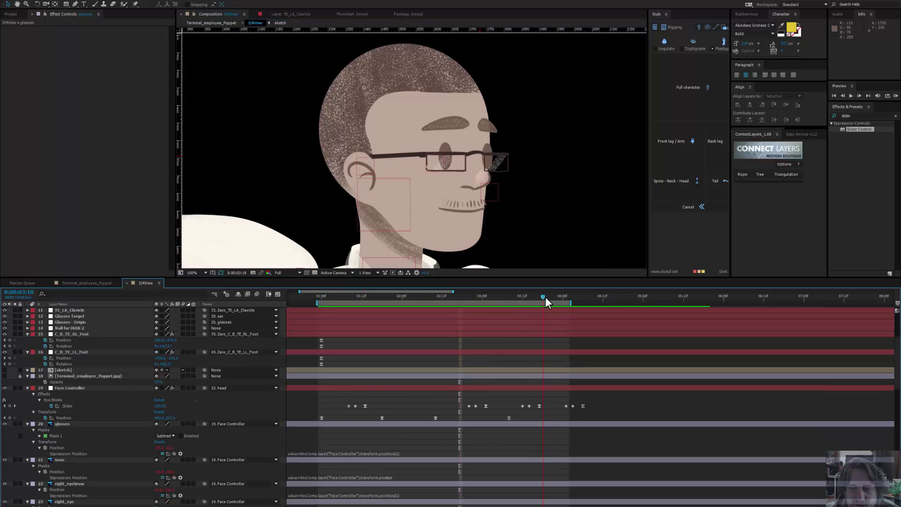
click(563, 302)
click(500, 419)
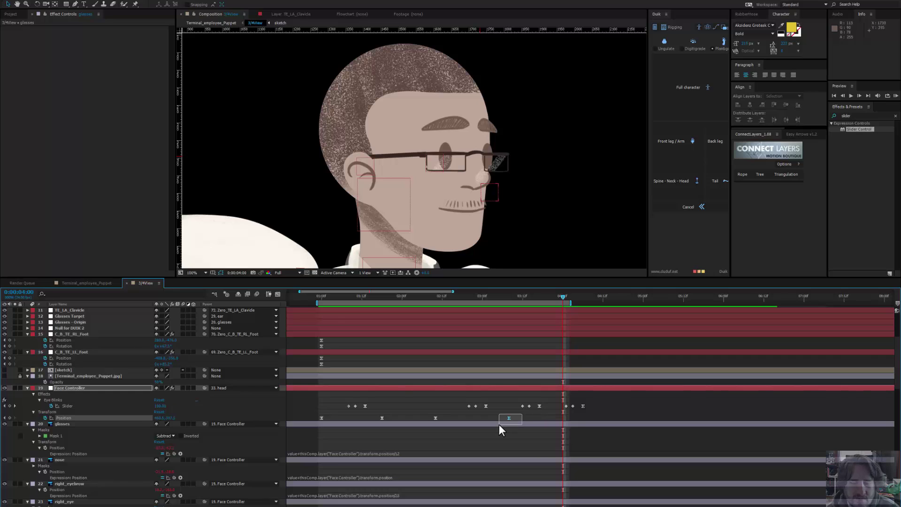
key(ctrl+v)
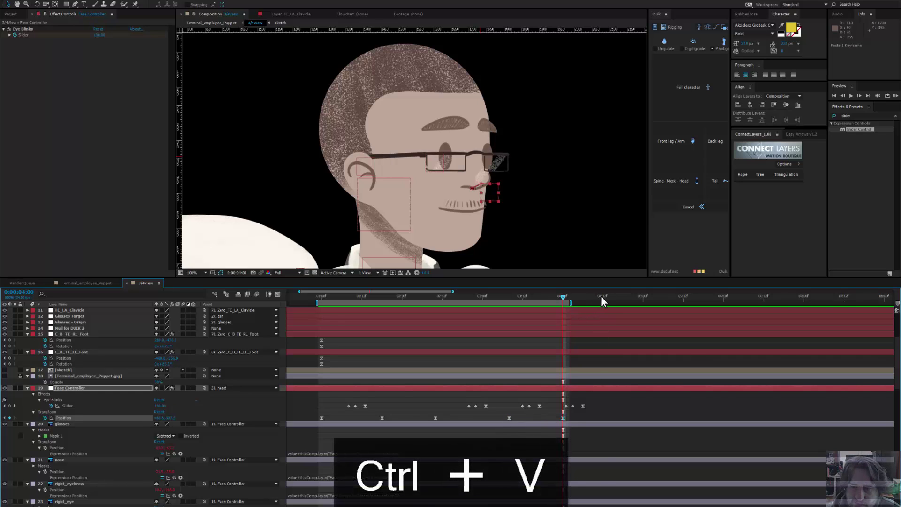
click(604, 296)
mouse_move(496, 201)
mouse_down()
mouse_move(493, 208)
mouse_move(492, 201)
mouse_up()
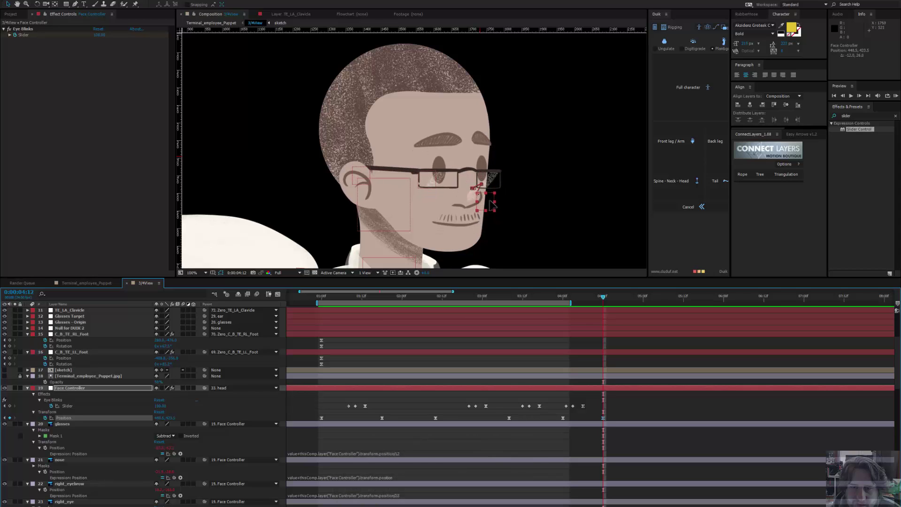
Step: Try rotating the head layer to test how the glasses rope follows, and undo the rotation
click(476, 97)
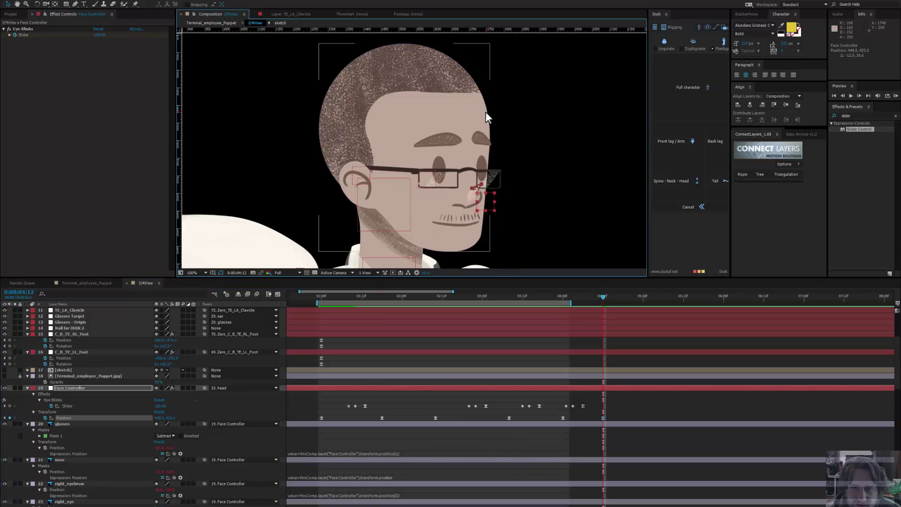
key(w)
drag(486, 115, 492, 138)
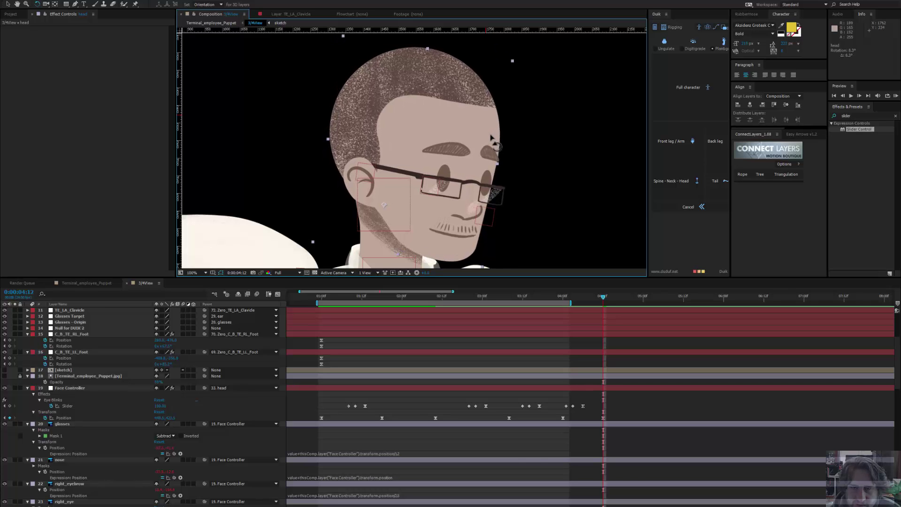
key(ctrl+z)
Step: Copy the Face Controller's first Position keyframe to 0:00:05:12 and extend the work area's end just past it
drag(491, 173, 474, 146)
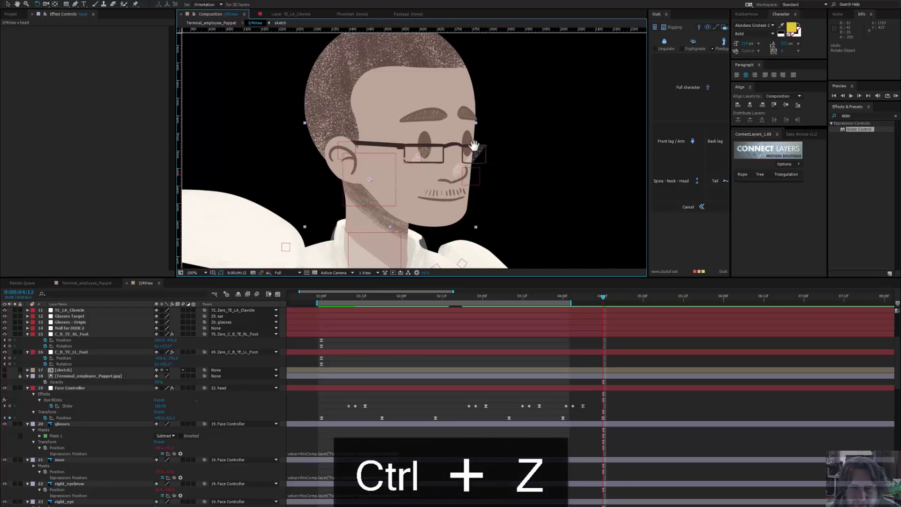
key(n)
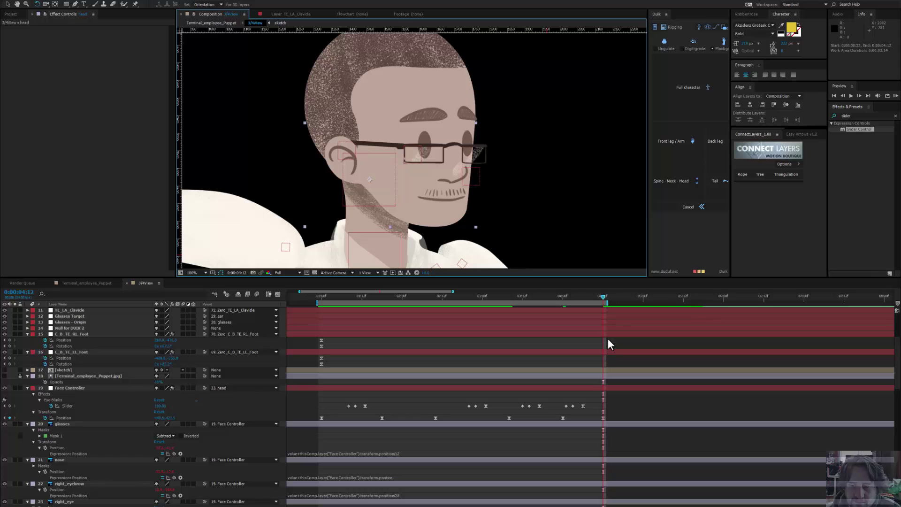
drag(575, 296, 278, 281)
drag(354, 293, 726, 329)
click(367, 419)
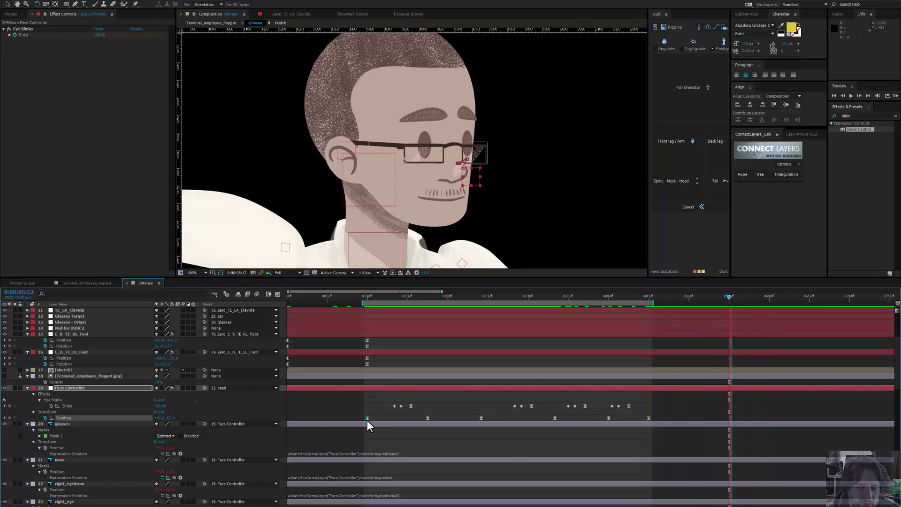
key(ctrl+v)
drag(654, 301, 744, 299)
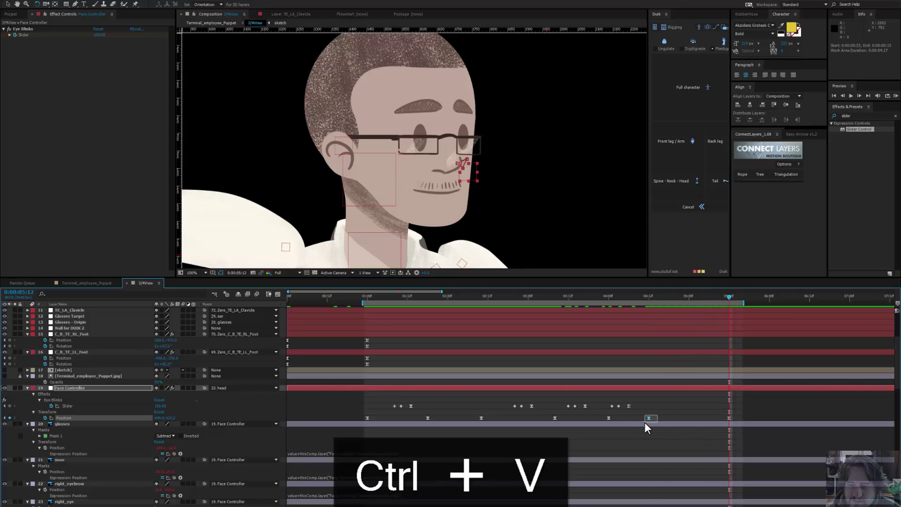
Step: Shift the Face Controller's fourth Position keyframe slightly earlier, copy its 0:00:04:12 keyframe to 0:00:05:00, and preview the animation
click(555, 418)
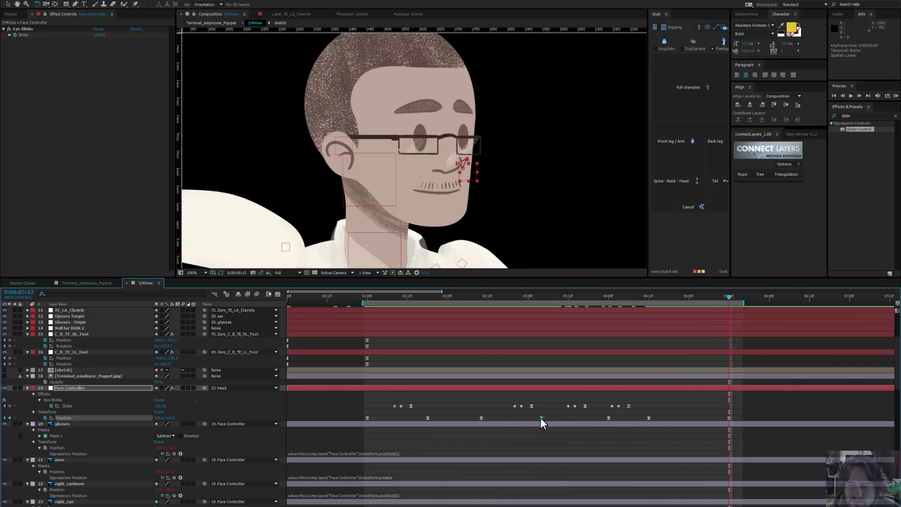
click(649, 418)
key(ctrl+c)
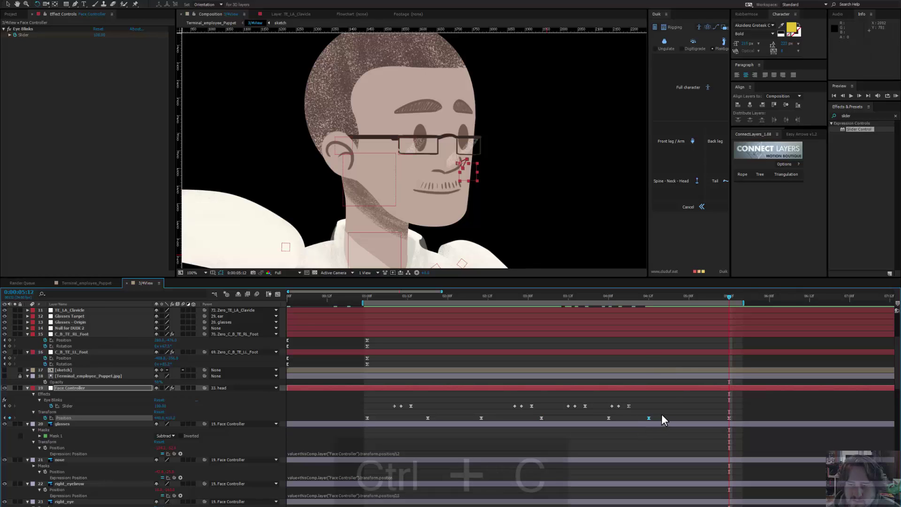
click(689, 298)
key(ctrl+v)
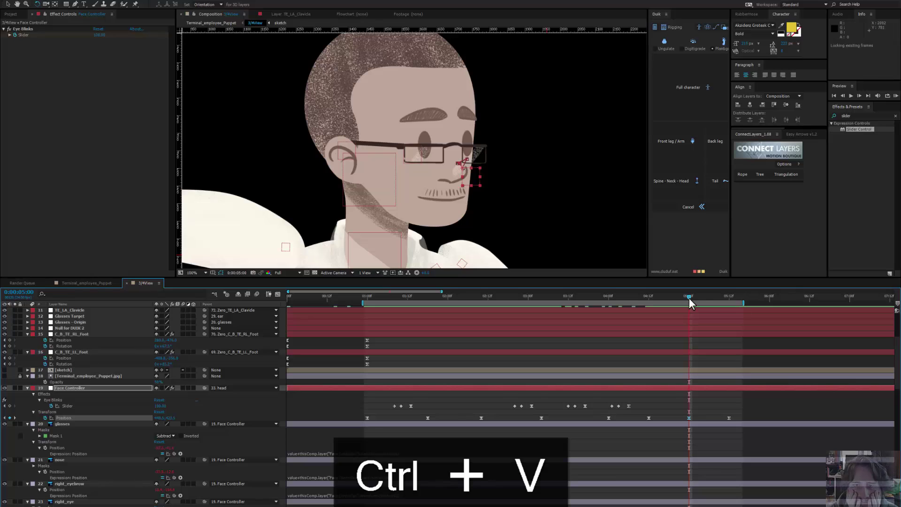
key(space)
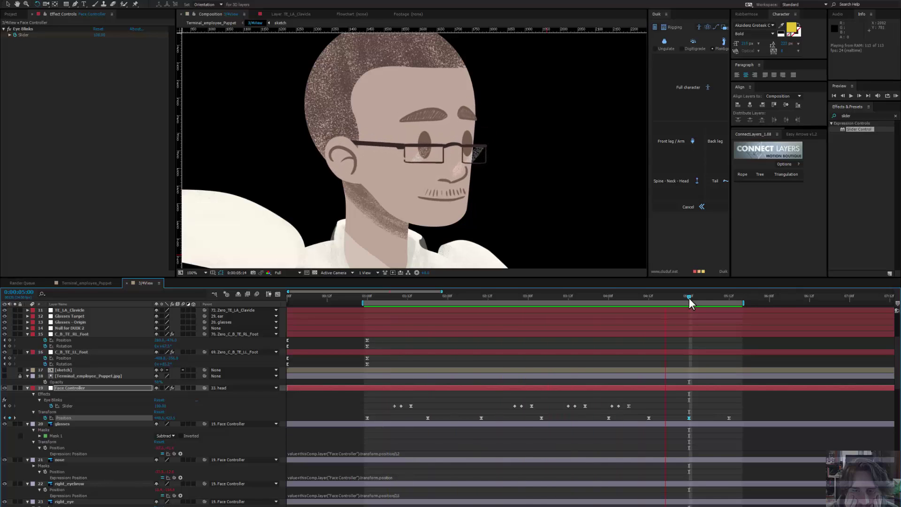
key(space)
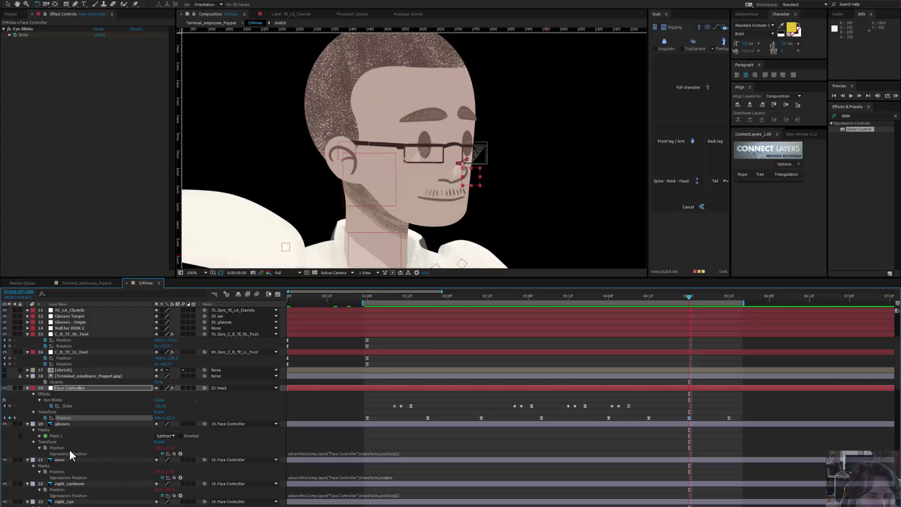
Step: Move the glasses layer below the nose layer and reshape the nose mask with curved edges narrowing toward the glasses bridge
drag(61, 424, 64, 473)
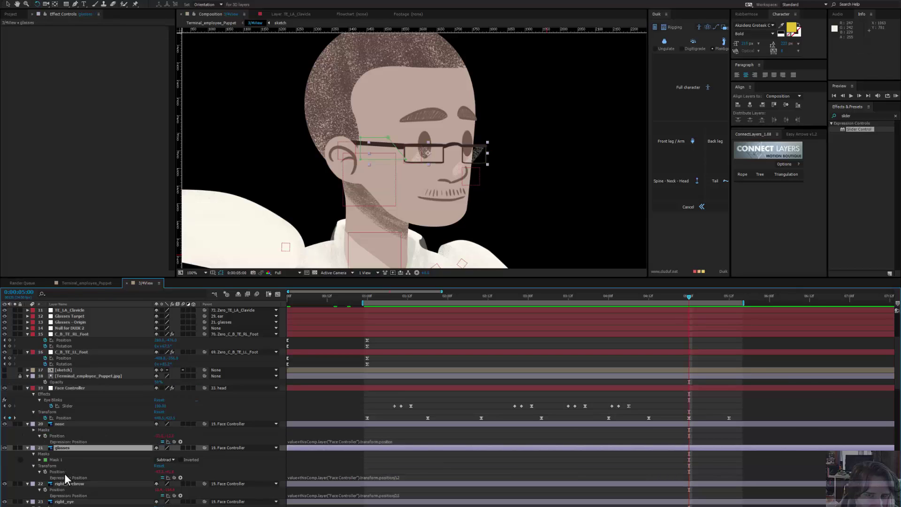
click(462, 173)
scroll(448, 151, up, 2)
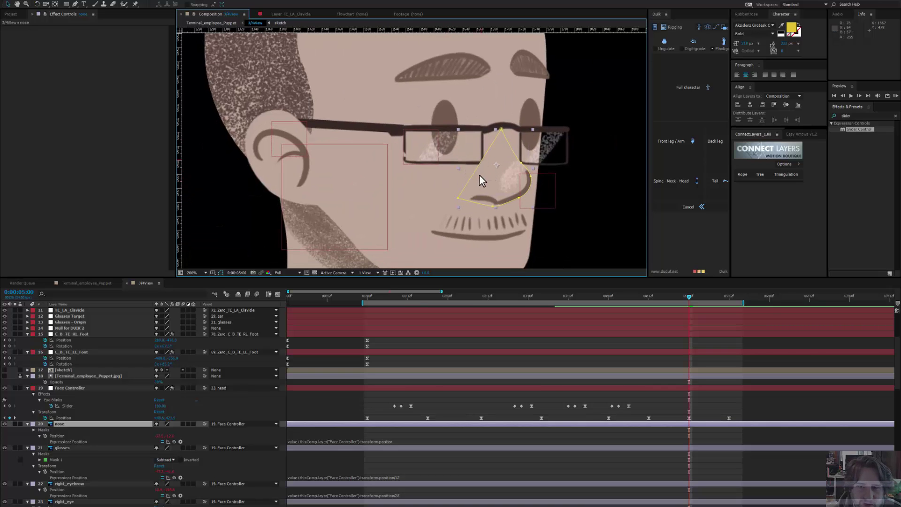
key(u)
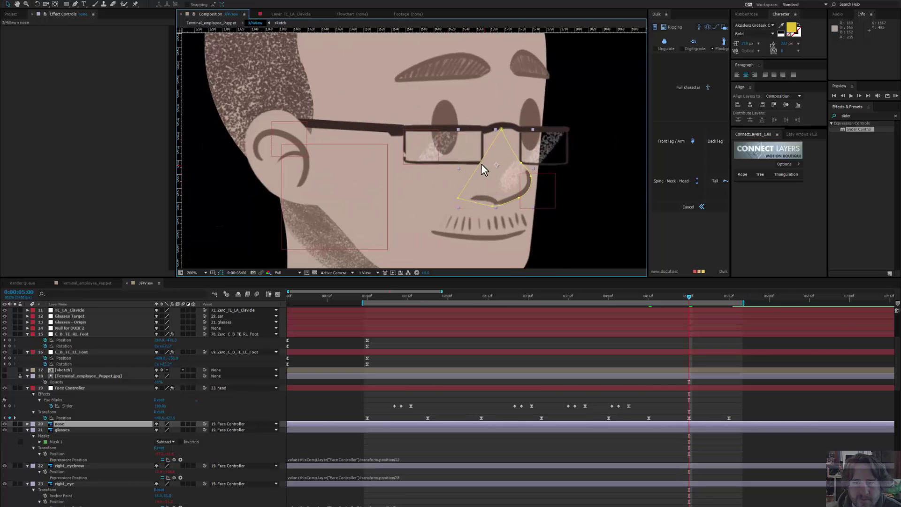
key(g)
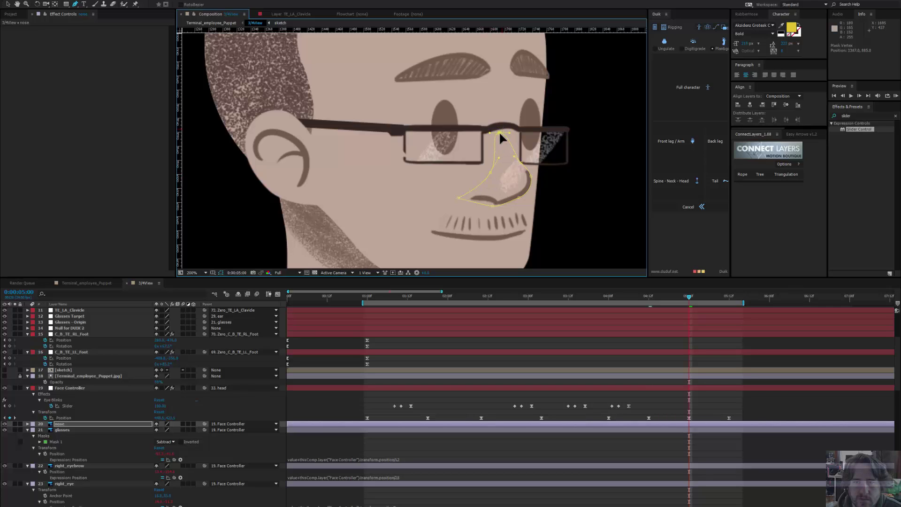
key(v)
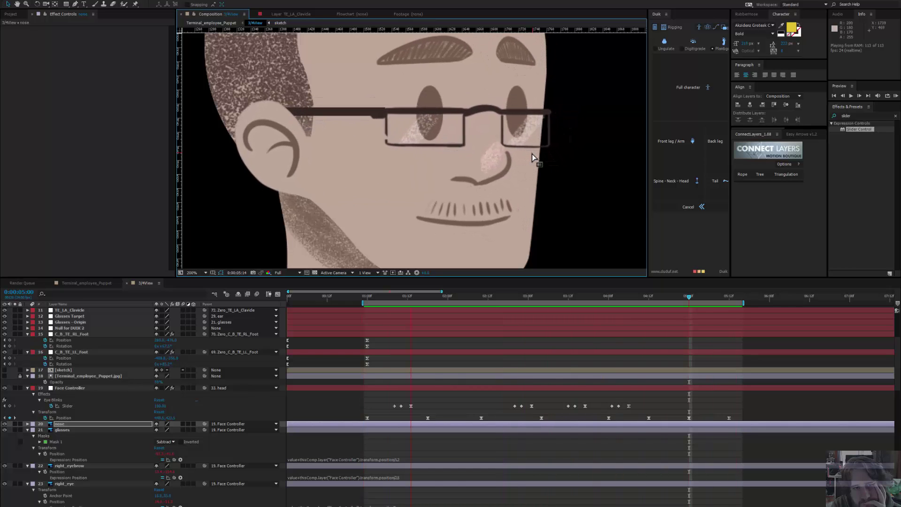
key(space)
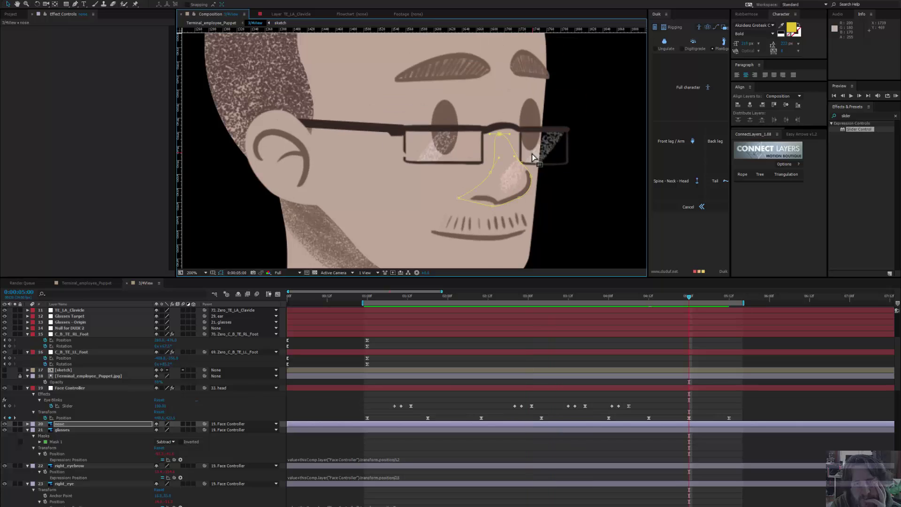
Step: Nudge the Glasses Target and Glasses - Origin nulls slightly down at 0:00:01:00 and preview the rope in motion
click(568, 143)
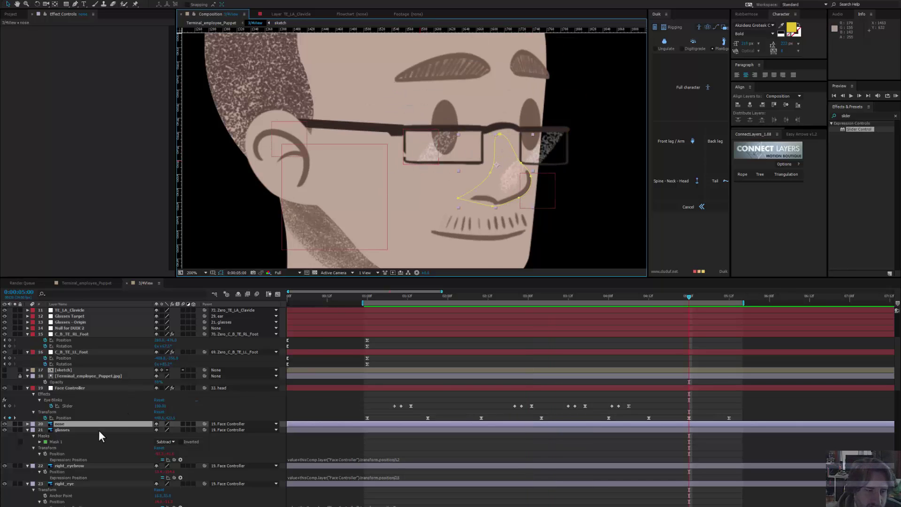
click(55, 442)
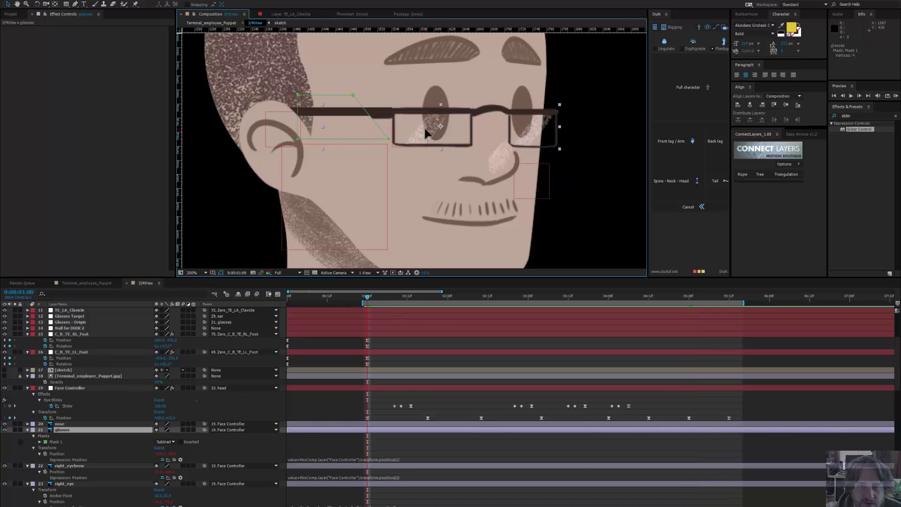
click(291, 129)
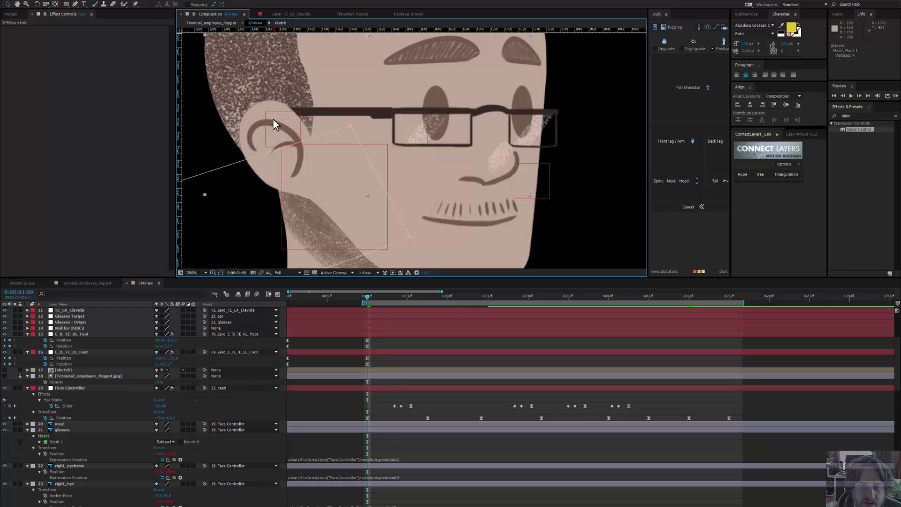
click(77, 317)
shift+click(87, 322)
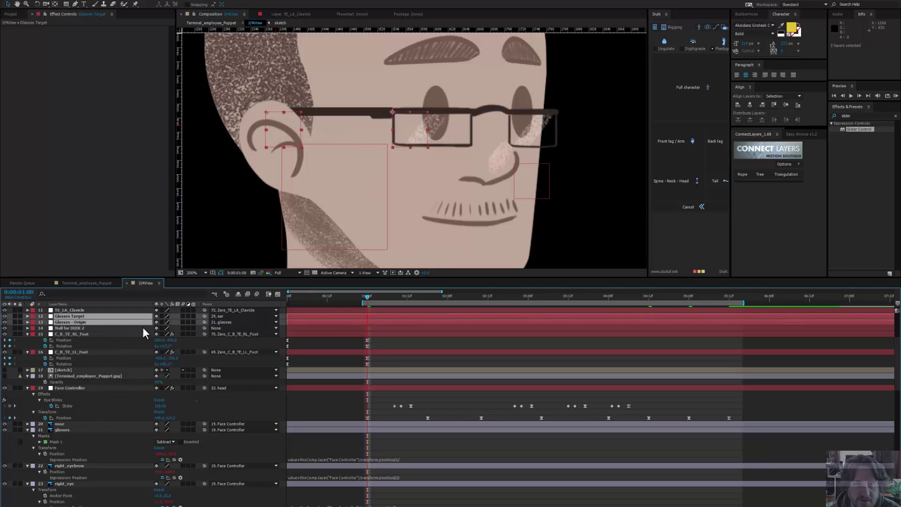
key(Down)
key(Down)
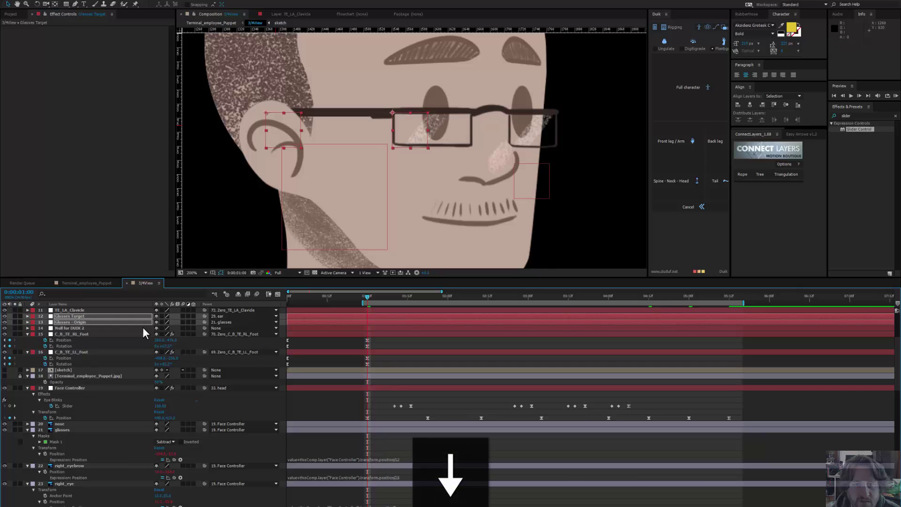
drag(465, 206, 428, 227)
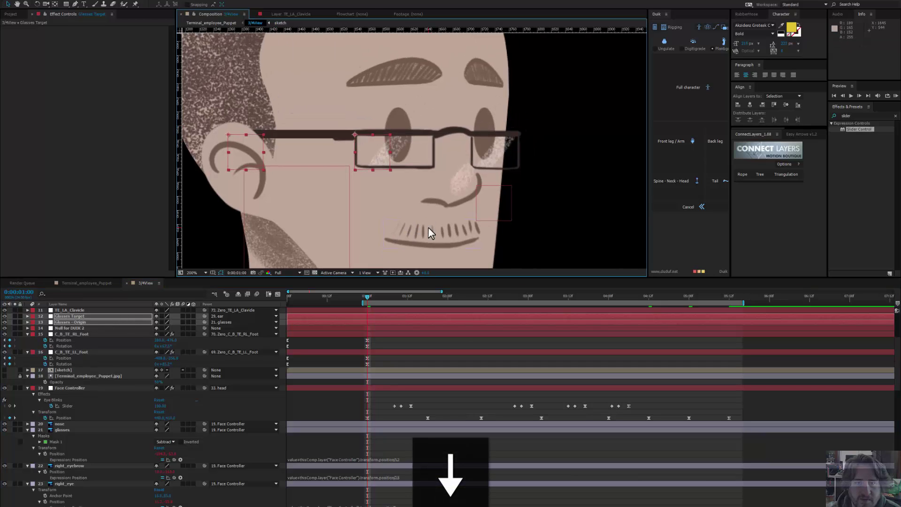
scroll(429, 223, down, 1)
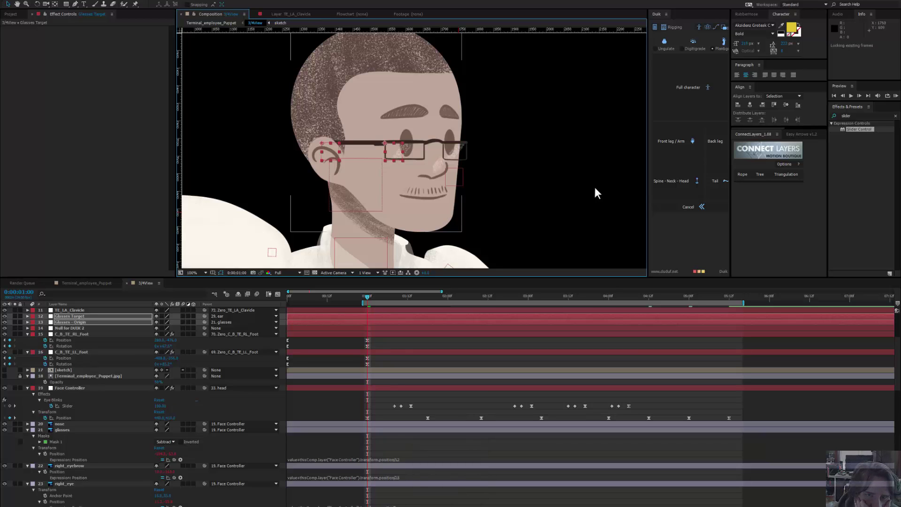
key(space)
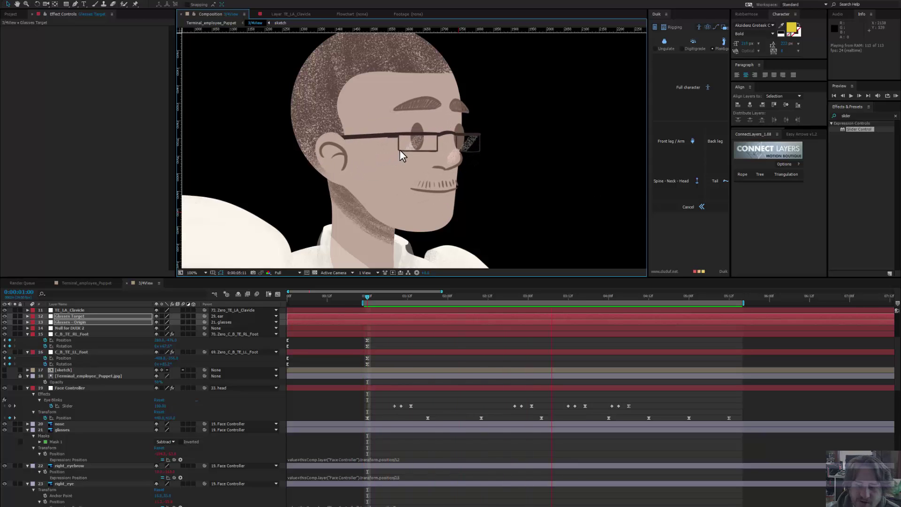
key(space)
Step: Straighten the slanted edge of the glasses mask along the near lens frame to cut away the painted arm's leftover stub
scroll(399, 157, up, 1)
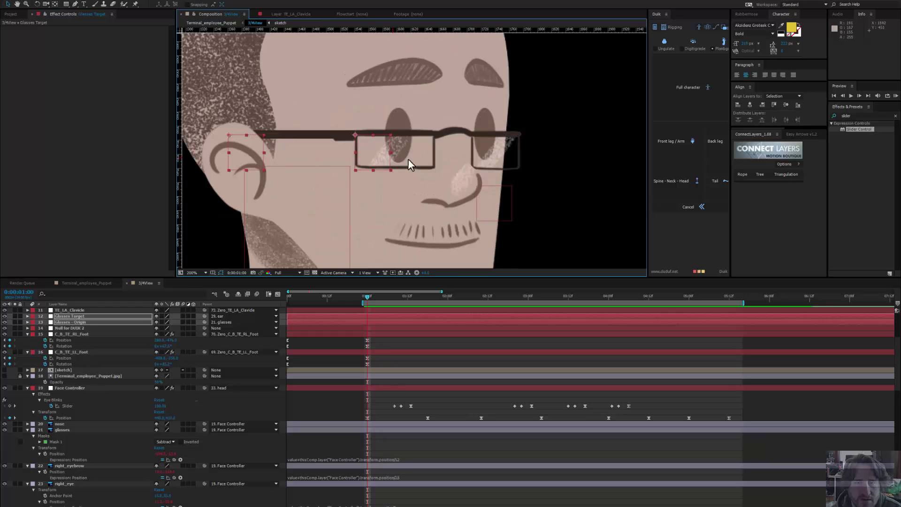
click(424, 150)
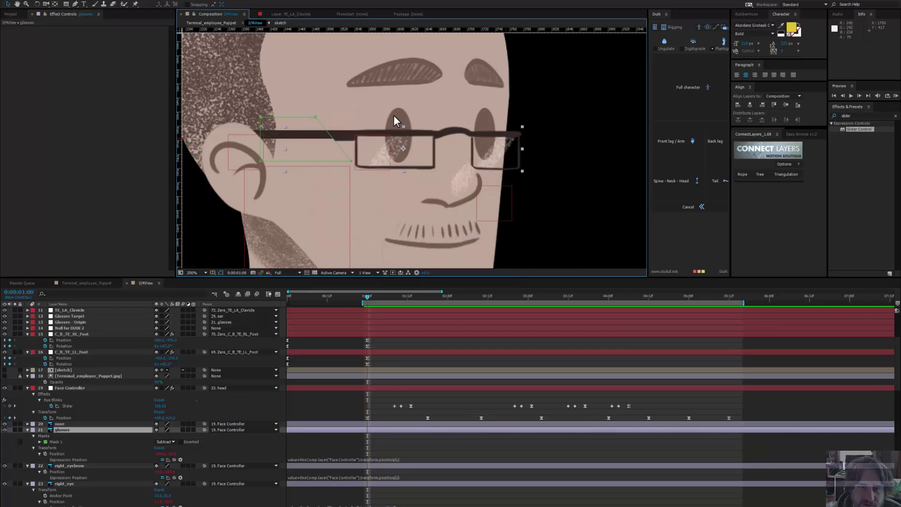
drag(316, 117, 353, 114)
drag(352, 161, 355, 167)
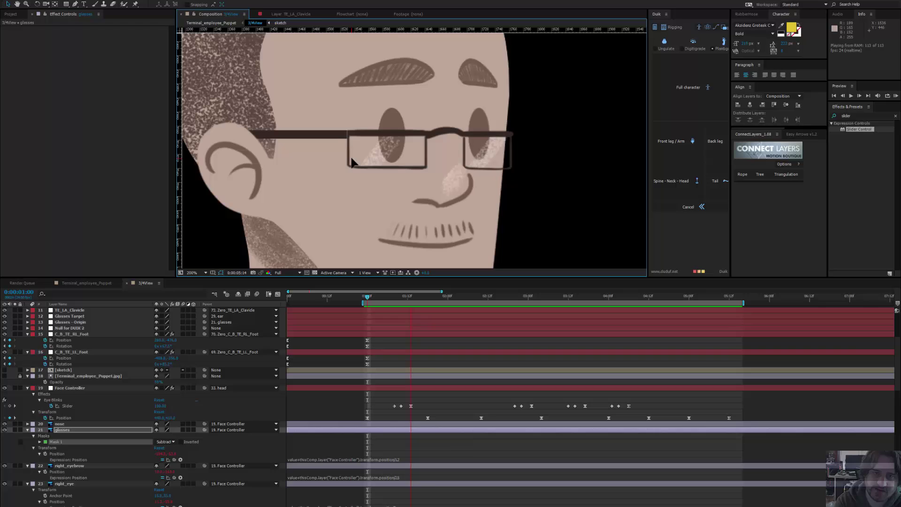
key(space)
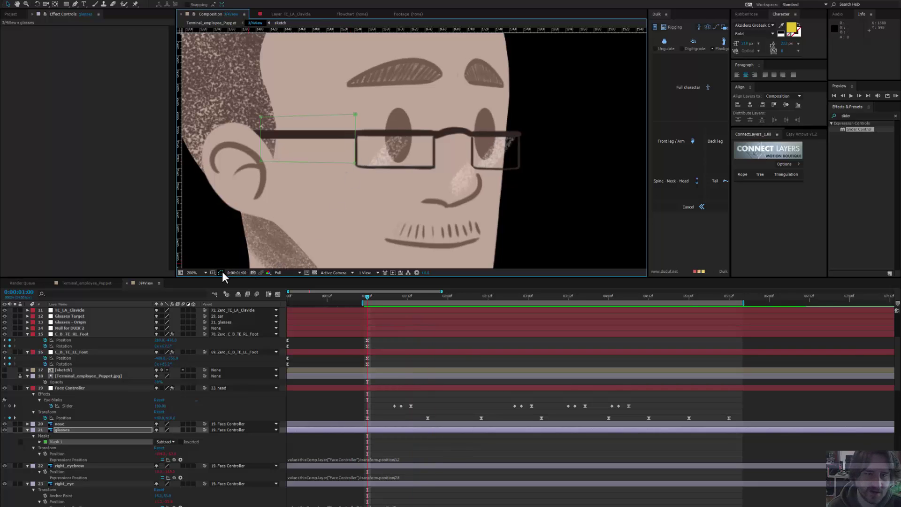
Step: Try a different Mask Expansion value on the glasses layer's Mask 1 and check the seam beside the near lens frame
key(period)
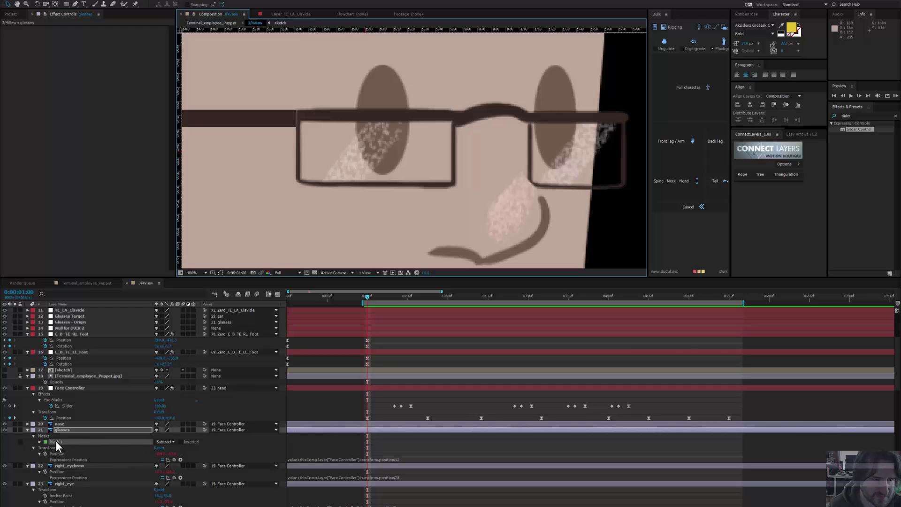
key(ctrl+t)
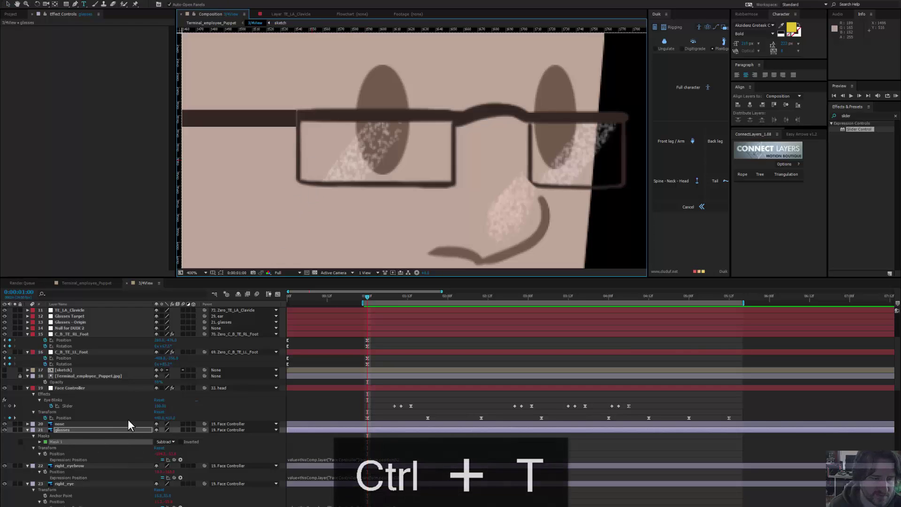
click(39, 442)
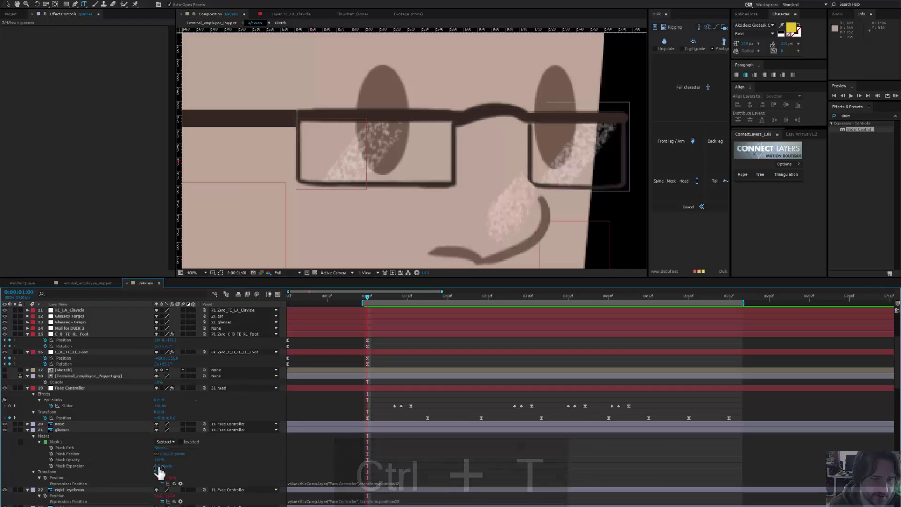
click(161, 466)
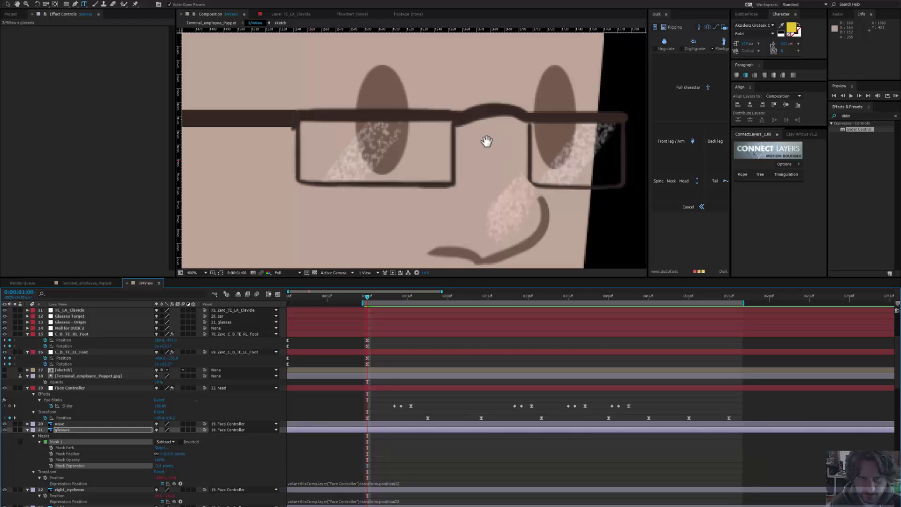
drag(485, 141, 472, 155)
key(comma)
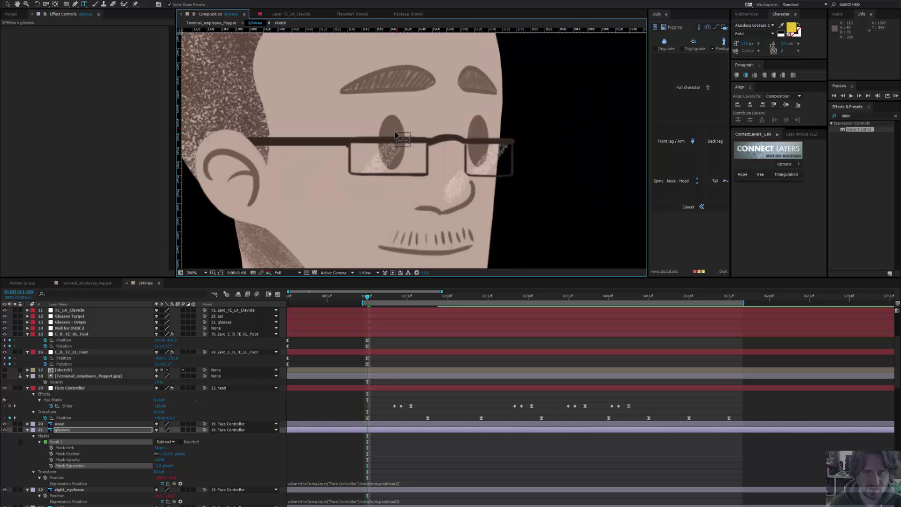
key(comma)
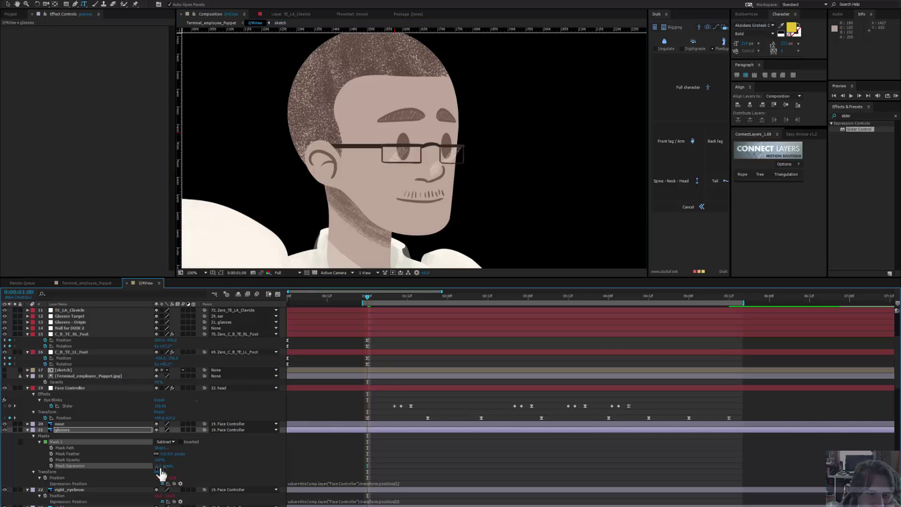
Step: Set Mask 1's expansion on the glasses layer back to 0 pixels and give the mask a very slight feather
click(160, 465)
text(0.5)
key(Return)
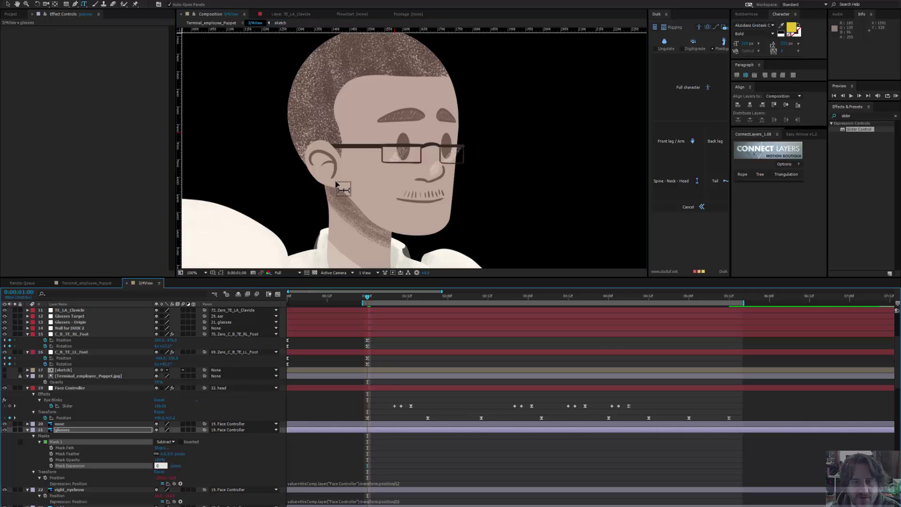
key(period)
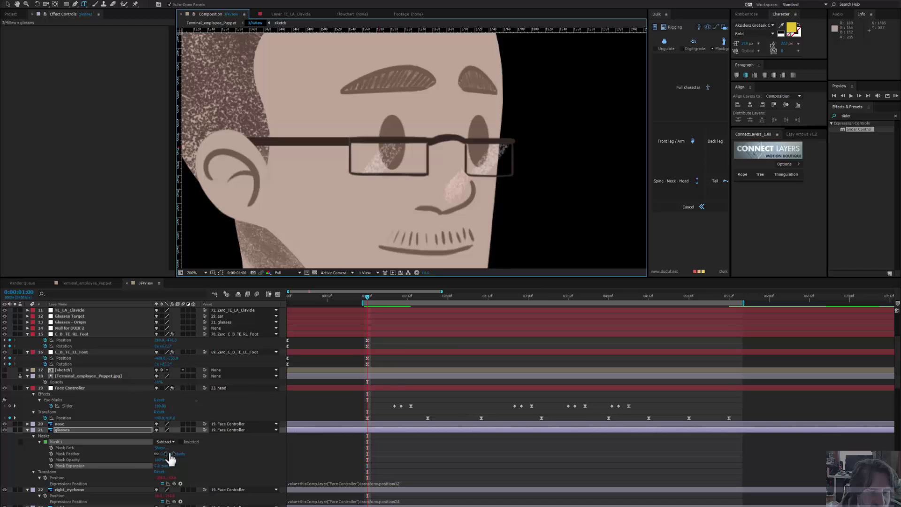
key(Return)
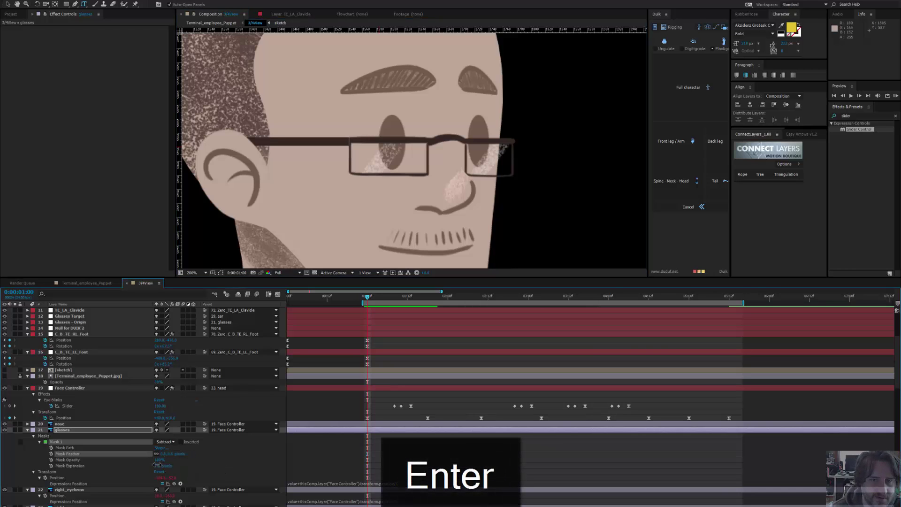
drag(156, 465, 155, 465)
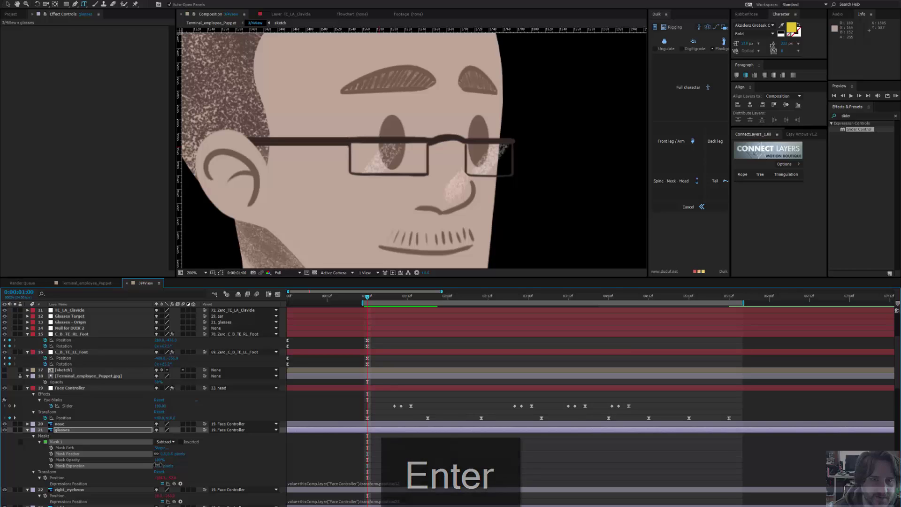
click(156, 465)
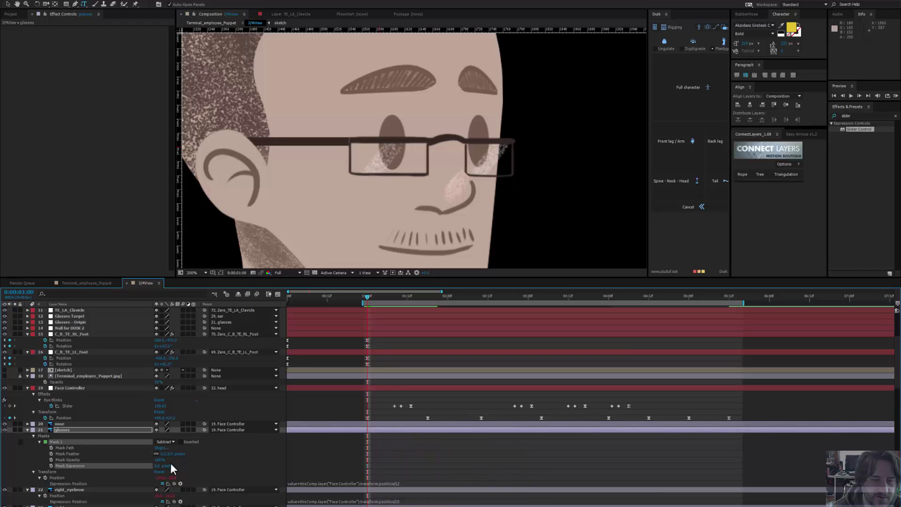
click(172, 453)
key(Return)
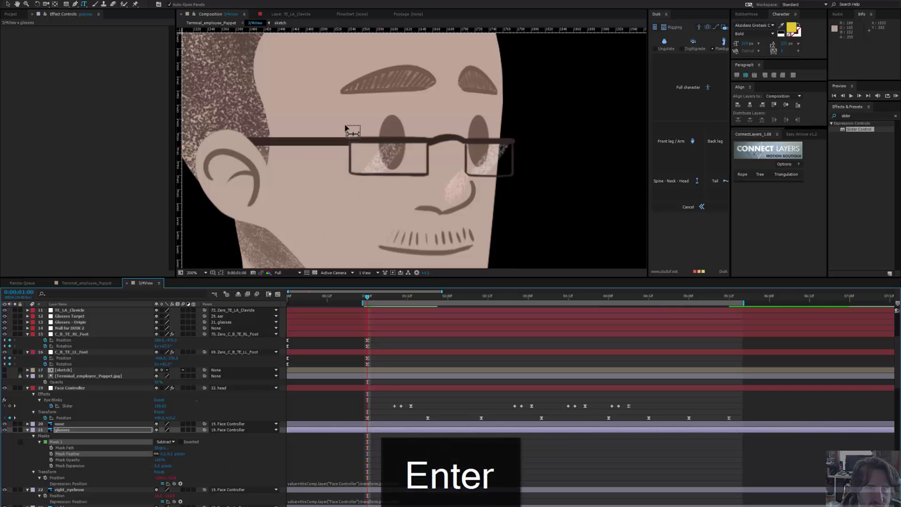
Step: Shift the glasses mask's upper lens-side vertex slightly toward the ear, and nudge the Glasses - Origin null slightly down
key(period)
drag(339, 165, 401, 190)
key(v)
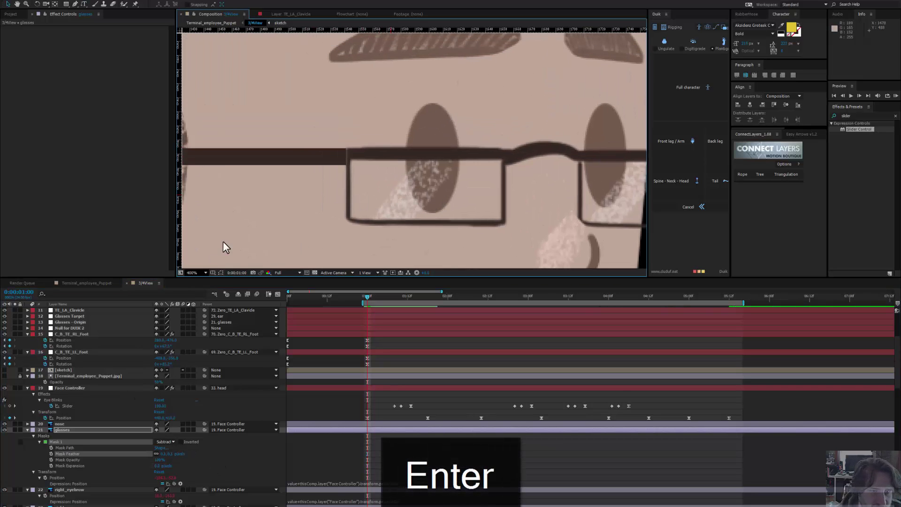
click(220, 273)
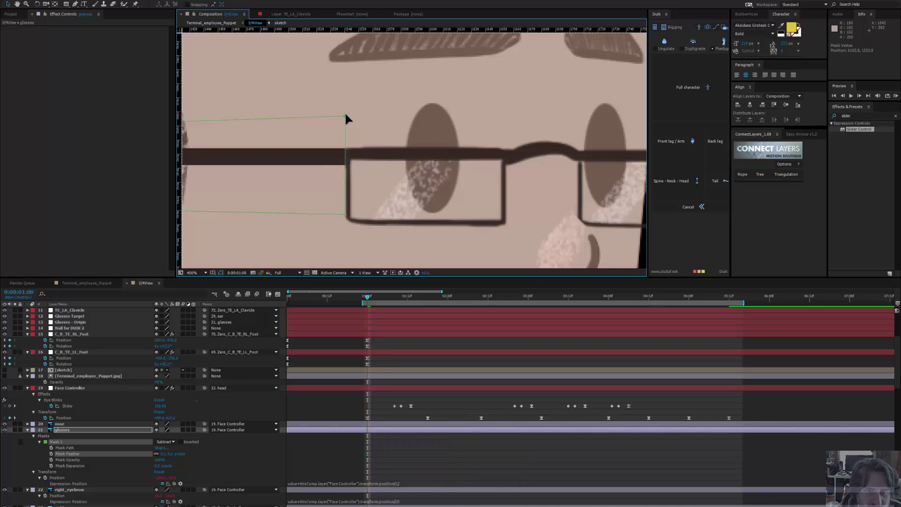
drag(346, 115, 343, 115)
drag(340, 115, 338, 115)
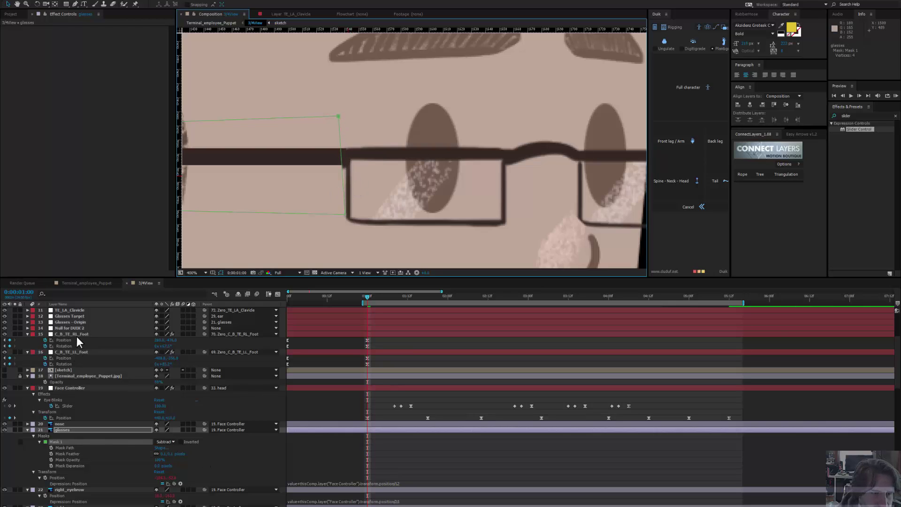
click(79, 322)
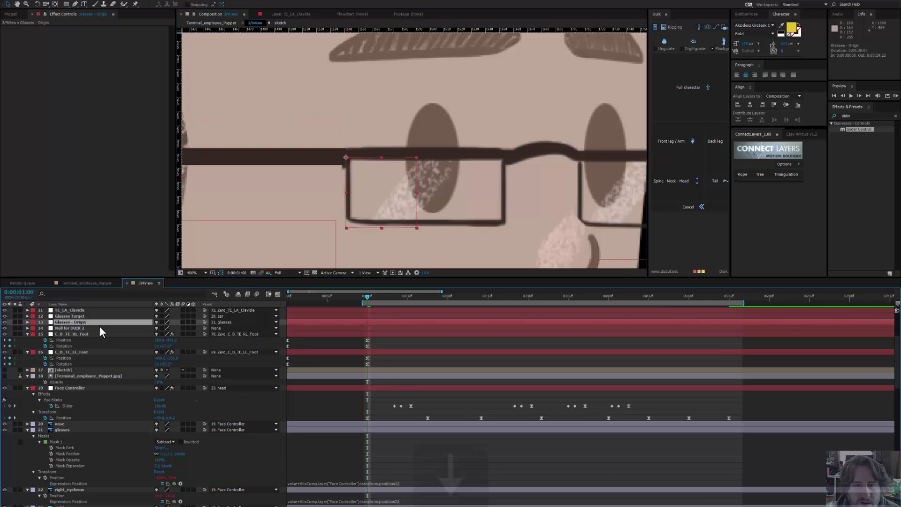
key(Return)
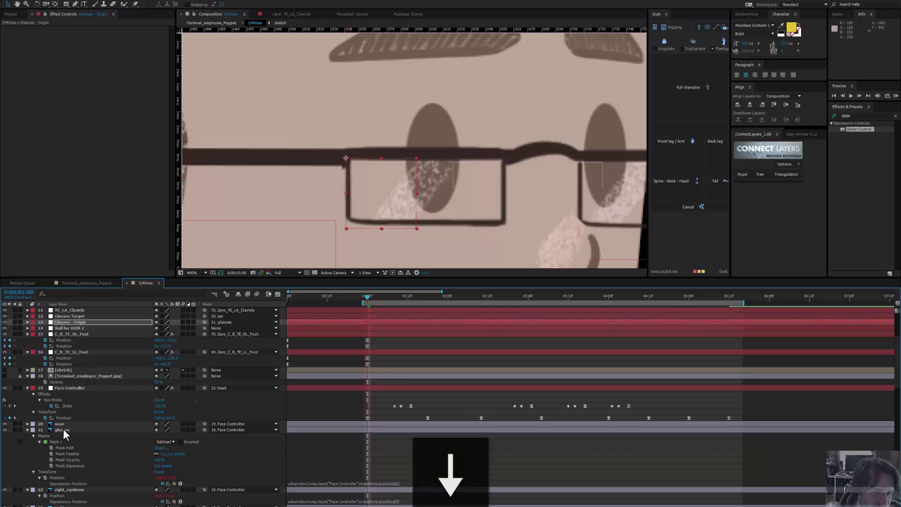
Step: Add a vertex on the glasses mask's slanted edge and pull it to the near lens frame just below the arm
click(55, 441)
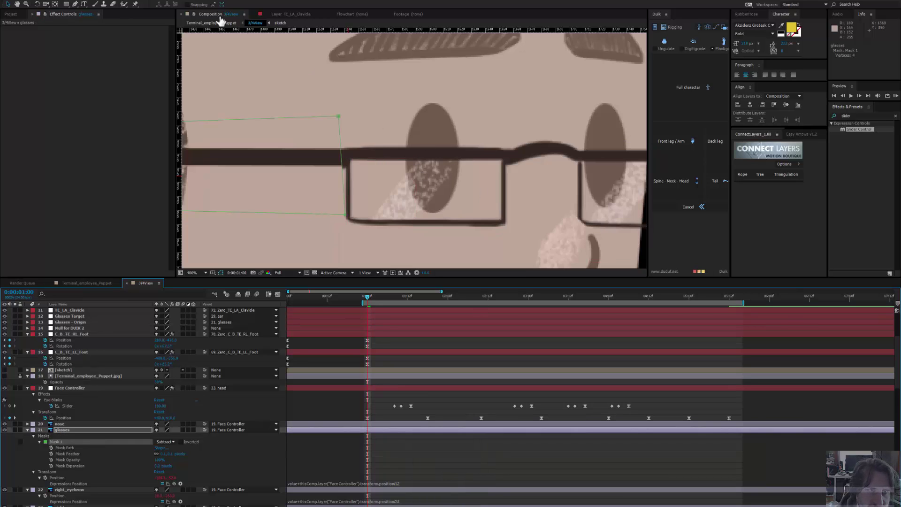
click(75, 5)
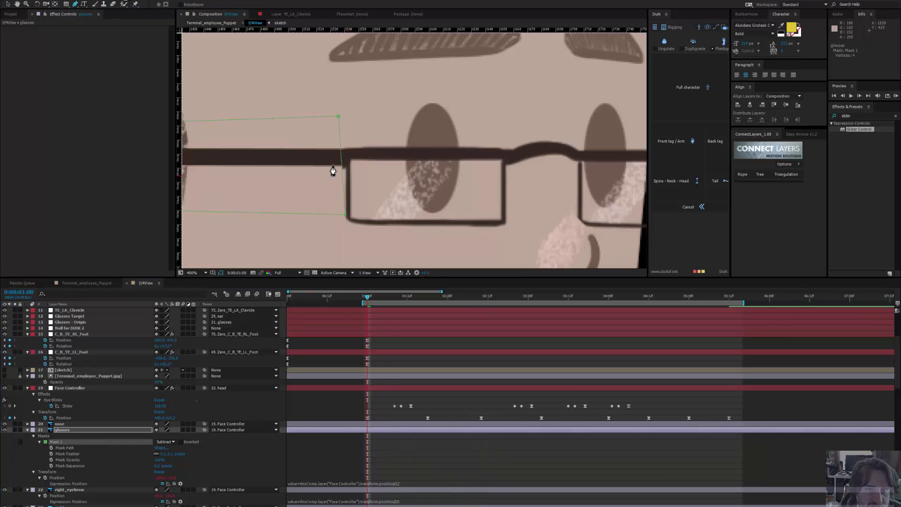
click(341, 161)
drag(341, 161, 345, 171)
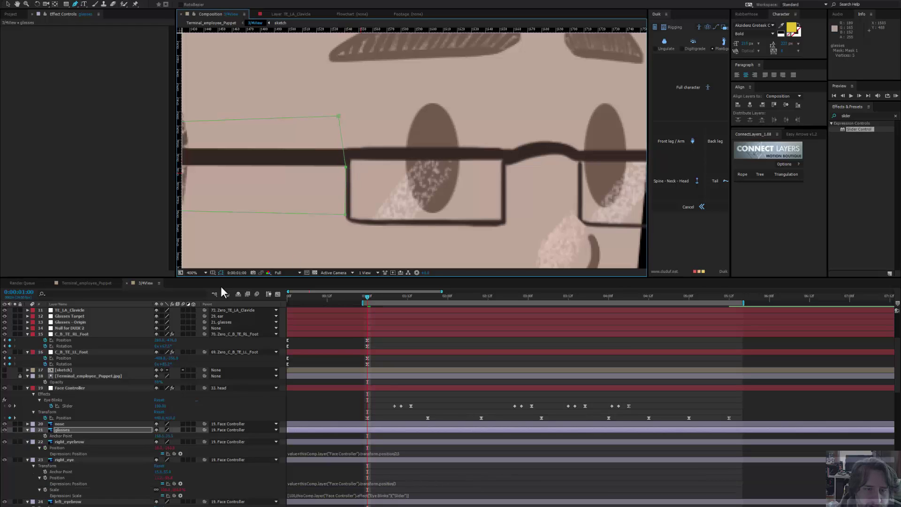
click(221, 272)
Step: Preview the face animation with the whole head in view to check the join between glasses and arm
scroll(369, 172, down, 2)
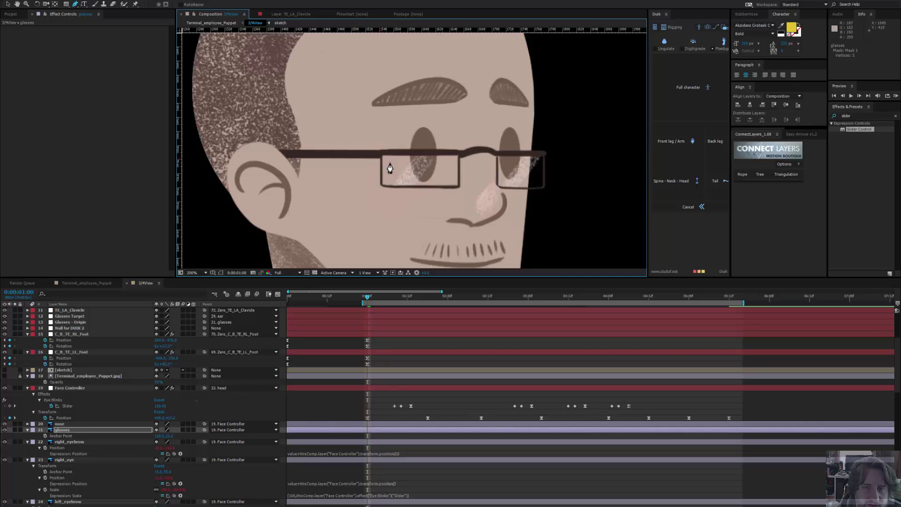
drag(430, 182, 361, 182)
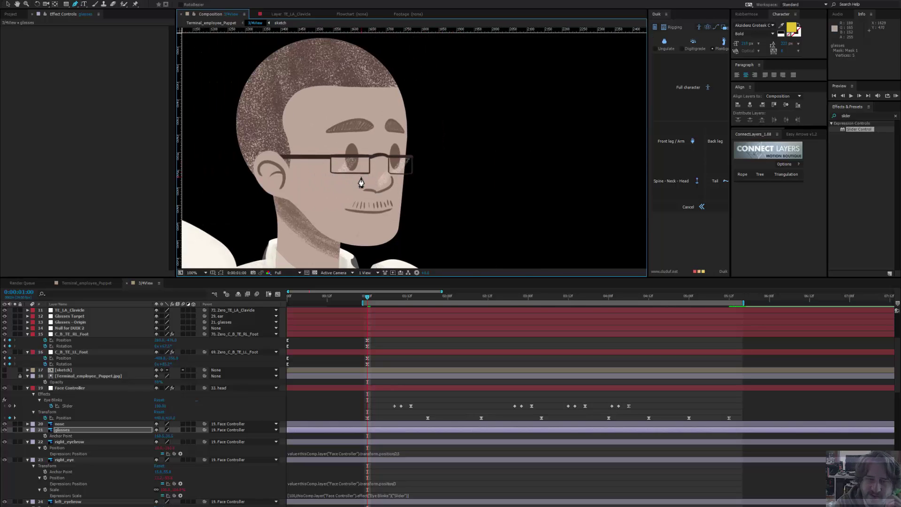
key(space)
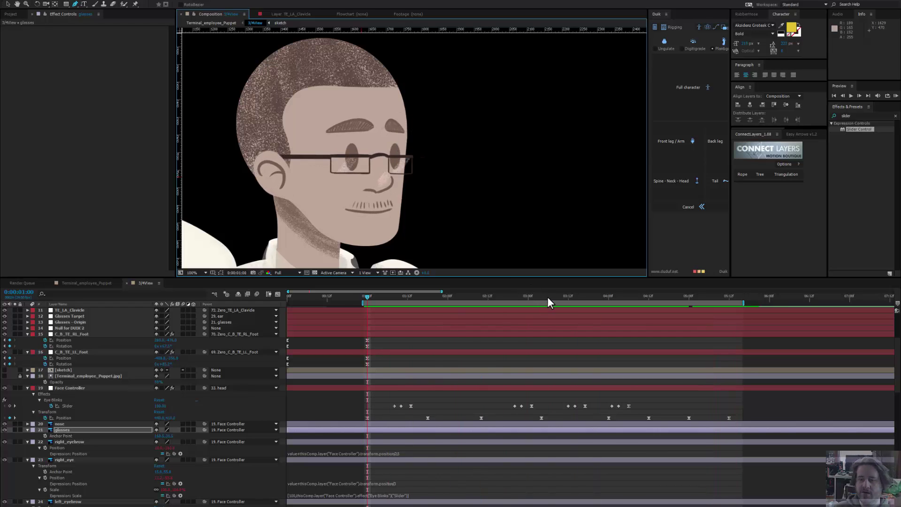
Step: Select the C_head controller at 0:00:03:04 and enable keyframing on its Rotation property
mouse_move(545, 297)
mouse_down()
mouse_move(508, 301)
mouse_move(539, 302)
mouse_up()
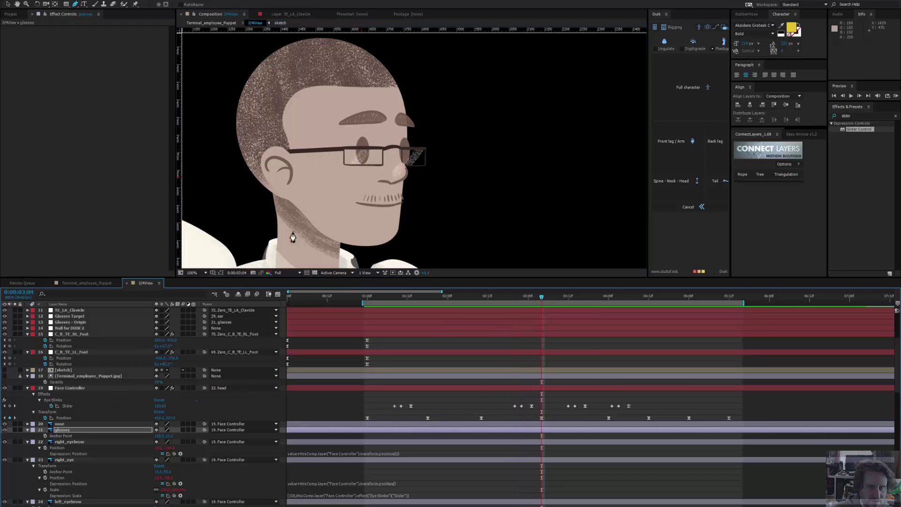
drag(371, 221, 359, 199)
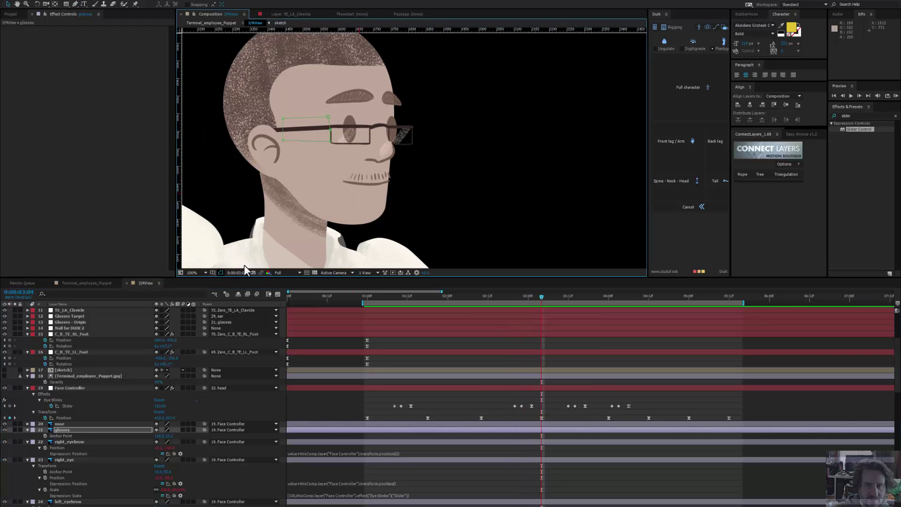
key(comma)
key(comma)
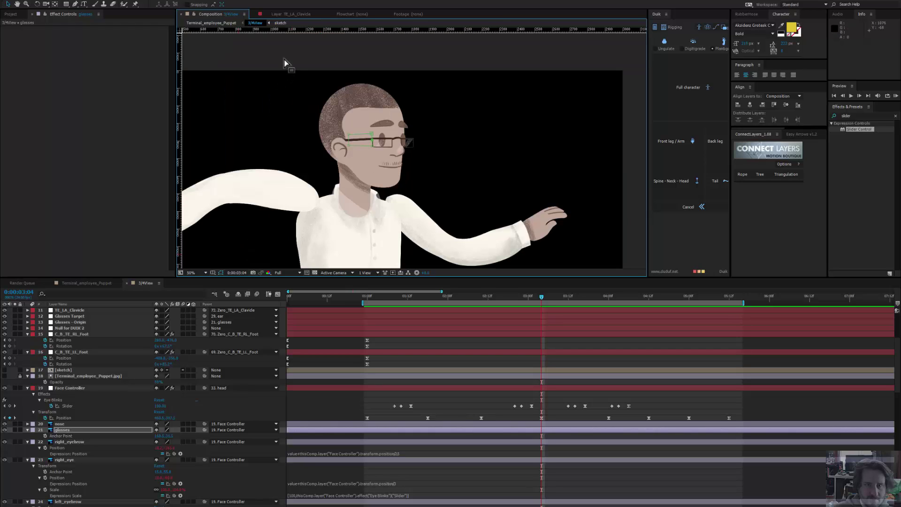
click(362, 170)
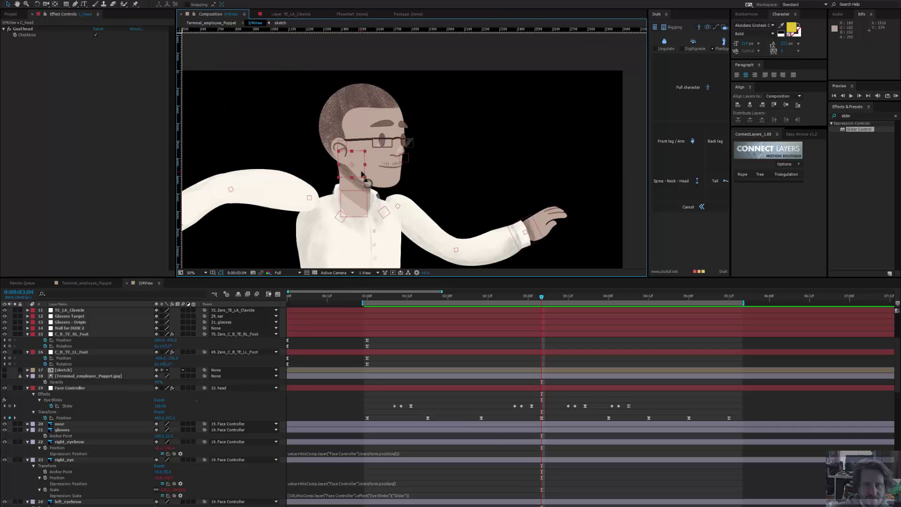
key(w)
scroll(418, 339, up, 5)
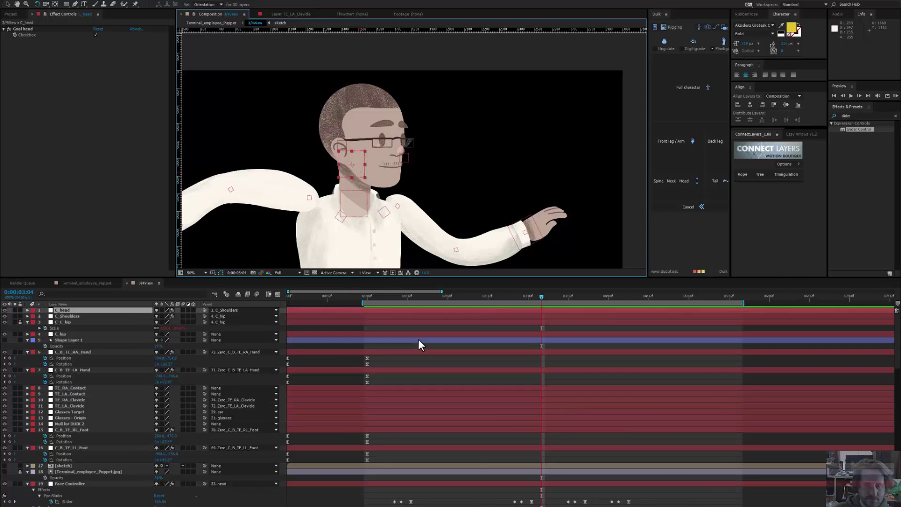
key(r)
click(45, 316)
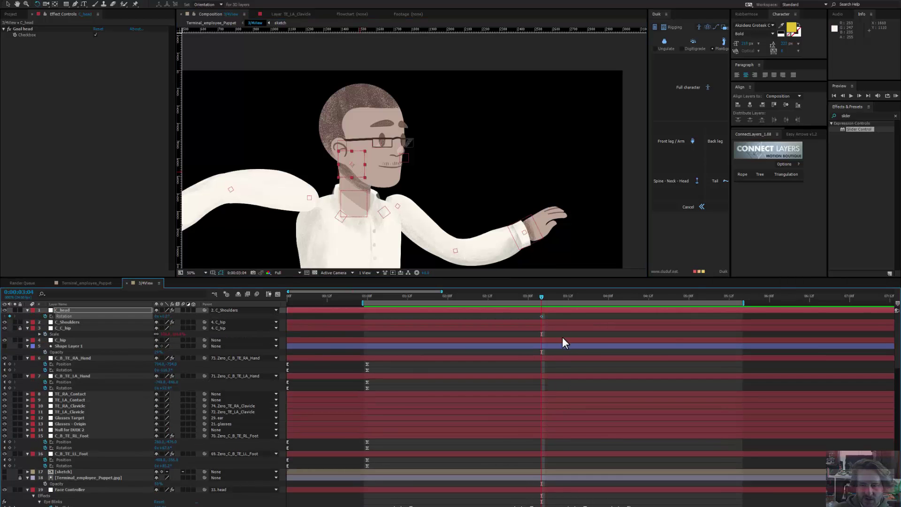
Step: Add a C_head Rotation keyframe at the Face Controller's third Position keyframe, and rotate the head to -8.6° at 0:00:03:04
drag(506, 301, 480, 301)
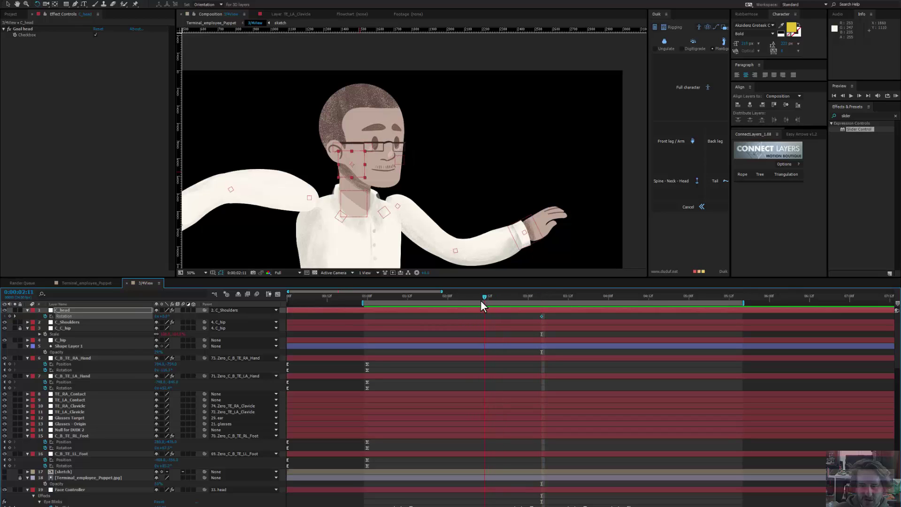
click(14, 317)
drag(363, 172, 369, 181)
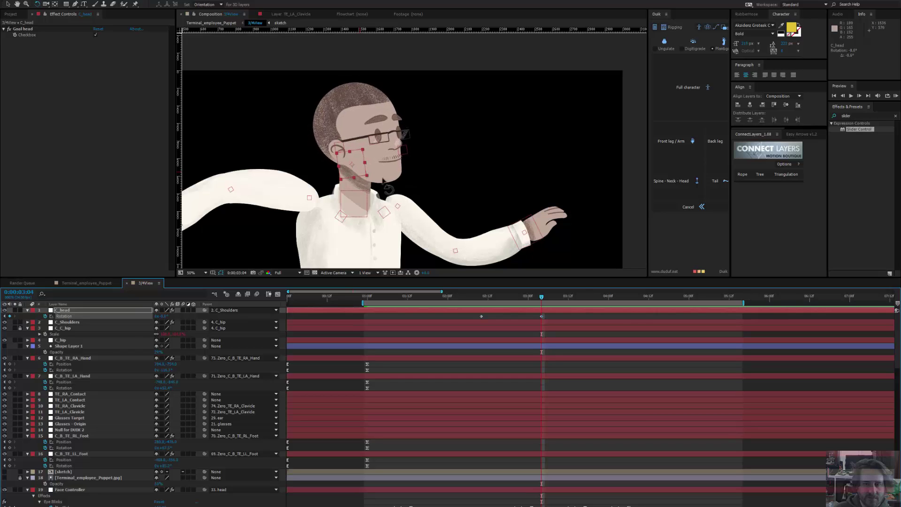
Step: Add a C_head Rotation keyframe holding the tilt at 0:00:04:00, and rotate the head to 6.5° at 0:00:04:12
drag(539, 295, 608, 333)
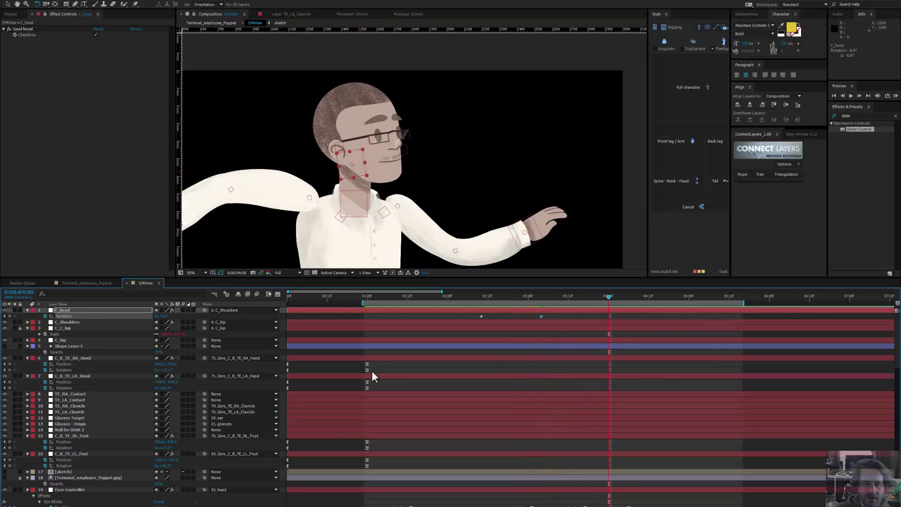
click(655, 297)
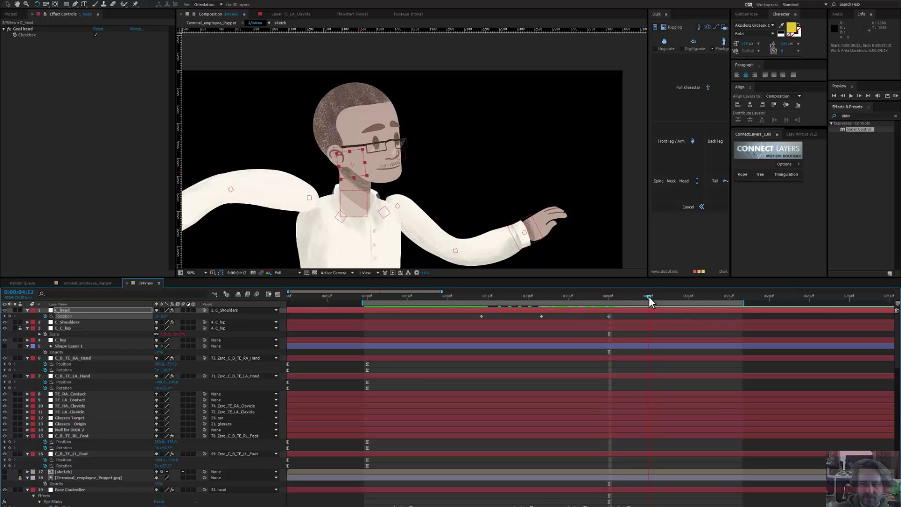
mouse_move(358, 153)
mouse_down()
mouse_move(361, 170)
mouse_move(362, 162)
mouse_up()
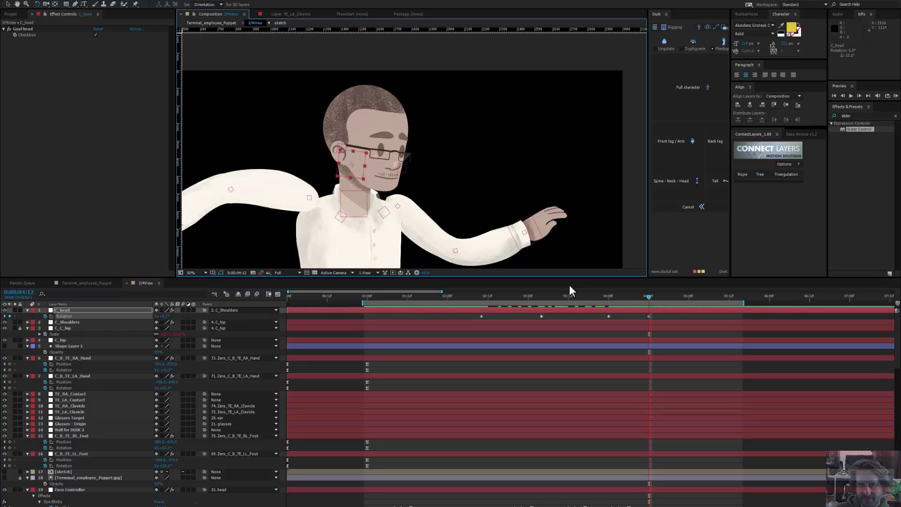
scroll(397, 209, up, 3)
scroll(412, 191, down, 1)
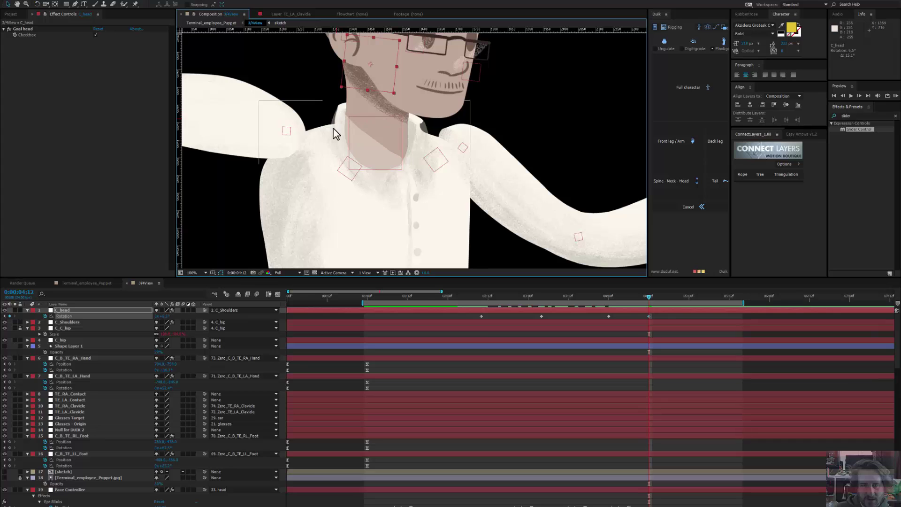
Step: Apply Easy Ease to all four C_head Rotation keyframes and preview the head motion
scroll(569, 257, down, 3)
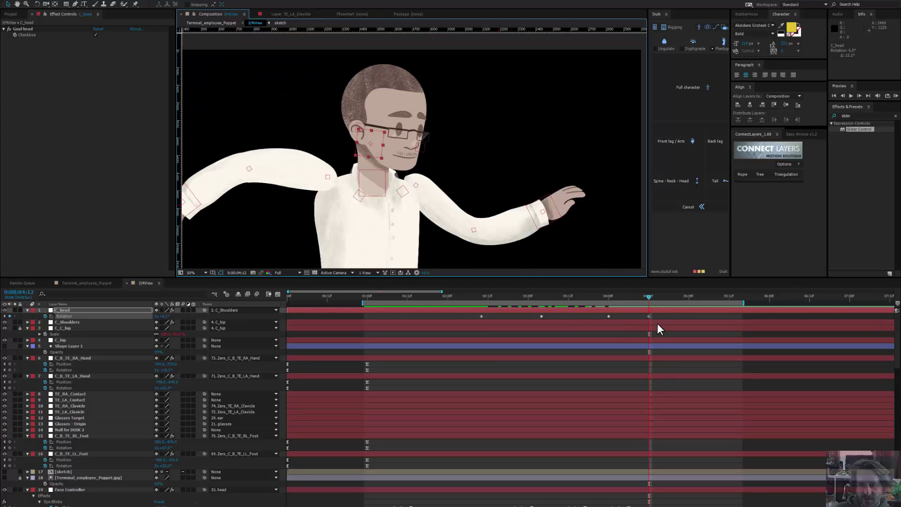
drag(649, 316, 468, 320)
key(F9)
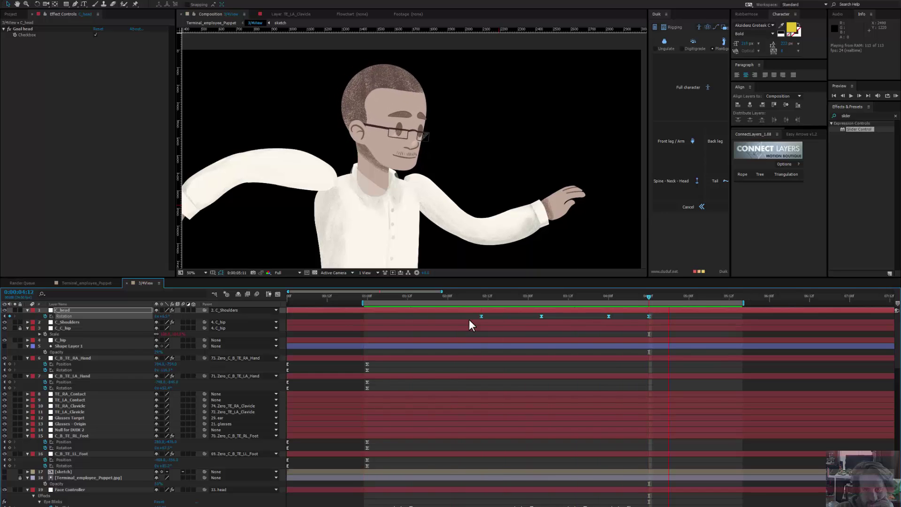
key(space)
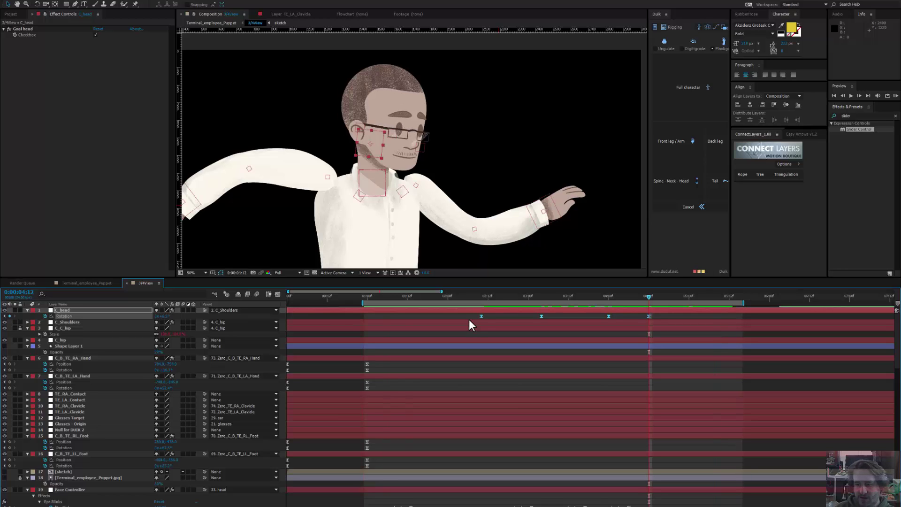
Step: Set C_head's Rotation to 0° at 0:00:05:00 and move that new keyframe to 0:00:05:12
click(686, 297)
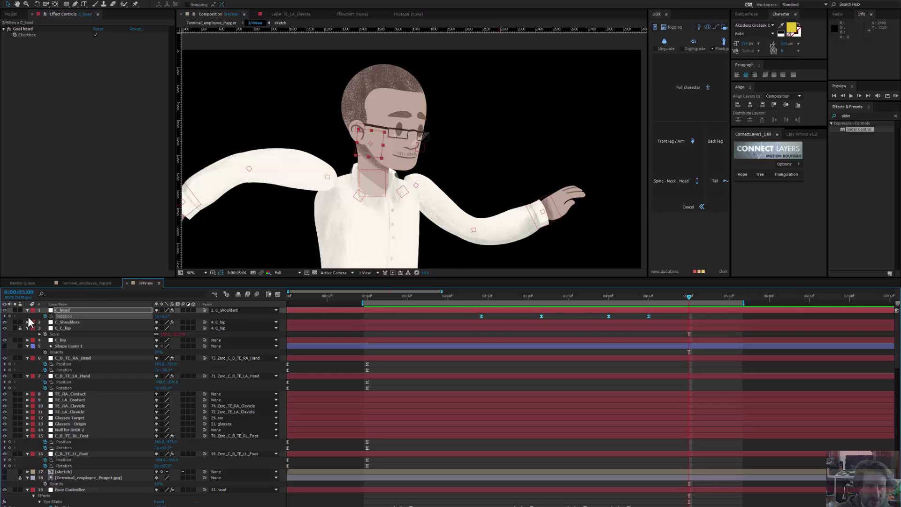
key(F2)
text(0)
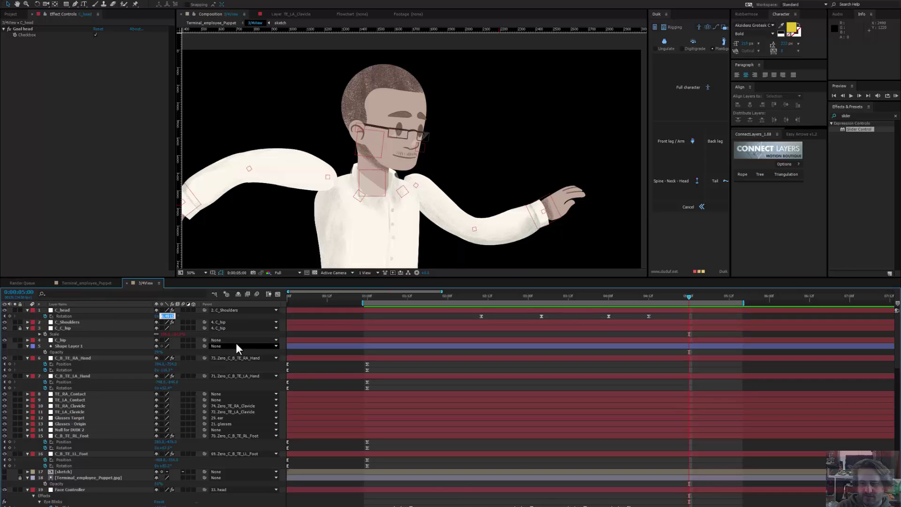
key(Return)
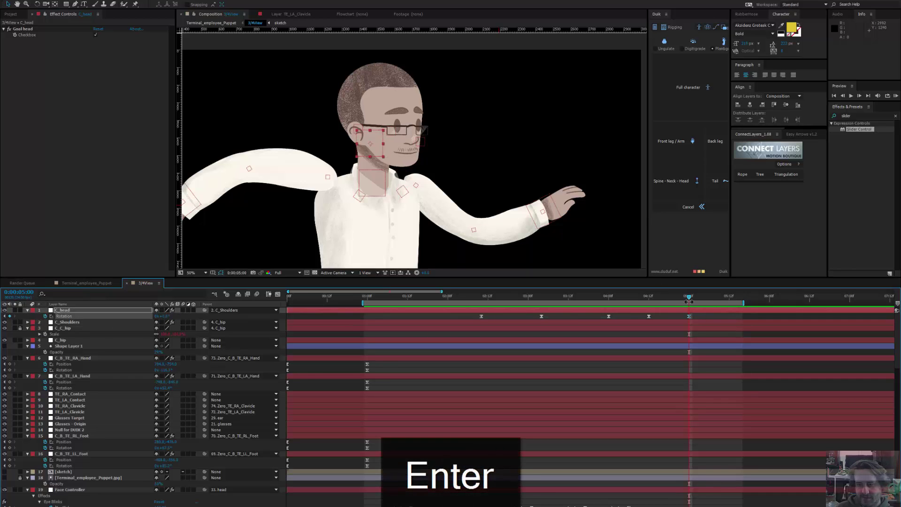
drag(685, 297, 723, 322)
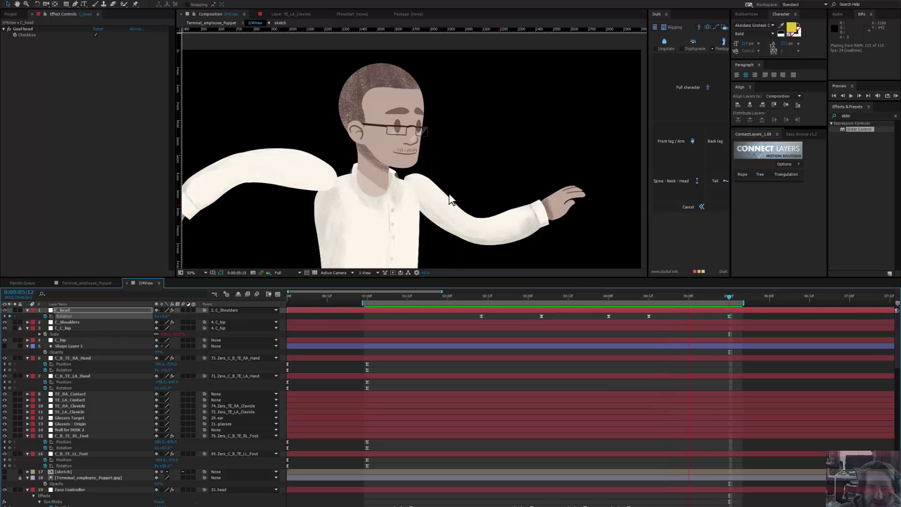
Step: Copy the C_head Rotation keyframe from 0:00:04:12 to 0:00:05:00 and preview the head animation
click(690, 296)
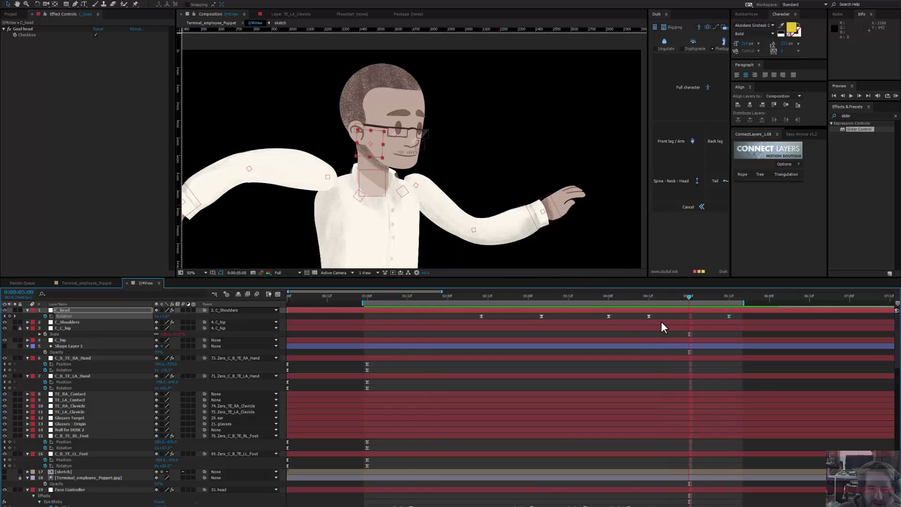
key(ctrl+c)
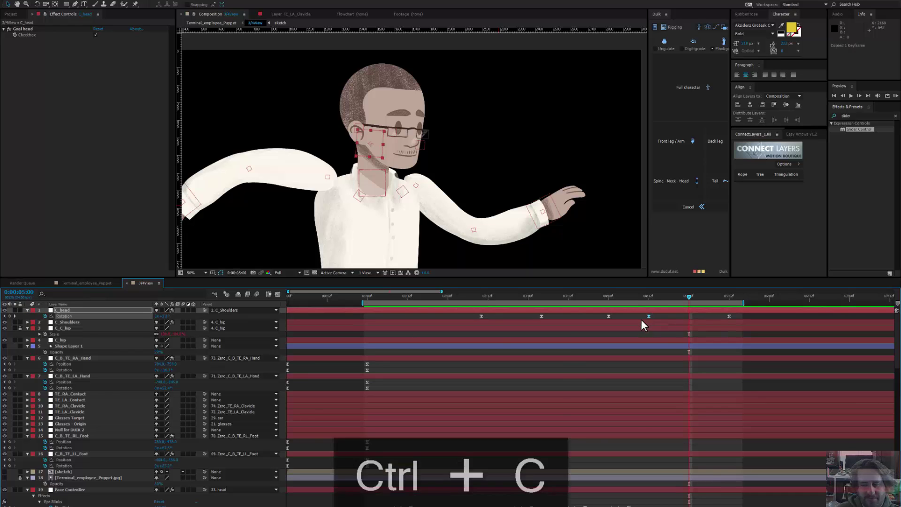
key(ctrl+v)
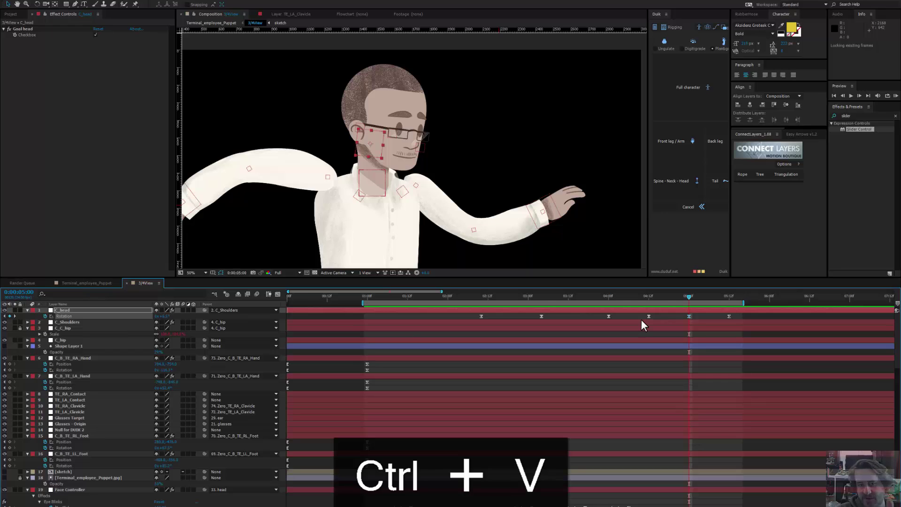
key(space)
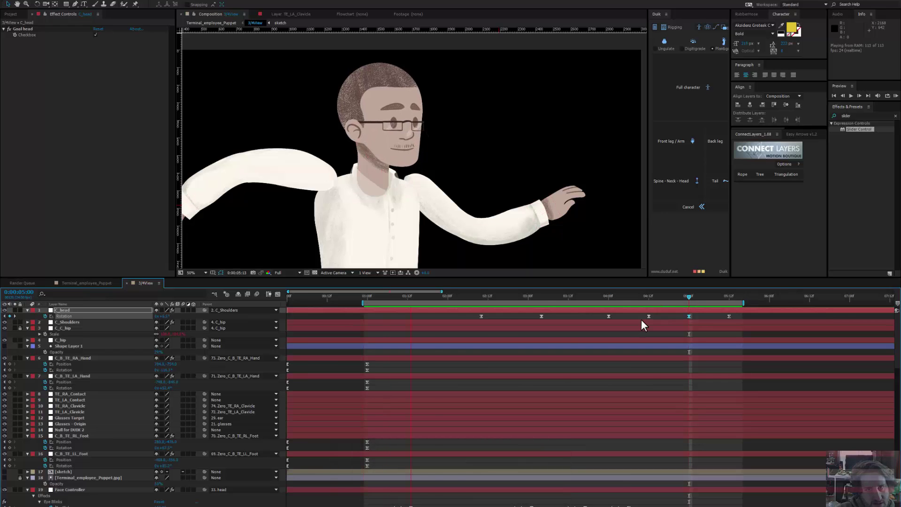
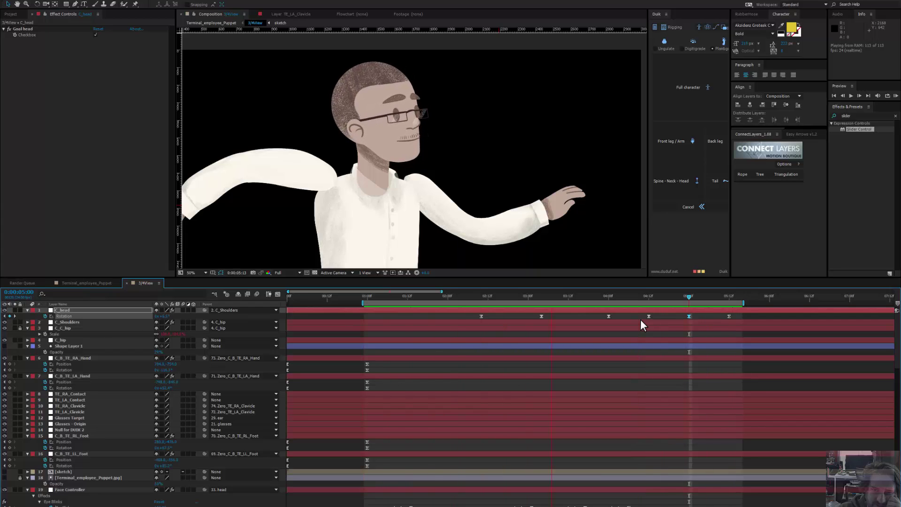
key(space)
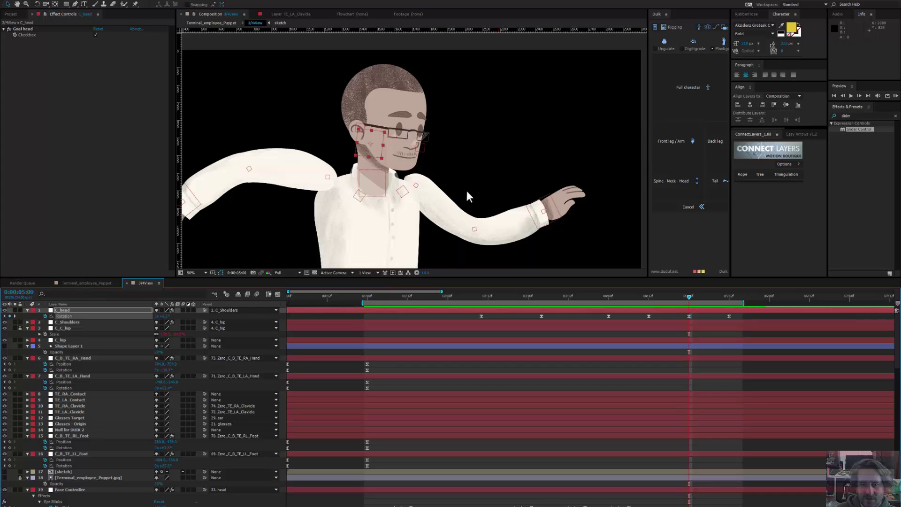
Step: Bring the whole character into view and hide all shy layers in the 3/4View composition's layer list
scroll(466, 188, down, 2)
scroll(53, 488, down, 3)
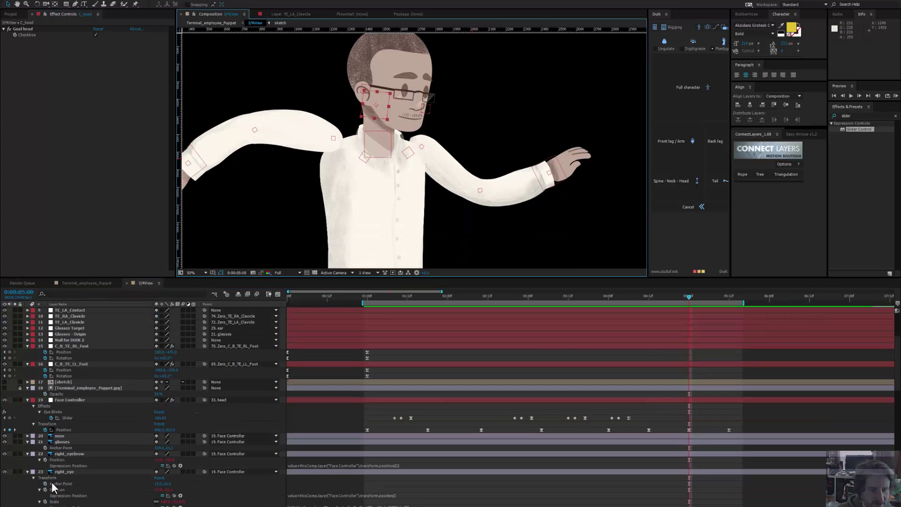
scroll(379, 248, down, 2)
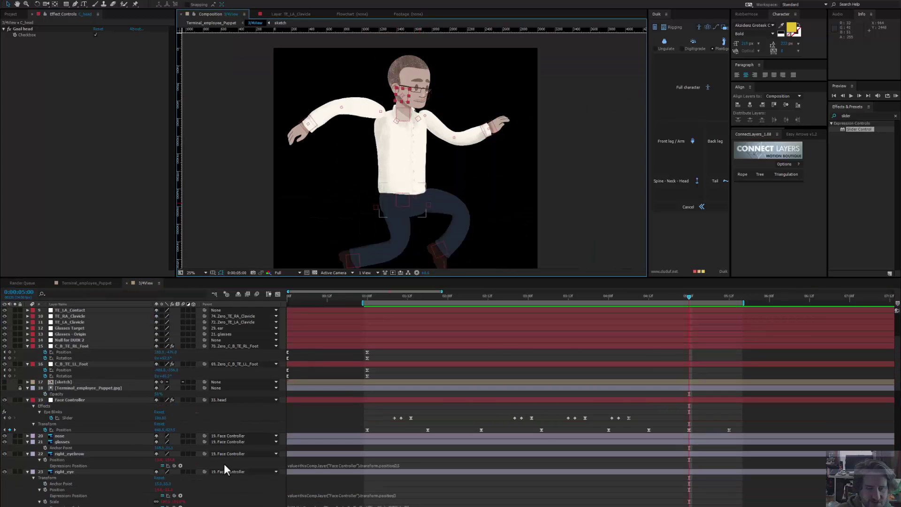
scroll(115, 454, down, 10)
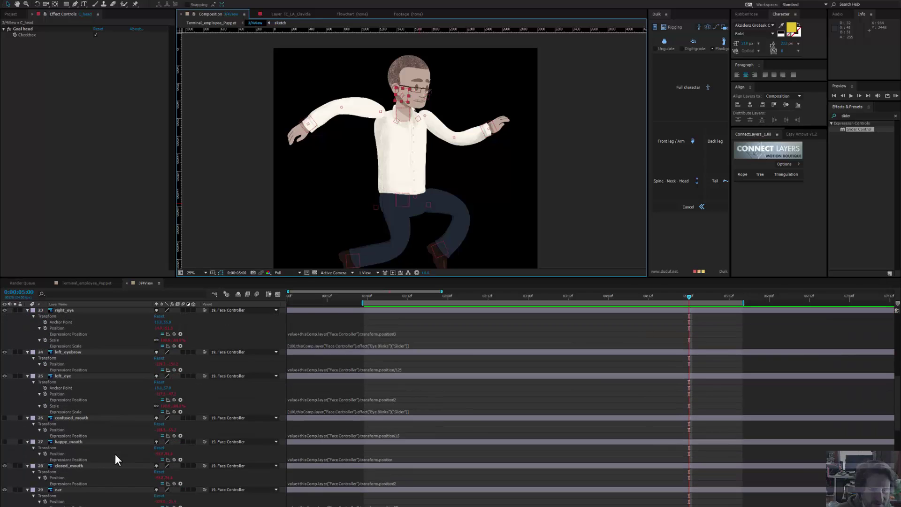
scroll(115, 454, down, 4)
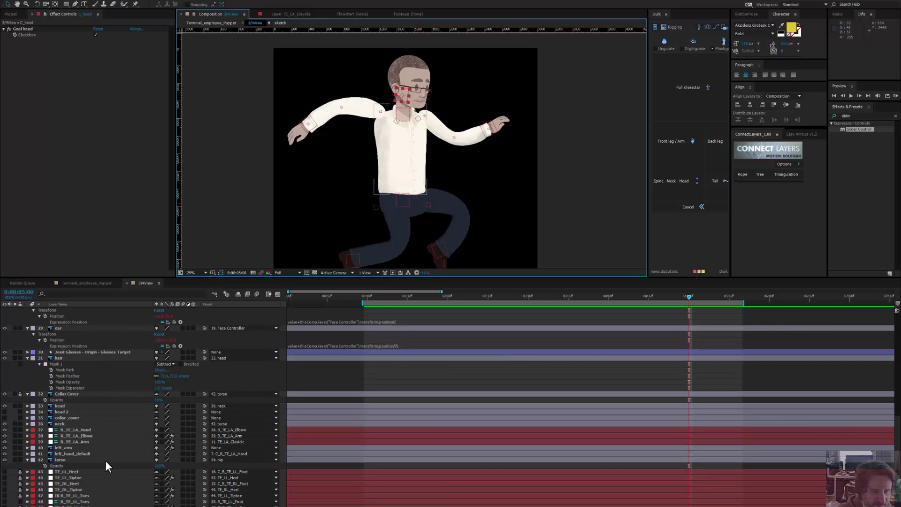
click(194, 315)
click(236, 294)
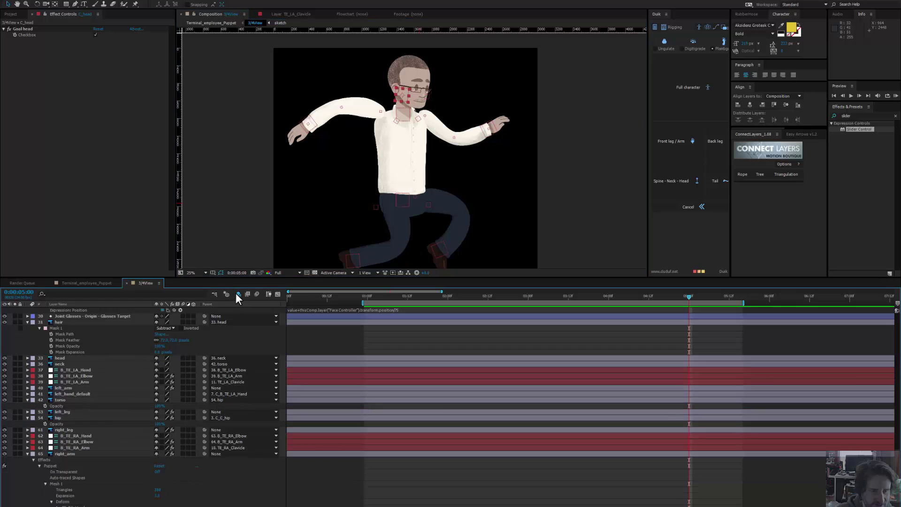
Step: Lock the B_TE_RA_Hand, B_TE_RA_Elbow and B_TE_RA_Arm layers and mark them as shy
click(90, 435)
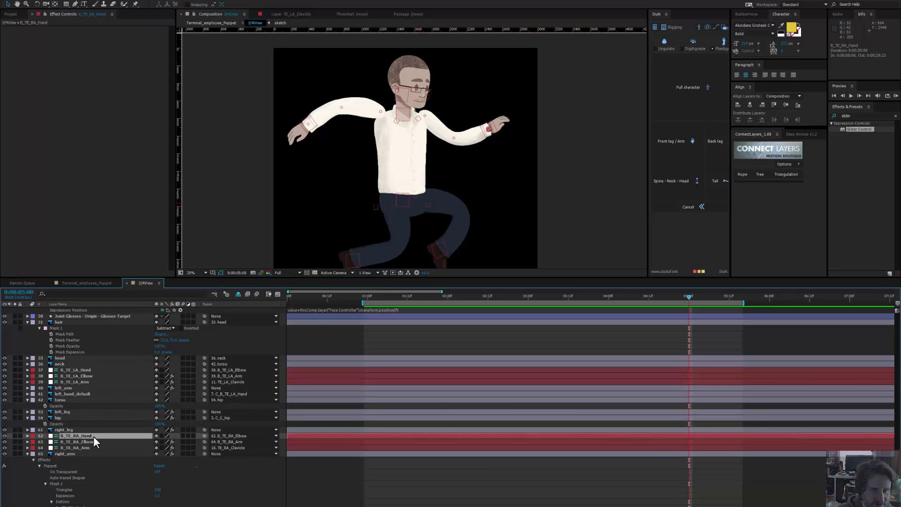
shift+click(84, 445)
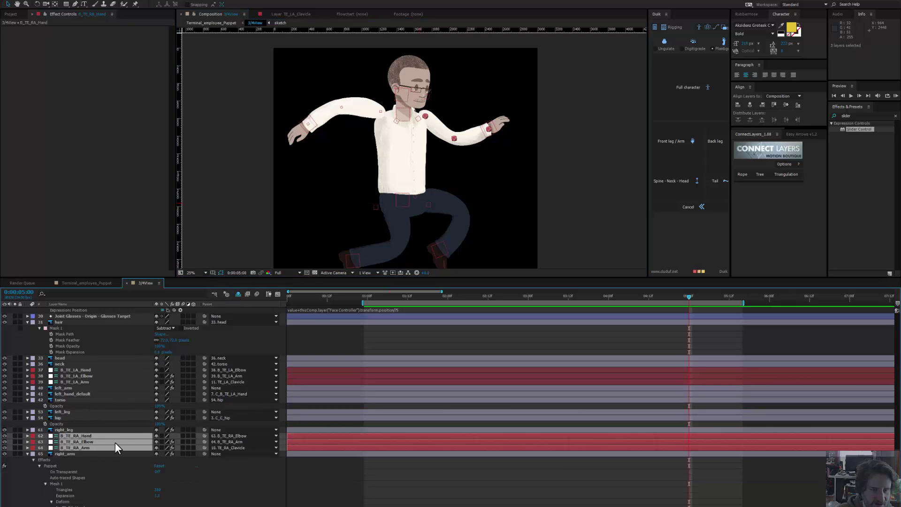
click(21, 436)
click(156, 436)
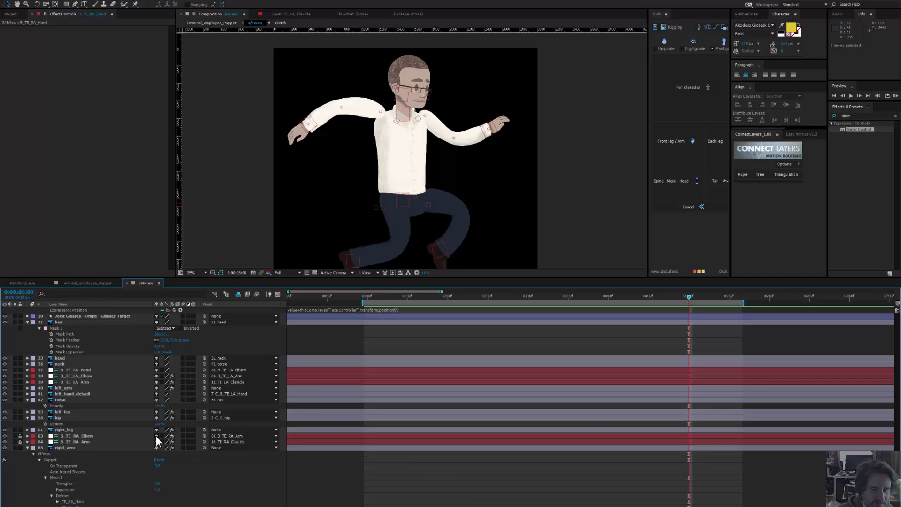
Step: Mark the right_leg, right_arm, hip and left_leg layers as shy
click(67, 430)
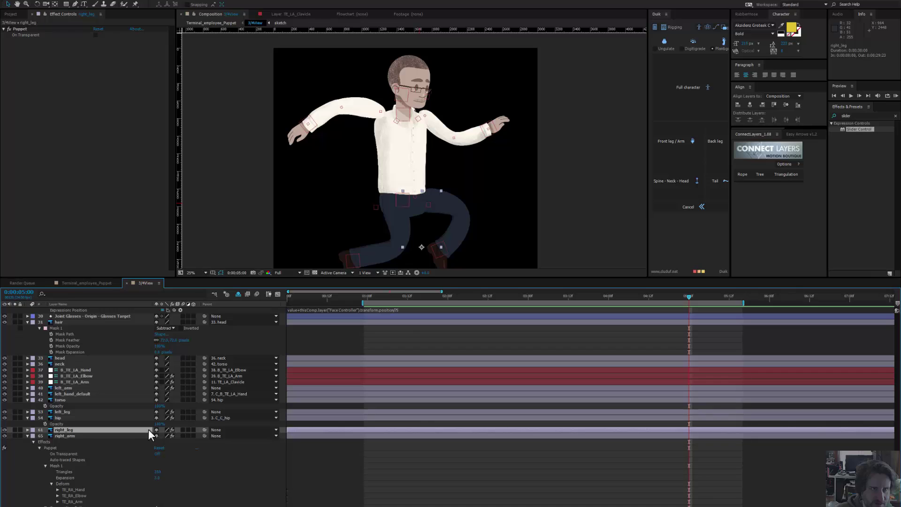
click(156, 430)
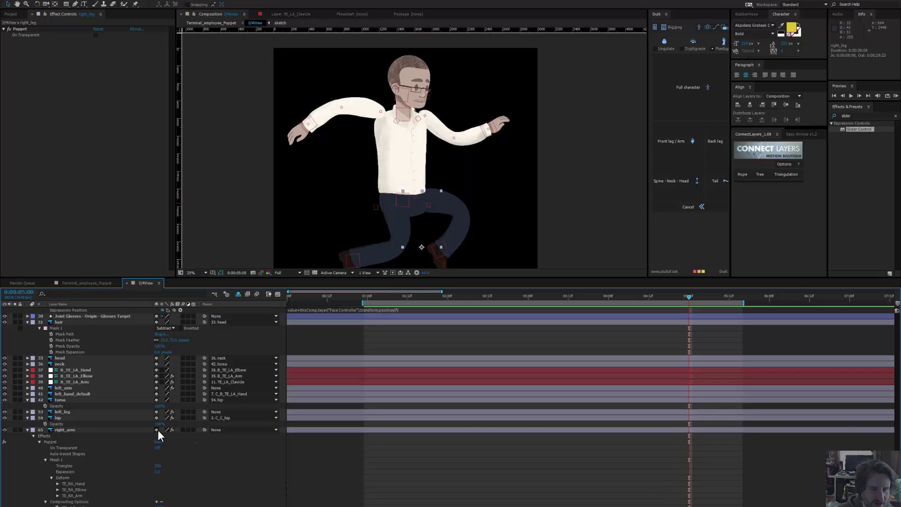
click(157, 430)
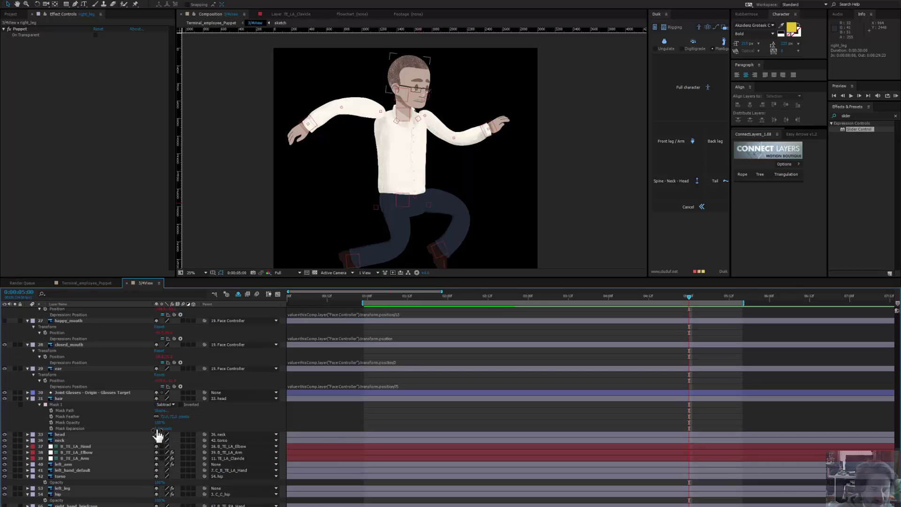
click(157, 494)
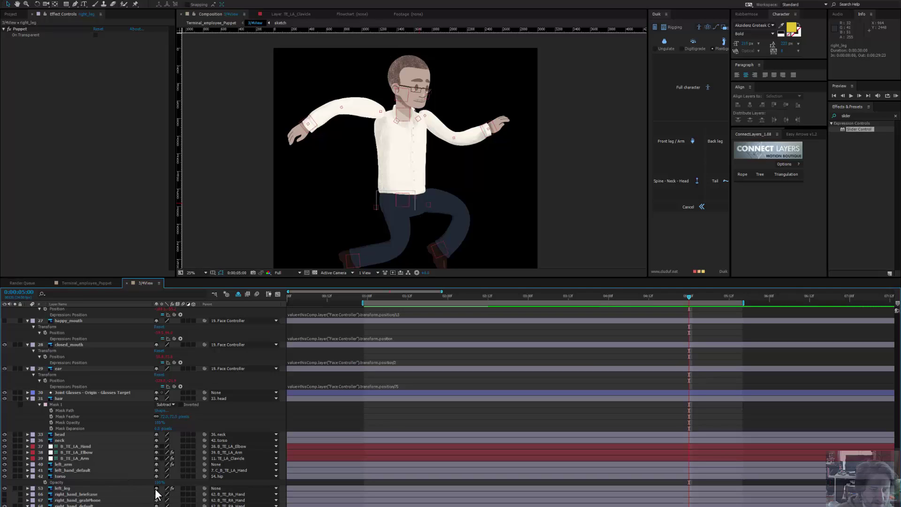
click(156, 489)
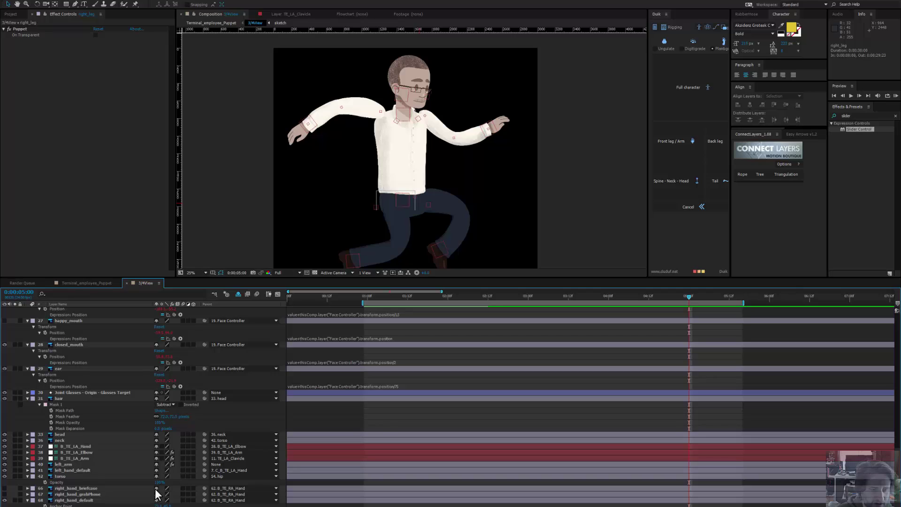
Step: Toggle the alternative right hands to compare them, leaving right_hand_grabPhone shown and right_hand_briefcase and right_hand_default hidden
click(5, 494)
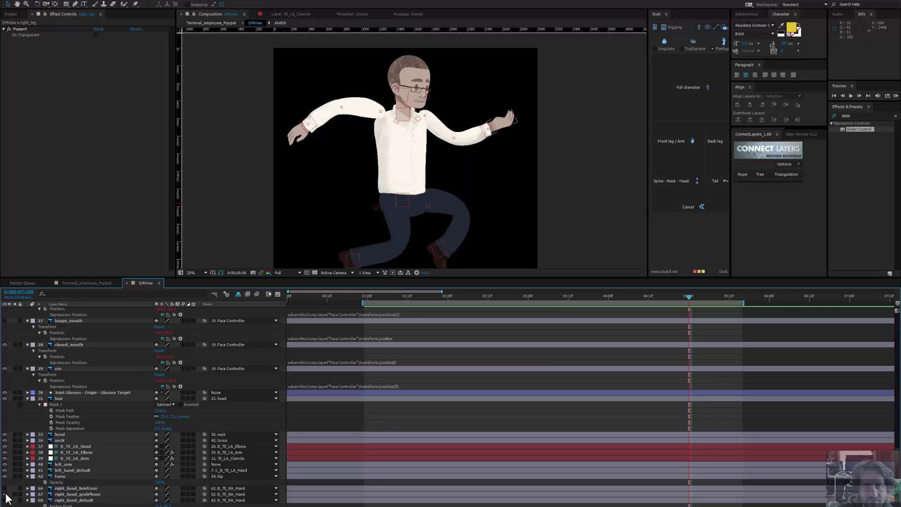
click(5, 489)
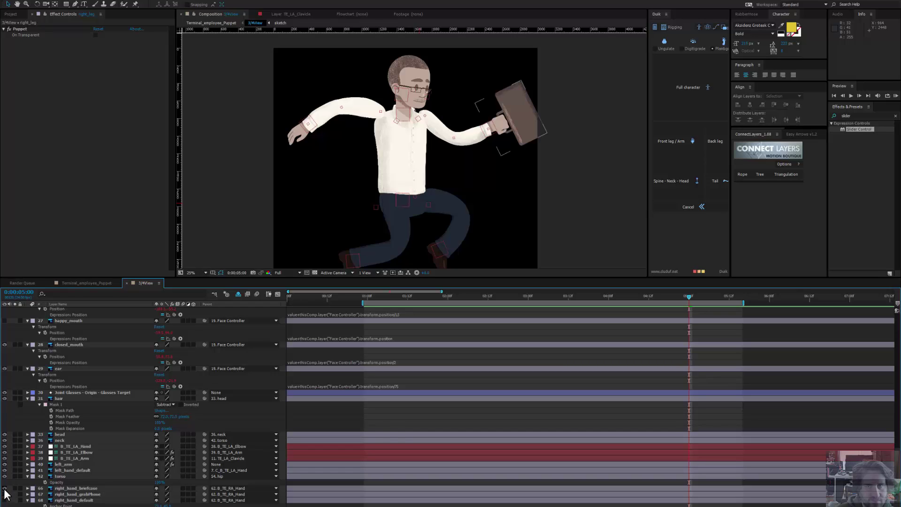
click(5, 488)
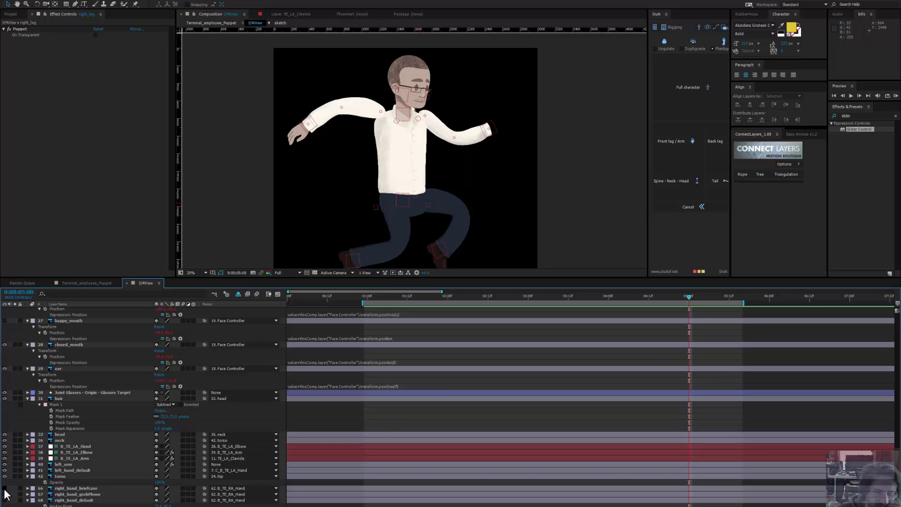
click(5, 489)
click(4, 489)
click(4, 489)
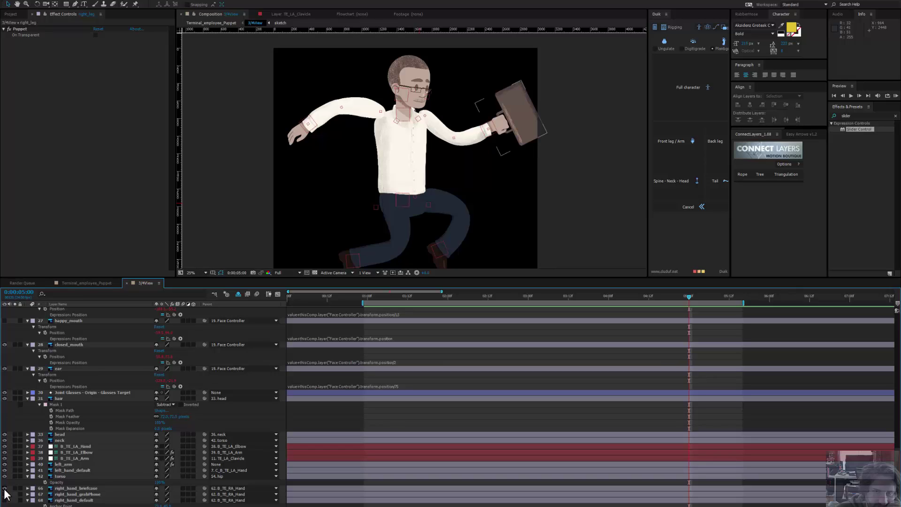
click(5, 489)
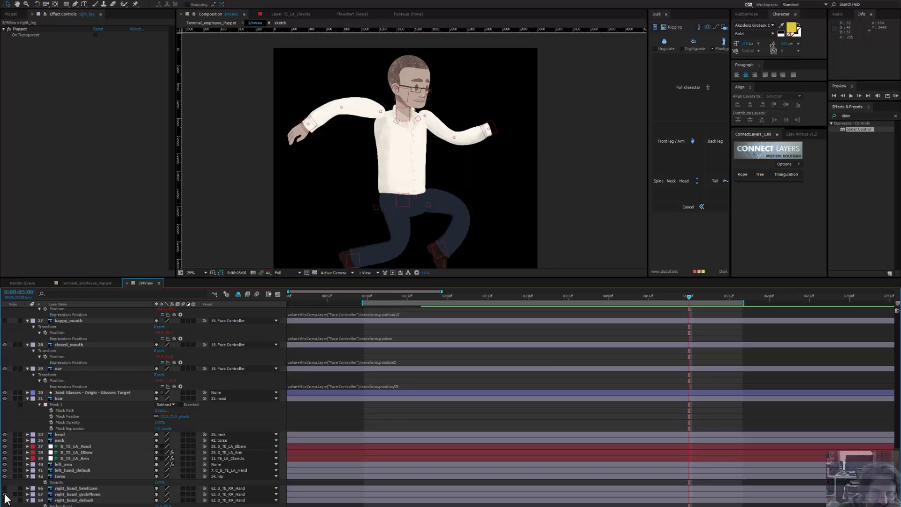
click(5, 494)
click(6, 497)
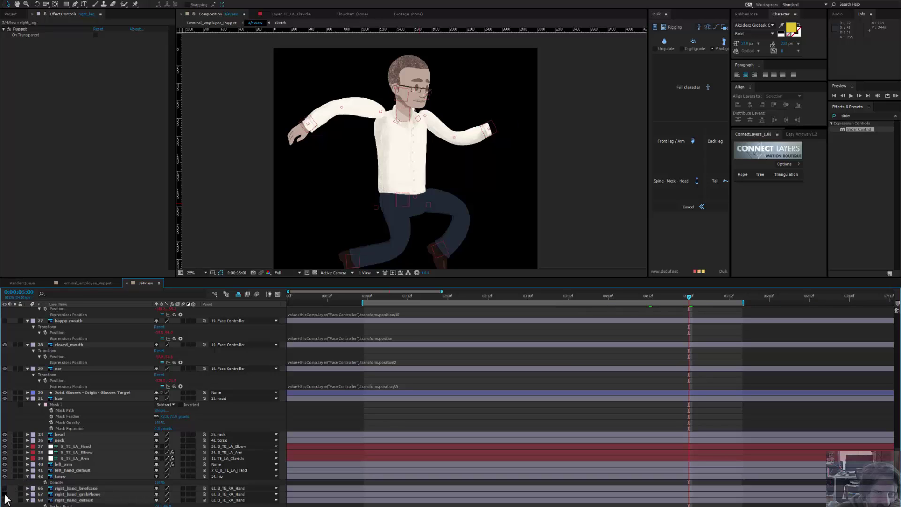
Step: Move the anchor point of the right_hand_grabPhone layer to the wrist
scroll(469, 185, up, 2)
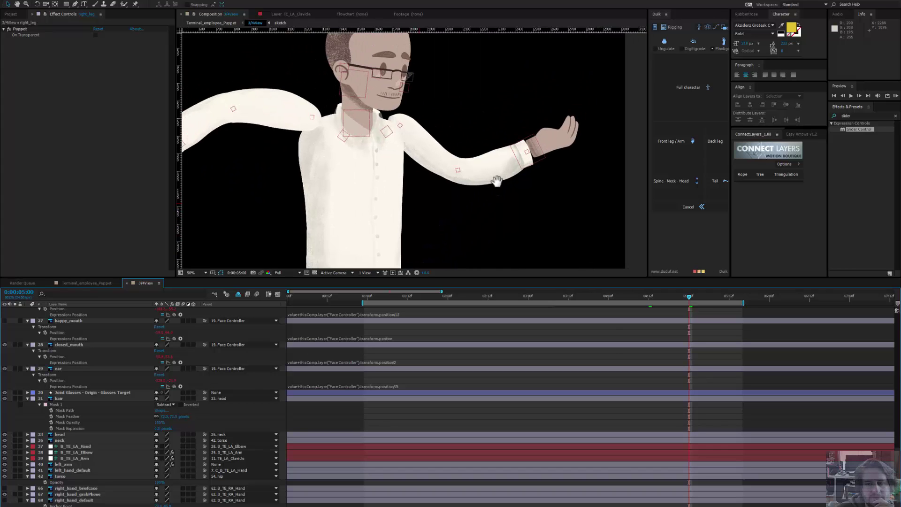
drag(496, 180, 492, 188)
click(562, 143)
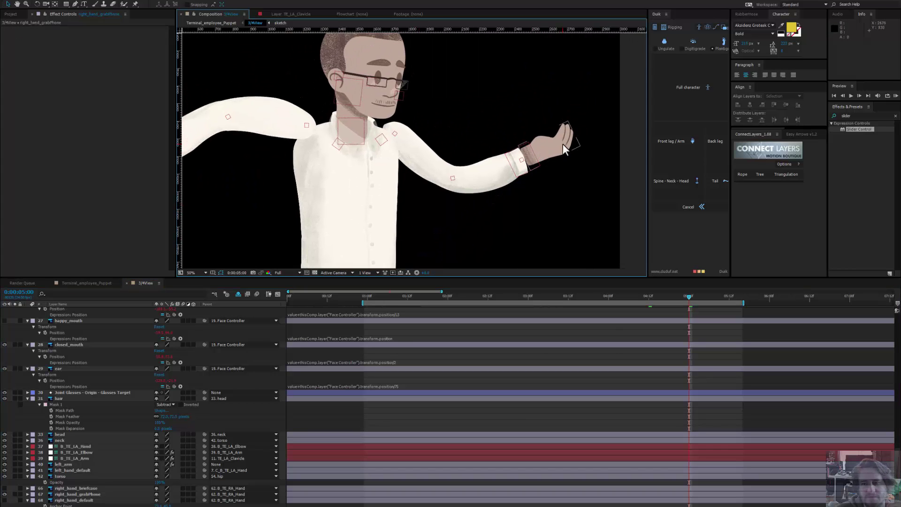
scroll(540, 160, up, 2)
key(y)
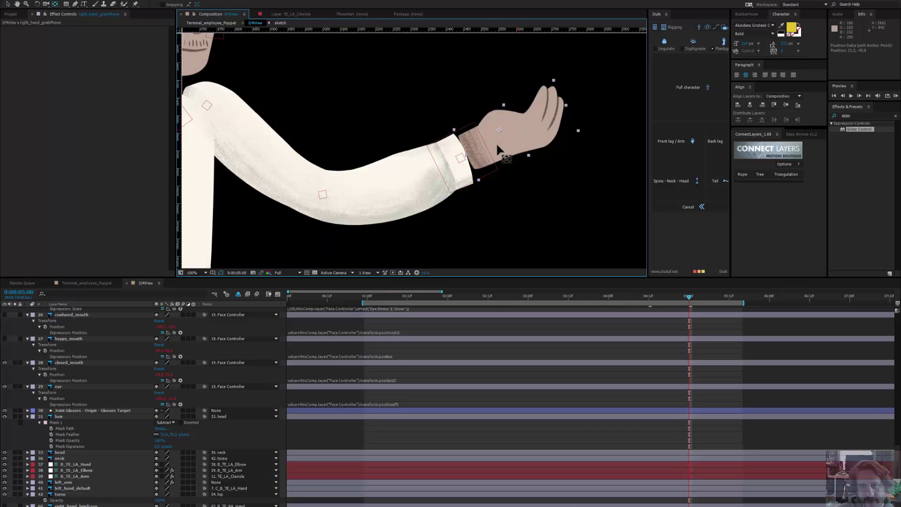
key(ctrl+z)
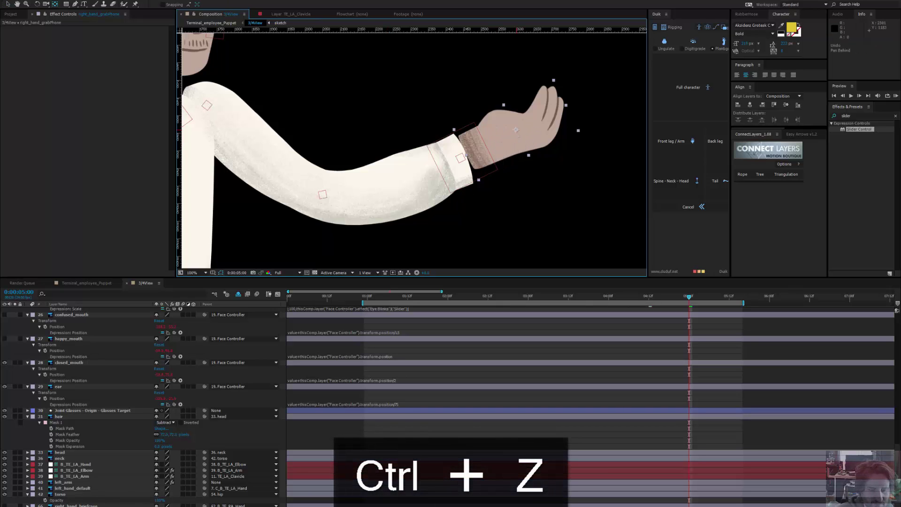
key(ctrl+z)
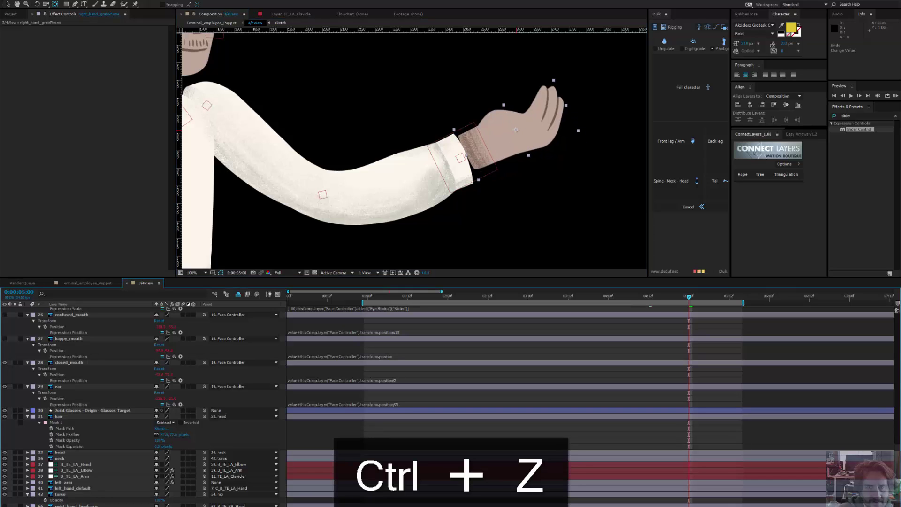
drag(515, 130, 481, 147)
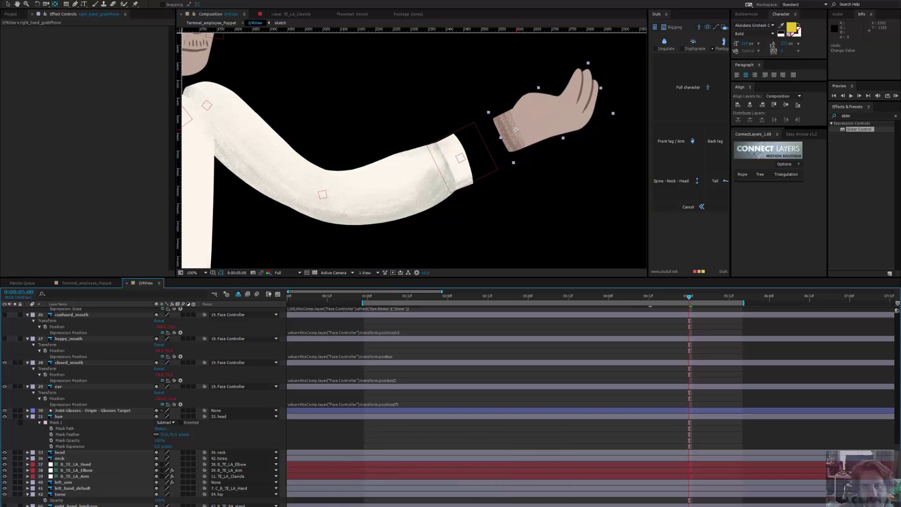
Step: At the composition's first frame, move right_hand_grabPhone up so its wrist tucks into the right sleeve cuff
click(370, 296)
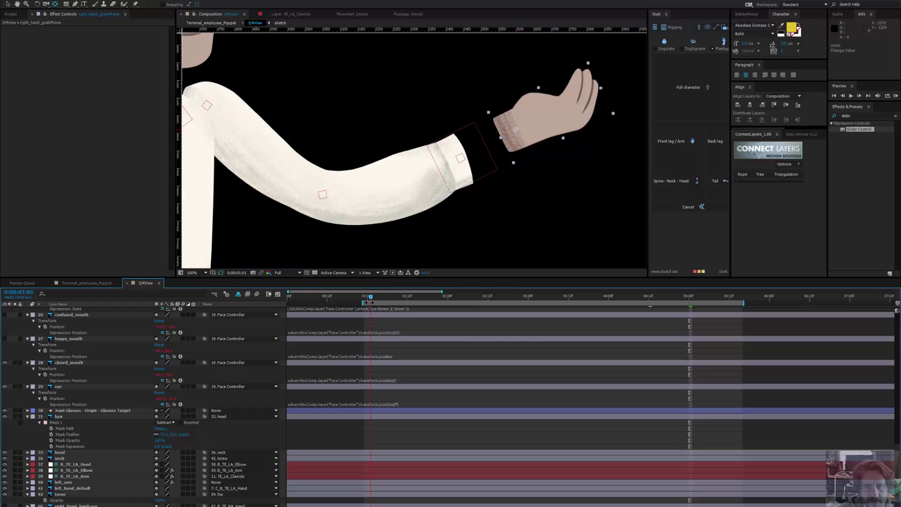
drag(368, 300, 236, 308)
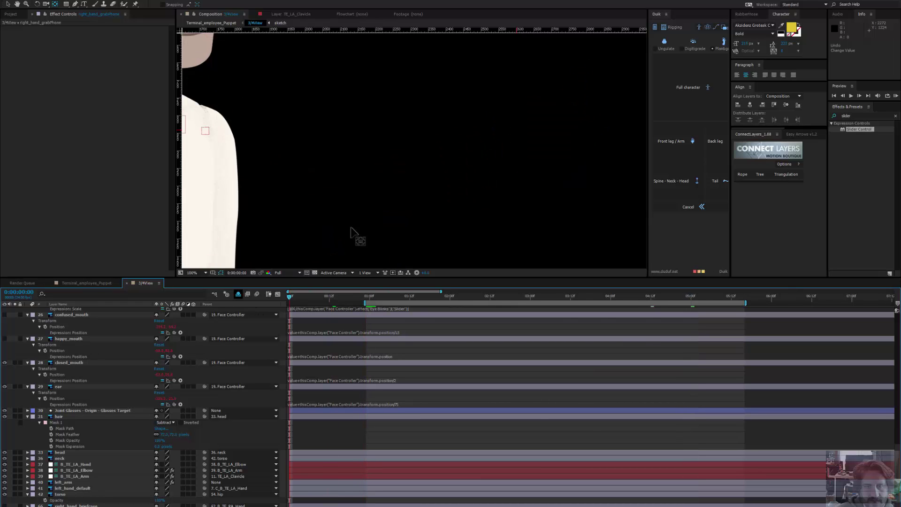
drag(356, 64, 386, 29)
scroll(320, 171, down, 1)
drag(320, 172, 335, 102)
scroll(331, 170, up, 1)
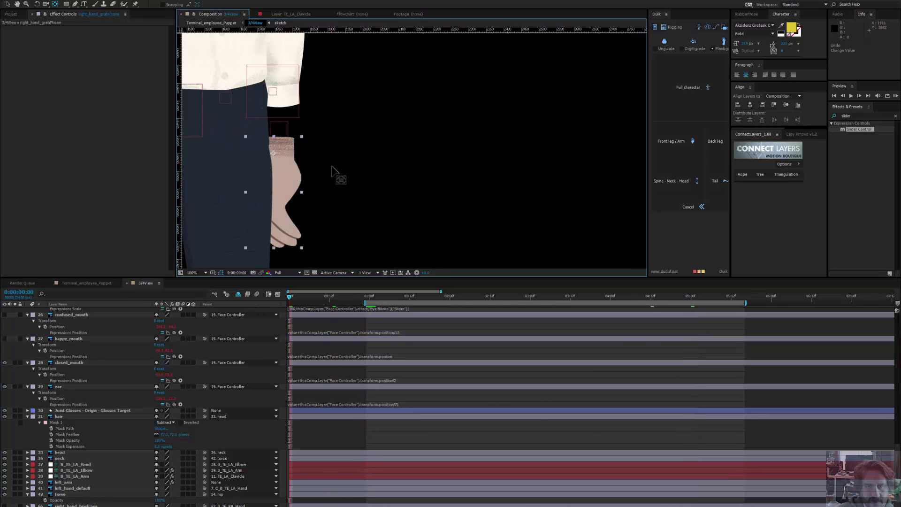
drag(289, 182, 284, 133)
drag(379, 107, 415, 142)
scroll(415, 142, down, 1)
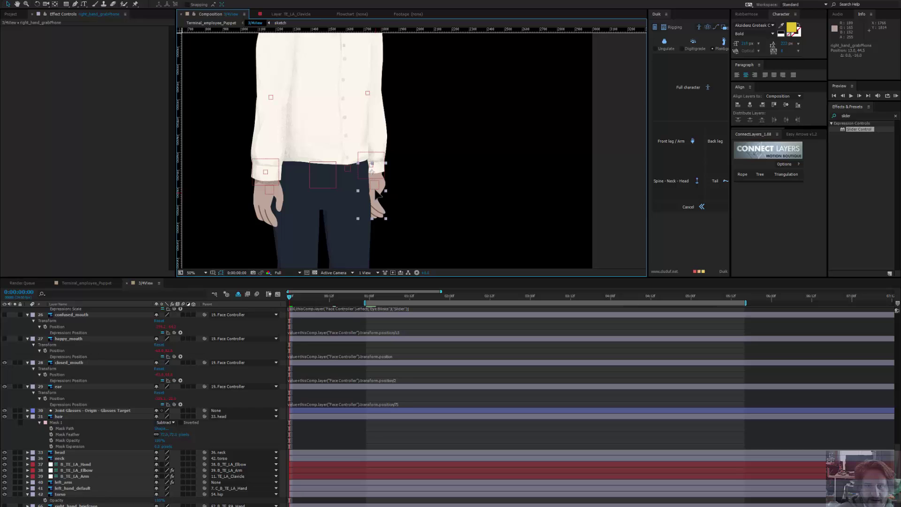
scroll(380, 204, down, 2)
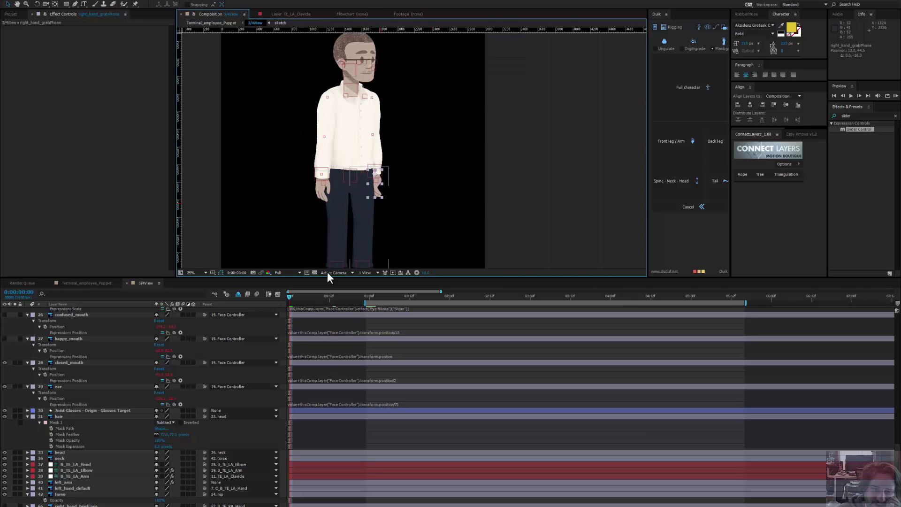
Step: Scrub the timeline through the jump pose and back to the first frame to check the grabPhone hand's attachment
drag(290, 297, 426, 295)
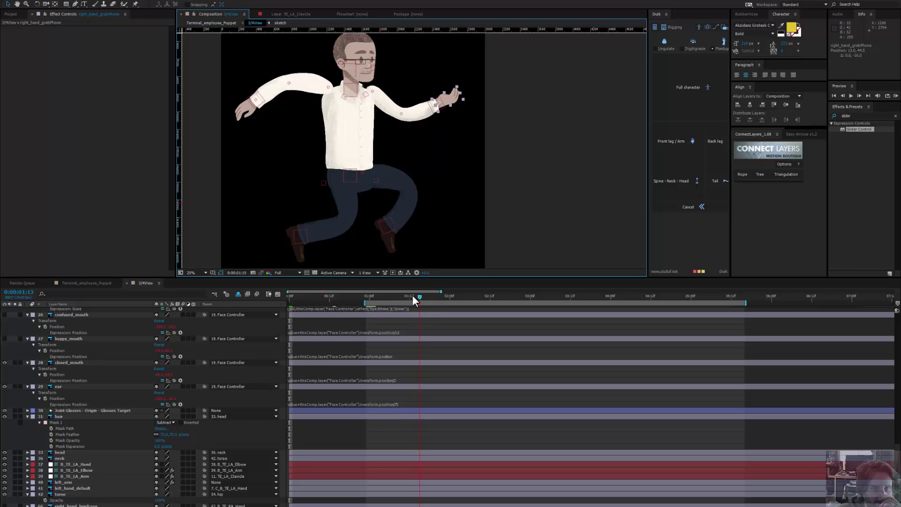
mouse_move(365, 123)
mouse_down()
mouse_move(355, 167)
mouse_move(356, 116)
mouse_up()
drag(405, 297, 264, 298)
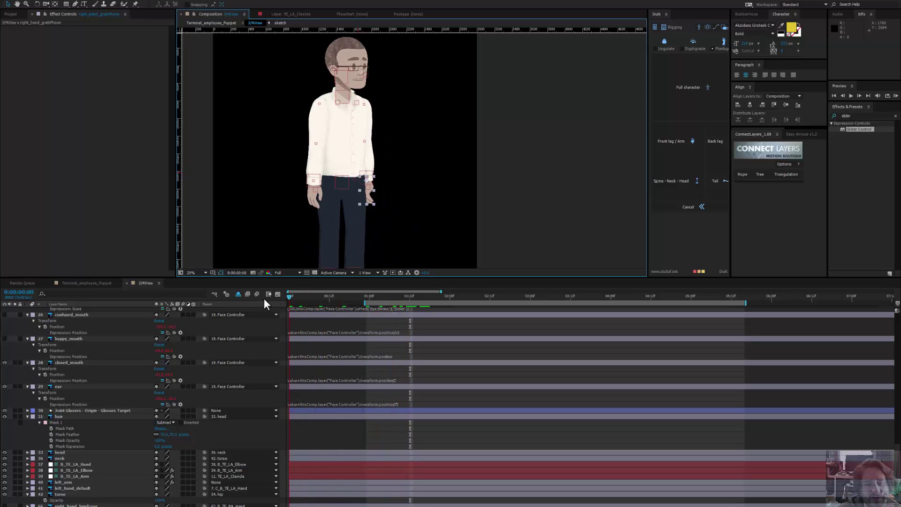
Step: Test how the limbs follow by lowering the C_hip controller, and undo the move
drag(342, 183, 325, 234)
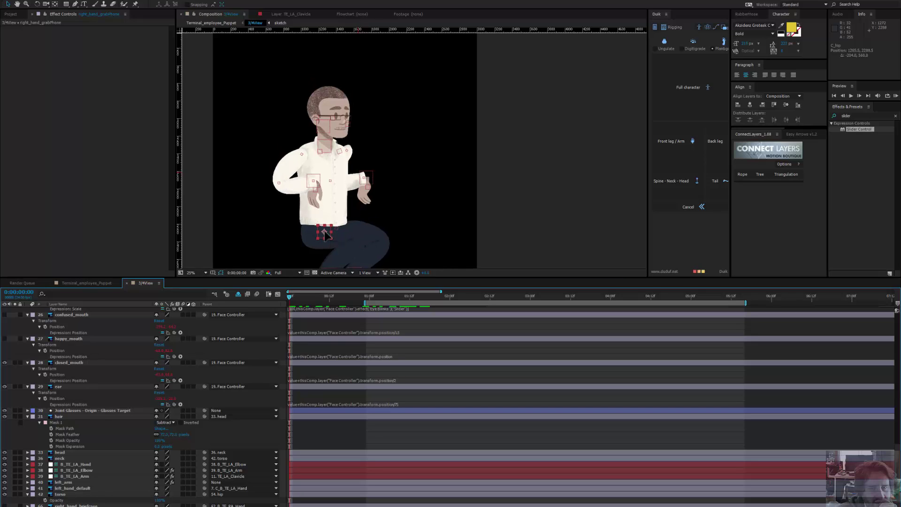
drag(326, 234, 335, 183)
key(ctrl+z)
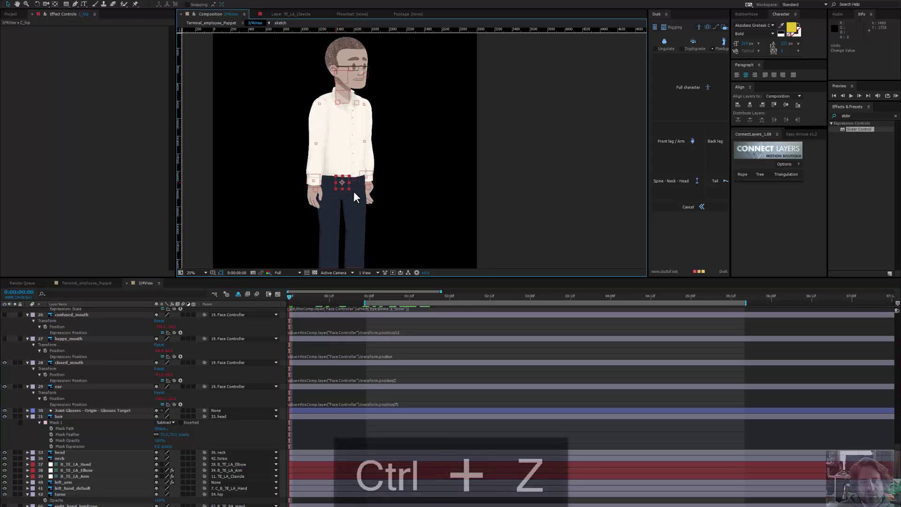
Step: Hide right_hand_grabPhone and show right_hand_default as the character's right hand
scroll(153, 432, down, 1)
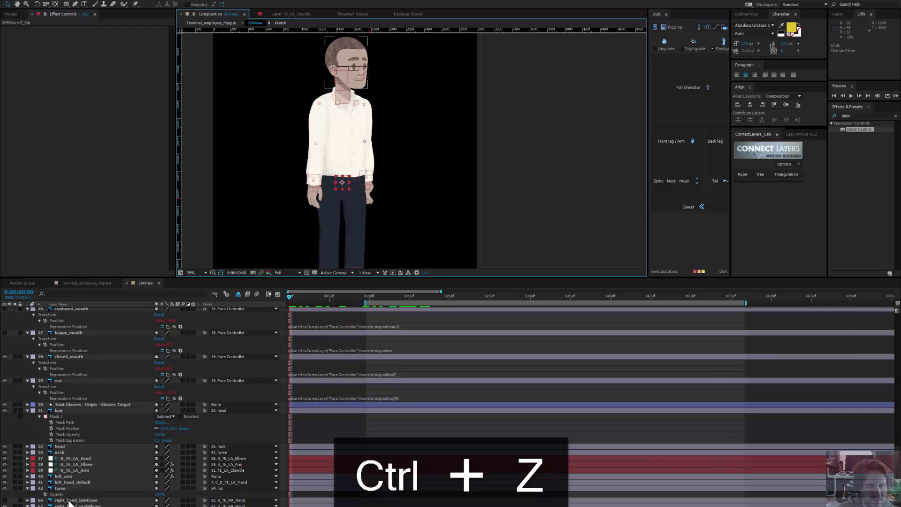
click(153, 432)
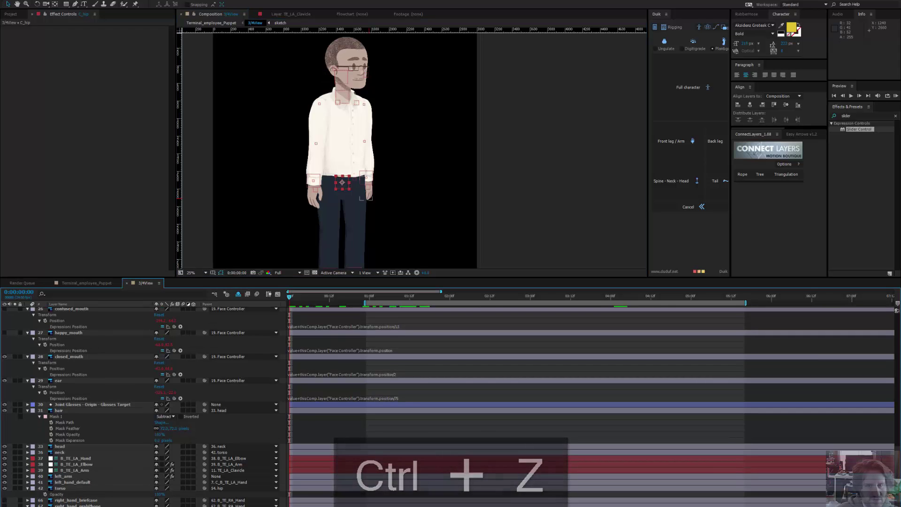
key(period)
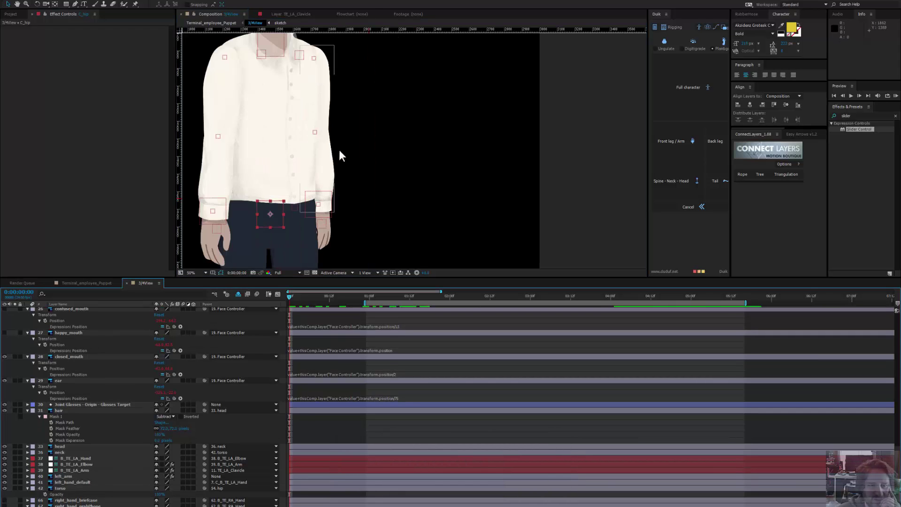
Step: Move left_hand_default up into the left sleeve cuff, to position 78.5, 77.5
click(212, 254)
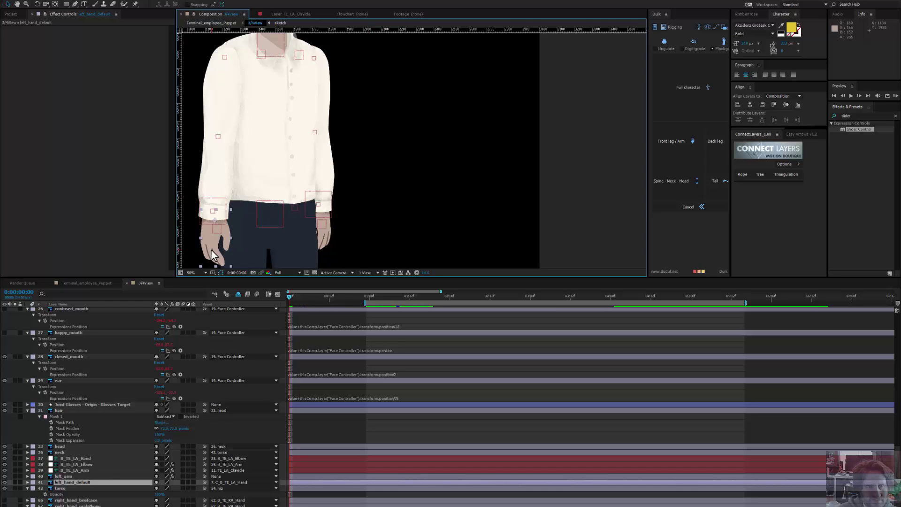
drag(211, 249, 212, 242)
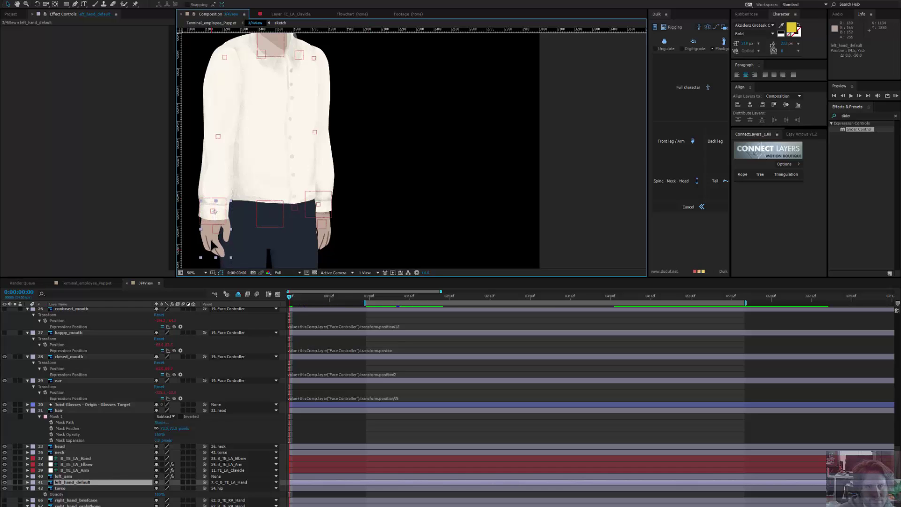
key(Return)
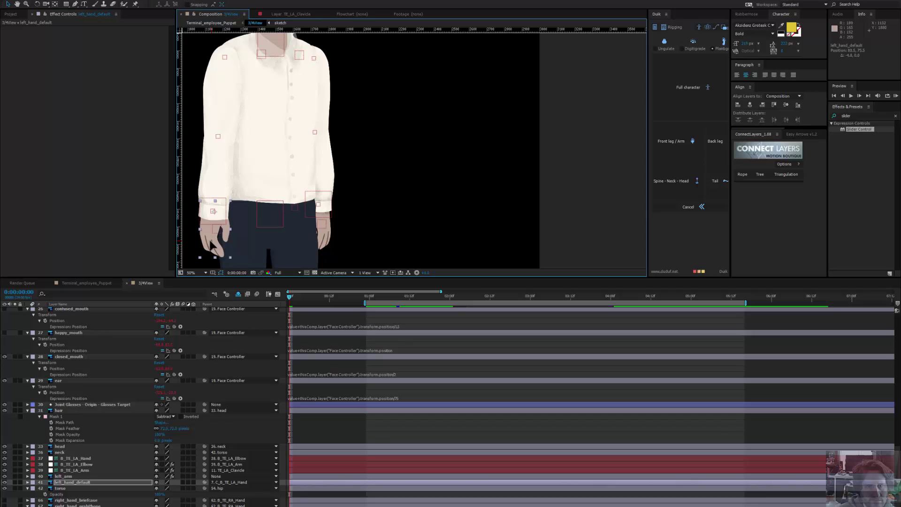
scroll(304, 179, down, 2)
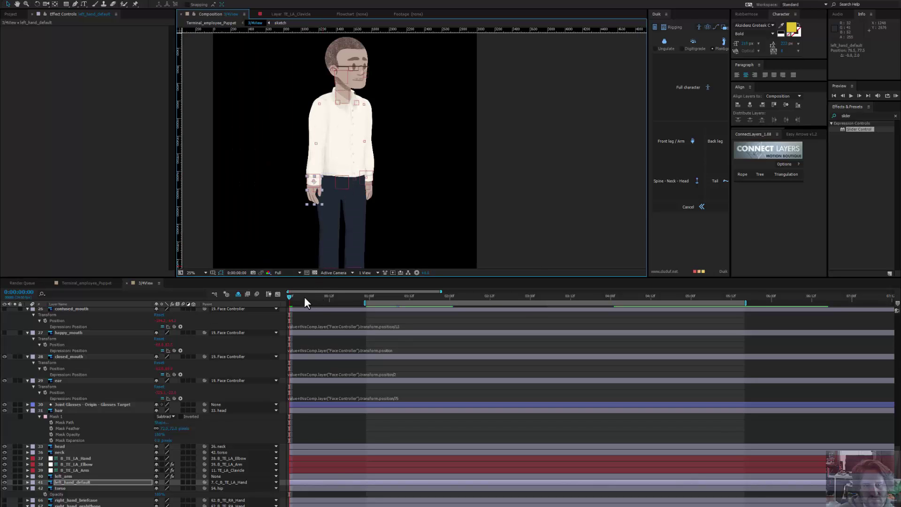
Step: Scrub the timeline to check the left hand during the arm motion, stopping at 0:00:01:09
drag(305, 296, 406, 300)
drag(467, 297, 400, 293)
scroll(103, 405, up, 6)
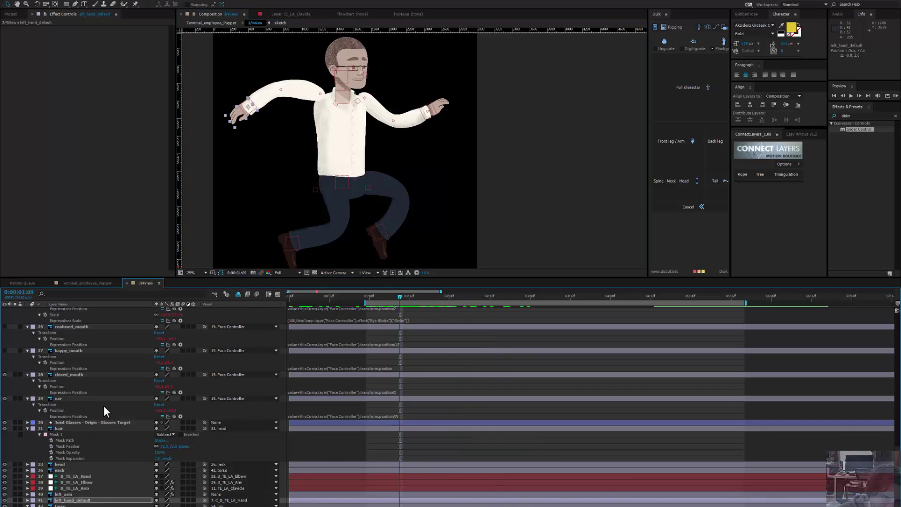
scroll(106, 404, up, 1)
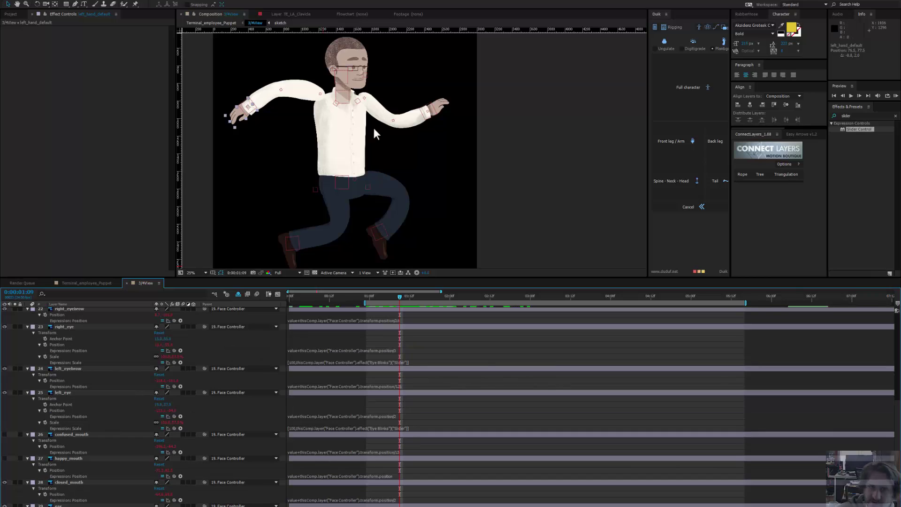
Step: Extend the work area start back to the composition's first frame and show the shy layers again
drag(384, 132, 387, 156)
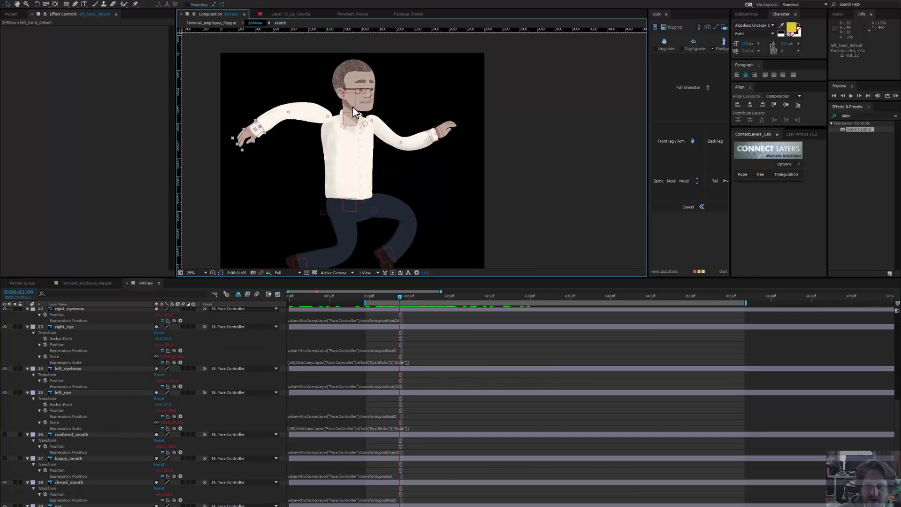
drag(353, 106, 359, 125)
drag(374, 173, 396, 141)
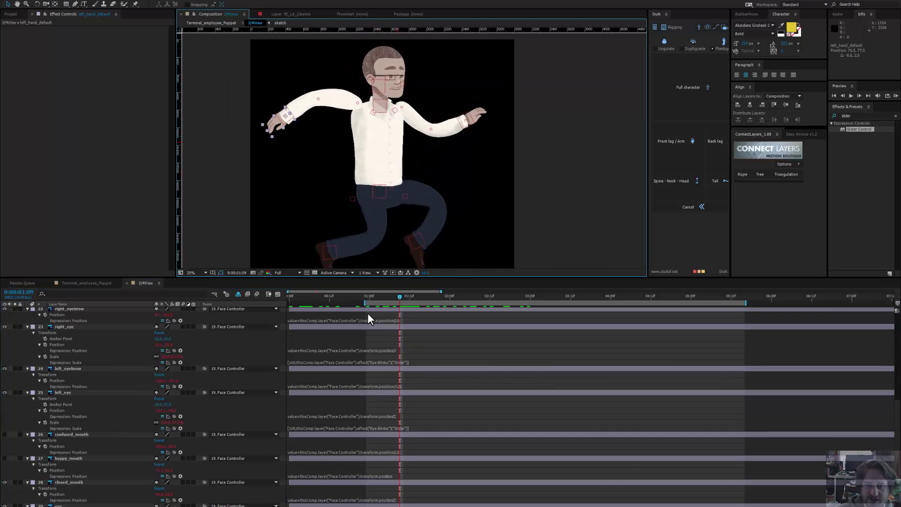
drag(364, 304, 288, 304)
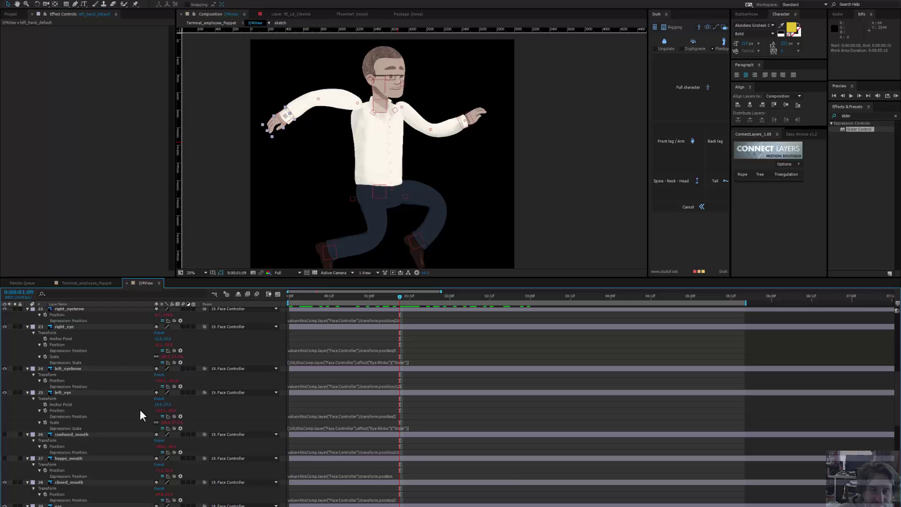
scroll(115, 409, down, 4)
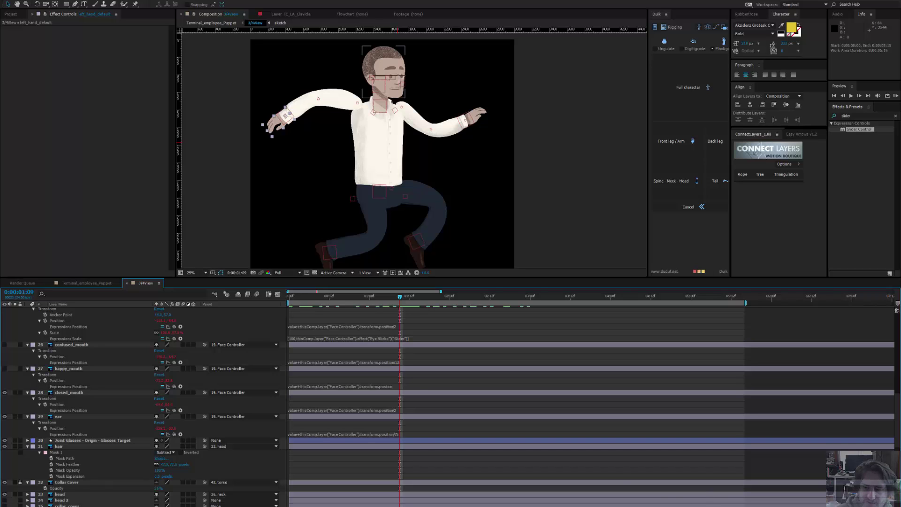
Step: Examine the character poses in the colorKeys storyboard image in Windows Photo Viewer, and return to the After Effects composition
click(664, 502)
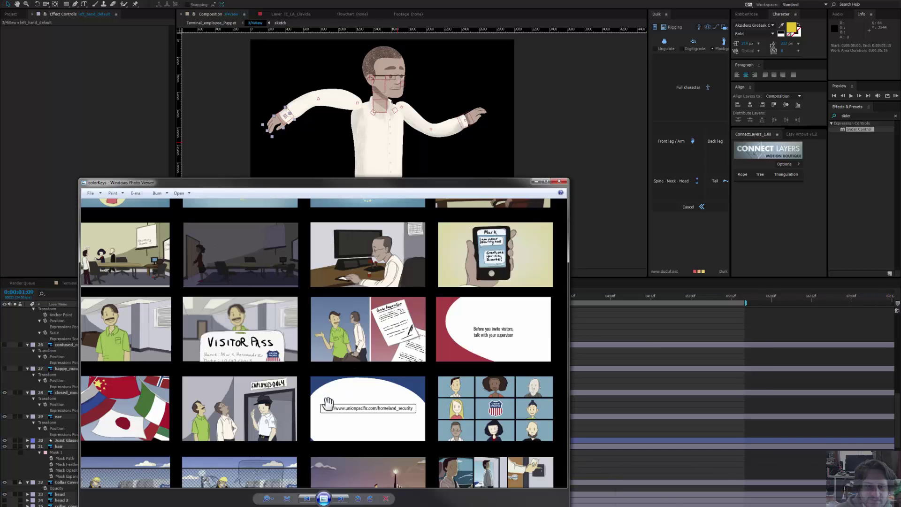
drag(302, 411, 316, 393)
scroll(240, 414, up, 1)
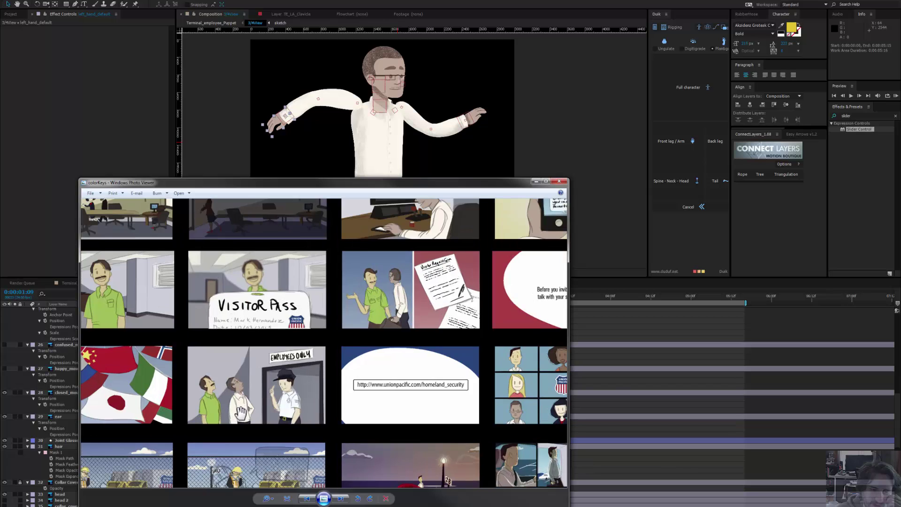
scroll(240, 414, up, 2)
scroll(254, 403, down, 1)
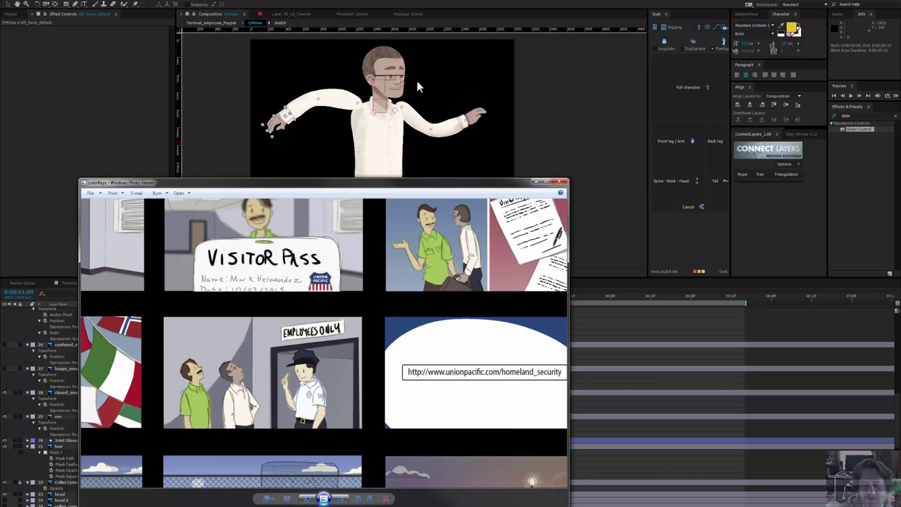
click(551, 102)
Step: At 0:00:04:00, move the C_B_TE_LA_Hand controller down beside the hip so the left arm bends at the elbow
scroll(378, 362, up, 2)
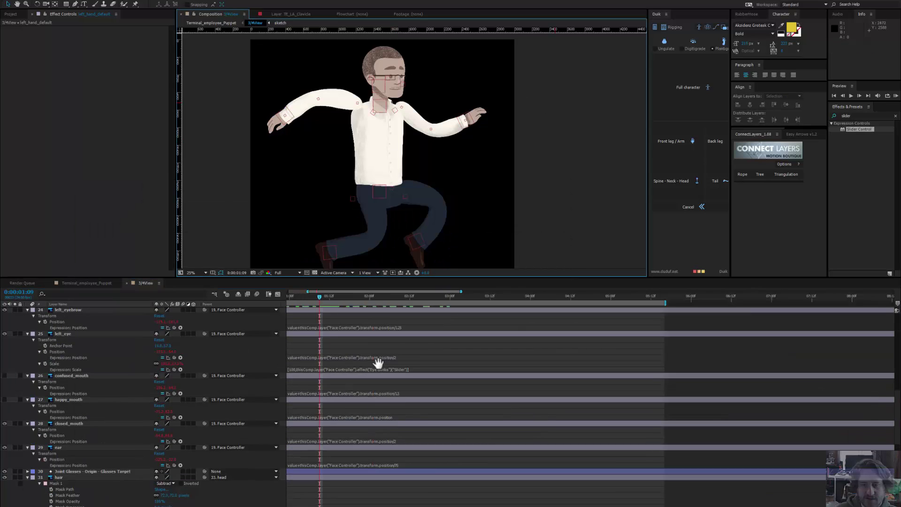
scroll(379, 342, up, 2)
scroll(670, 402, left, 2)
scroll(670, 403, up, 3)
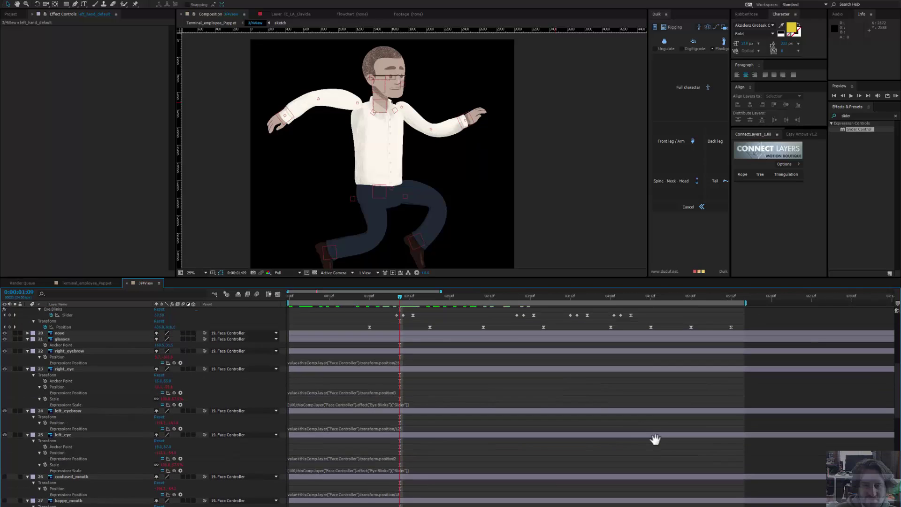
scroll(432, 316, up, 2)
drag(465, 307, 611, 341)
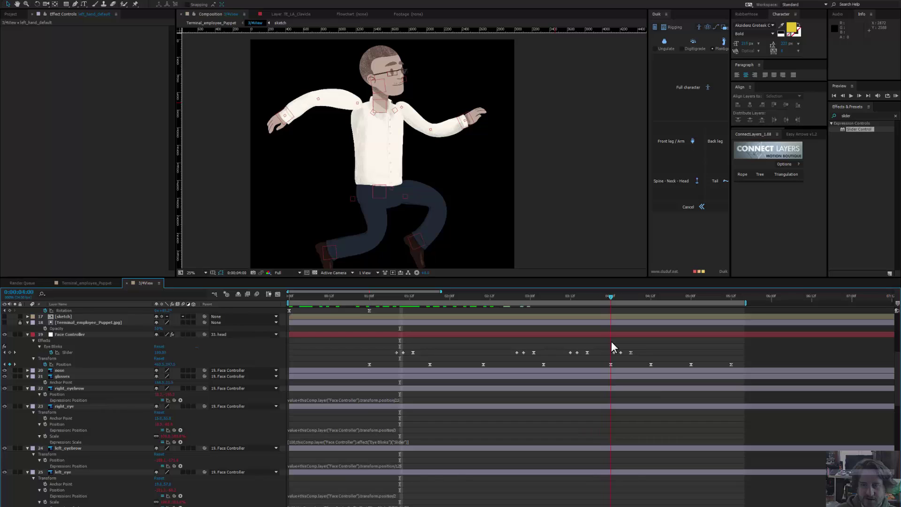
click(289, 119)
drag(291, 120, 348, 178)
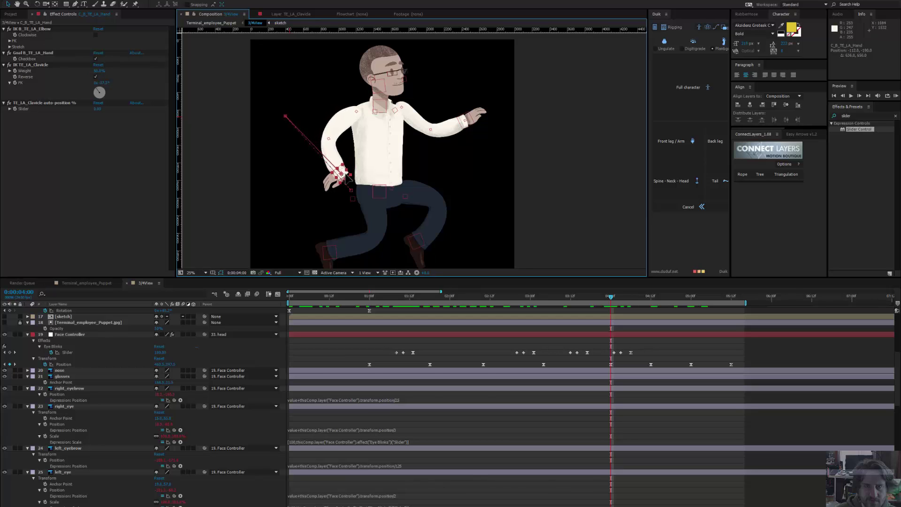
click(473, 123)
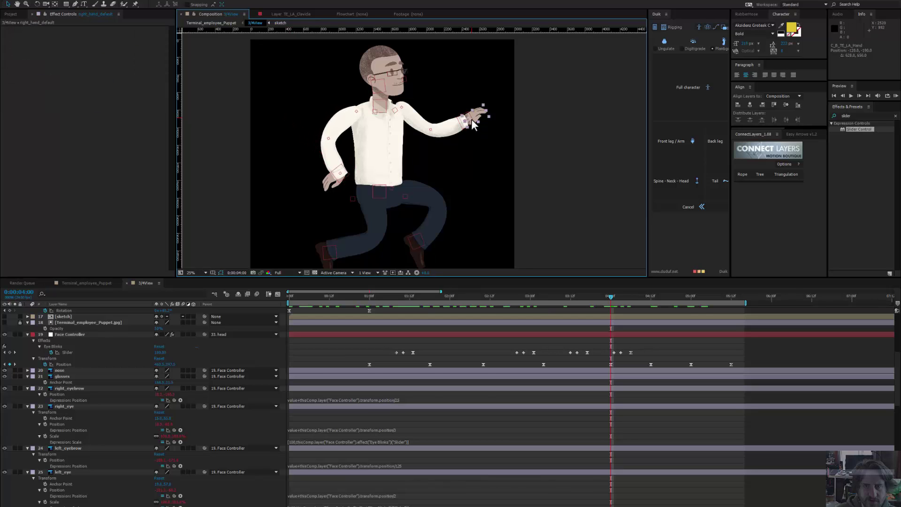
drag(473, 139, 445, 176)
key(ctrl+z)
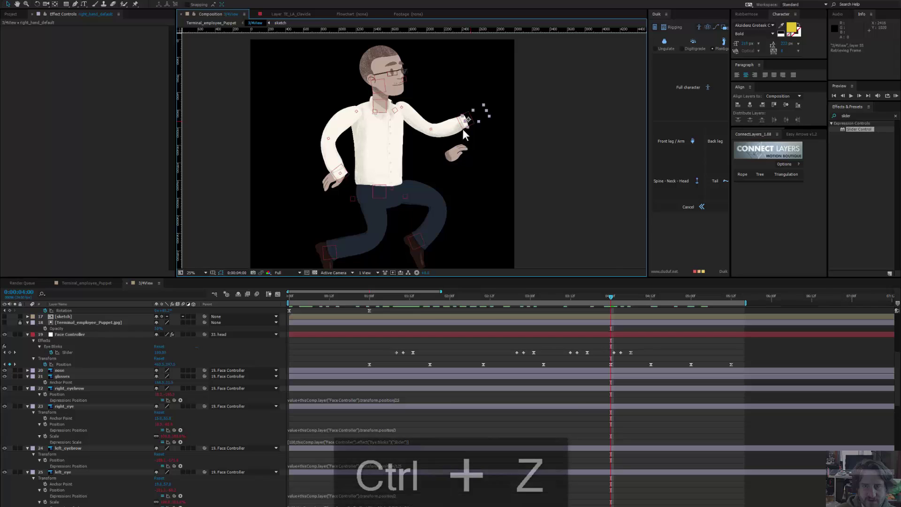
Step: Lower the C_B_TE_RA_Hand controller to the hip and rotate it to about -44°, comparing the pose with the colorKeys storyboard image
key(period)
drag(512, 131, 364, 243)
key(w)
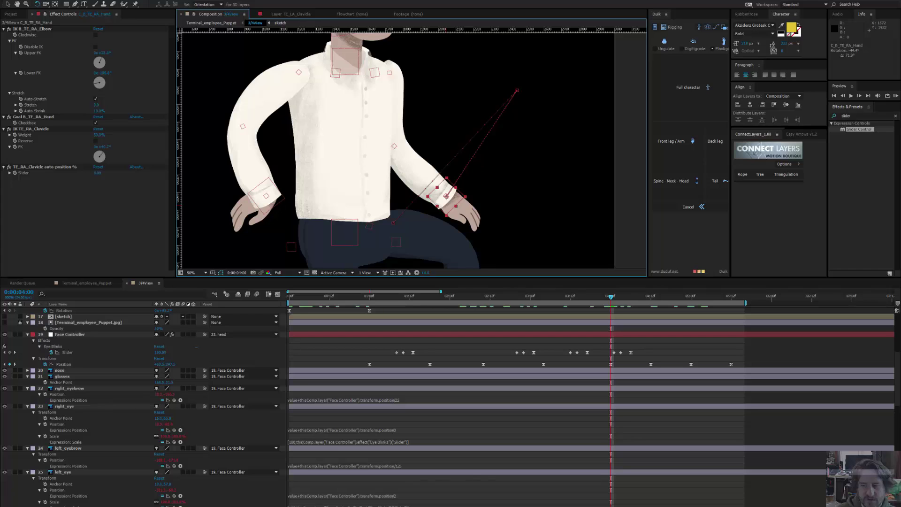
click(735, 490)
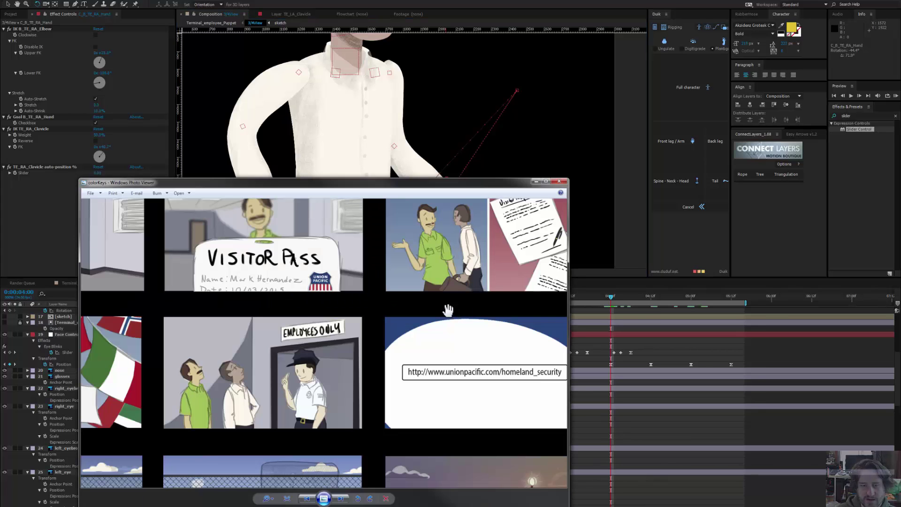
click(488, 115)
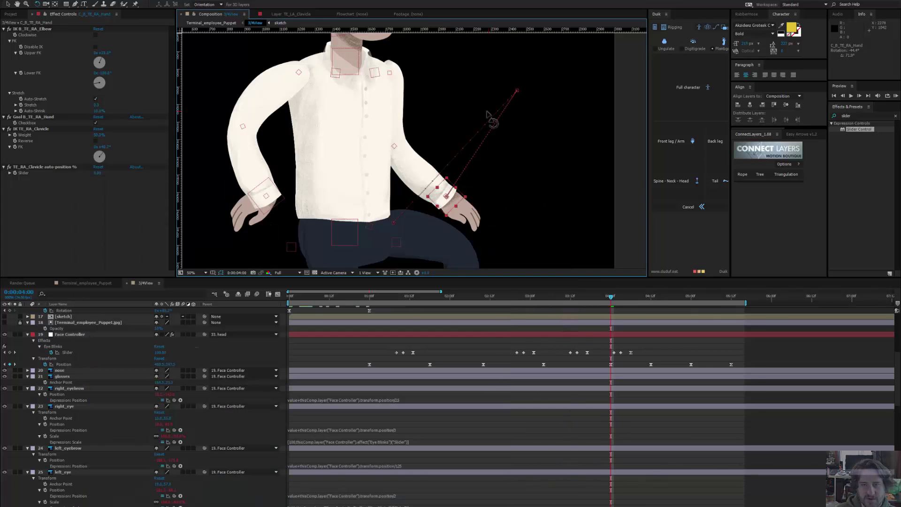
drag(450, 209, 429, 216)
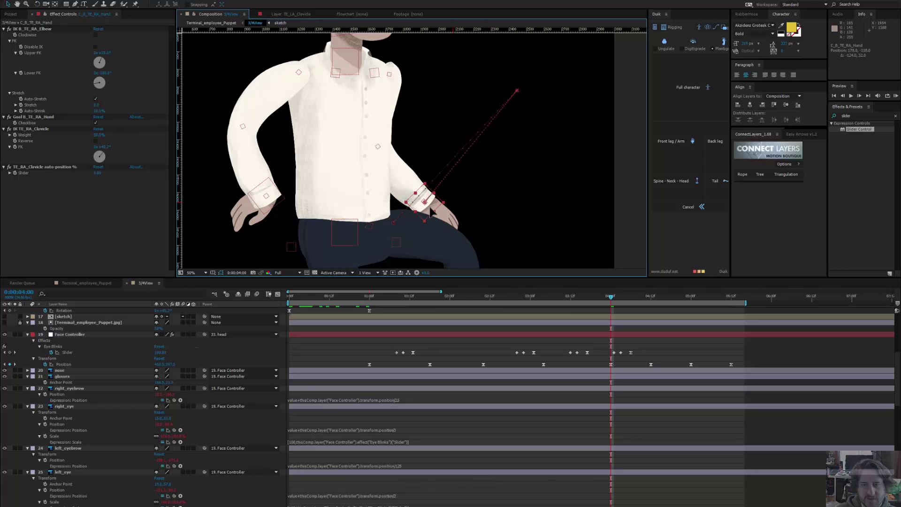
Step: Turn on Clockwise for the B_TE_RA_Elbow IK and move the C_B_TE_RA_Hand controller in to the shirt's lower edge
click(95, 34)
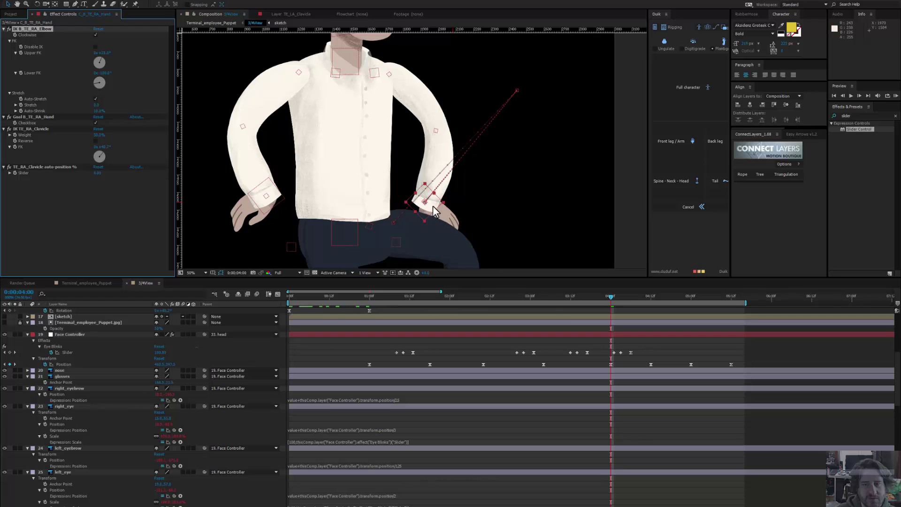
drag(434, 211, 388, 219)
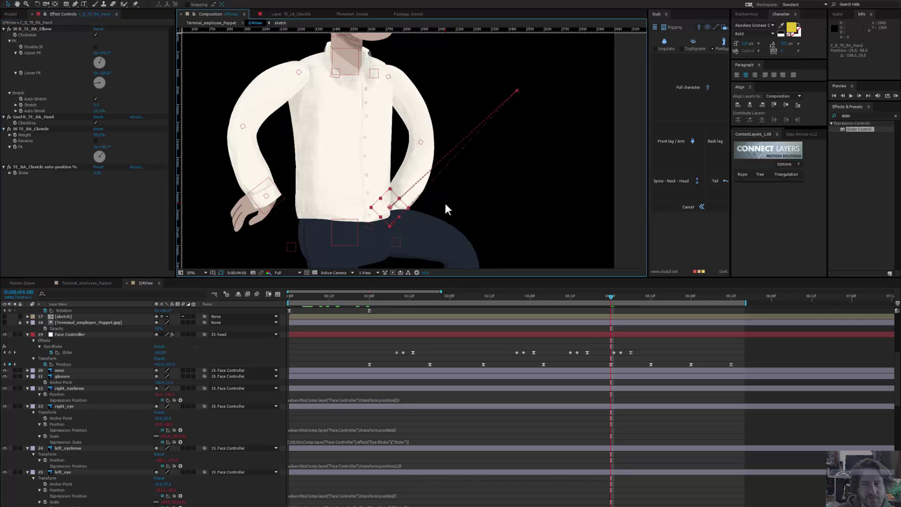
drag(445, 203, 453, 183)
scroll(423, 196, down, 2)
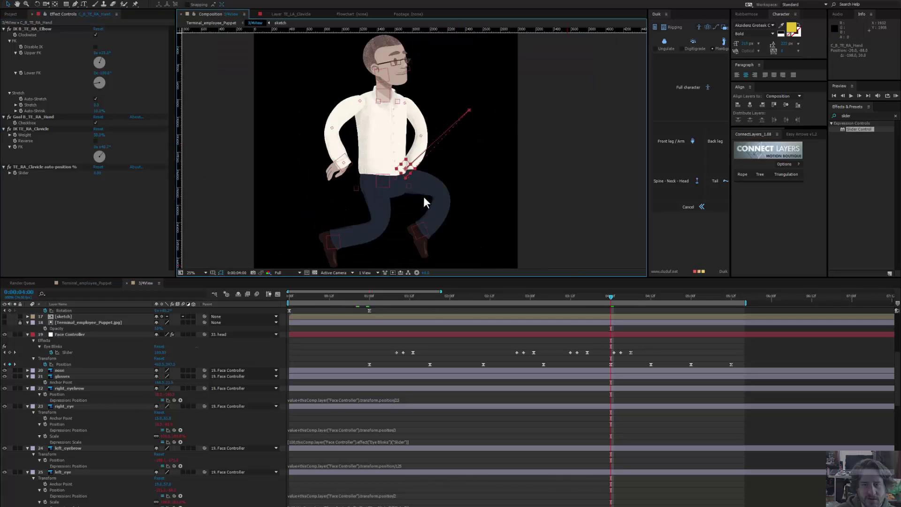
Step: Select the first-frame Position and Rotation keyframes of the C_B_TE_RL_Foot and C_B_TE_LL_Foot controllers
click(422, 229)
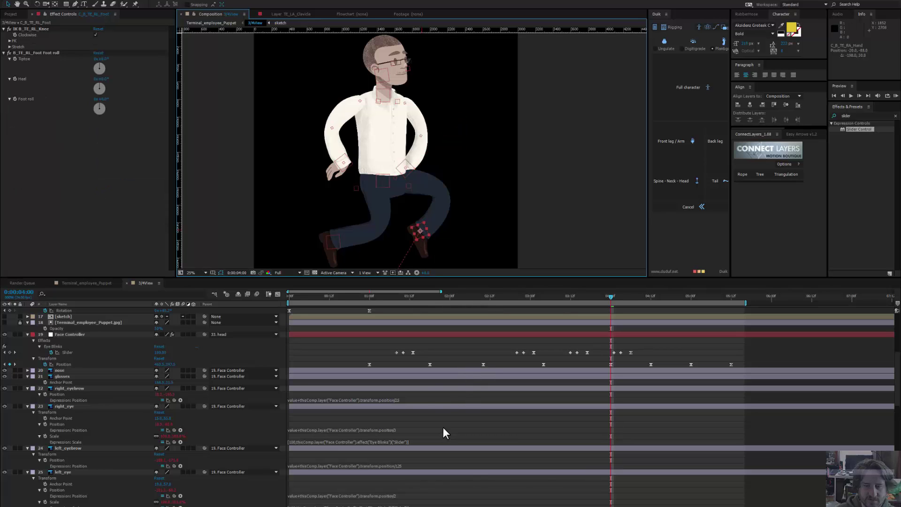
scroll(413, 403, up, 5)
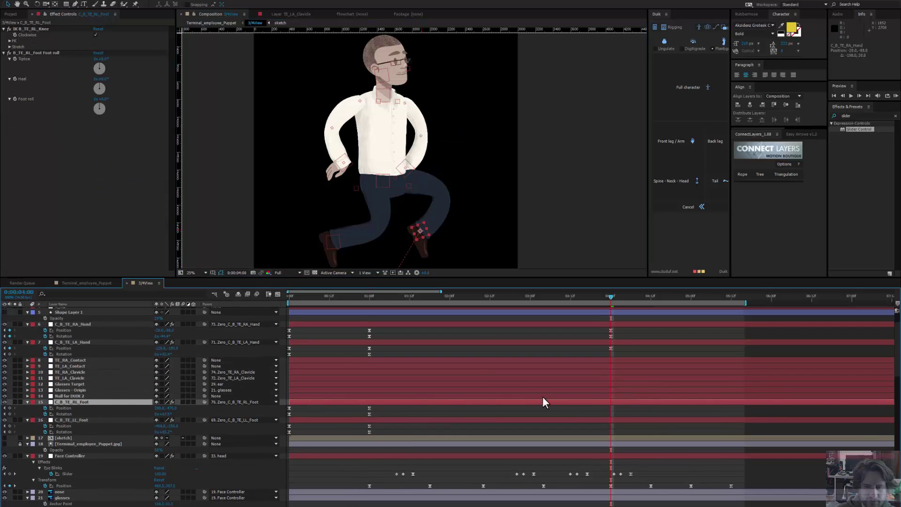
ctrl+click(288, 419)
key(ctrl+c)
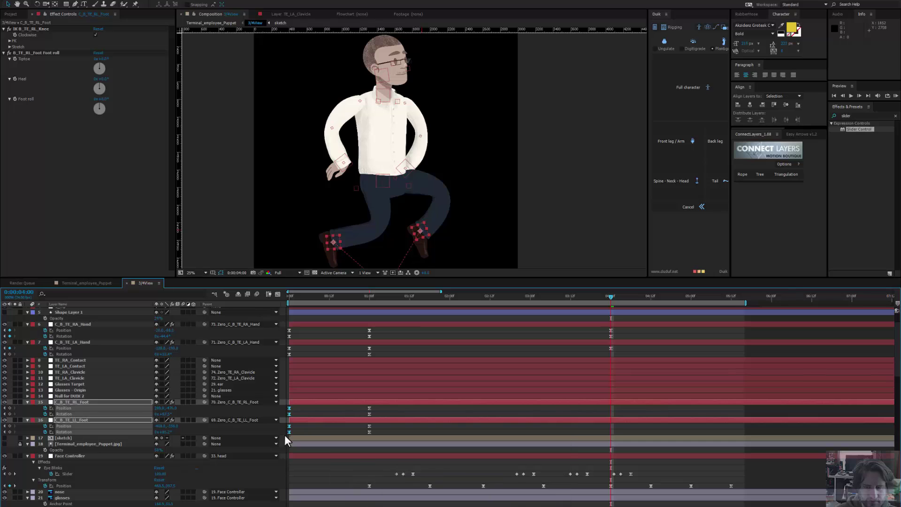
key(ctrl+v)
key(ctrl+z)
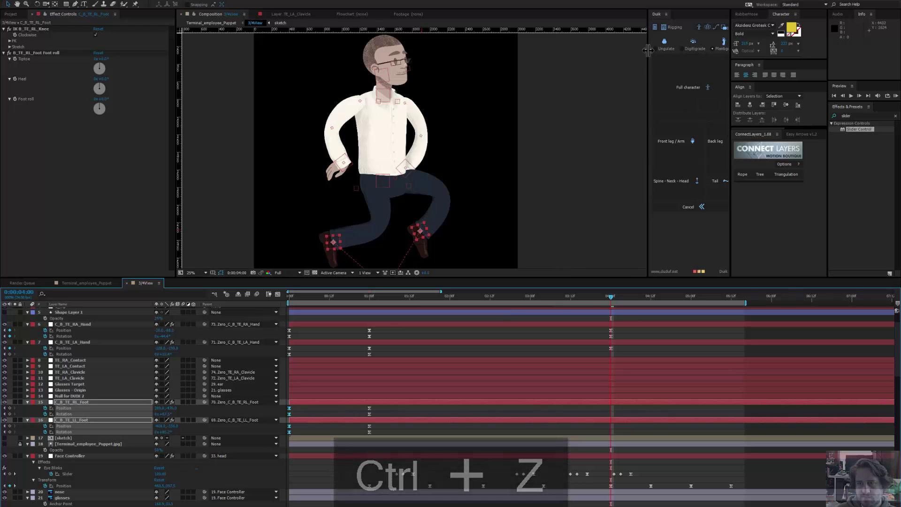
Step: Enlarge the Duik panel and use its animation tools to paste the selected foot keyframes at 0:00:04:00
drag(649, 49, 601, 49)
click(697, 27)
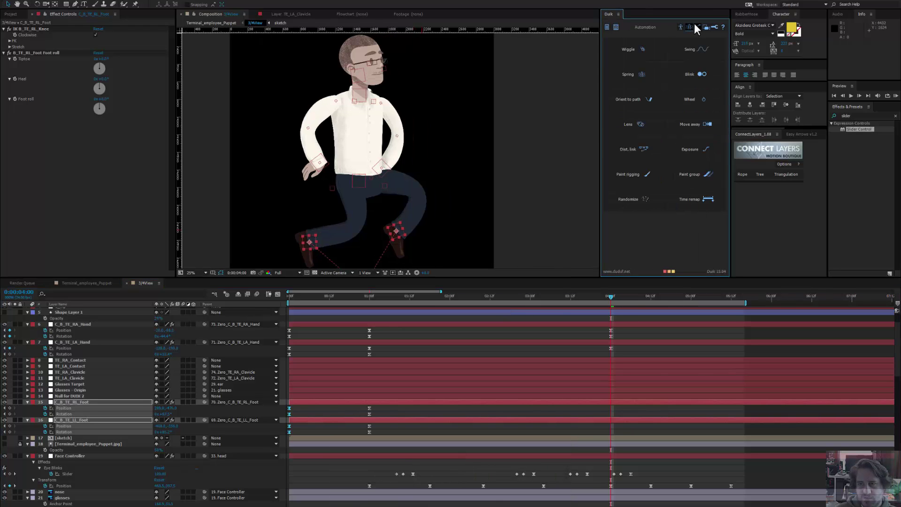
click(688, 177)
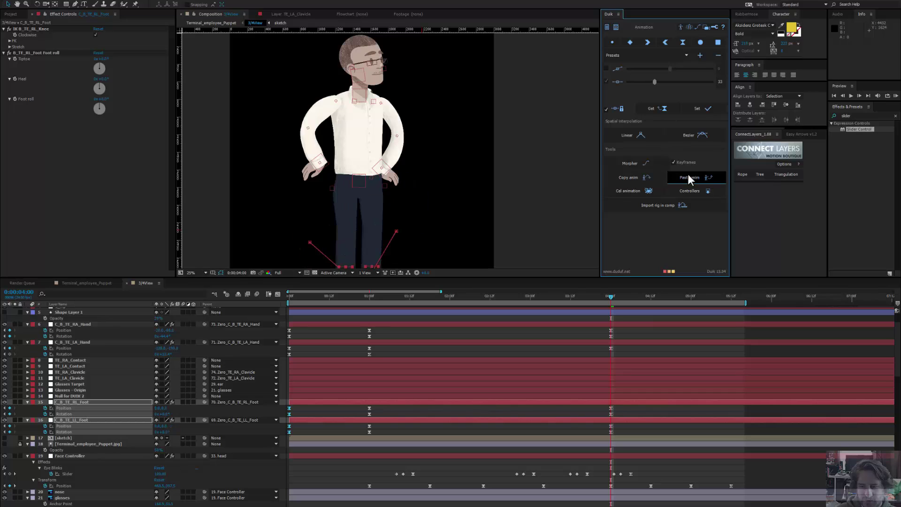
drag(417, 191, 423, 161)
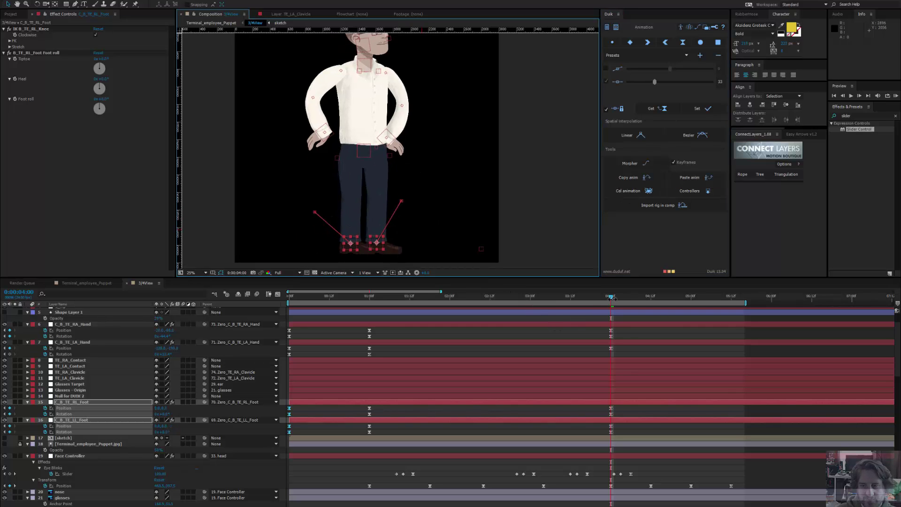
Step: Move the pasted foot keyframes back to 0:00:01:08 and start the work area at that time
drag(605, 300, 409, 303)
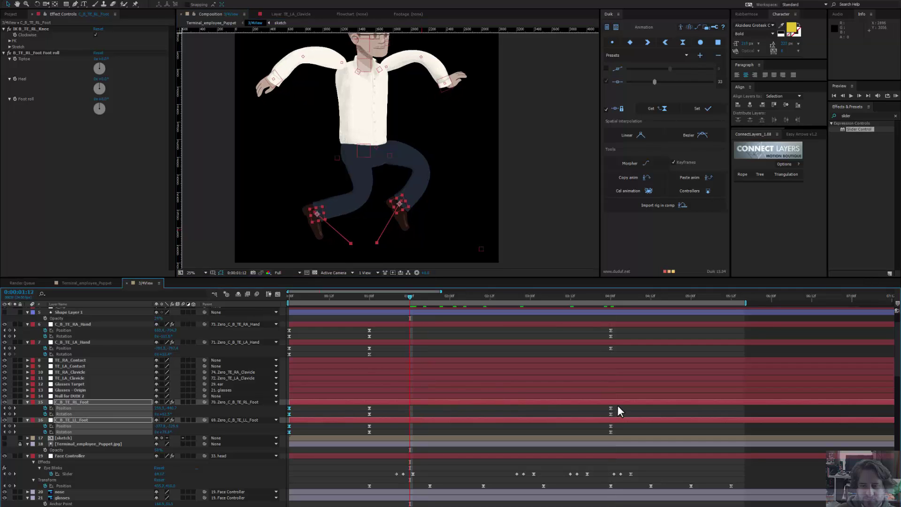
drag(617, 406, 611, 431)
drag(510, 443, 395, 449)
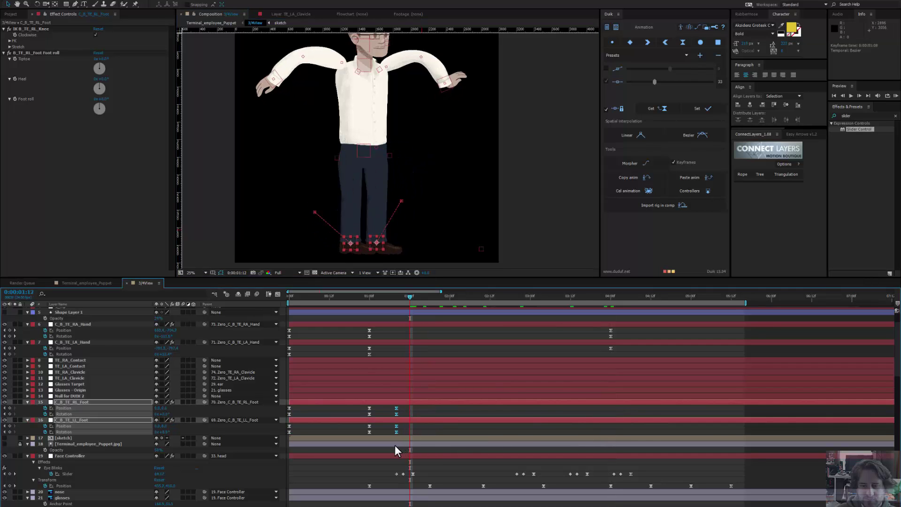
click(392, 296)
click(395, 295)
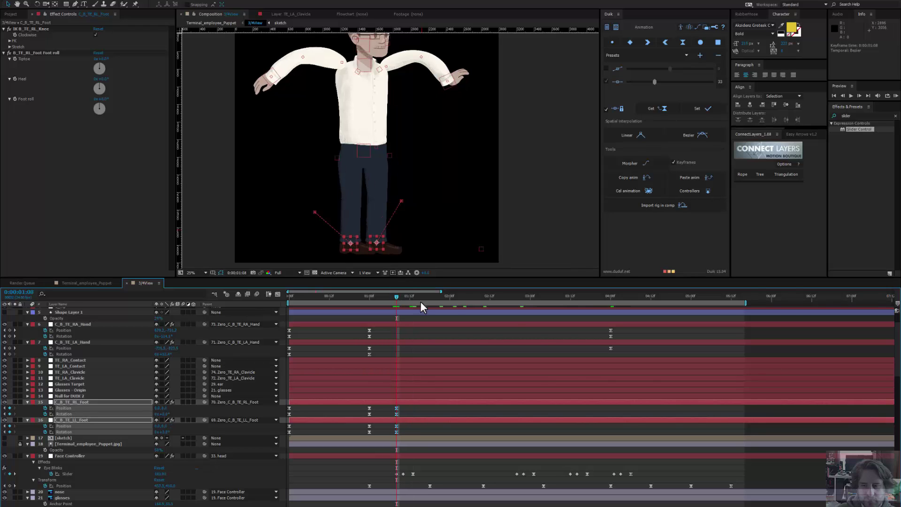
key(b)
Step: Copy the first-frame Position and Rotation keyframes of both hand controllers with Duik and paste them at 0:00:01:08
drag(334, 328, 287, 353)
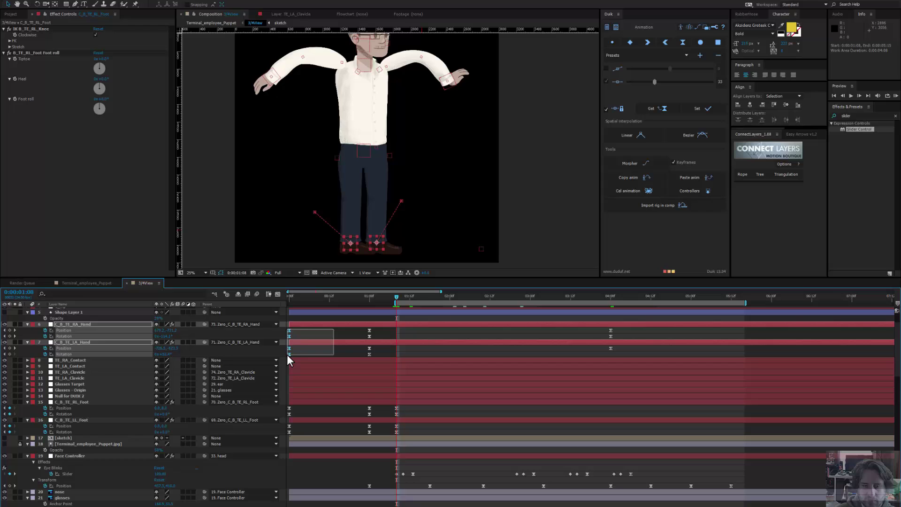
click(655, 176)
click(688, 175)
drag(377, 107, 368, 168)
Step: Check the arm motion up to 0:00:04:00, then copy both hands' 0:00:01:08 keyframes with Duik and paste them at 0:00:03:00
drag(428, 301, 611, 328)
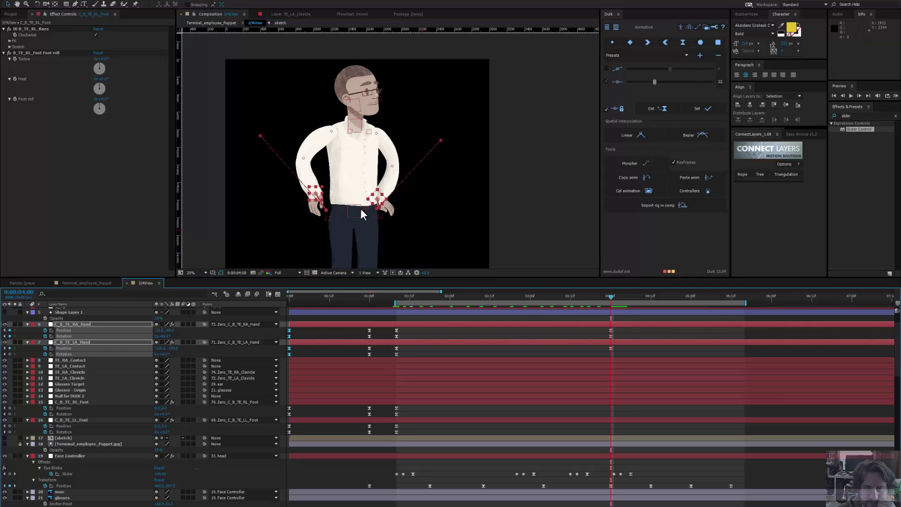
drag(406, 299, 528, 321)
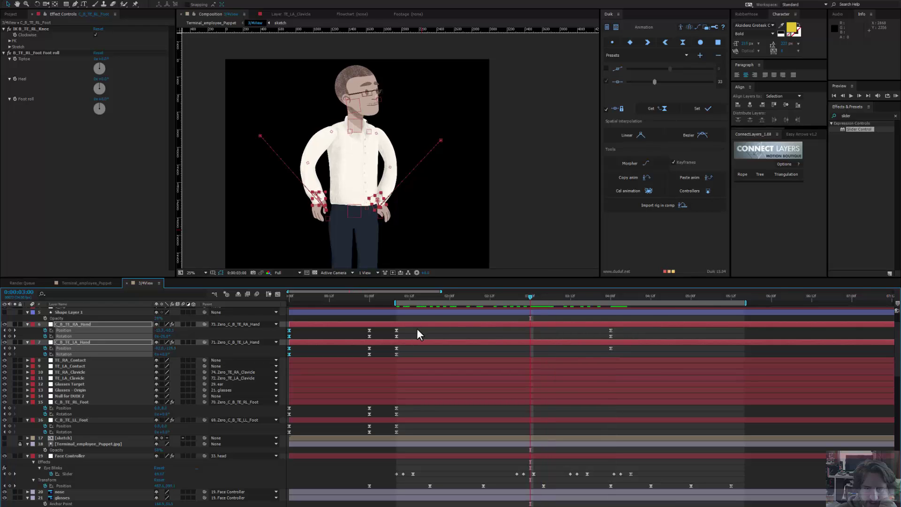
drag(417, 328, 396, 354)
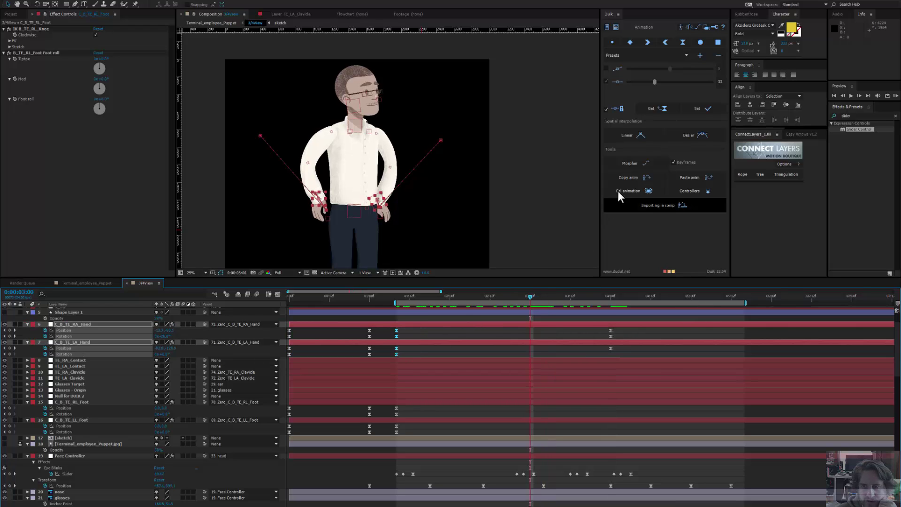
click(634, 178)
click(680, 177)
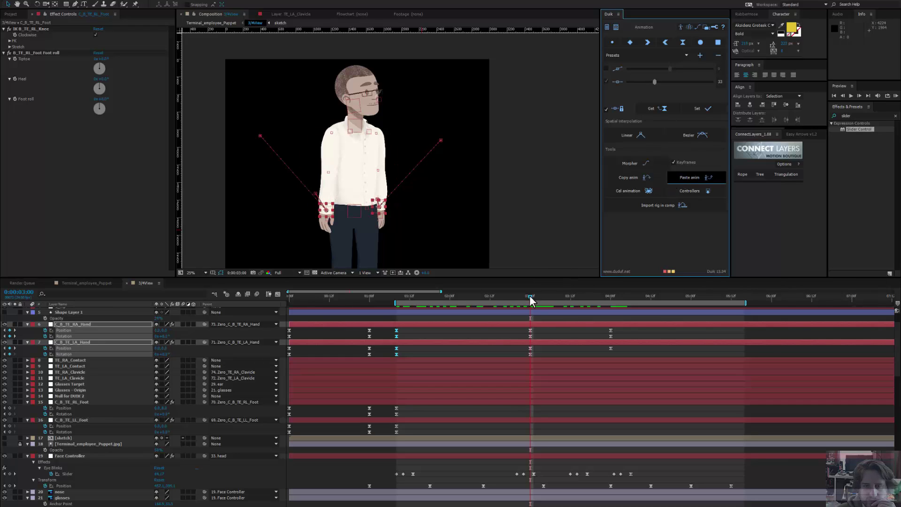
Step: Shift the Face Controller's Position keyframes from 0:00:04:00 onward past the end of the work area, and return to 0:00:04:00
drag(530, 295, 613, 318)
click(610, 317)
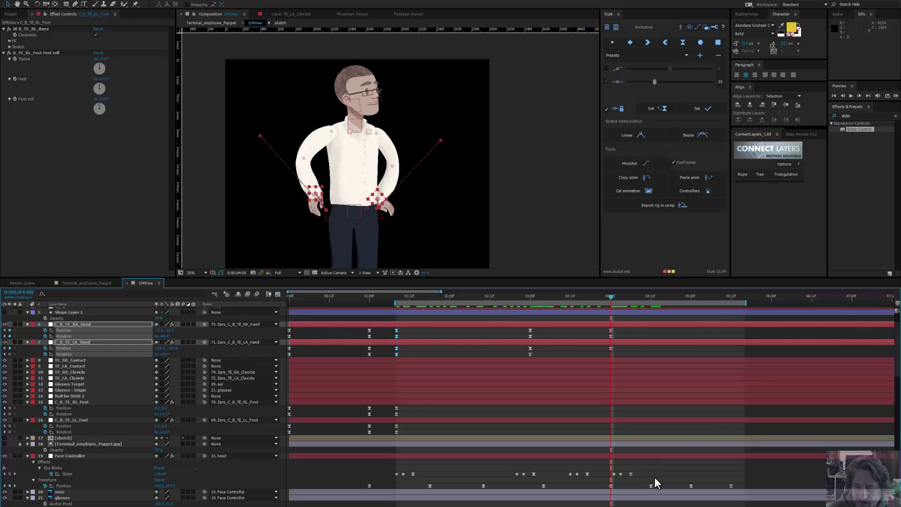
drag(605, 487, 879, 487)
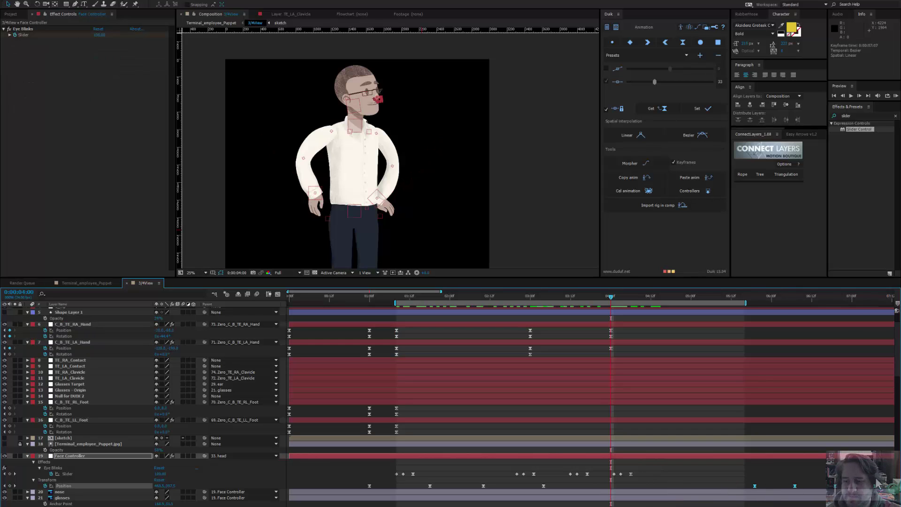
click(607, 297)
drag(584, 308, 611, 355)
Step: At 0:00:04:00, reset the C_B_TE_RA_Hand controller's rotation to 0° and nudge it so the hand hangs straight beside the hip
scroll(438, 227, up, 2)
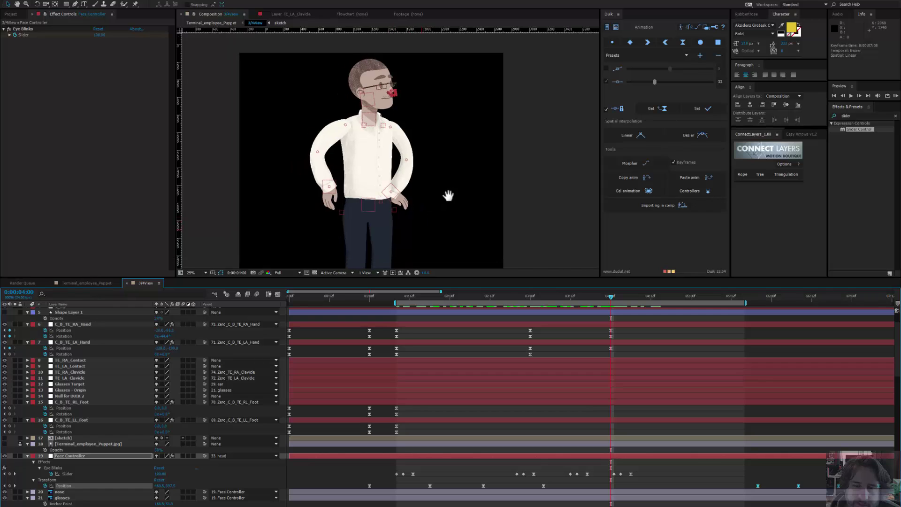
click(484, 220)
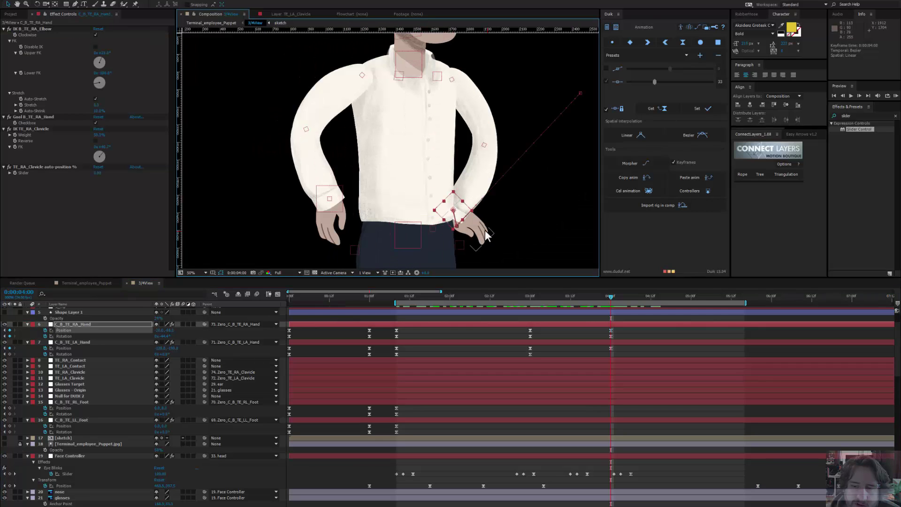
mouse_move(471, 218)
mouse_down()
mouse_move(472, 230)
mouse_move(461, 197)
mouse_move(465, 209)
mouse_up()
Step: Raise the C_B_TE_LA_Hand controller across the chest and rotate it so the hand rests at the chin at 0:00:04:00
click(337, 202)
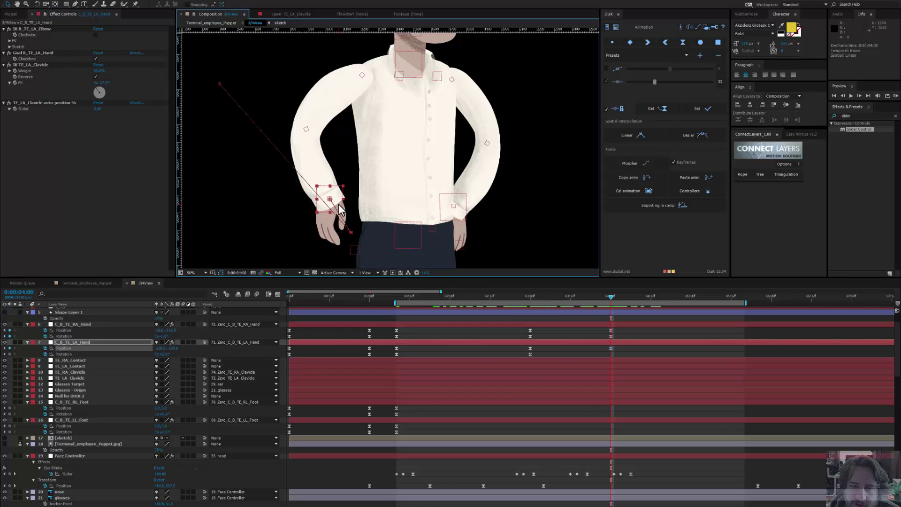
drag(340, 206, 365, 259)
key(w)
key(v)
drag(397, 217, 425, 190)
drag(439, 228, 456, 187)
scroll(456, 188, down, 2)
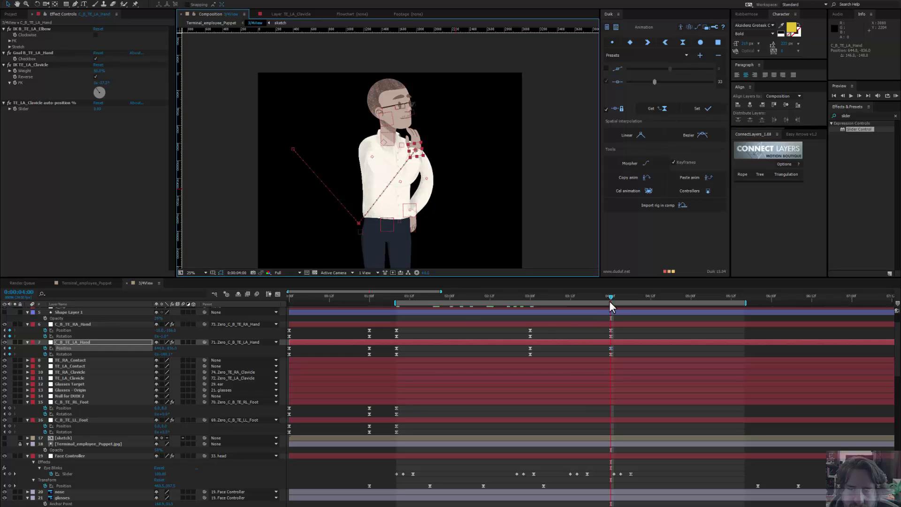
Step: Go to 0:00:03:11 and curve the C_B_TE_LA_Hand motion path between the hip and the chin
drag(598, 302, 567, 305)
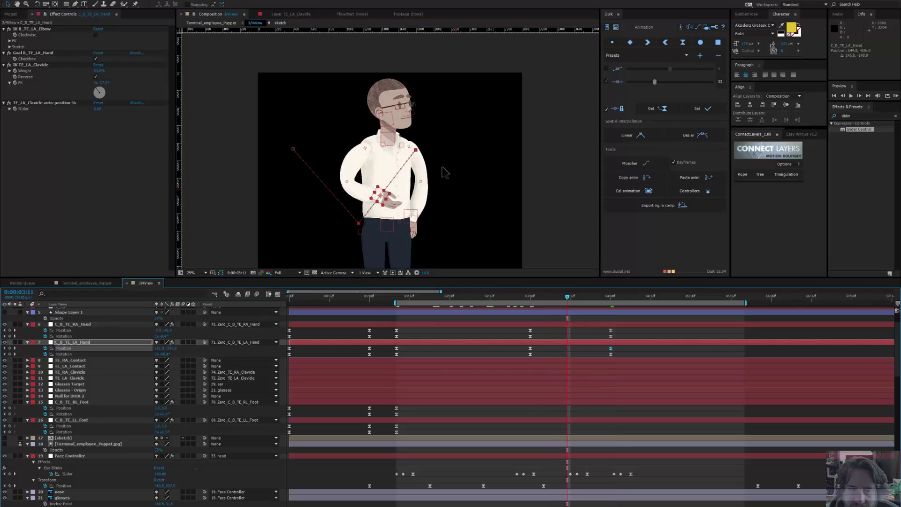
drag(416, 160, 379, 228)
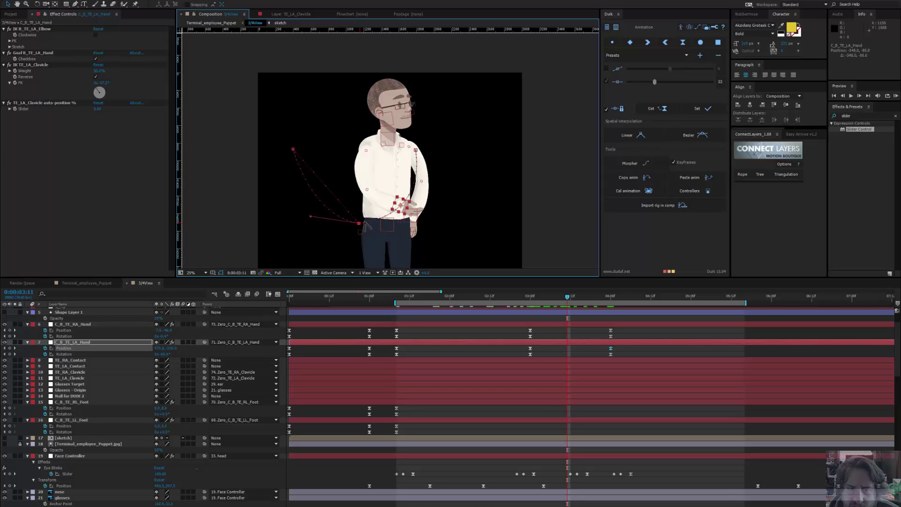
Step: Cut the C_B_TE_RA_Hand Position keyframe at 0:00:01:00 and move the playhead back to 0:00:03:05
click(416, 223)
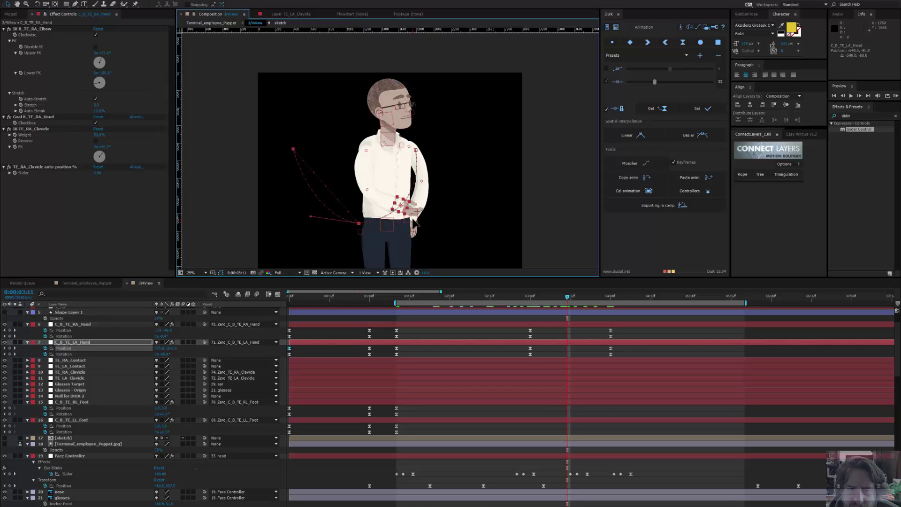
scroll(416, 221, up, 2)
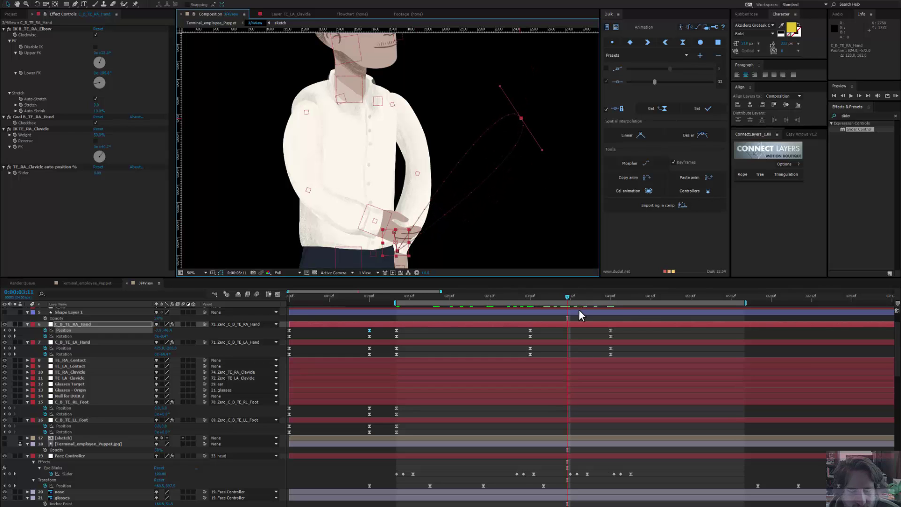
key(ctrl+x)
drag(565, 297, 546, 348)
key(Page_Up)
key(Page_Up)
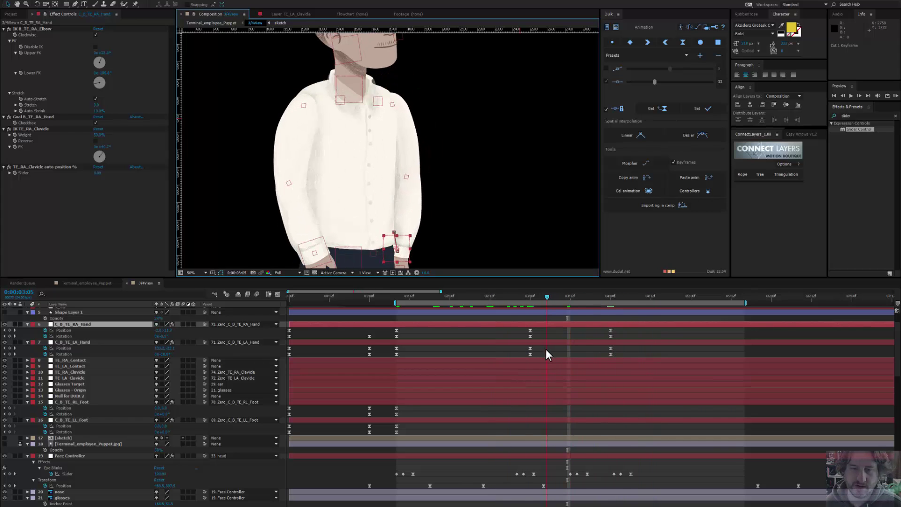
Step: Curve the C_B_TE_RA_Hand motion path outward between its 0:00:03:00 and 0:00:04:00 positions
scroll(435, 242, down, 2)
scroll(408, 161, up, 1)
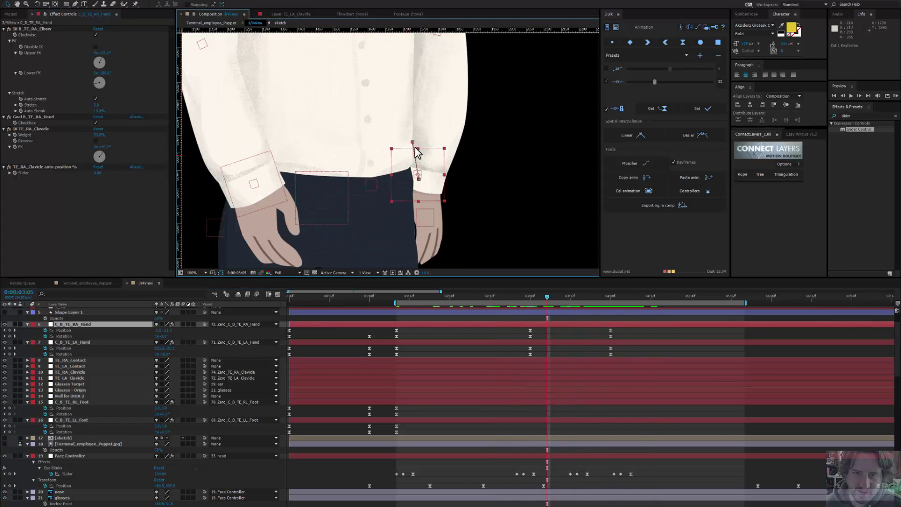
drag(443, 154, 427, 179)
key(ctrl+z)
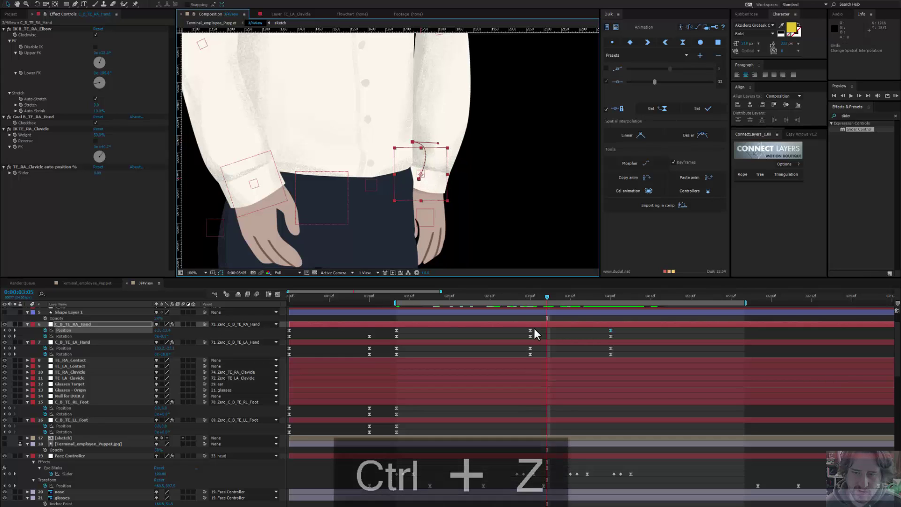
drag(420, 181, 431, 179)
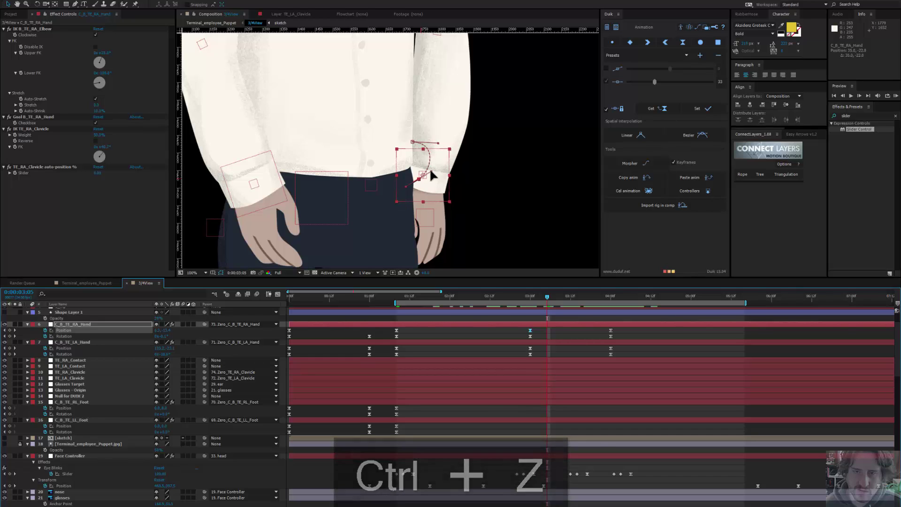
click(396, 330)
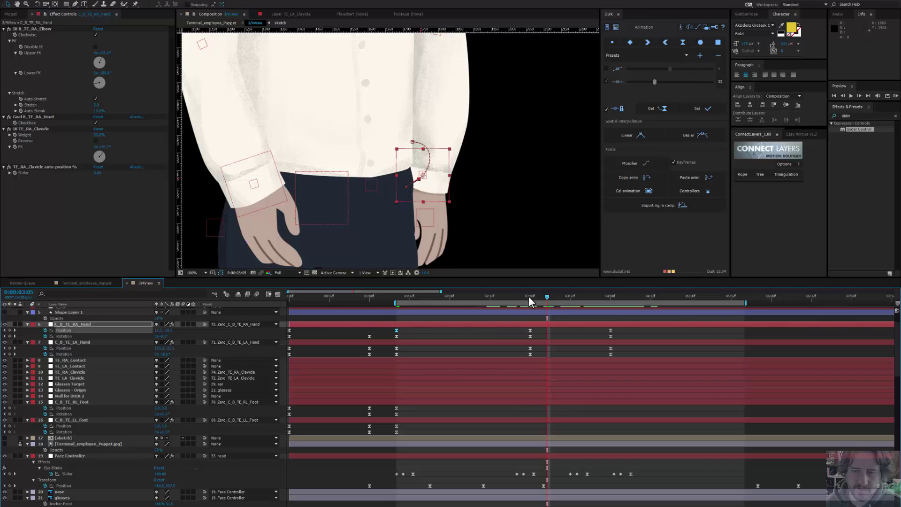
Step: Go to 0:00:03:00 and adjust the Bezier handles of the C_B_TE_RA_Hand path for a smoother arc near the wrist
mouse_move(529, 297)
mouse_down()
mouse_move(421, 294)
mouse_move(530, 305)
mouse_up()
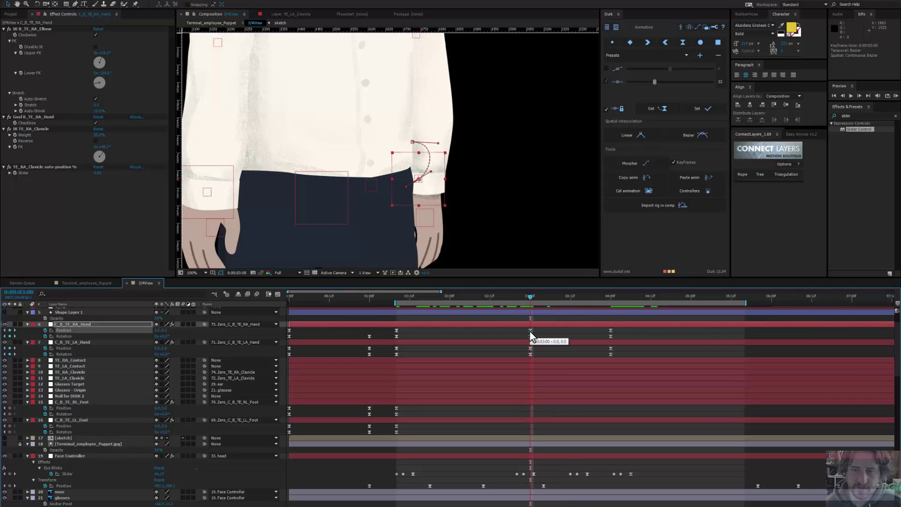
drag(407, 186, 417, 183)
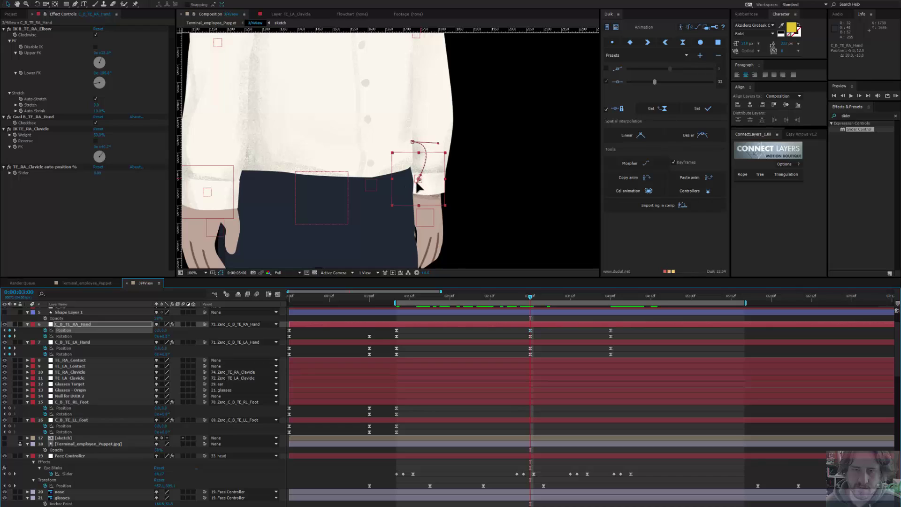
click(411, 186)
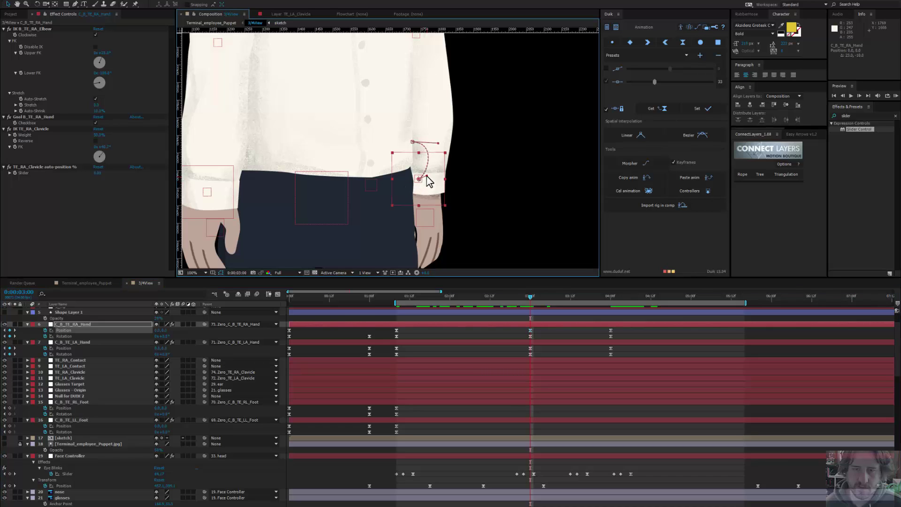
drag(428, 181, 437, 143)
Step: At 0:00:04:00, raise and rotate the C_B_TE_RA_Hand controller so the hand rests on the hip with the elbow bent outward
key(comma)
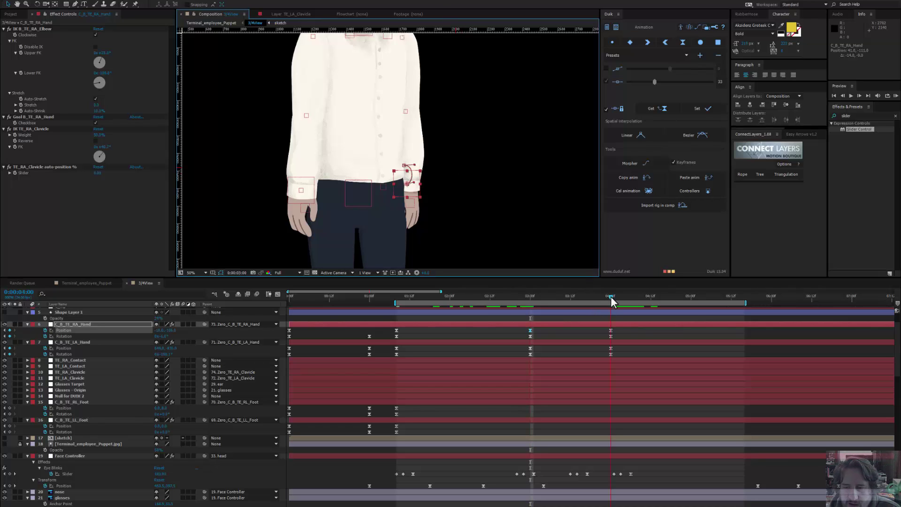
drag(407, 156, 429, 151)
key(w)
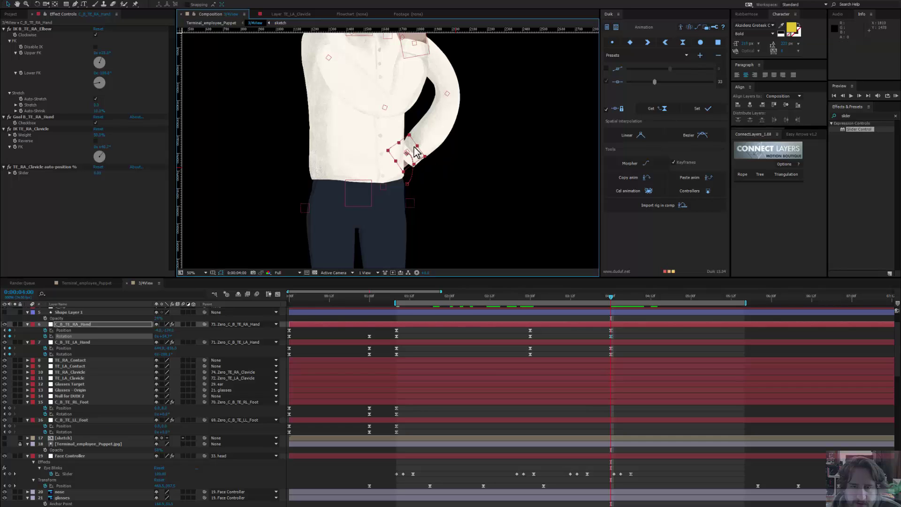
drag(415, 152, 465, 190)
key(comma)
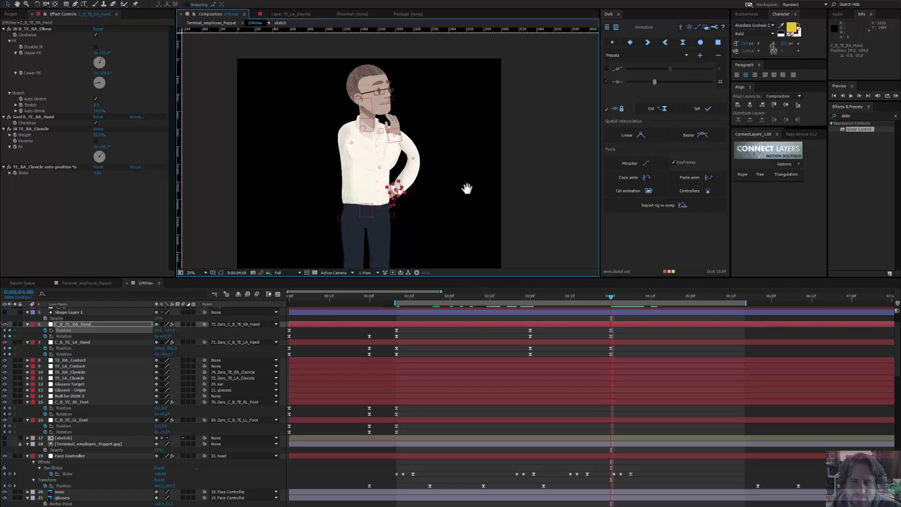
Step: Try a different Stretch value in the C_B_TE_RA_Hand elbow IK effect and undo it
key(period)
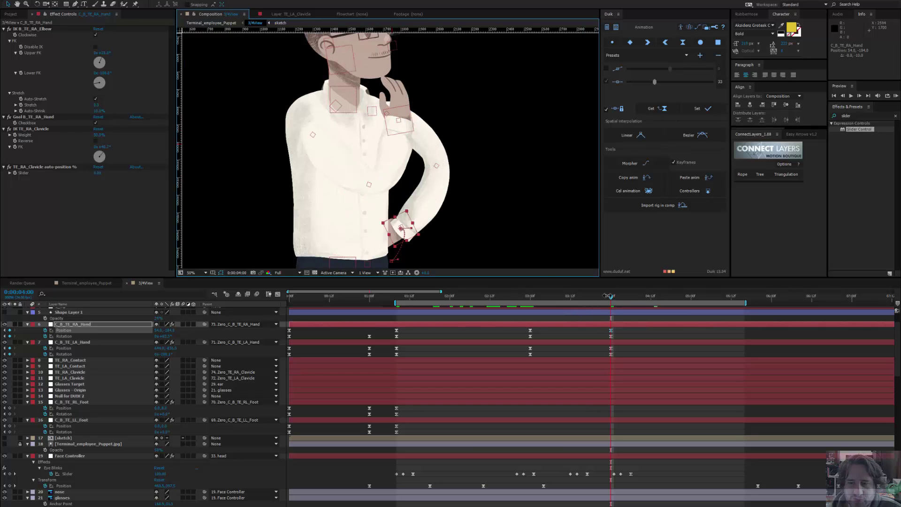
drag(587, 300, 609, 306)
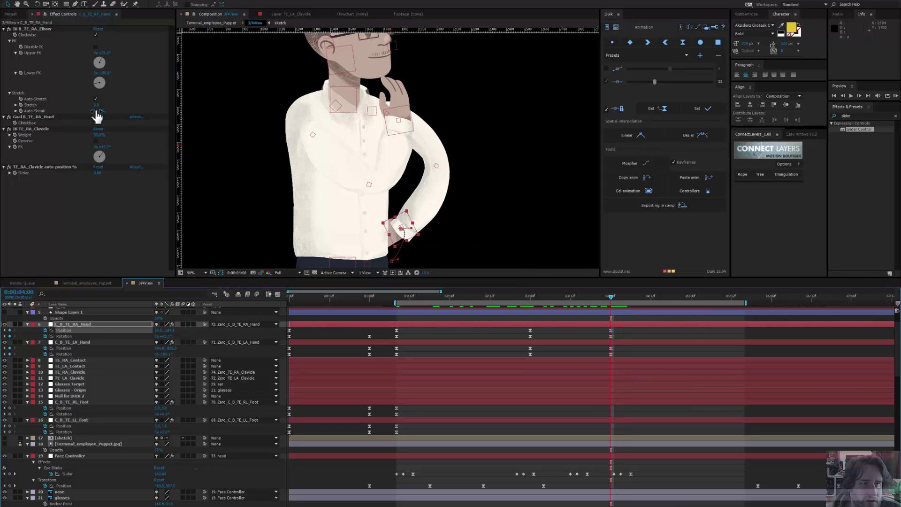
mouse_move(95, 105)
mouse_down()
mouse_move(43, 111)
mouse_move(94, 108)
mouse_up()
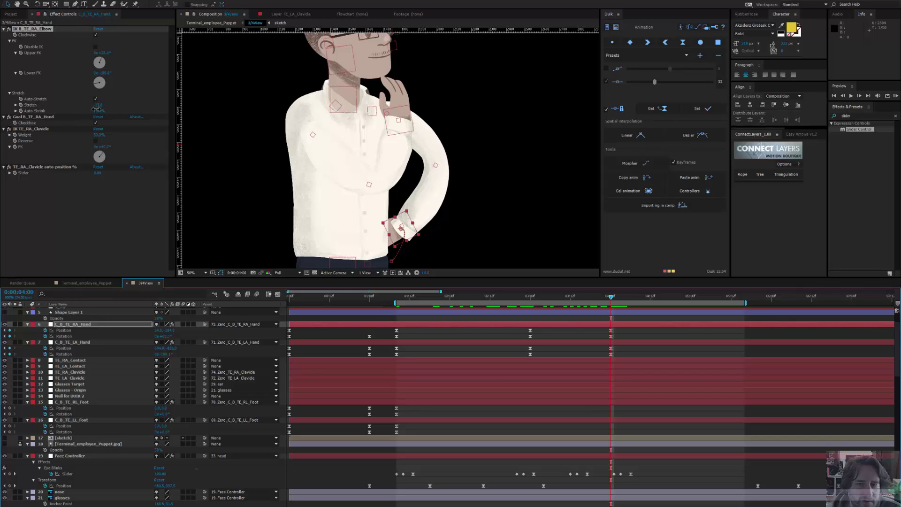
key(ctrl+z)
key(ctrl+z)
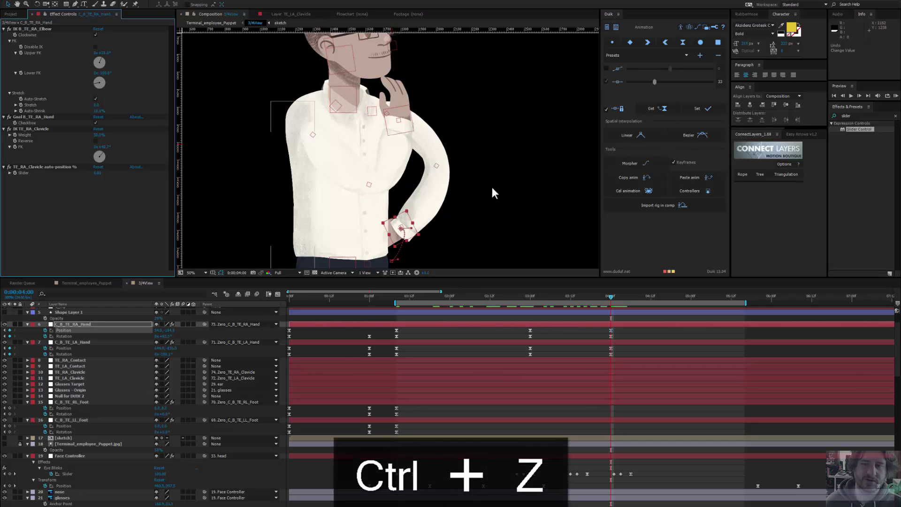
key(ctrl+z)
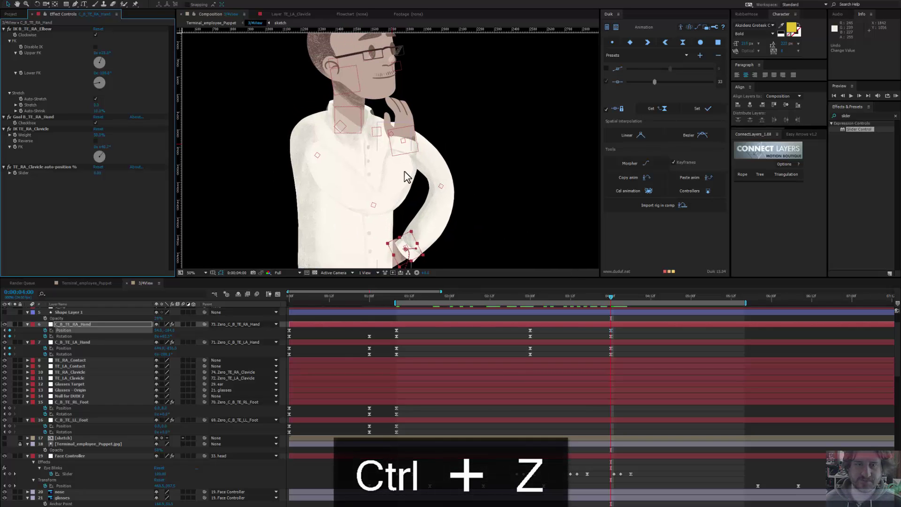
Step: Play back the animation to check how both hands move into the chin and hip poses
click(341, 135)
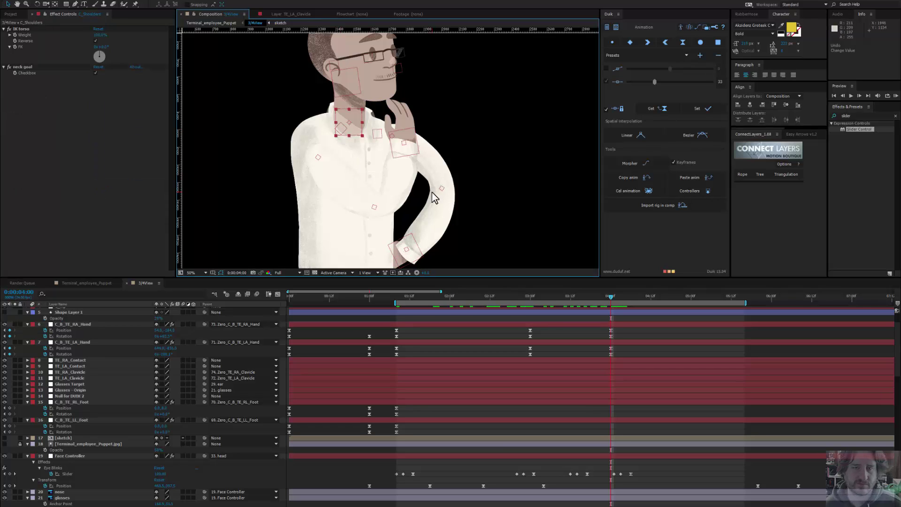
key(comma)
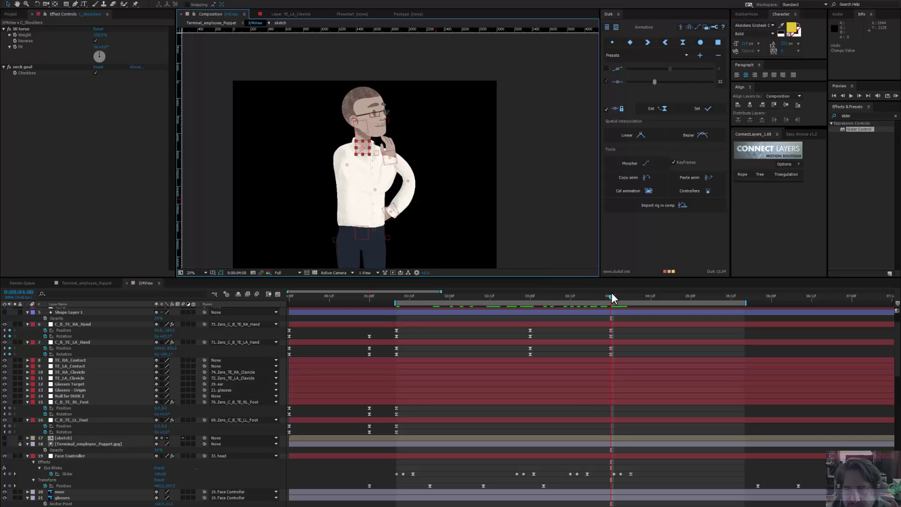
drag(614, 297, 767, 312)
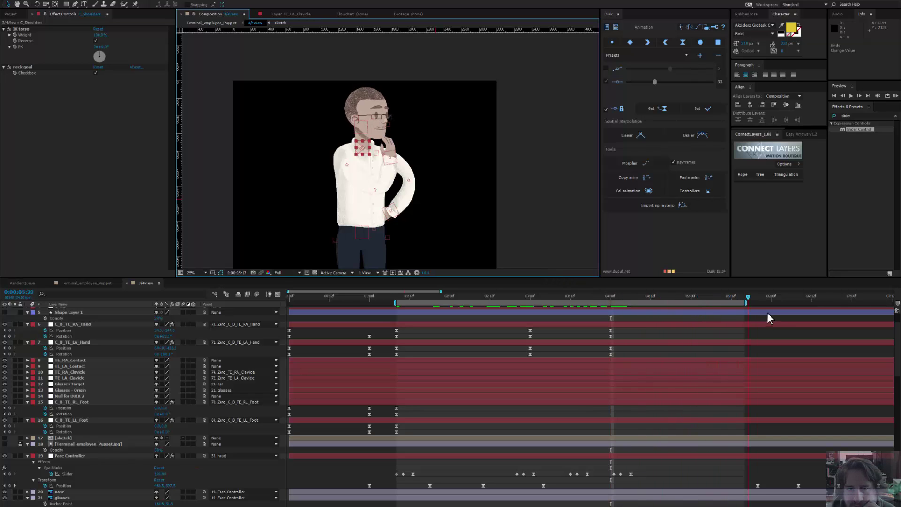
key(space)
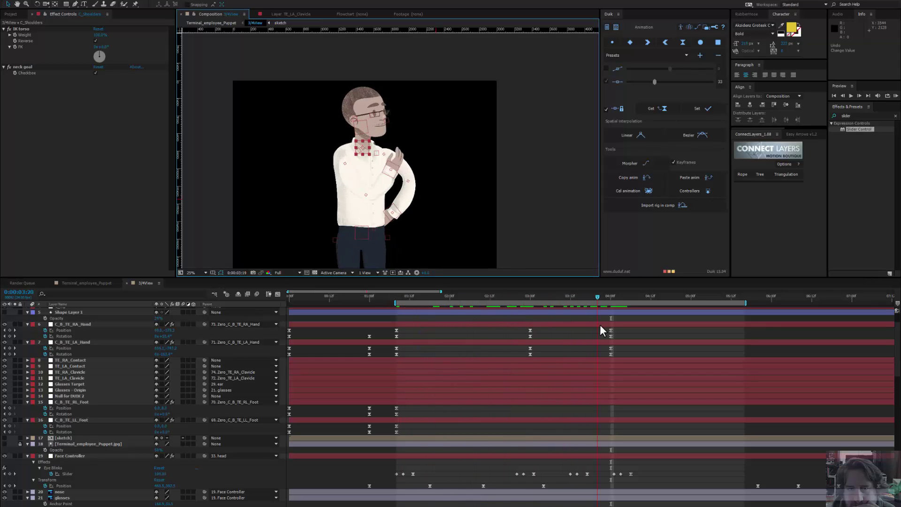
Step: Try to shift the C_B_TE_RA_Hand Position and Rotation keyframes at 0:00:03:00 and 0:00:04:00 earlier
drag(609, 325, 520, 324)
drag(621, 328, 508, 338)
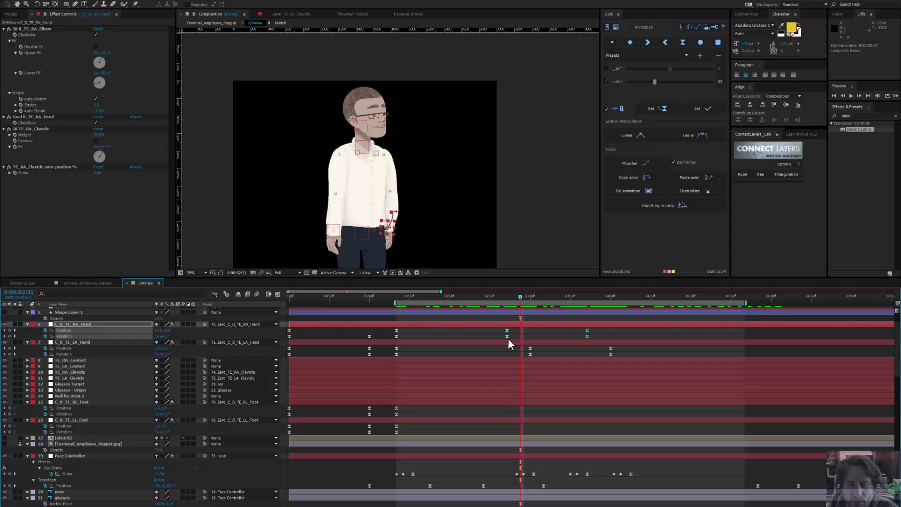
key(ctrl+z)
key(ctrl+z)
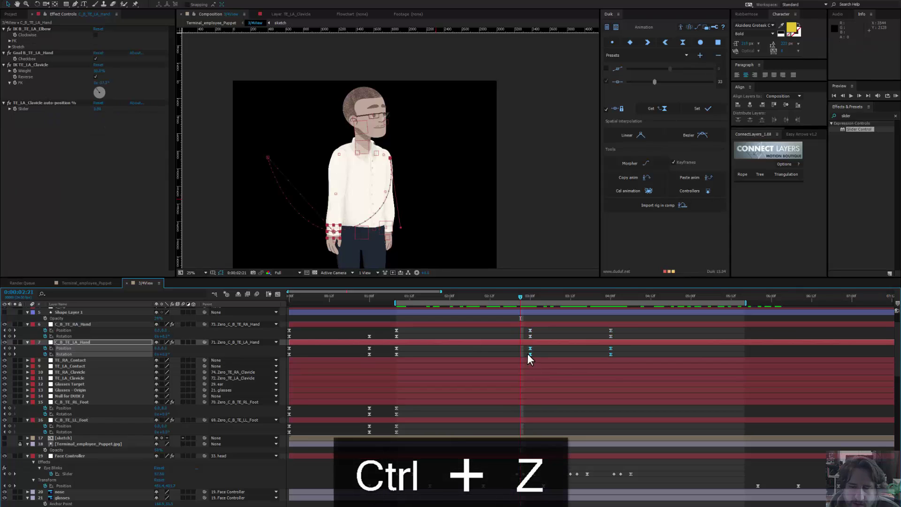
Step: Shift the last two pairs of C_B_TE_LA_Hand Position and Rotation keyframes earlier to about 0:00:02:10 and 0:00:03:10, and preview the timing
drag(516, 355, 486, 353)
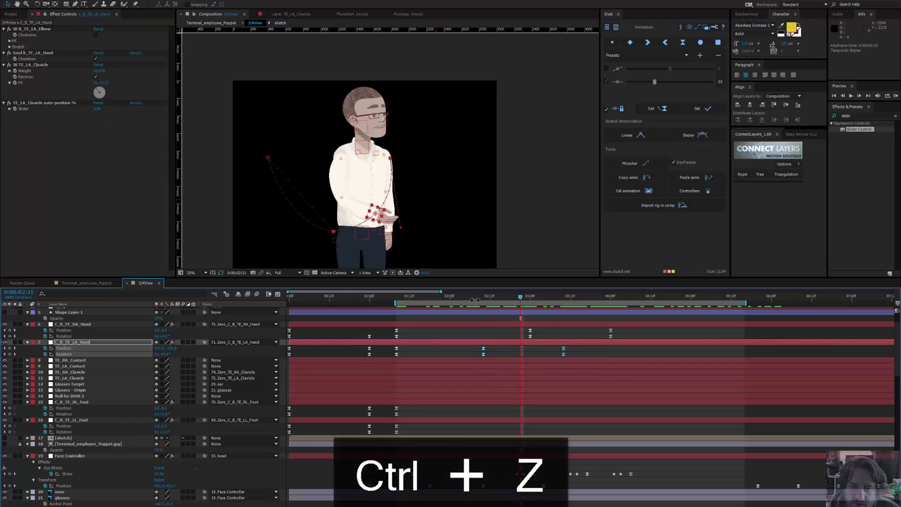
drag(469, 300, 662, 336)
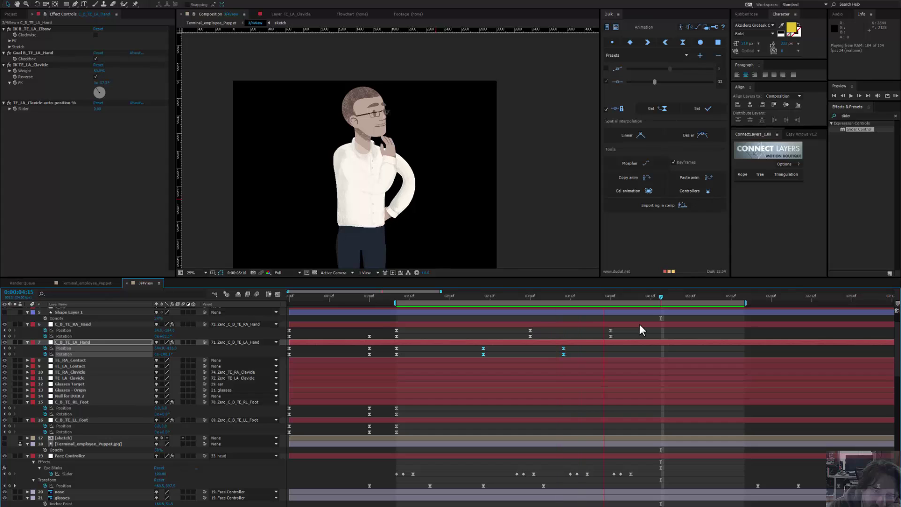
key(space)
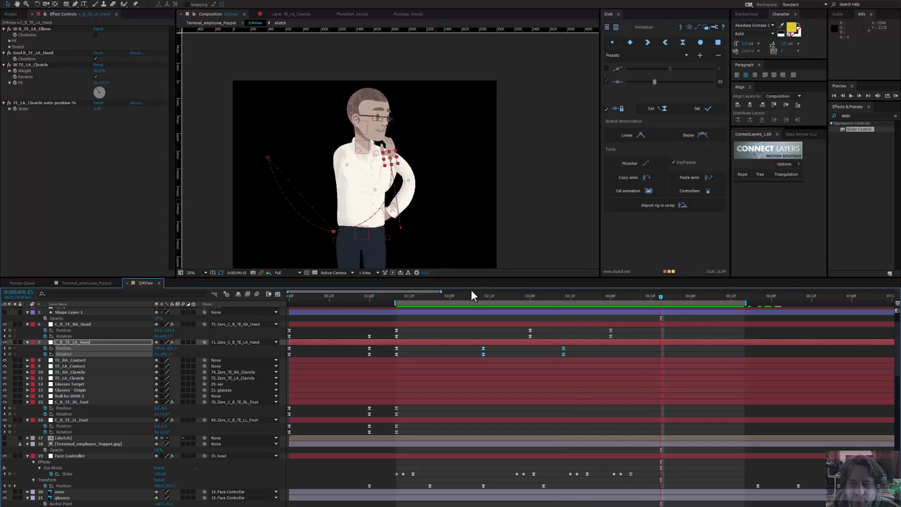
Step: Retime the C_B_TE_LA_Hand Position and Rotation keyframes so the raise to the chin runs from about 0:00:02:20 to 0:00:03:17
drag(467, 294, 494, 349)
drag(501, 301, 498, 357)
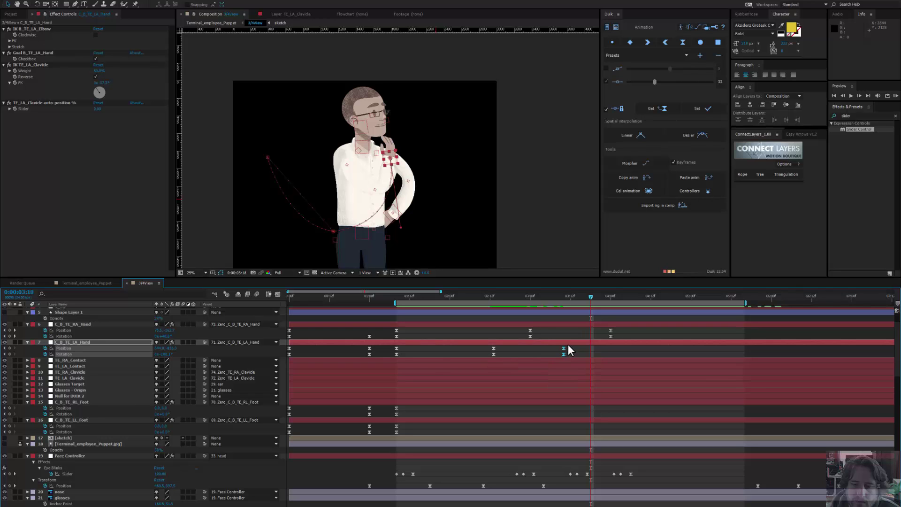
drag(568, 345, 497, 354)
key(ctrl+z)
key(ctrl+z)
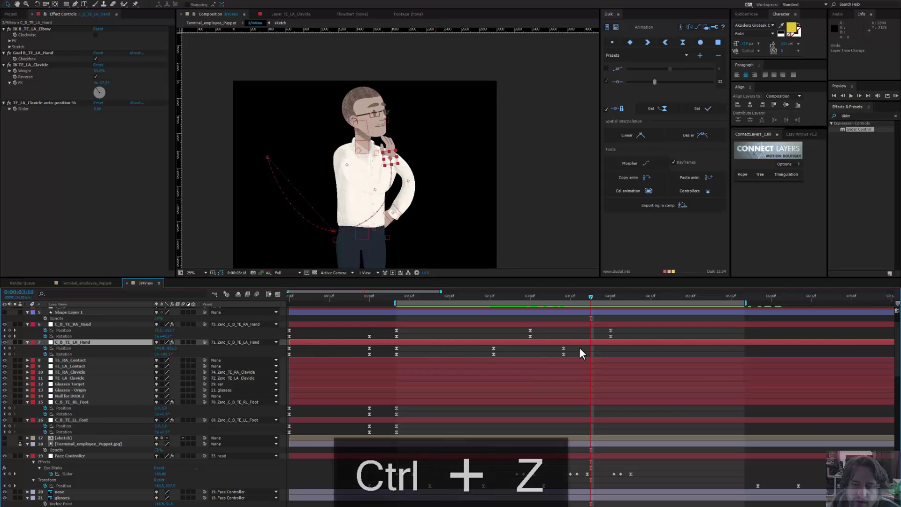
drag(579, 347, 516, 353)
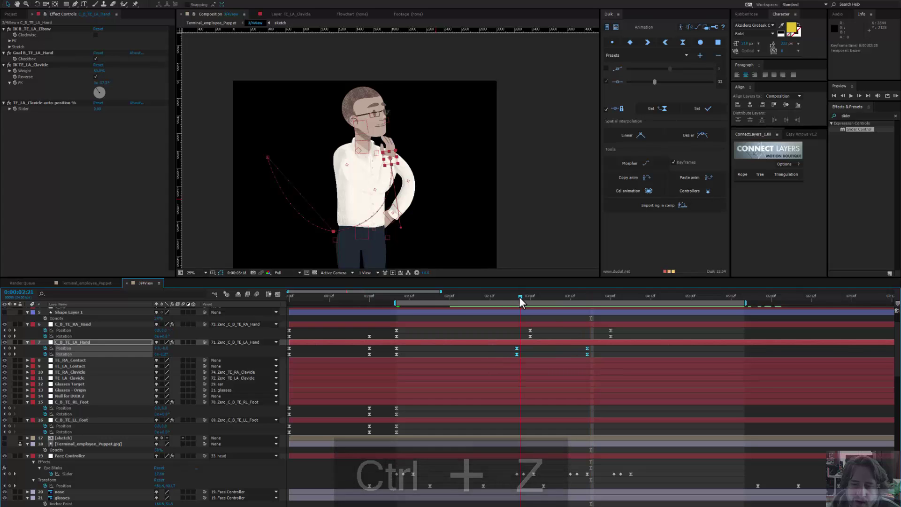
Step: At 0:00:04:00, lower the C_B_TE_RA_Hand controller from the hip toward the waist so the arm straightens
drag(519, 296, 607, 331)
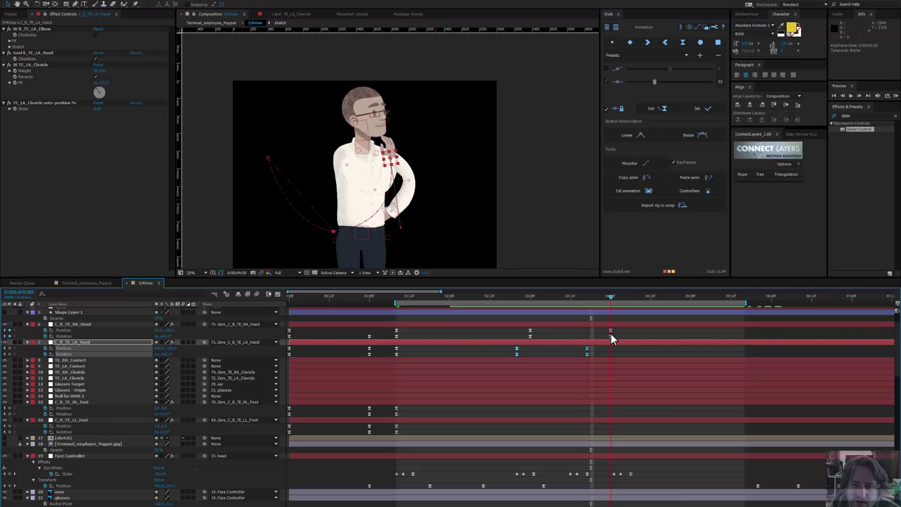
click(390, 215)
scroll(389, 215, up, 2)
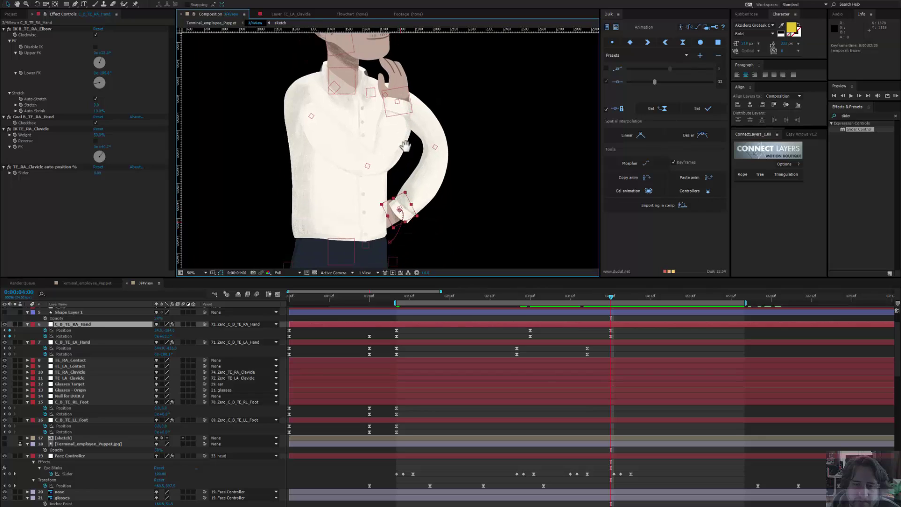
drag(399, 192, 376, 220)
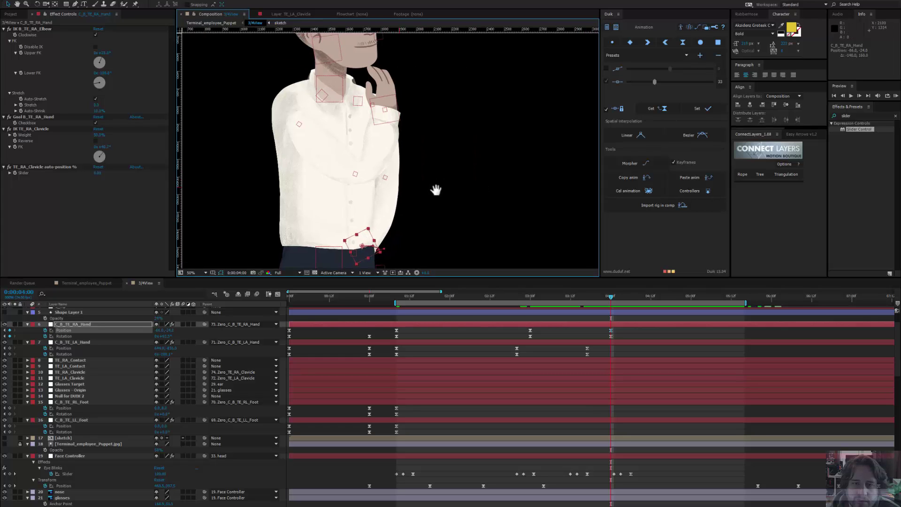
scroll(430, 192, down, 2)
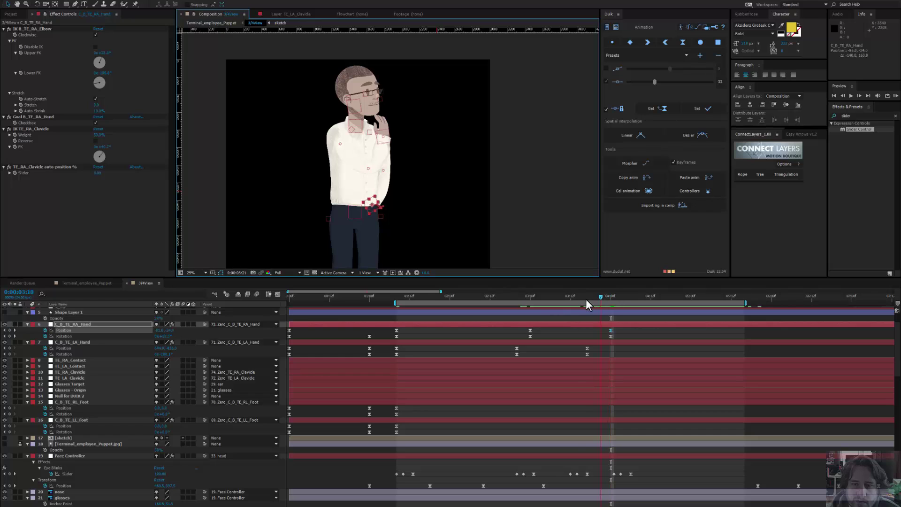
Step: Delete the C_B_TE_RA_Hand Position and Rotation keyframes at 0:00:04:00 and preview the animation from 0:00:03:00
drag(586, 299, 528, 306)
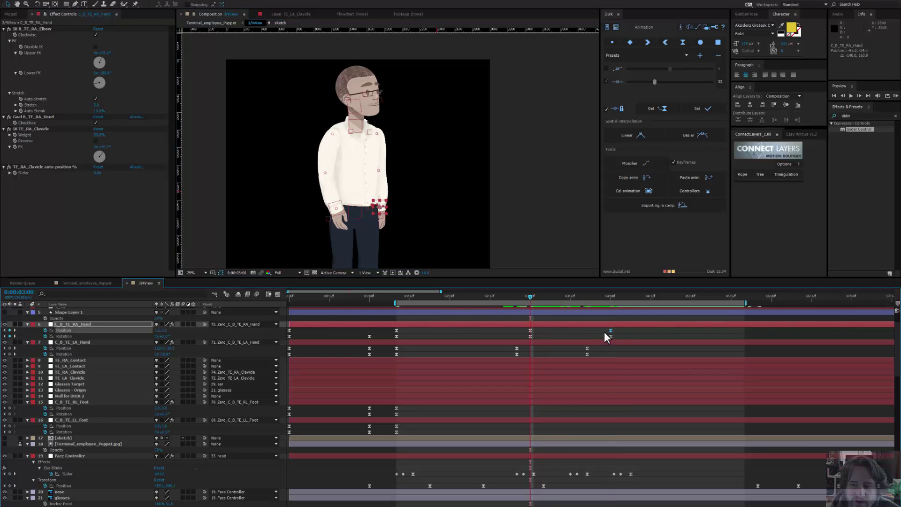
drag(604, 328, 611, 337)
key(Delete)
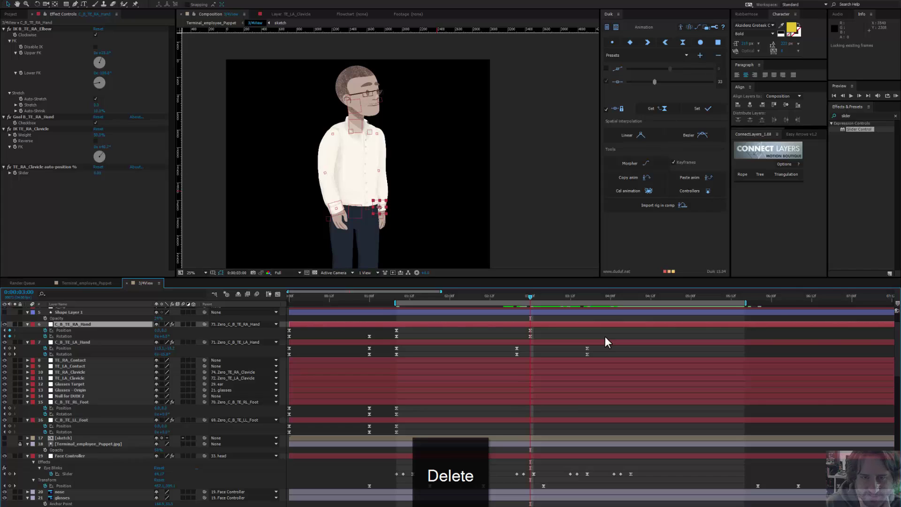
key(space)
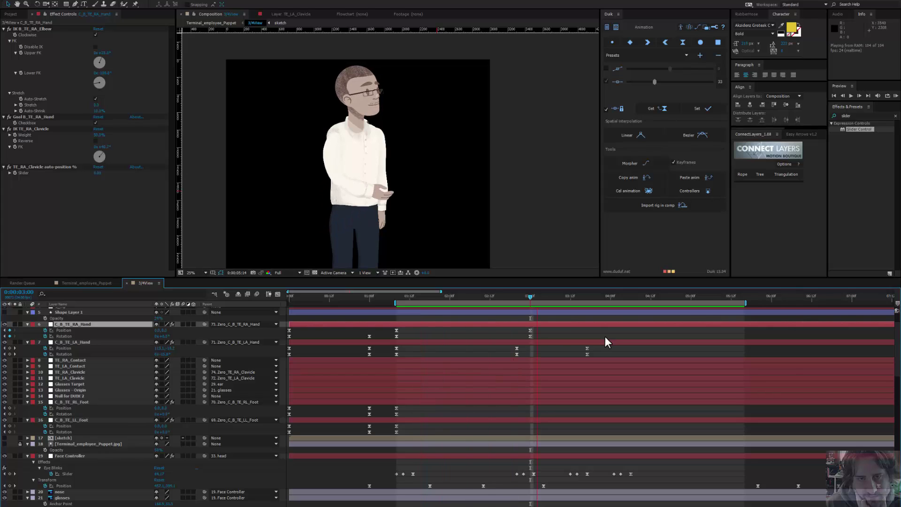
key(space)
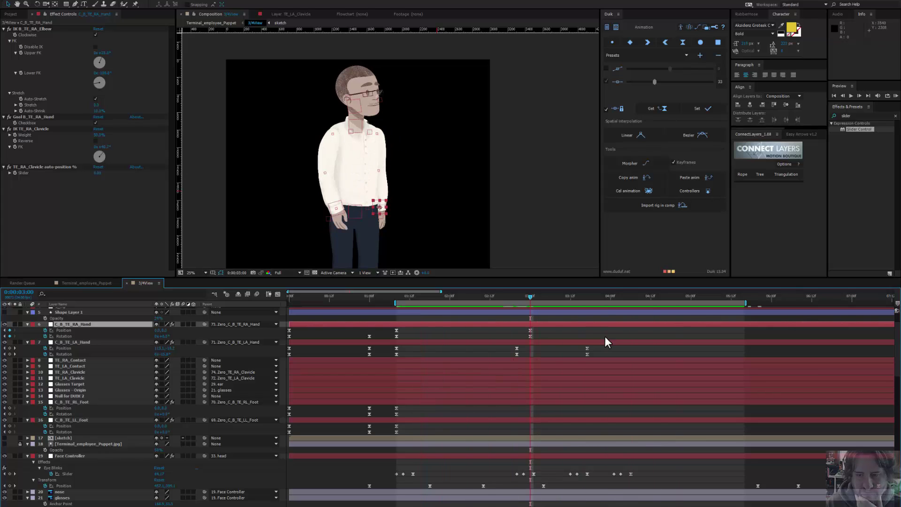
Step: Move the C_B_TE_LA_Hand Position and Rotation keyframes that start the arm raise earlier to 0:00:02:16 and preview the motion
click(512, 296)
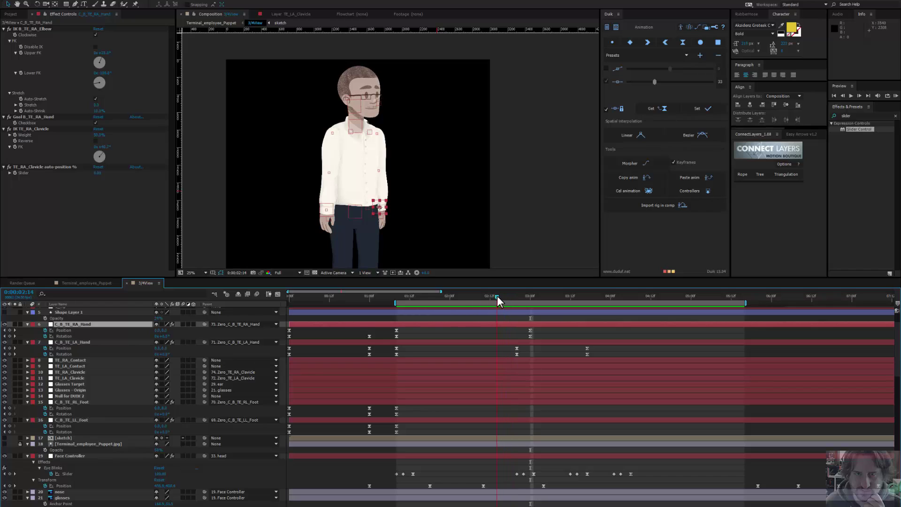
drag(497, 296, 500, 296)
drag(523, 346, 512, 356)
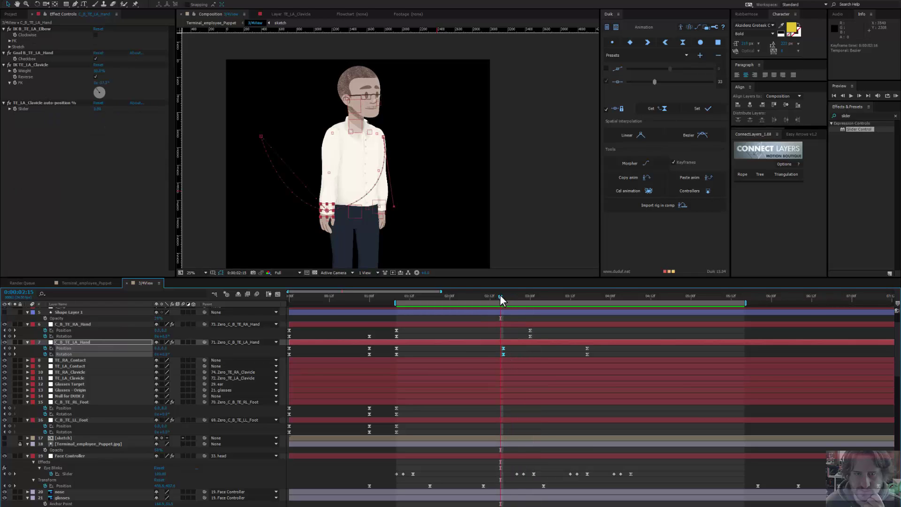
drag(514, 301, 577, 316)
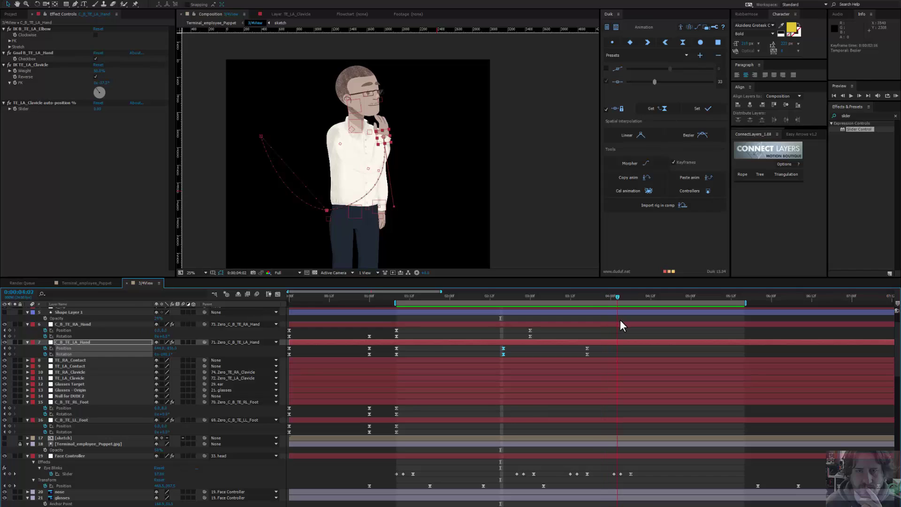
drag(620, 320, 561, 348)
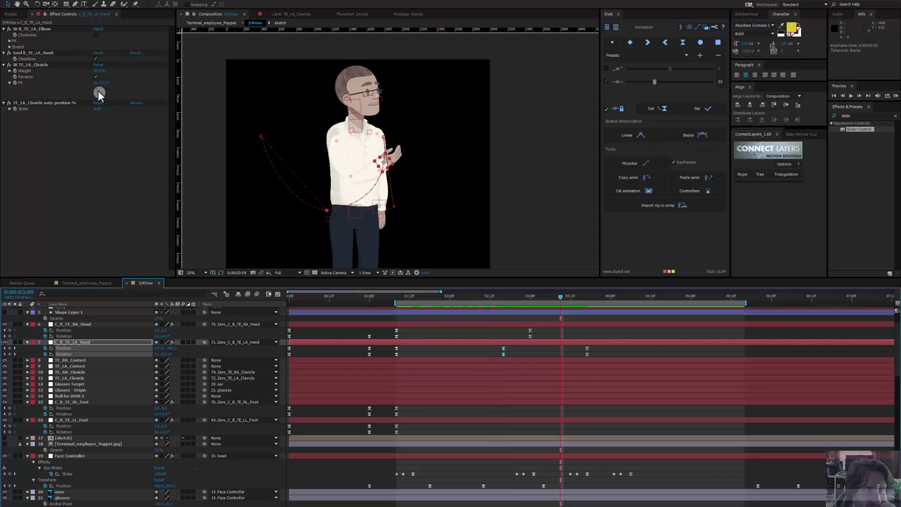
Step: Try a lower IK TE_LA_Clavicle Weight on the C_B_TE_LA_Hand controller at 0:00:03:09
click(93, 72)
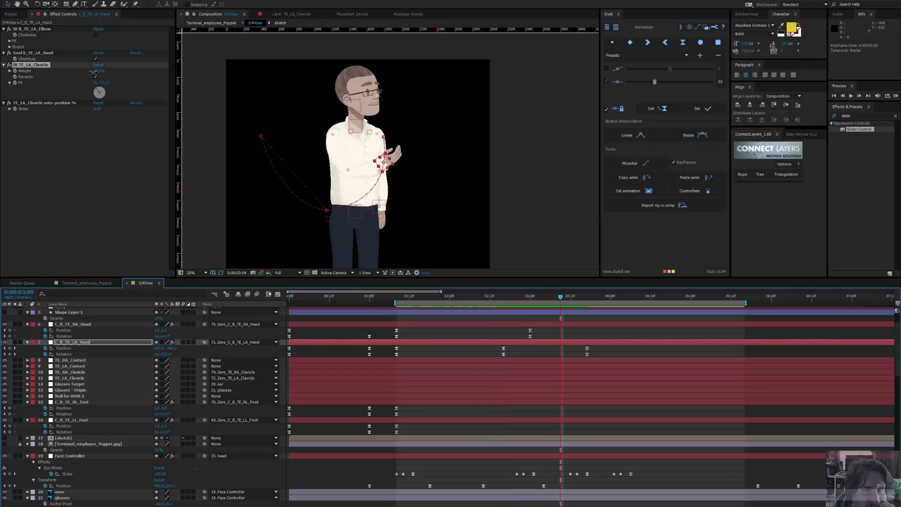
click(96, 71)
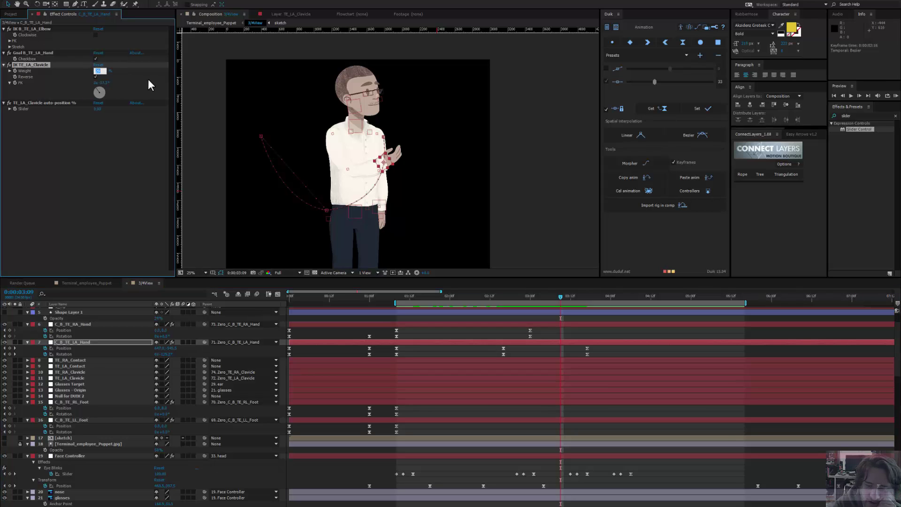
text(15)
key(Return)
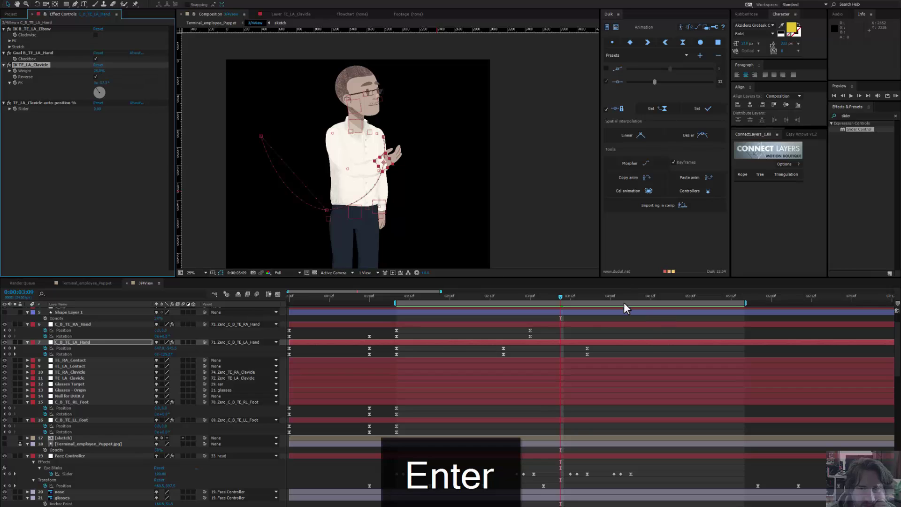
Step: Keyframe the IK TE_LA_Clavicle Weight at 50% at 0:00:02:16 and 24% at 0:00:03:17, and preview the arm raise
drag(560, 297, 501, 306)
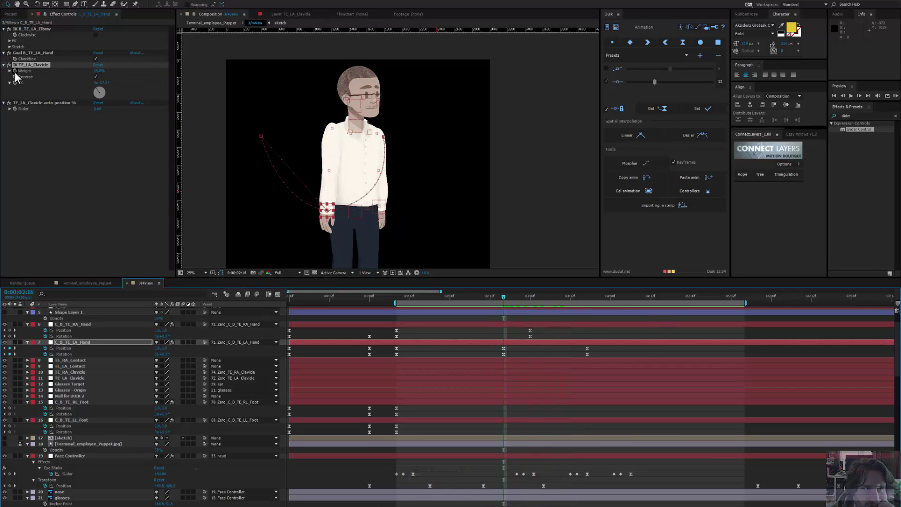
click(98, 71)
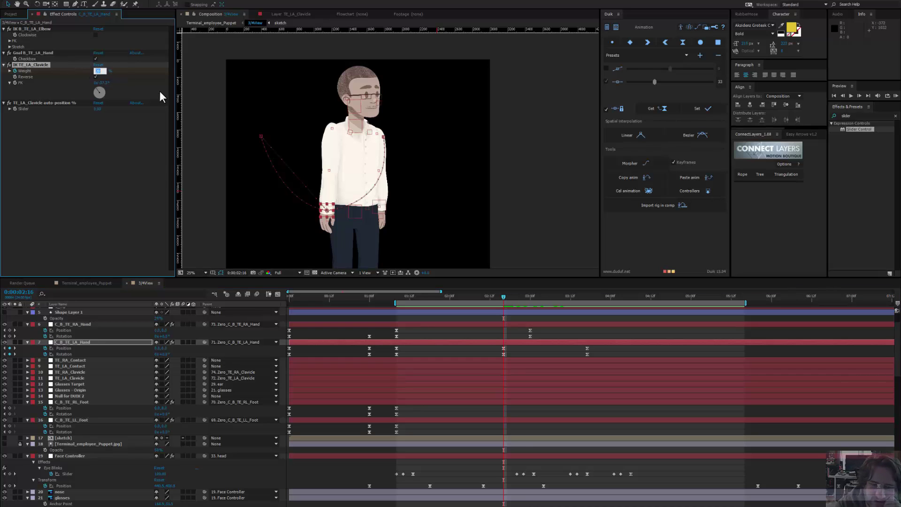
key(Return)
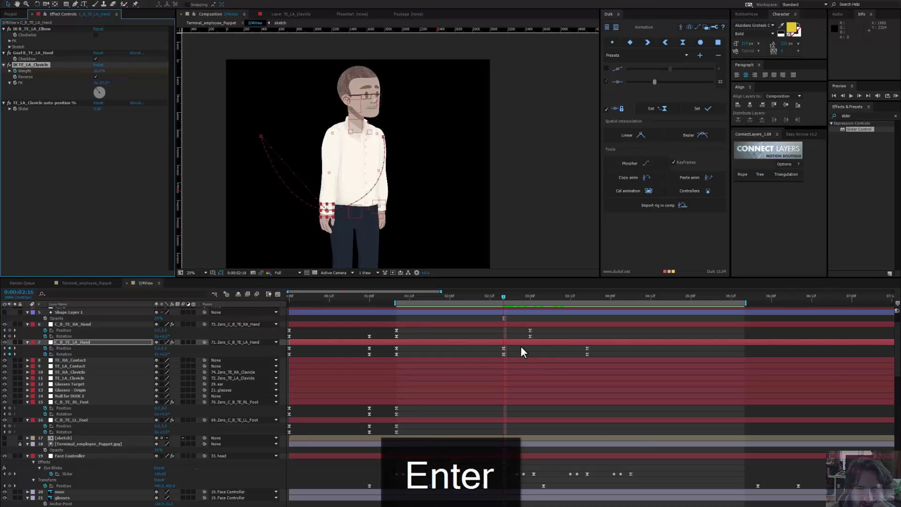
key(u)
key(k)
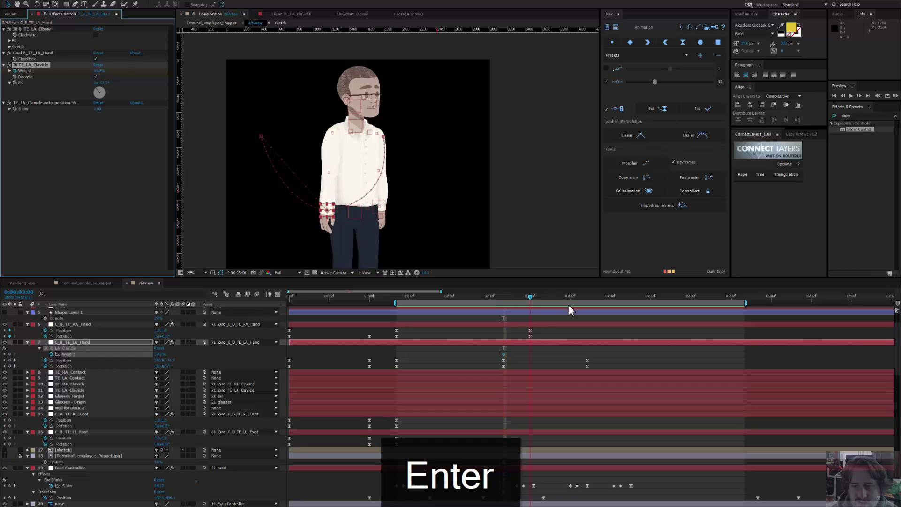
key(k)
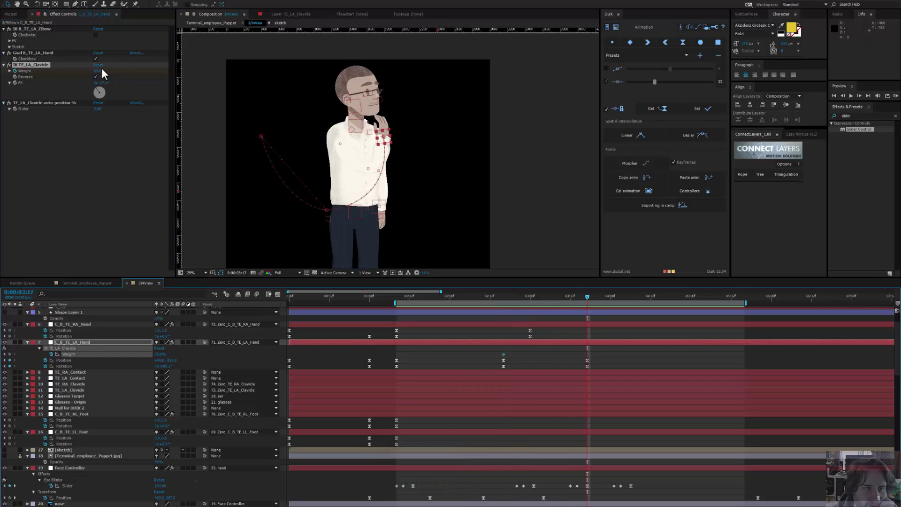
click(91, 70)
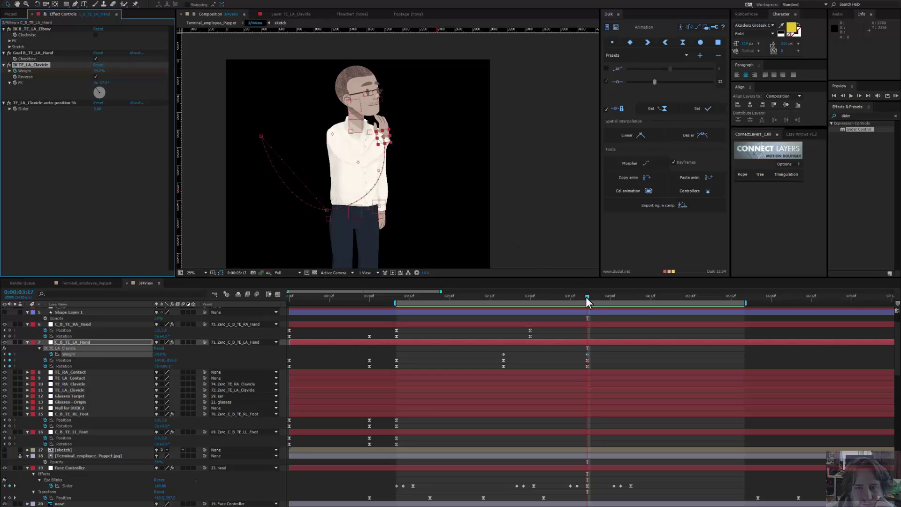
drag(585, 297, 506, 312)
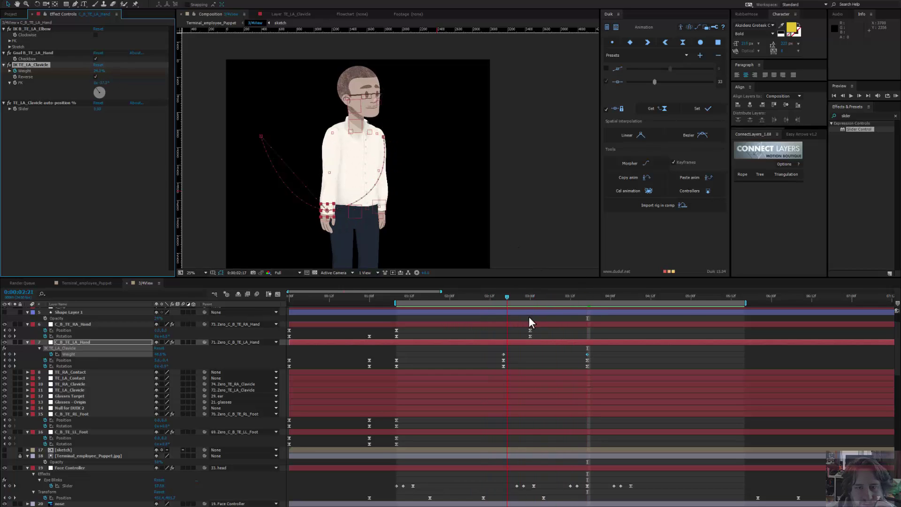
key(space)
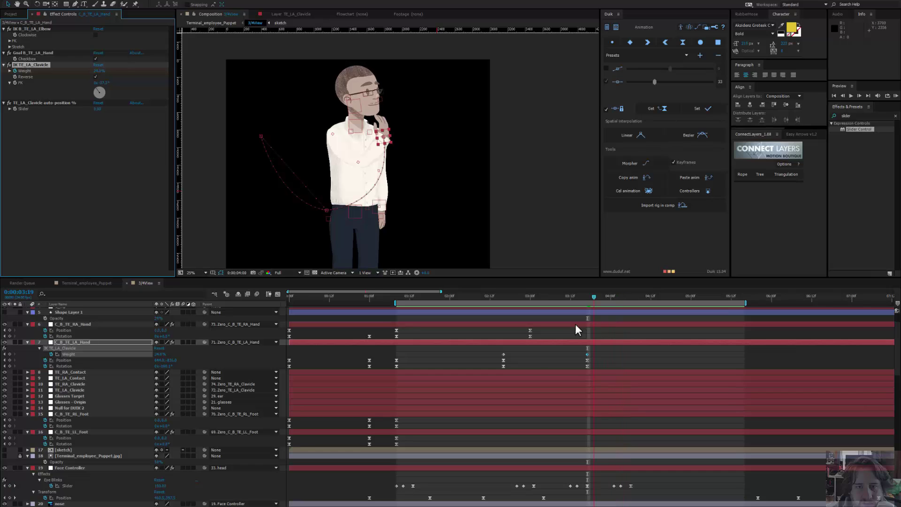
key(space)
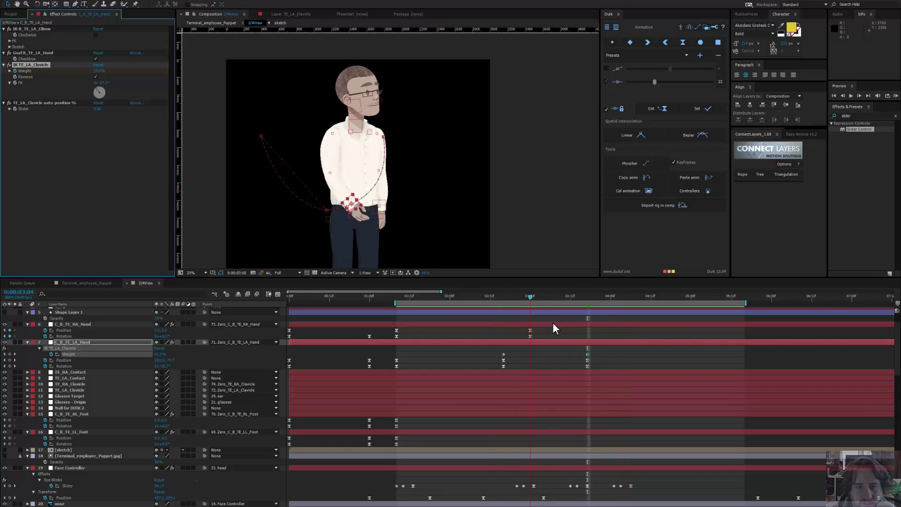
mouse_move(574, 321)
mouse_down()
mouse_move(501, 320)
mouse_move(595, 318)
mouse_move(588, 325)
mouse_up()
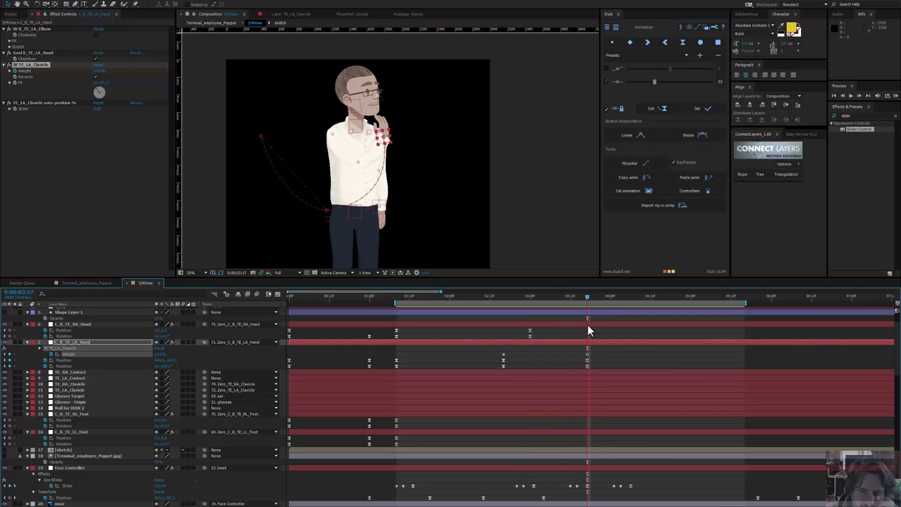
Step: Apply Easy Ease to both IK TE_LA_Clavicle Weight keyframes and play the animation
click(498, 356)
click(499, 354)
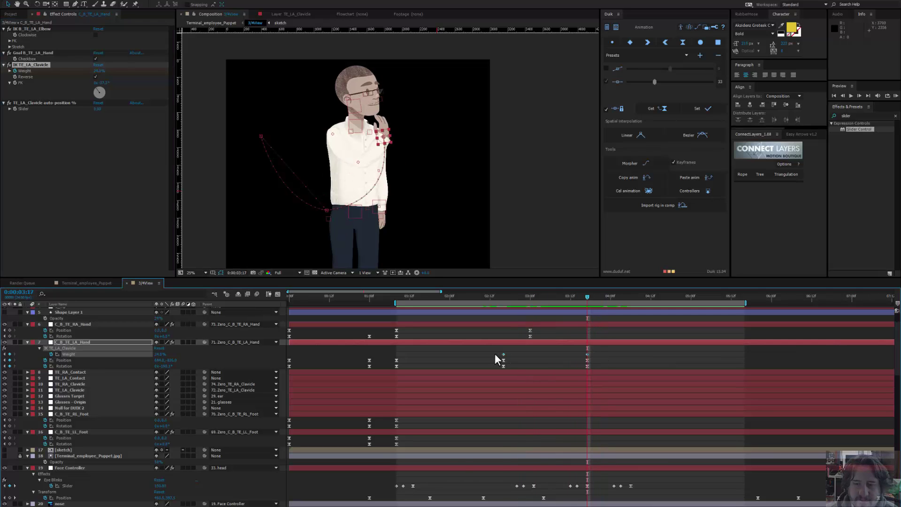
key(F9)
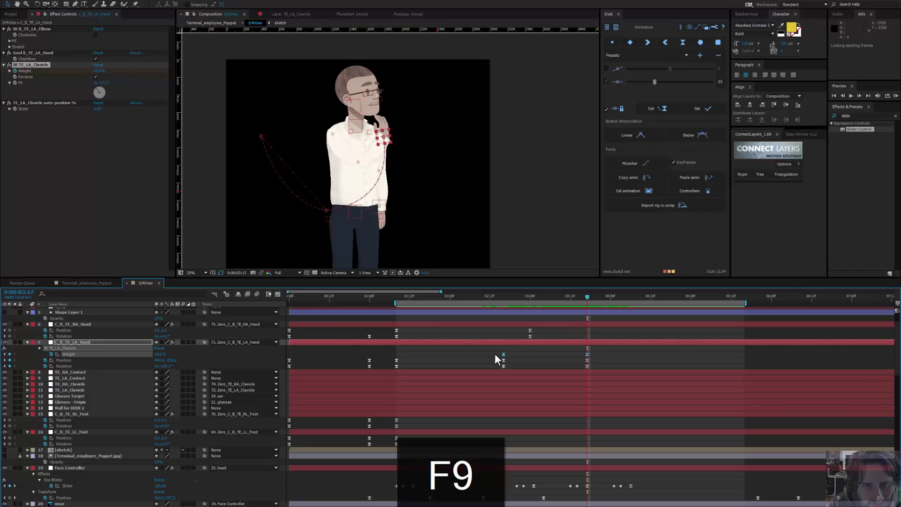
key(space)
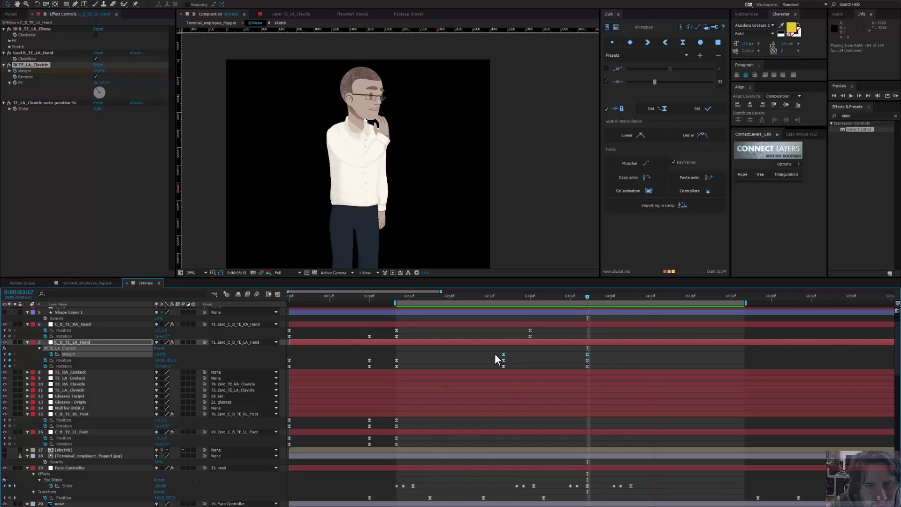
key(space)
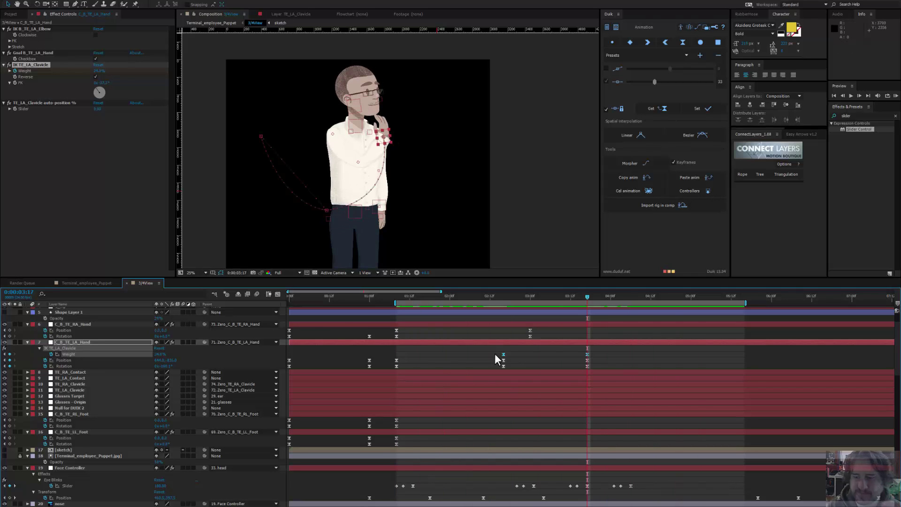
Step: Delete the C_head Rotation keyframes at about 0:00:04:12 and 0:00:05:00, and preview the head movement up to 0:00:05:12
click(618, 295)
drag(618, 295, 611, 298)
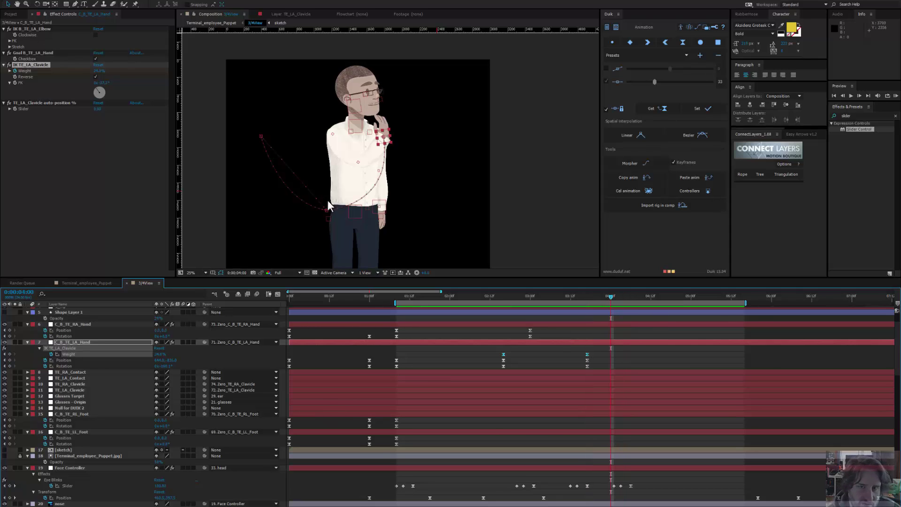
click(357, 113)
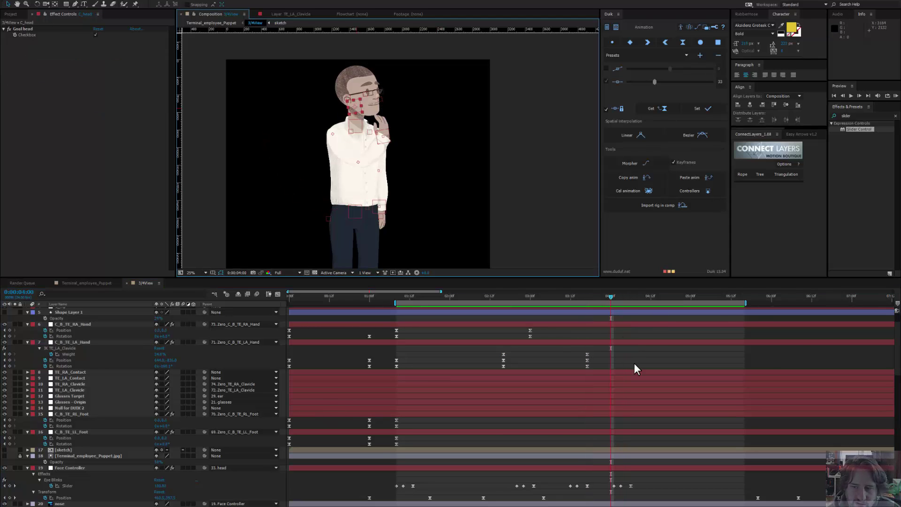
scroll(635, 362, up, 2)
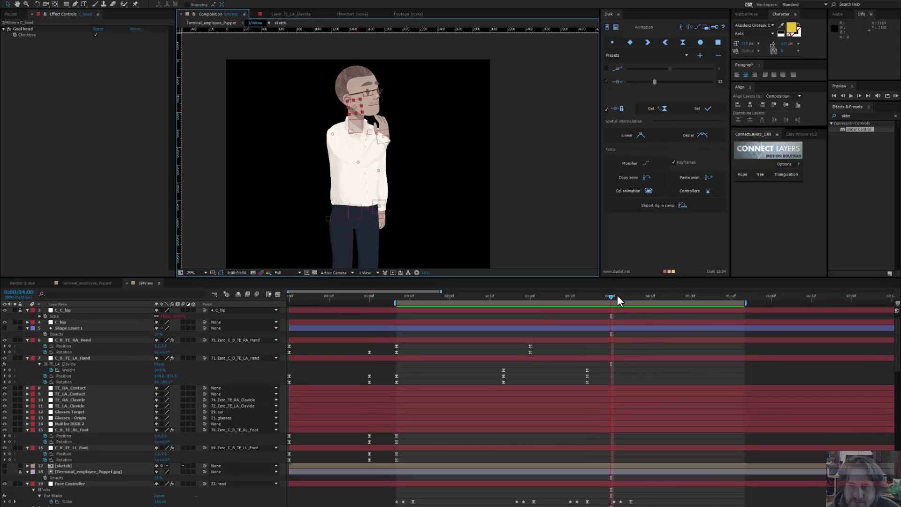
drag(617, 294, 654, 303)
scroll(635, 345, up, 2)
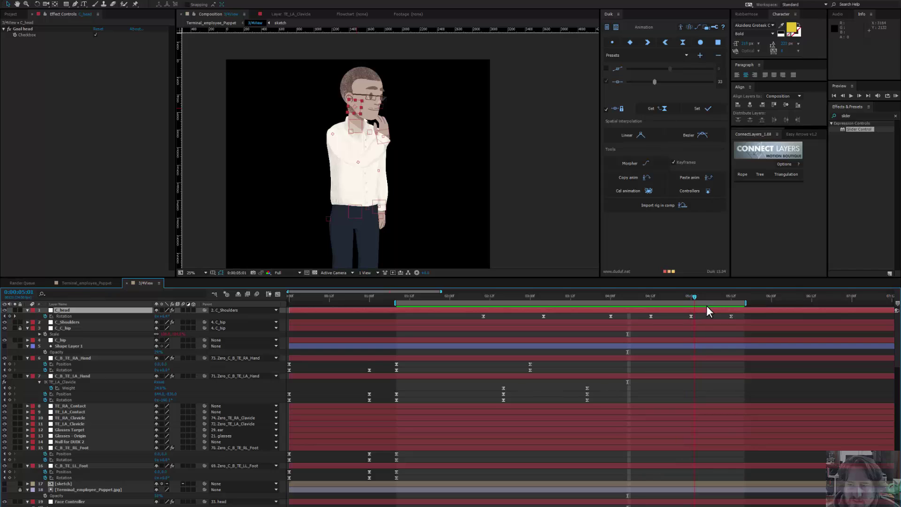
key(k)
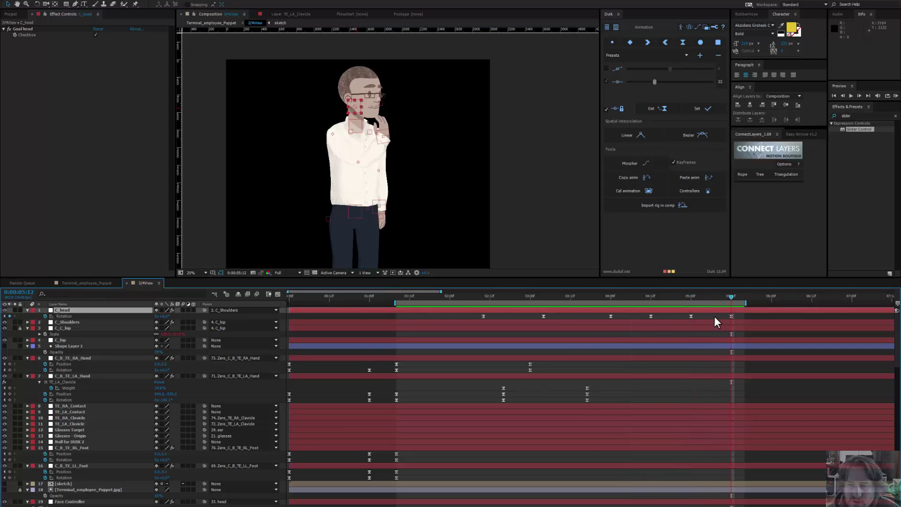
drag(715, 316, 642, 323)
key(Delete)
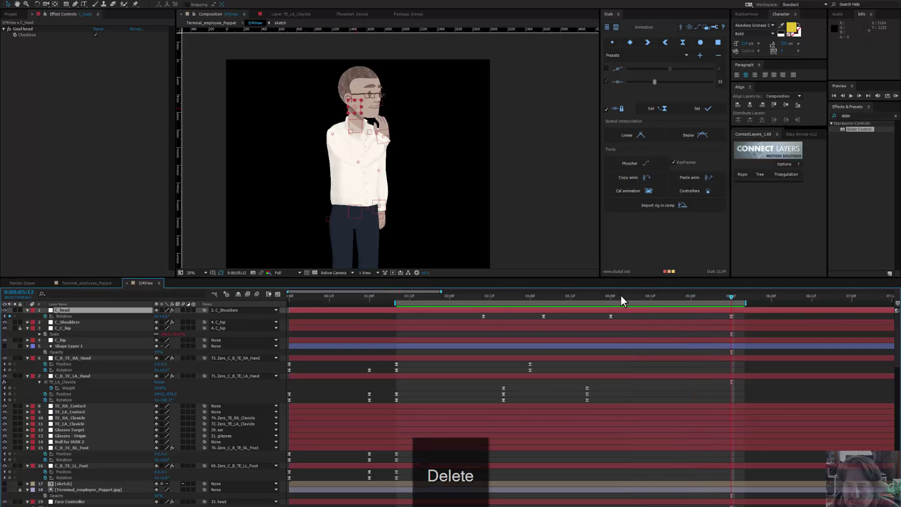
click(612, 295)
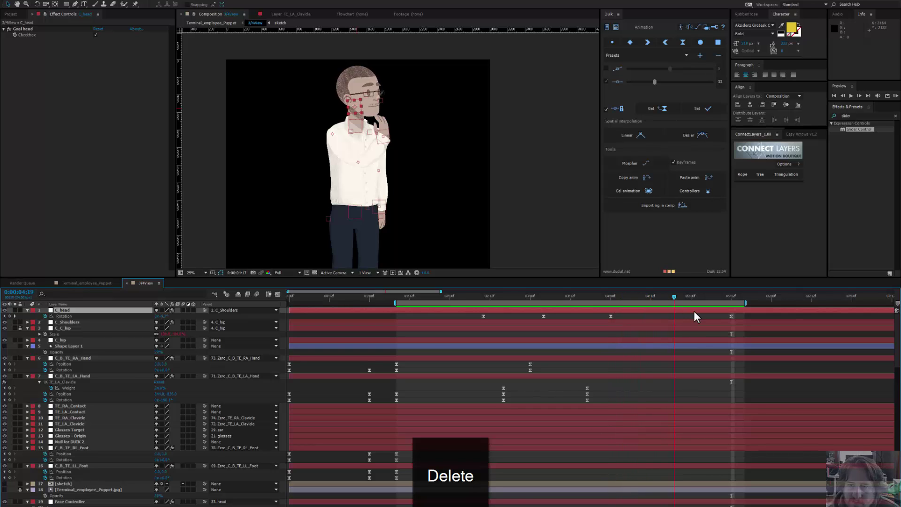
key(k)
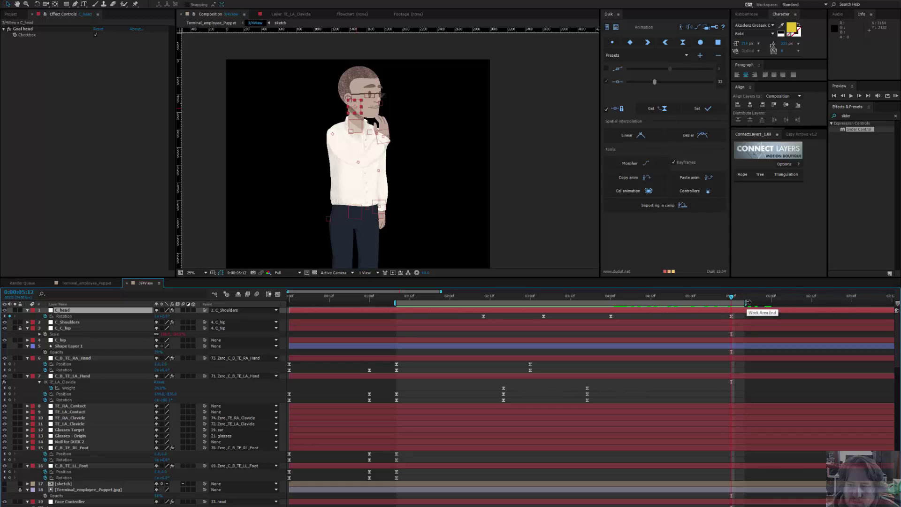
Step: Extend the work area, repeat the C_head Rotation keyframe pair from 0:00:05:00 to 0:00:06:09 by copying and pasting, and play the animation
drag(747, 302, 801, 303)
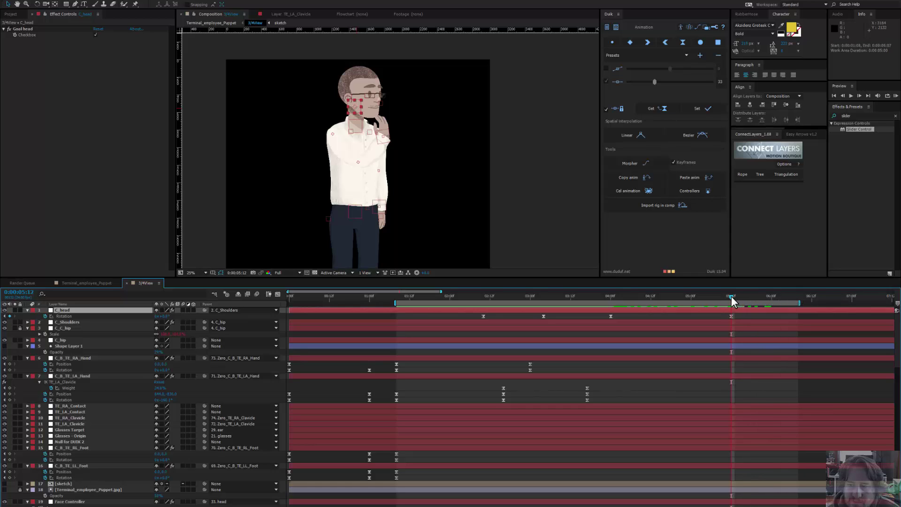
drag(731, 297, 691, 299)
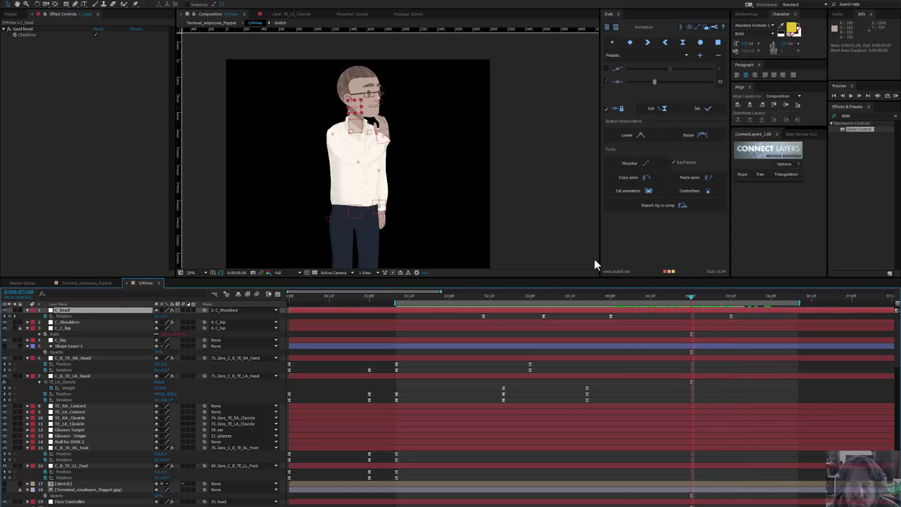
drag(731, 316, 677, 321)
key(ctrl+c)
key(ctrl+v)
key(ctrl+c)
drag(718, 296, 802, 315)
key(ctrl+v)
key(ctrl+v)
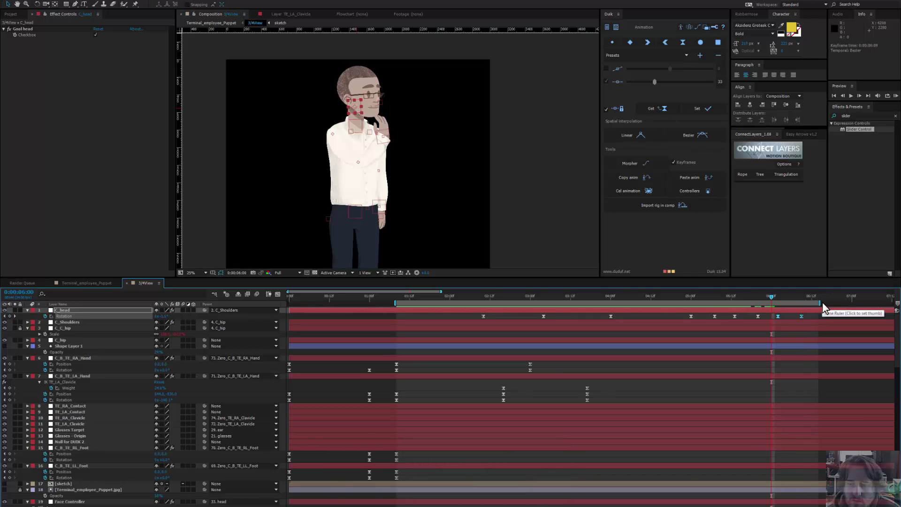
key(space)
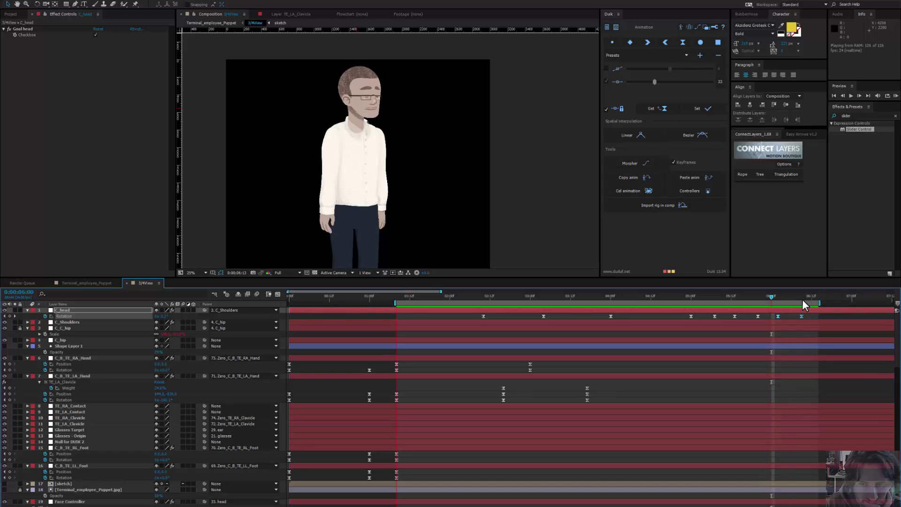
key(space)
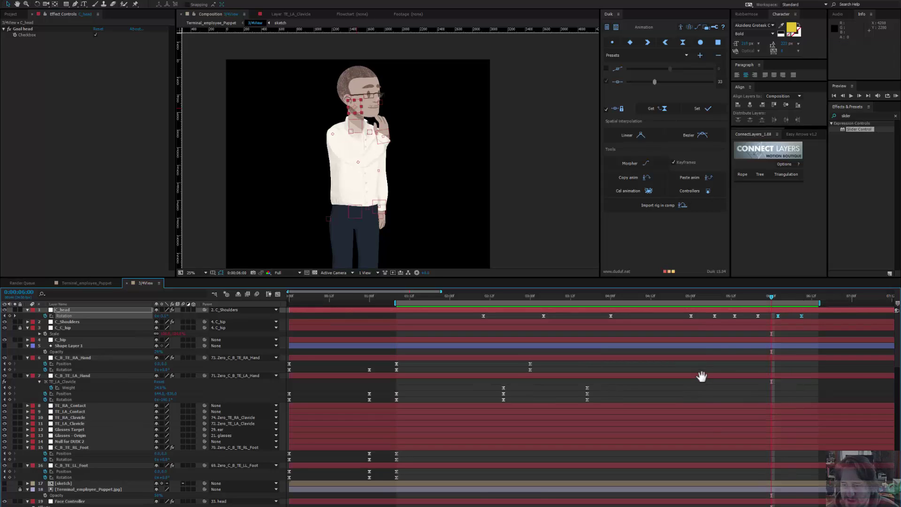
Step: Shift the last group of Face Controller Position keyframes later so that it starts at 0:00:07:11
scroll(700, 376, down, 3)
drag(616, 451, 486, 455)
drag(785, 452, 615, 475)
click(737, 470)
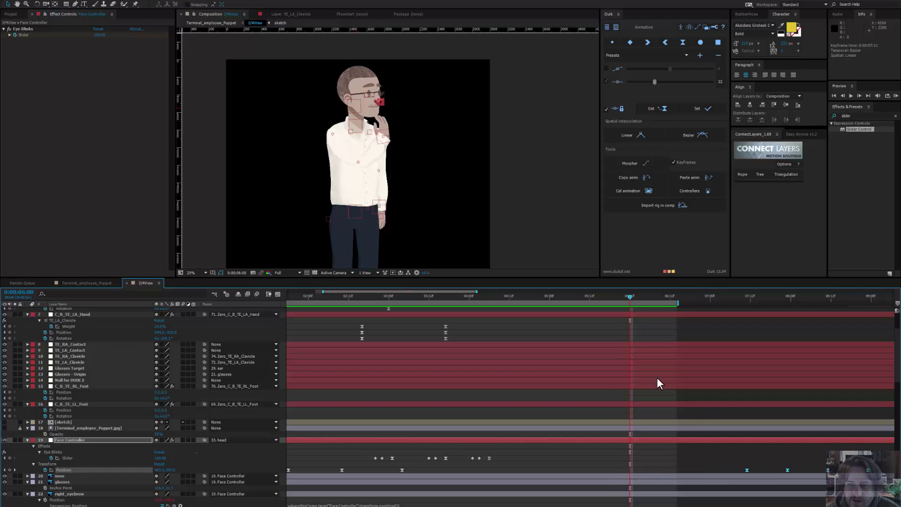
Step: Copy the C_B_TE_LA_Hand Weight, Position and Rotation keyframes at 0:00:03:17 and paste them at 0:00:05:03
scroll(642, 333, up, 5)
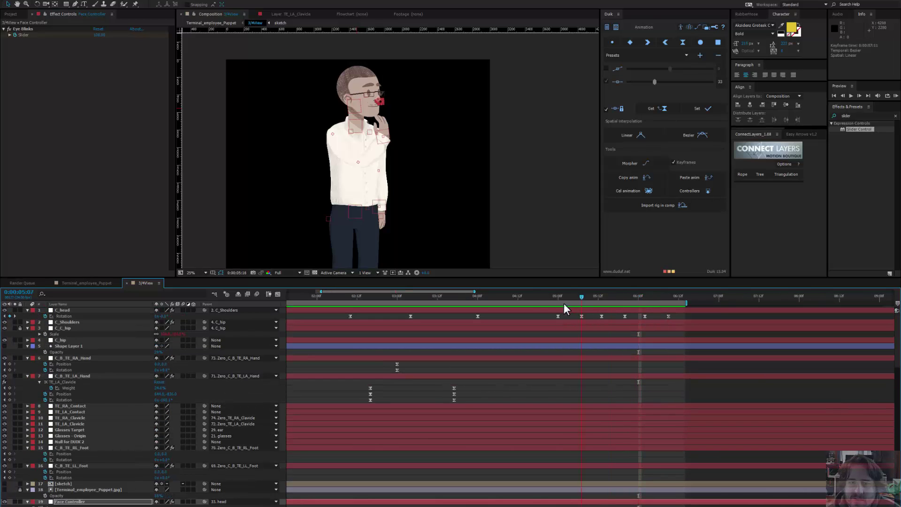
click(384, 137)
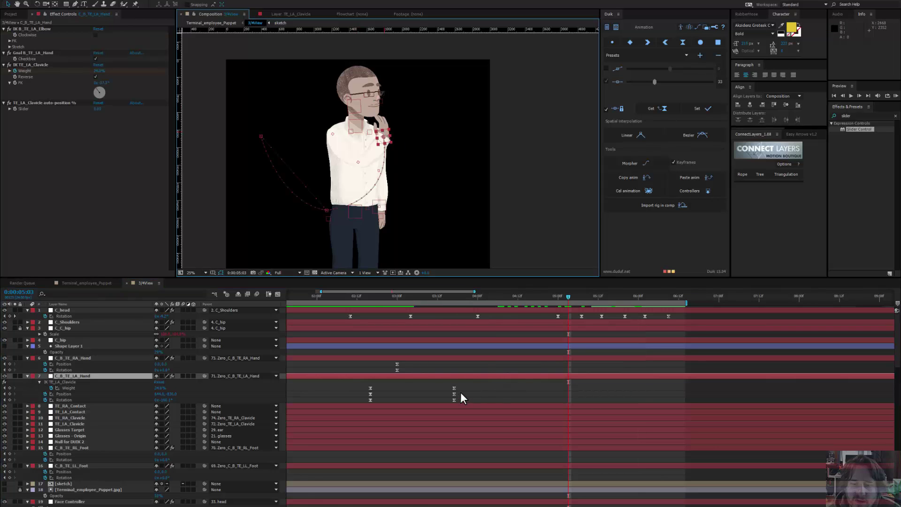
drag(465, 383, 441, 403)
key(ctrl+c)
key(ctrl+v)
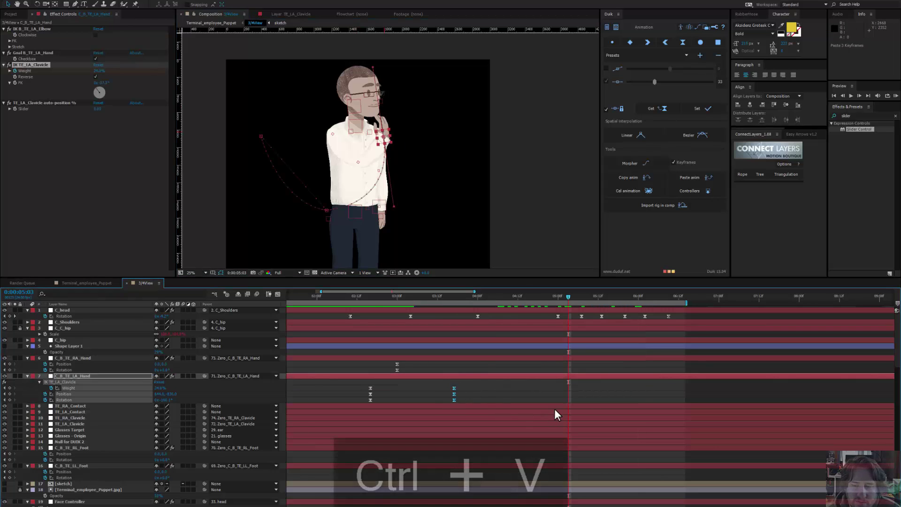
Step: Copy the C_B_TE_LA_Hand Weight, Position and Rotation keyframes at 0:00:02:16, paste them at 0:00:05:20, and scrub through the arm movement
drag(363, 384, 381, 404)
key(ctrl+c)
click(612, 296)
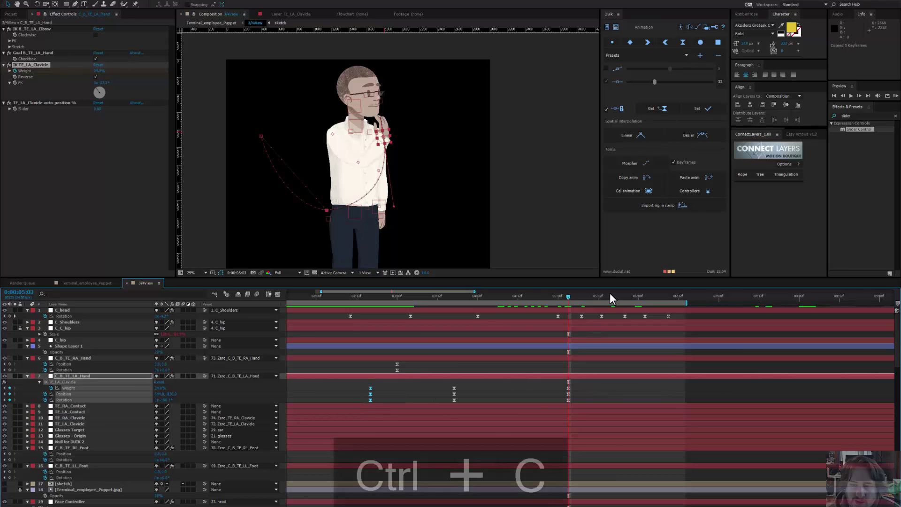
mouse_move(612, 295)
mouse_down()
mouse_move(646, 300)
mouse_move(626, 303)
mouse_up()
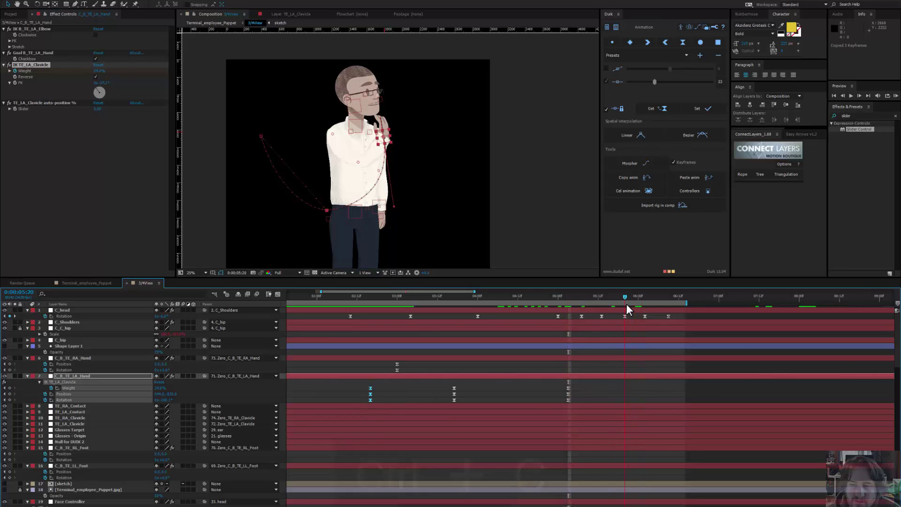
key(ctrl+v)
drag(589, 305, 517, 308)
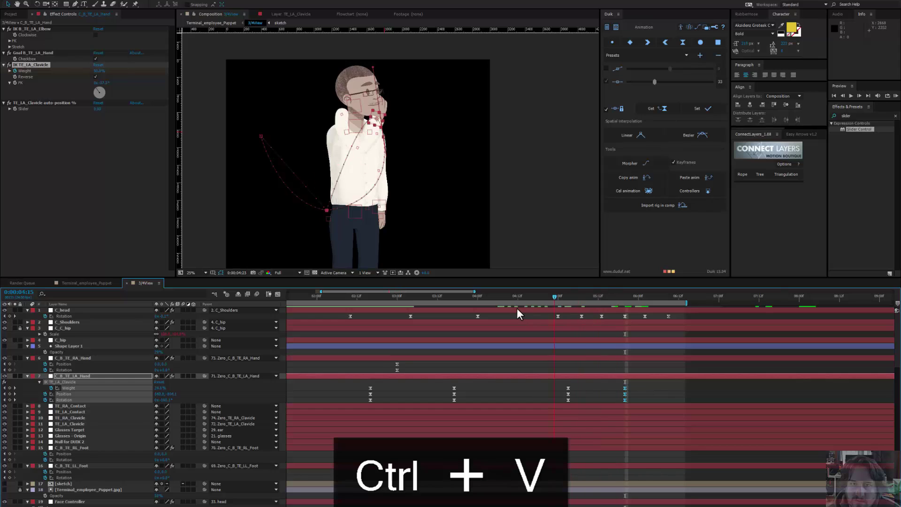
drag(584, 318, 568, 329)
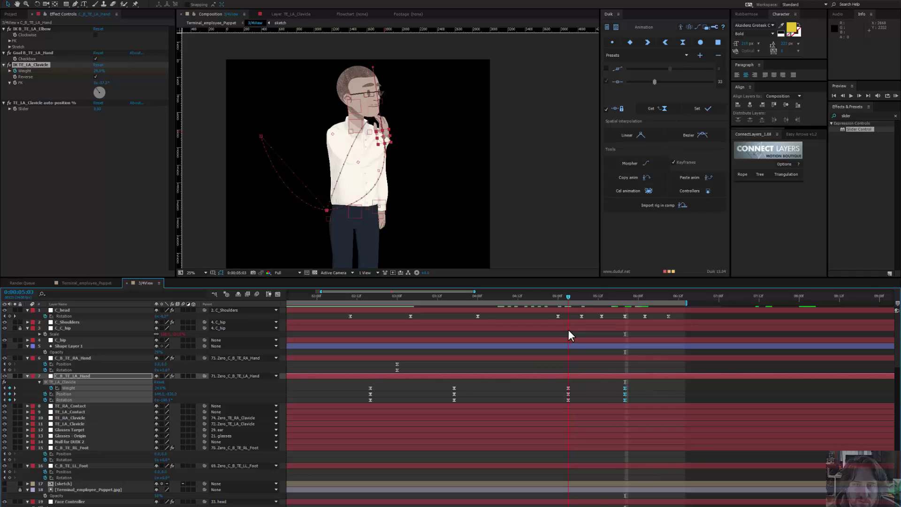
Step: Convert the TE_LA_Clavicle Weight keyframes at 0:00:05:03 and 0:00:05:20 to linear and check the arm's lowering
click(568, 388)
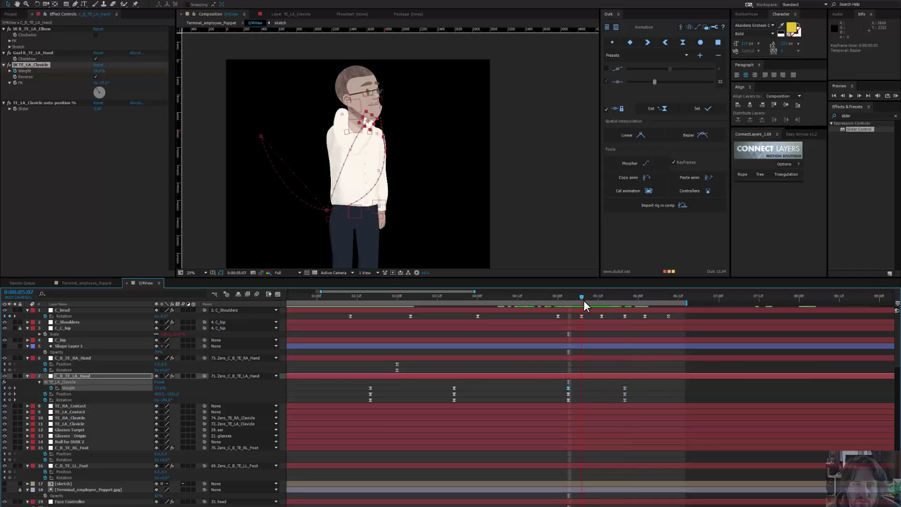
key(Page_Up)
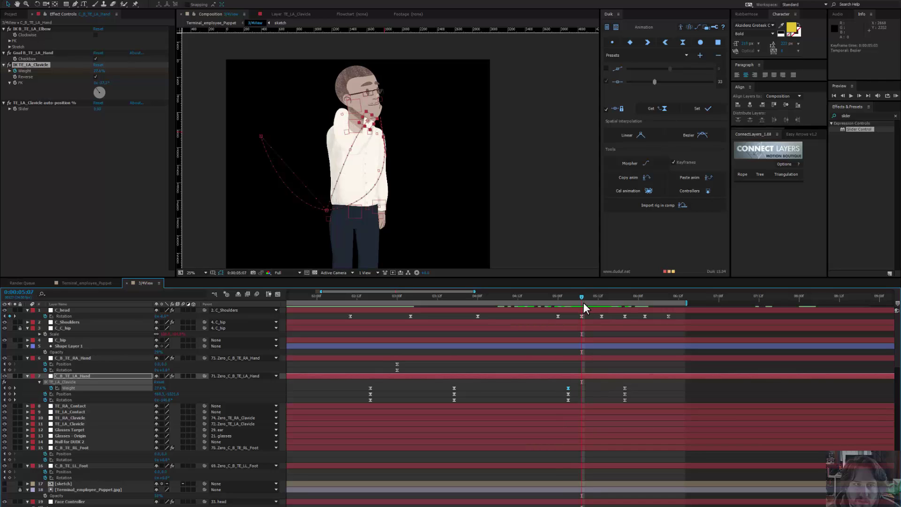
ctrl+click(568, 388)
ctrl+click(624, 387)
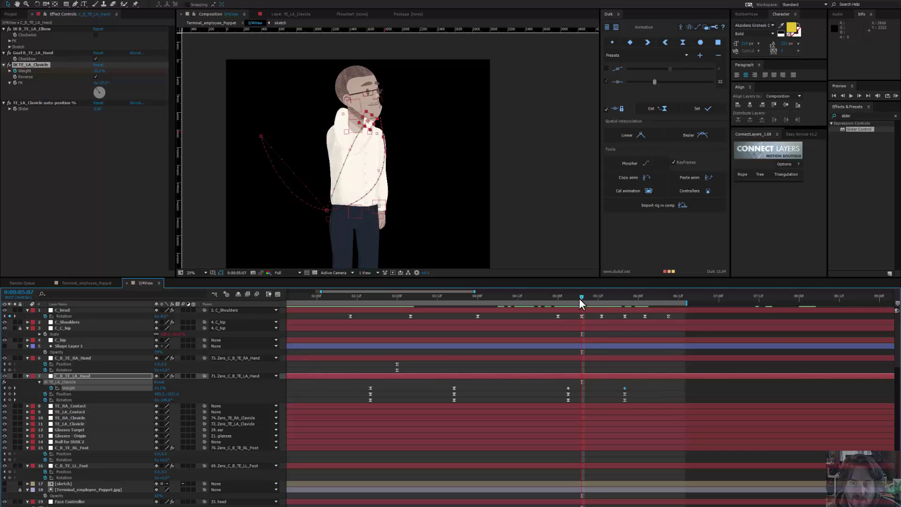
drag(580, 298, 562, 320)
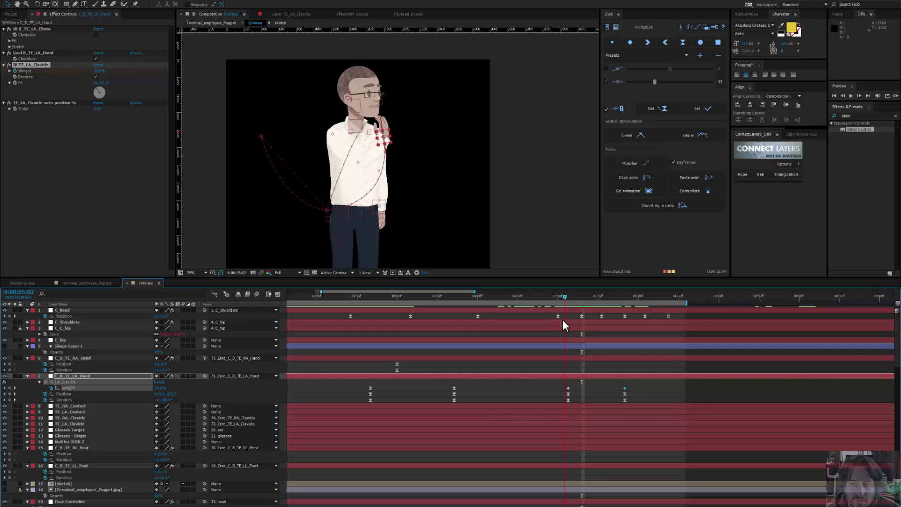
Step: Shift the last two groups of C_B_TE_LA_Hand keyframes earlier so that they start at 0:00:04:12, and play the animation
drag(638, 386, 519, 401)
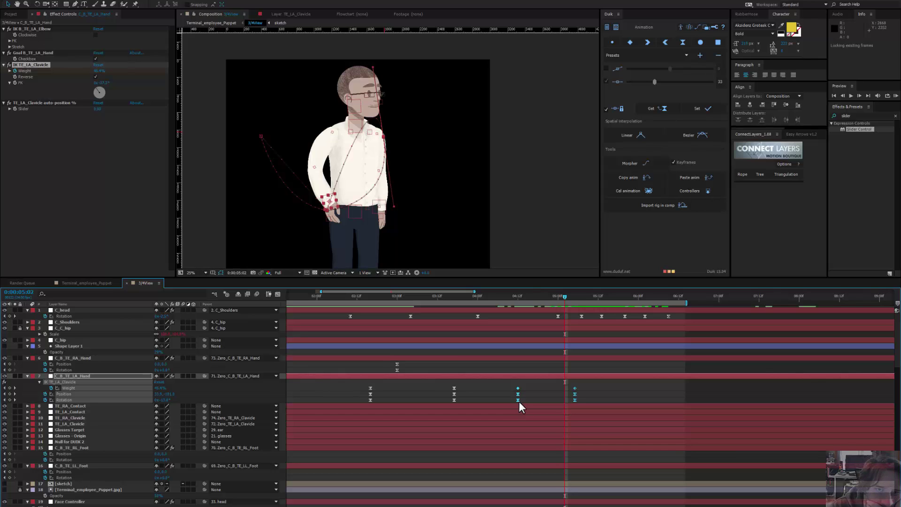
key(space)
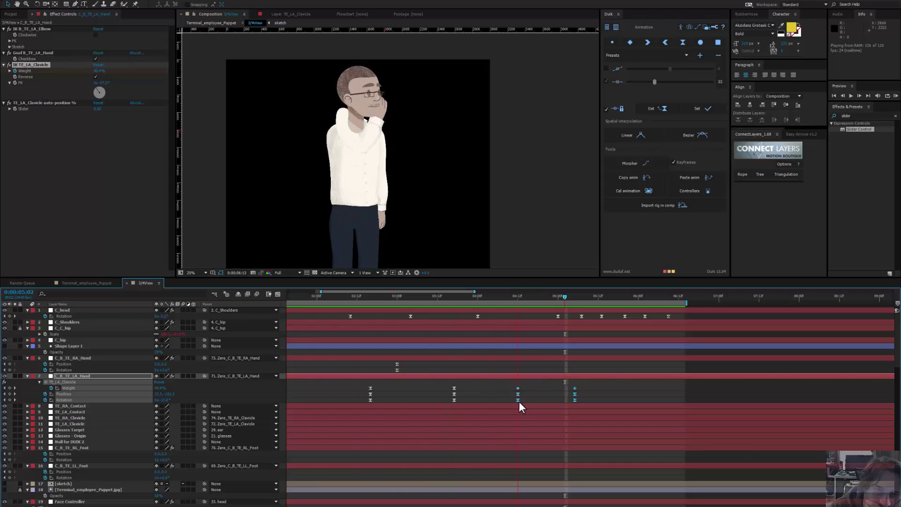
key(space)
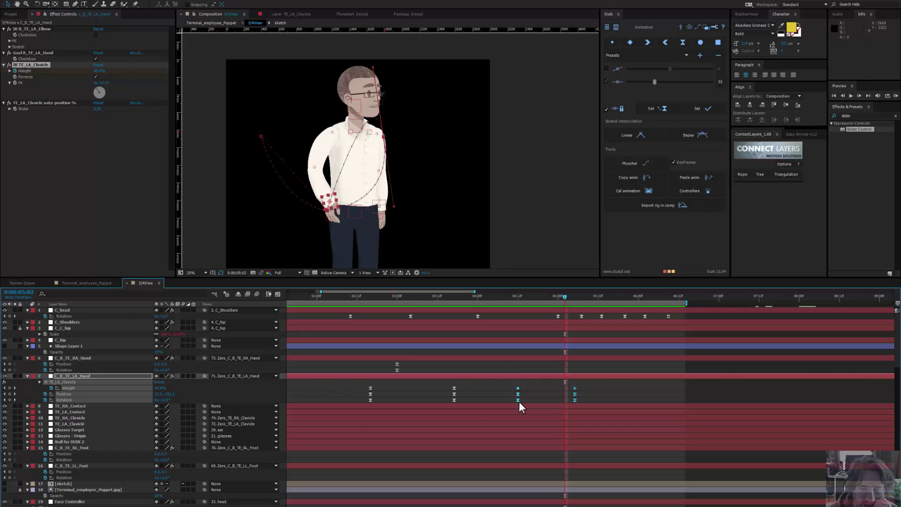
click(468, 297)
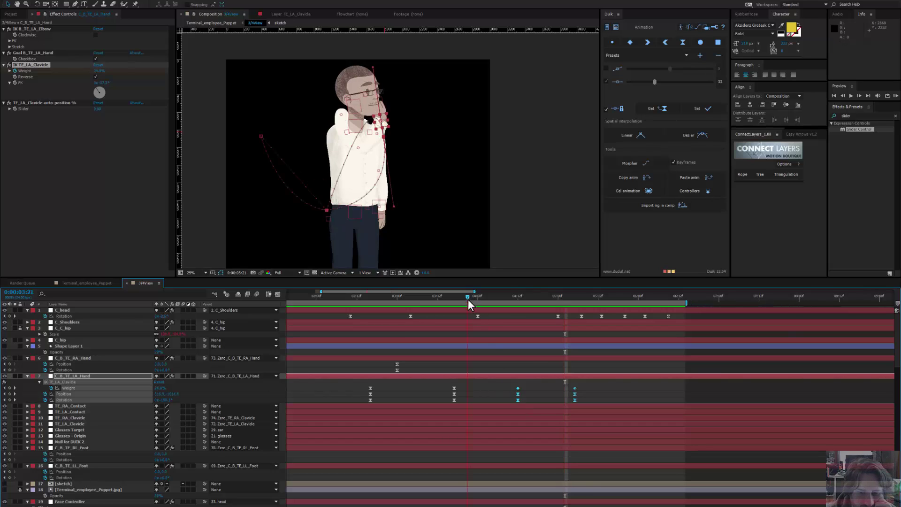
click(455, 386)
double_click(454, 388)
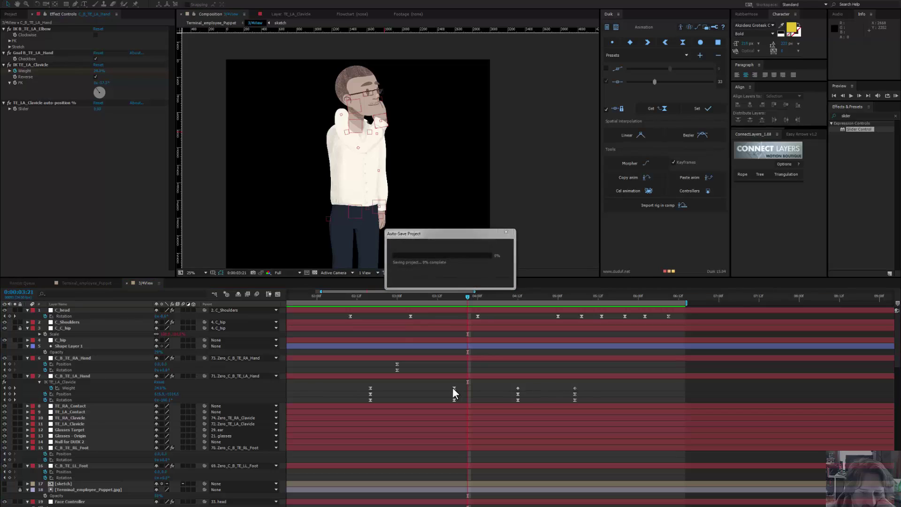
key(Escape)
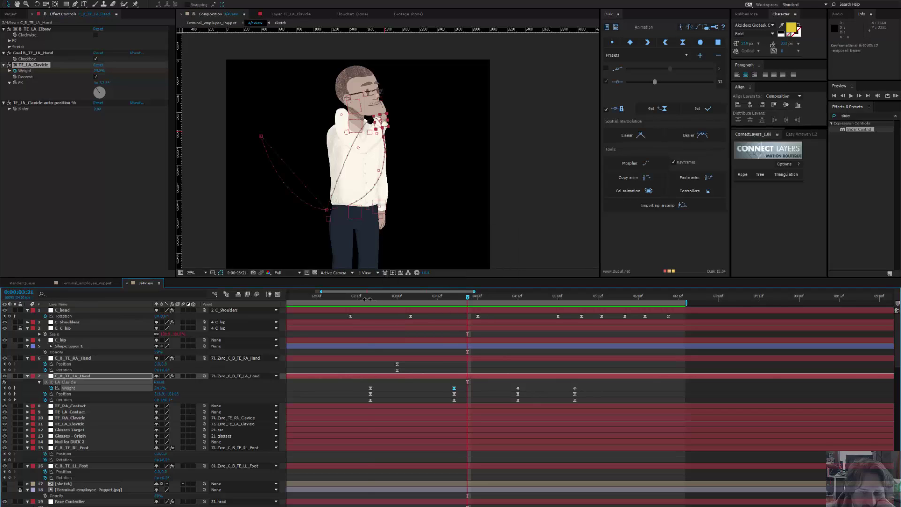
Step: Try disabling the TE_LA_Clavicle Weight animation, check the arm pose at 0:00:03:17, and undo the change
click(370, 298)
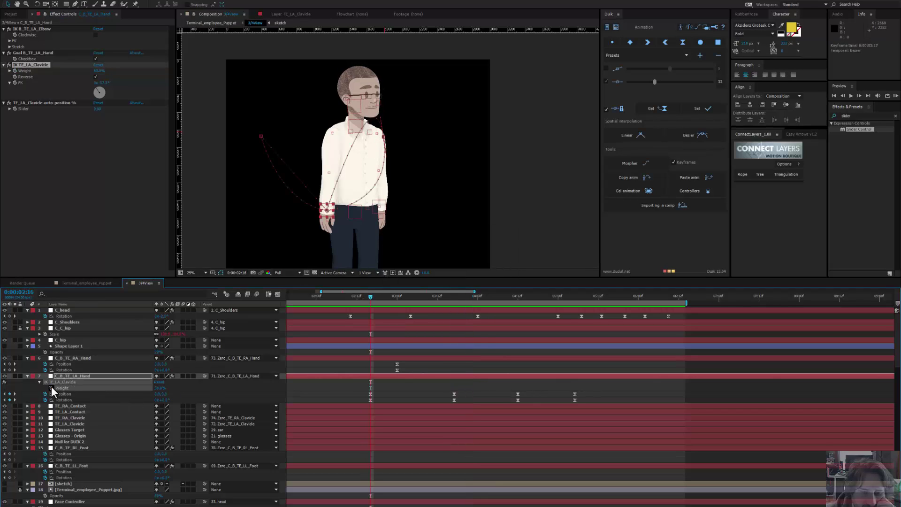
drag(370, 297, 458, 328)
key(ctrl+x)
key(ctrl+v)
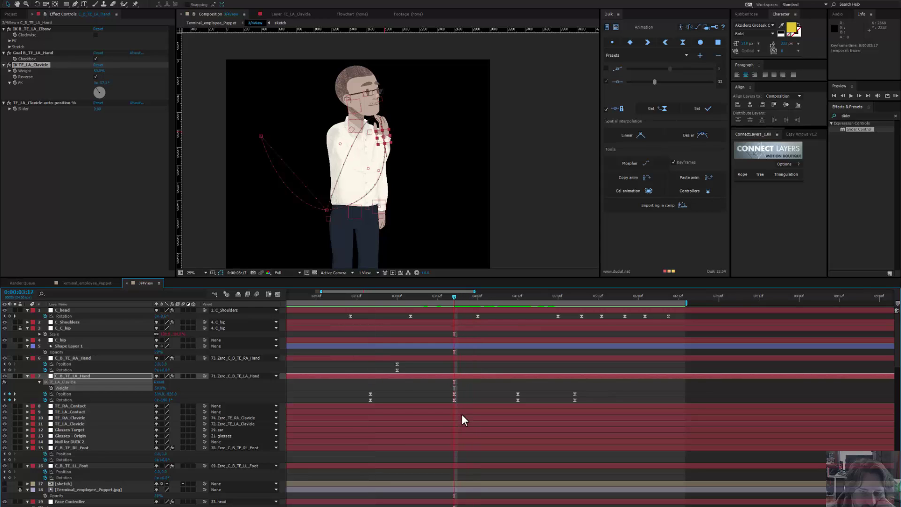
drag(459, 393, 449, 399)
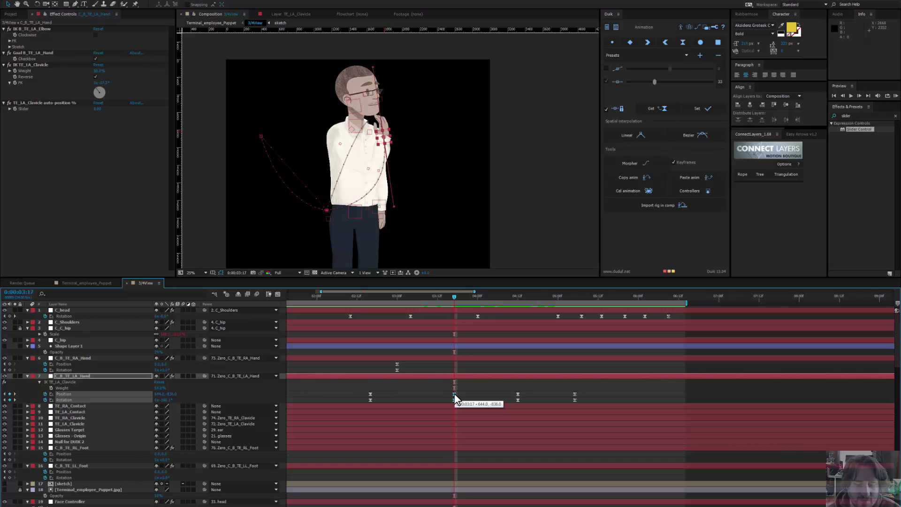
key(ctrl+z)
key(ctrl+z)
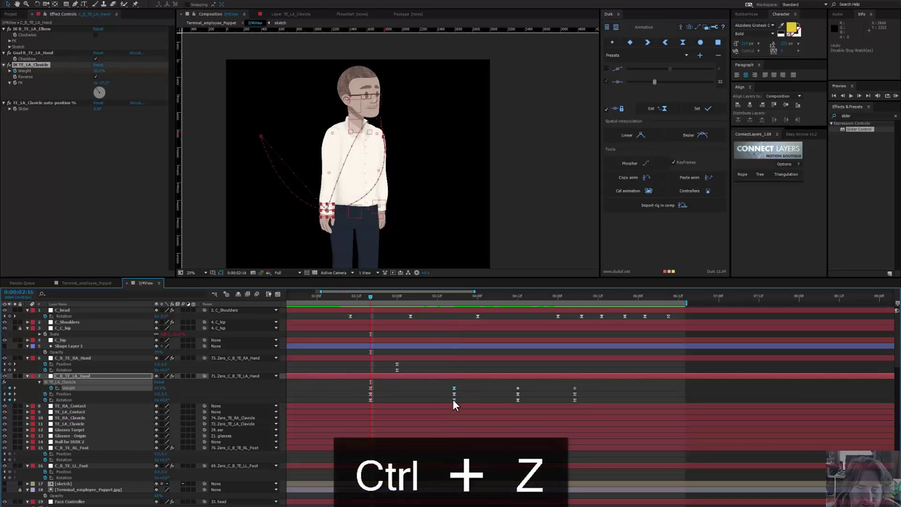
Step: Turn the C_B_TE_LA_Hand Weight, Position and Rotation keyframes at 0:00:03:17 into hold keyframes and scrub to 0:00:04:12
drag(458, 387, 453, 401)
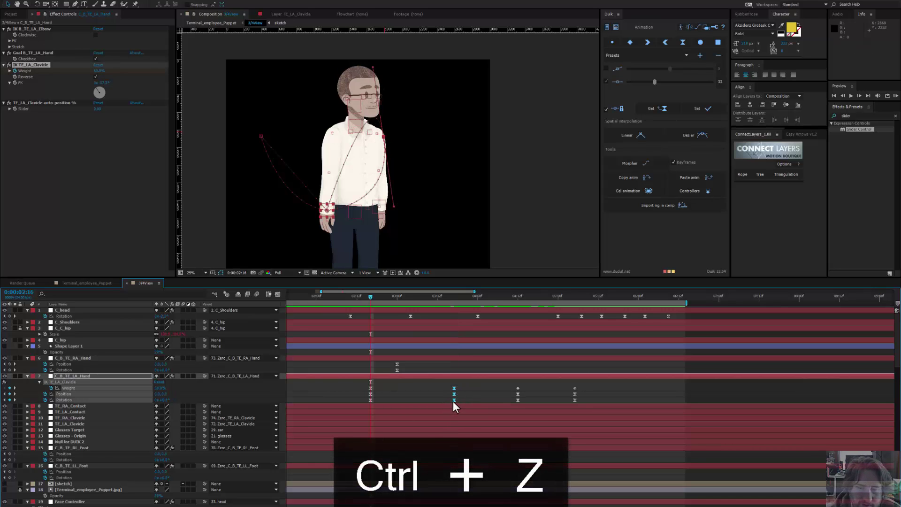
right_click(454, 400)
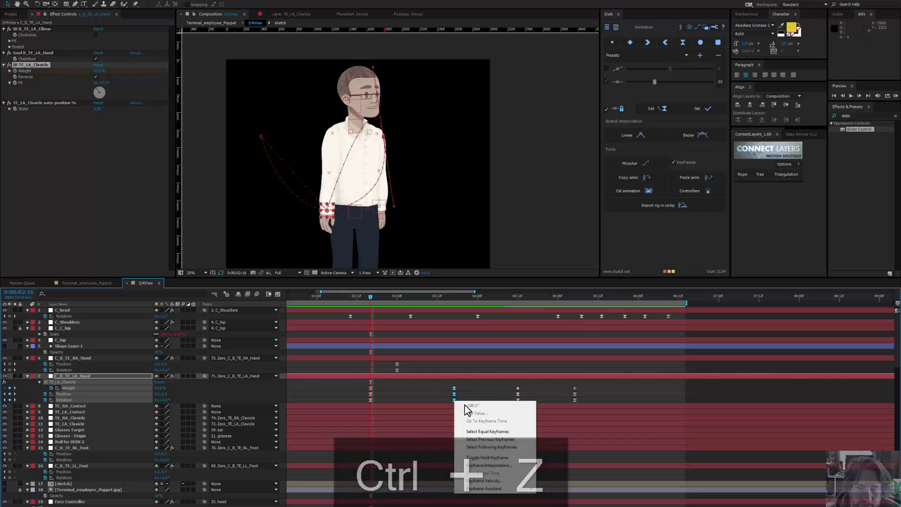
click(490, 461)
drag(405, 297, 517, 336)
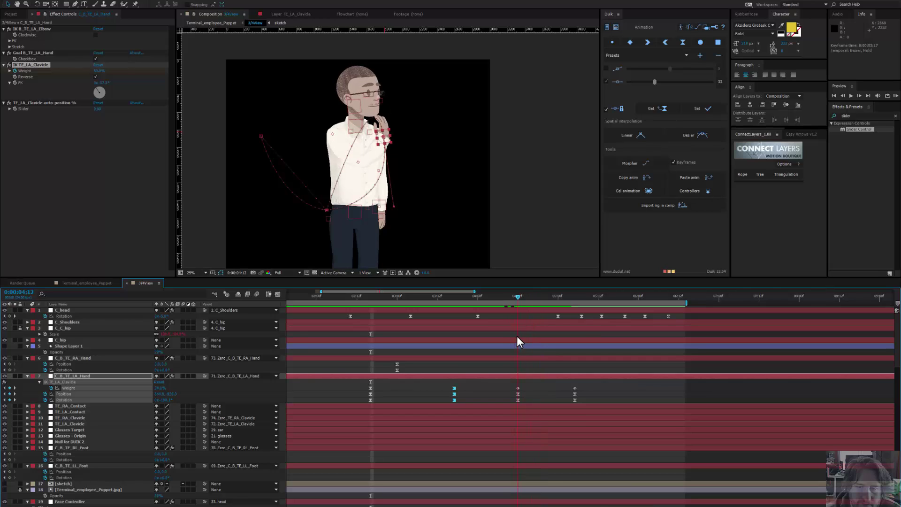
Step: Show the C_B_TE_LA_Hand Position curves in the Graph Editor and set the 0:00:04:12 keyframe's outgoing ease to 60 separately in Duik
click(518, 393)
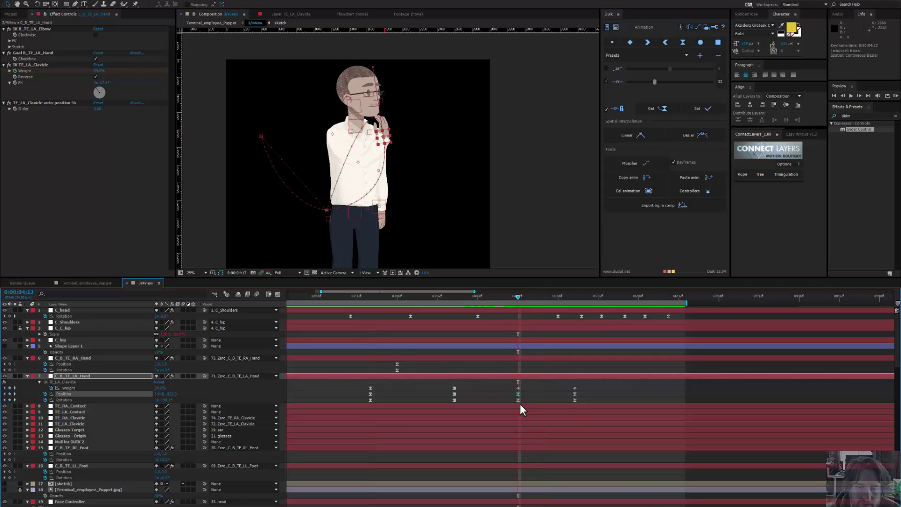
click(278, 294)
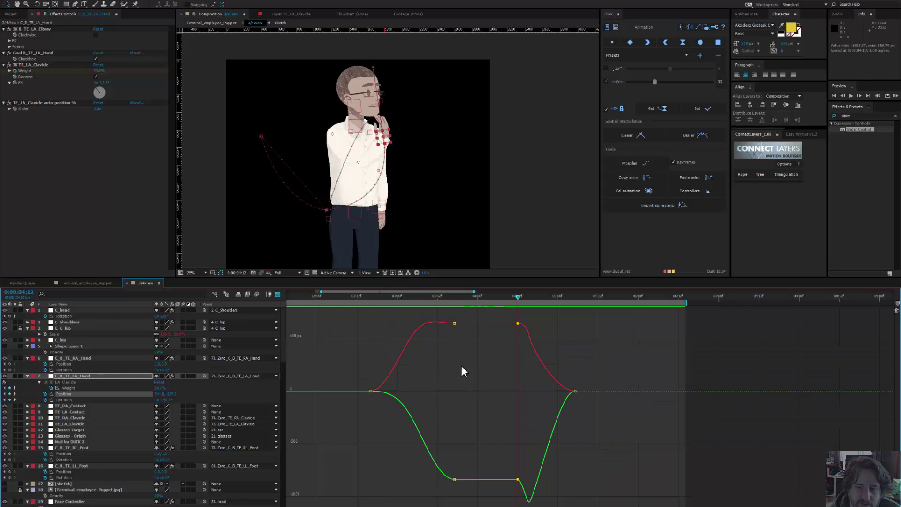
mouse_move(518, 479)
drag(522, 298, 527, 299)
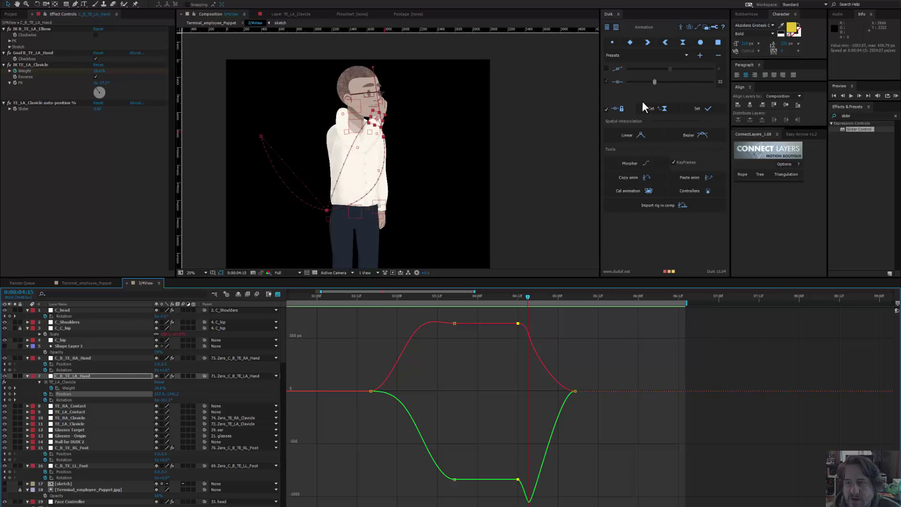
click(606, 109)
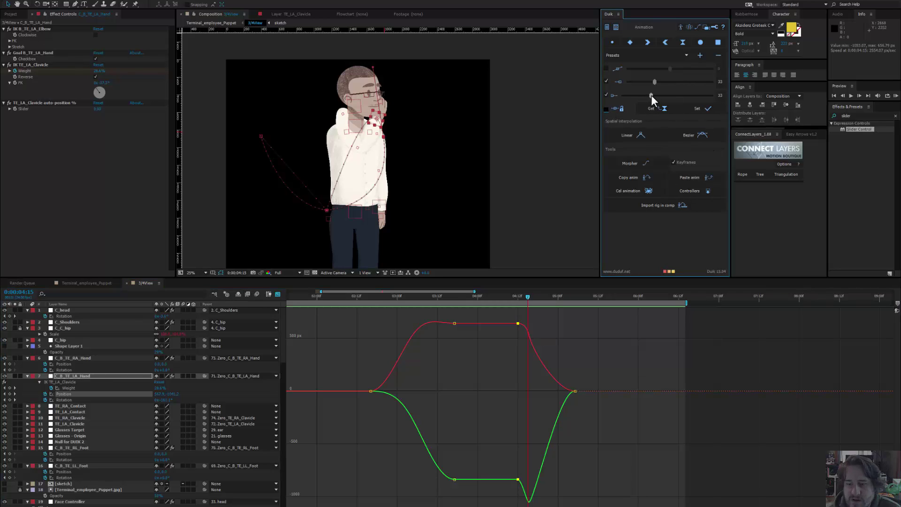
drag(652, 95, 665, 95)
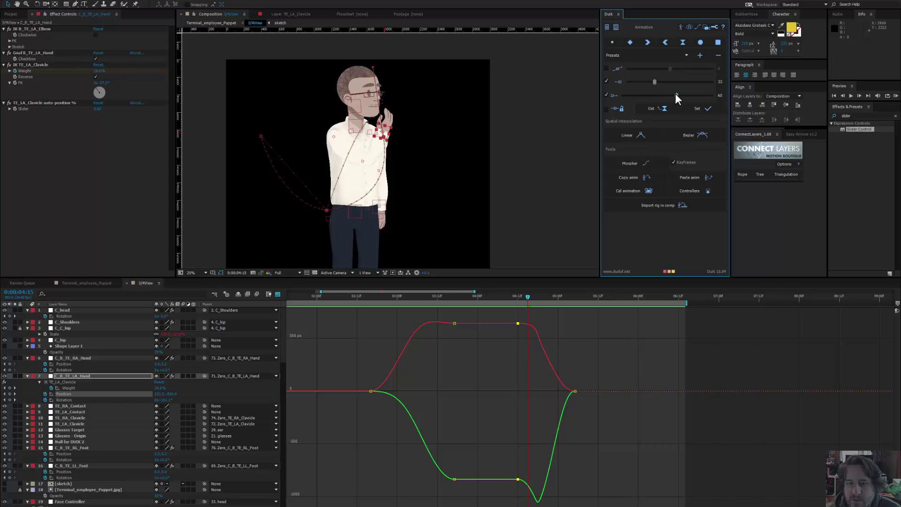
drag(528, 297, 549, 306)
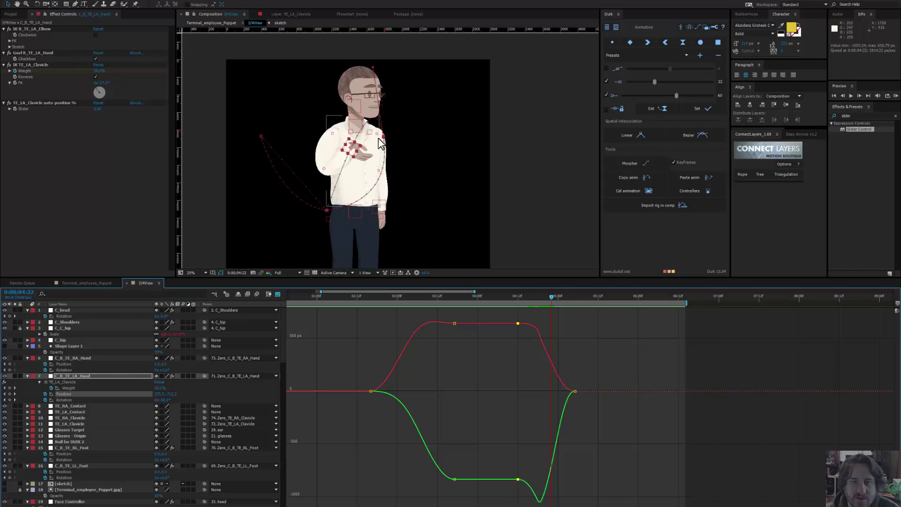
Step: Pull the outgoing motion path handle of the raised C_B_TE_LA_Hand pose down to waist level and preview the arm's return
drag(372, 77, 391, 221)
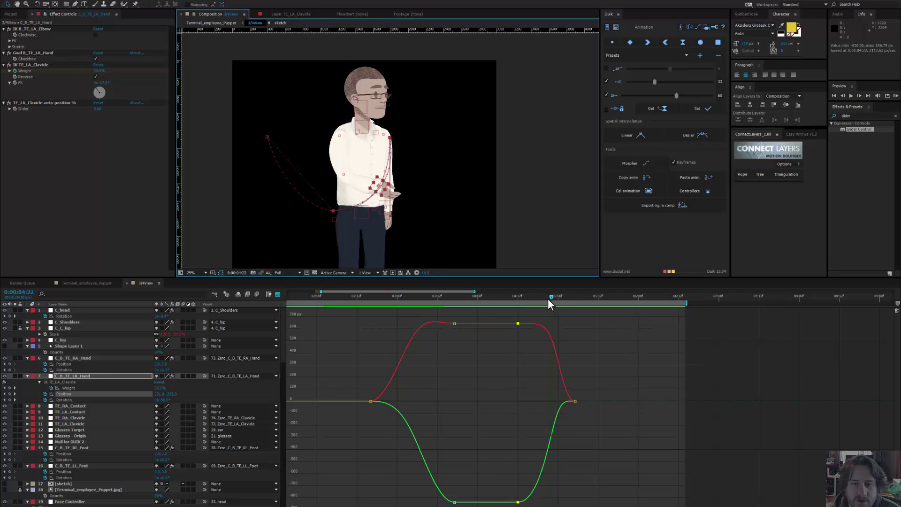
drag(550, 304, 681, 328)
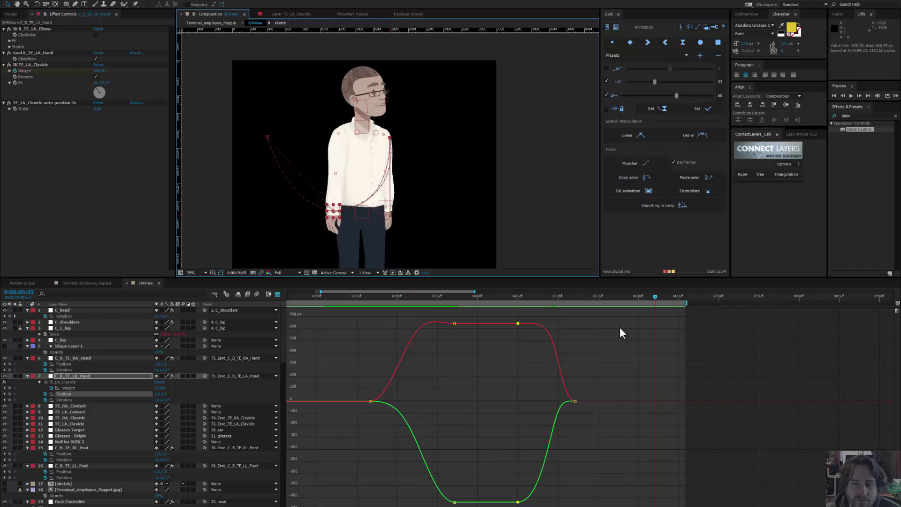
drag(621, 333, 541, 329)
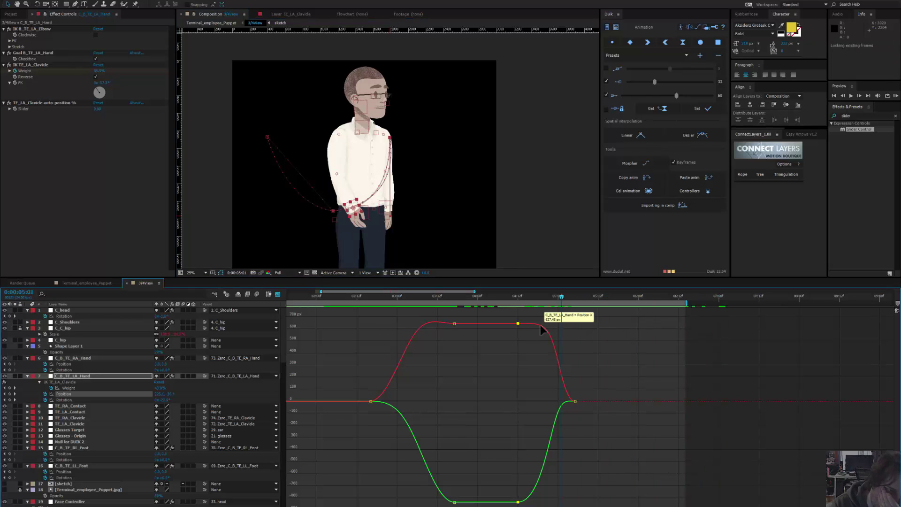
key(space)
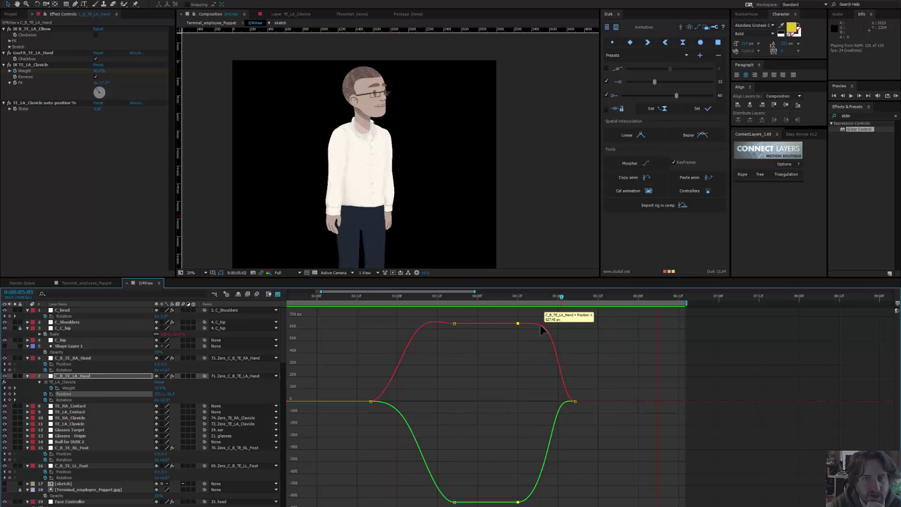
key(space)
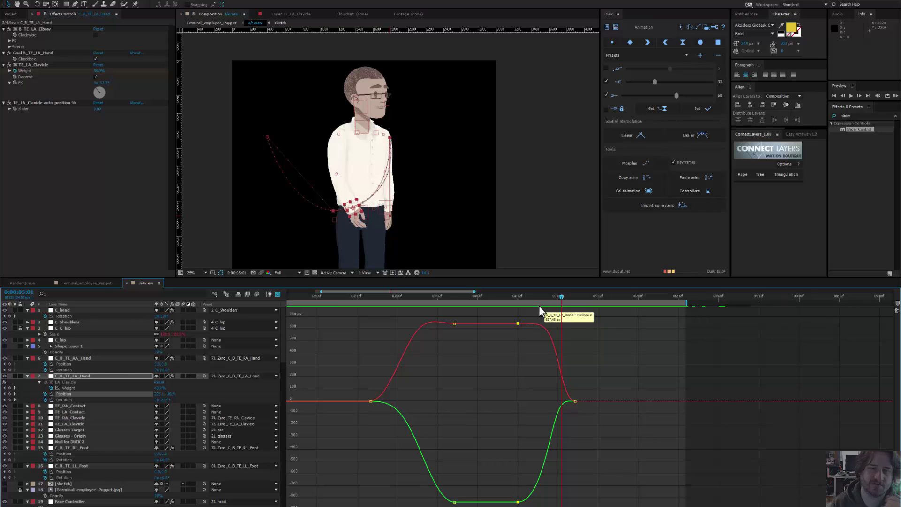
Step: Step frame by frame around 0:00:05:01 and preview the arm's return motion
drag(494, 232, 505, 219)
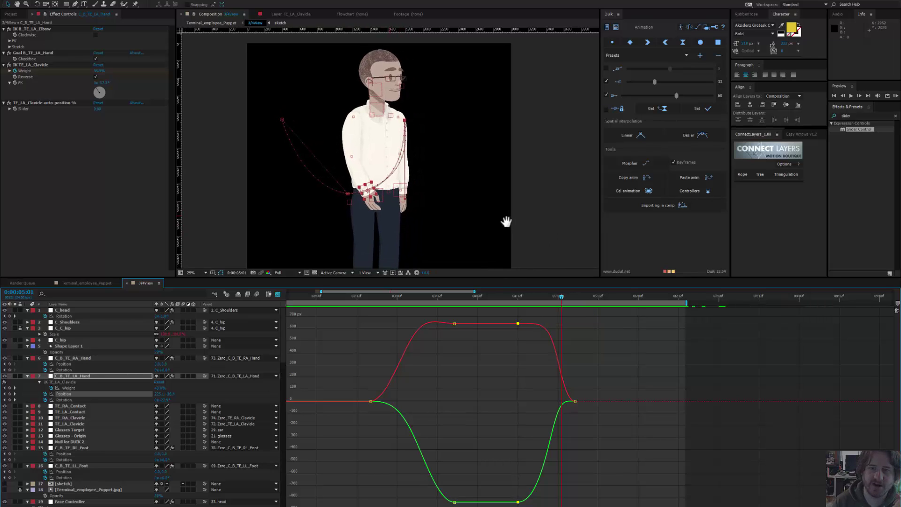
key(comma)
key(period)
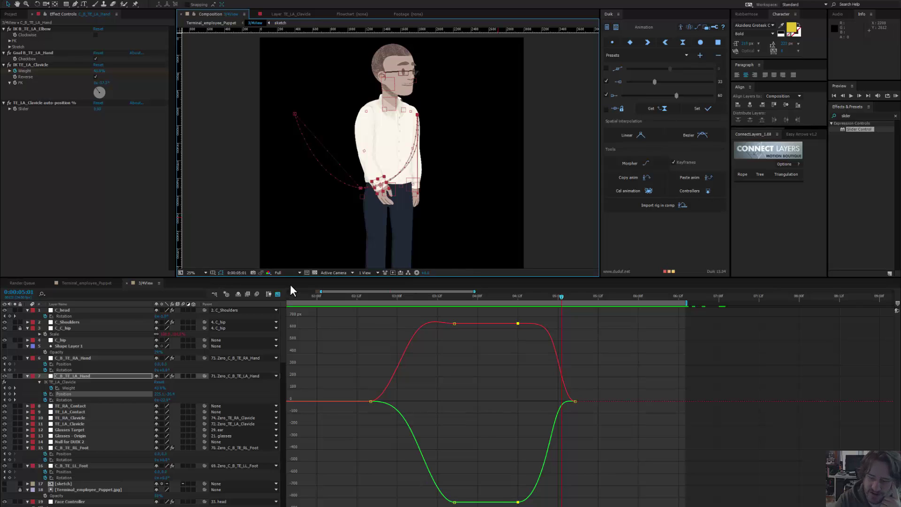
key(space)
key(space)
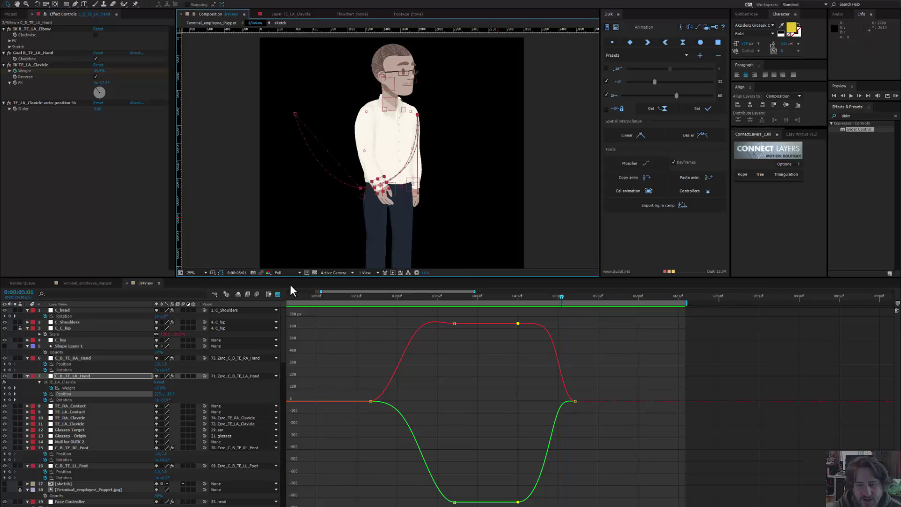
Step: Set the Collar Cover layer's opacity to 100% and lock the layer again
click(68, 442)
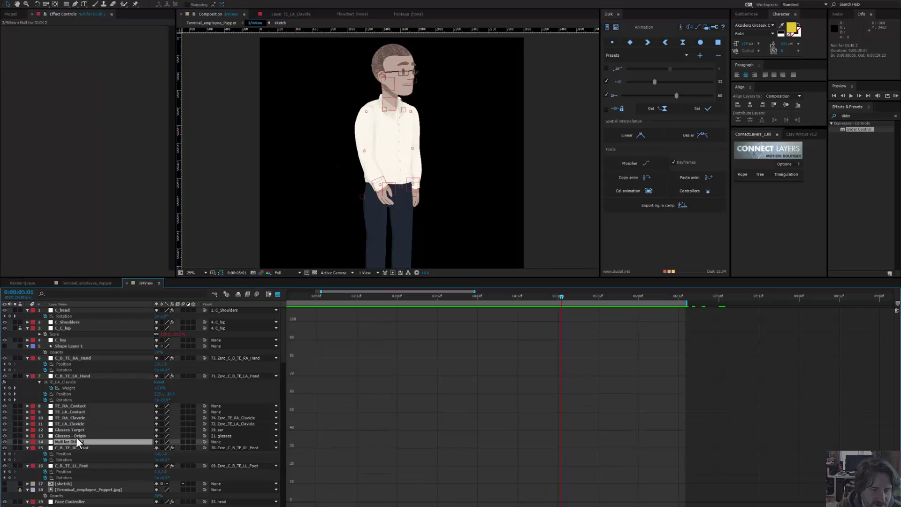
scroll(76, 437, down, 6)
scroll(76, 439, down, 9)
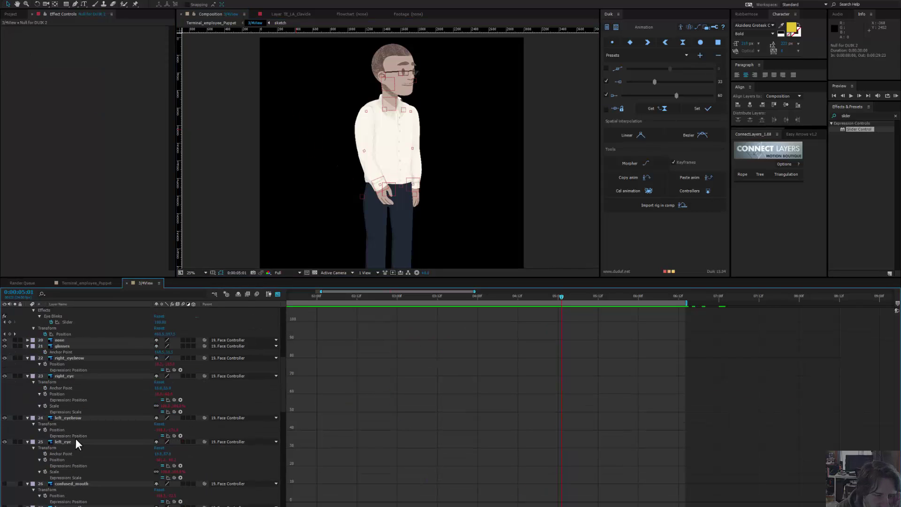
scroll(75, 438, down, 3)
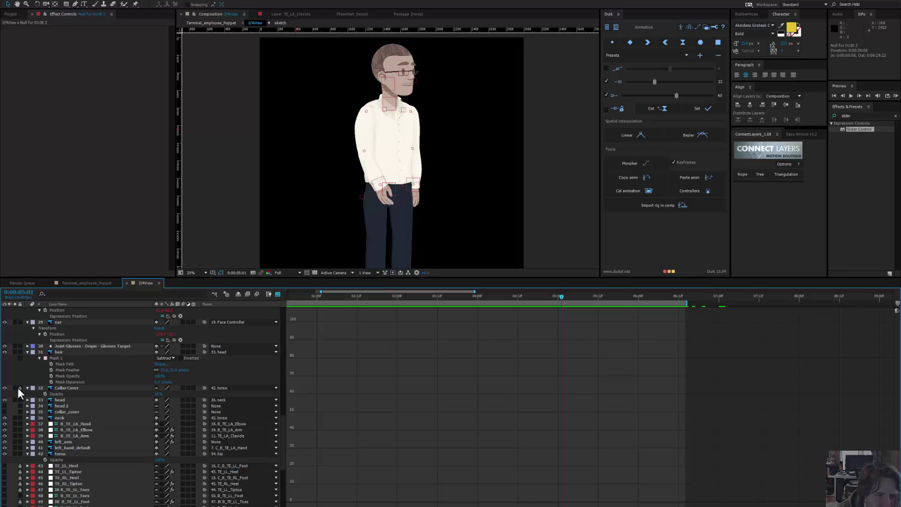
click(155, 394)
text(100)
key(Return)
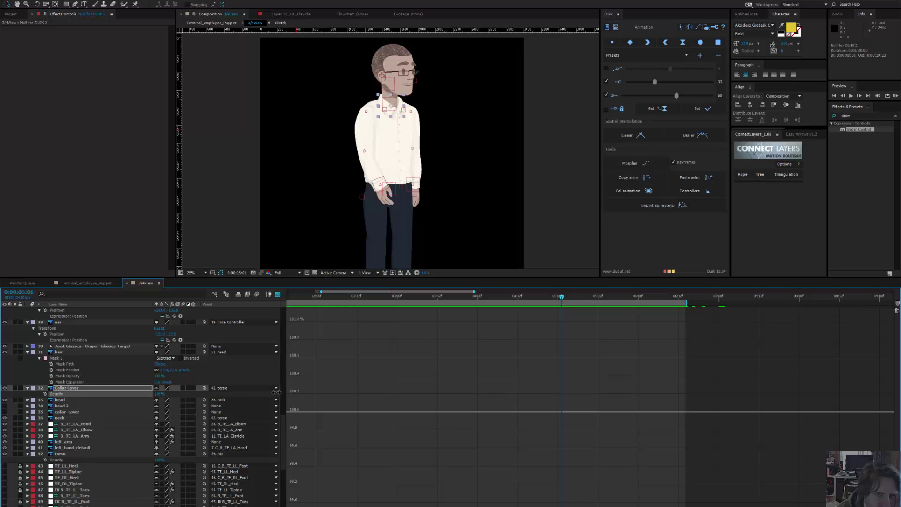
click(19, 387)
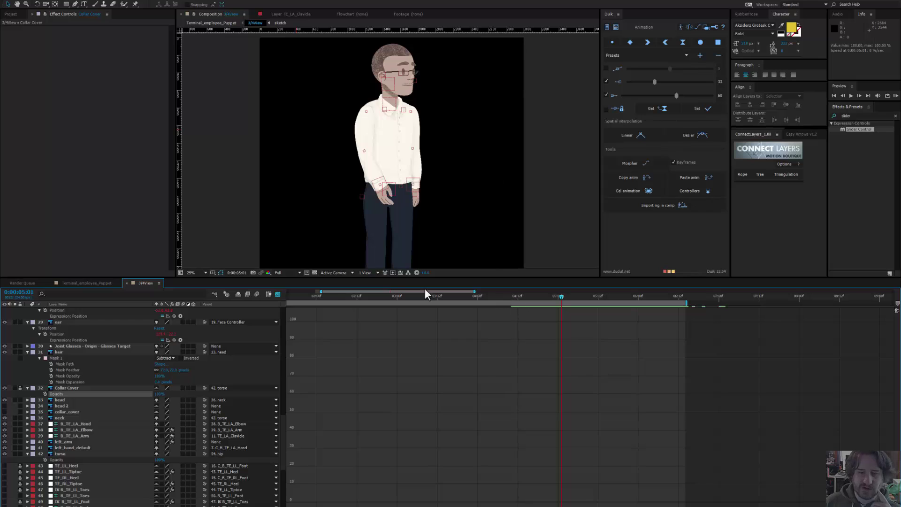
Step: Scrub through the whole animation to 0:00:03:06 and play a preview
drag(312, 298, 672, 293)
drag(602, 297, 416, 302)
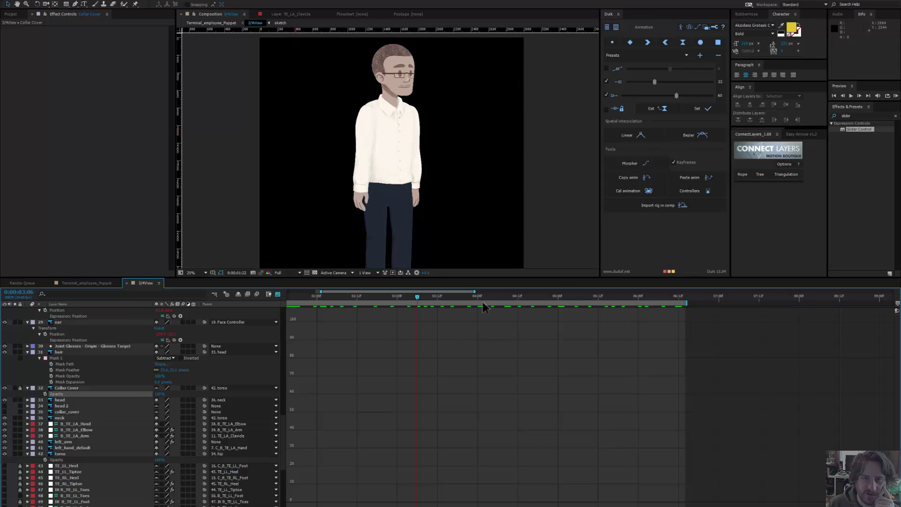
key(space)
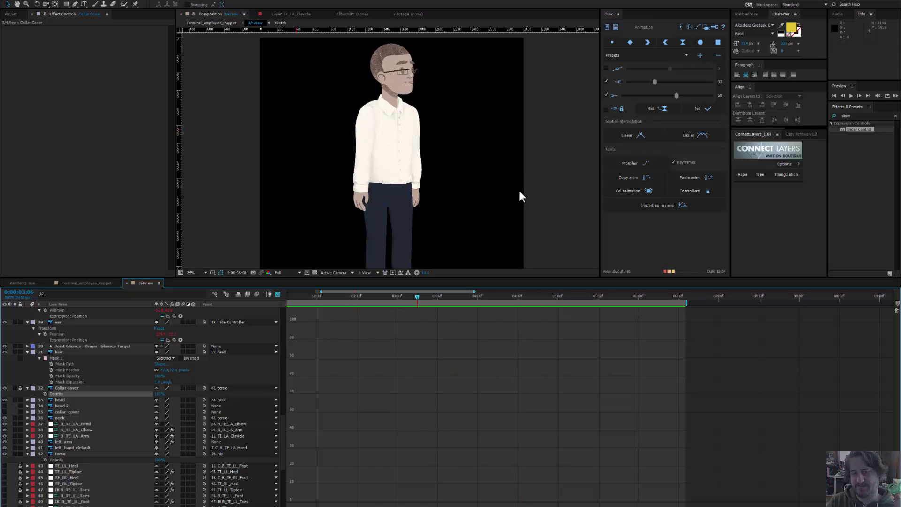
Step: Maximize the composition view with the character framed from head to thighs, hide the rulers and play the animation
key(space)
scroll(391, 89, up, 2)
drag(391, 88, 385, 171)
key(grave)
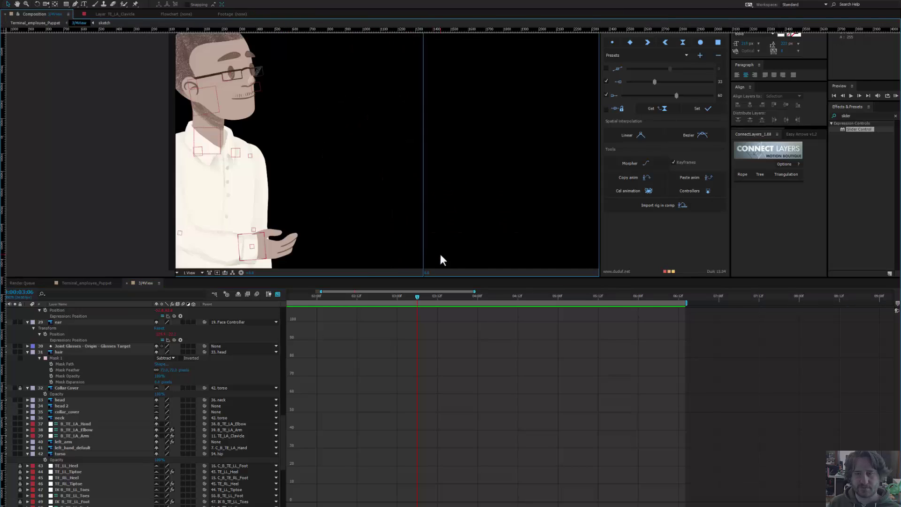
drag(410, 163, 406, 149)
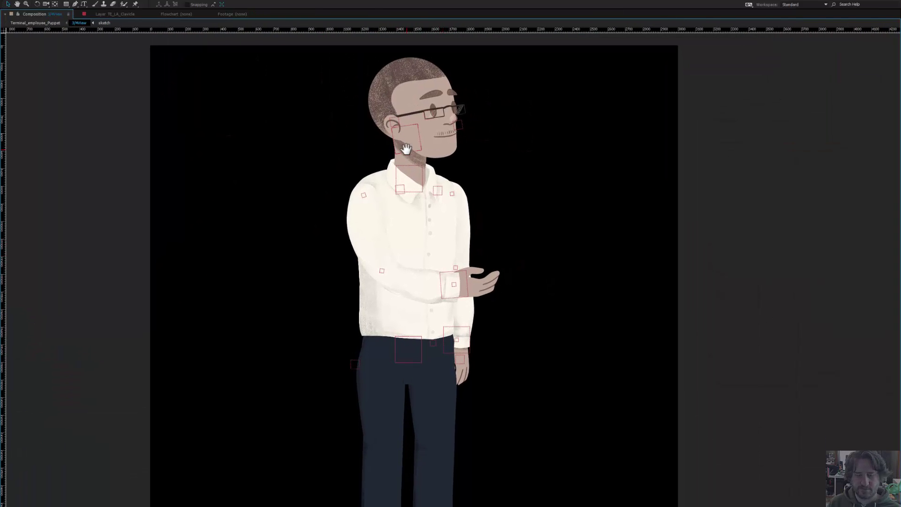
key(ctrl+r)
key(space)
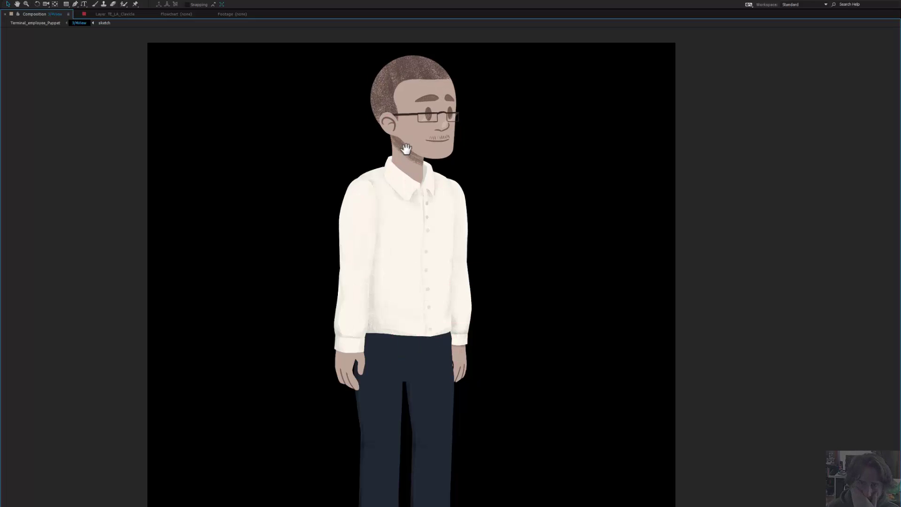